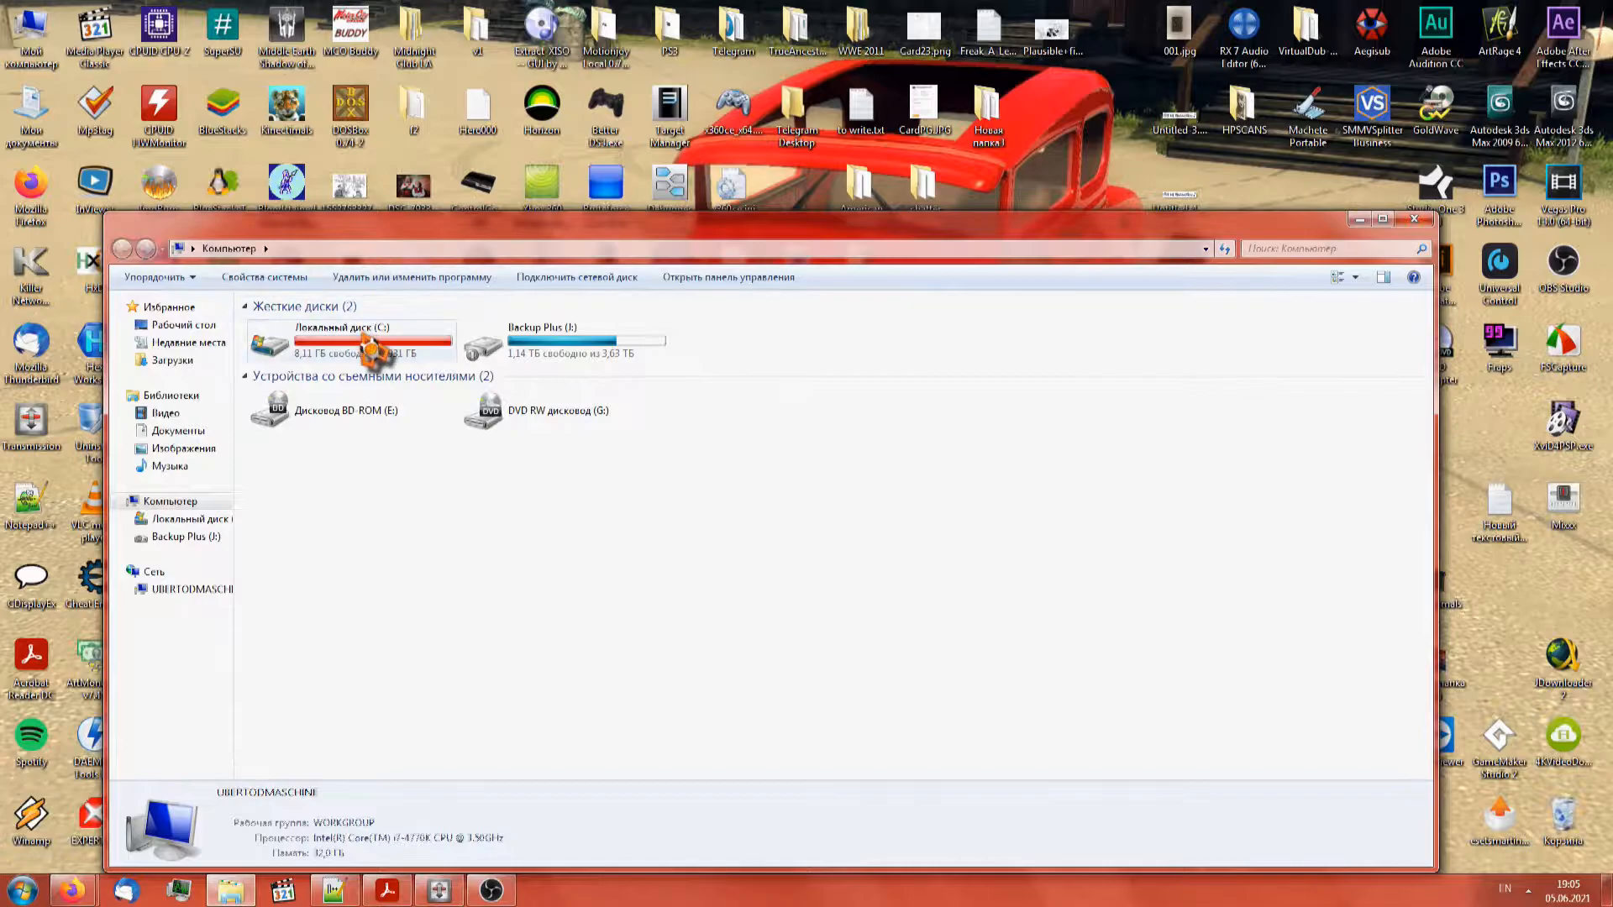
# Open the data_win64 folder of Watch Dogs under Program Files on drive C
pyautogui.doubleClick(318, 679)
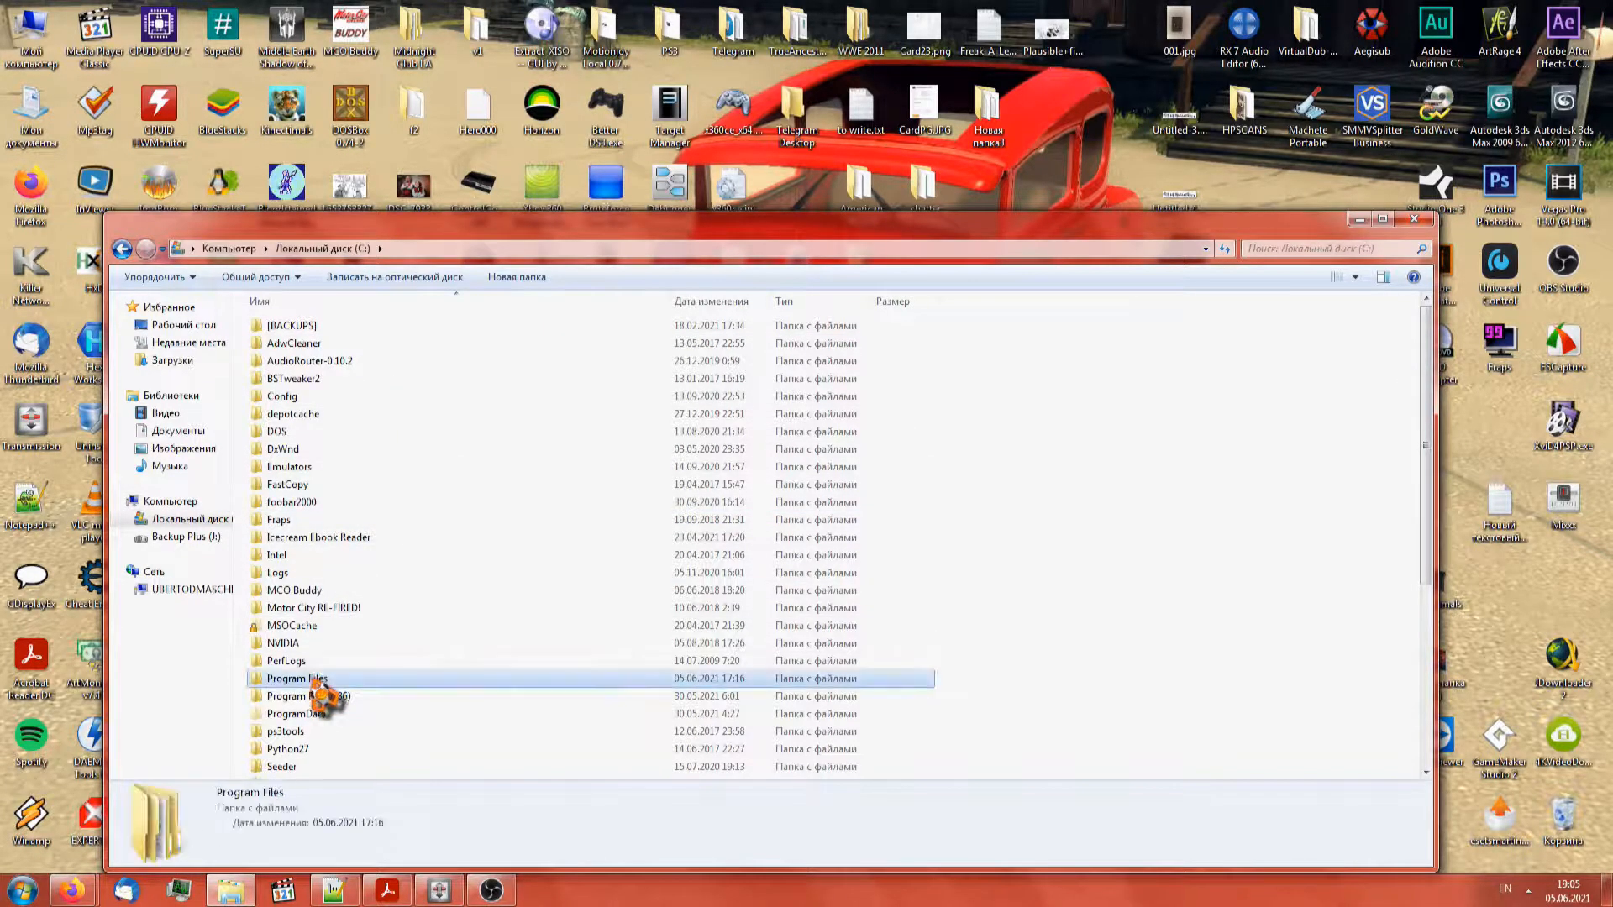
pyautogui.press('w')
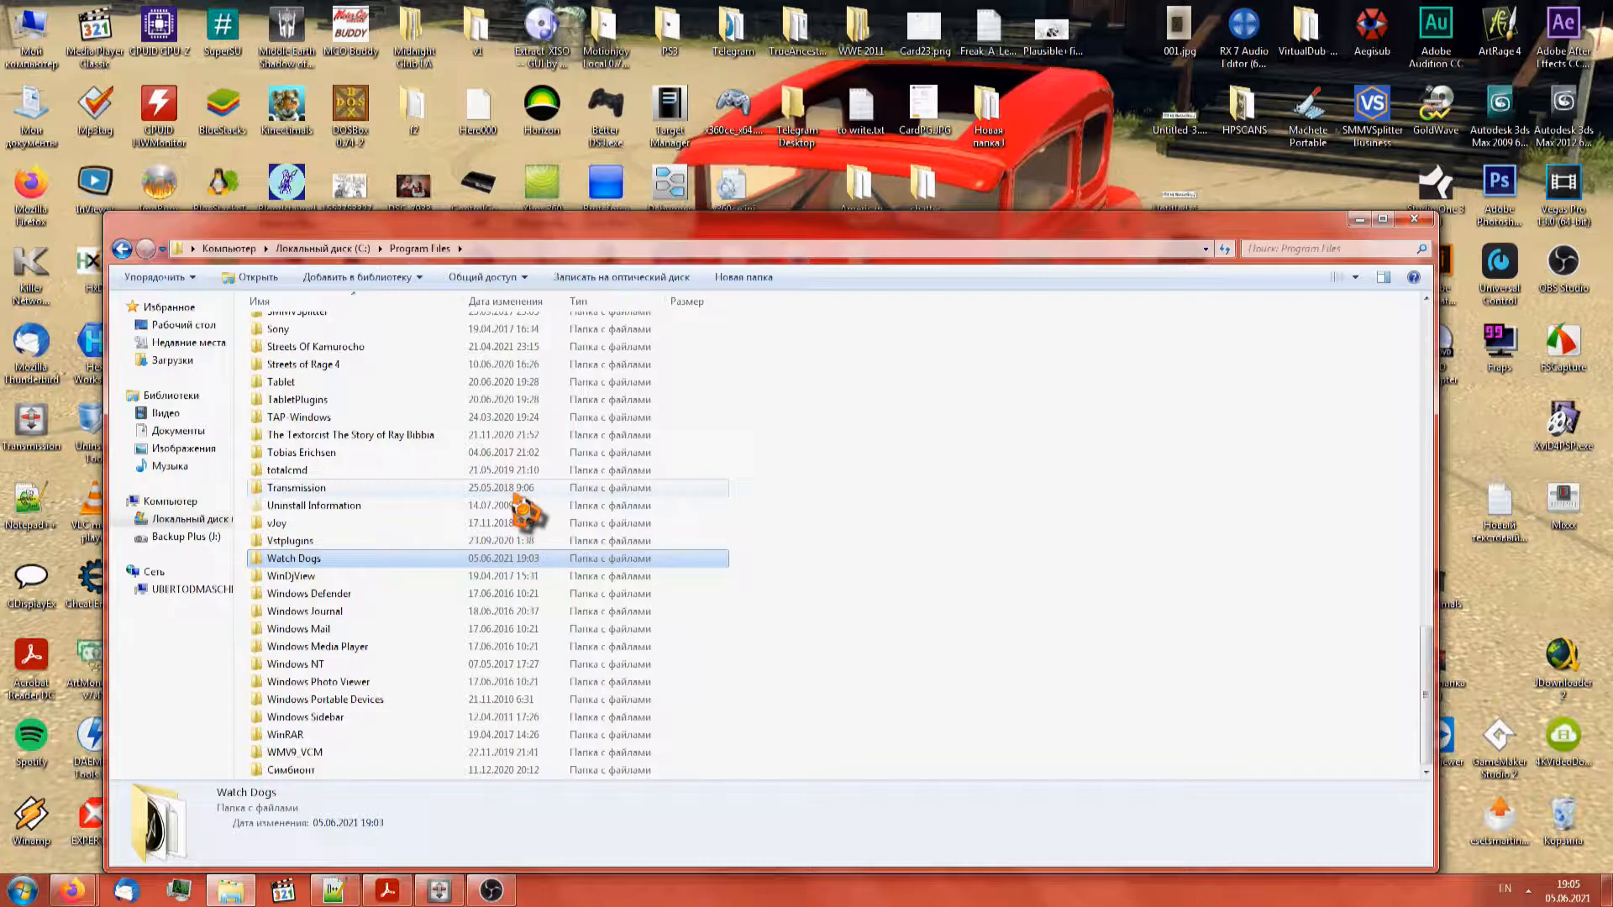
pyautogui.press('Return')
pyautogui.press('d')
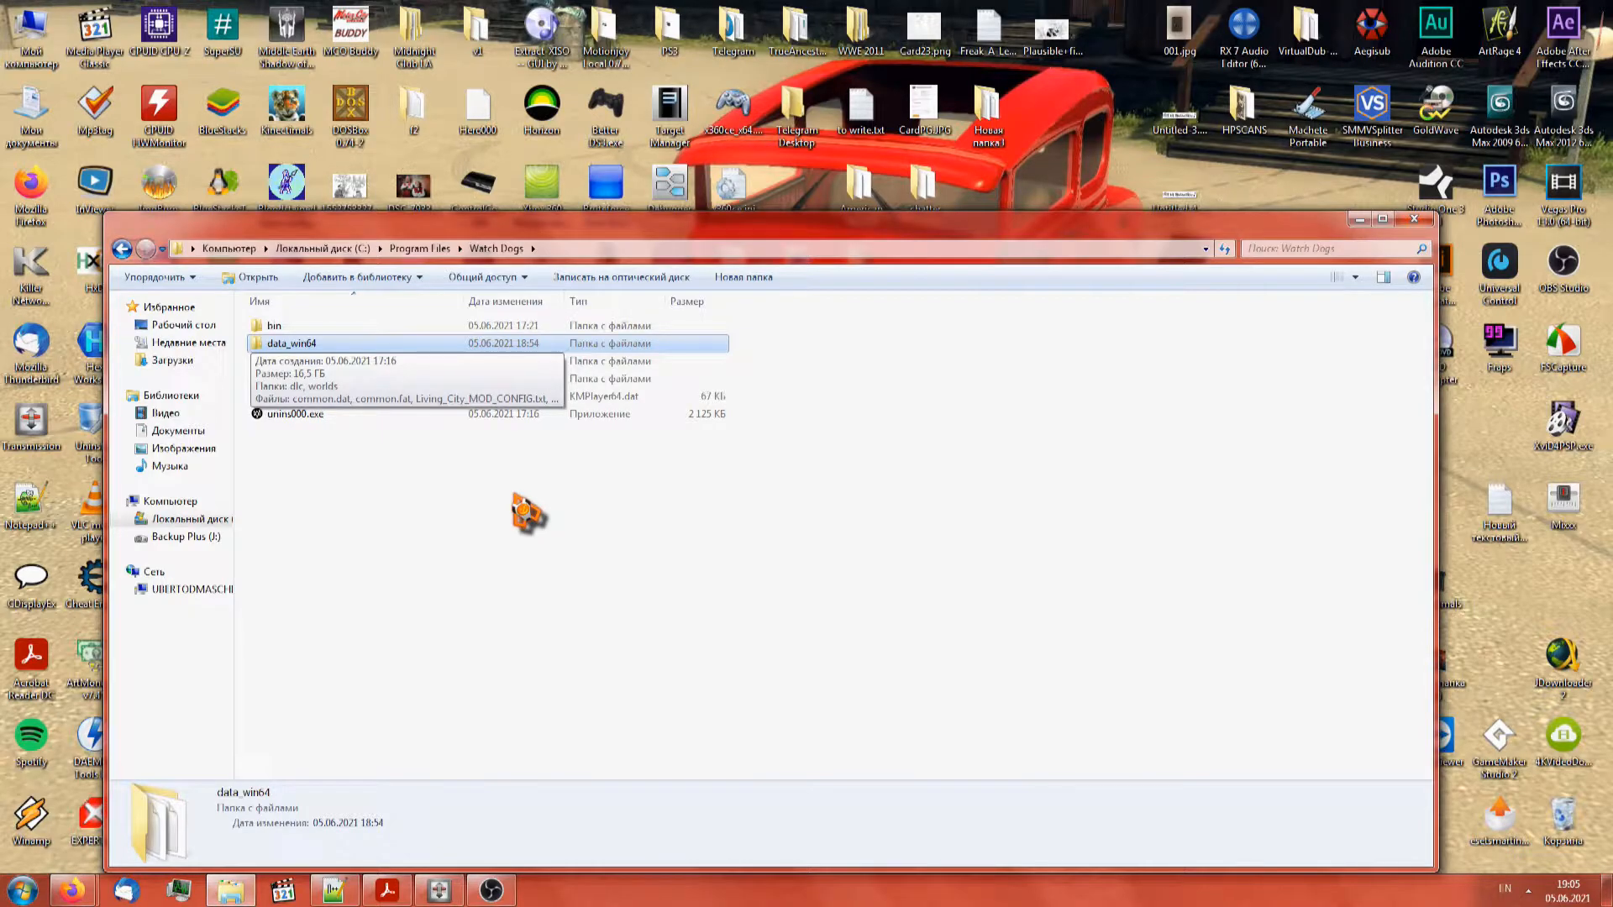
pyautogui.press('Return')
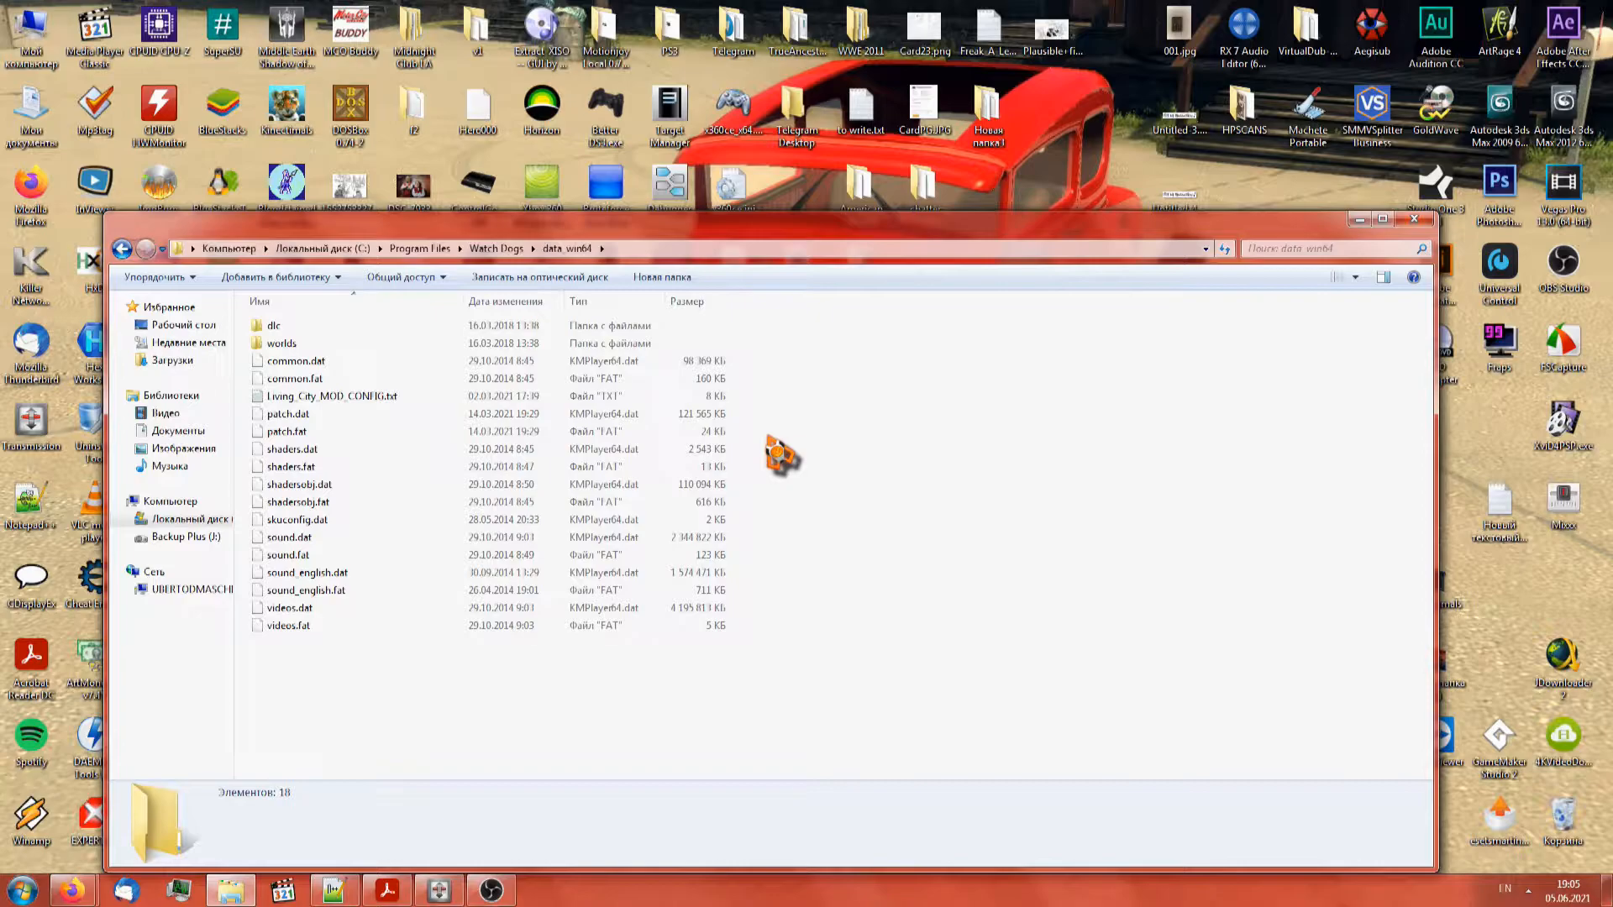
# Duplicate patch.dat and patch.fat inside data_win64 as backups, and select the two original files for copying
pyautogui.moveTo(768, 437); pyautogui.dragTo(1069, 540)
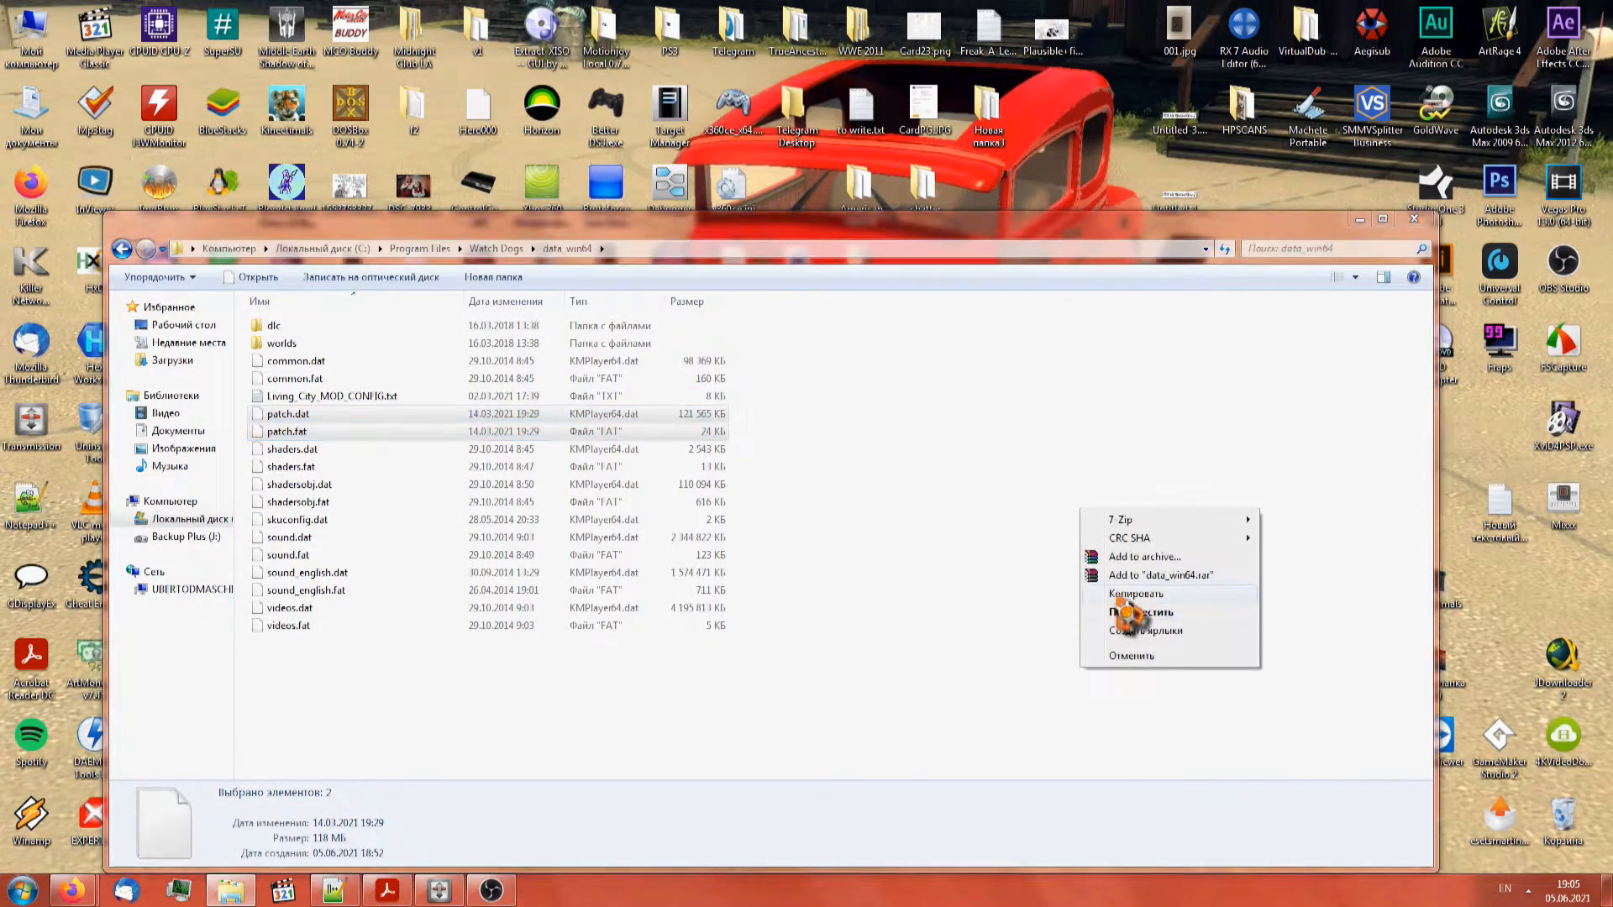
pyautogui.click(1136, 593)
pyautogui.moveTo(760, 492); pyautogui.dragTo(672, 460)
pyautogui.moveTo(784, 453); pyautogui.dragTo(632, 467)
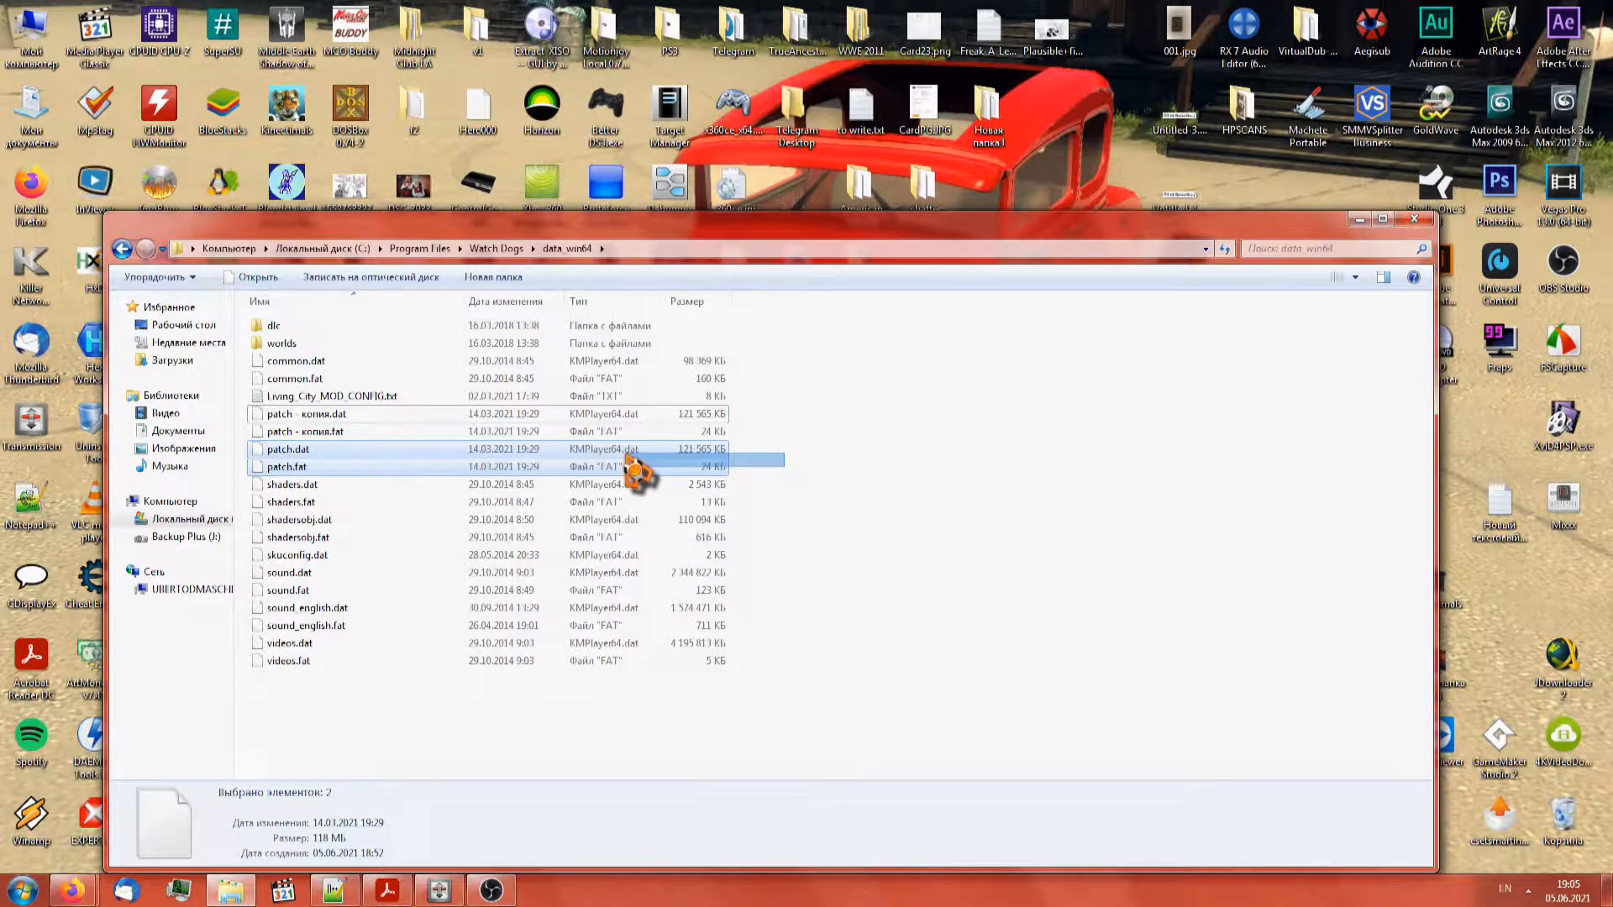
pyautogui.moveTo(632, 467); pyautogui.dragTo(634, 464)
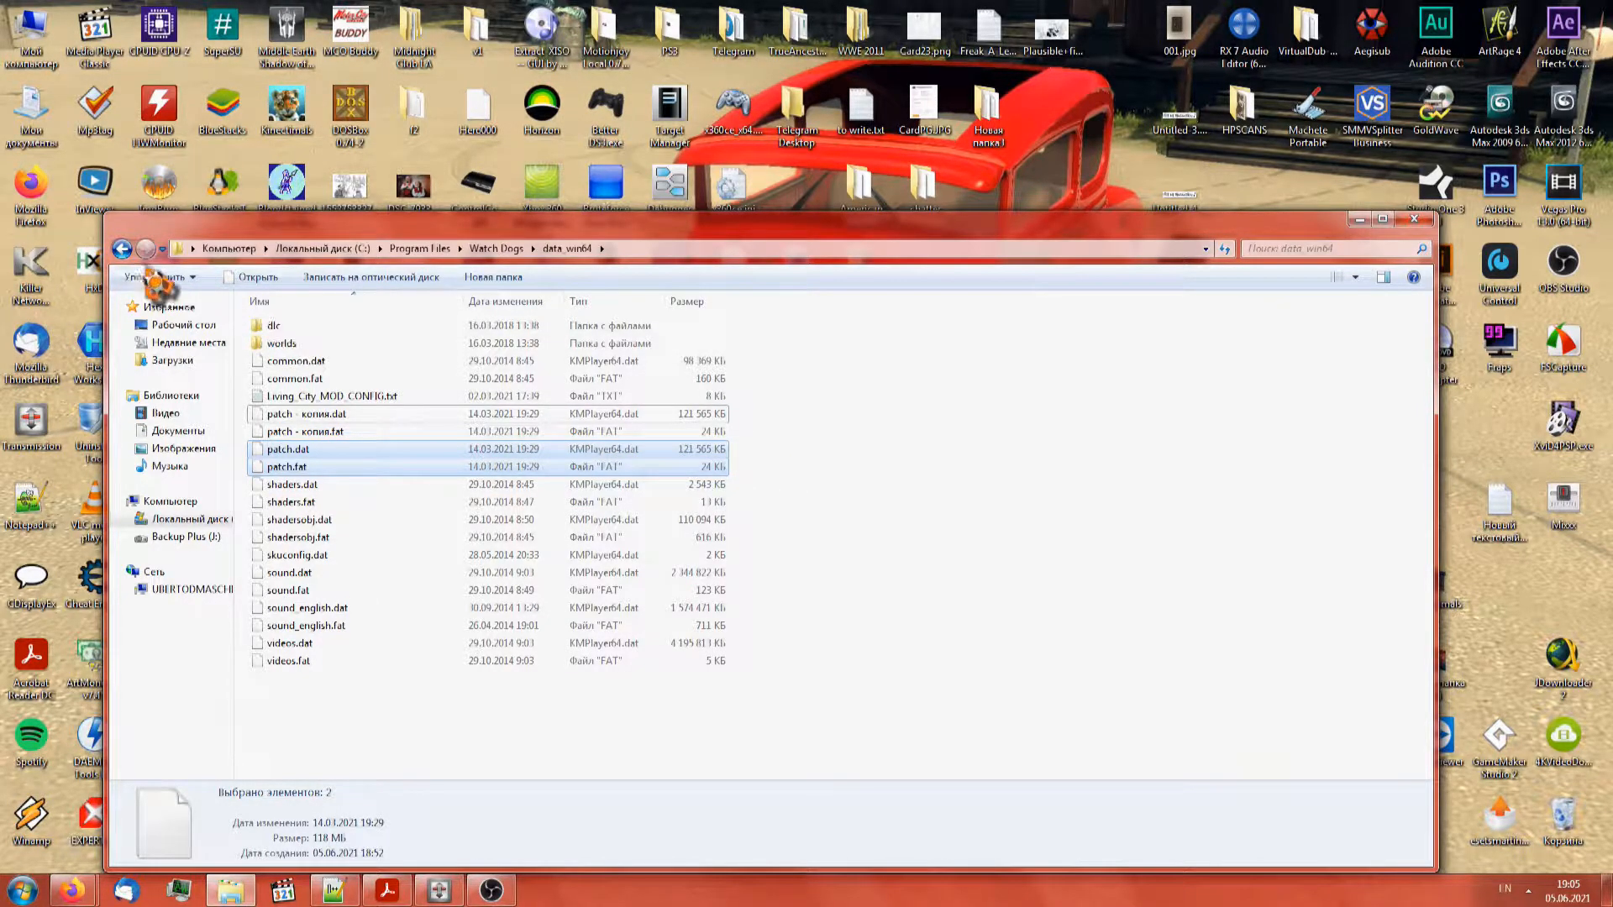
# Create a folder named WDmodding in the Watch Dogs folder and paste patch.dat and patch.fat into it
pyautogui.click(122, 251)
pyautogui.rightClick(392, 556)
pyautogui.moveTo(512, 758)
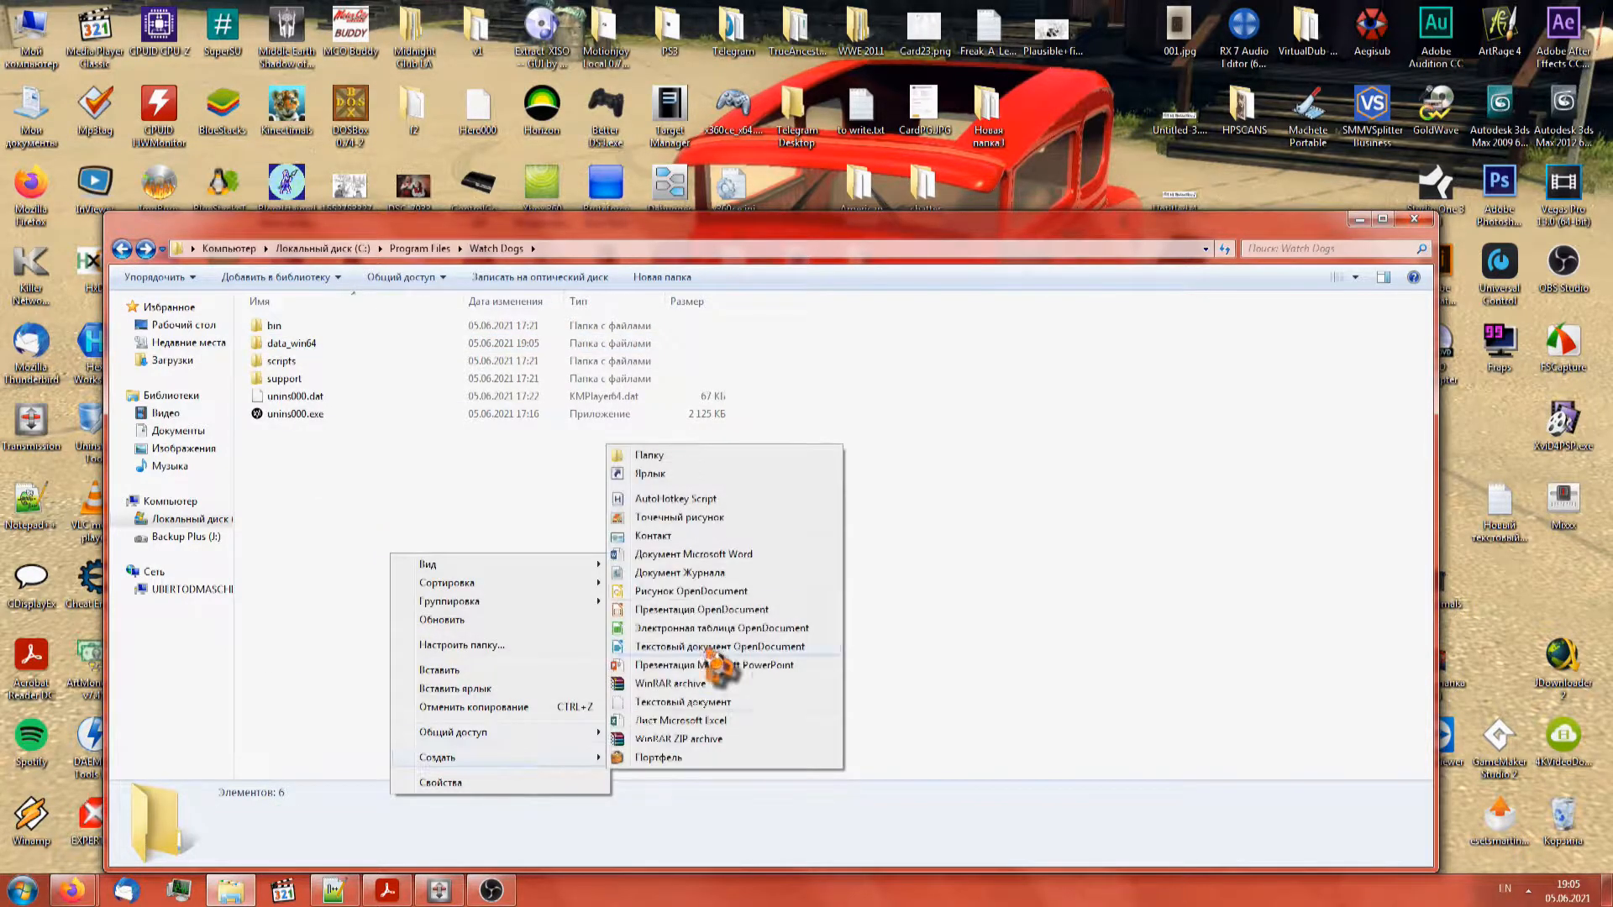
pyautogui.click(682, 458)
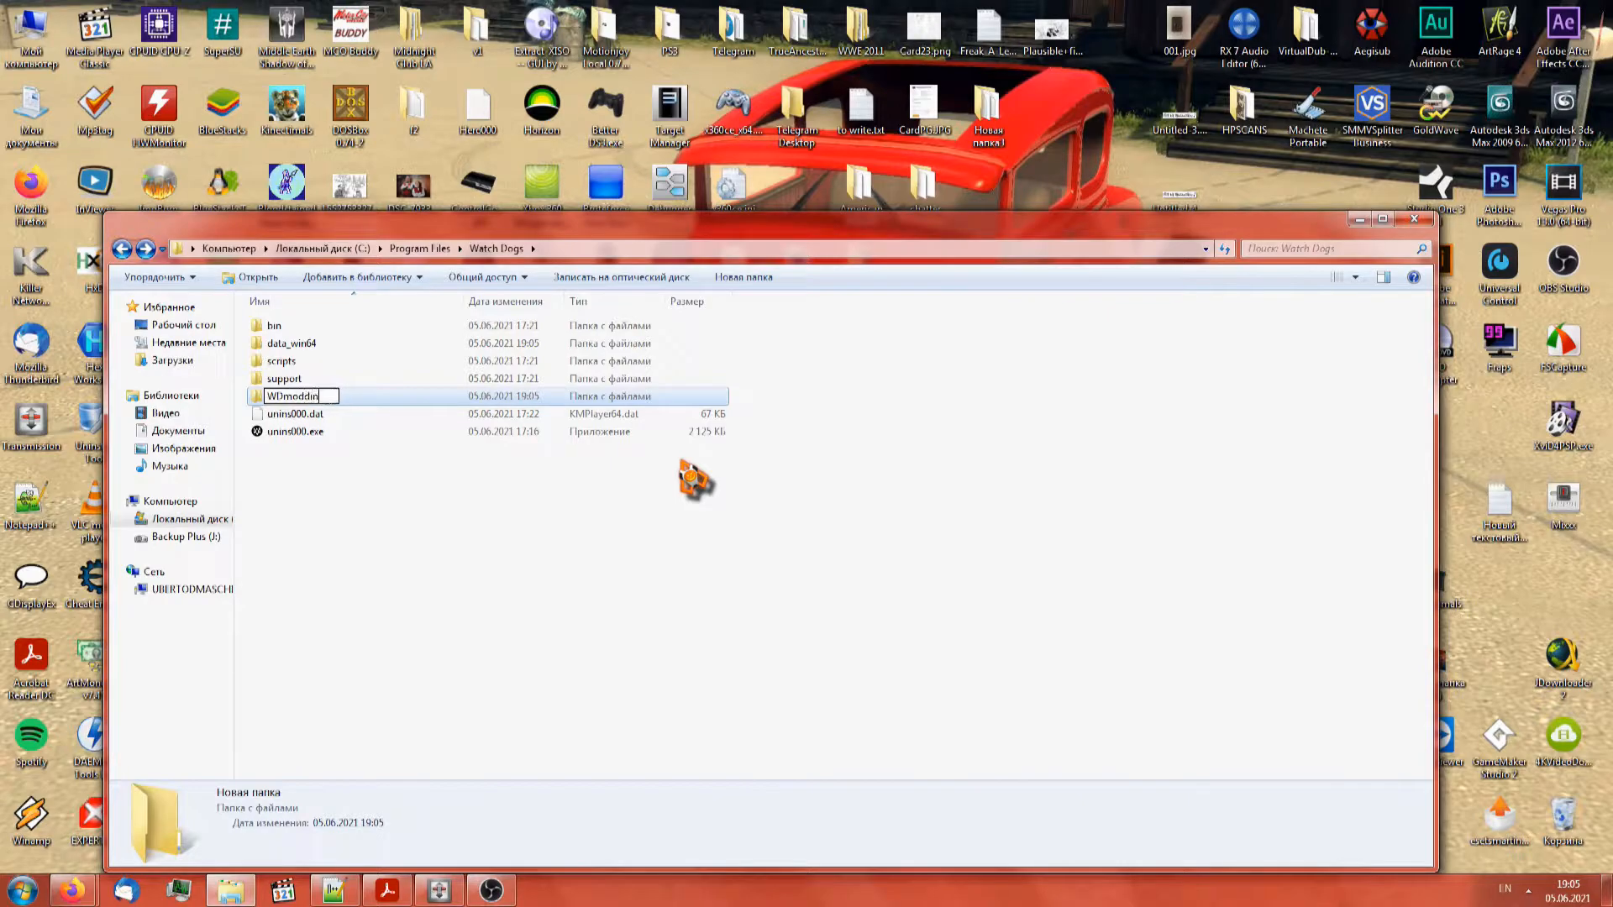
pyautogui.press('Return')
pyautogui.press('Return')
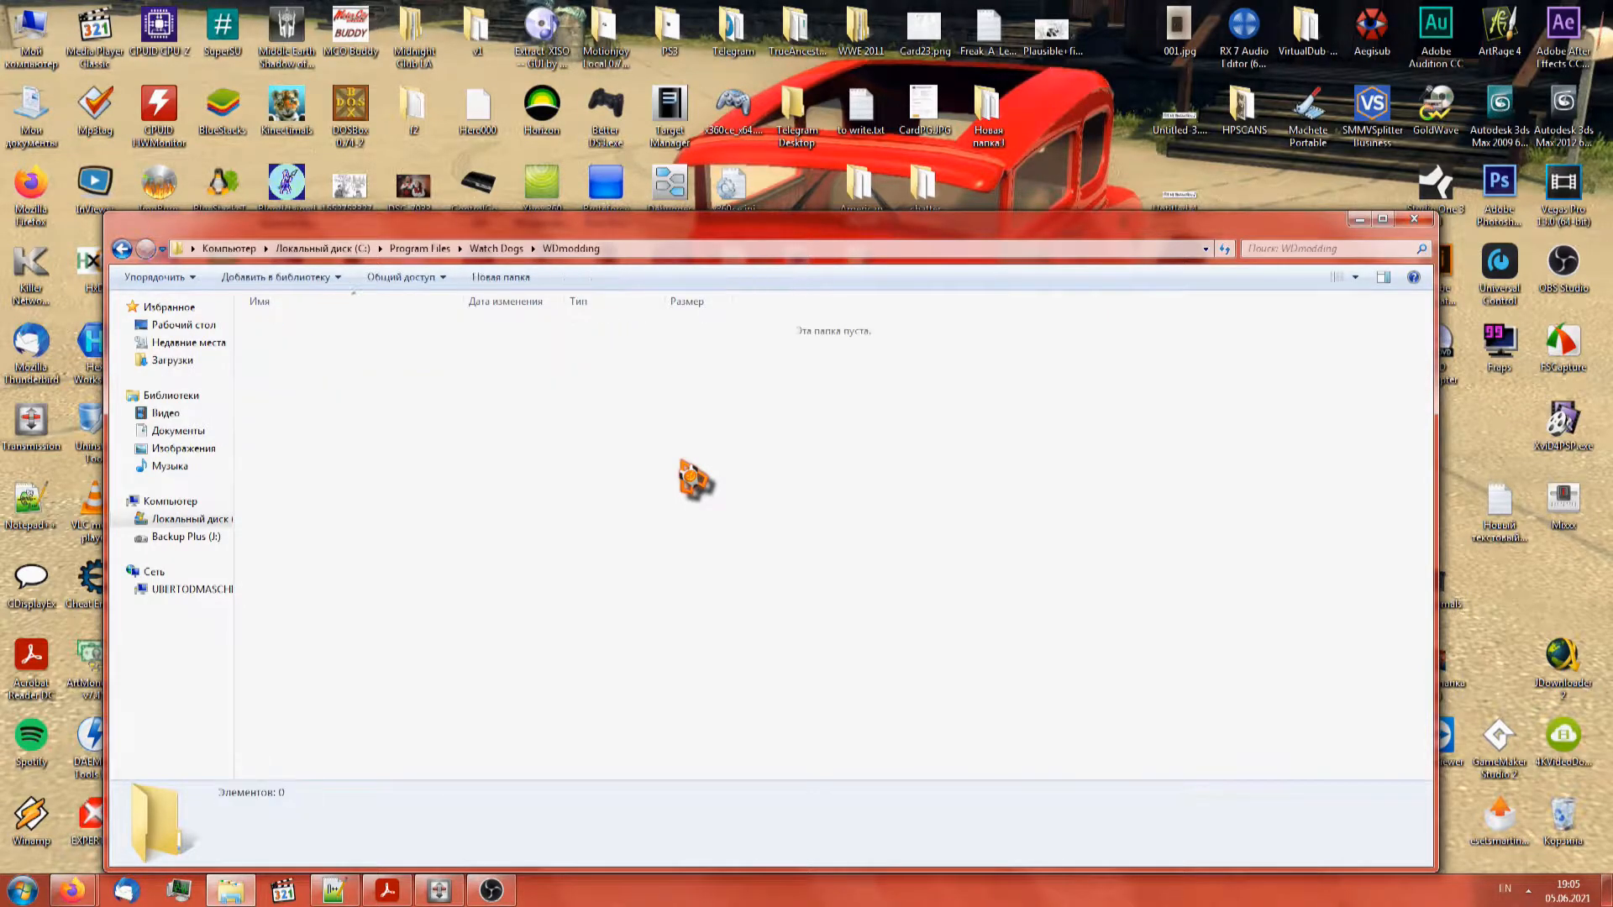
pyautogui.hotkey('ctrl', 'v')
# Open a second file window showing Savegames\Action OnDisc\Watch Dogs\mods on the Backup Plus (J:) drive
pyautogui.press('super+e')
pyautogui.click(580, 352)
pyautogui.doubleClick(579, 352)
pyautogui.press('super+Right')
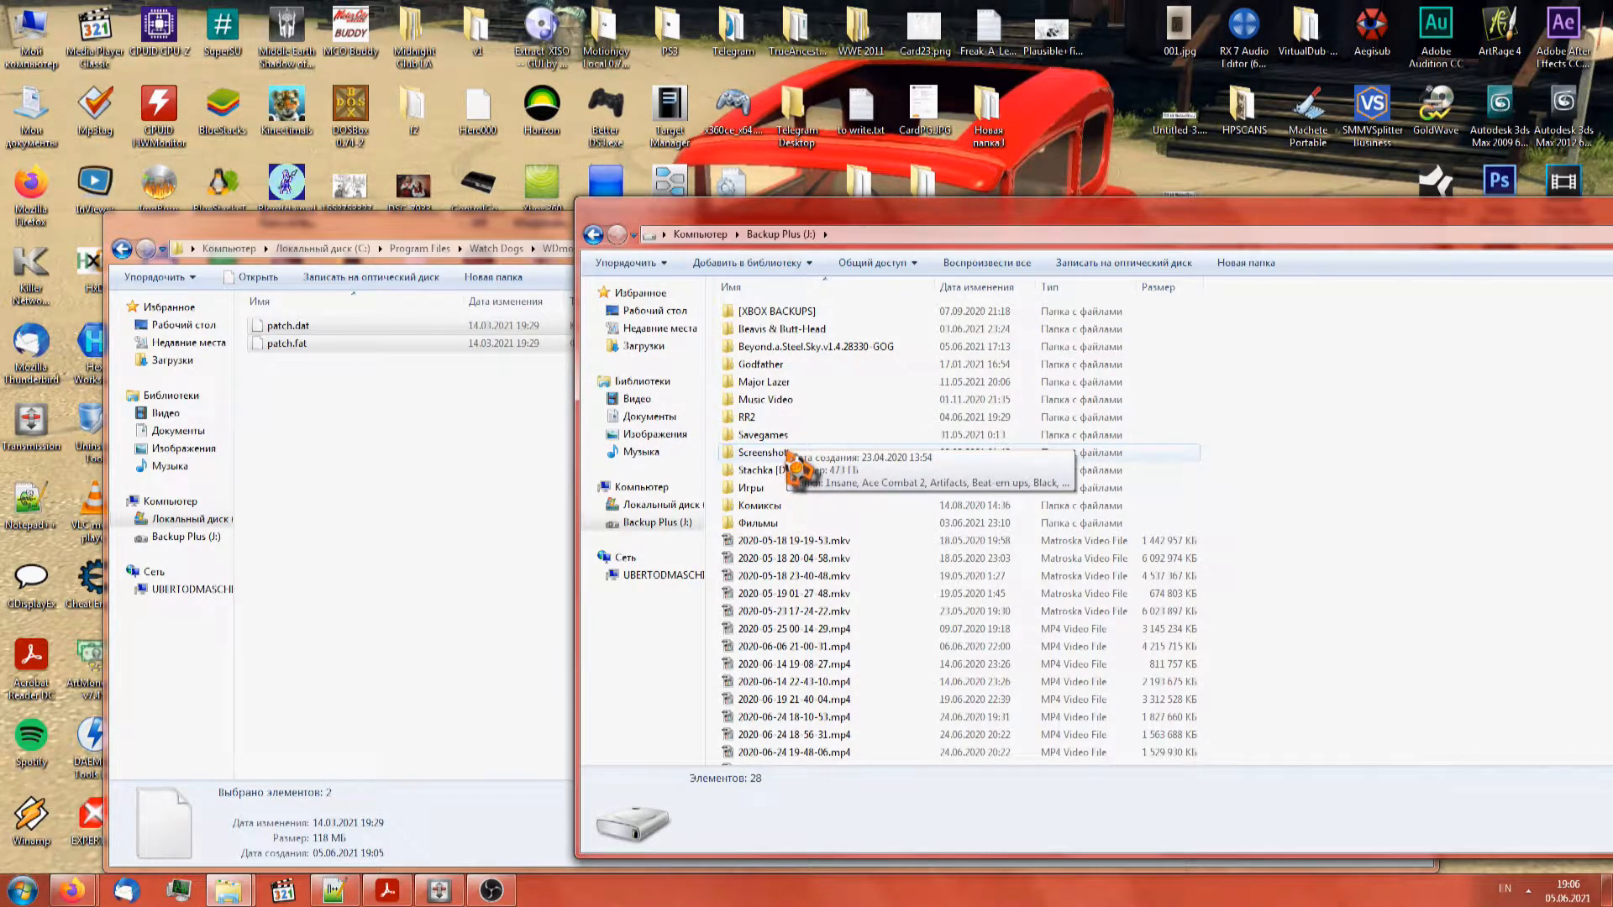
pyautogui.doubleClick(764, 435)
pyautogui.doubleClick(797, 312)
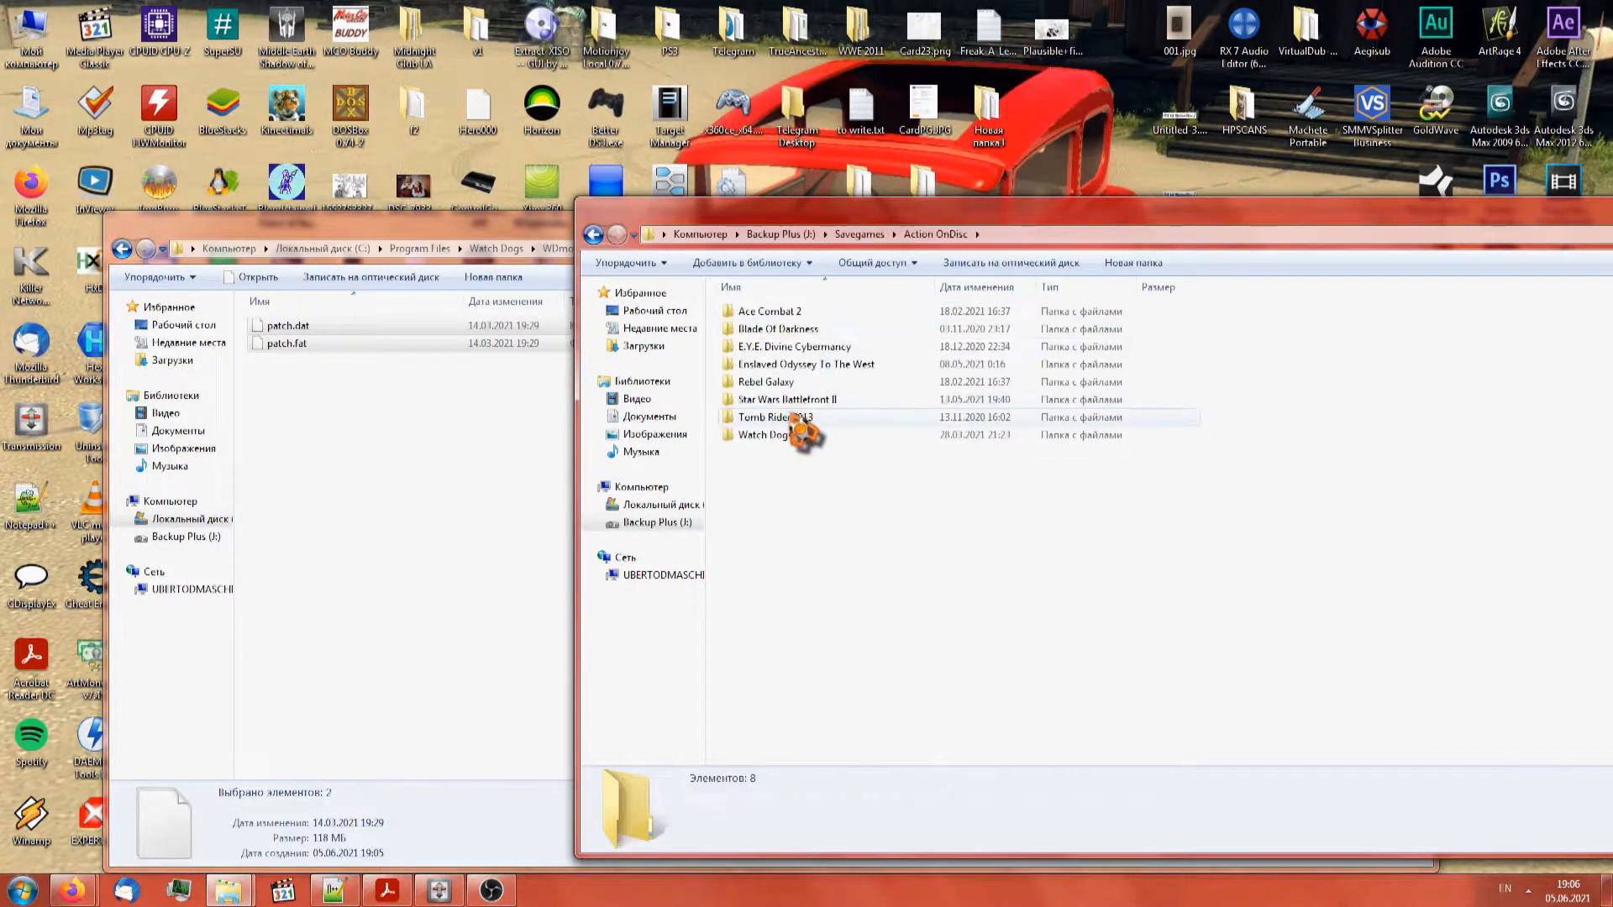
pyautogui.doubleClick(795, 432)
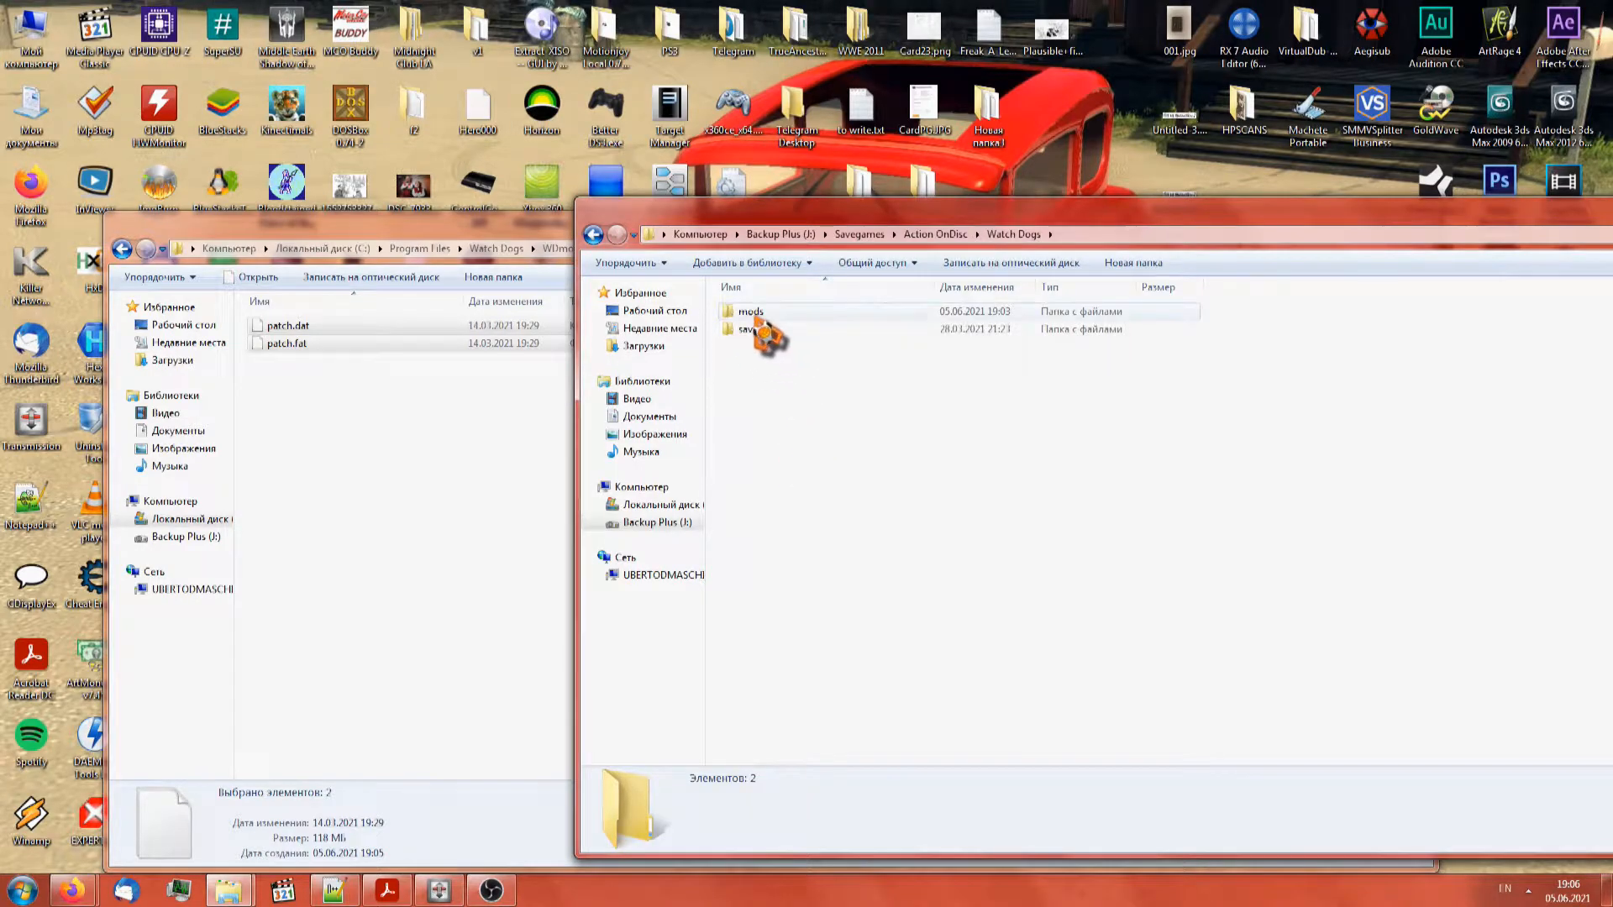
pyautogui.doubleClick(752, 312)
# Arrange the WDmodding and mods windows so both file lists are visible, with the mods window active
pyautogui.moveTo(760, 214); pyautogui.dragTo(823, 133)
pyautogui.click(537, 239)
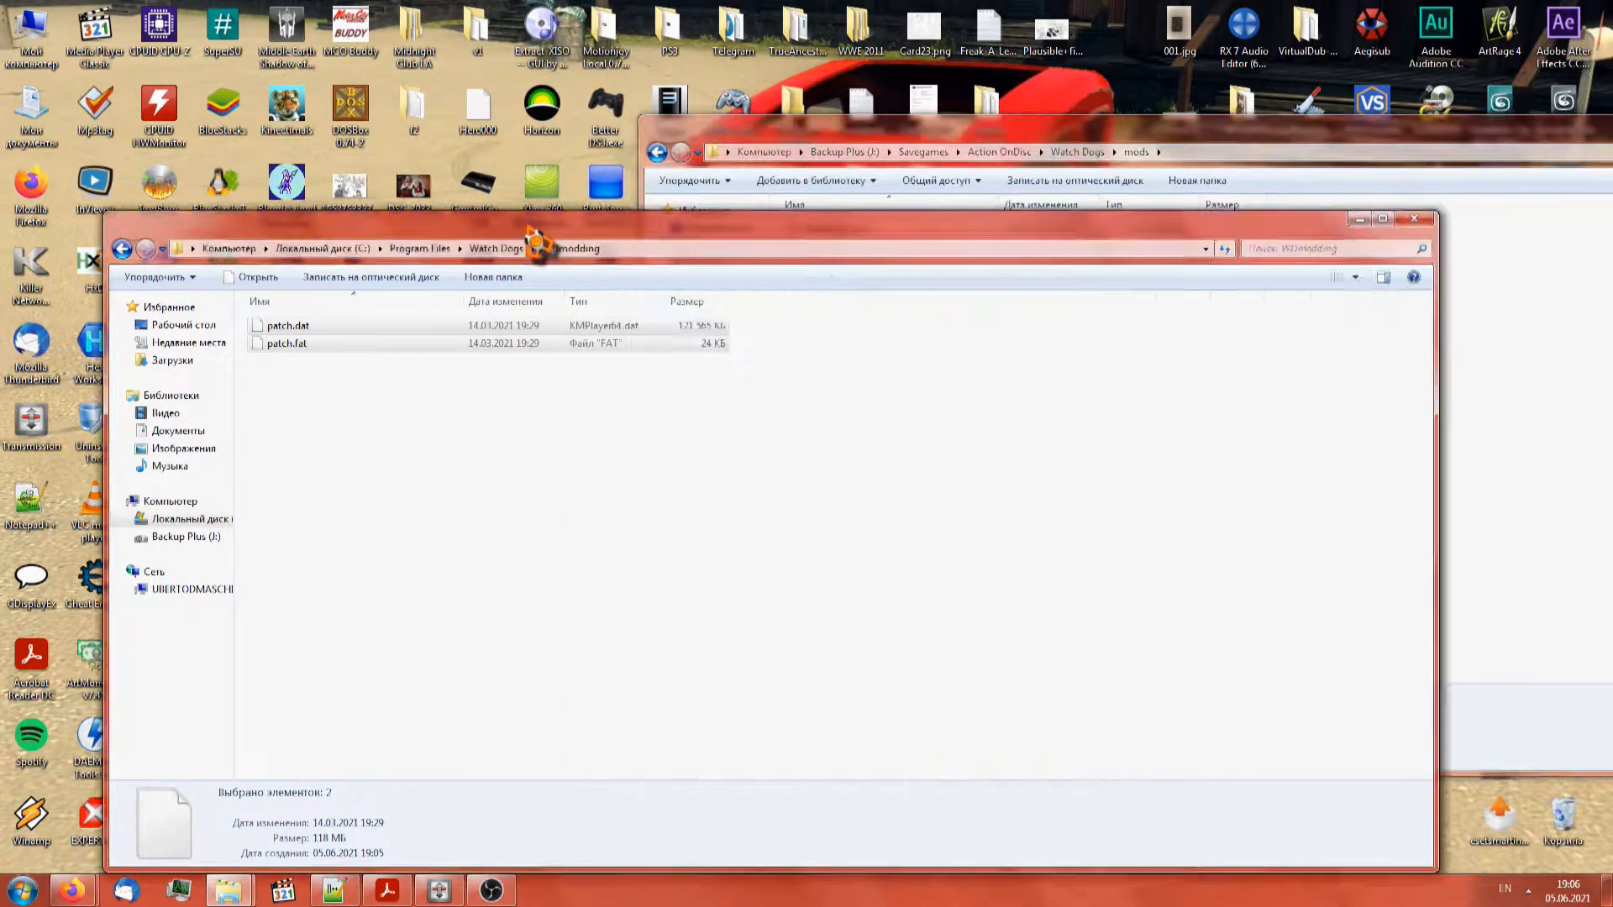
pyautogui.moveTo(537, 239); pyautogui.dragTo(458, 166)
pyautogui.click(1428, 462)
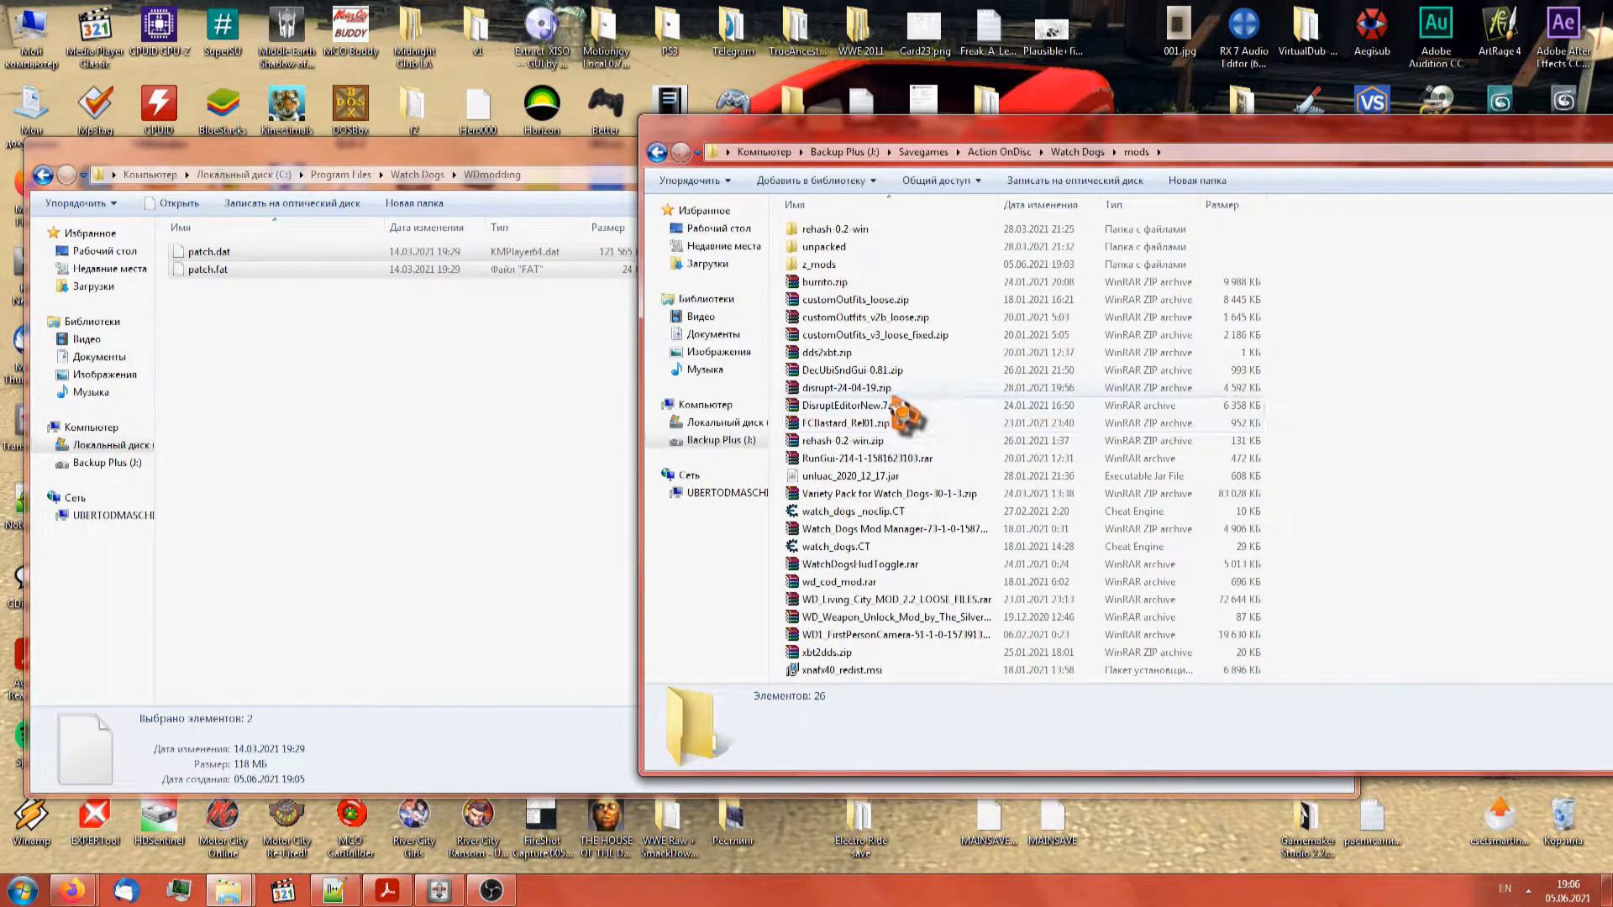
# Extract everything in the bin folder of disrupt-24-04-19.zip into WDmodding and close the archive
pyautogui.doubleClick(889, 389)
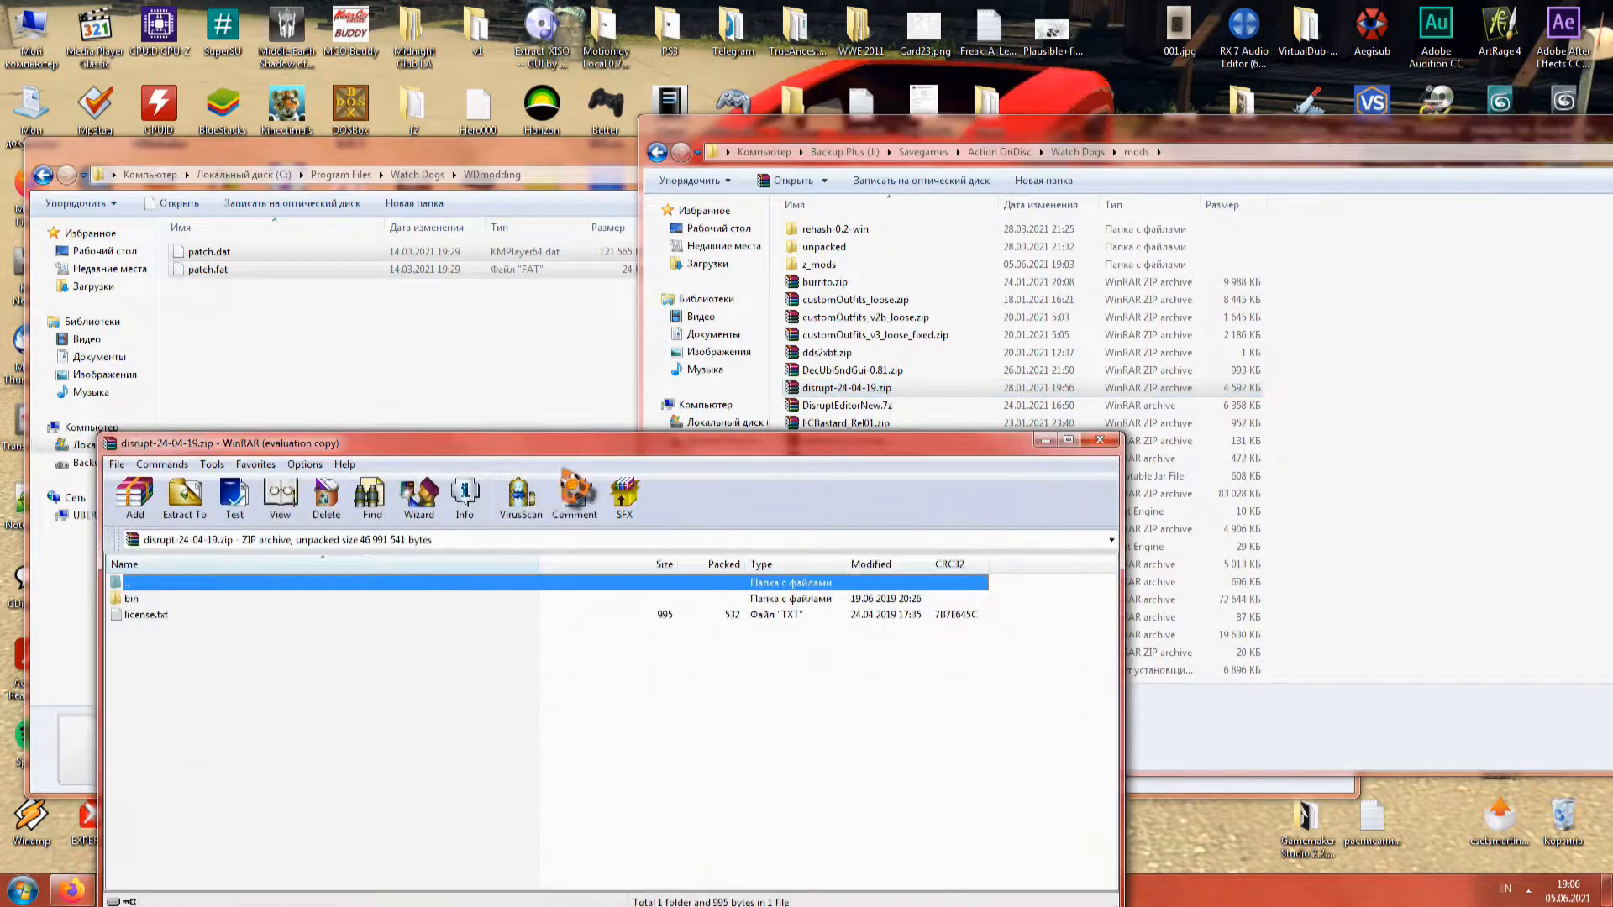
pyautogui.doubleClick(228, 600)
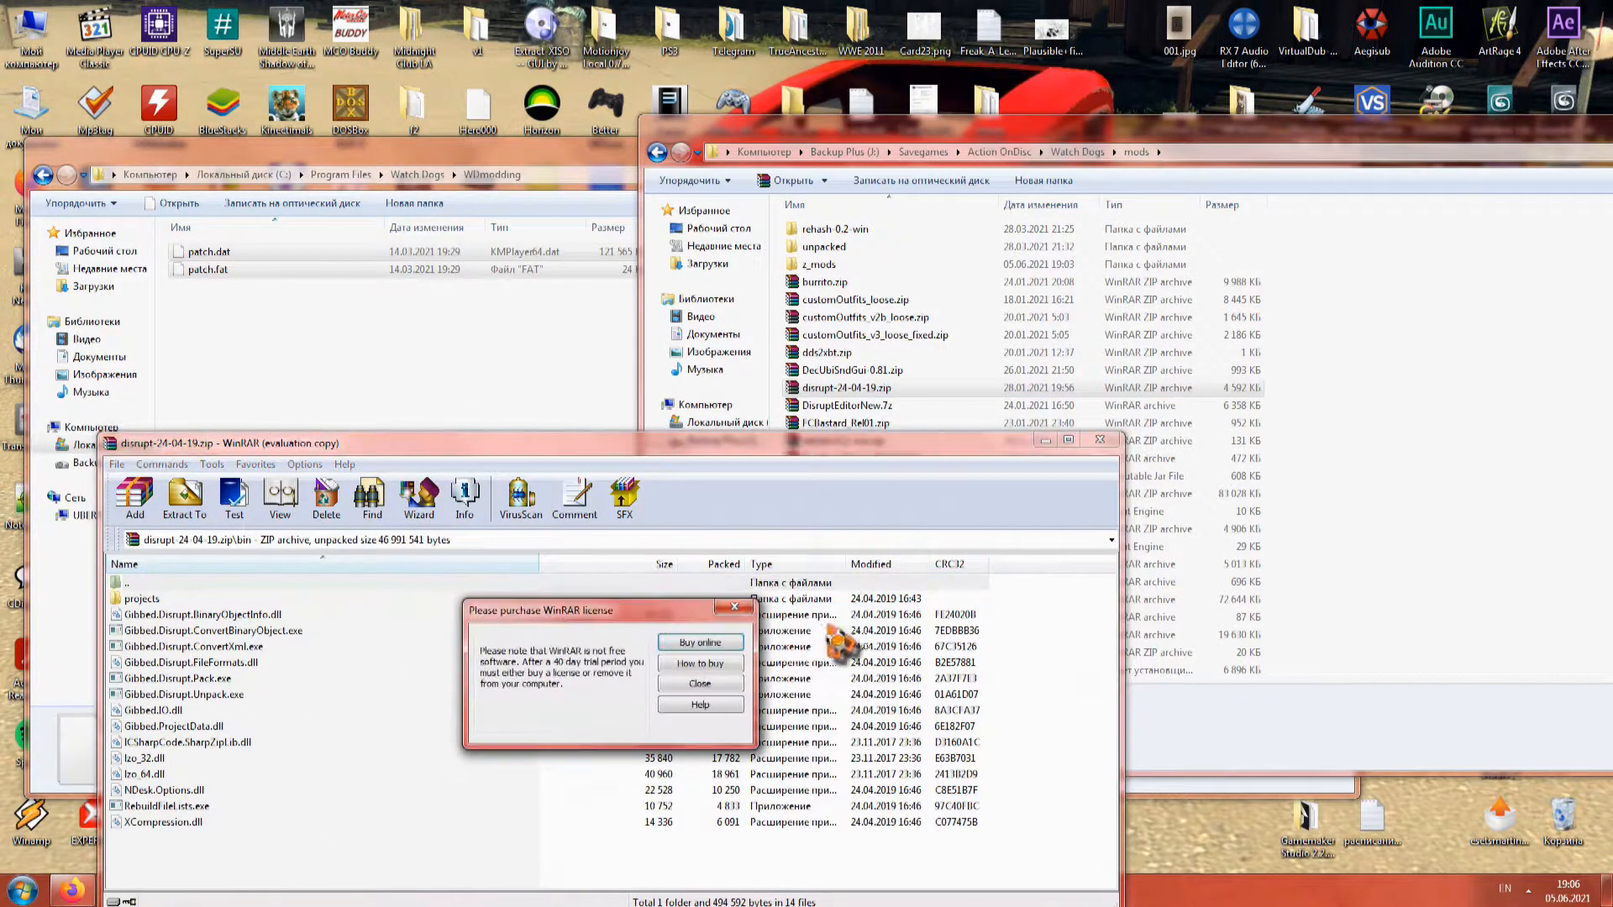
pyautogui.click(733, 607)
pyautogui.moveTo(242, 864); pyautogui.dragTo(368, 382)
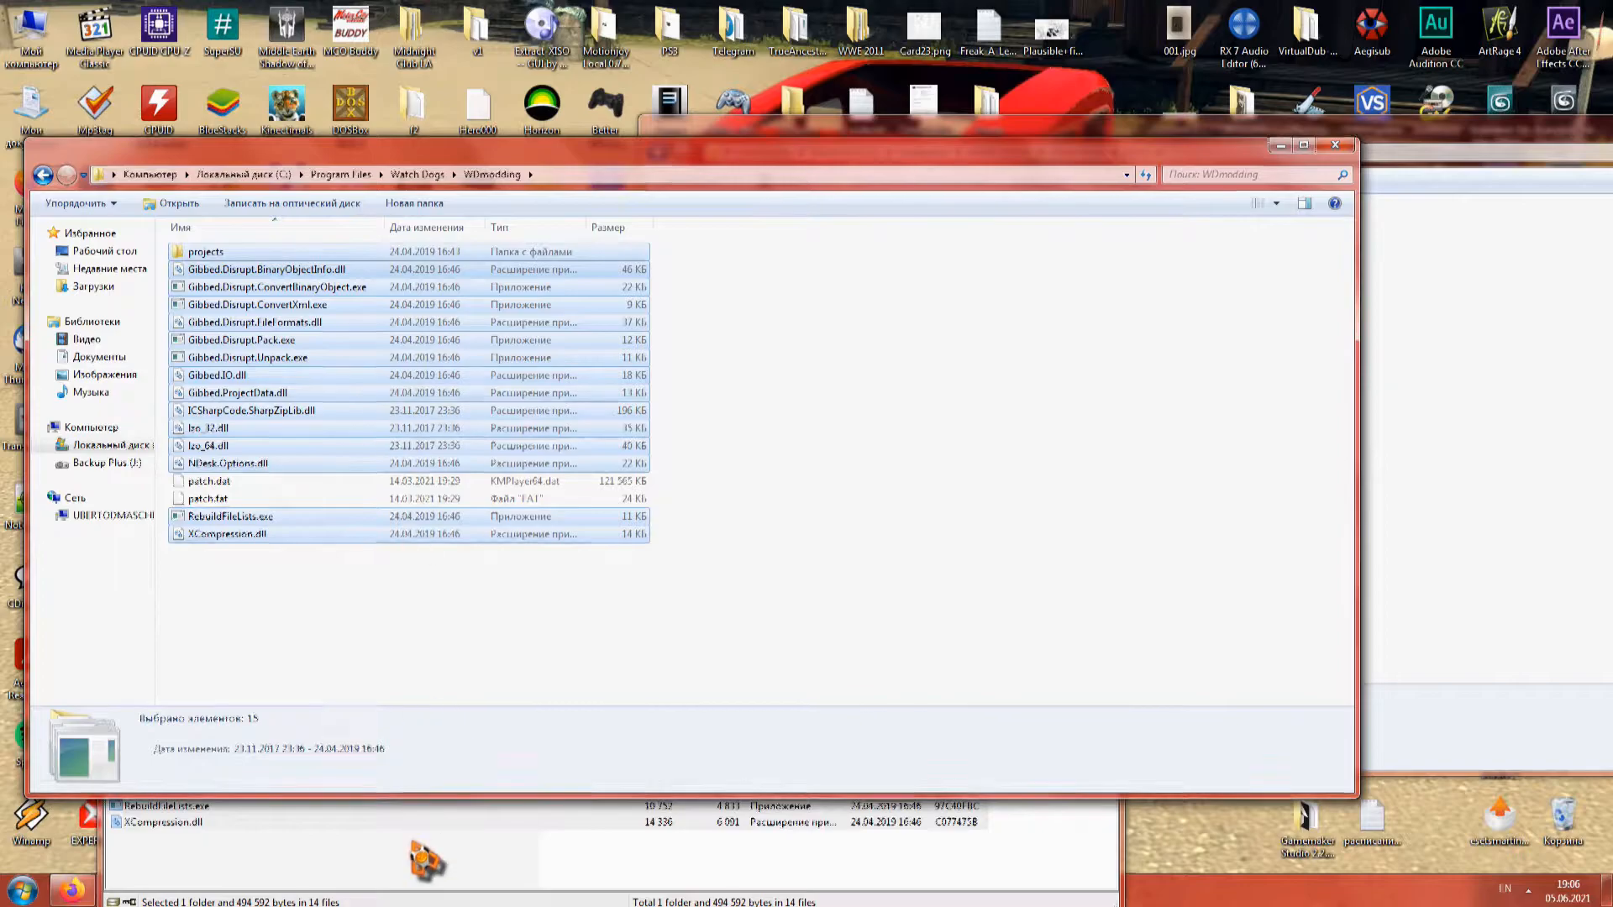
pyautogui.click(425, 853)
pyautogui.click(1099, 439)
# Unpack patch.fat in WDmodding with Gibbed.Disrupt.Unpack.exe and select the unpacked folder
pyautogui.moveTo(482, 478); pyautogui.dragTo(317, 500)
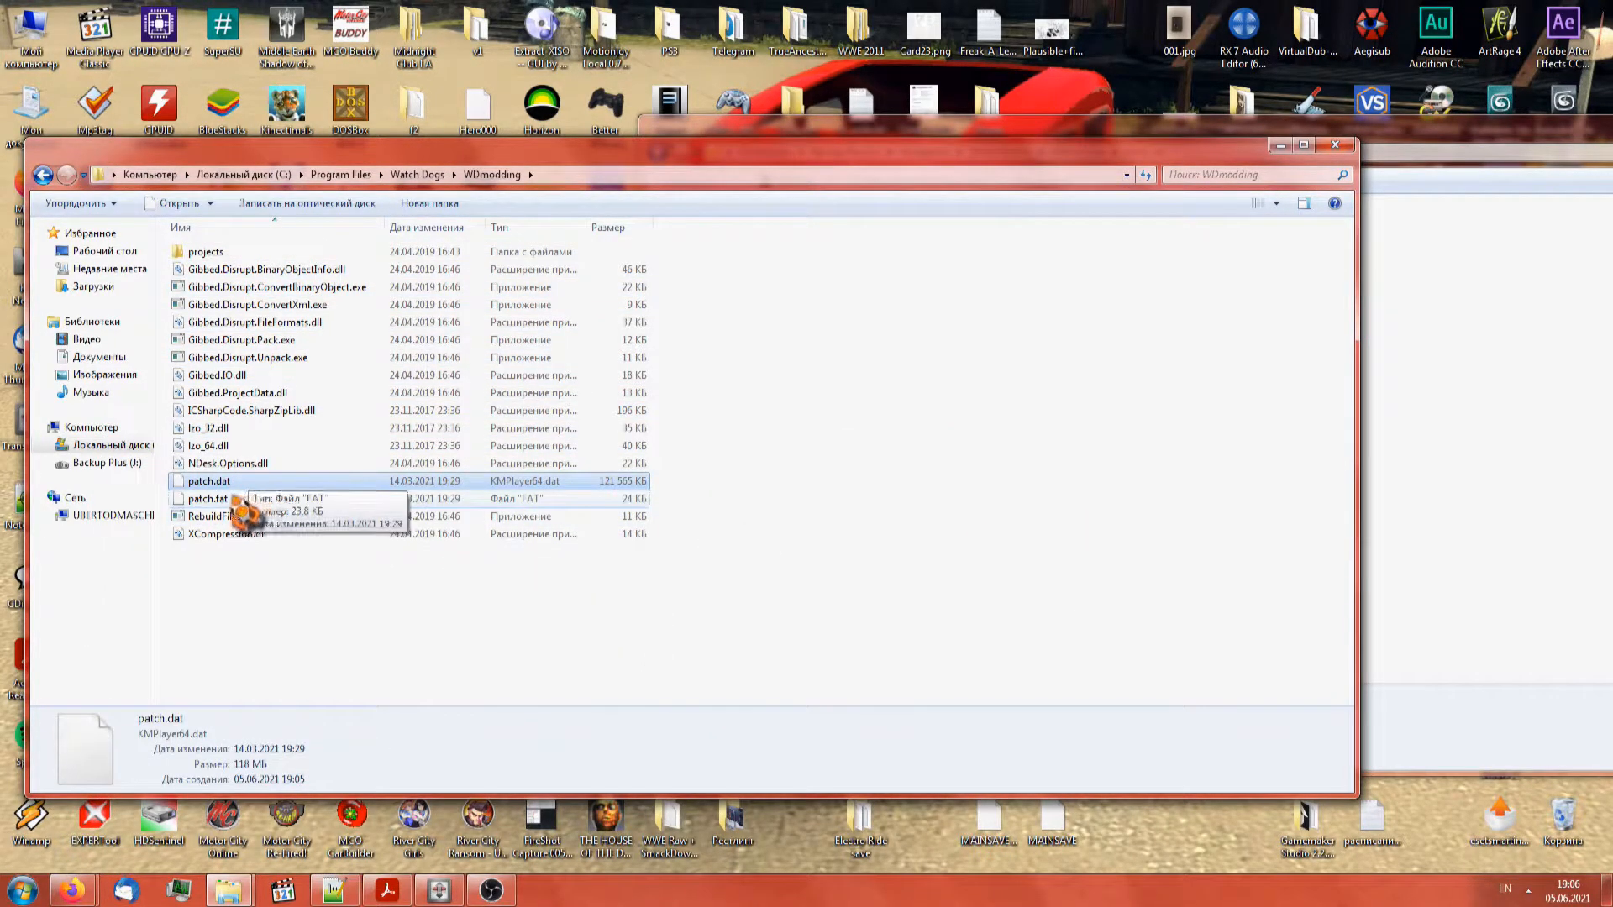
pyautogui.click(225, 500)
pyautogui.moveTo(214, 508); pyautogui.dragTo(252, 374)
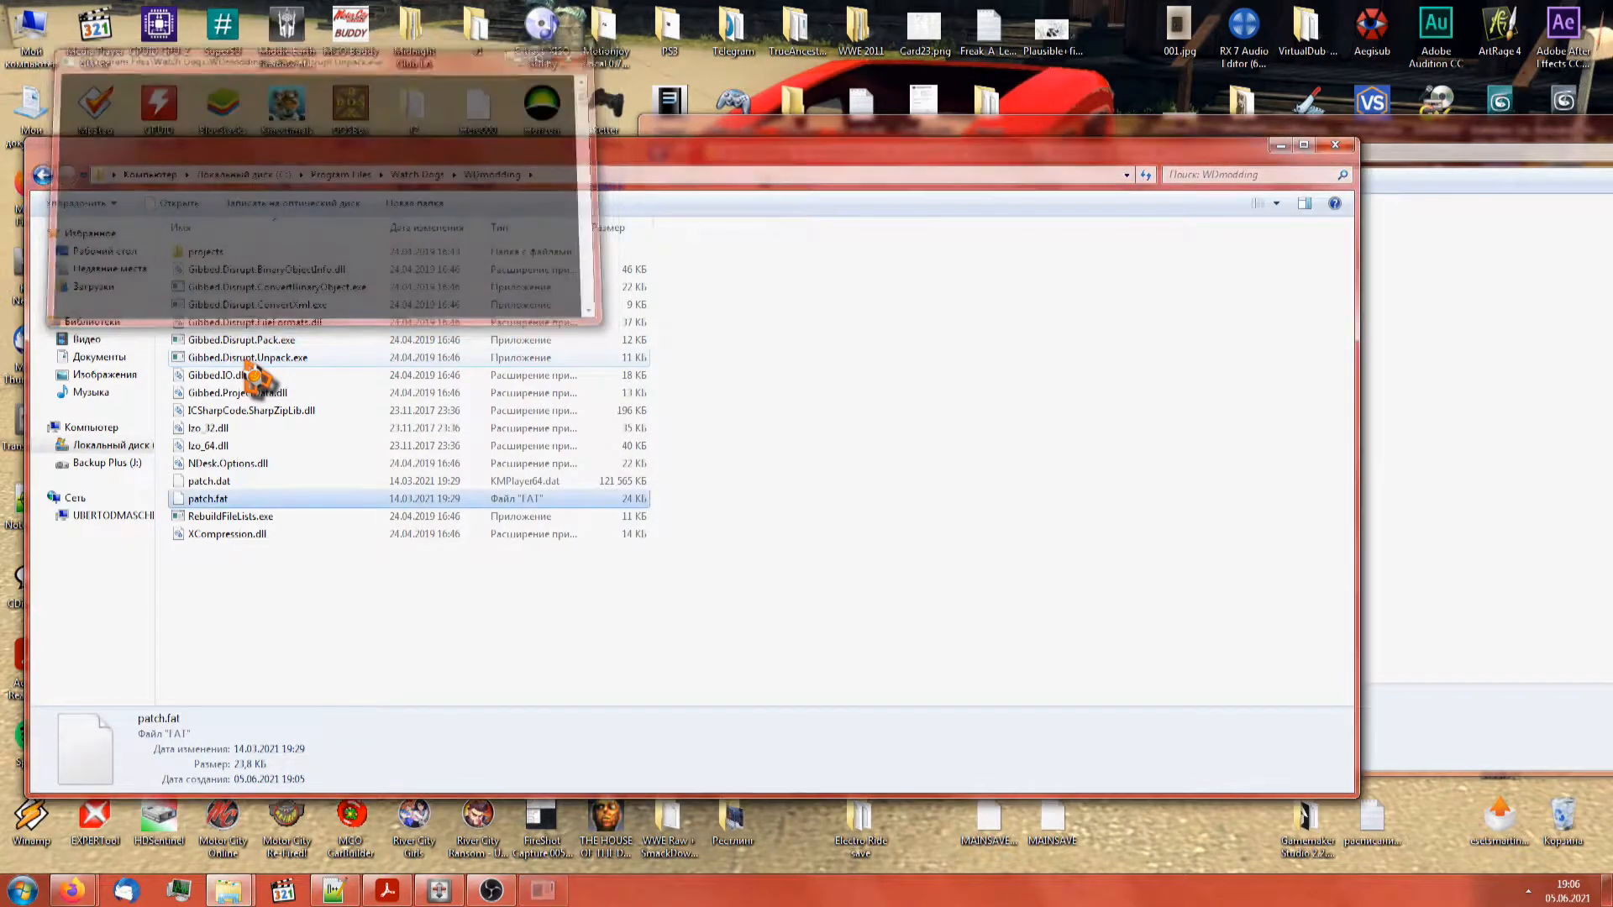
pyautogui.click(217, 254)
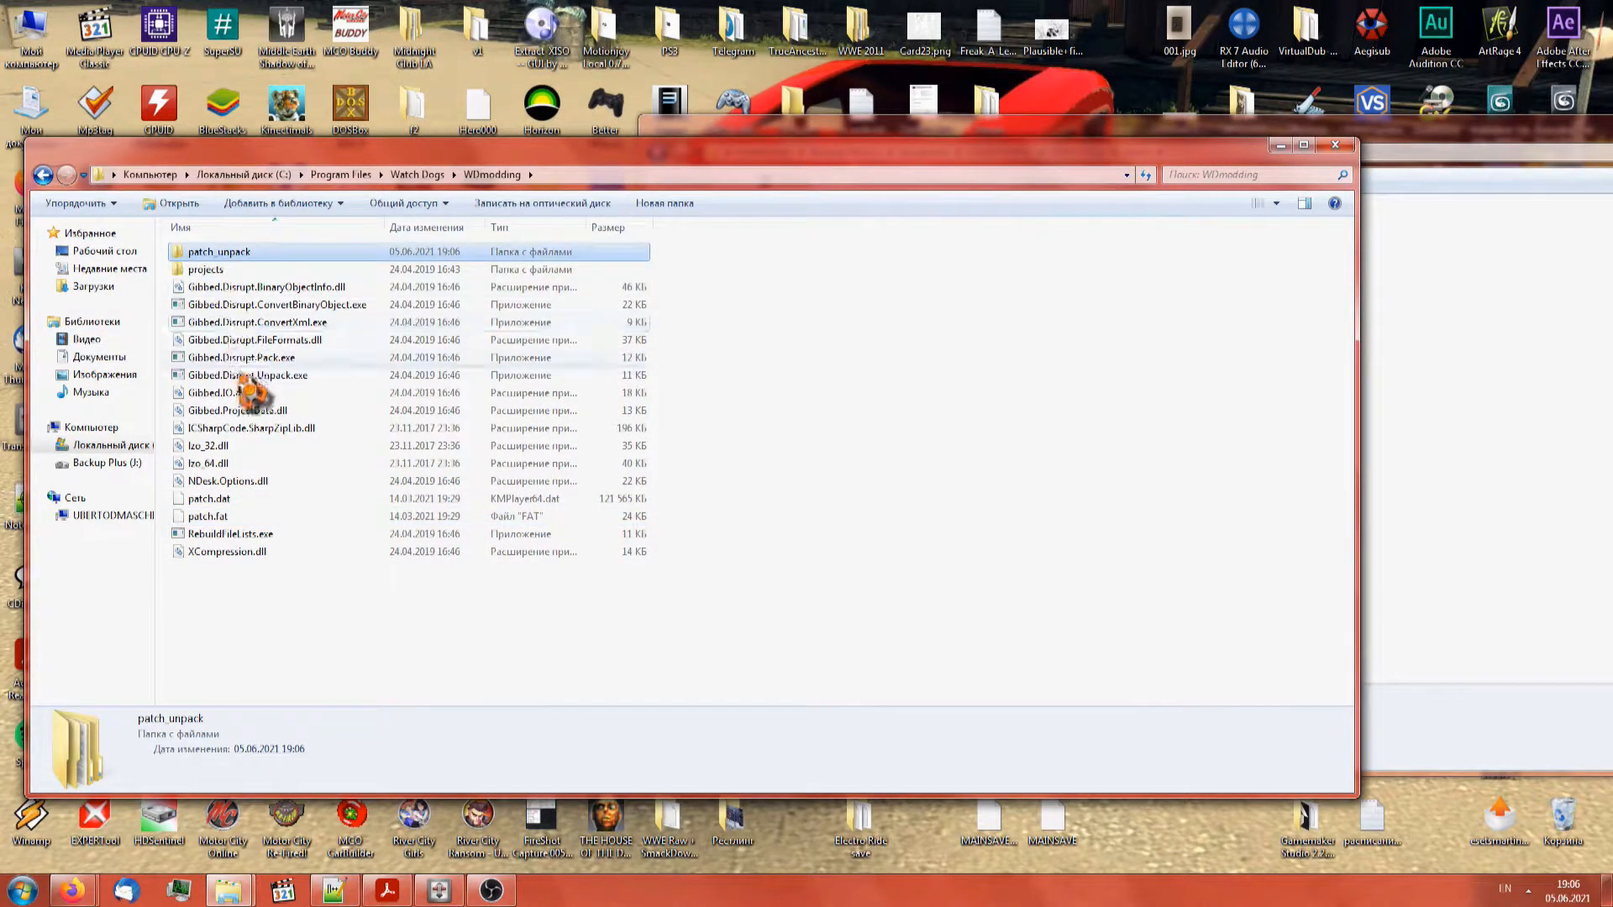
# Delete patch.dat and patch.fat from the WDmodding folder
pyautogui.click(209, 499)
pyautogui.keyDown('ctrl'); pyautogui.click(208, 518); pyautogui.keyUp('ctrl')
pyautogui.press('Delete')
pyautogui.press('Return')
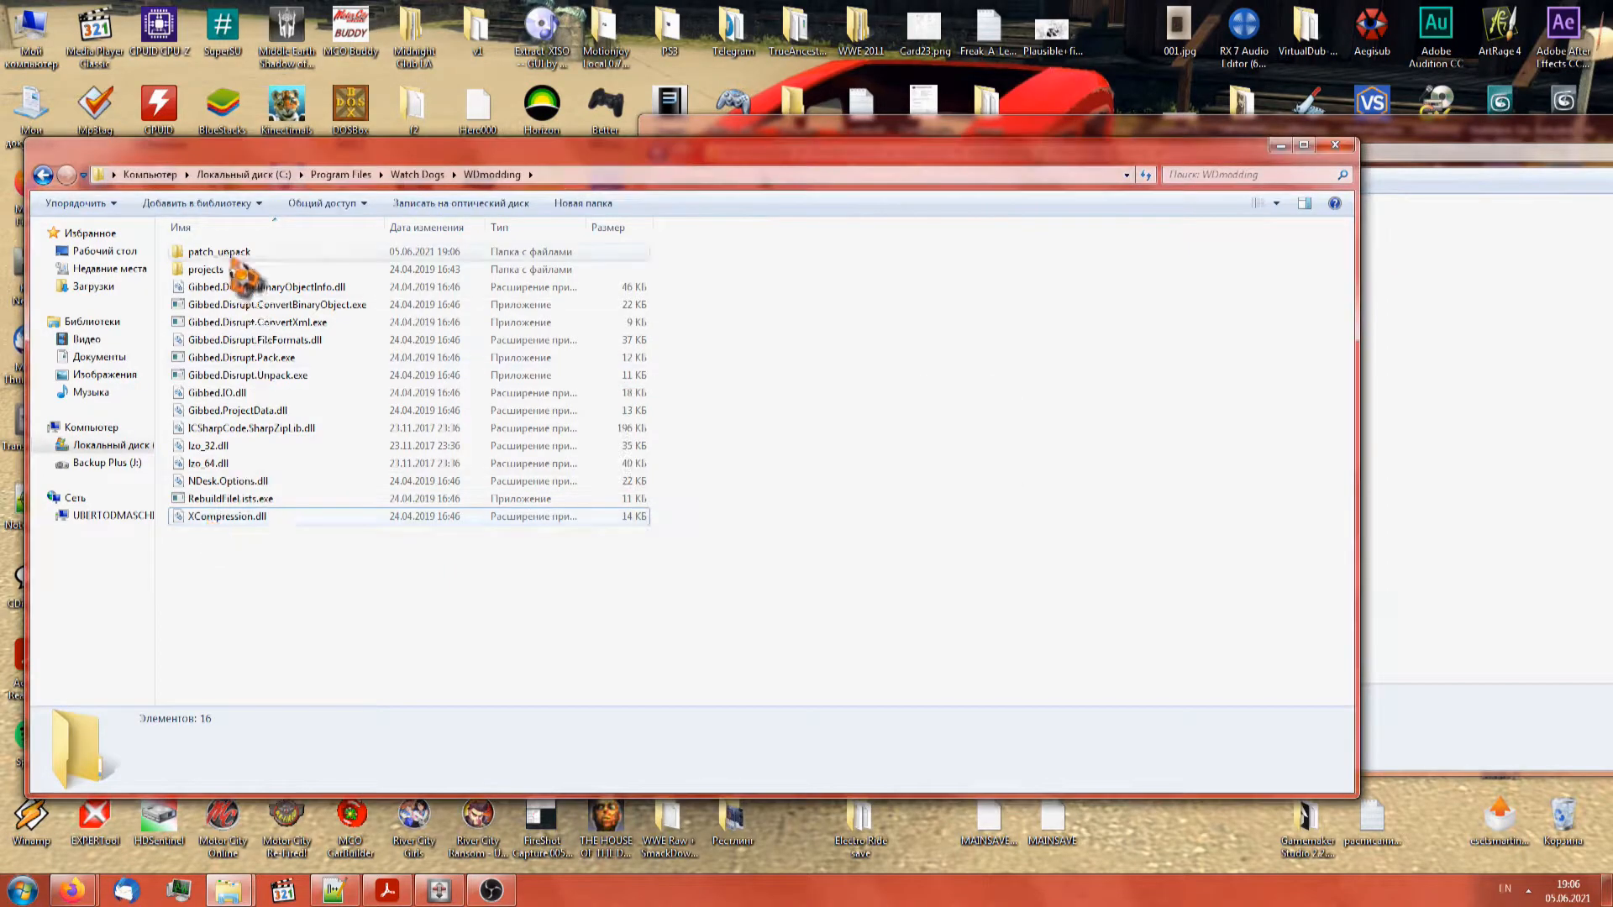
# Rename the patch_unpack folder as my_patch
pyautogui.click(221, 270)
pyautogui.click(216, 252)
pyautogui.click(216, 251)
pyautogui.click(215, 249)
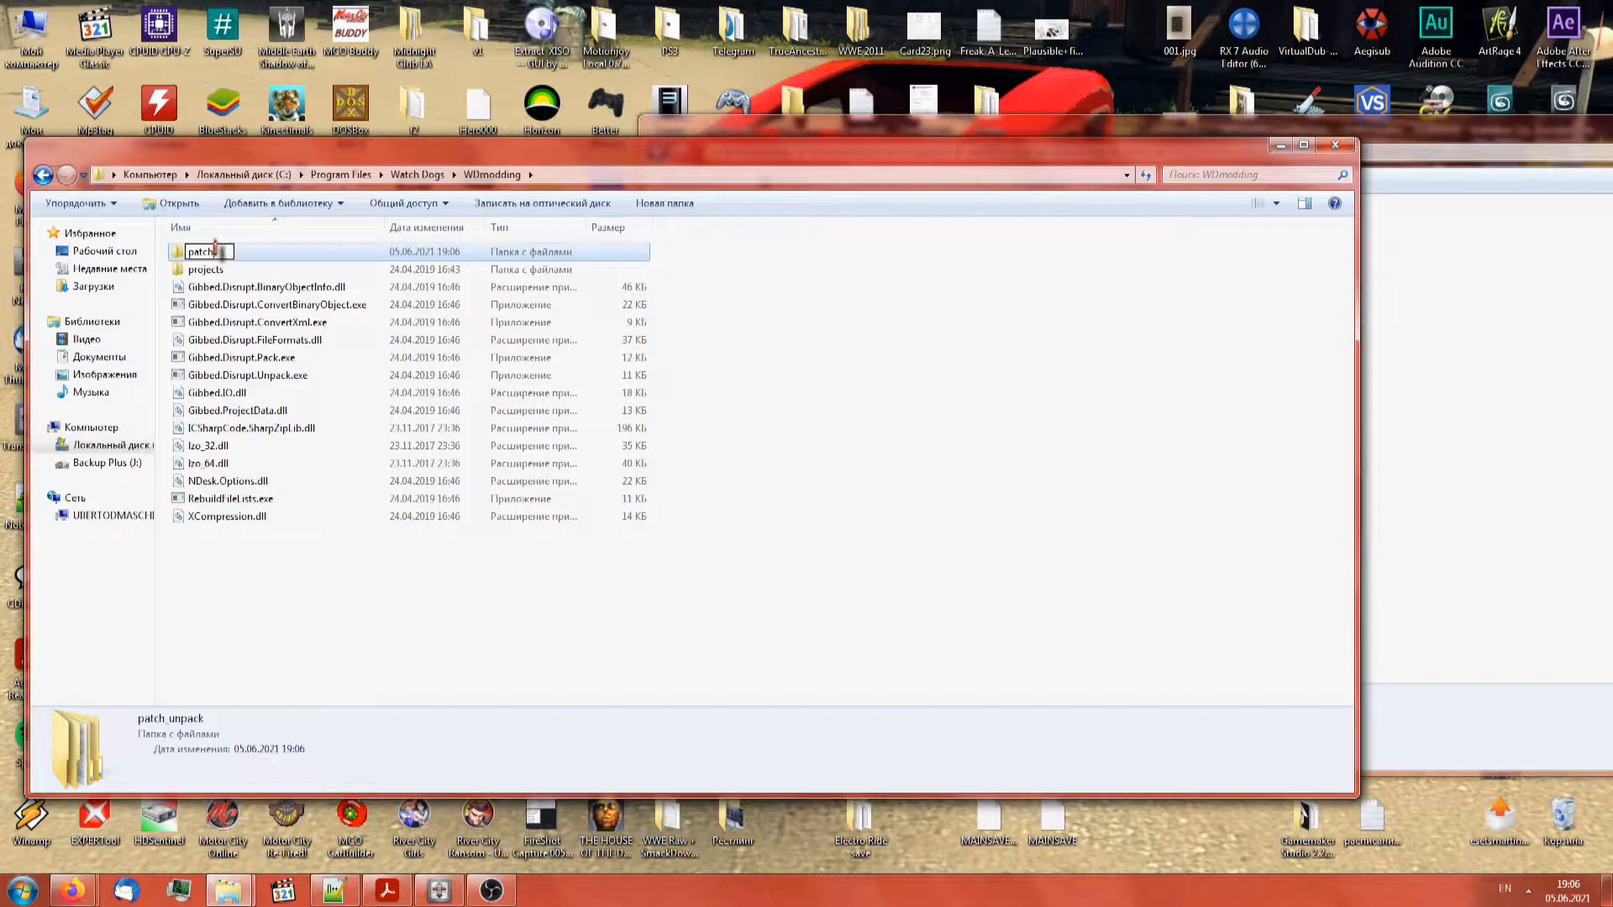
pyautogui.write('my_')
pyautogui.press('Return')
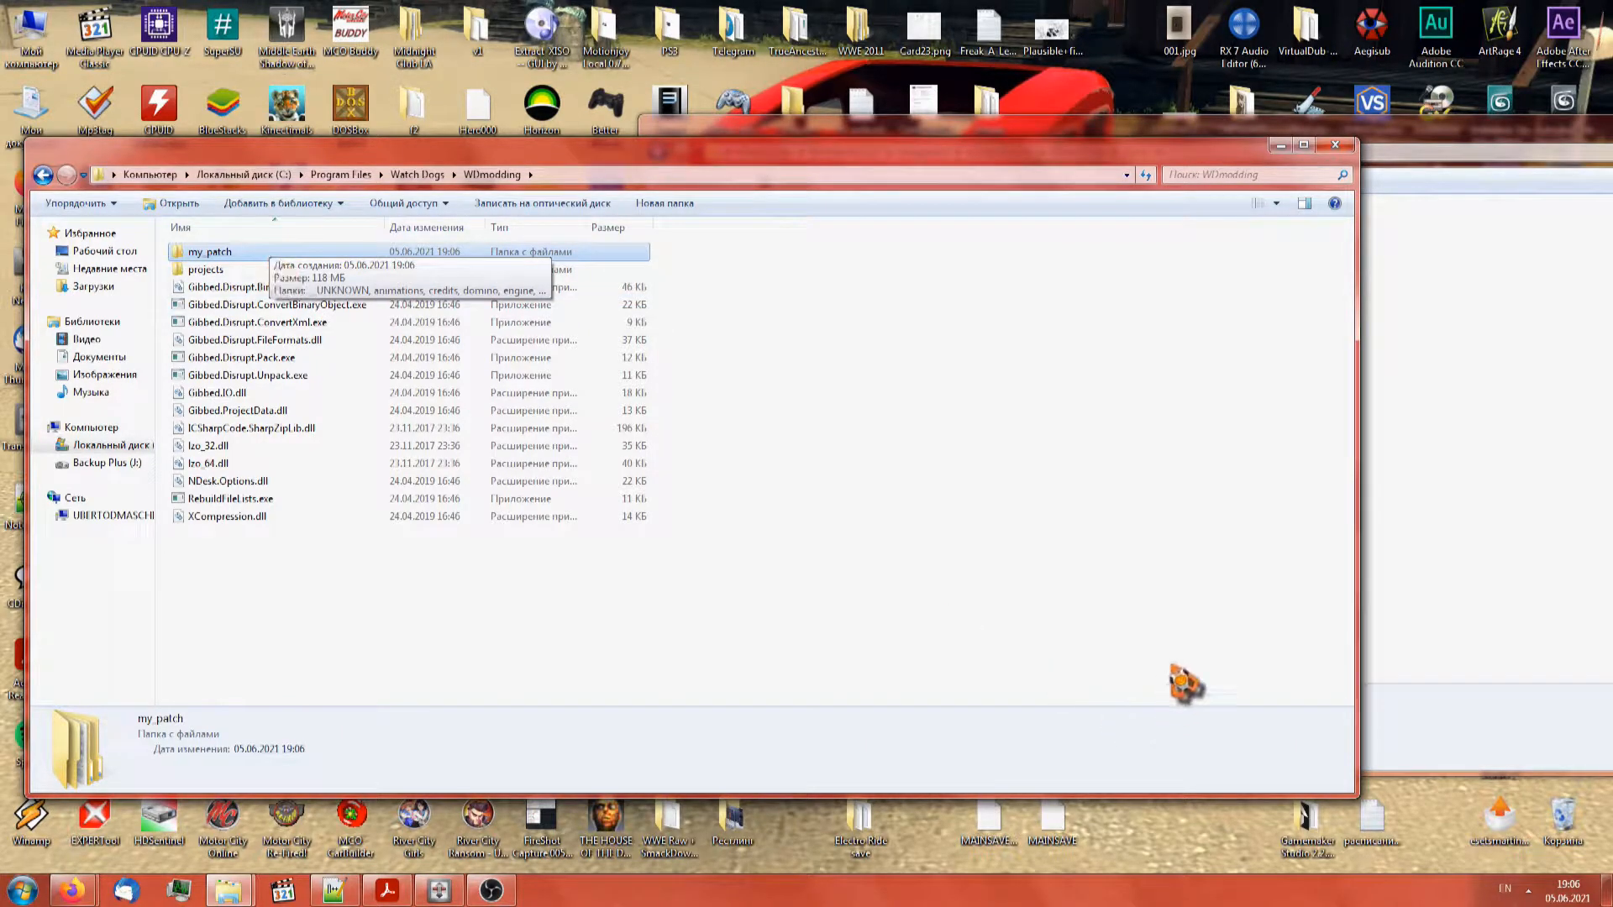
# Extract the patch folder from REQUIRED_MOD_FILES in WD_Living_City_MOD_2.2_LOOSE_FILES.rar into WDmodding
pyautogui.click(1483, 647)
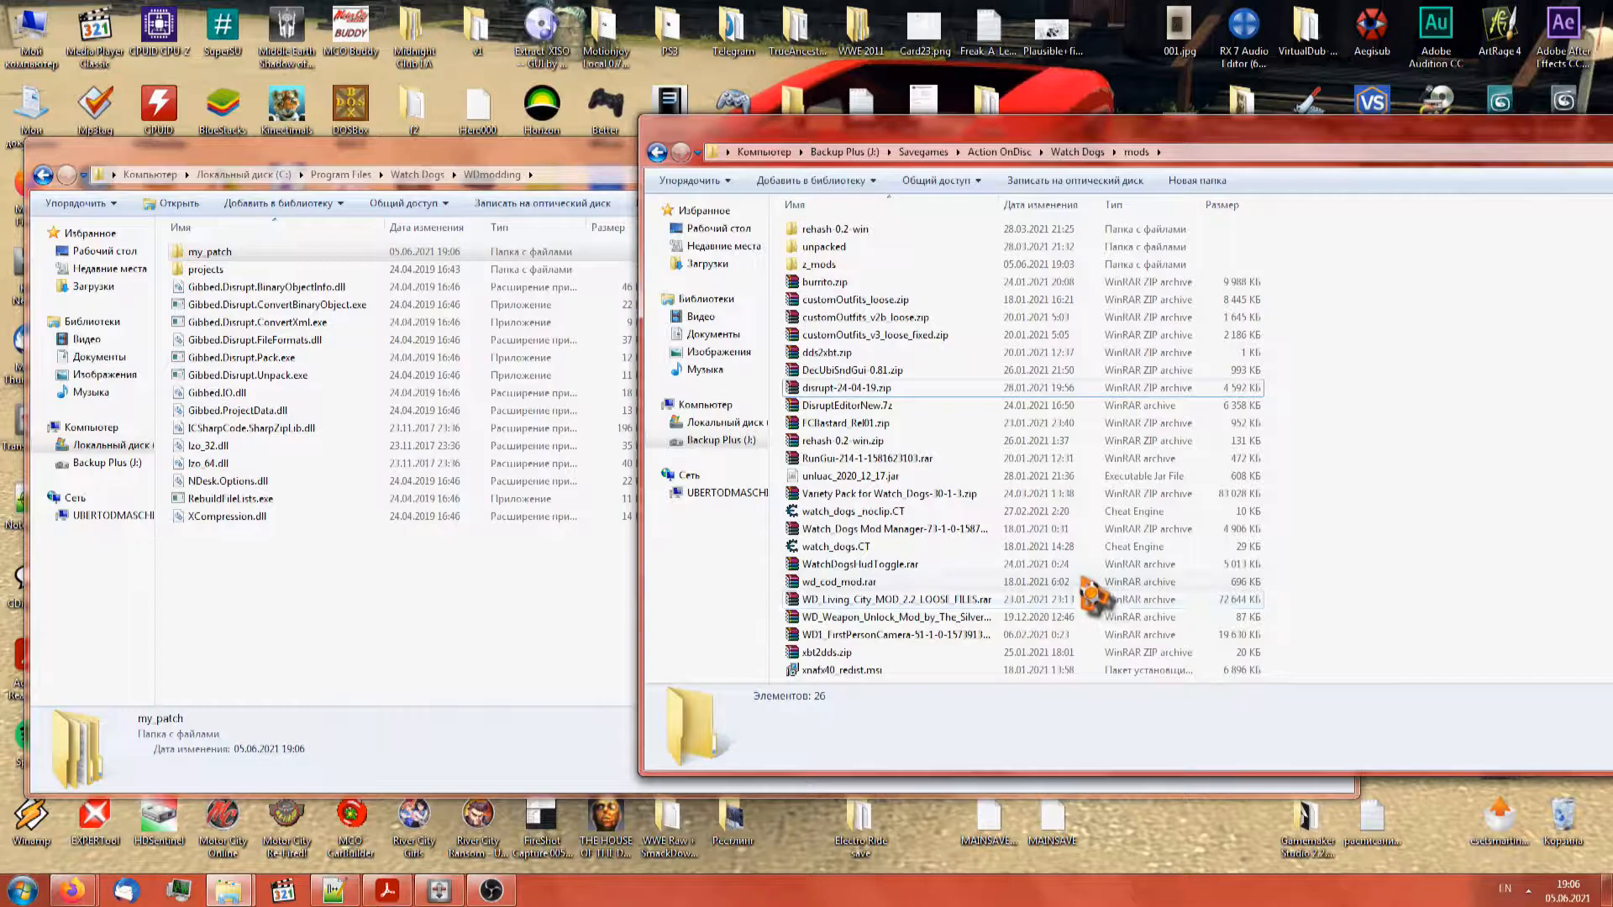
pyautogui.doubleClick(1040, 602)
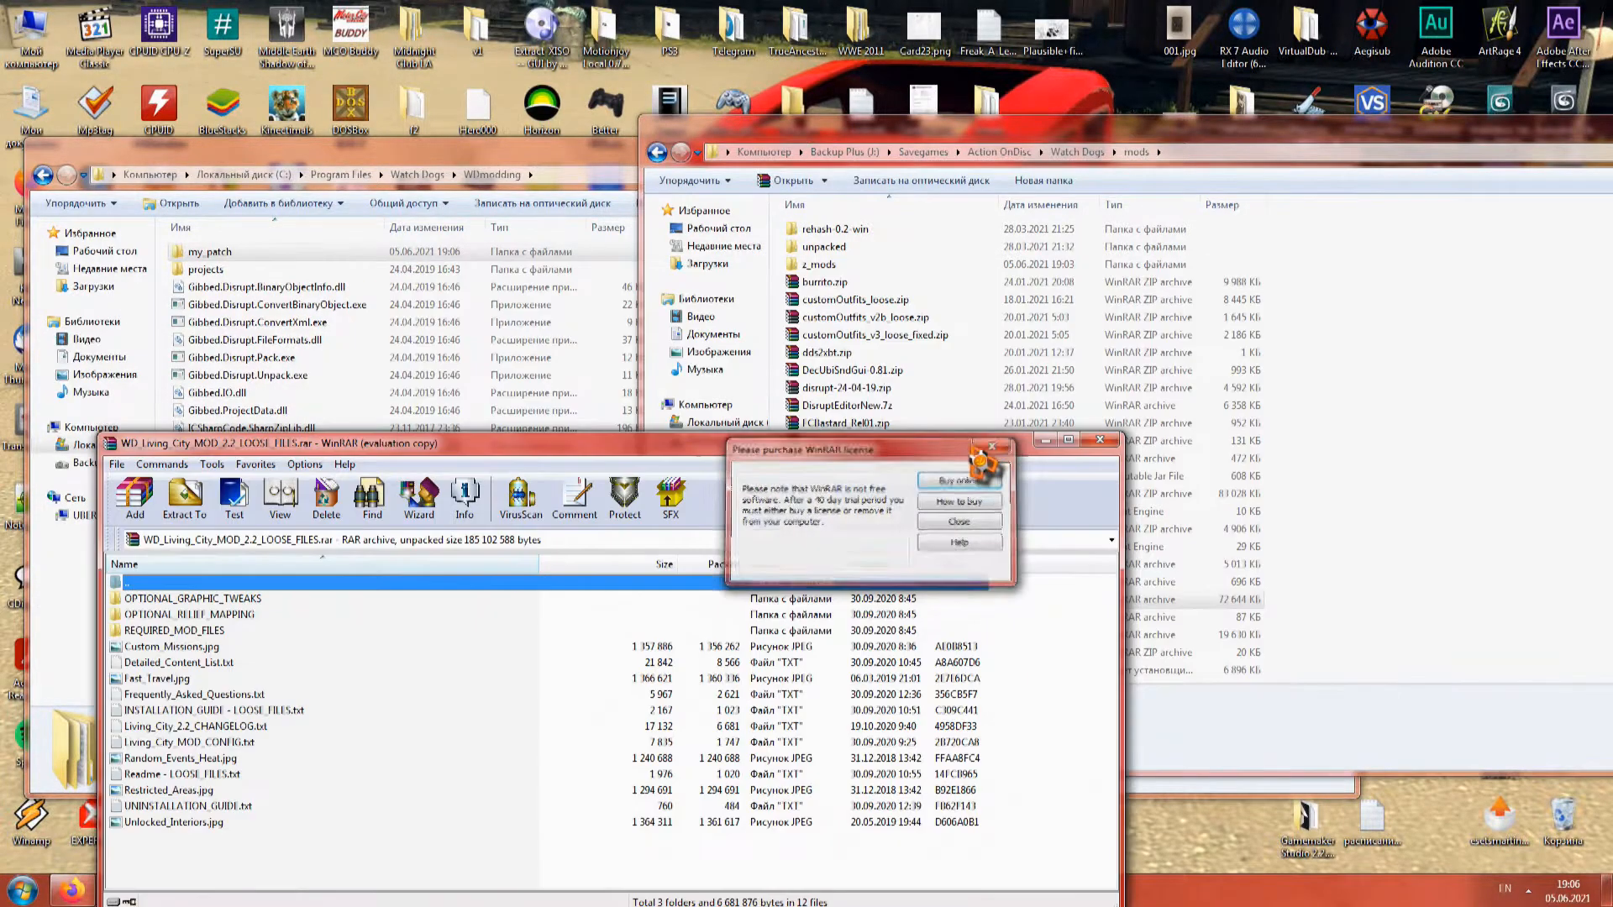
pyautogui.click(992, 446)
pyautogui.moveTo(395, 444); pyautogui.dragTo(868, 290)
pyautogui.doubleClick(663, 476)
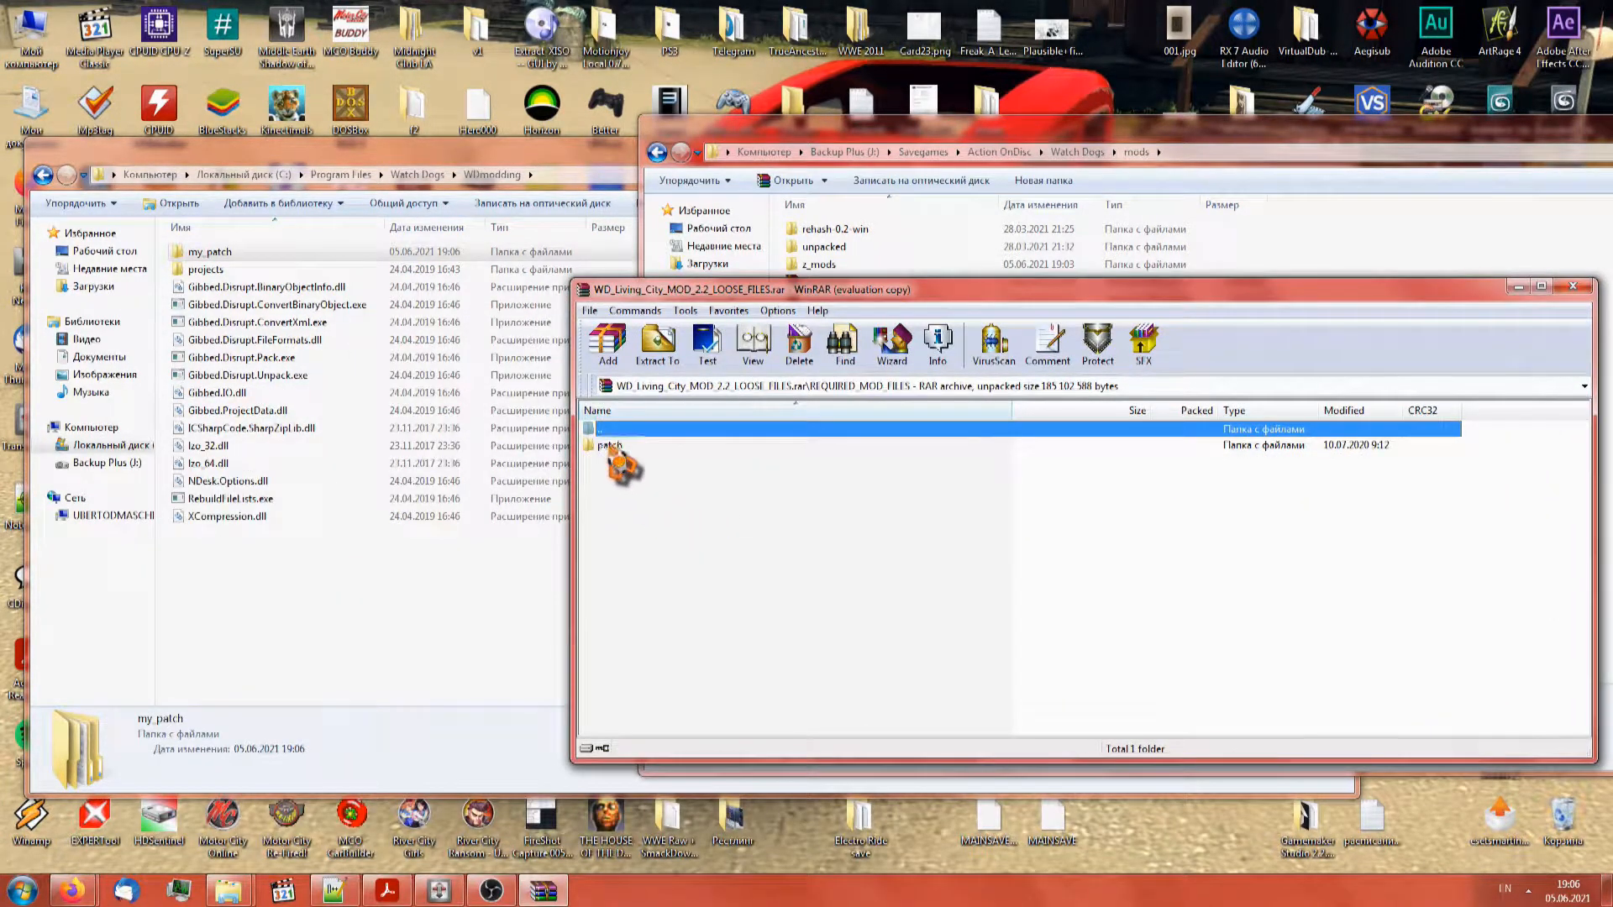
pyautogui.moveTo(612, 446); pyautogui.dragTo(415, 613)
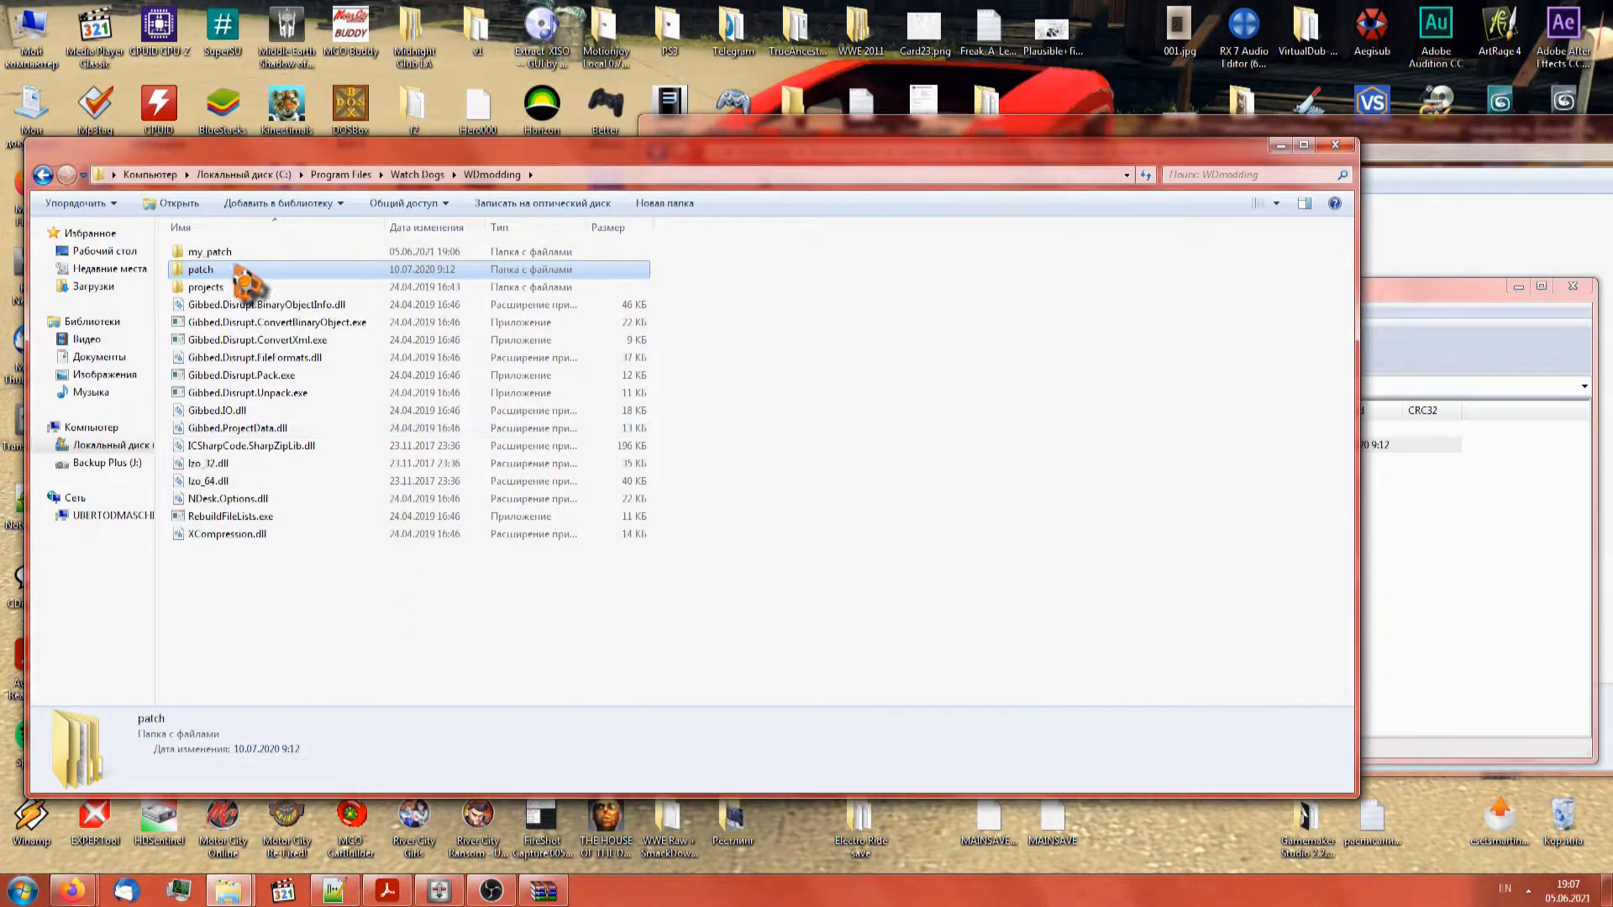
# Compare the subfolders inside the extracted patch folder with those inside my_patch
pyautogui.doubleClick(246, 269)
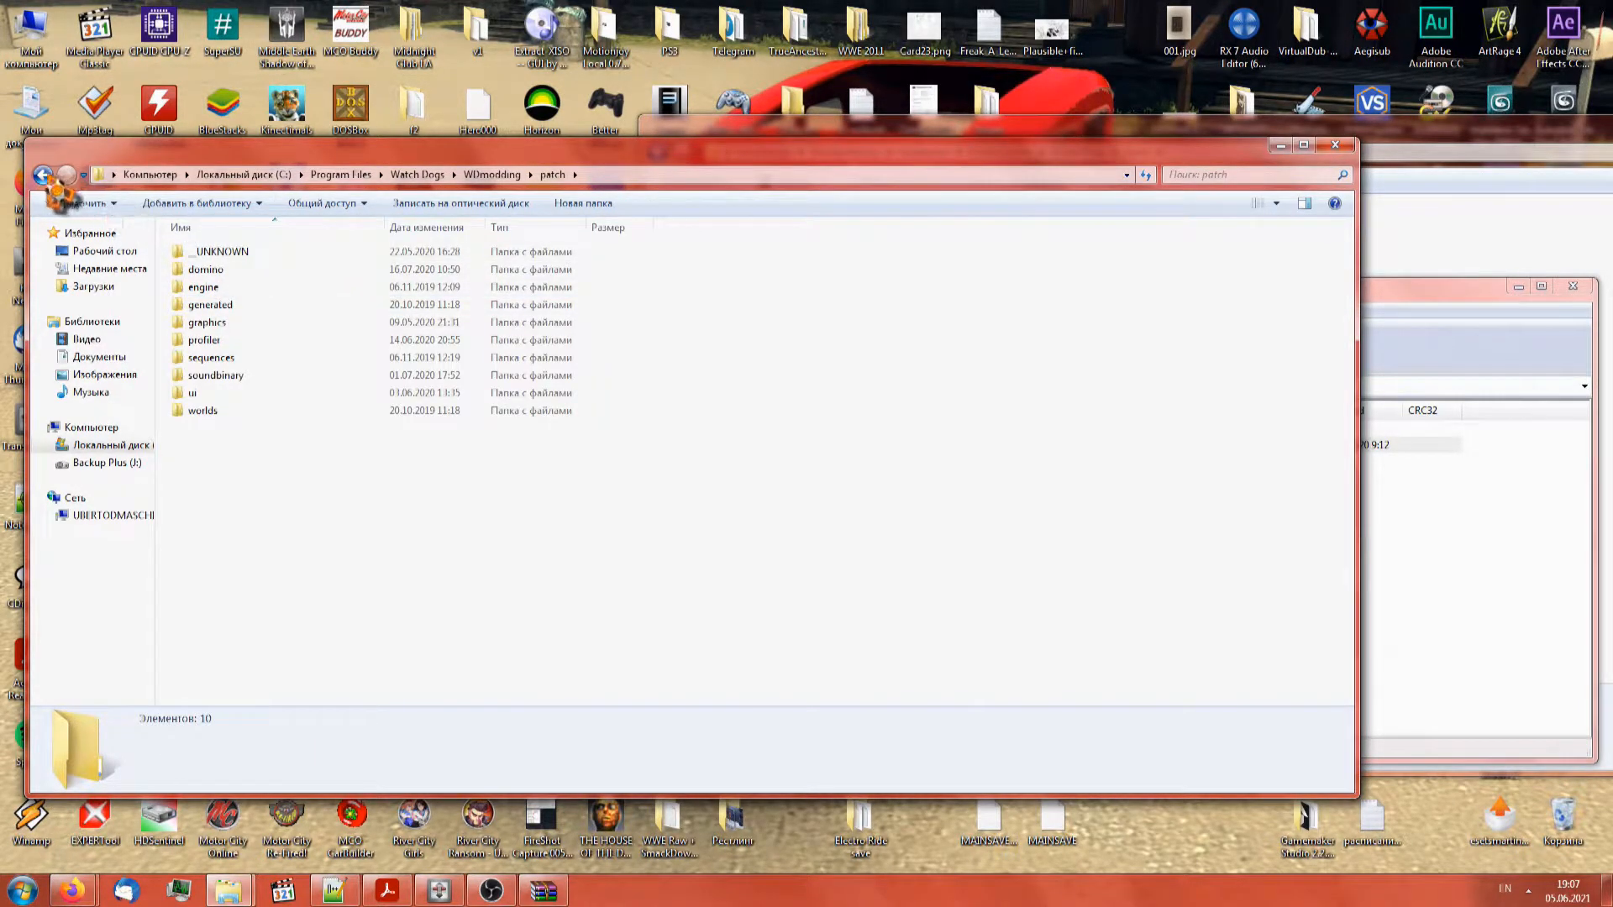
pyautogui.click(1422, 677)
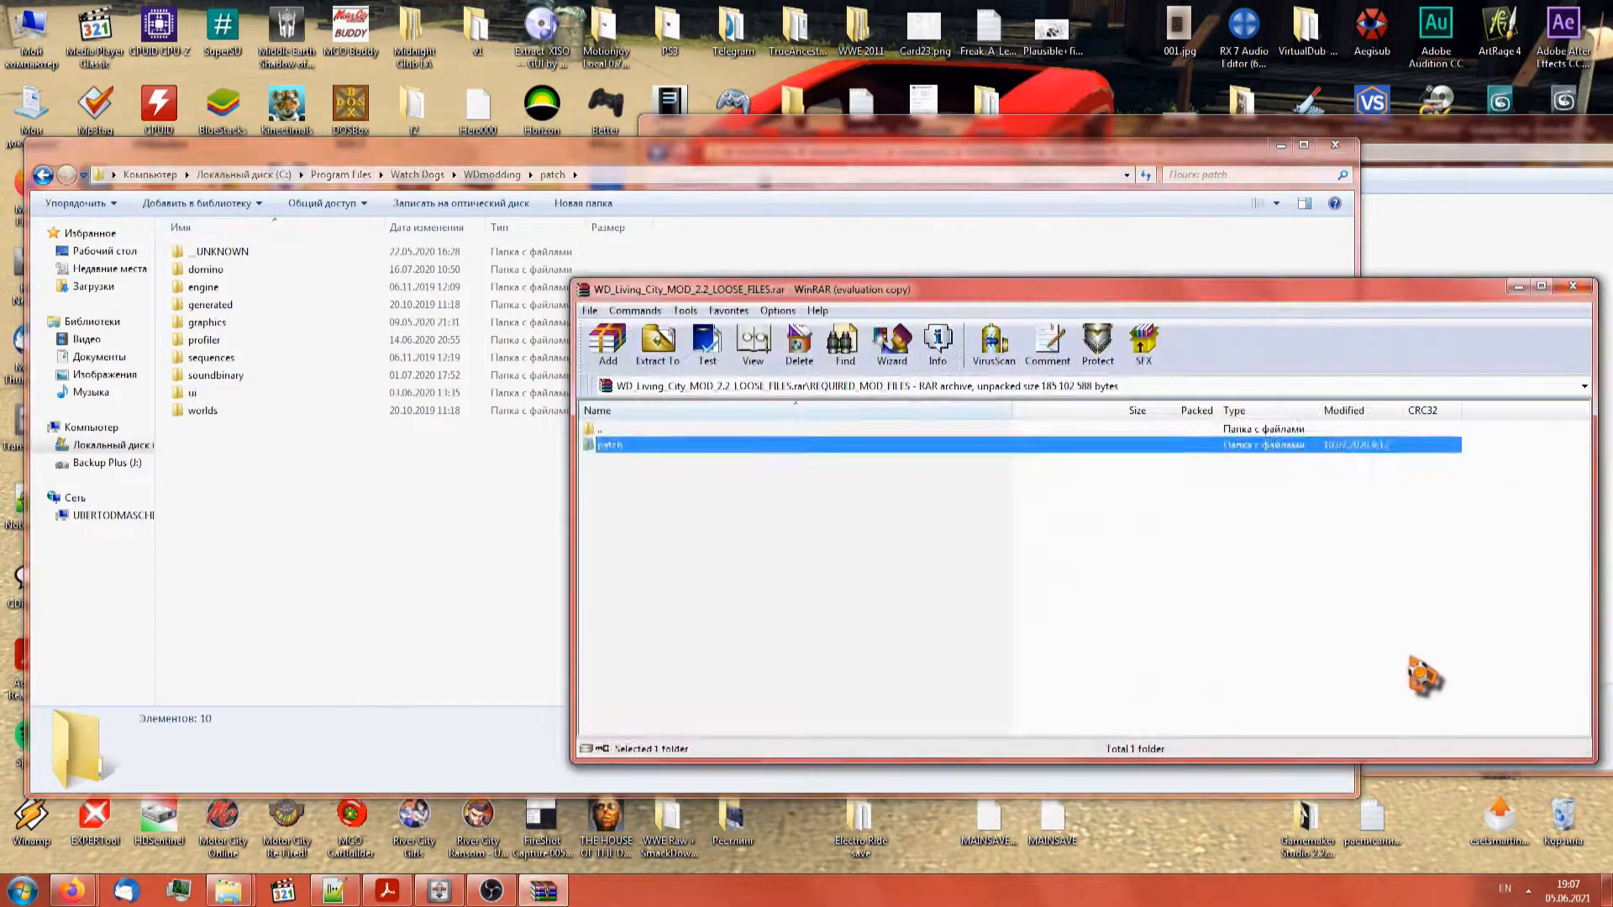
pyautogui.click(42, 175)
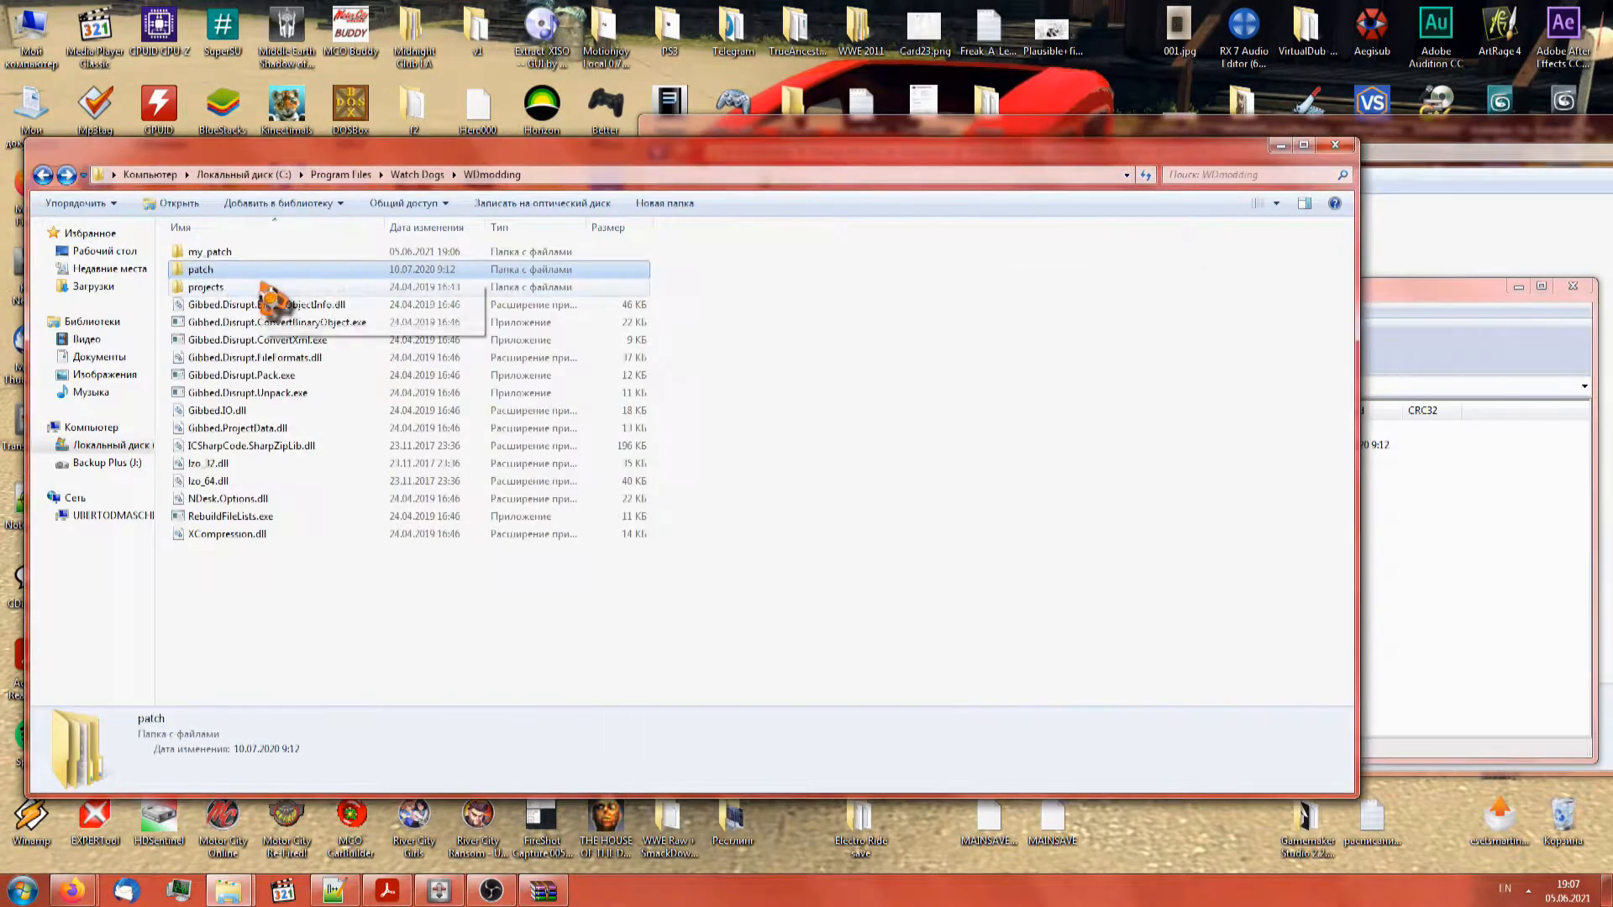
pyautogui.doubleClick(252, 252)
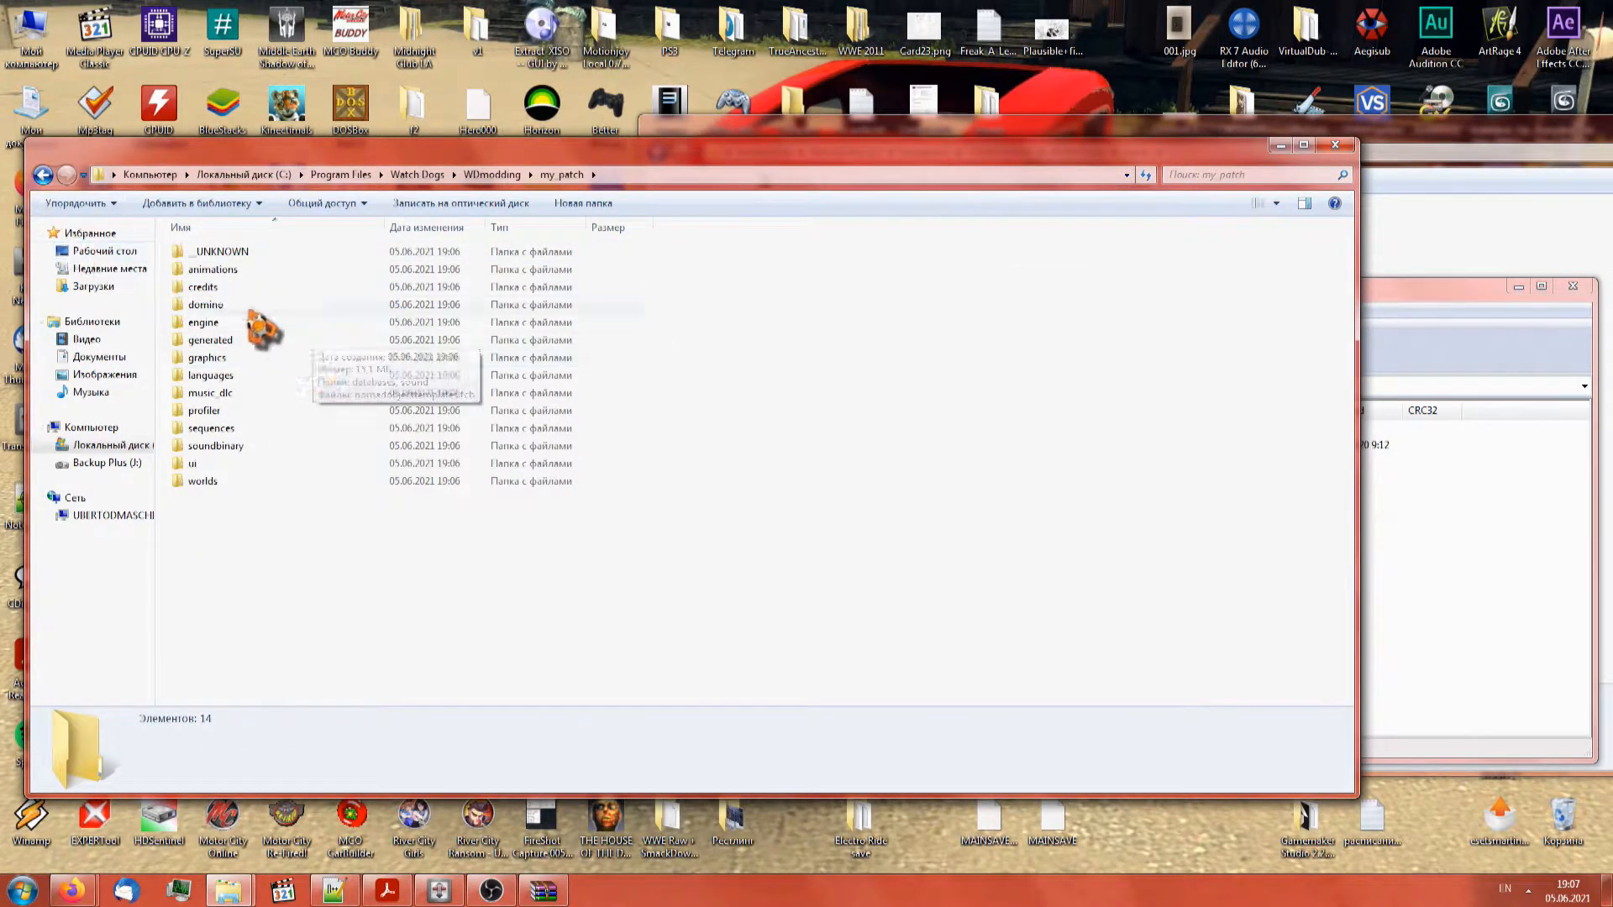
pyautogui.click(42, 175)
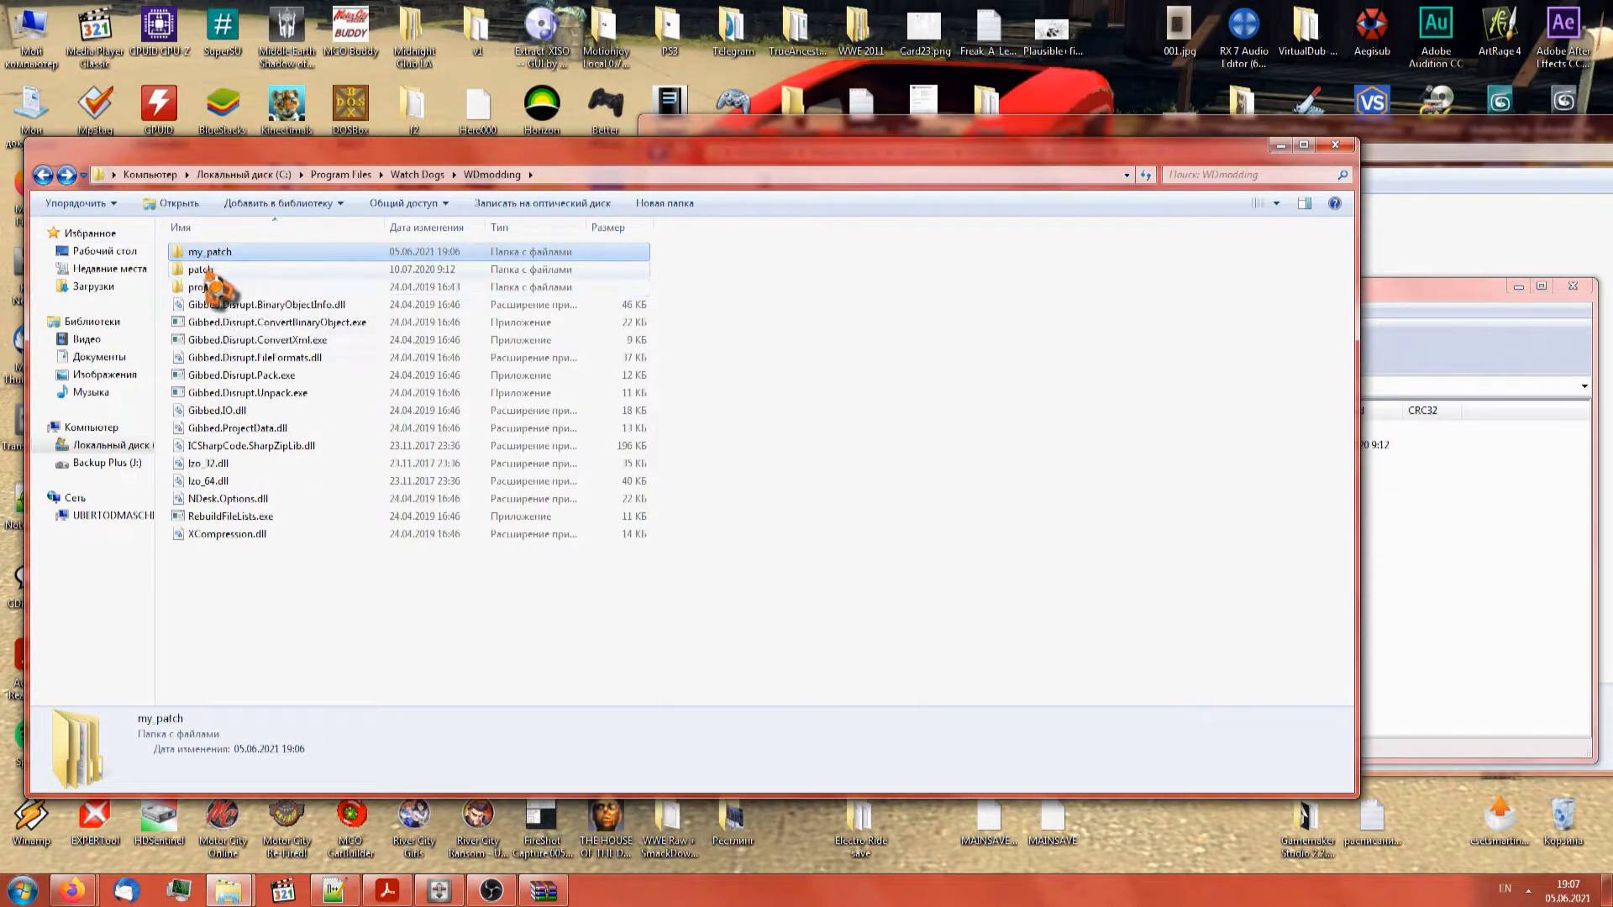
pyautogui.doubleClick(210, 271)
pyautogui.click(42, 175)
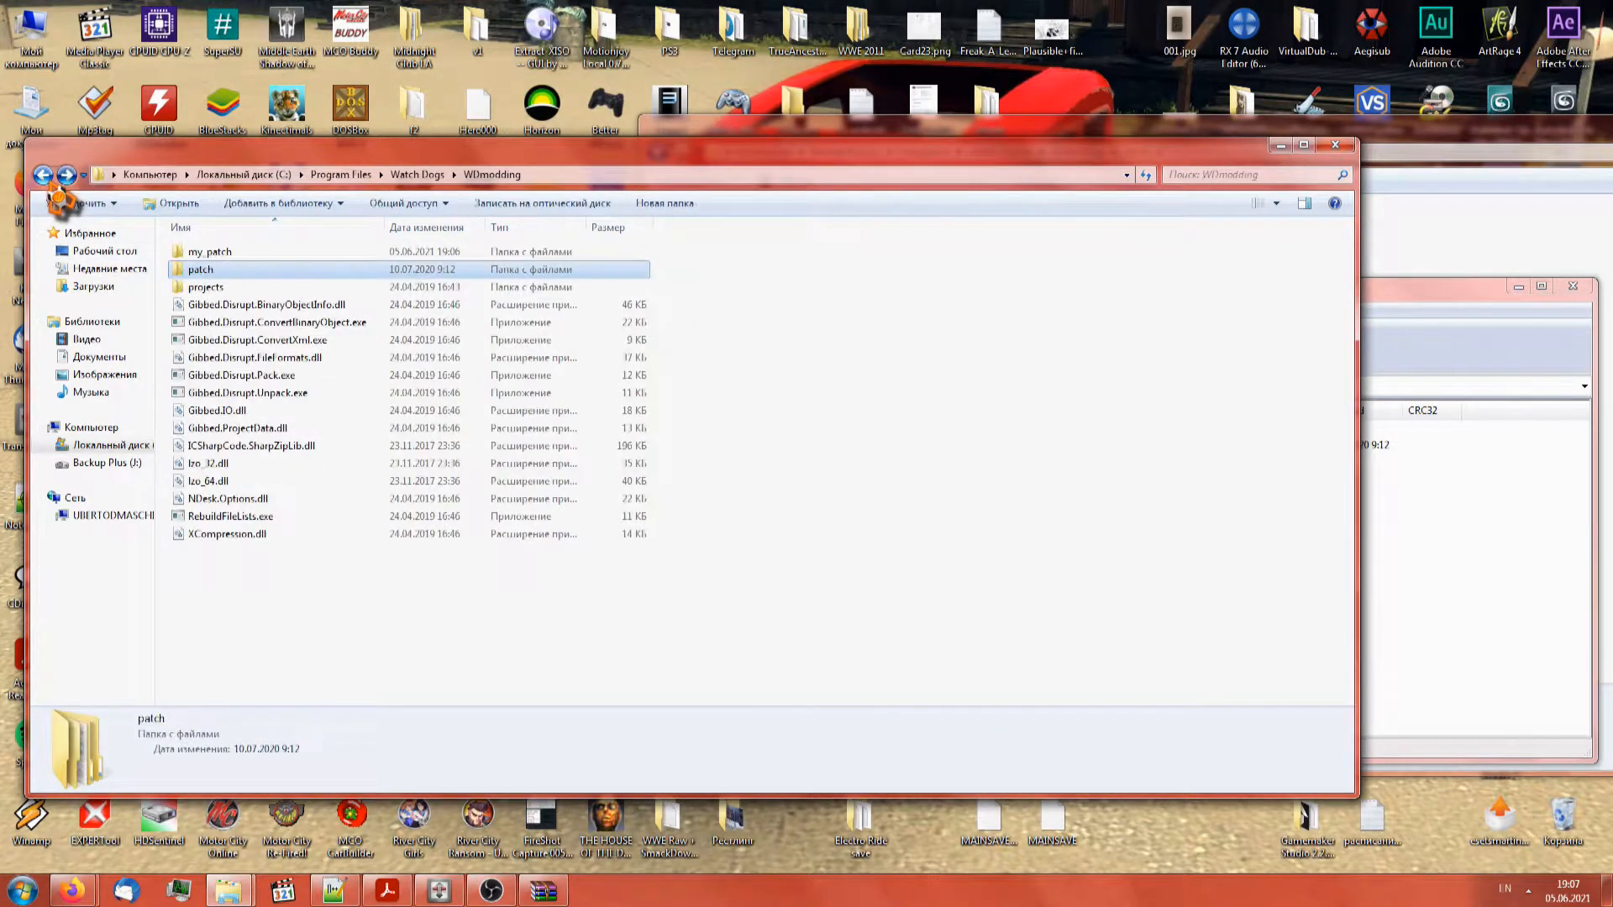
# Rename the extracted patch folder in WDmodding as LC_patch and close the Living City archive
pyautogui.press('F2')
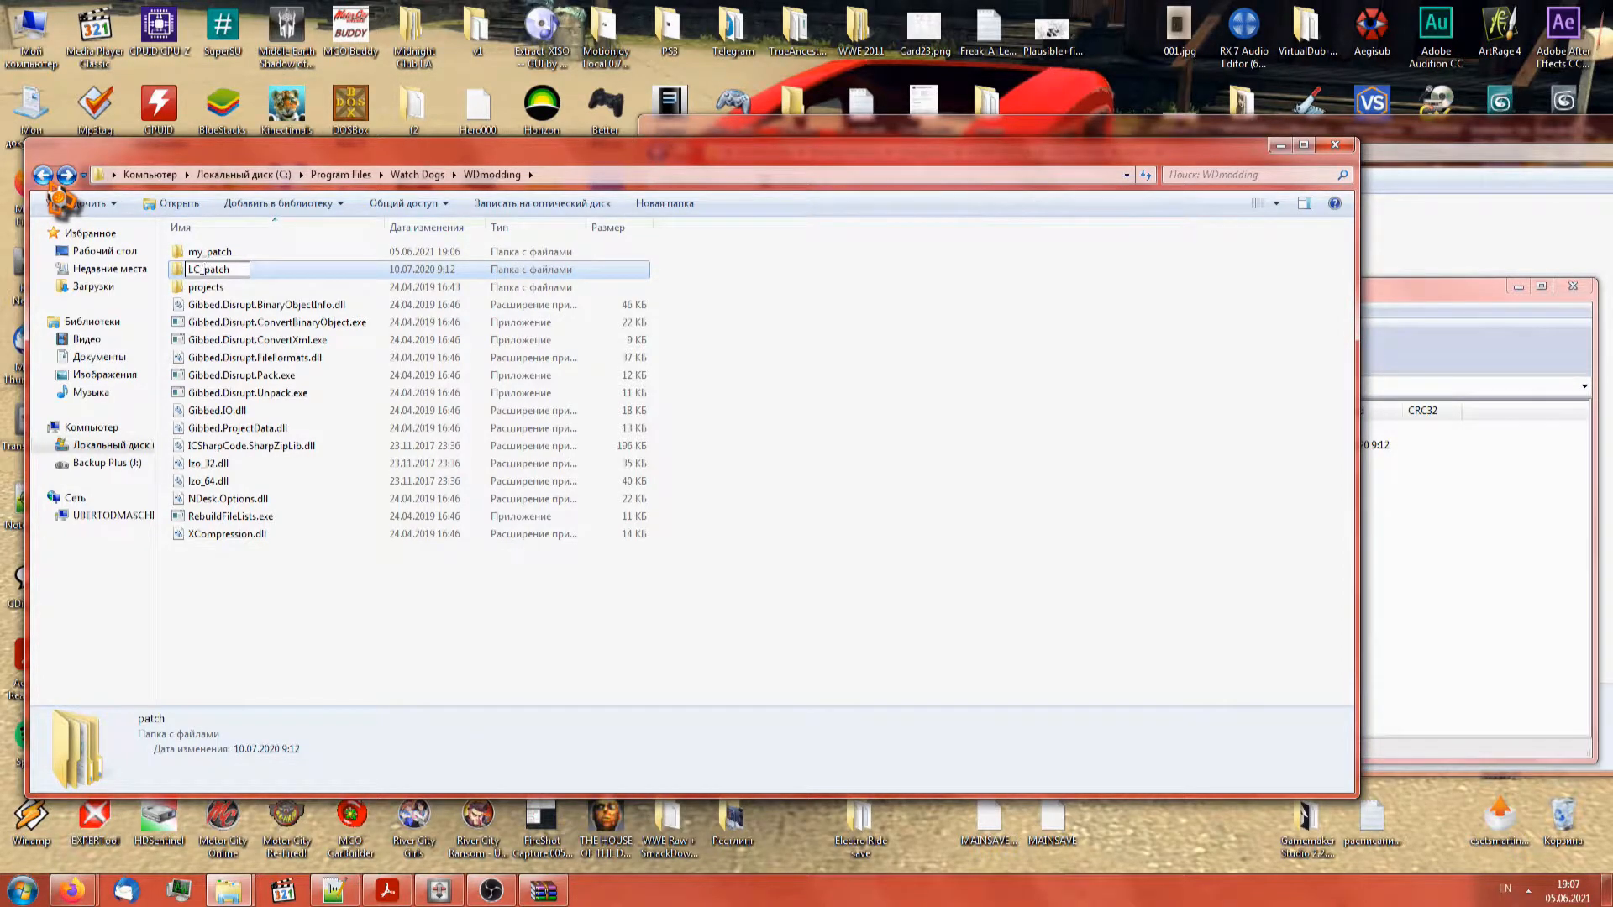
pyautogui.press('Return')
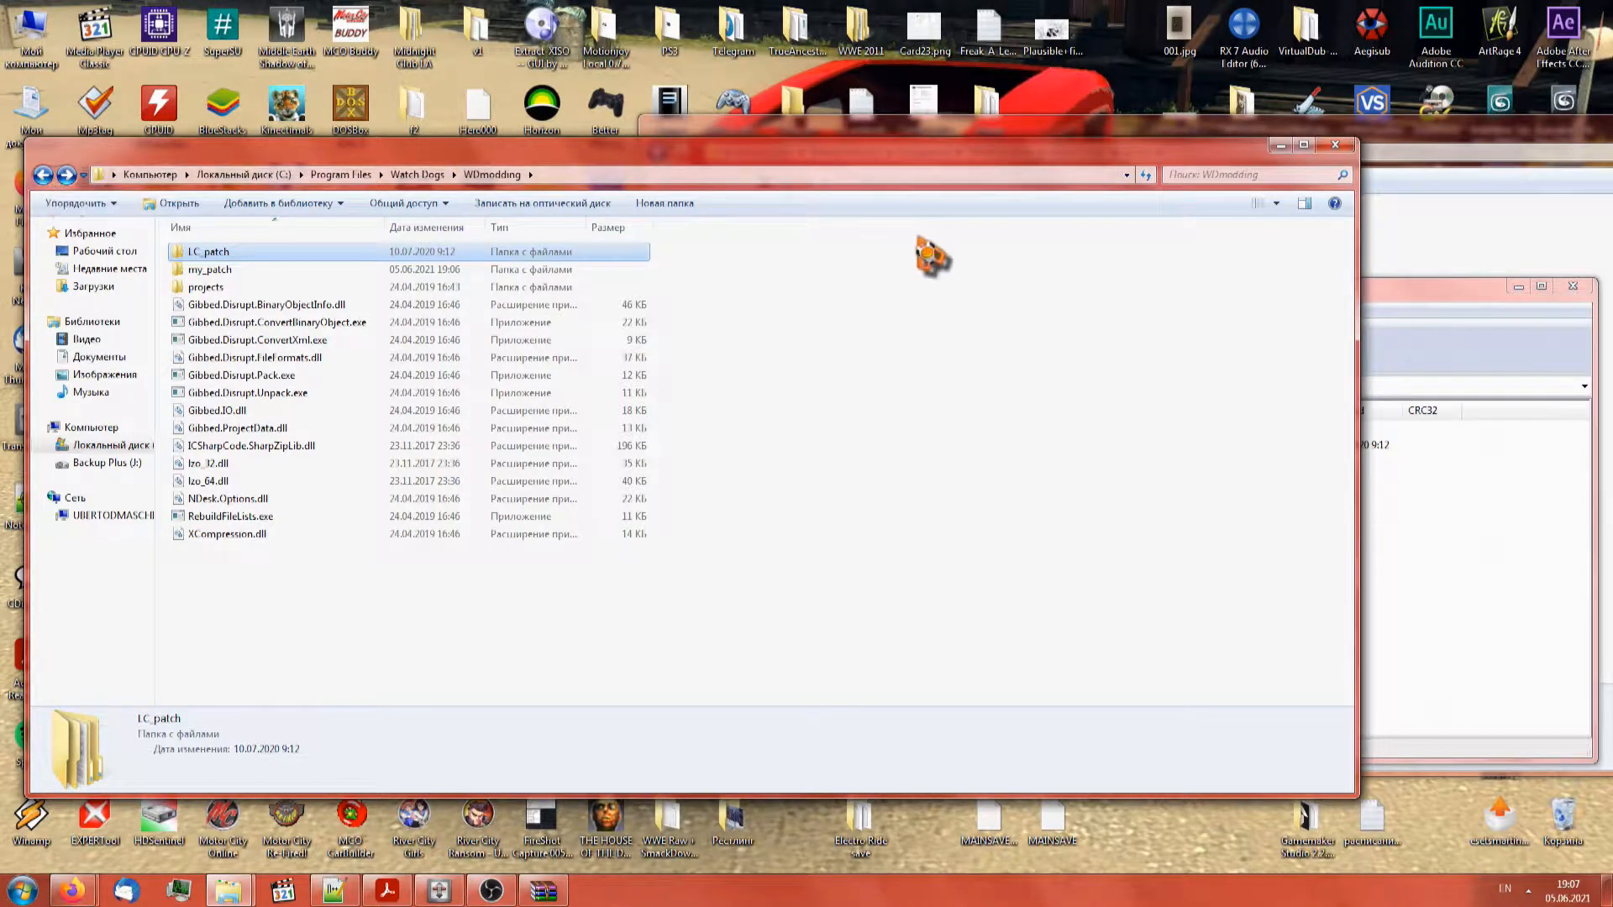
pyautogui.click(1579, 311)
pyautogui.click(1569, 290)
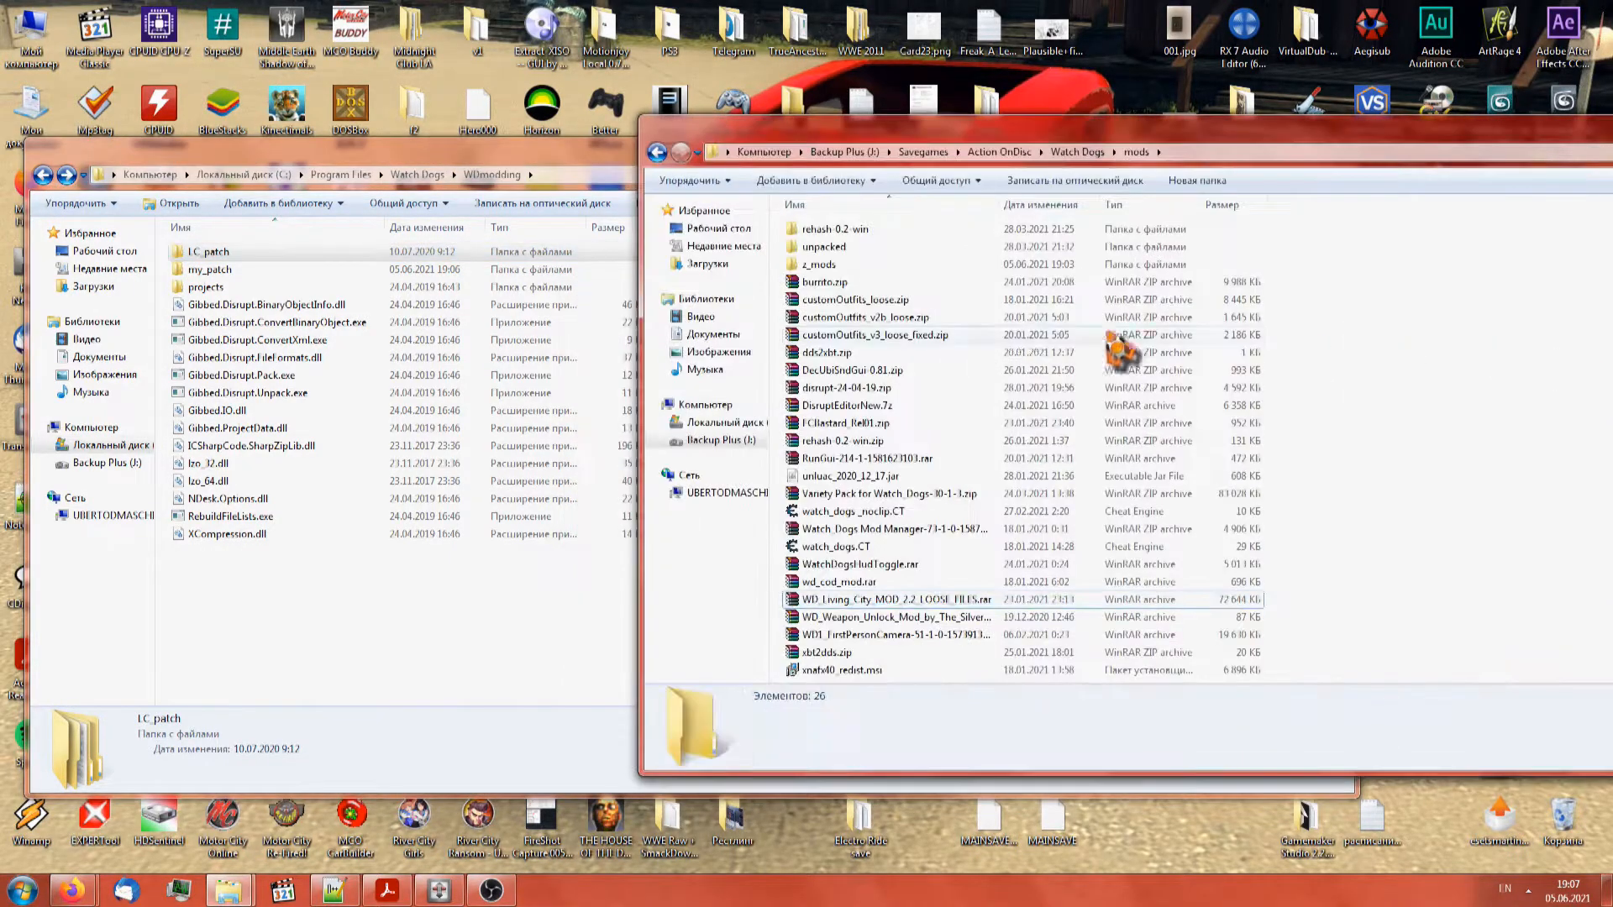
# Copy patch.dat and patch.fat of the COD mod from the z_mods folder into WDmodding
pyautogui.moveTo(904, 262); pyautogui.dragTo(494, 612)
pyautogui.doubleClick(887, 266)
pyautogui.doubleClick(861, 230)
pyautogui.click(569, 696)
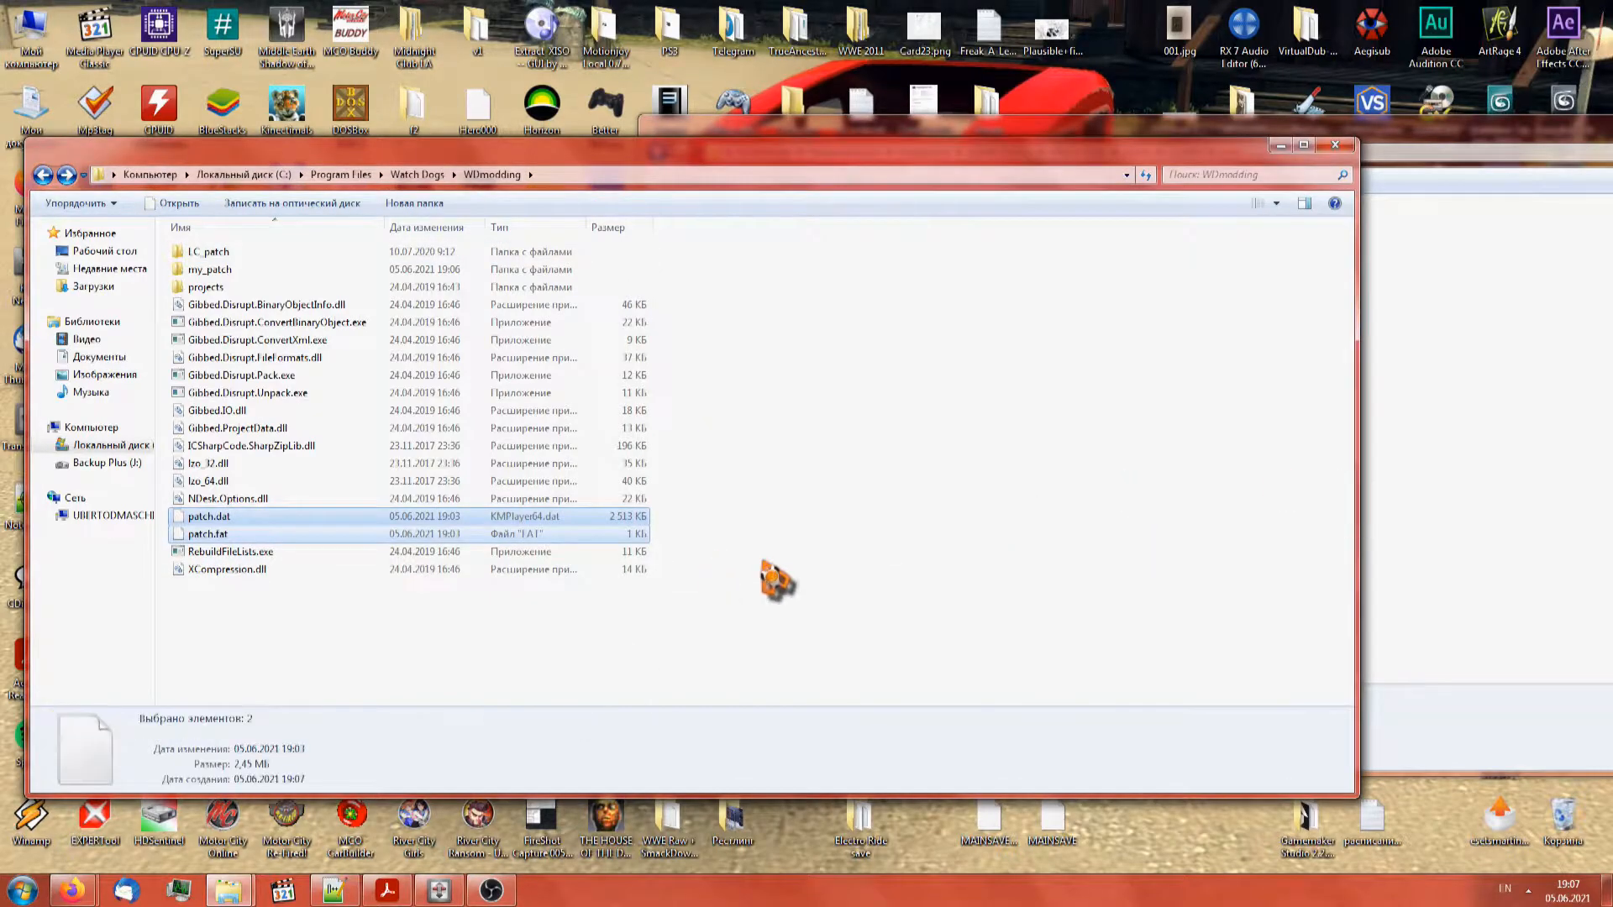
# Unpack patch.fat with Gibbed.Disrupt.Unpack.exe and delete patch.dat and patch.fat from WDmodding
pyautogui.moveTo(210, 534); pyautogui.dragTo(279, 393)
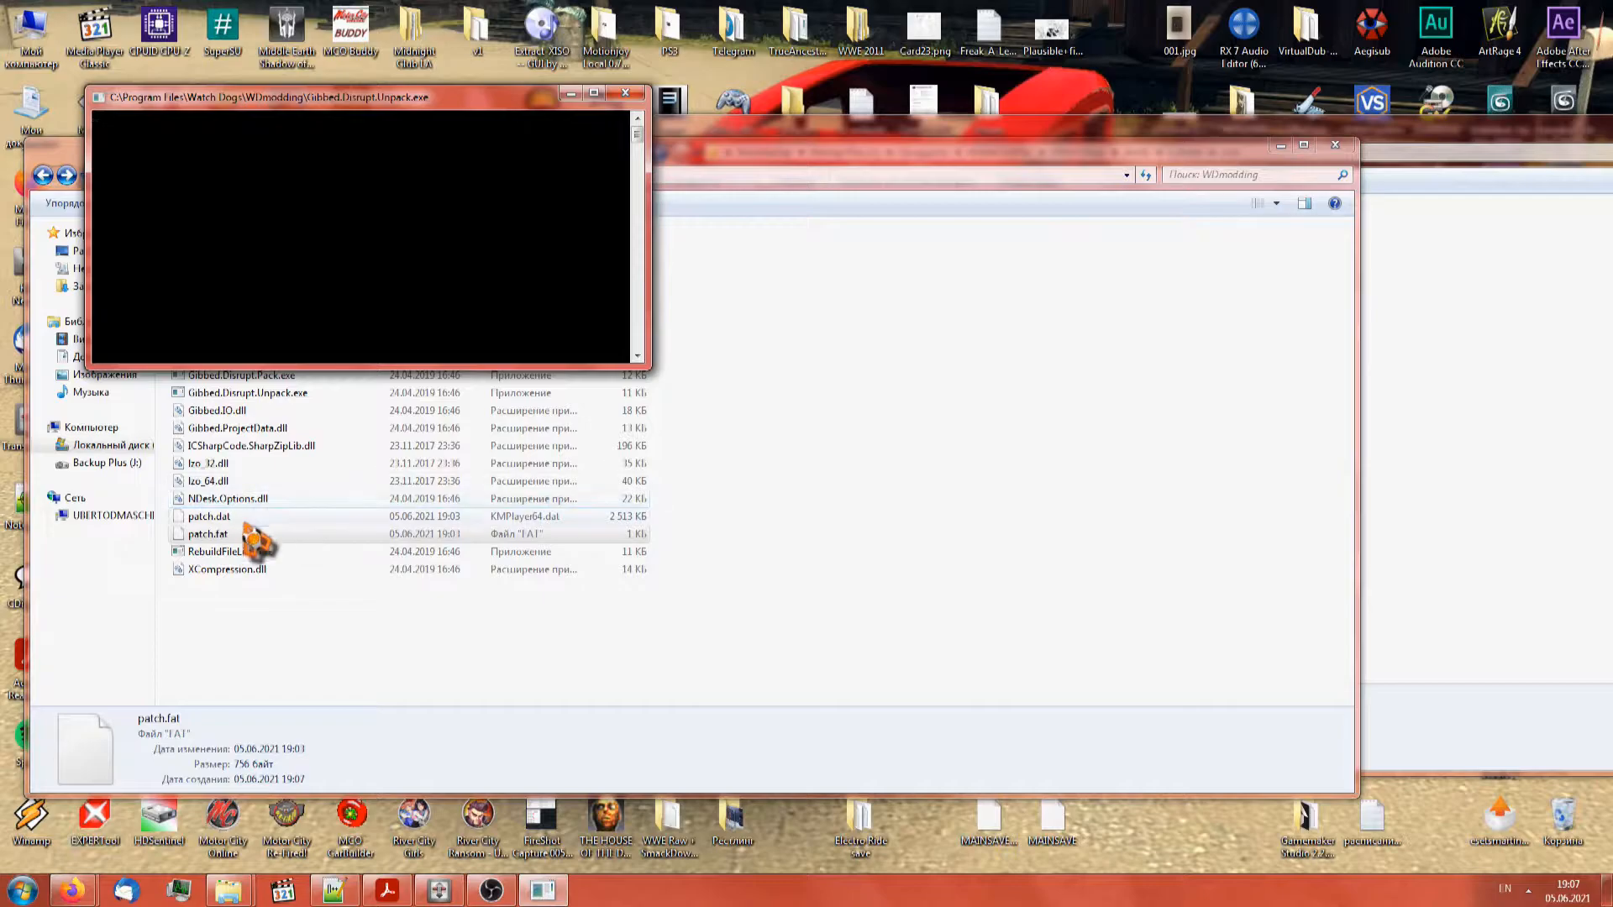
pyautogui.moveTo(677, 542); pyautogui.dragTo(483, 516)
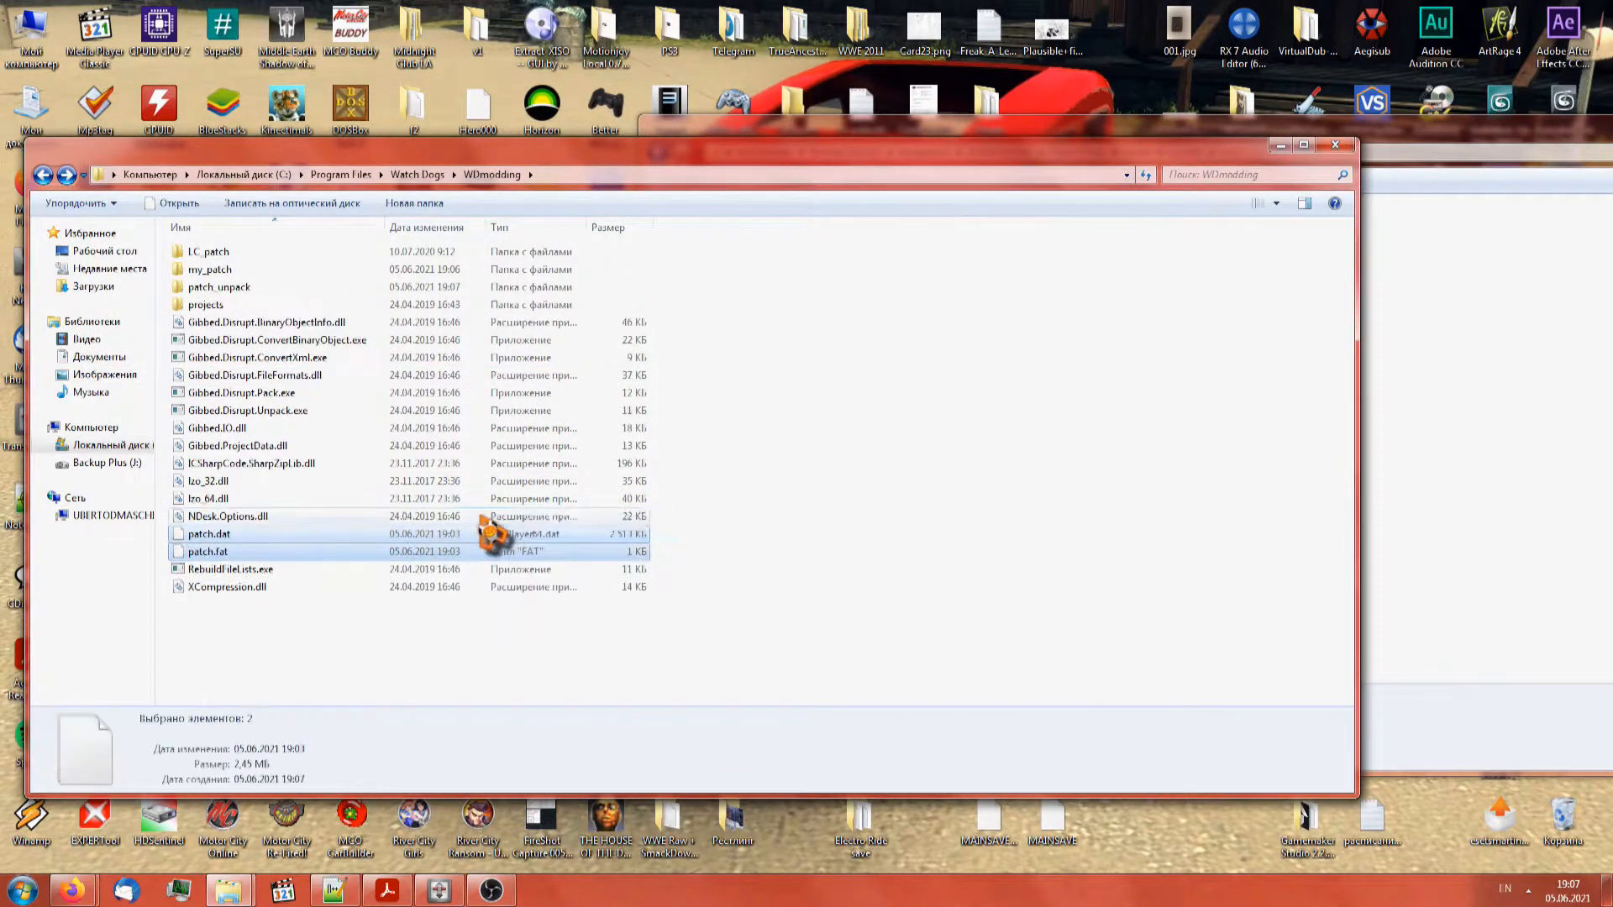
pyautogui.press('Delete')
pyautogui.press('Return')
# Rename the patch_unpack folder as COD_patch
pyautogui.click(278, 307)
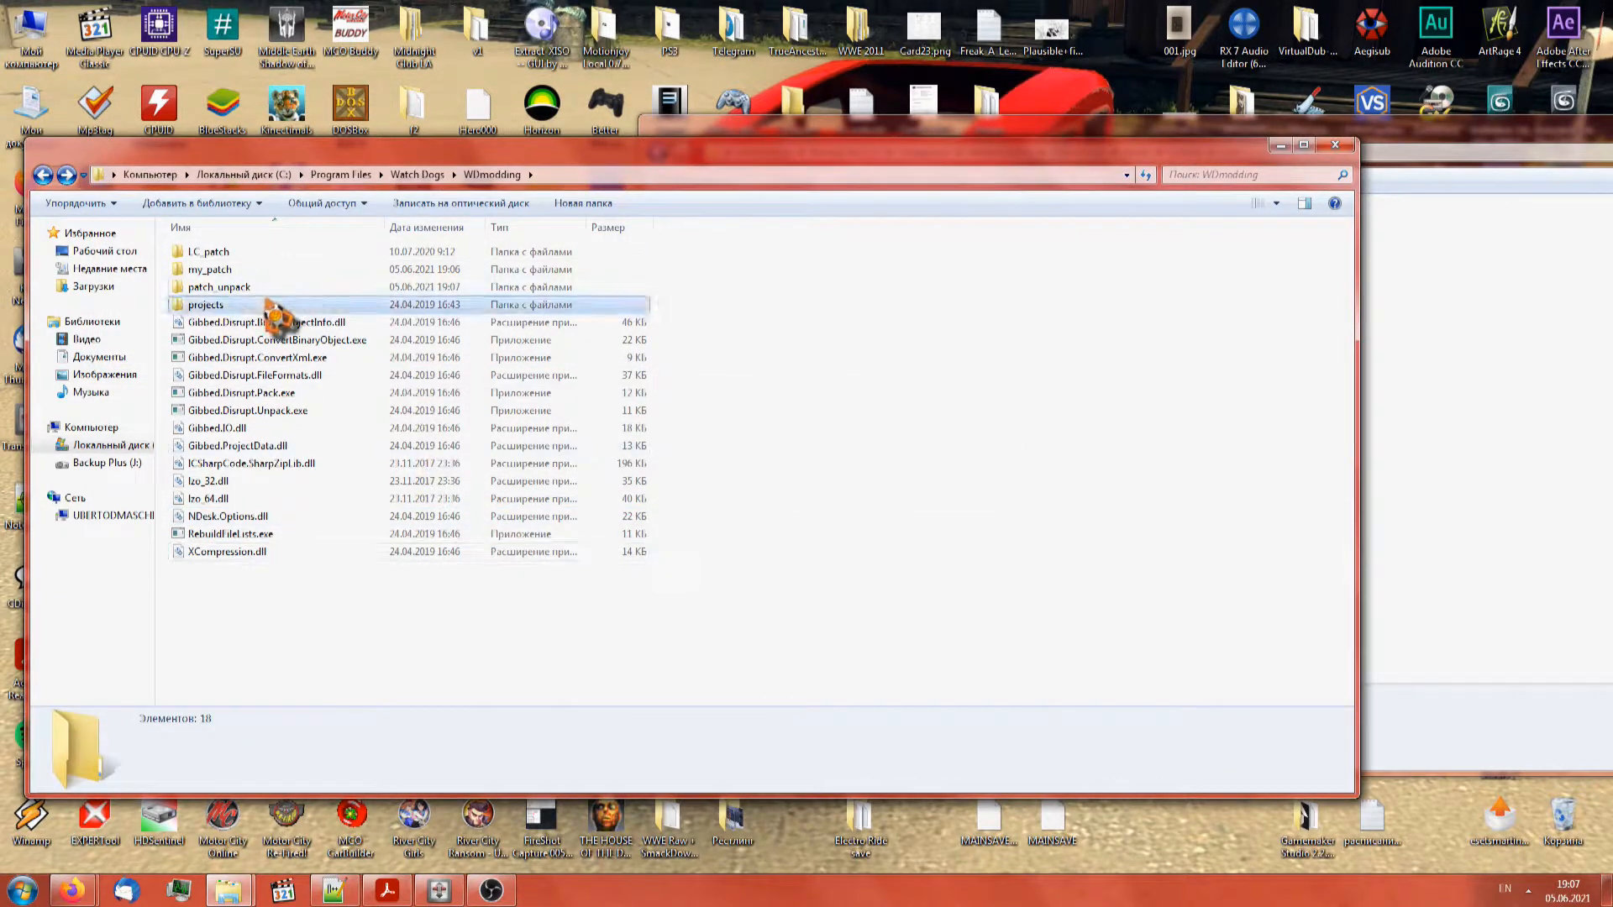
pyautogui.click(267, 289)
pyautogui.press('F2')
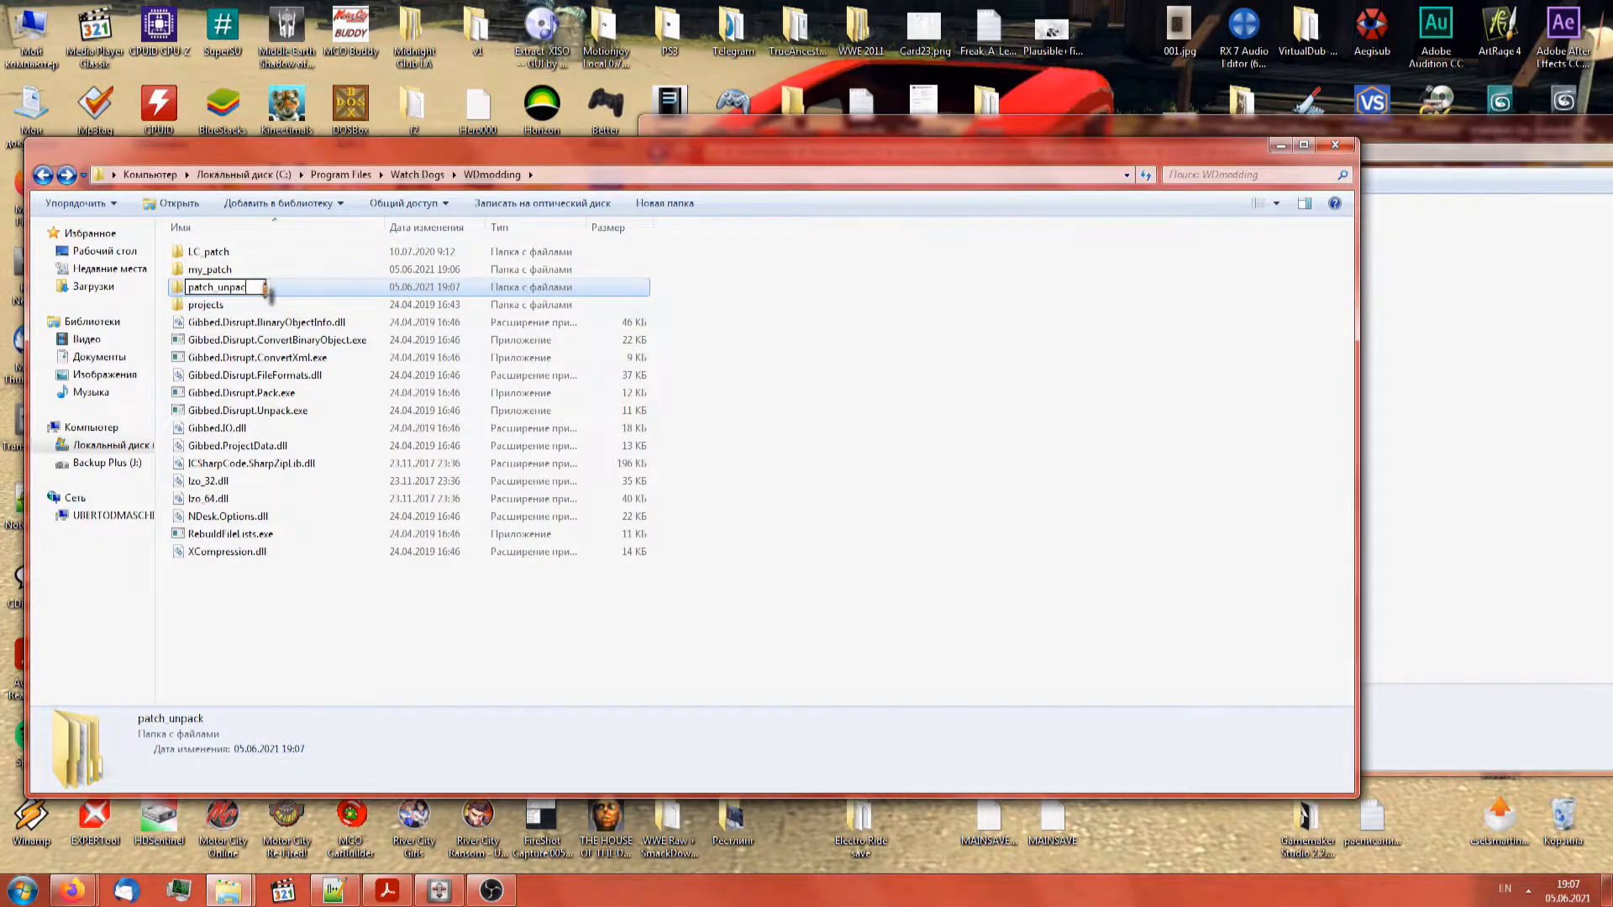
pyautogui.press('BackSpace')
pyautogui.press('BackSpace')
pyautogui.press('BackSpace')
pyautogui.press('BackSpace')
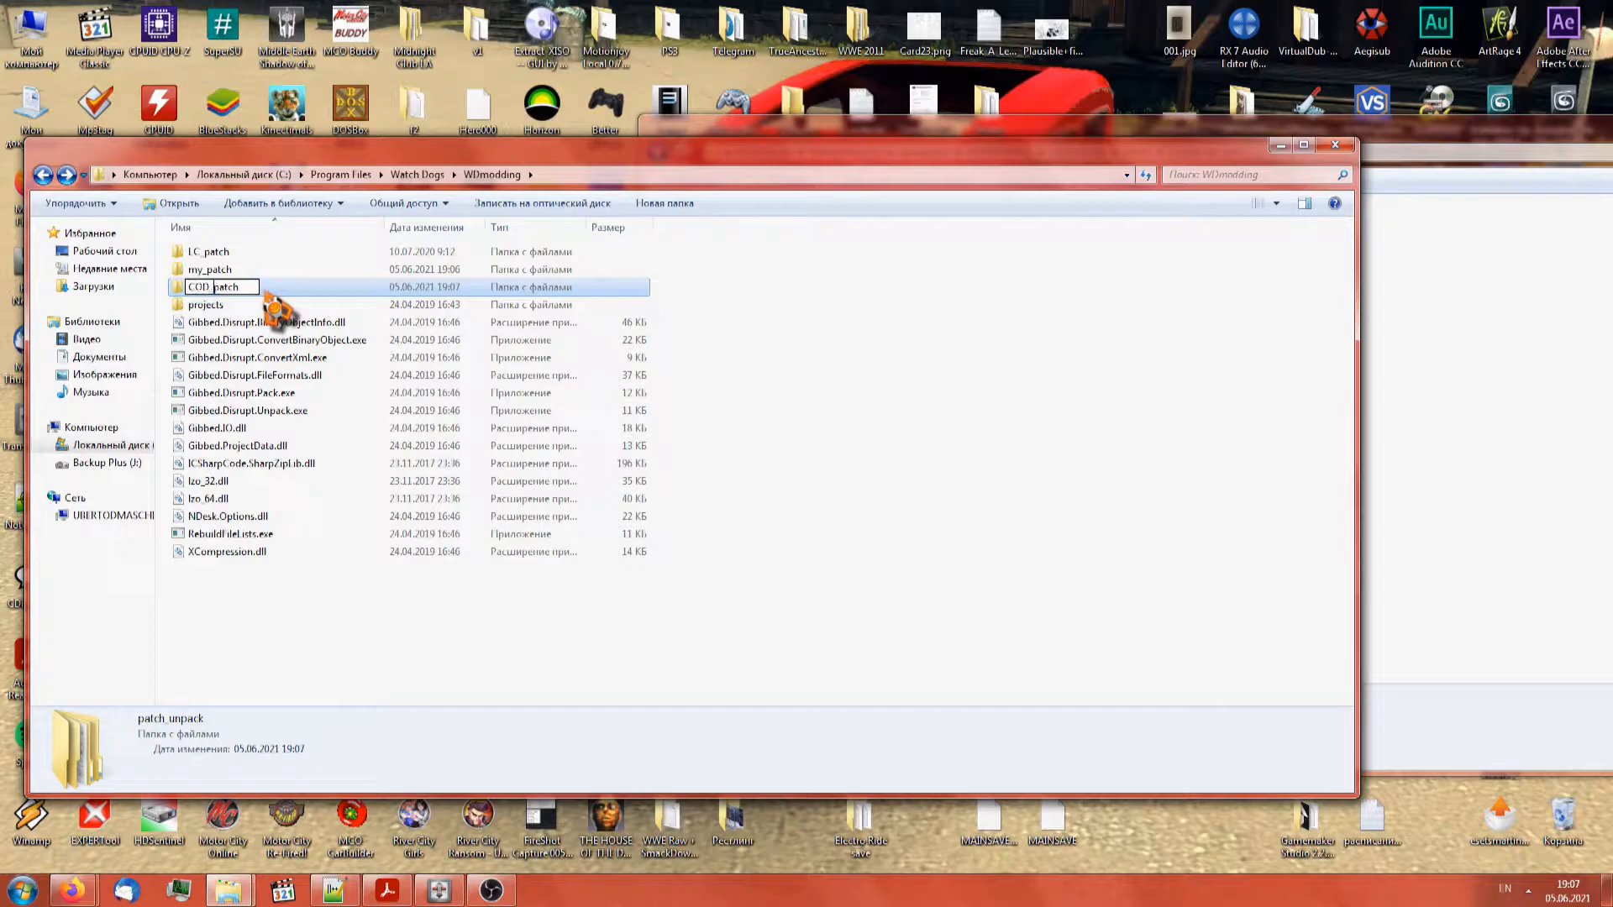
pyautogui.write('COD_')
pyautogui.press('Return')
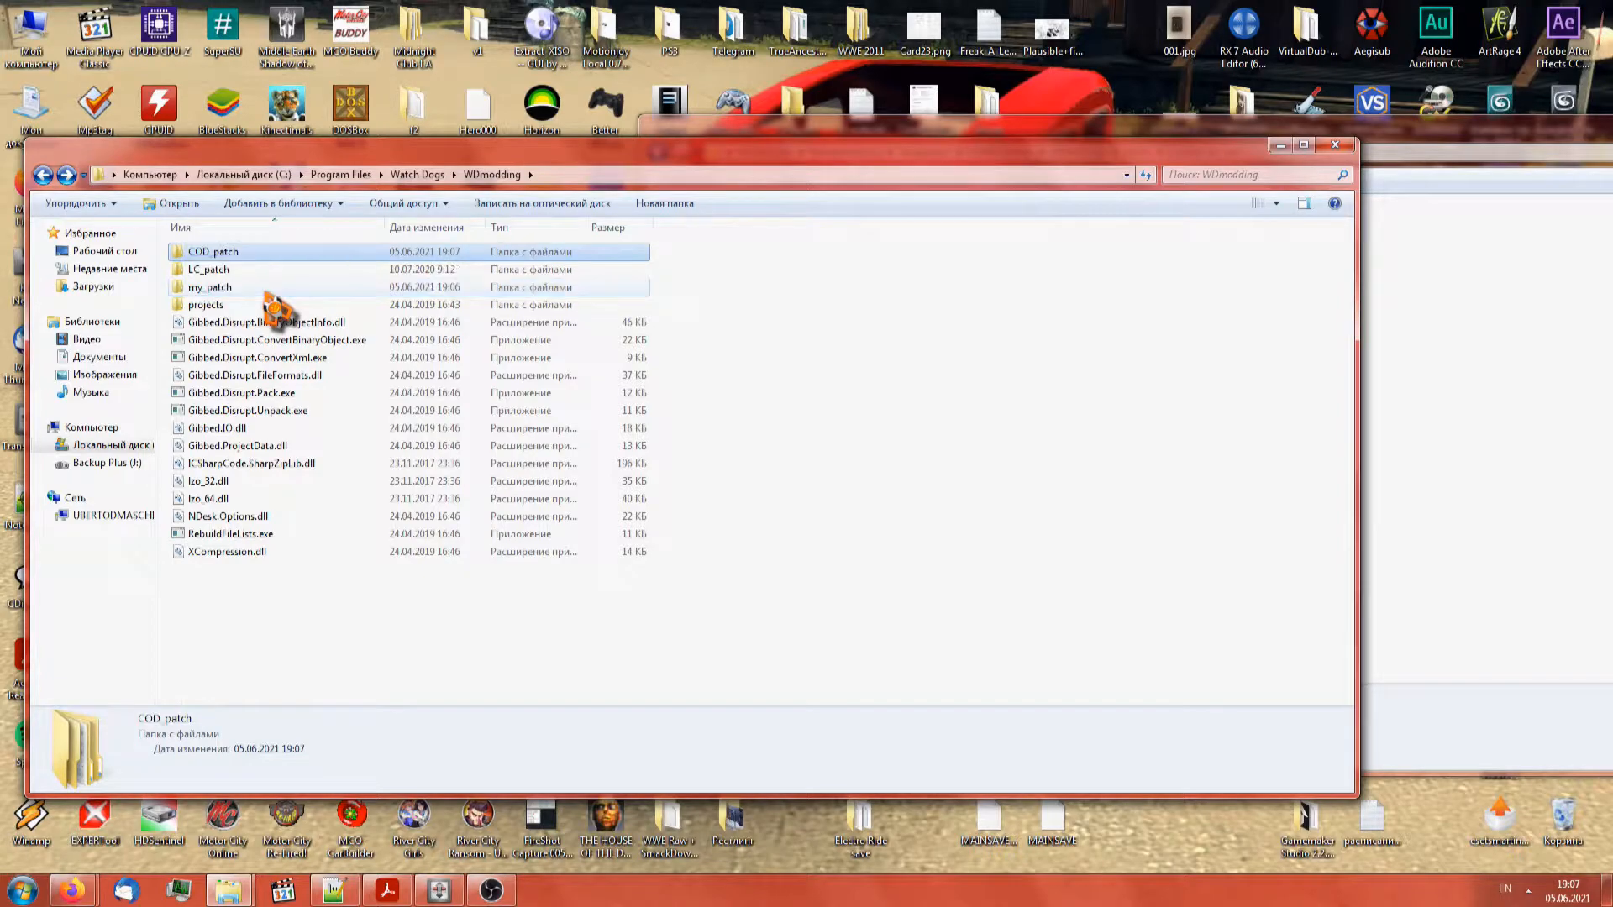
# Move all folders from COD_patch into LC_patch, merging same-named folders but leaving the conflicting items.lib unmoved
pyautogui.doubleClick(251, 255)
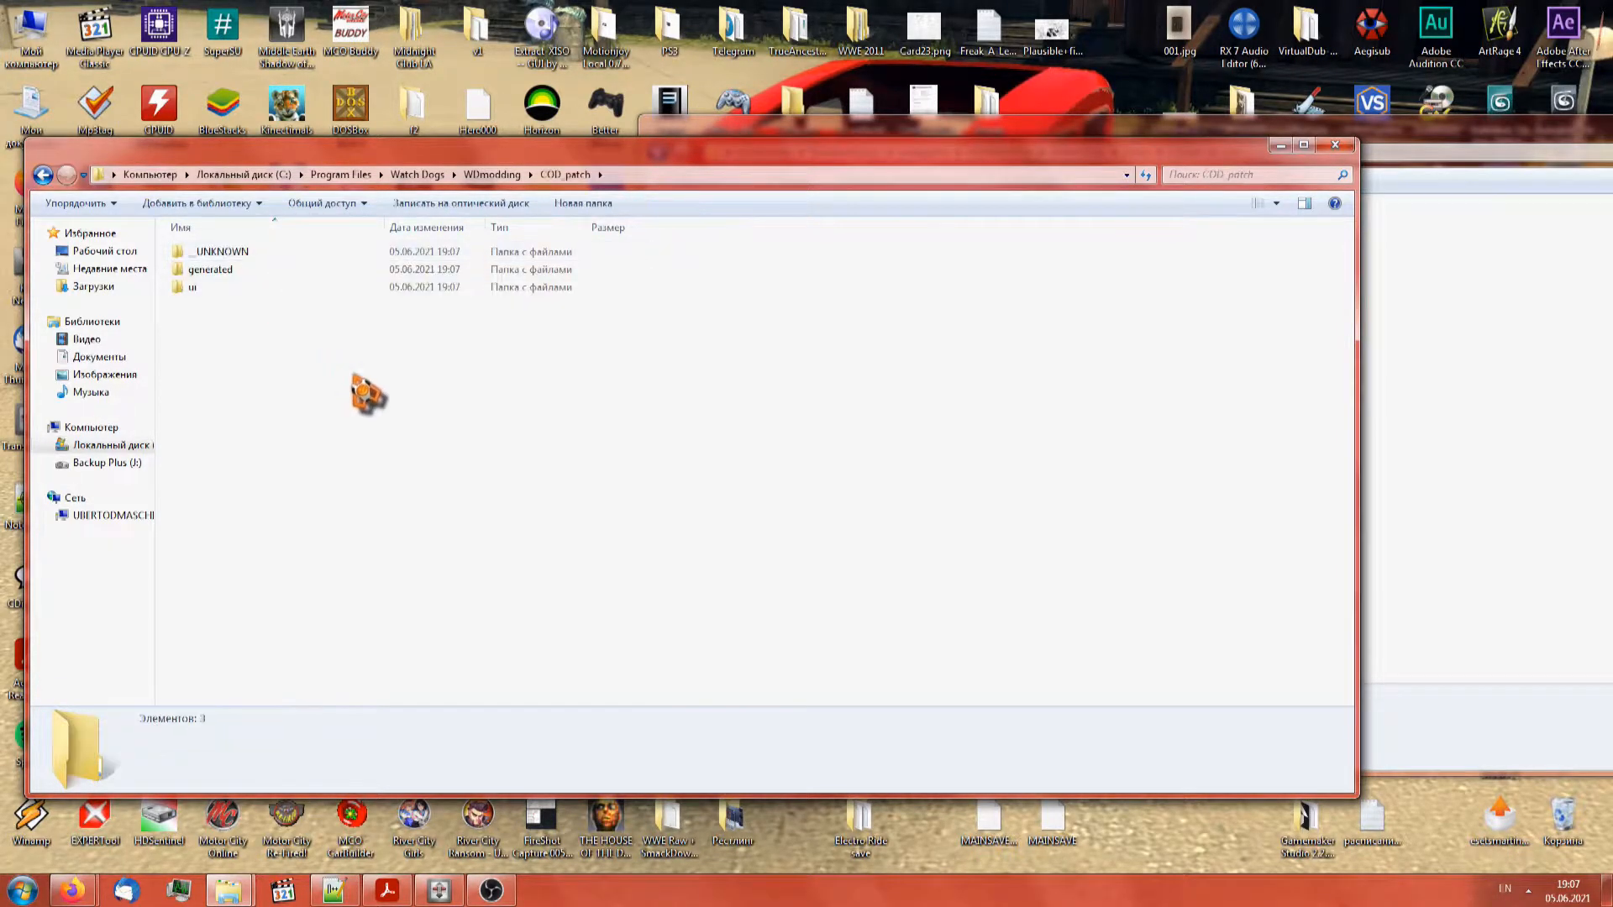
pyautogui.hotkey('ctrl', 'a')
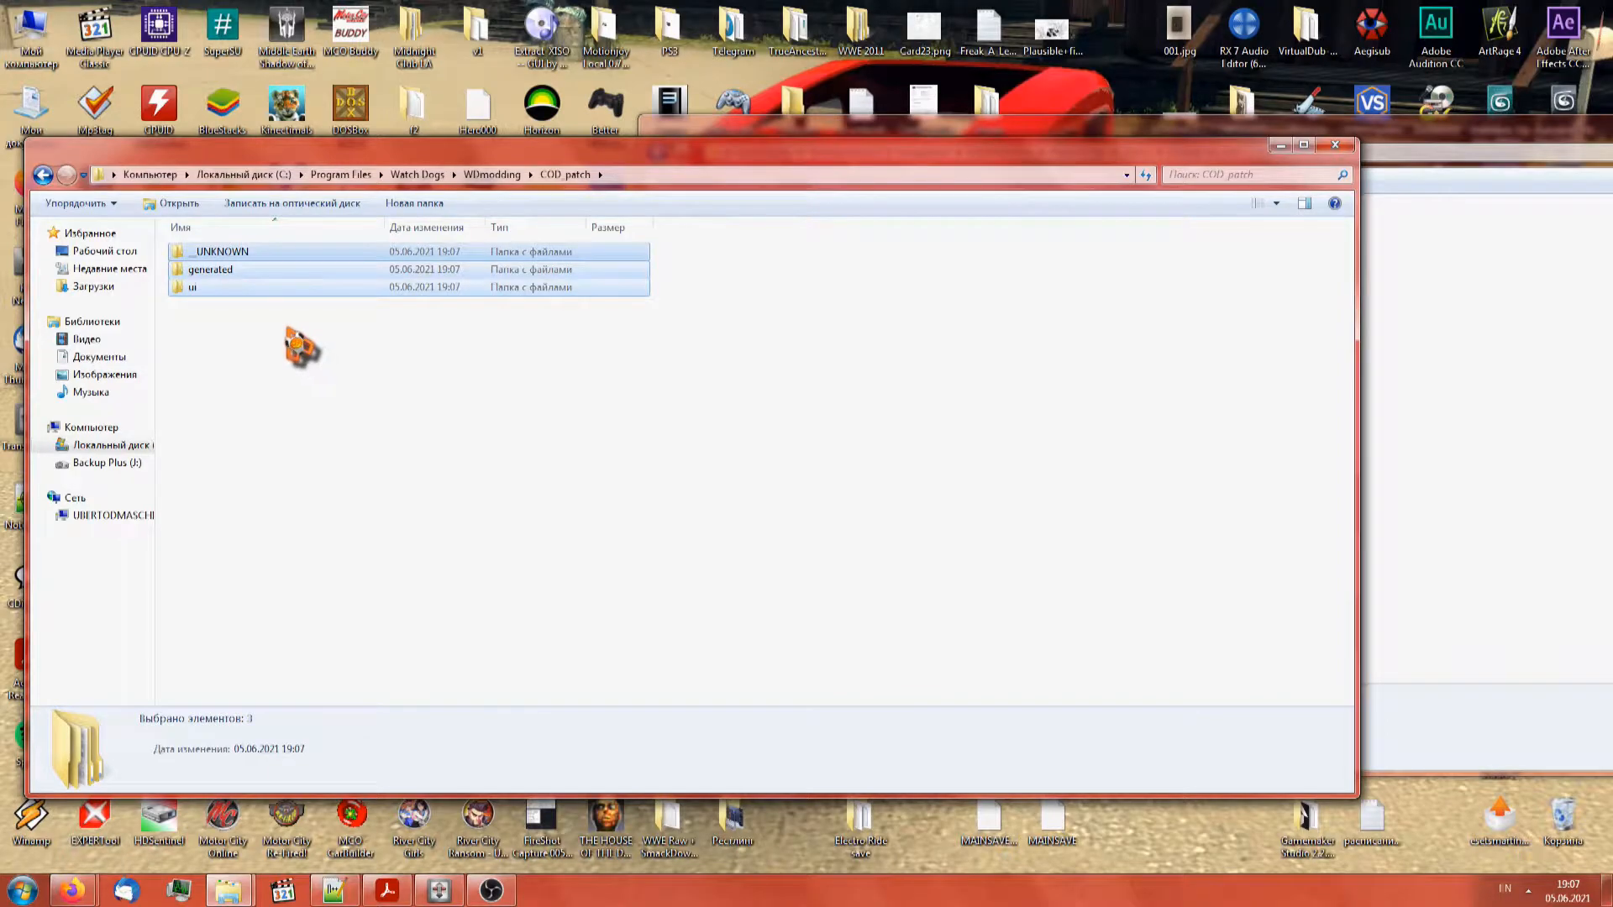
pyautogui.click(43, 175)
pyautogui.doubleClick(251, 271)
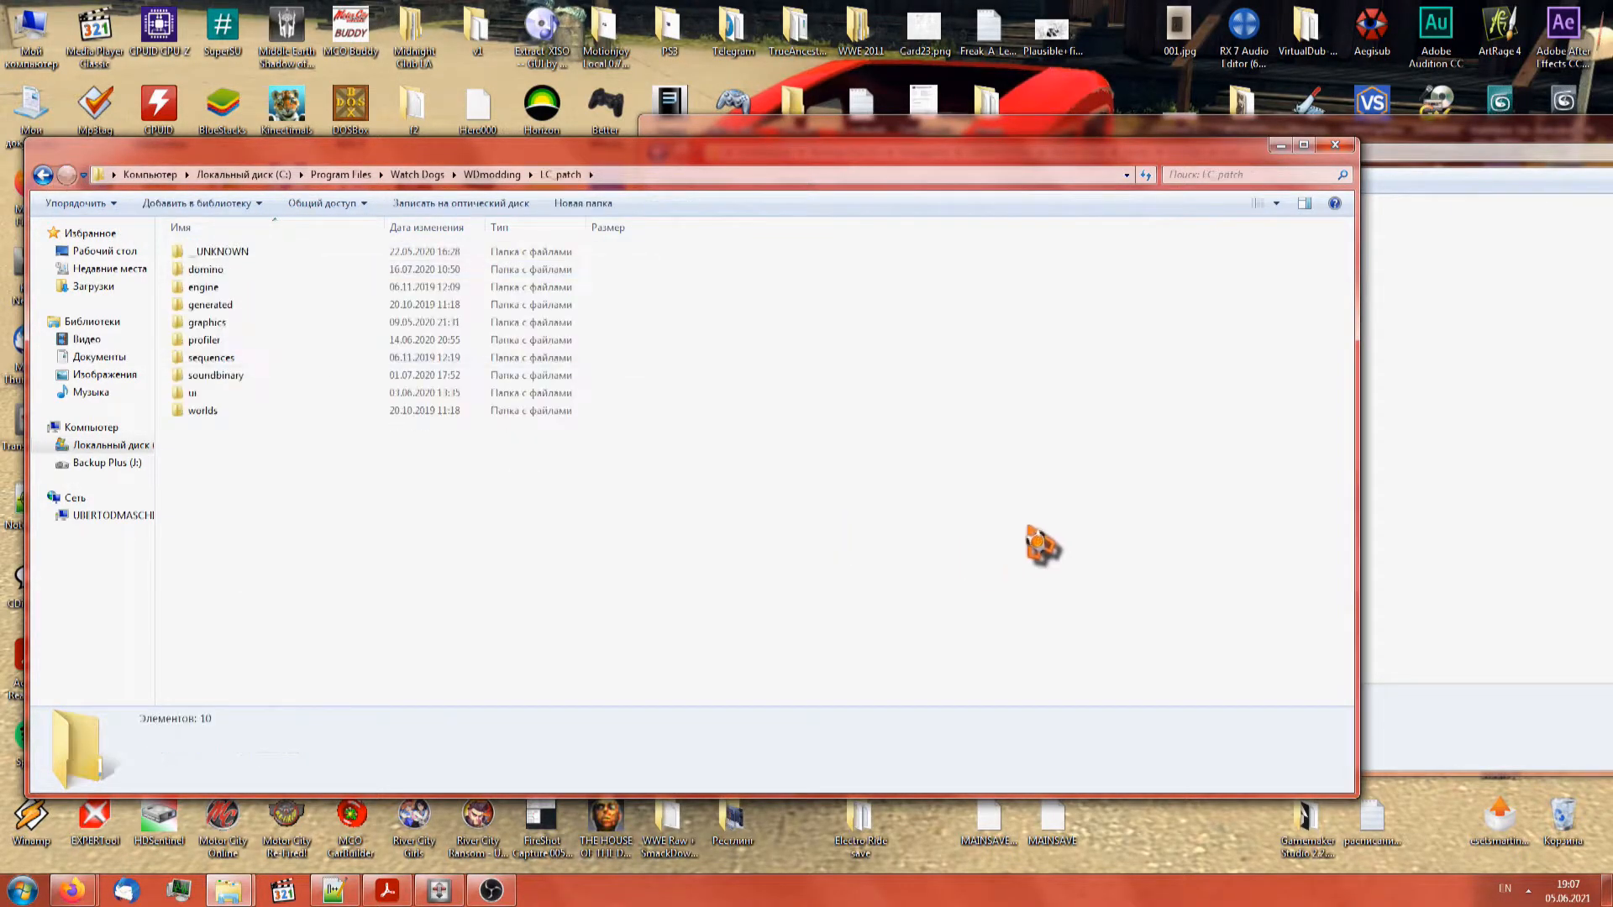
pyautogui.hotkey('ctrl', 'v')
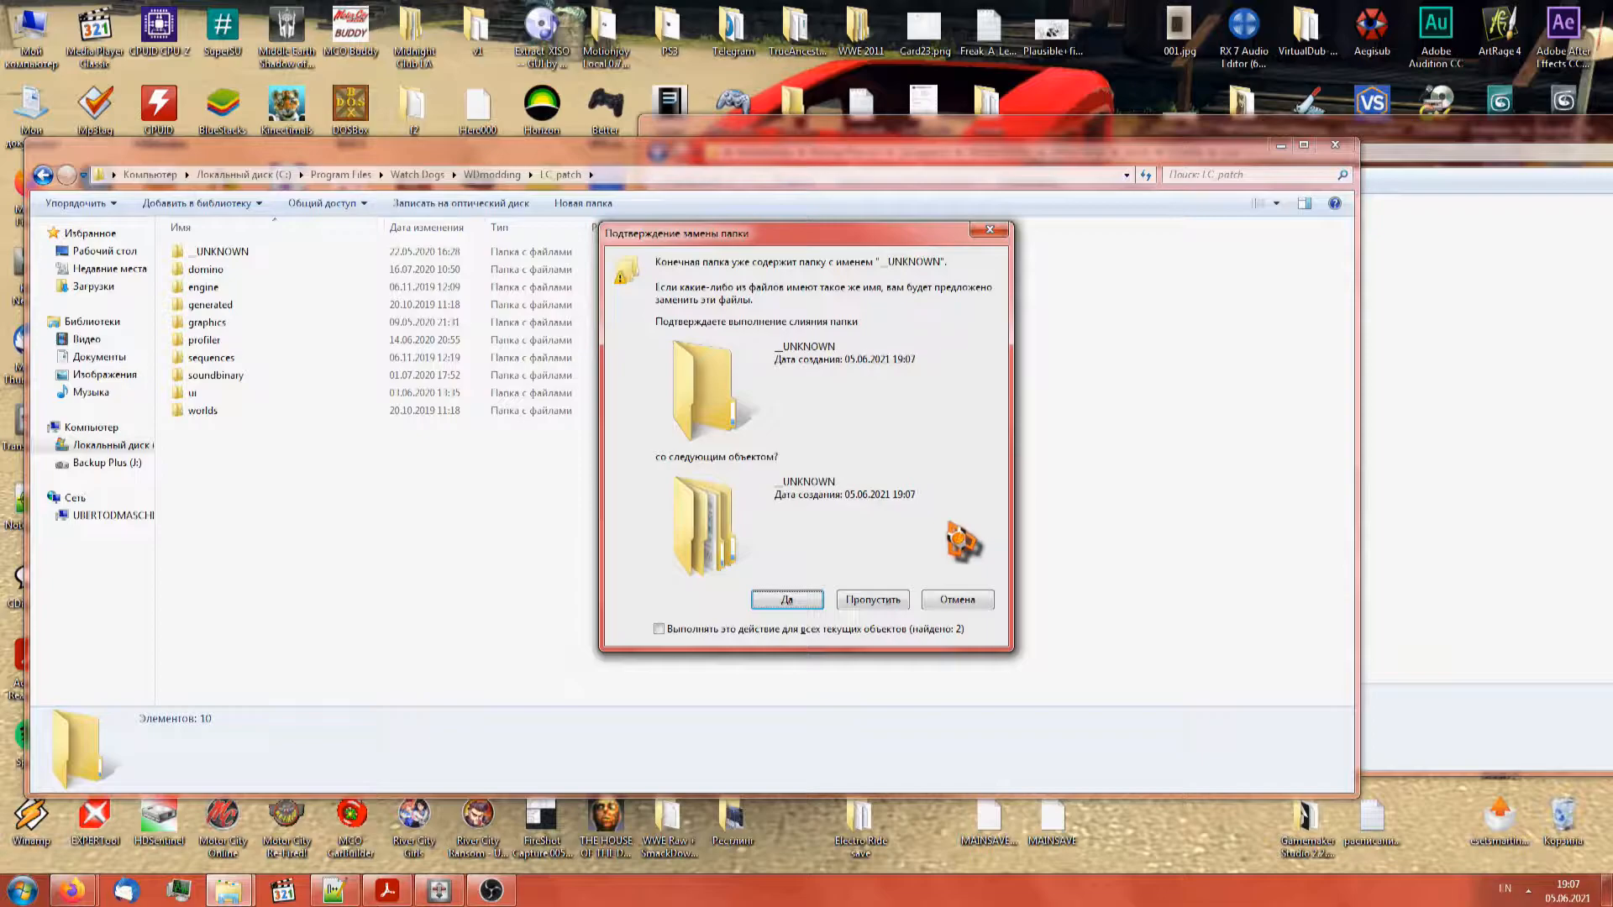
pyautogui.click(781, 599)
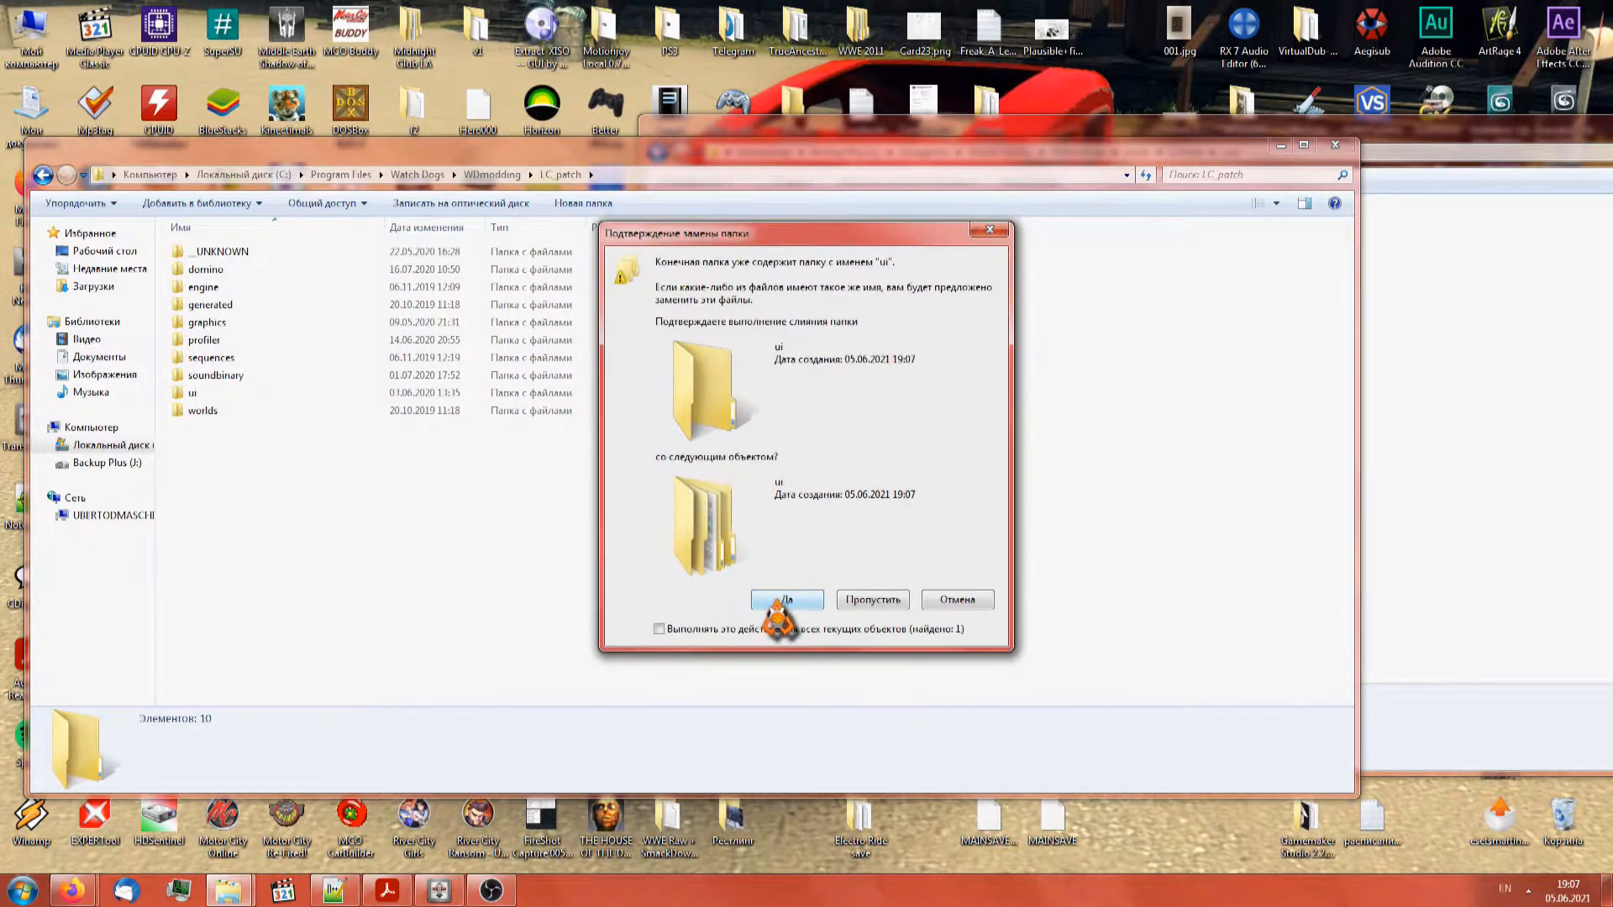
pyautogui.click(781, 599)
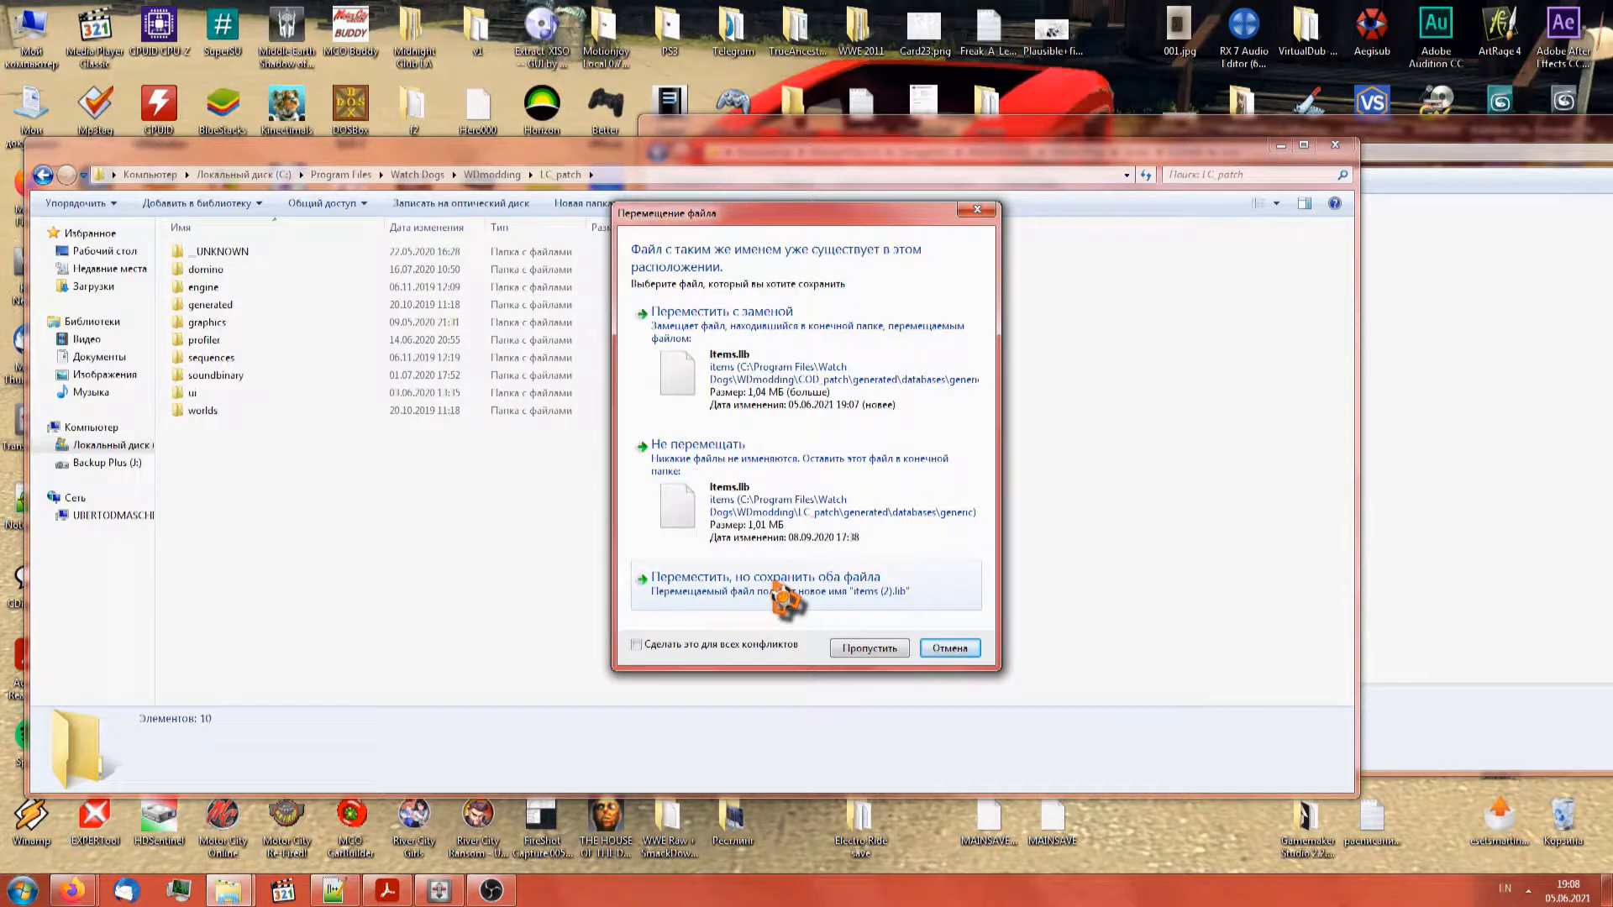
pyautogui.click(738, 496)
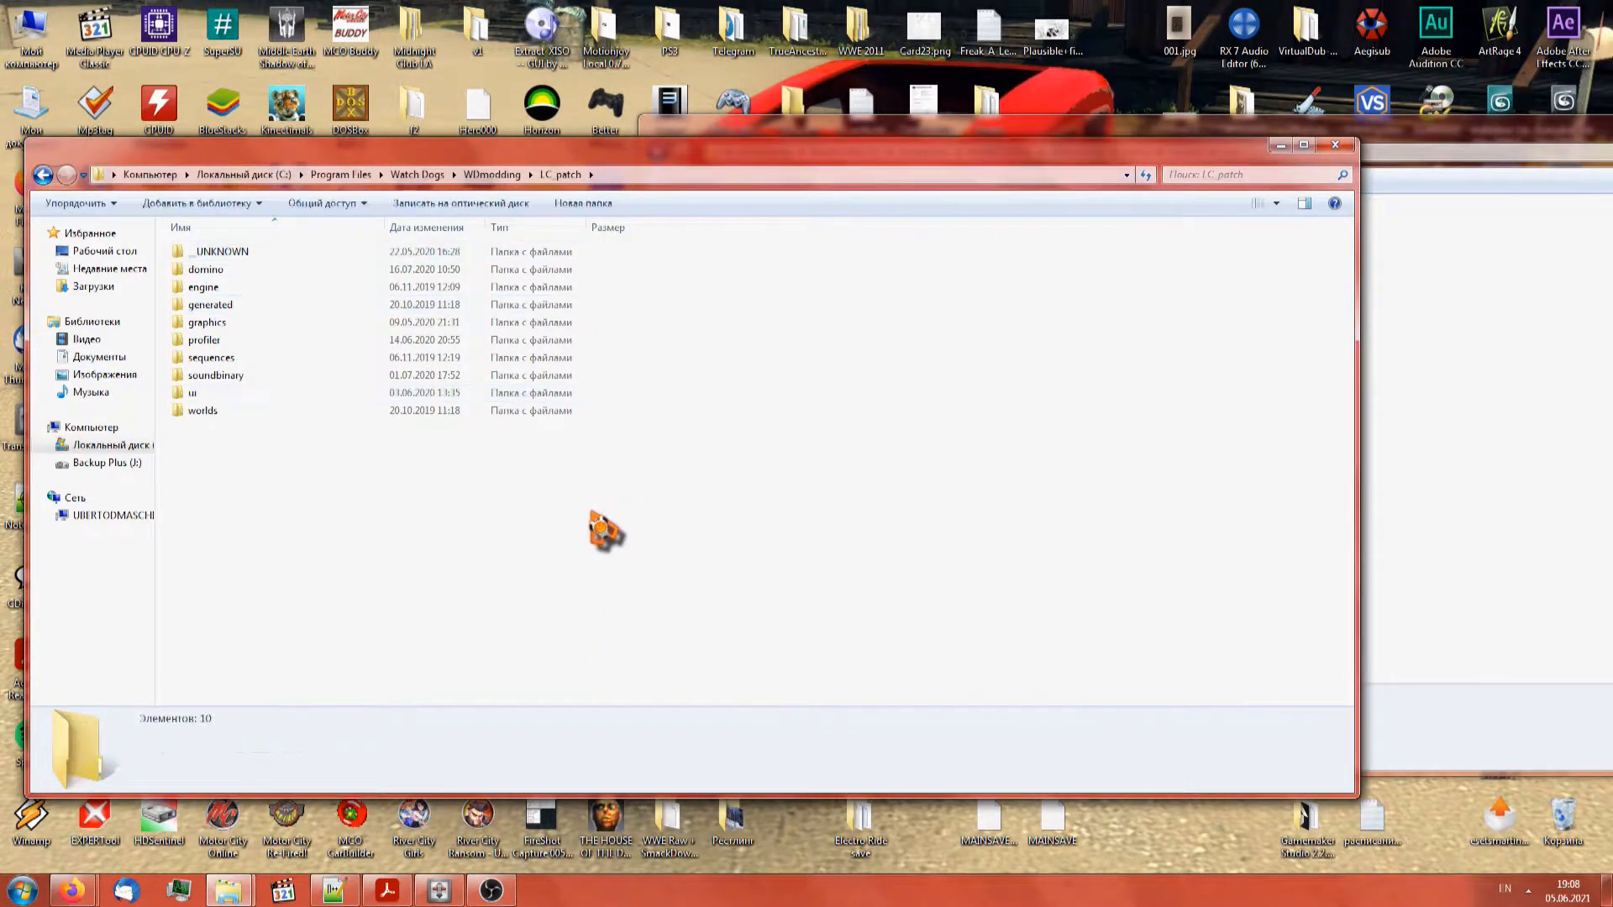
# Move items.lib from COD_patch\generated\databases\generic into the WDmodding folder
pyautogui.press('BackSpace')
pyautogui.press('Return')
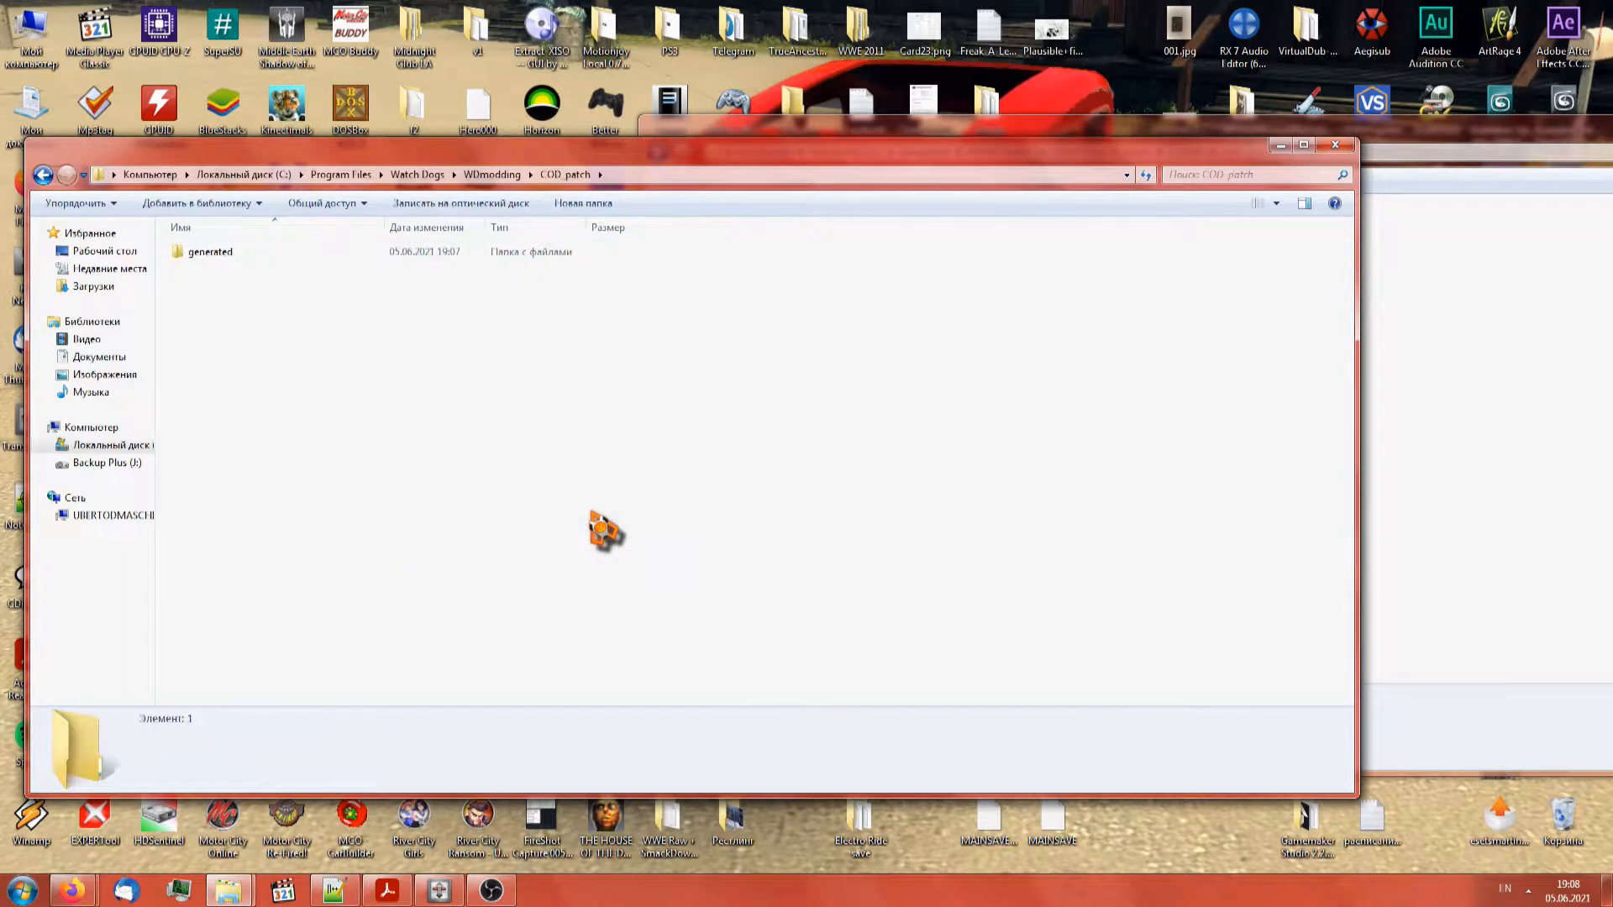
pyautogui.doubleClick(242, 256)
pyautogui.doubleClick(242, 255)
pyautogui.doubleClick(244, 255)
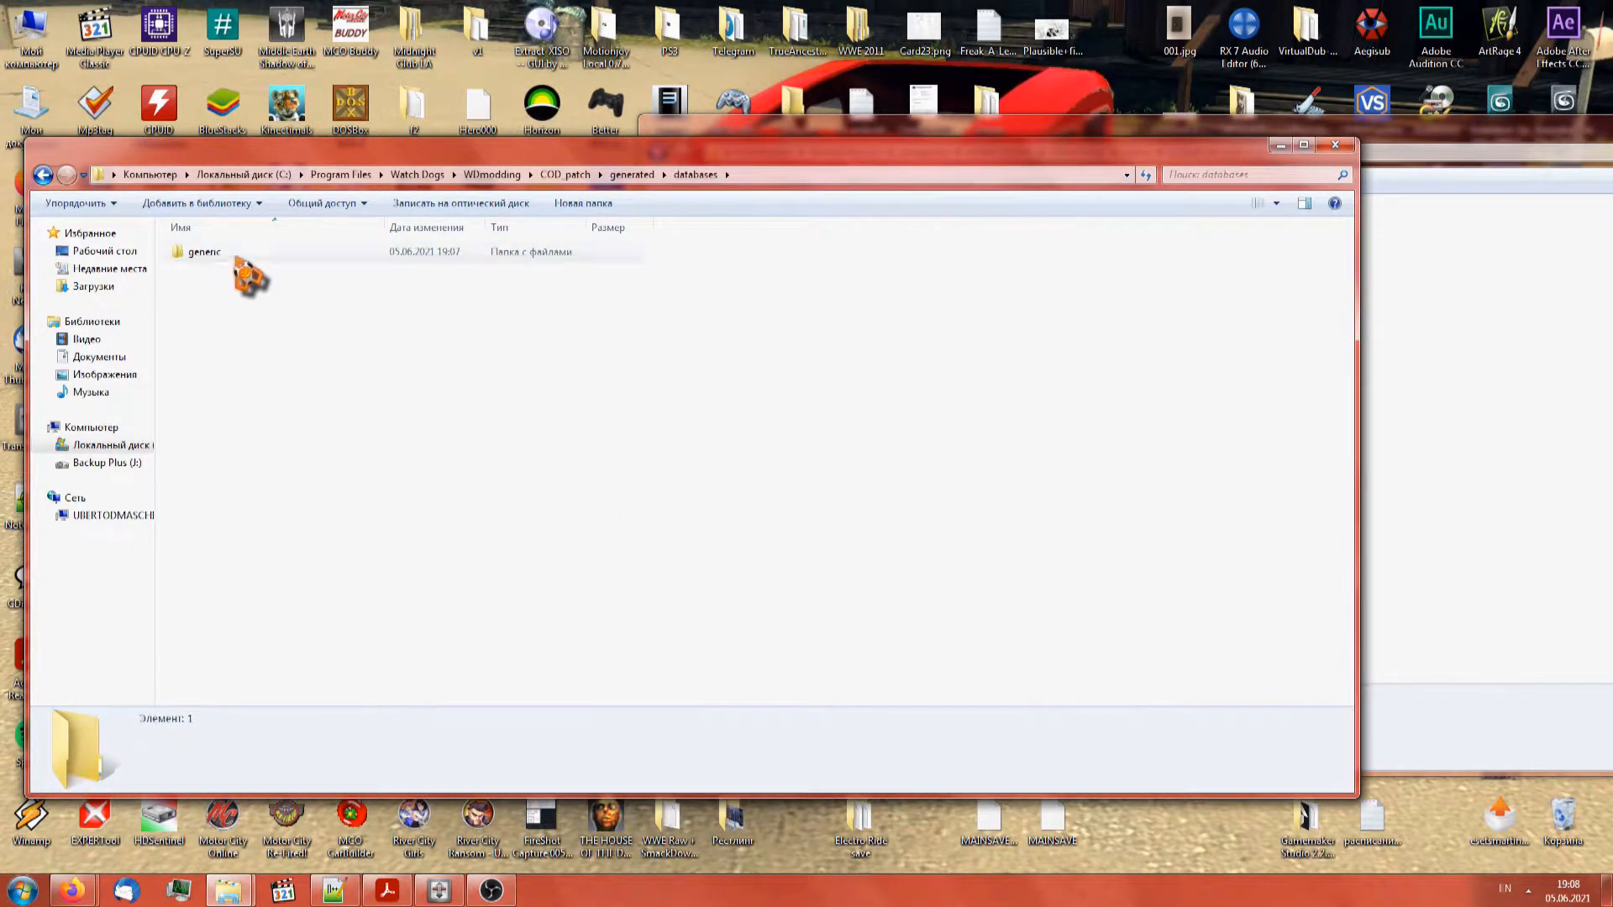
pyautogui.press('Down')
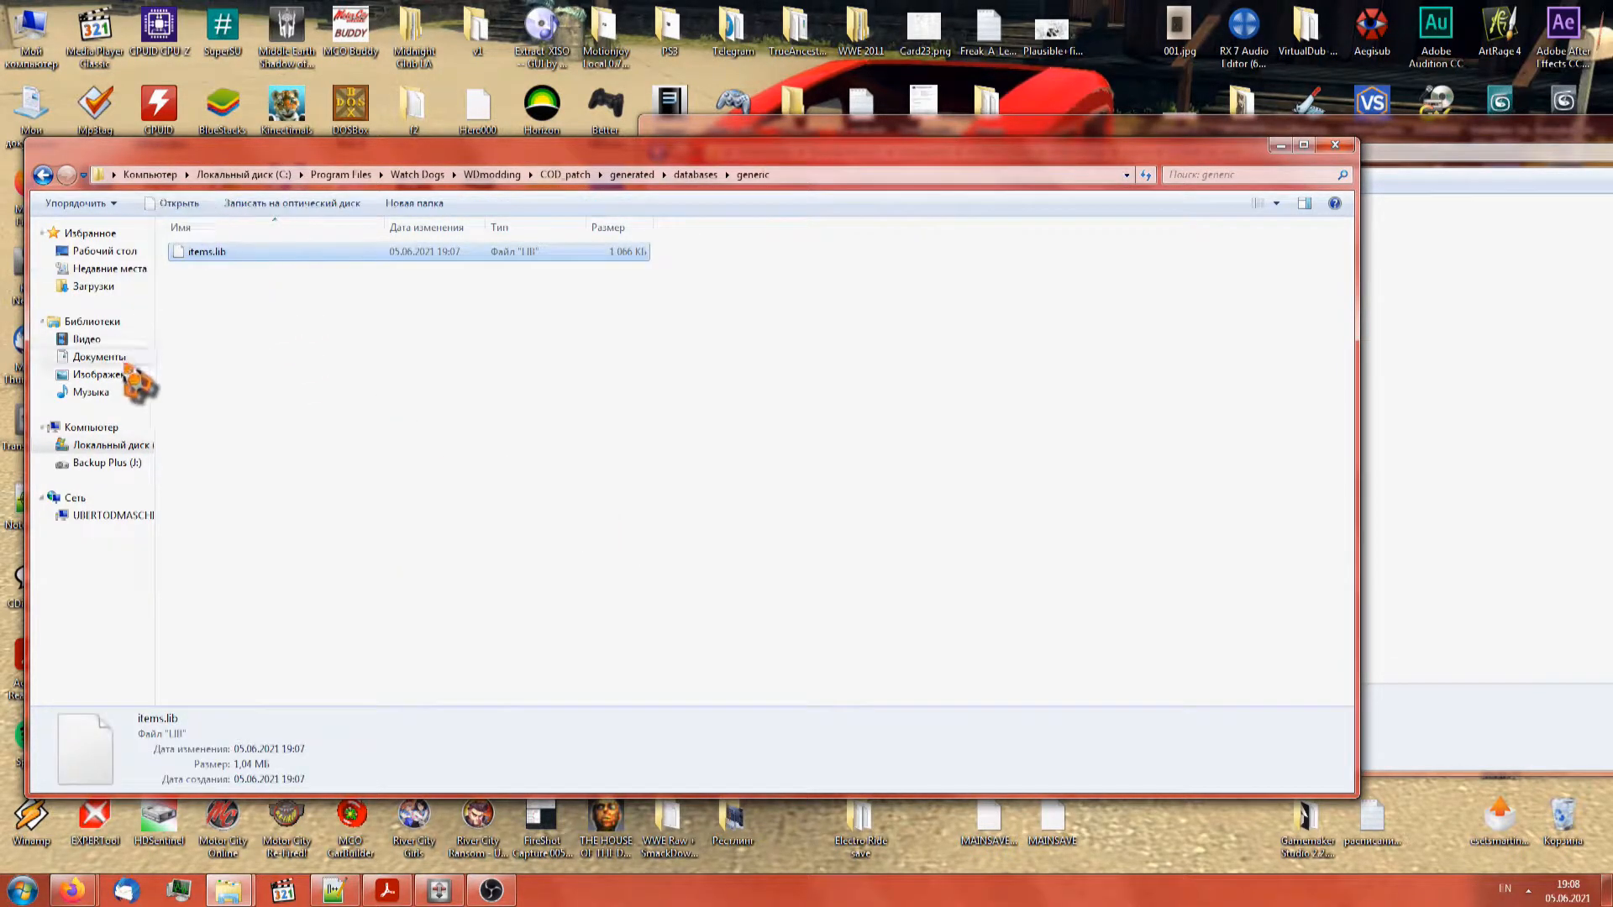
pyautogui.doubleClick(42, 175)
pyautogui.doubleClick(42, 175)
pyautogui.click(42, 175)
pyautogui.click(67, 175)
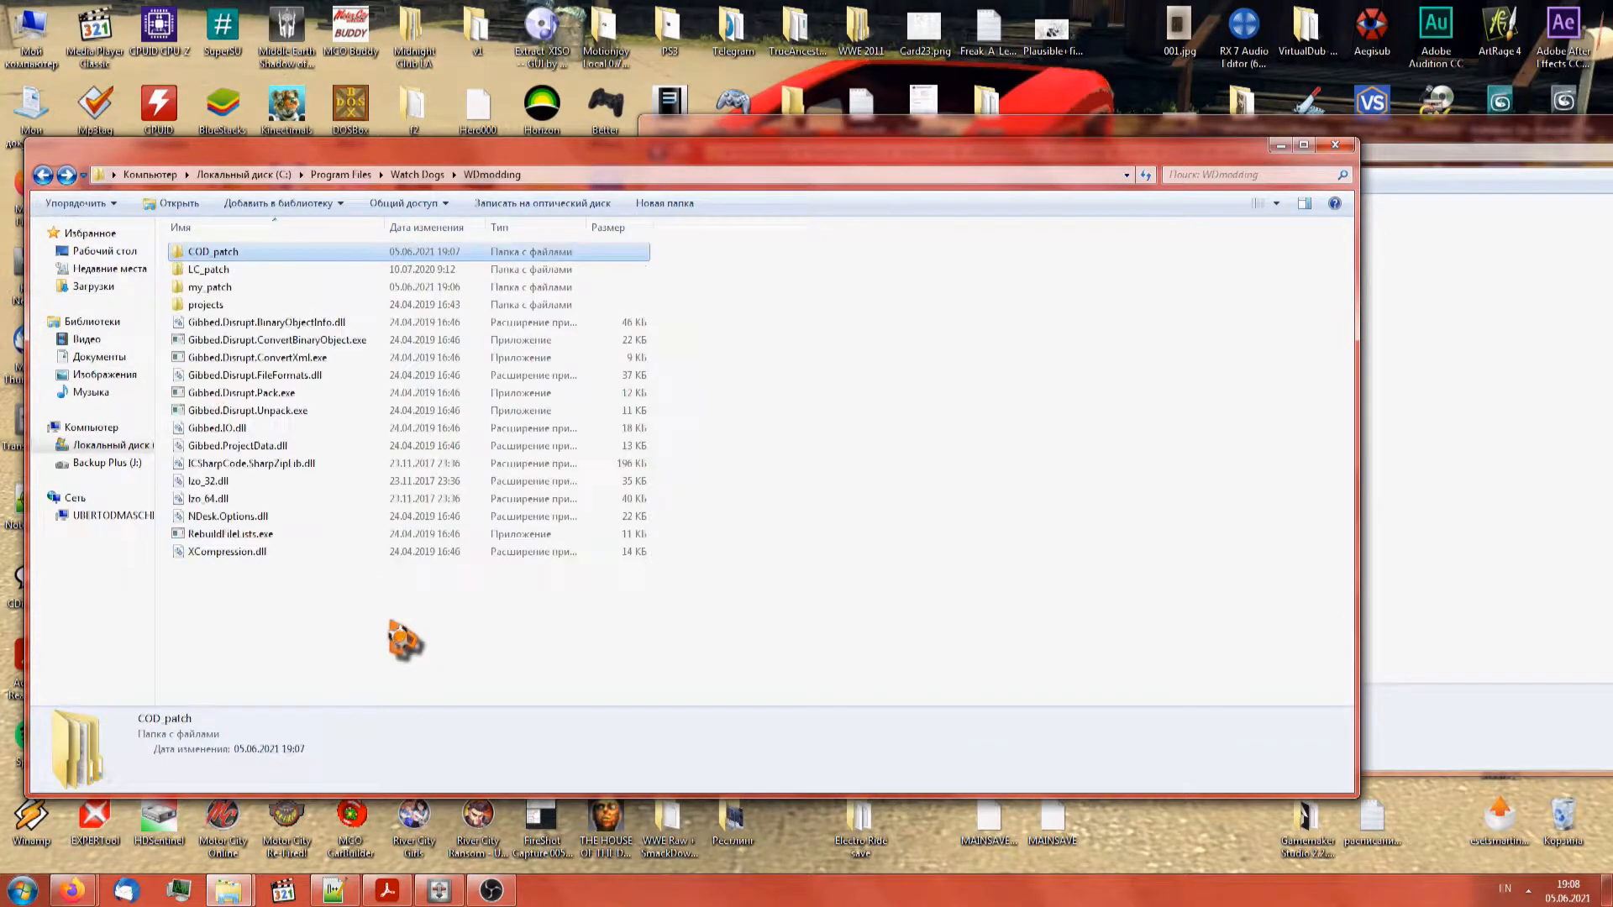
pyautogui.press('Down')
pyautogui.press('Down')
pyautogui.press('Down')
pyautogui.press('Down')
pyautogui.press('Down')
pyautogui.press('Down')
pyautogui.press('Down')
pyautogui.press('Down')
pyautogui.press('Down')
pyautogui.press('Down')
pyautogui.press('Down')
pyautogui.press('Down')
pyautogui.press('Down')
# Delete the COD_patch folder from WDmodding
pyautogui.click(212, 252)
pyautogui.press('Delete')
pyautogui.press('Return')
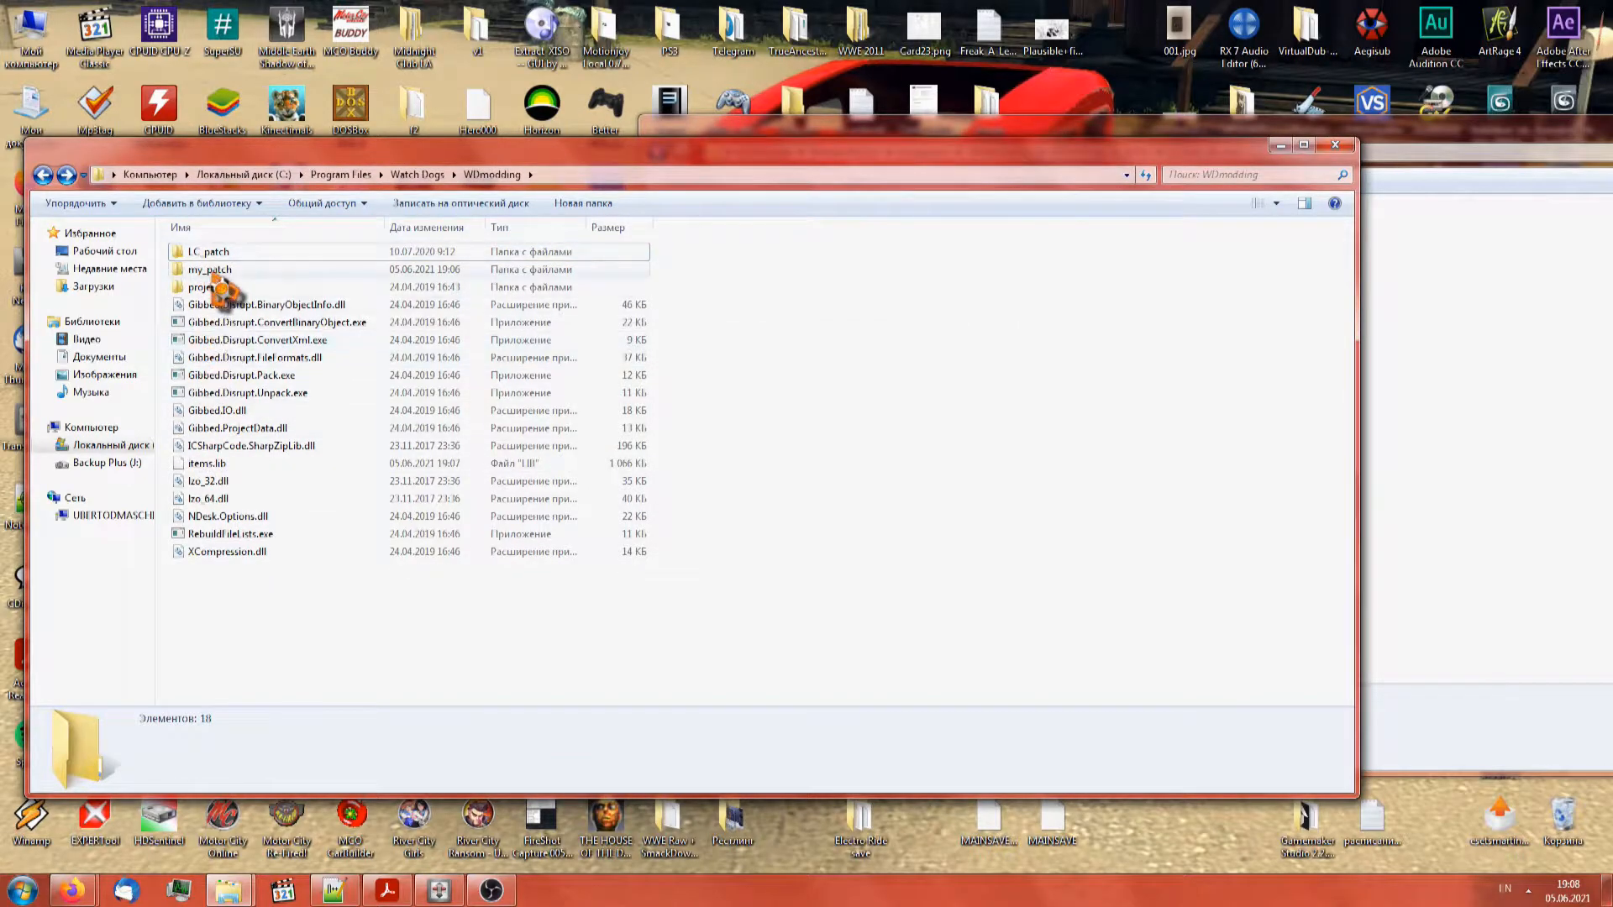
# Convert items.lib to XML with Gibbed.Disrupt.ConvertBinaryObject.exe
pyautogui.click(219, 467)
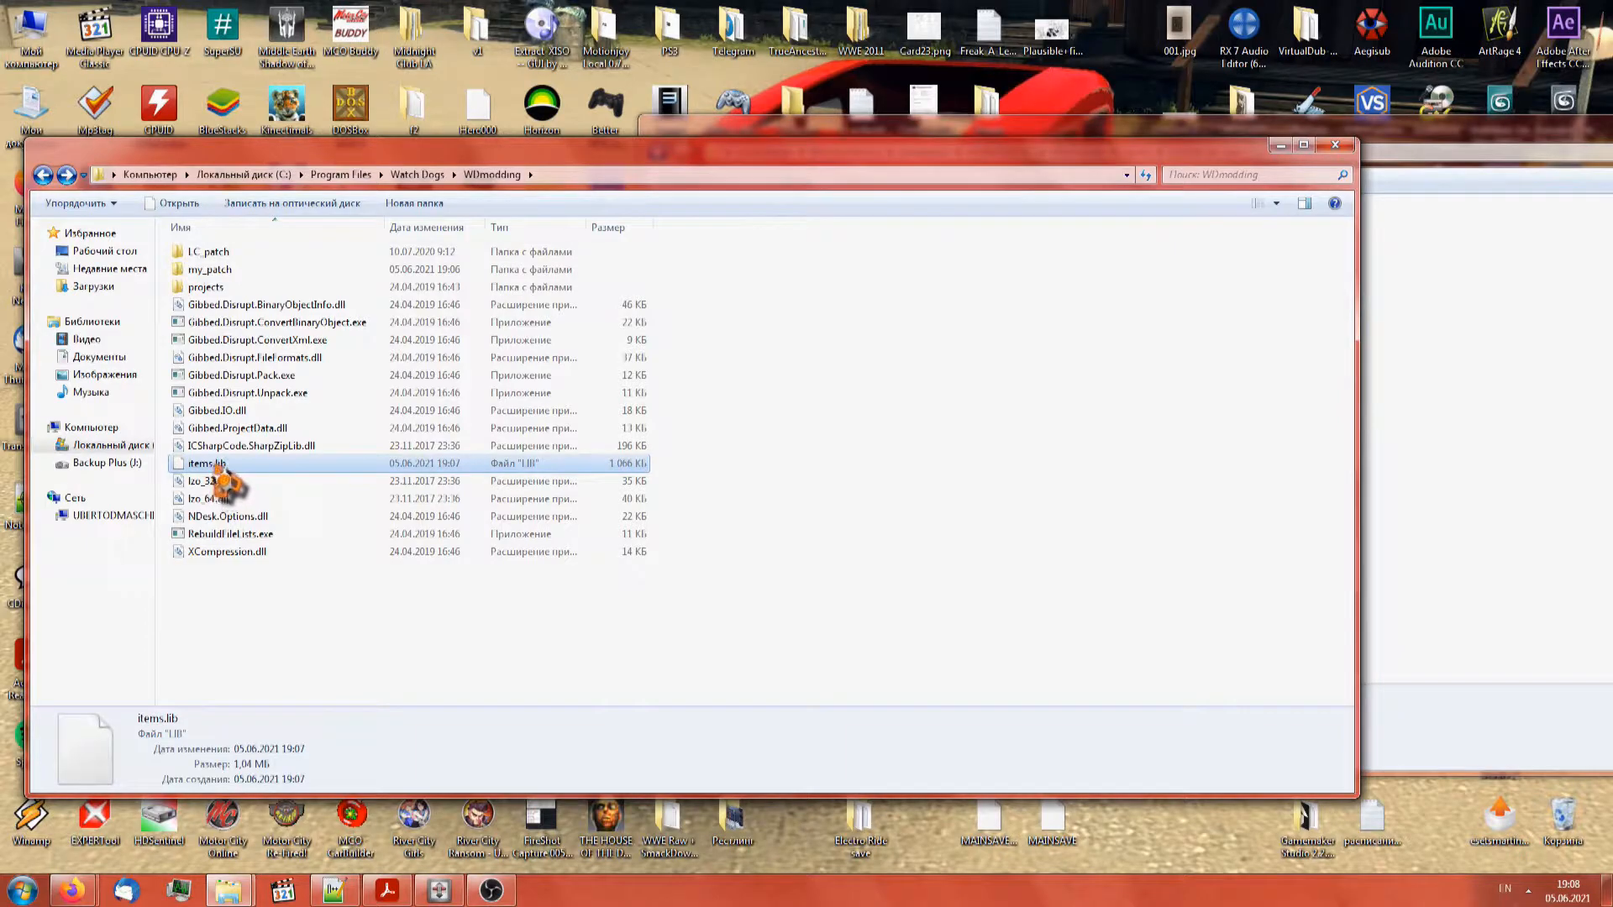
pyautogui.moveTo(221, 475); pyautogui.dragTo(300, 341)
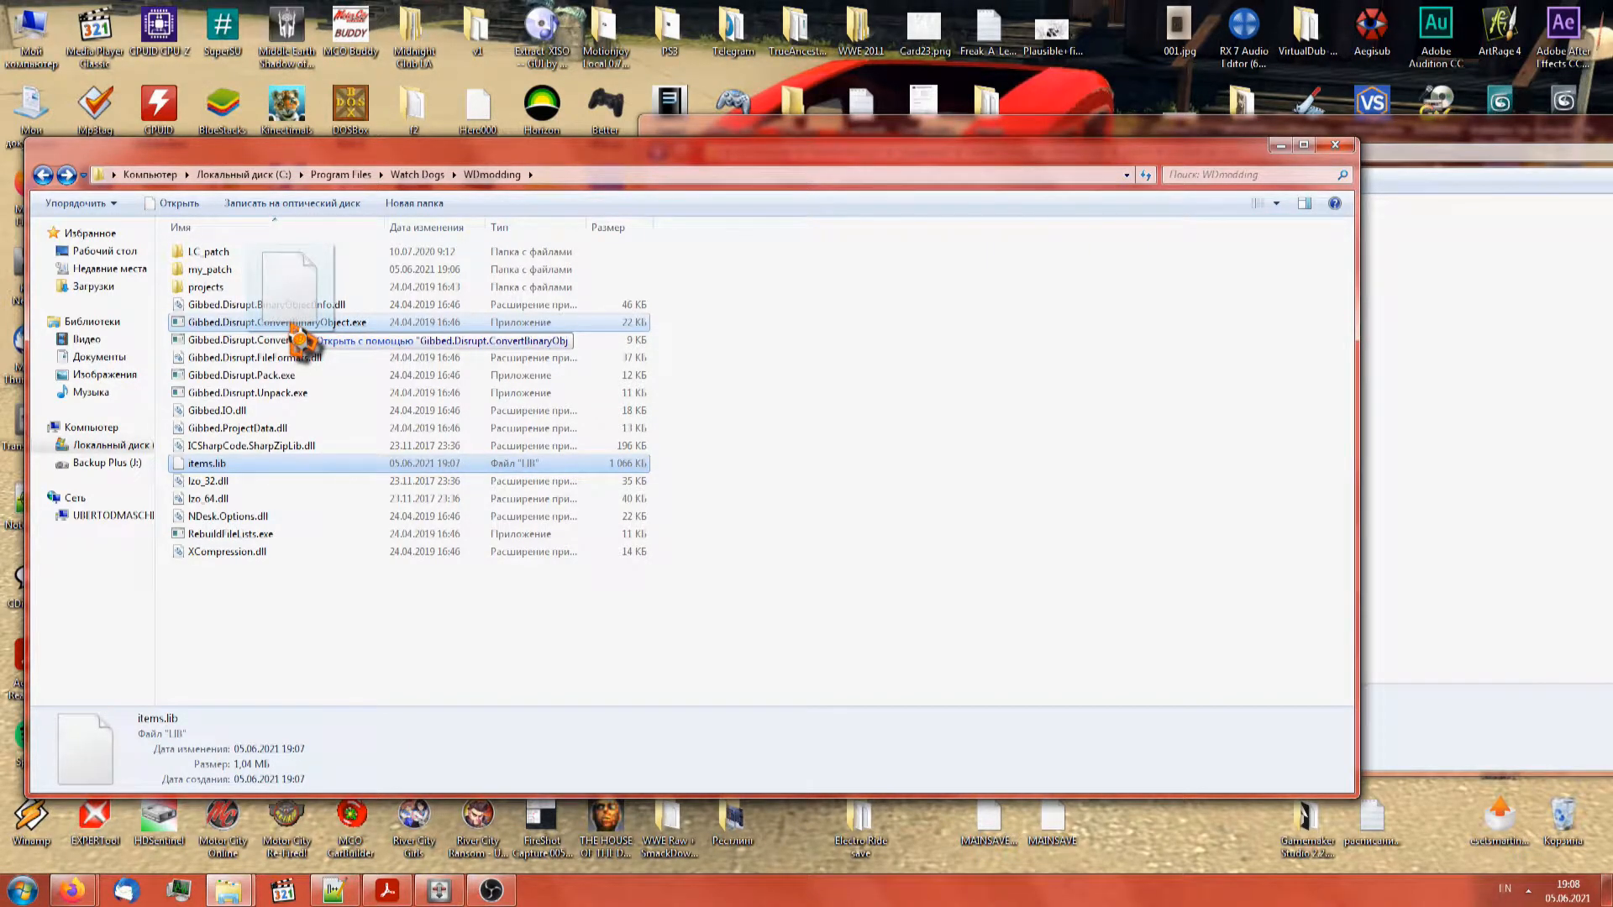
pyautogui.moveTo(300, 340); pyautogui.dragTo(304, 341)
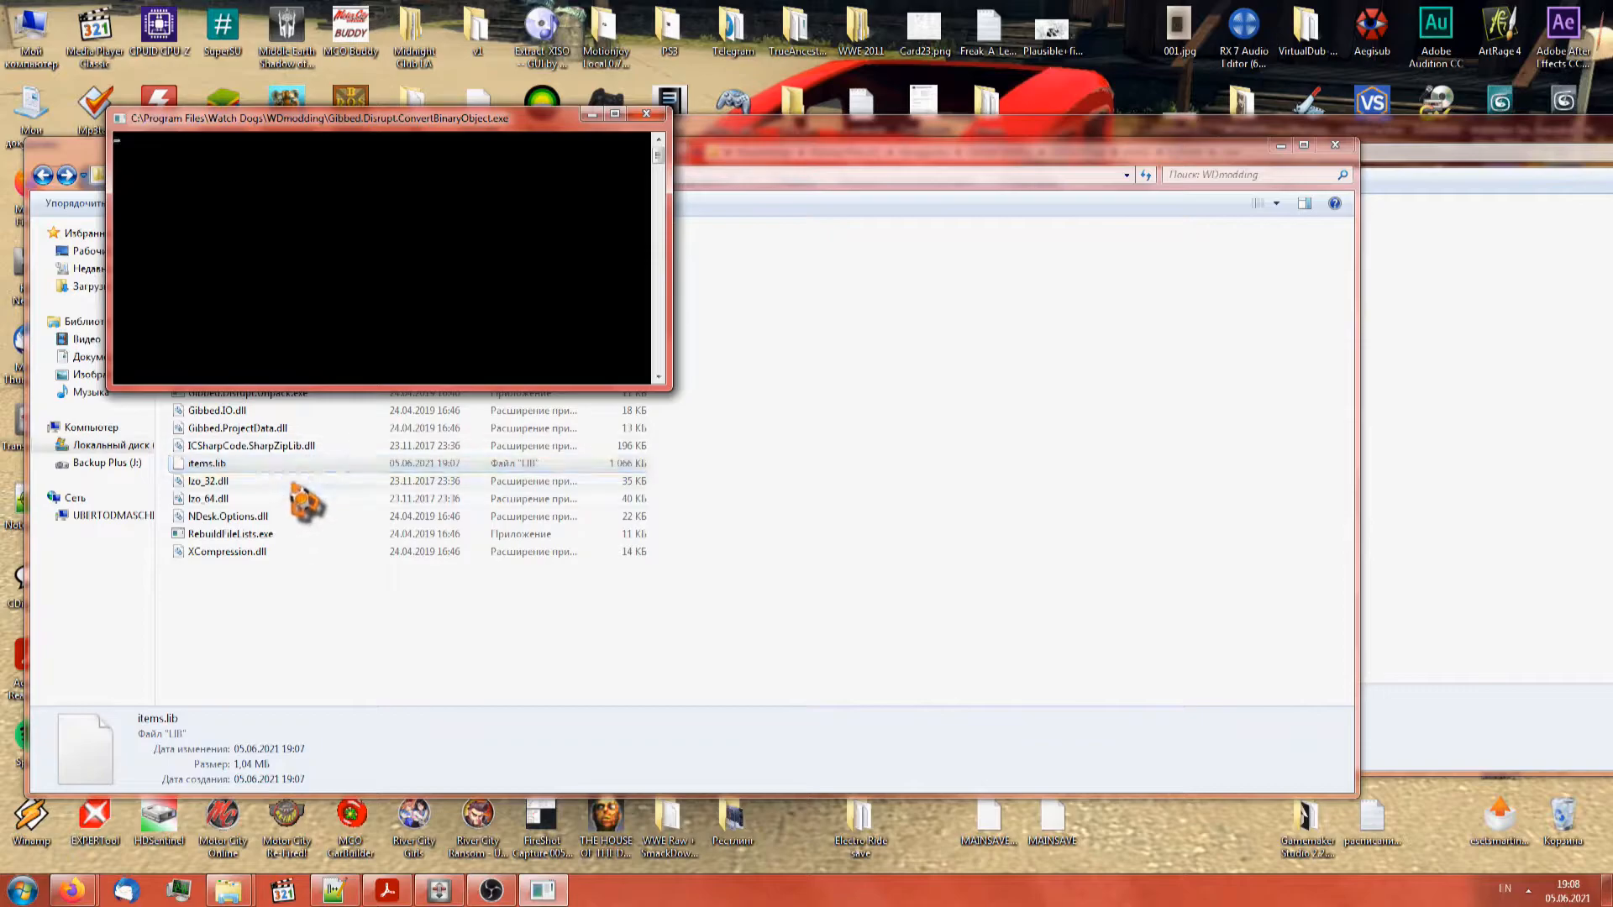
# Delete the original items.lib from WDmodding
pyautogui.click(278, 463)
pyautogui.click(256, 482)
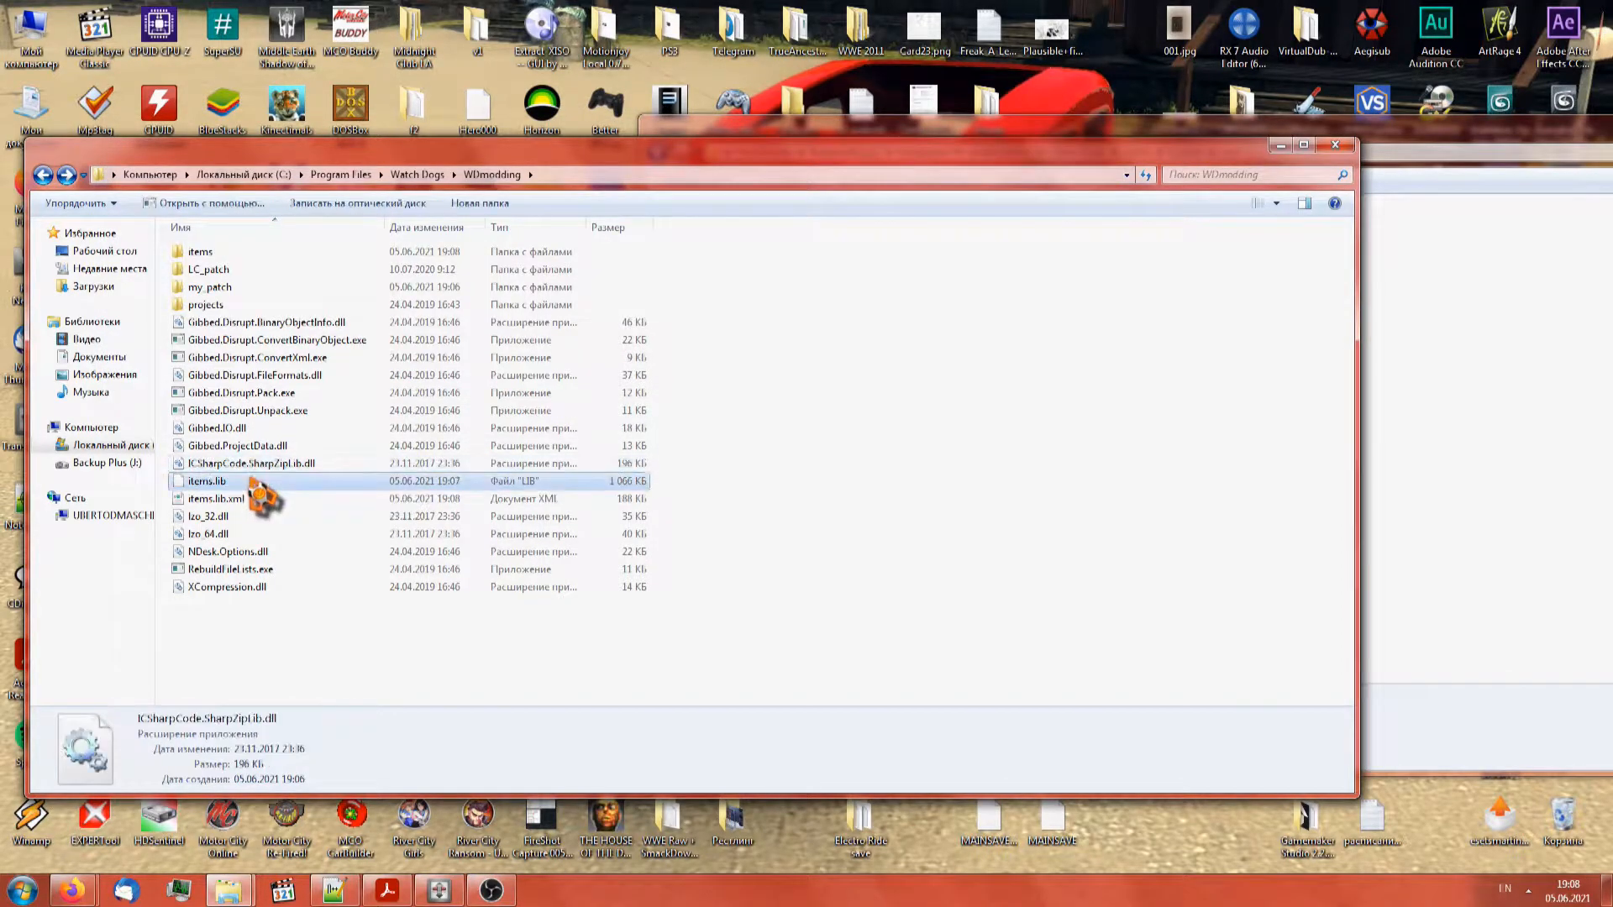
pyautogui.press('Delete')
pyautogui.press('Return')
# Rename items.lib.xml as COD_items.lib.xml
pyautogui.press('F2')
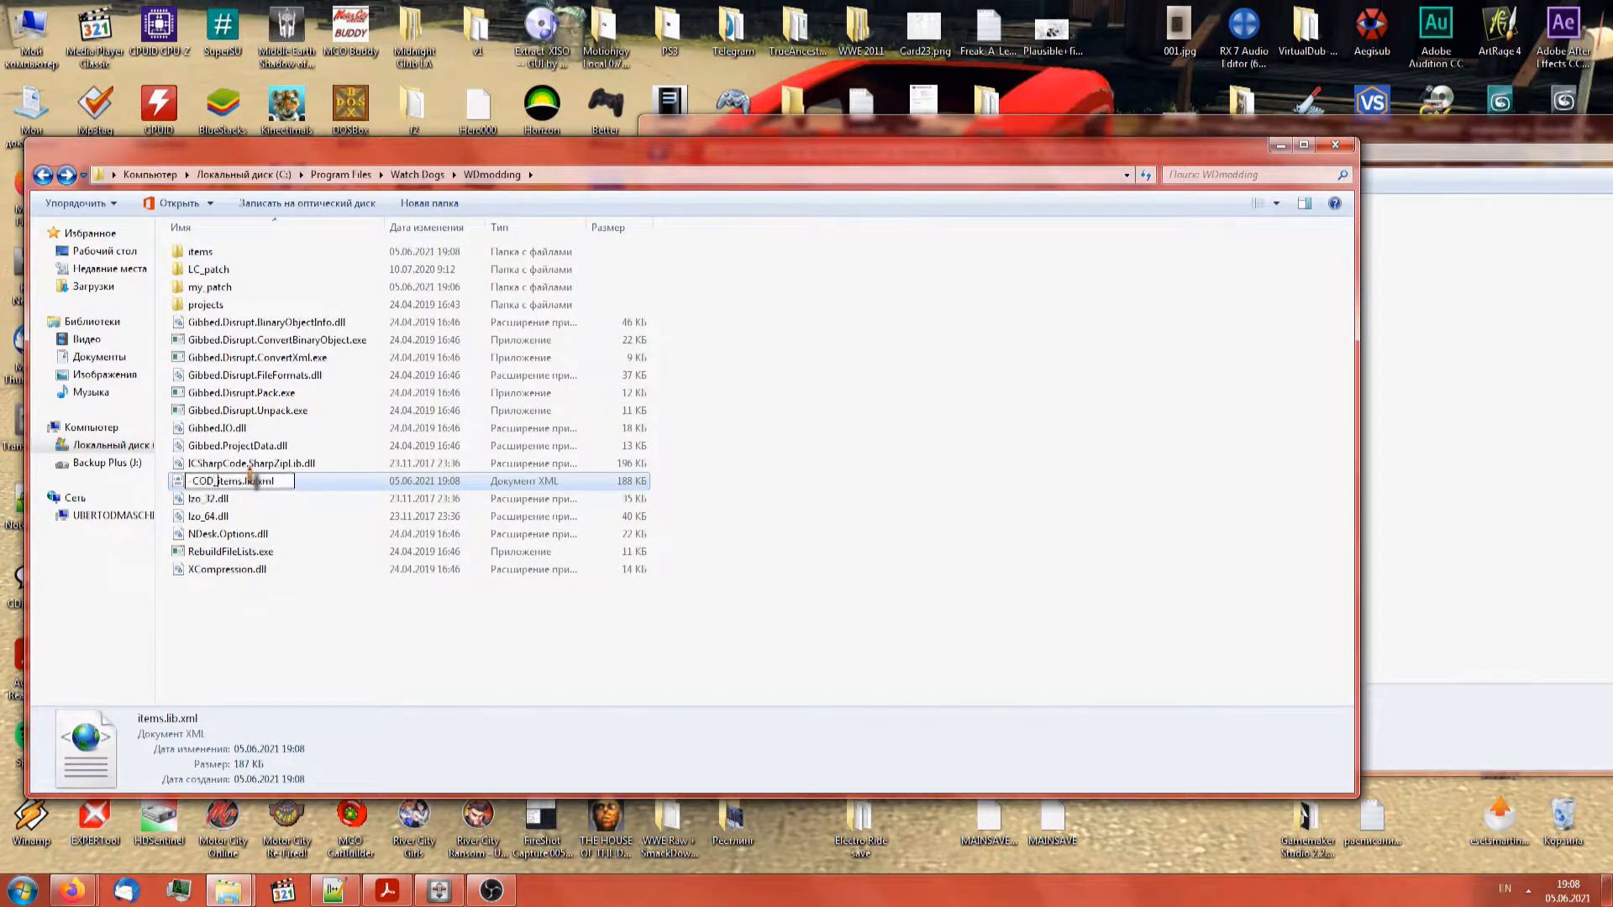
pyautogui.write('COD_')
pyautogui.press('Return')
# Rename the items folder in WDmodding as COD_items
pyautogui.click(208, 252)
pyautogui.press('F2')
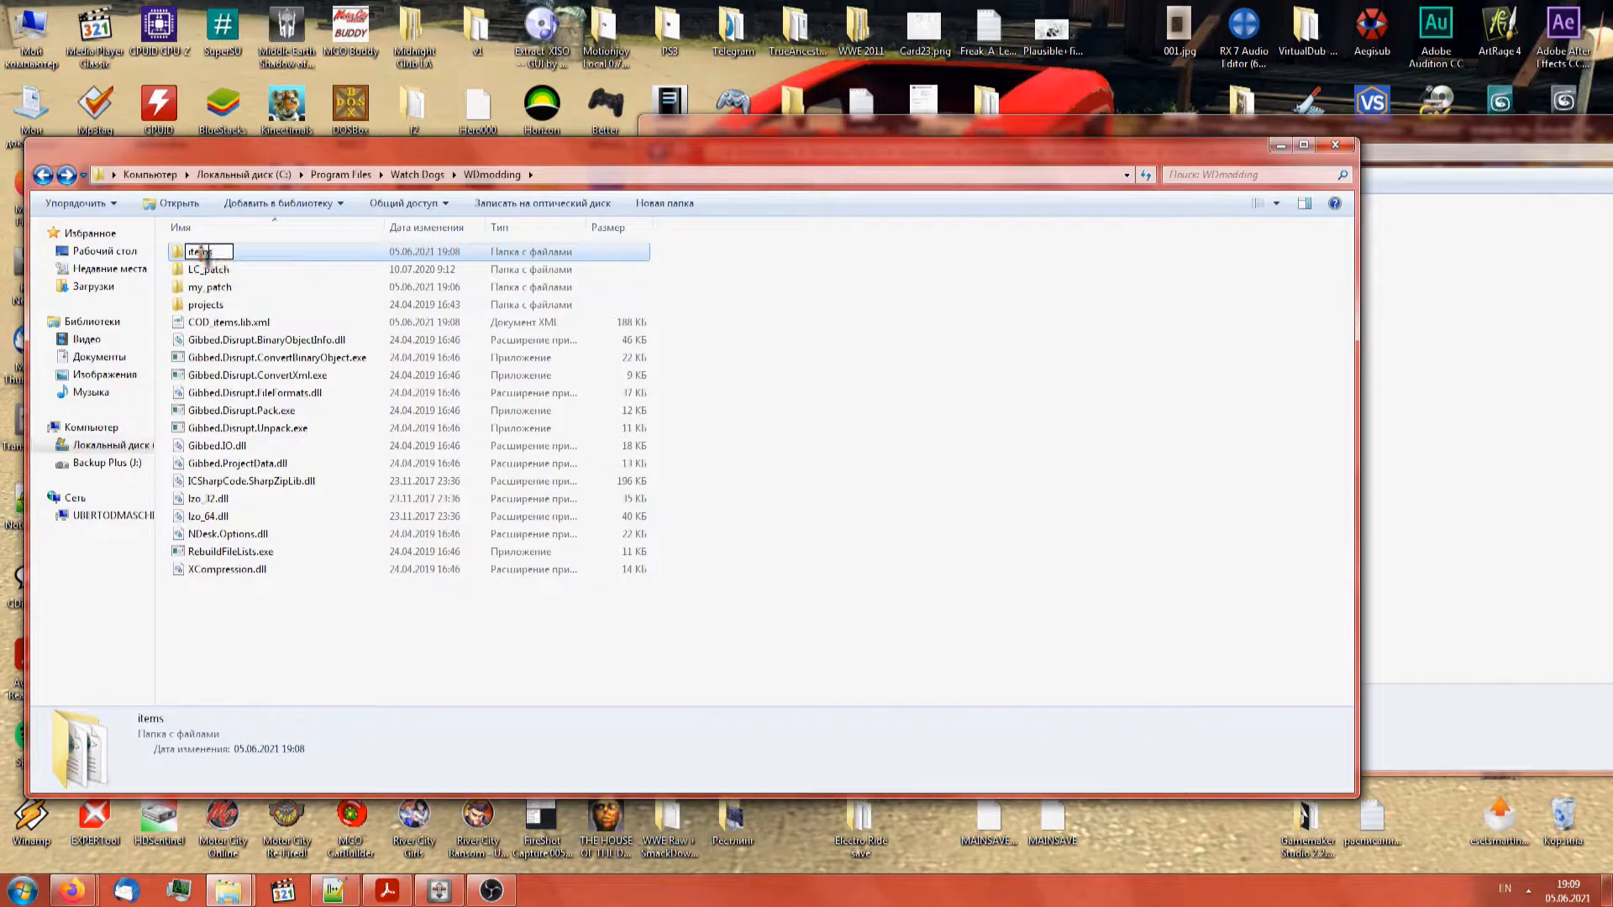
pyautogui.press('Return')
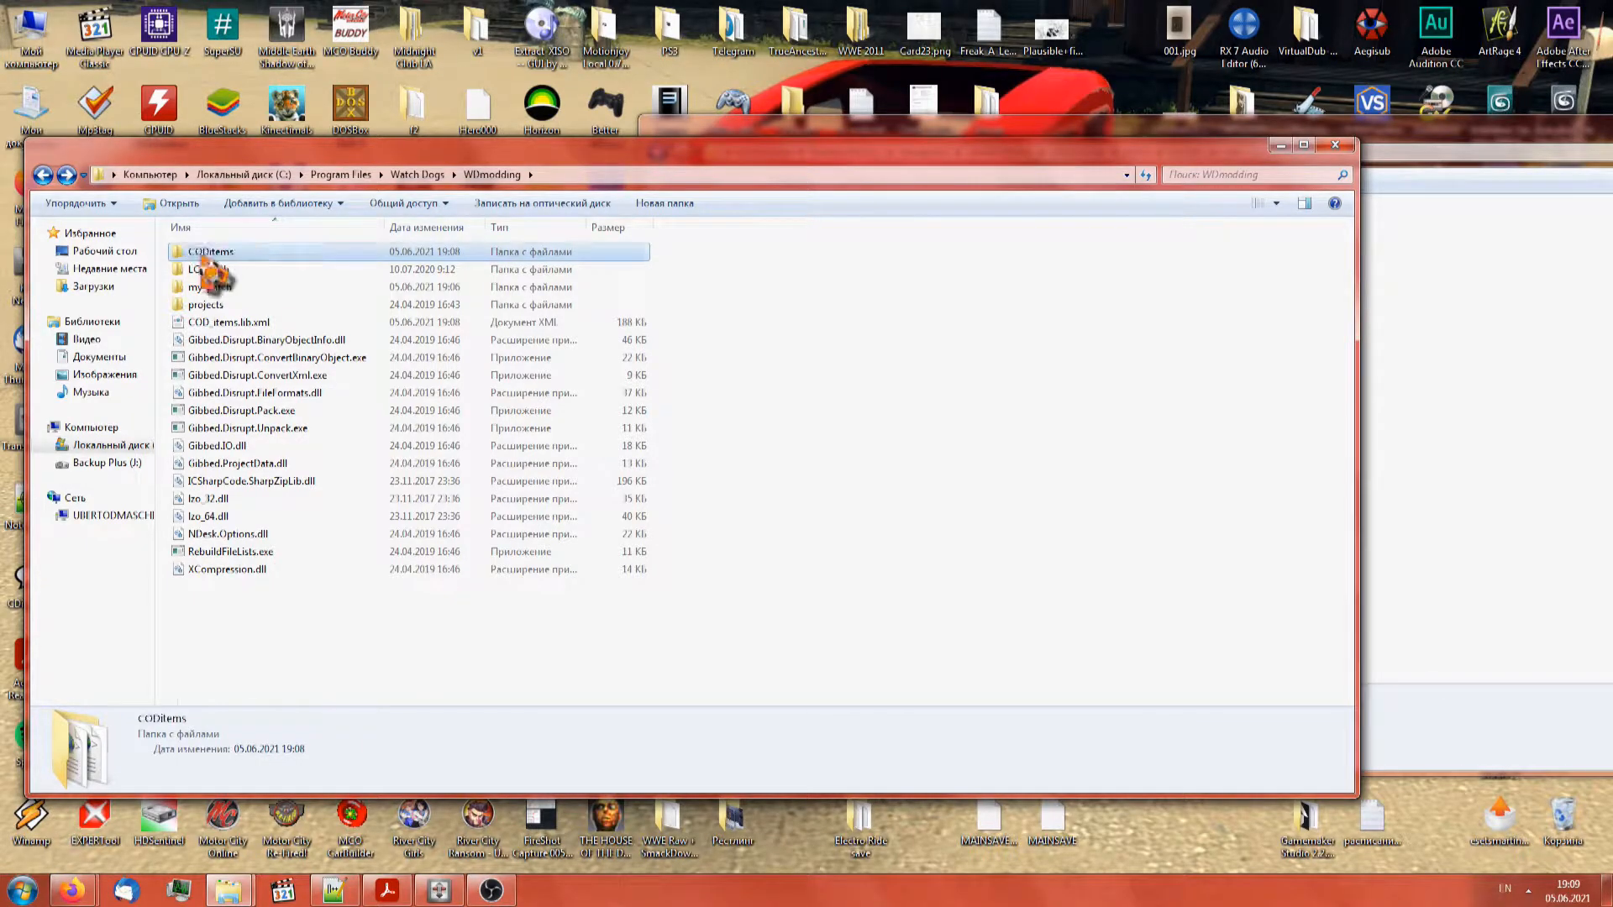
pyautogui.press('Delete')
pyautogui.click(958, 513)
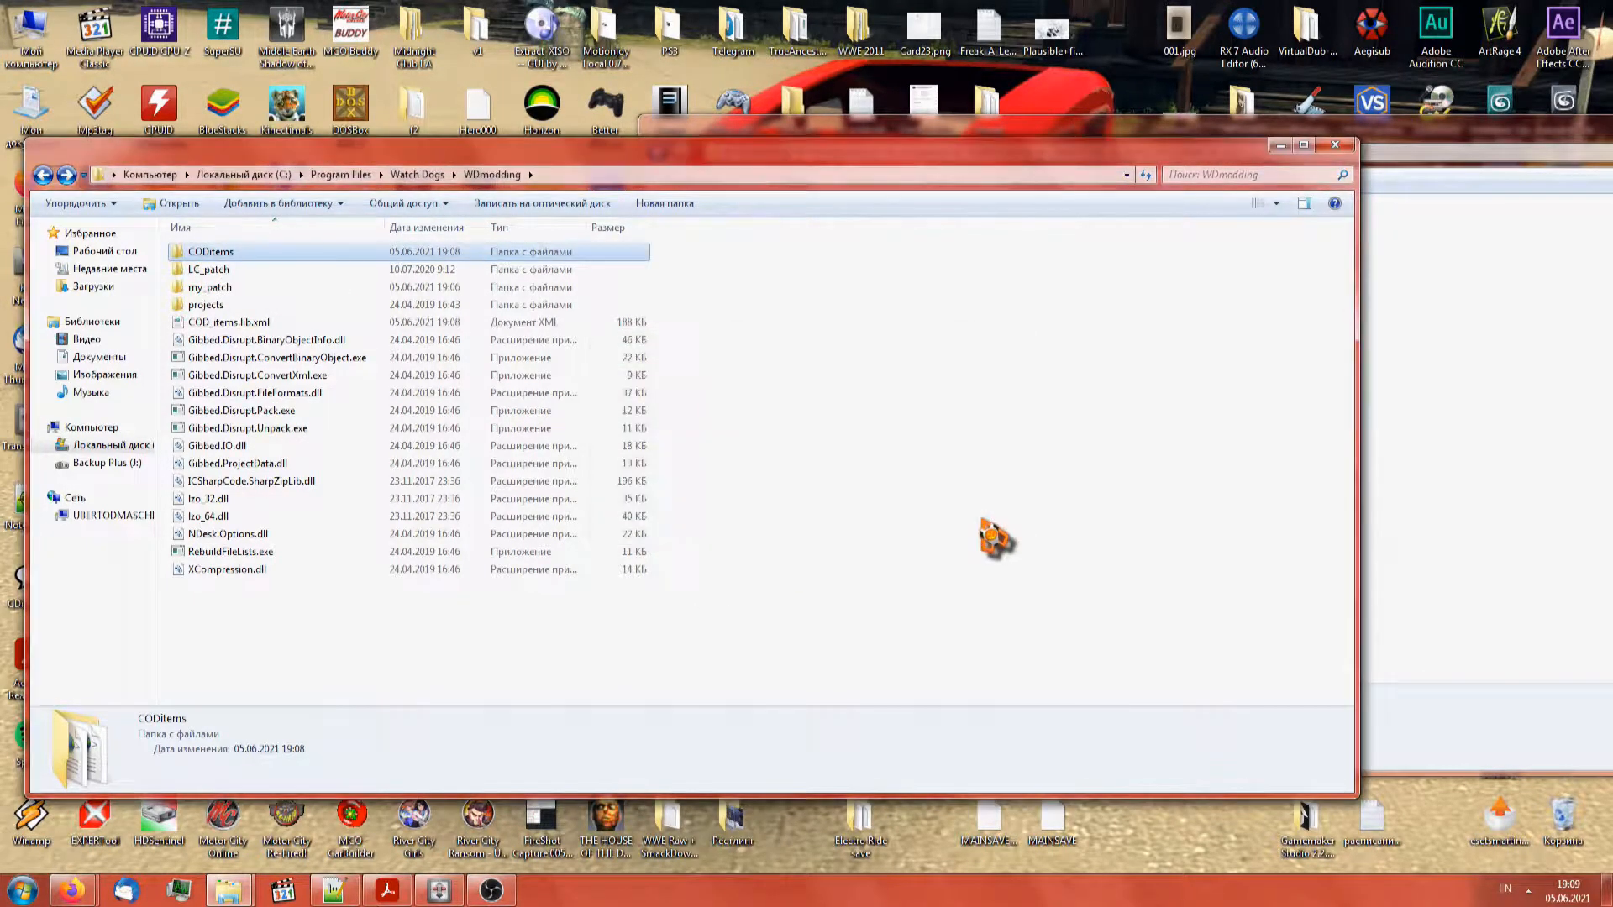
pyautogui.press('Down')
pyautogui.press('Up')
pyautogui.press('F2')
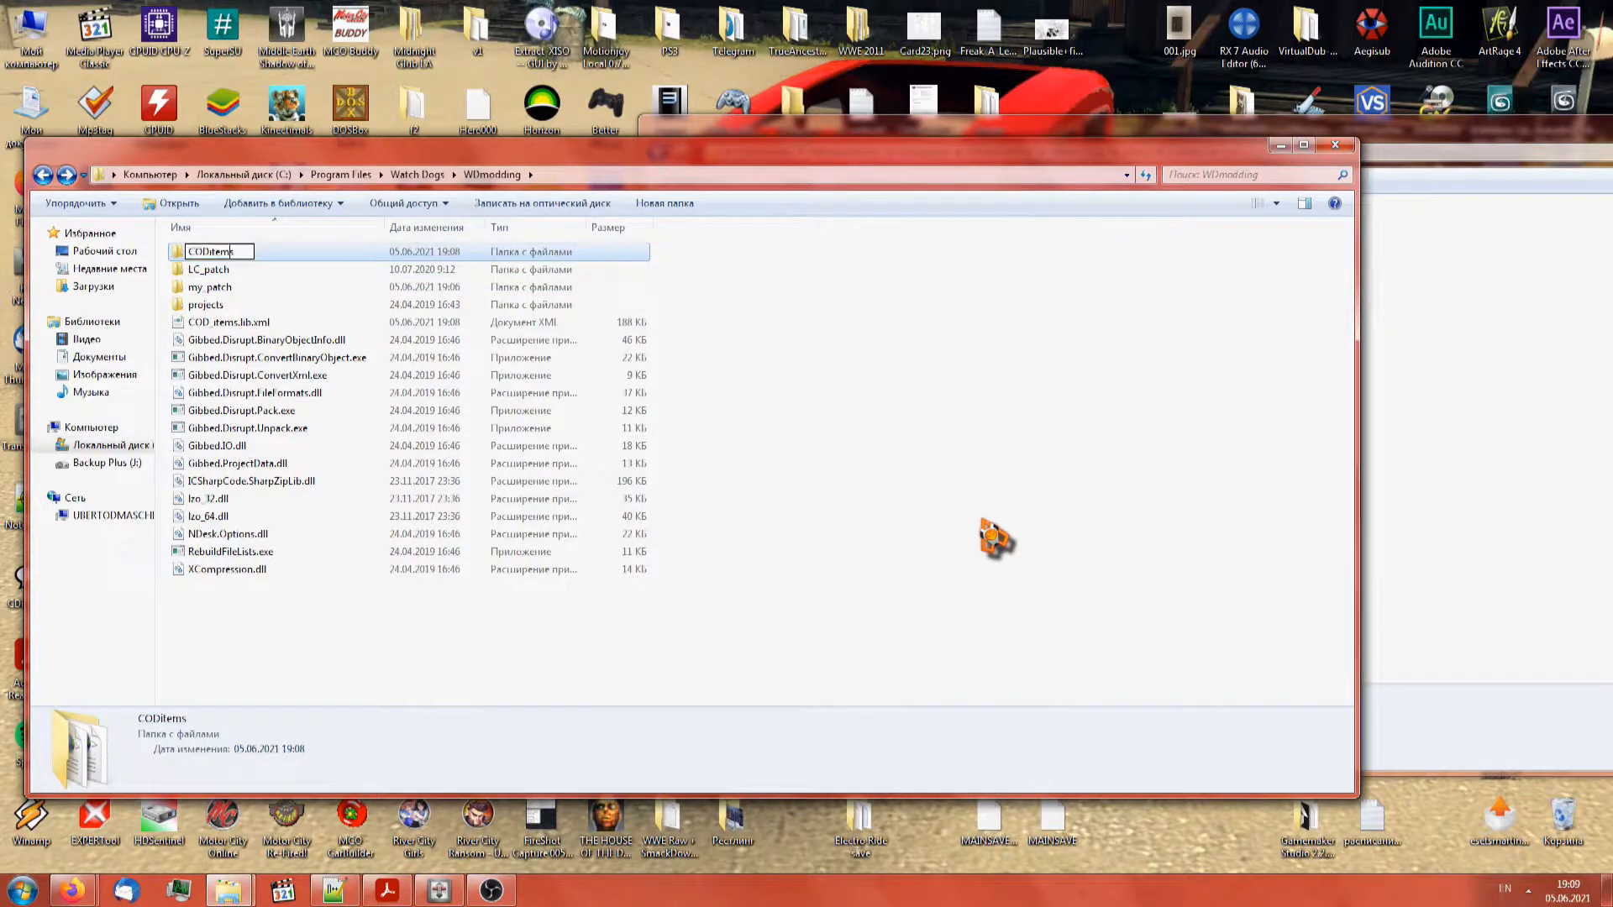
# Copy items.lib from the generic databases folder of LC_patch into WDmodding
pyautogui.press('Down')
pyautogui.press('Return')
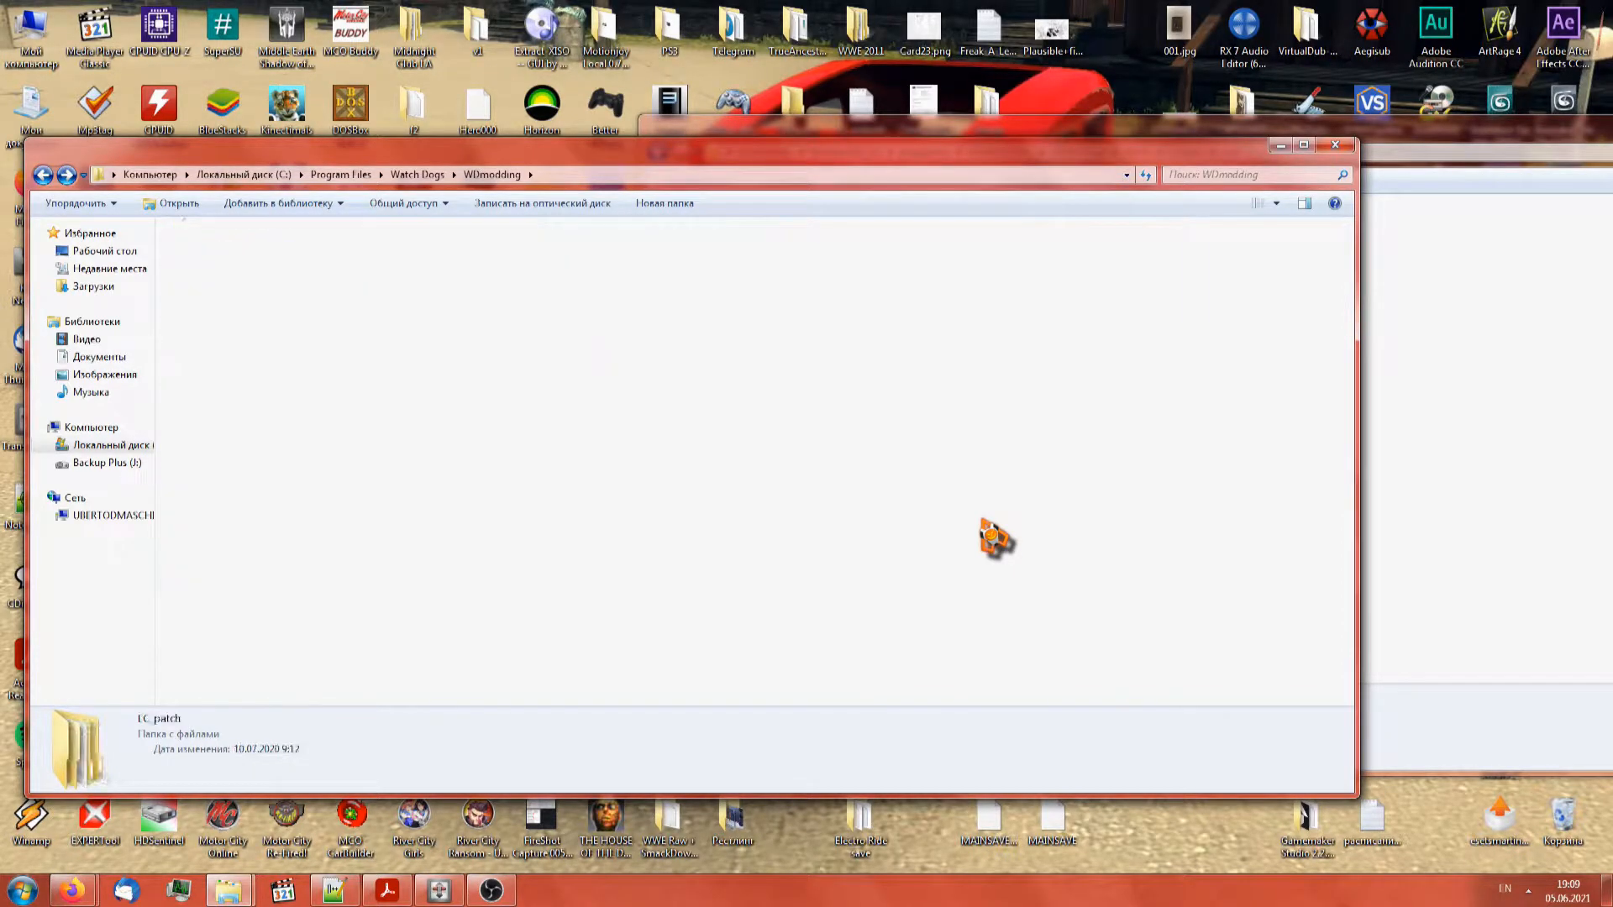
pyautogui.doubleClick(271, 306)
pyautogui.doubleClick(269, 254)
pyautogui.doubleClick(269, 255)
pyautogui.click(416, 375)
pyautogui.write('items')
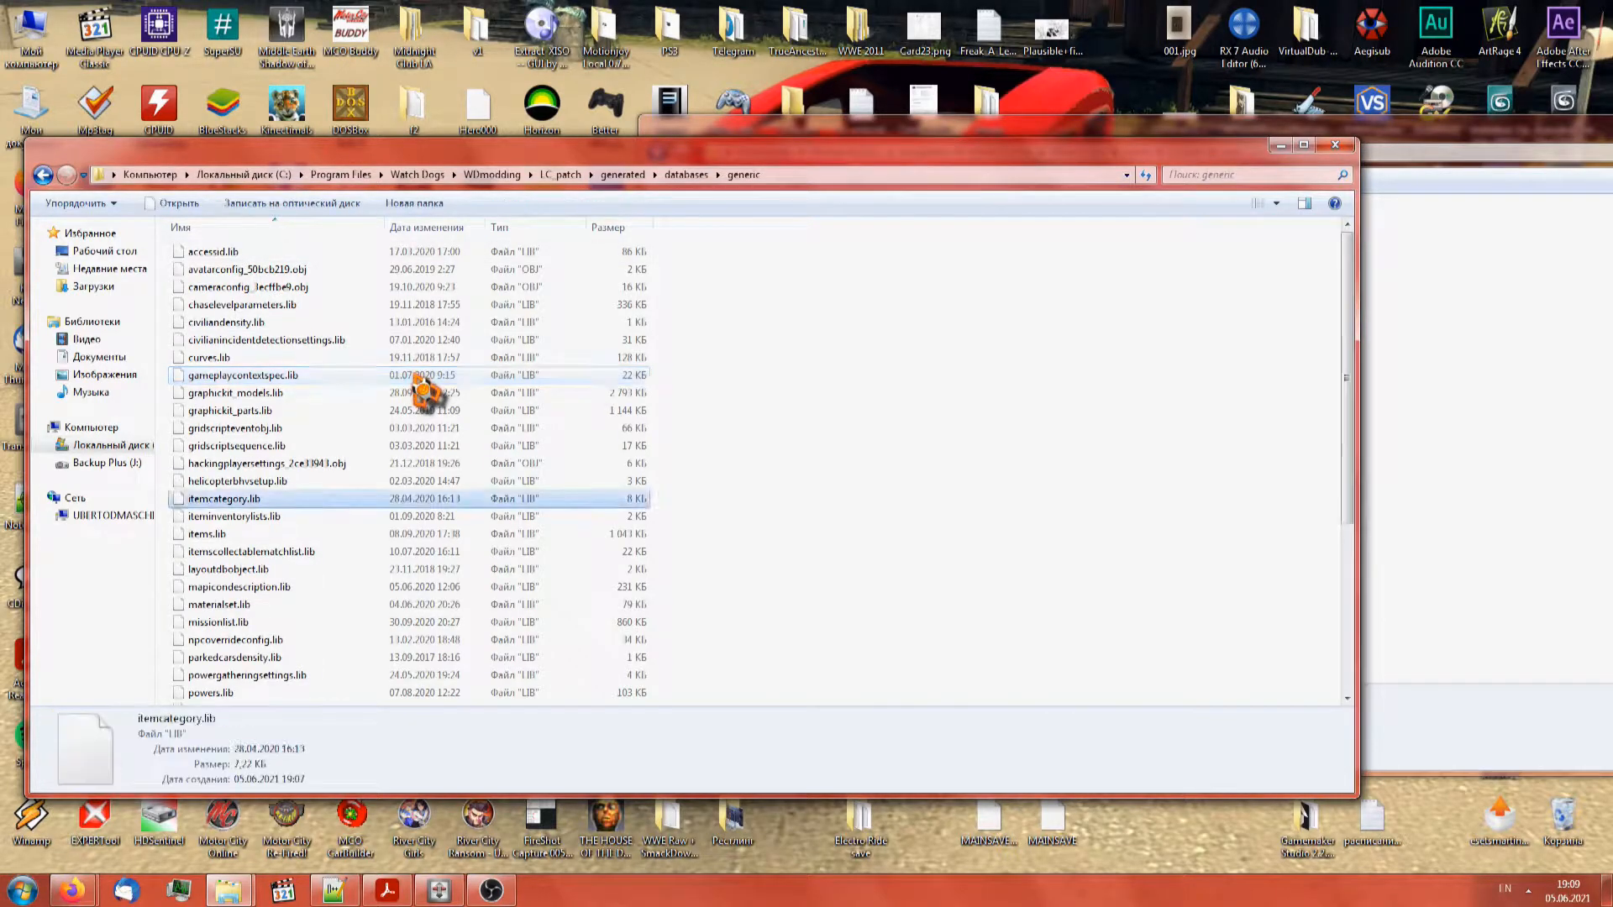
pyautogui.press('BackSpace')
pyautogui.press('BackSpace')
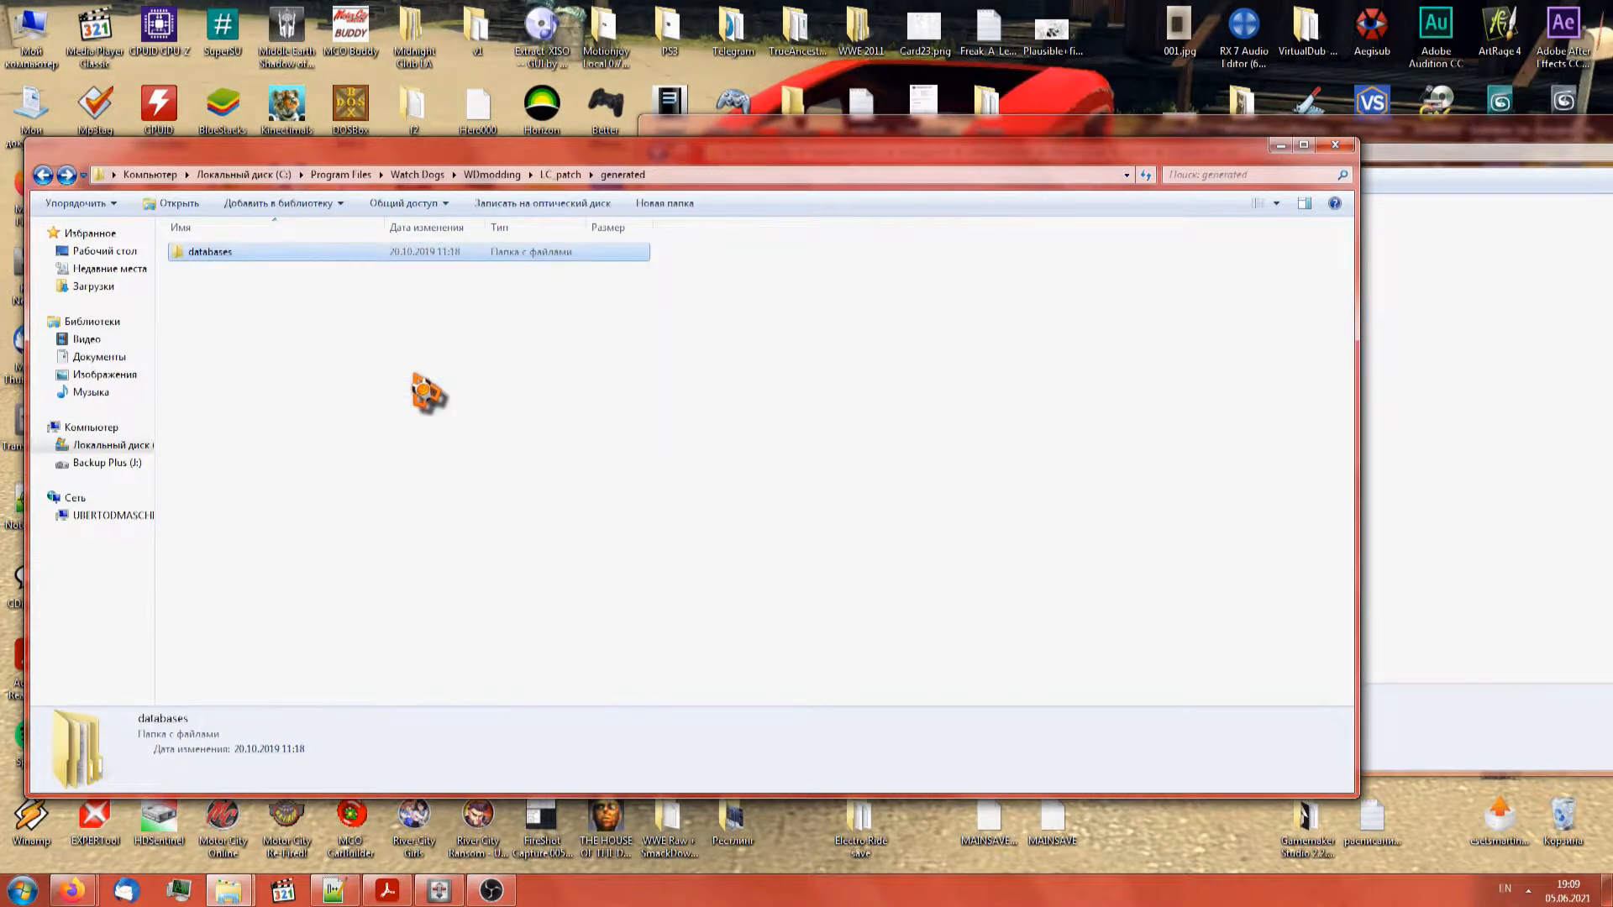
pyautogui.press('BackSpace')
pyautogui.press('BackSpace')
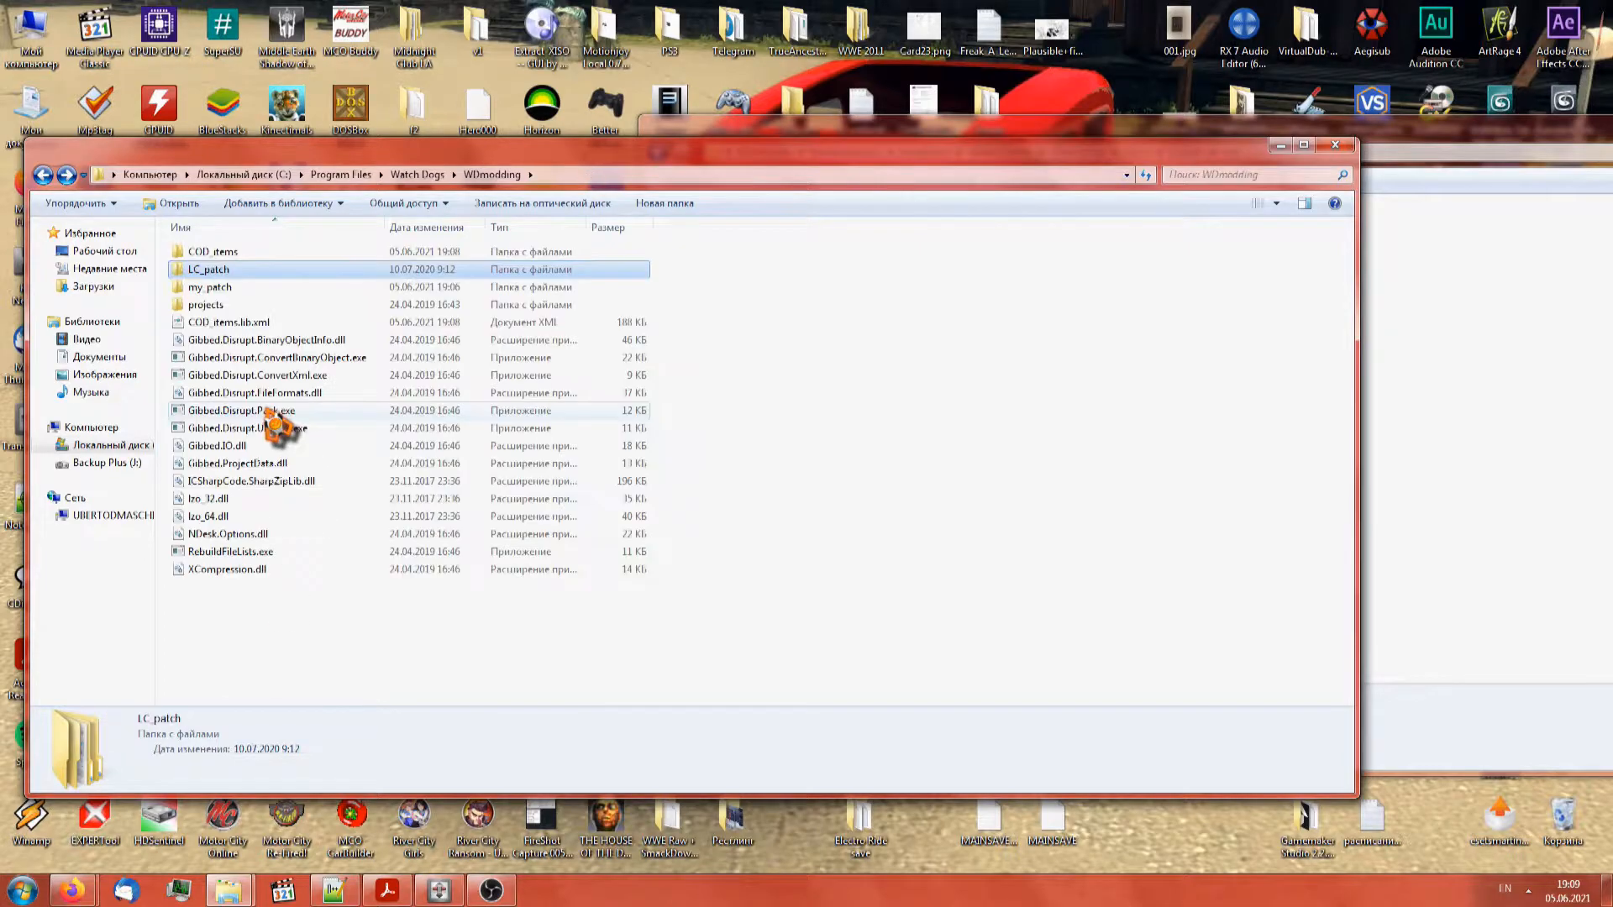
pyautogui.hotkey('ctrl', 'v')
# Convert the Living City items.lib to XML with Gibbed.Disrupt.ConvertBinaryObject.exe and delete the original items.lib from WDmodding
pyautogui.moveTo(235, 504); pyautogui.dragTo(338, 373)
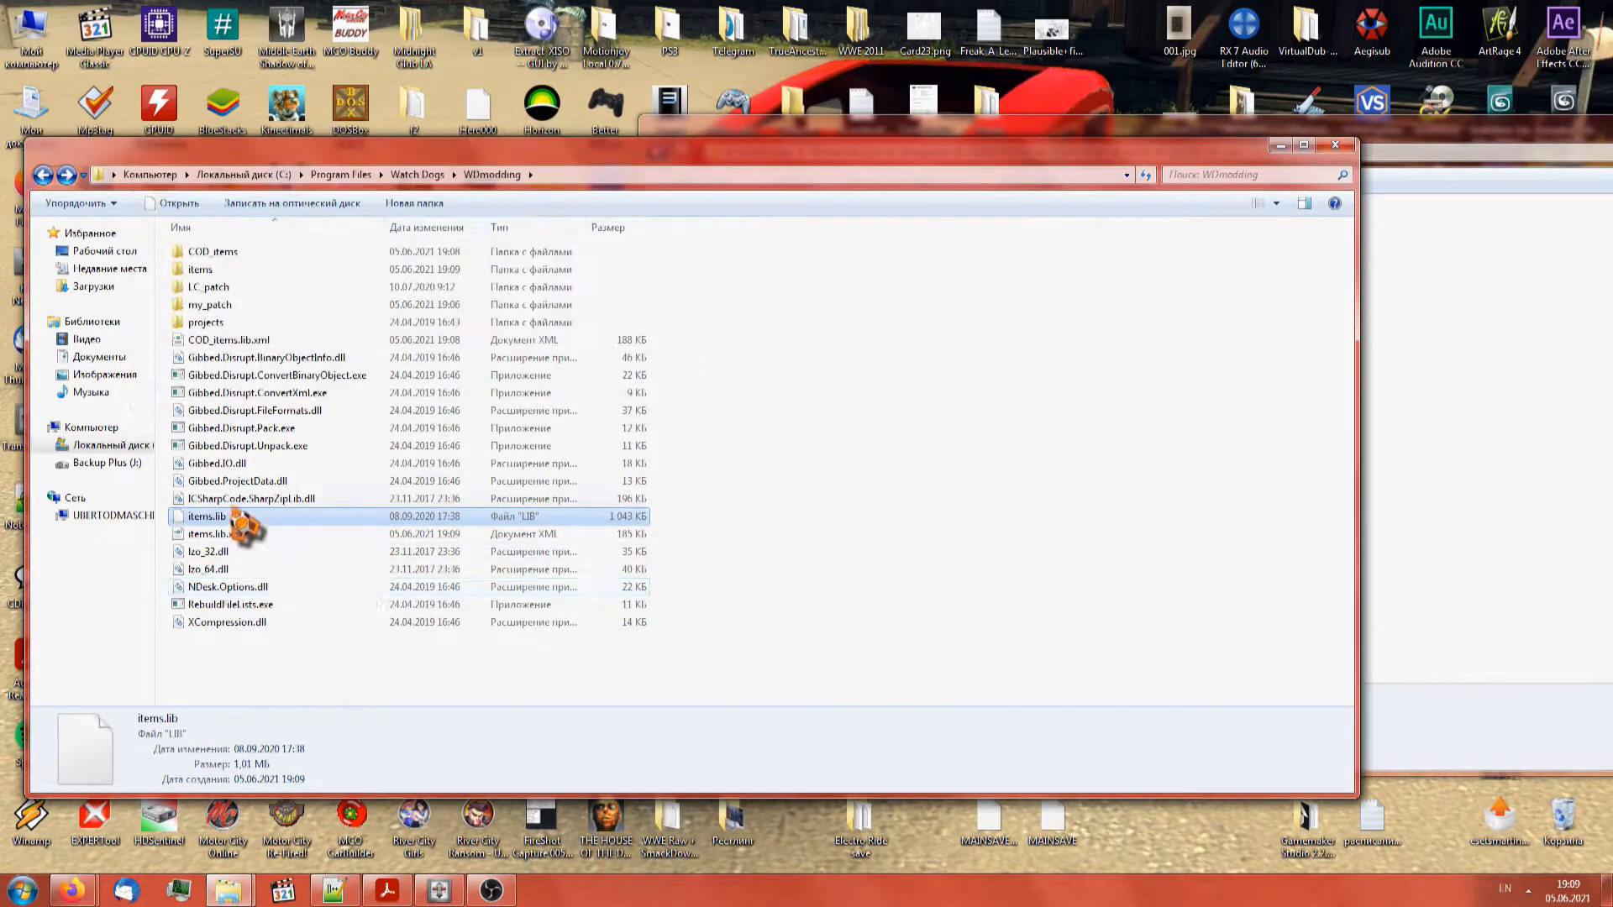
pyautogui.press('Delete')
pyautogui.press('Return')
# Rename items.lib.xml as LC_items.lib.xml and the items folder as LC_items
pyautogui.press('F2')
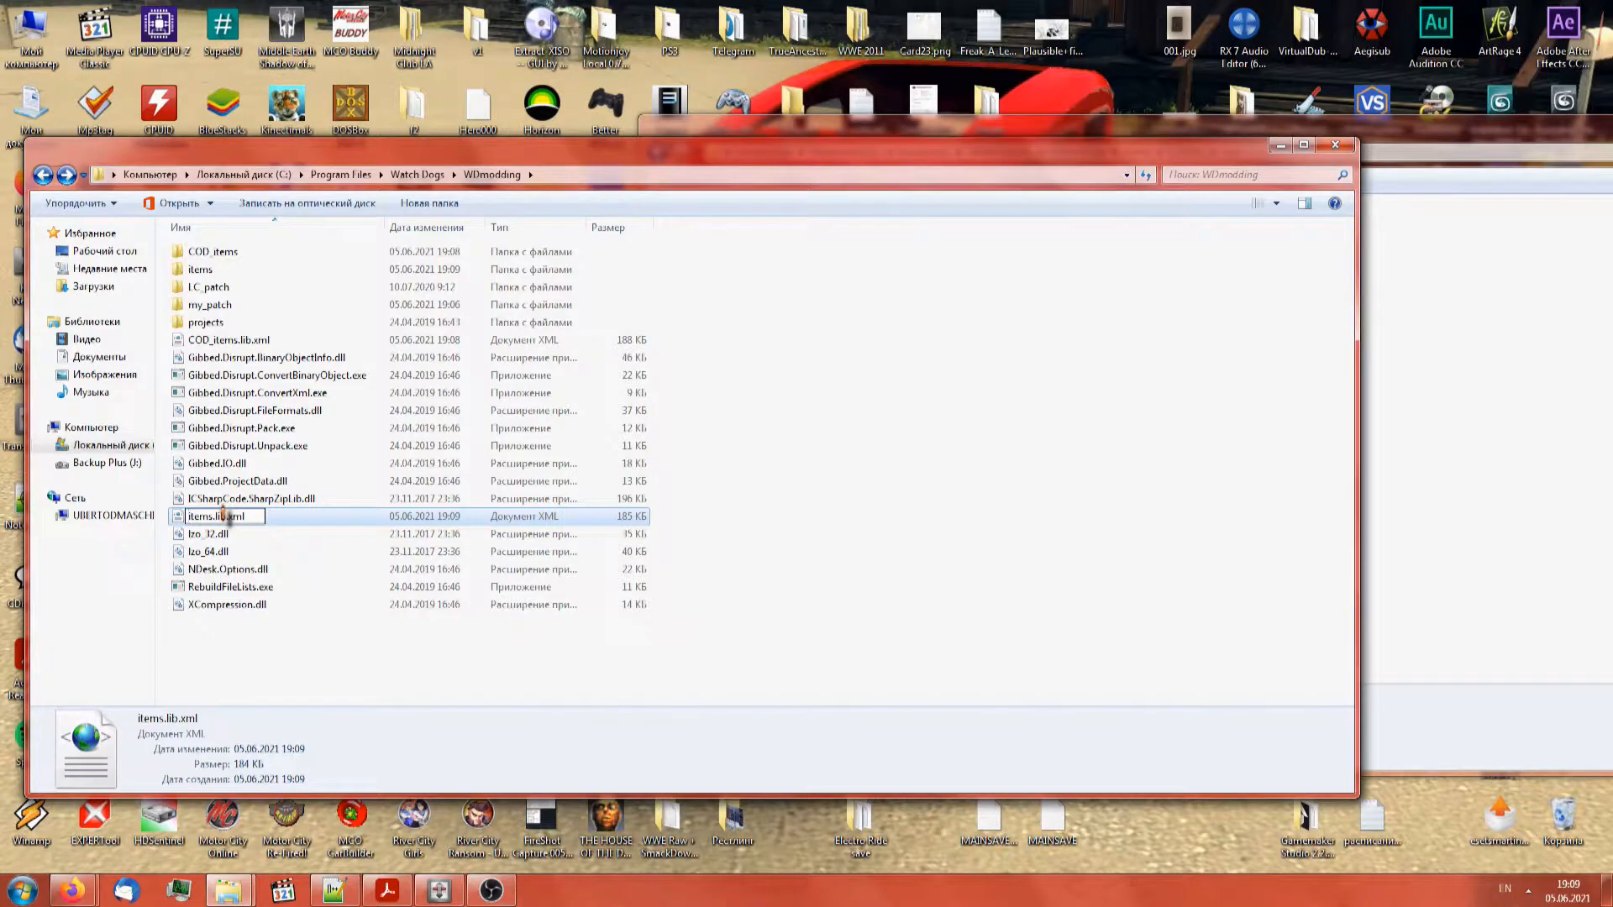
pyautogui.click(210, 304)
pyautogui.click(202, 269)
pyautogui.click(209, 270)
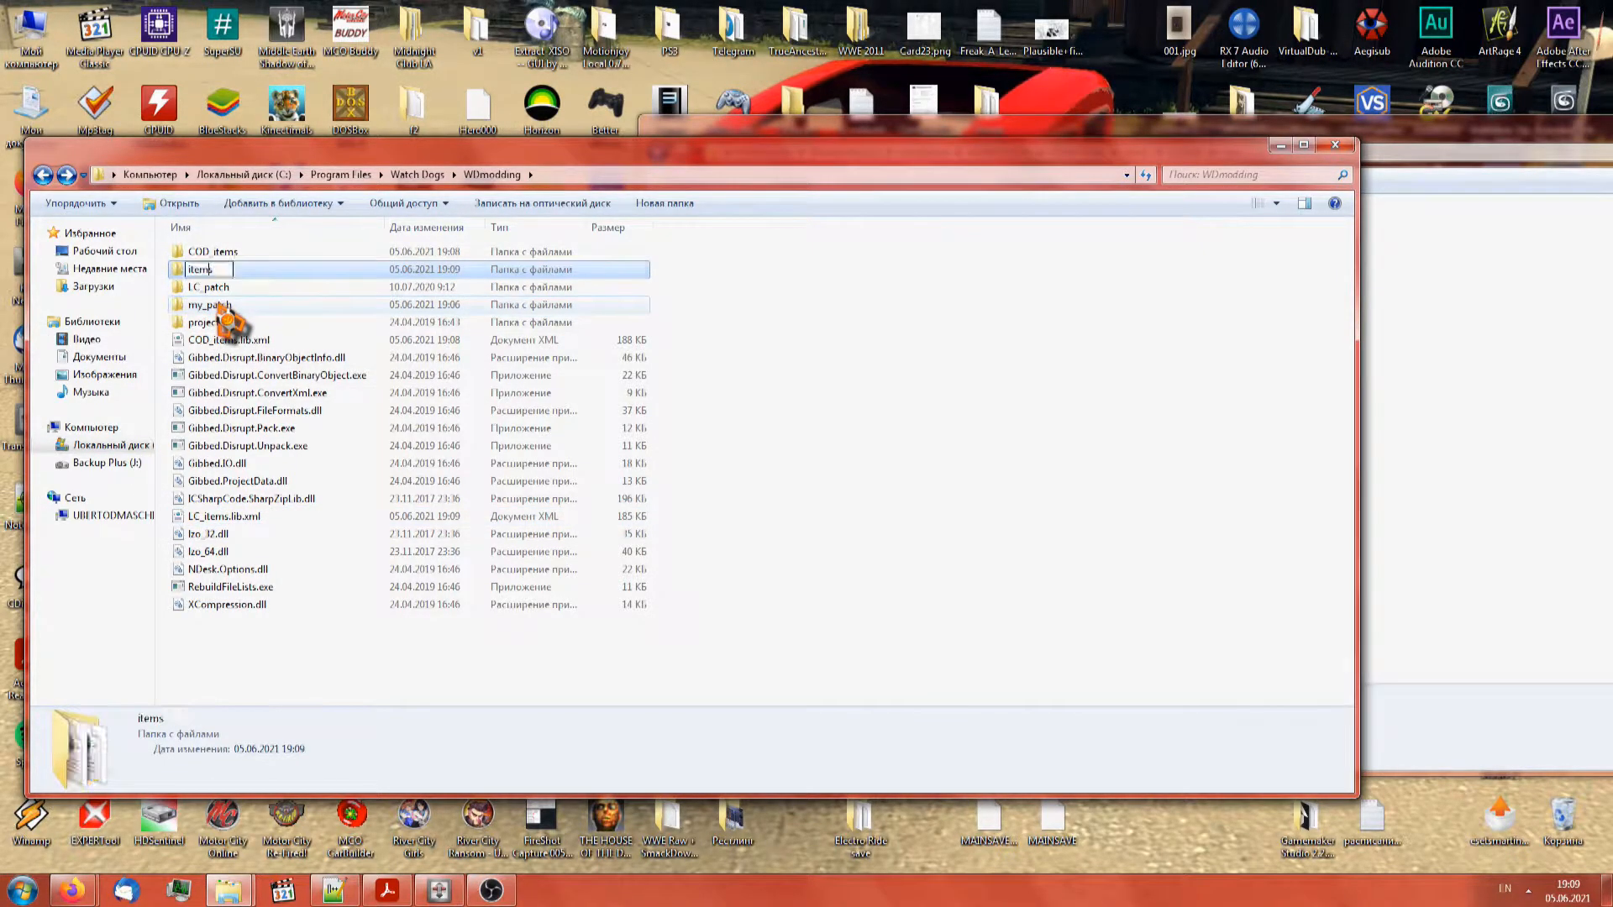
pyautogui.write('LC_')
pyautogui.press('Return')
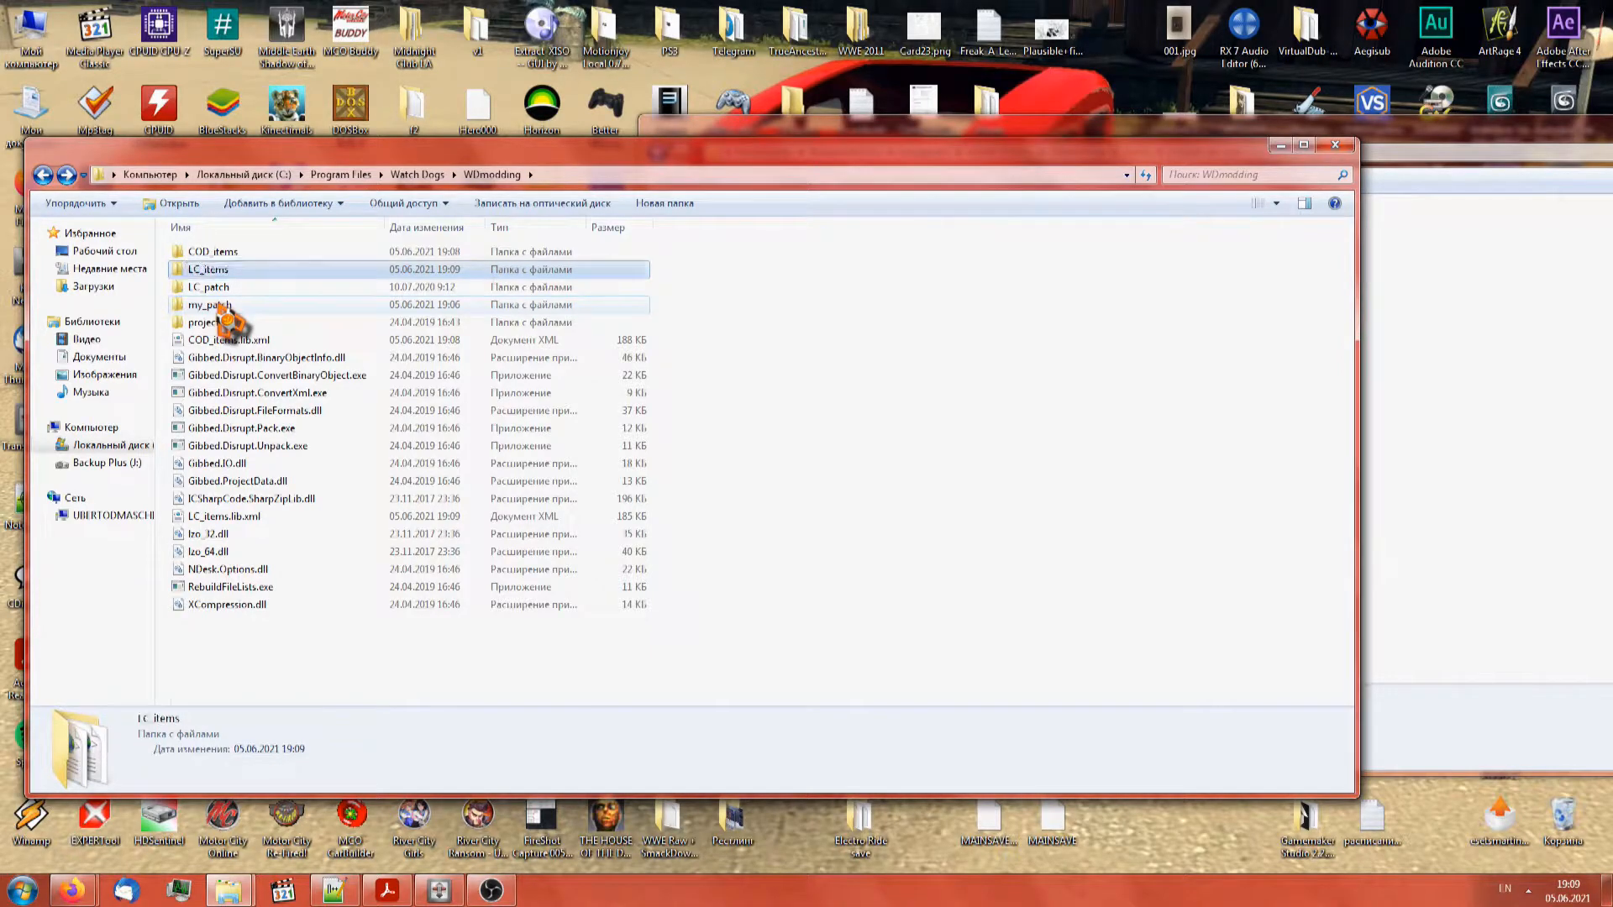
# Look into the COD_items folder and open COD_items.lib.xml and LC_items.lib.xml in Notepad++
pyautogui.doubleClick(236, 254)
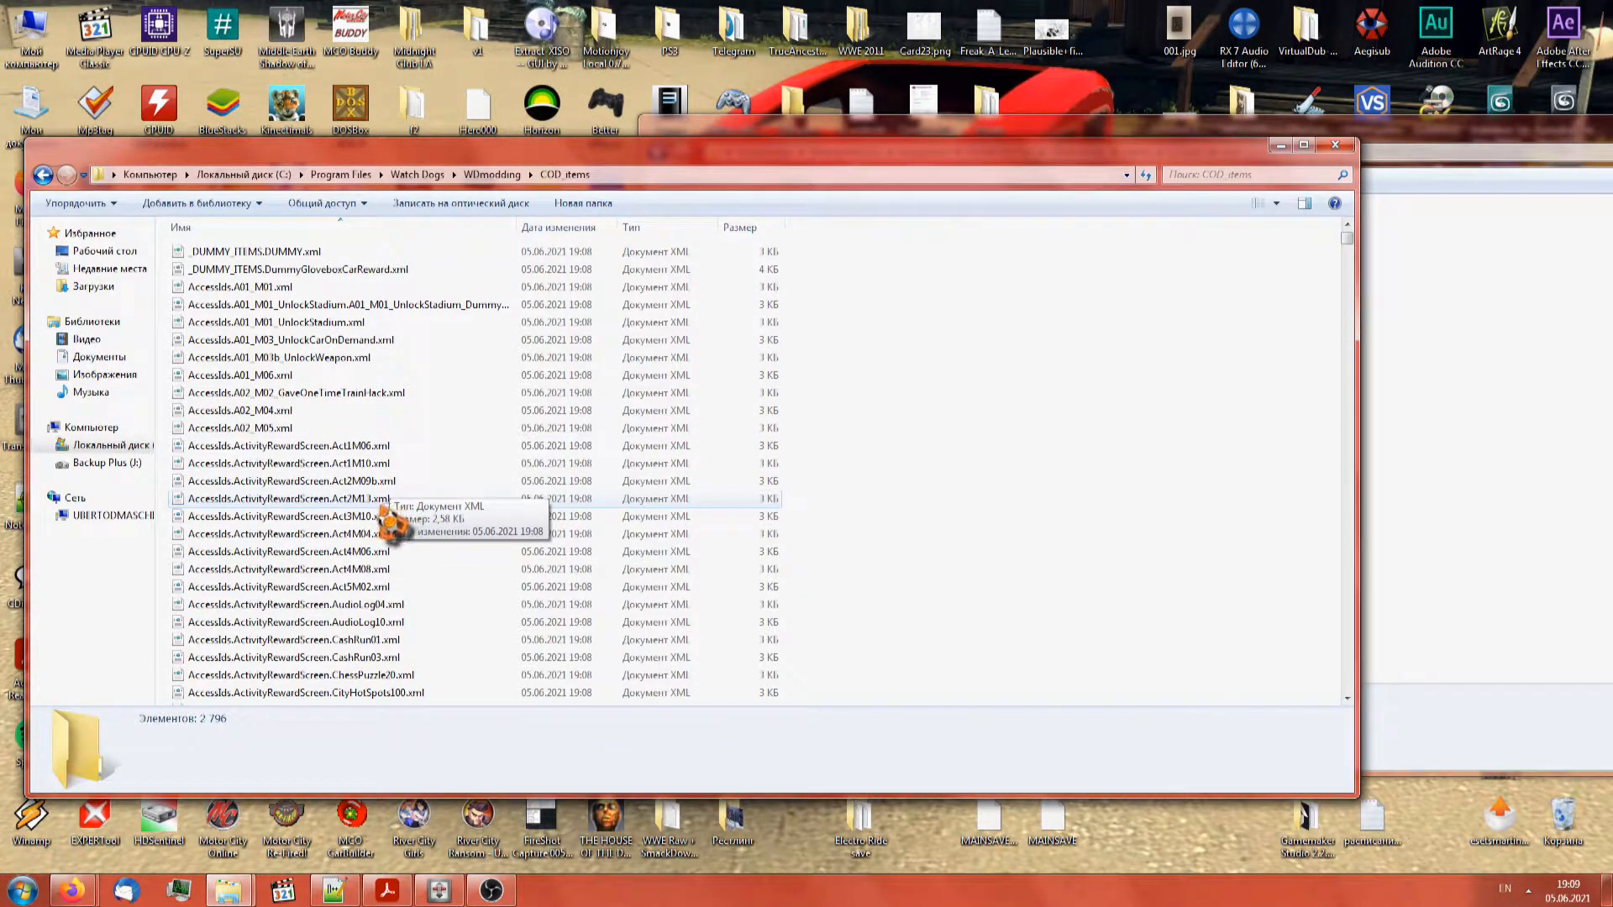
pyautogui.click(42, 175)
pyautogui.click(248, 341)
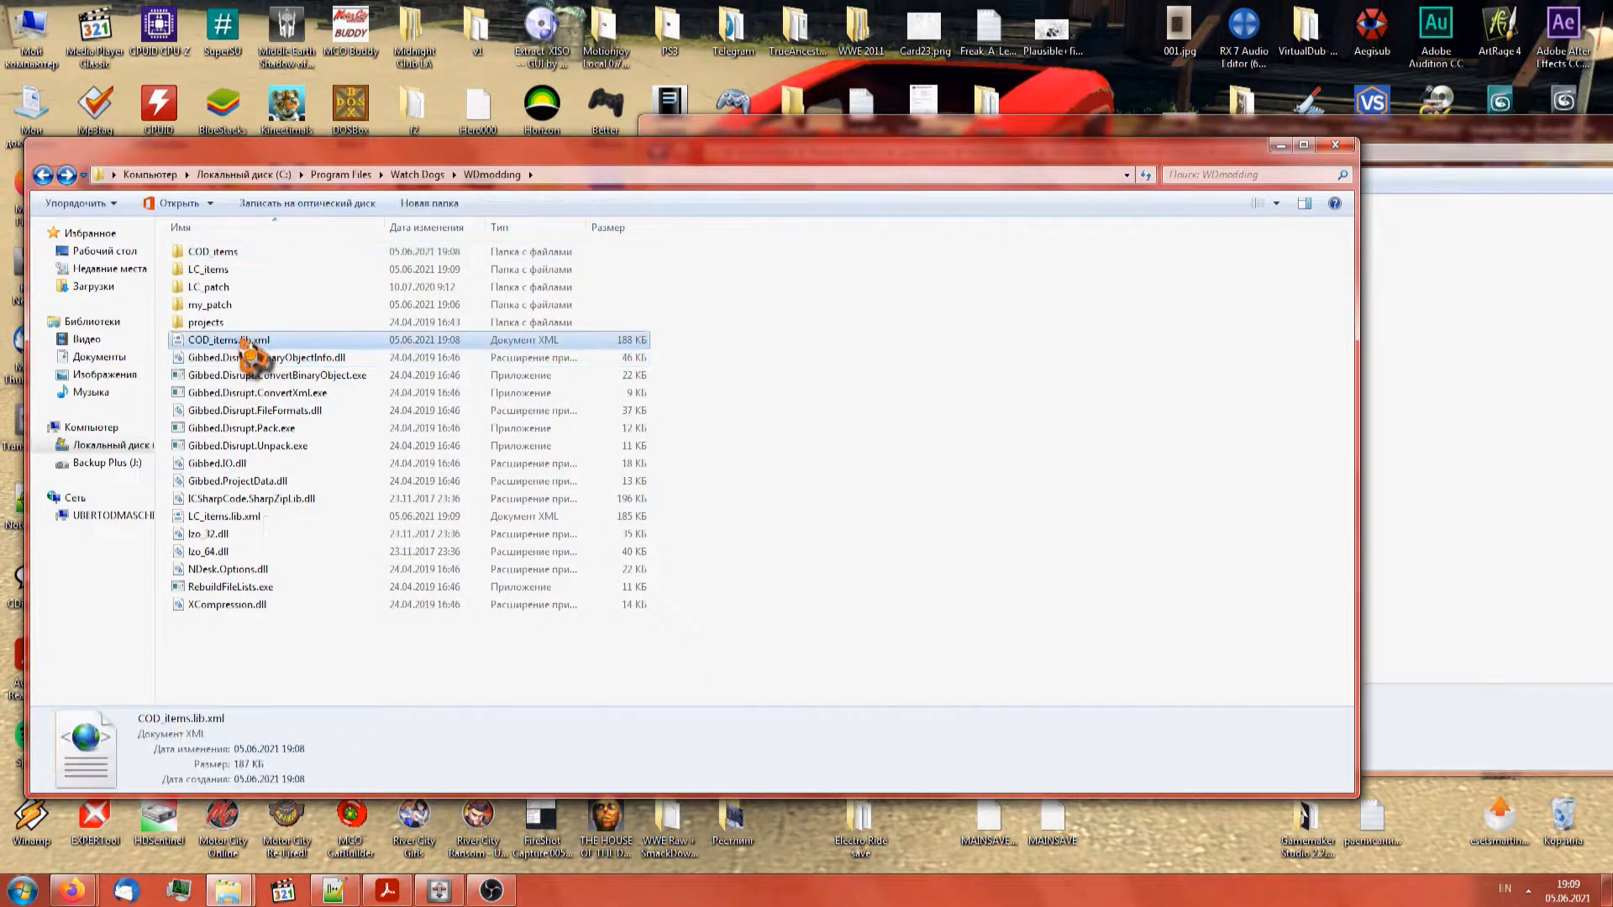
pyautogui.rightClick(248, 344)
pyautogui.click(336, 461)
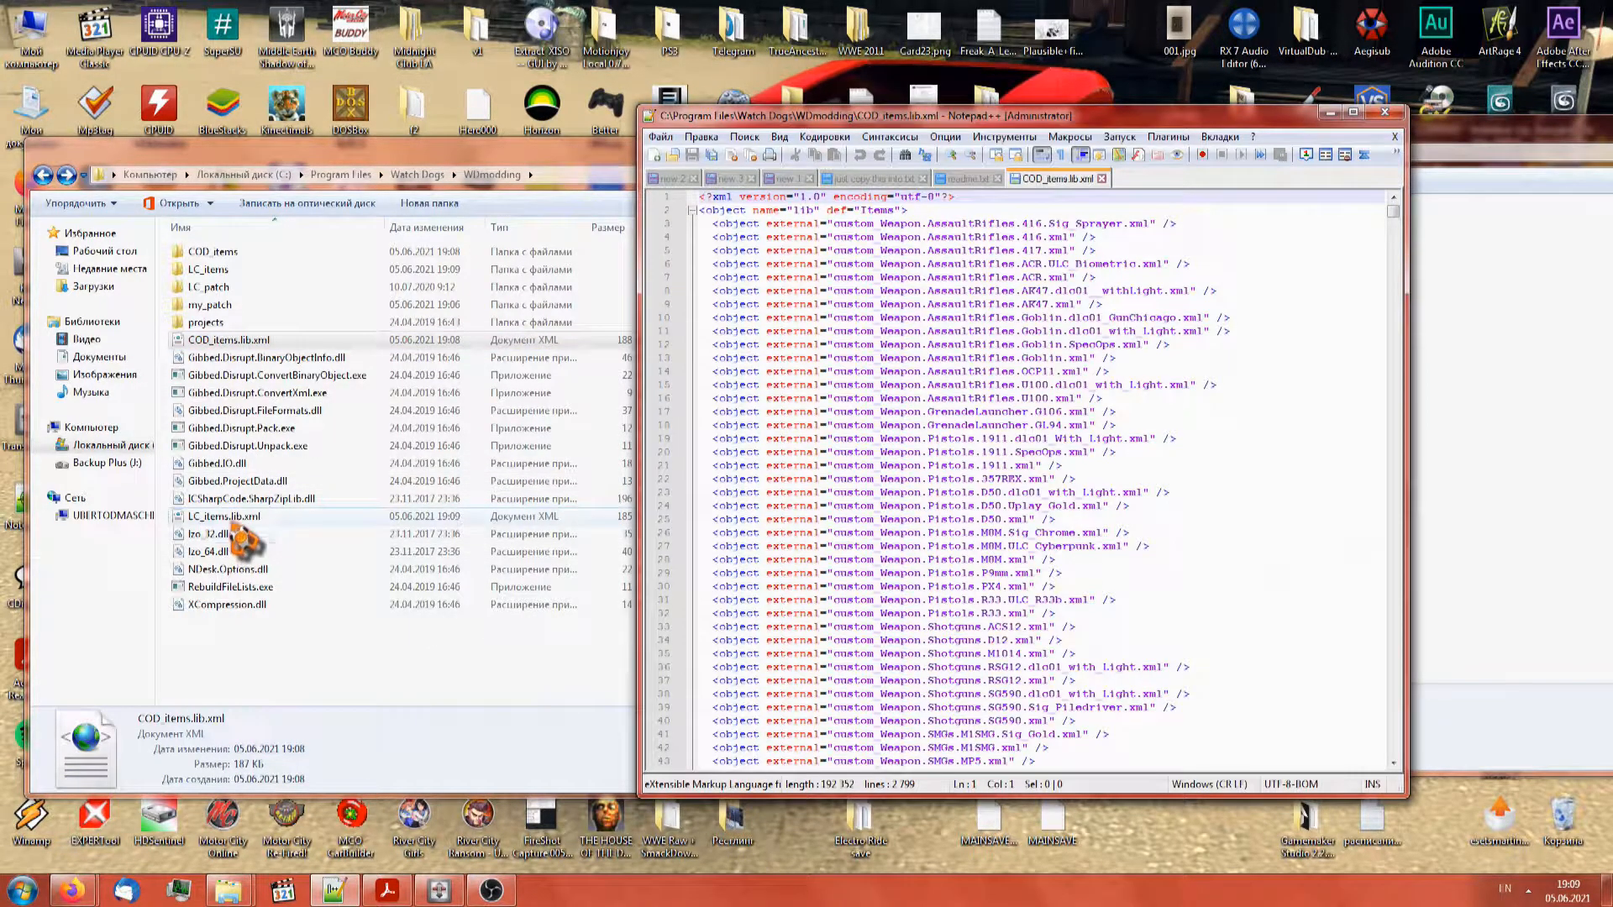
pyautogui.moveTo(217, 516); pyautogui.dragTo(1044, 515)
# Compare the last object entries of COD_items.lib.xml with those of LC_items.lib.xml
pyautogui.click(1063, 178)
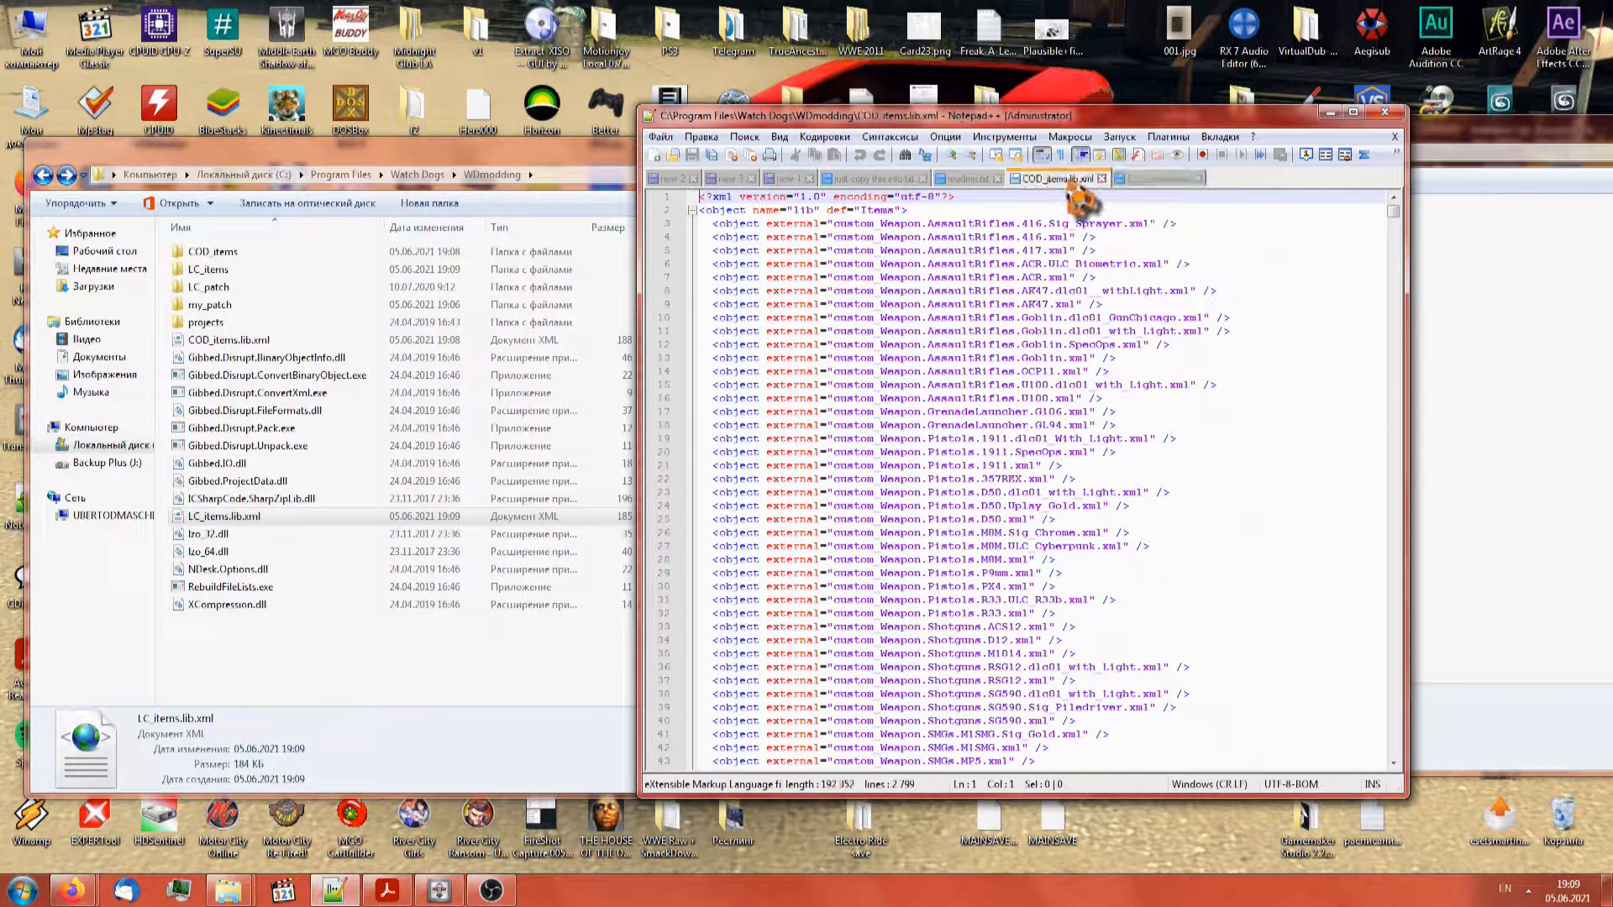
pyautogui.moveTo(1398, 220); pyautogui.dragTo(1396, 783)
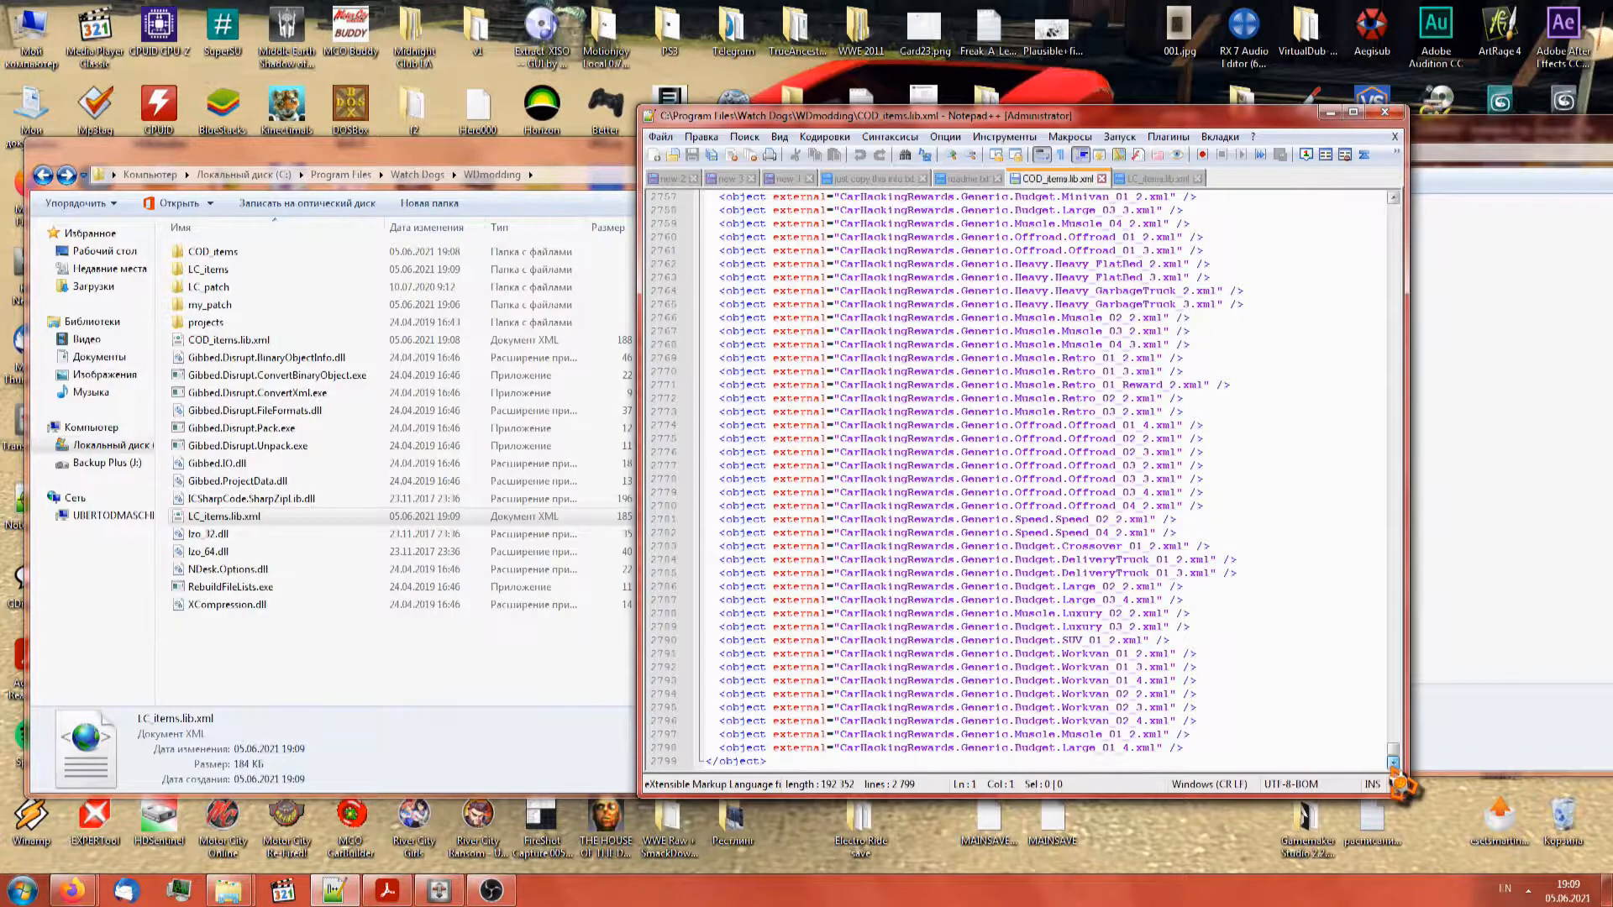
pyautogui.click(1181, 747)
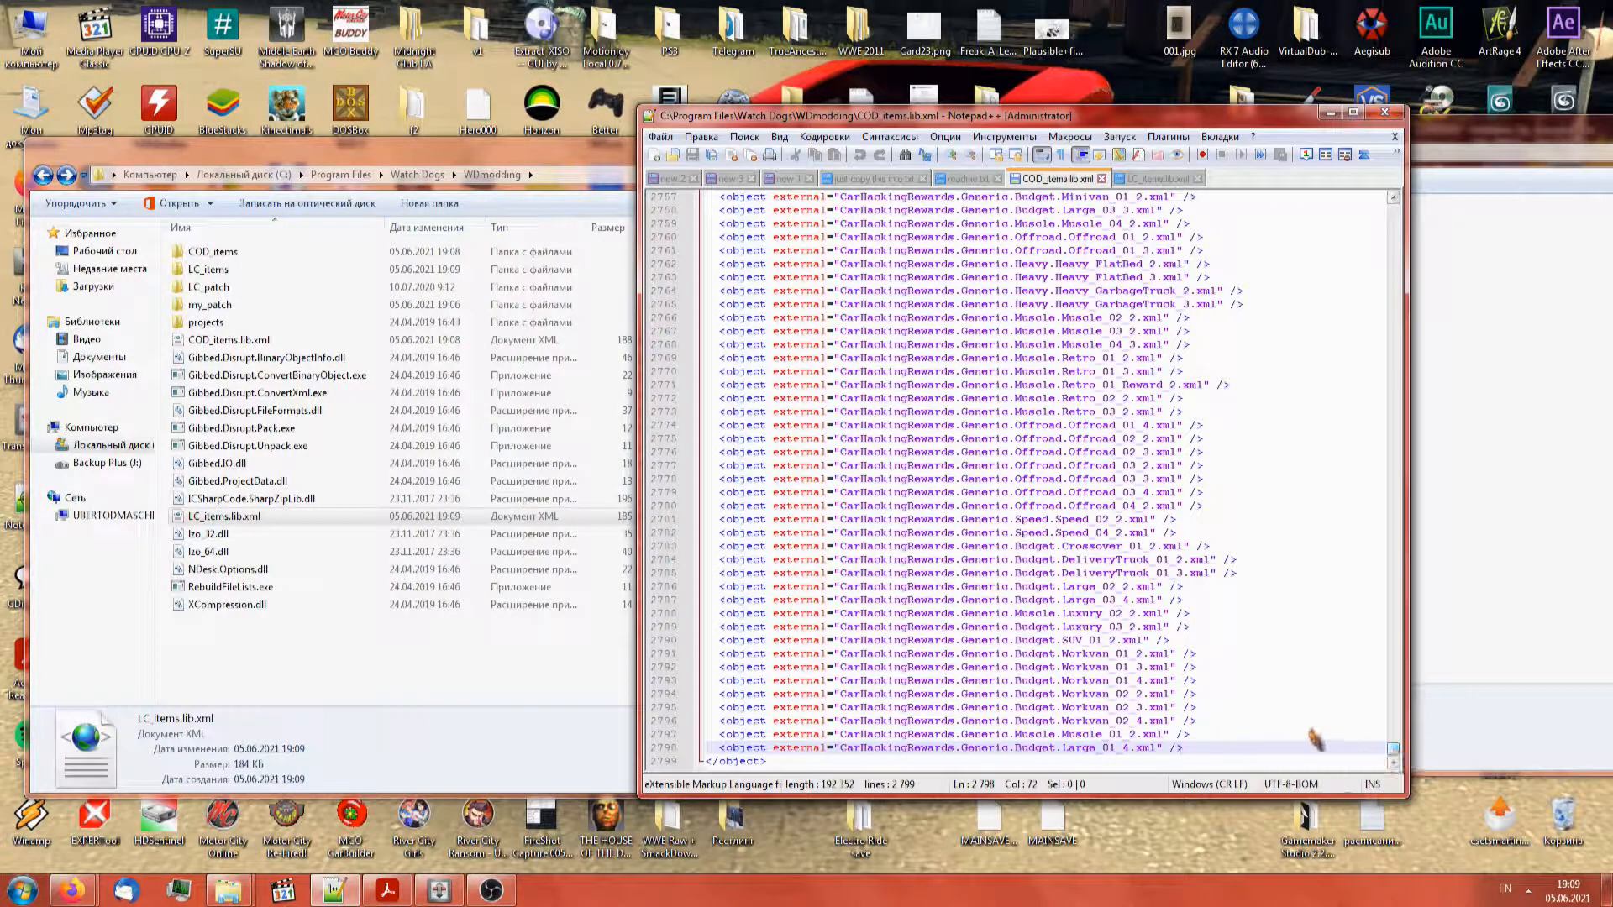
pyautogui.click(1169, 180)
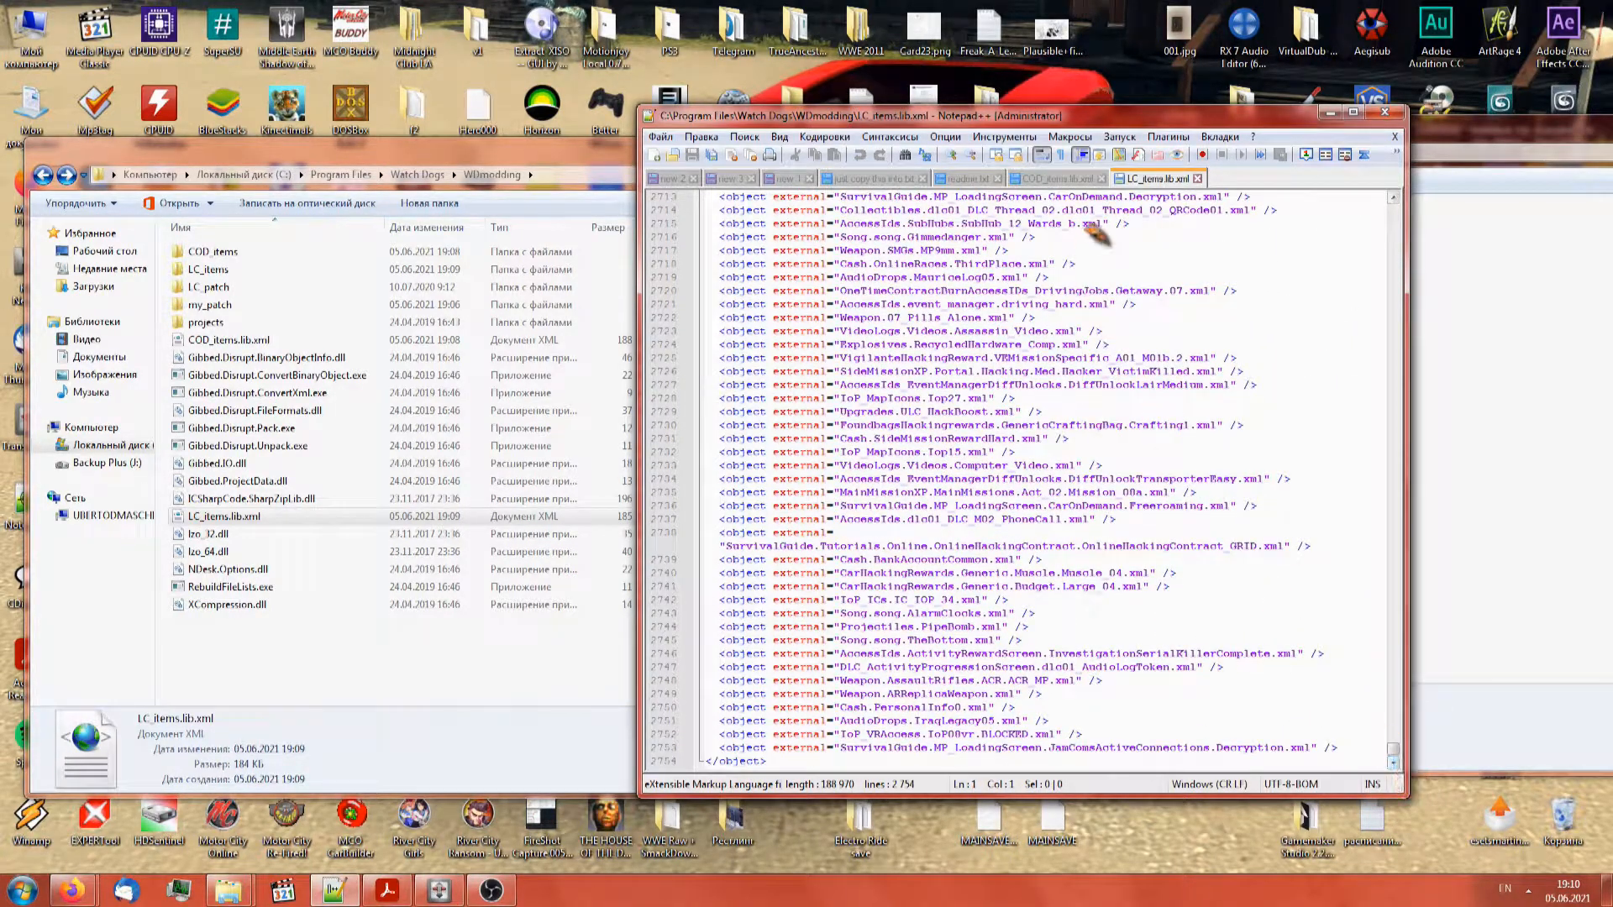
pyautogui.click(1077, 182)
pyautogui.click(1394, 270)
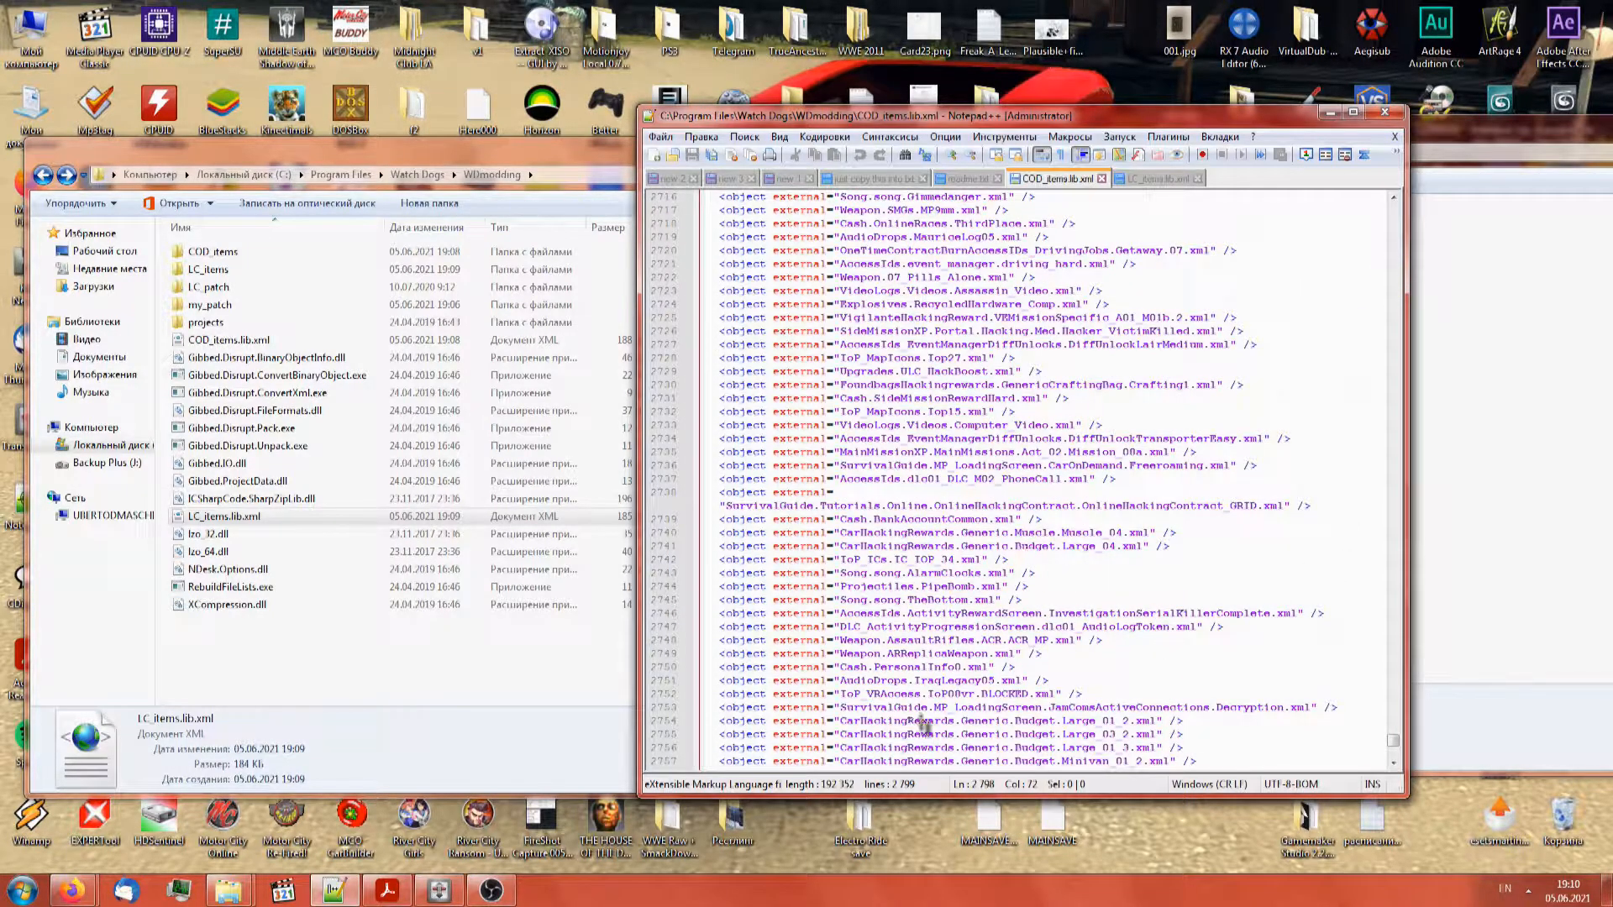
pyautogui.click(899, 707)
pyautogui.click(1150, 179)
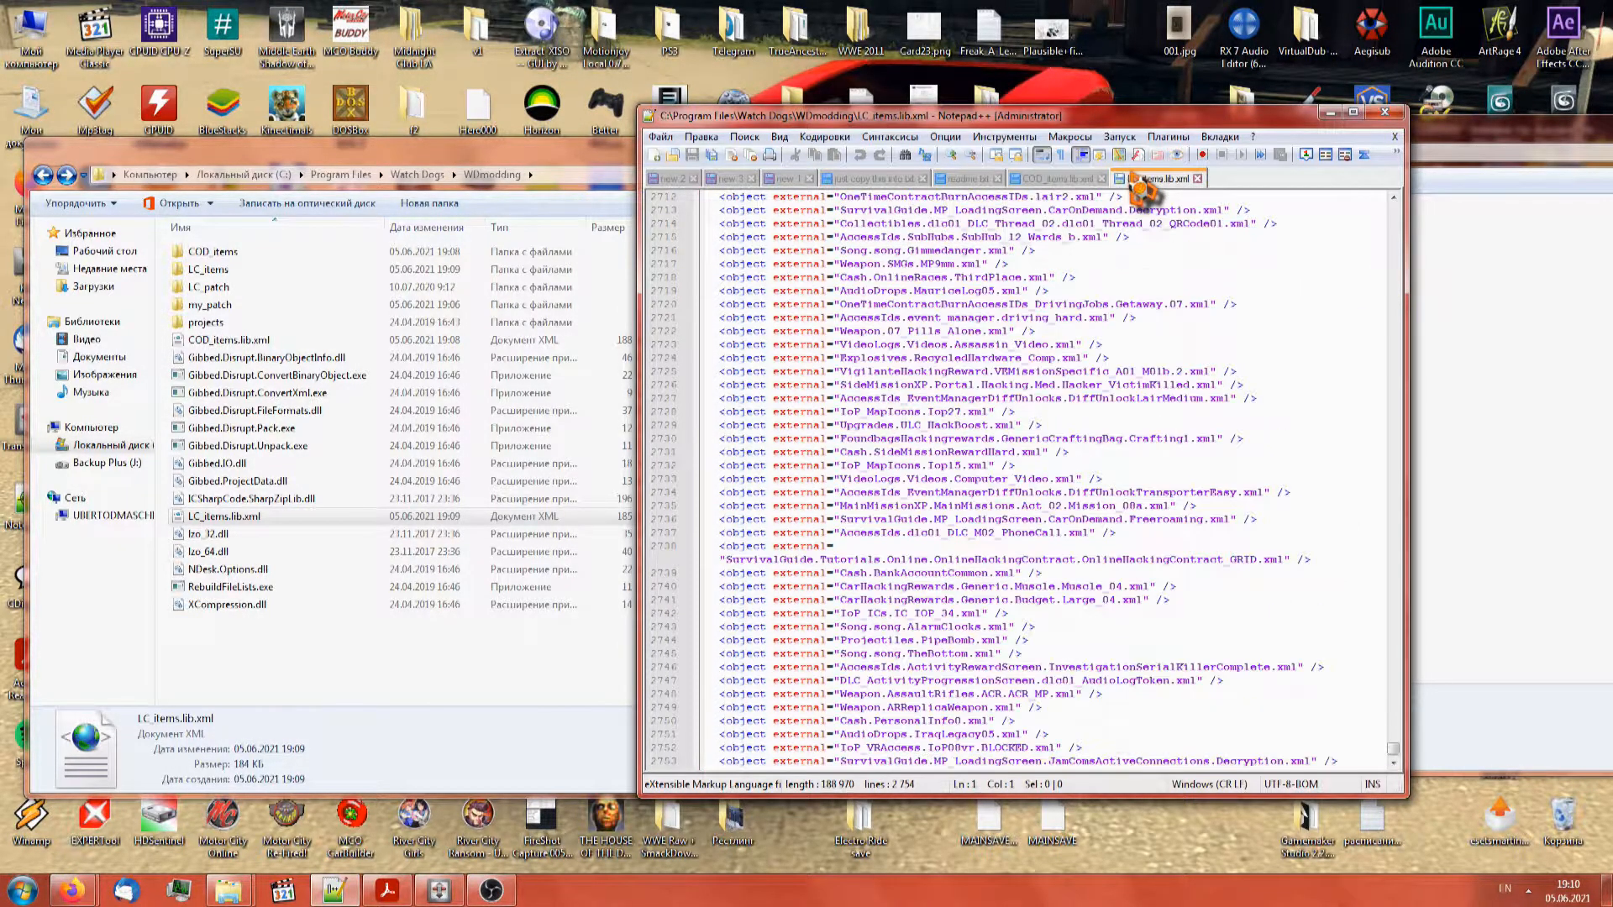
pyautogui.click(1394, 763)
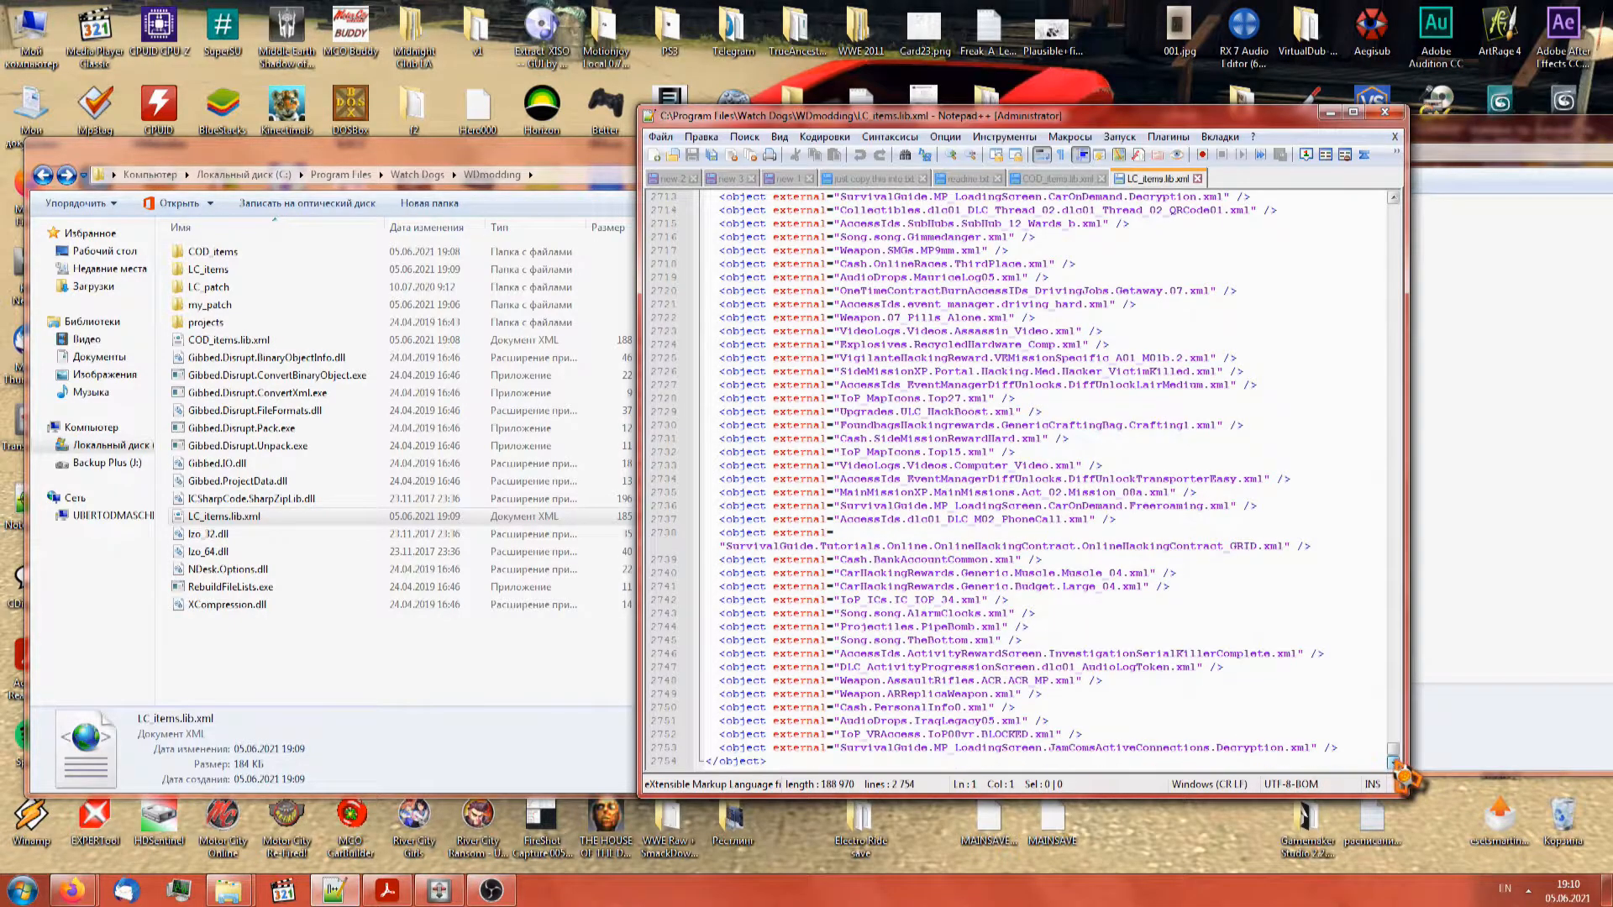
pyautogui.click(966, 747)
pyautogui.click(1078, 180)
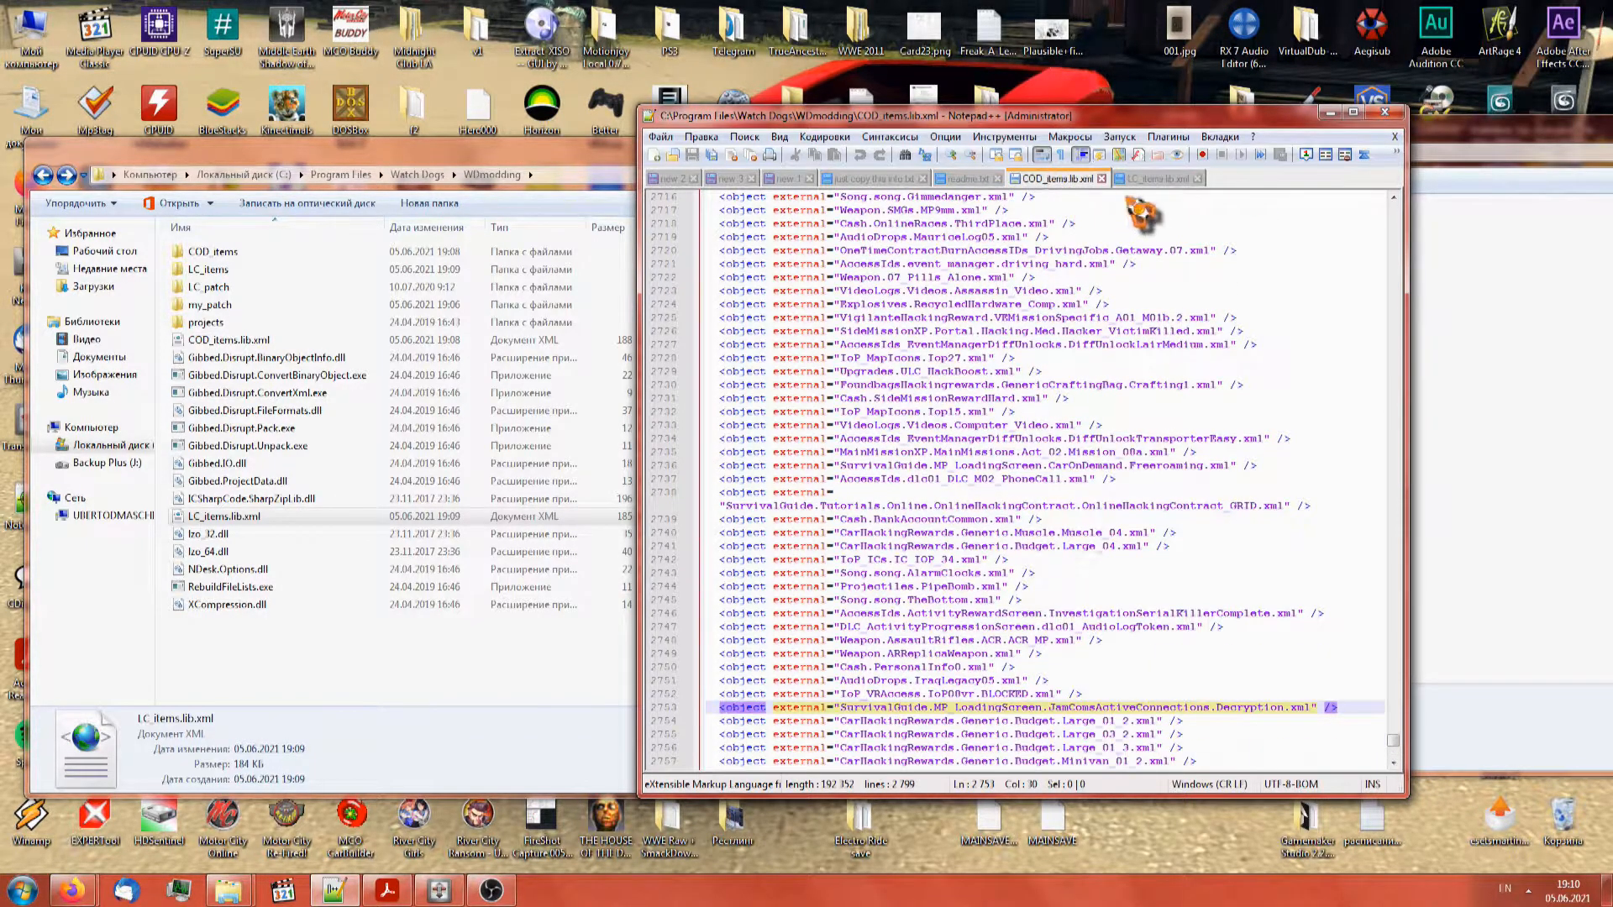
pyautogui.click(1135, 181)
# Examine the first entries of LC_items.lib.xml, the extra entries in COD_items.lib.xml, and the files in the LC_items and COD_items folders
pyautogui.moveTo(1394, 756); pyautogui.dragTo(1384, 219)
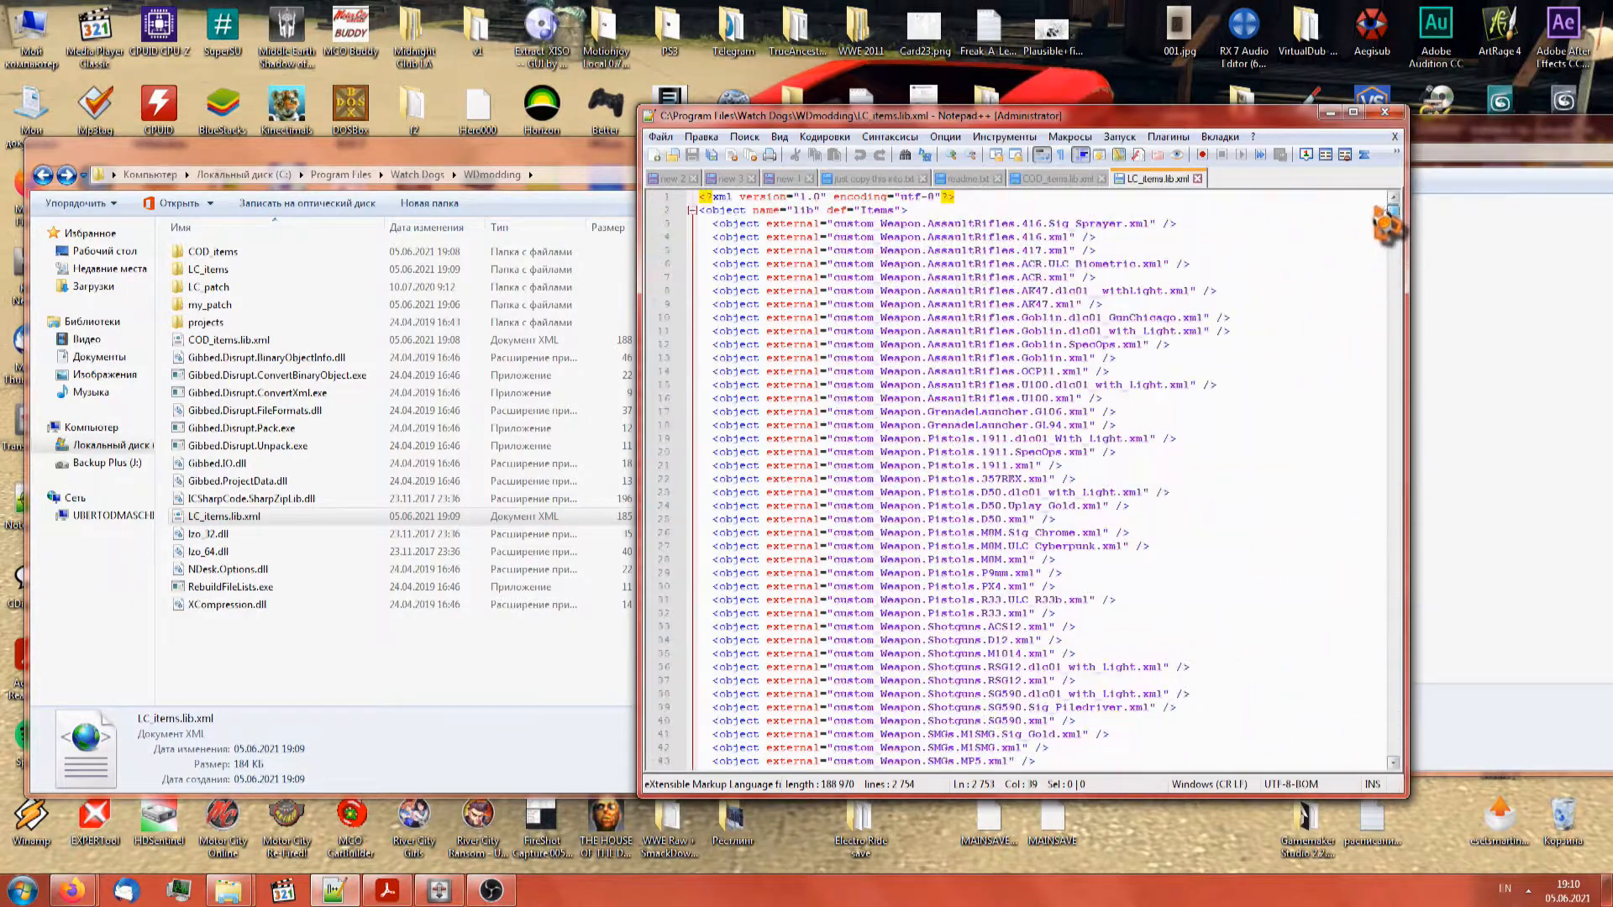
pyautogui.click(899, 223)
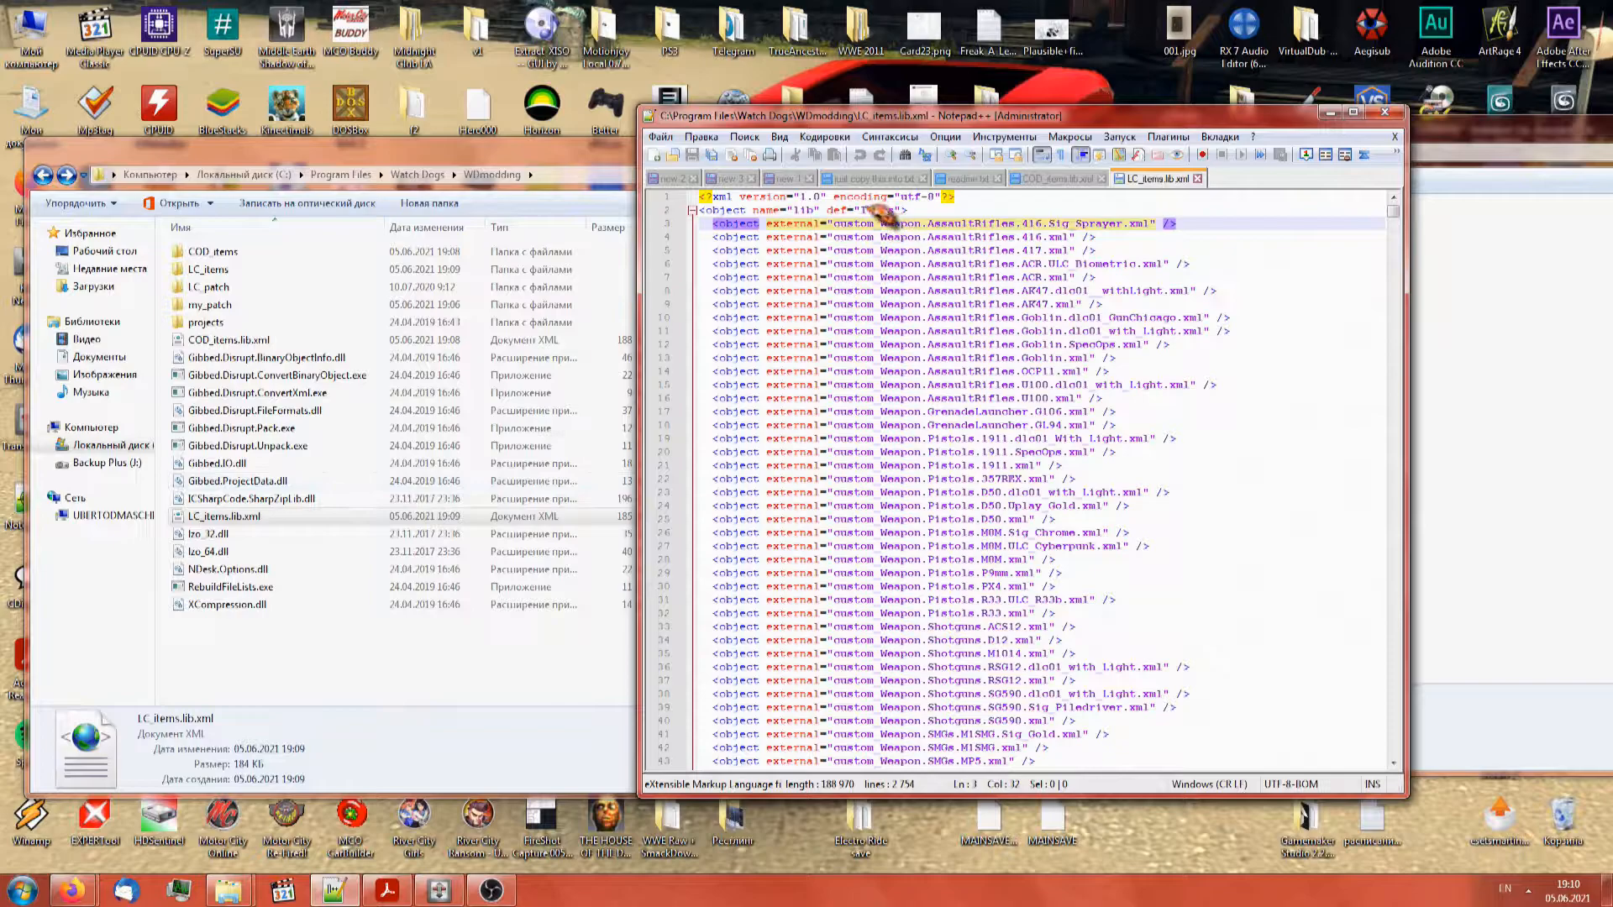
pyautogui.doubleClick(242, 271)
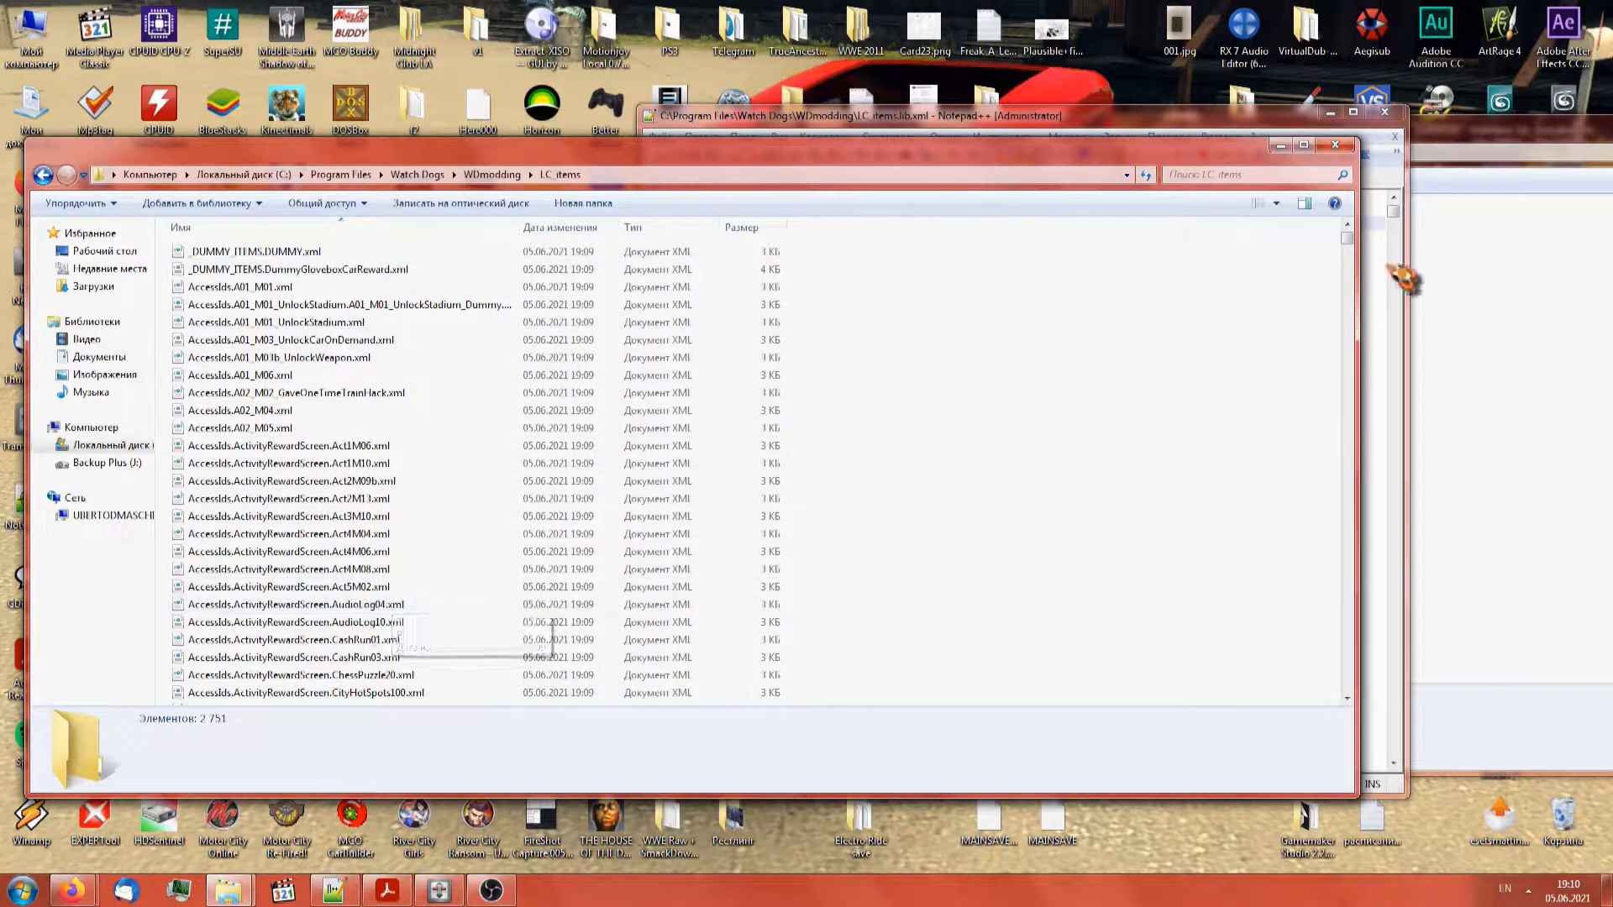
pyautogui.click(1396, 225)
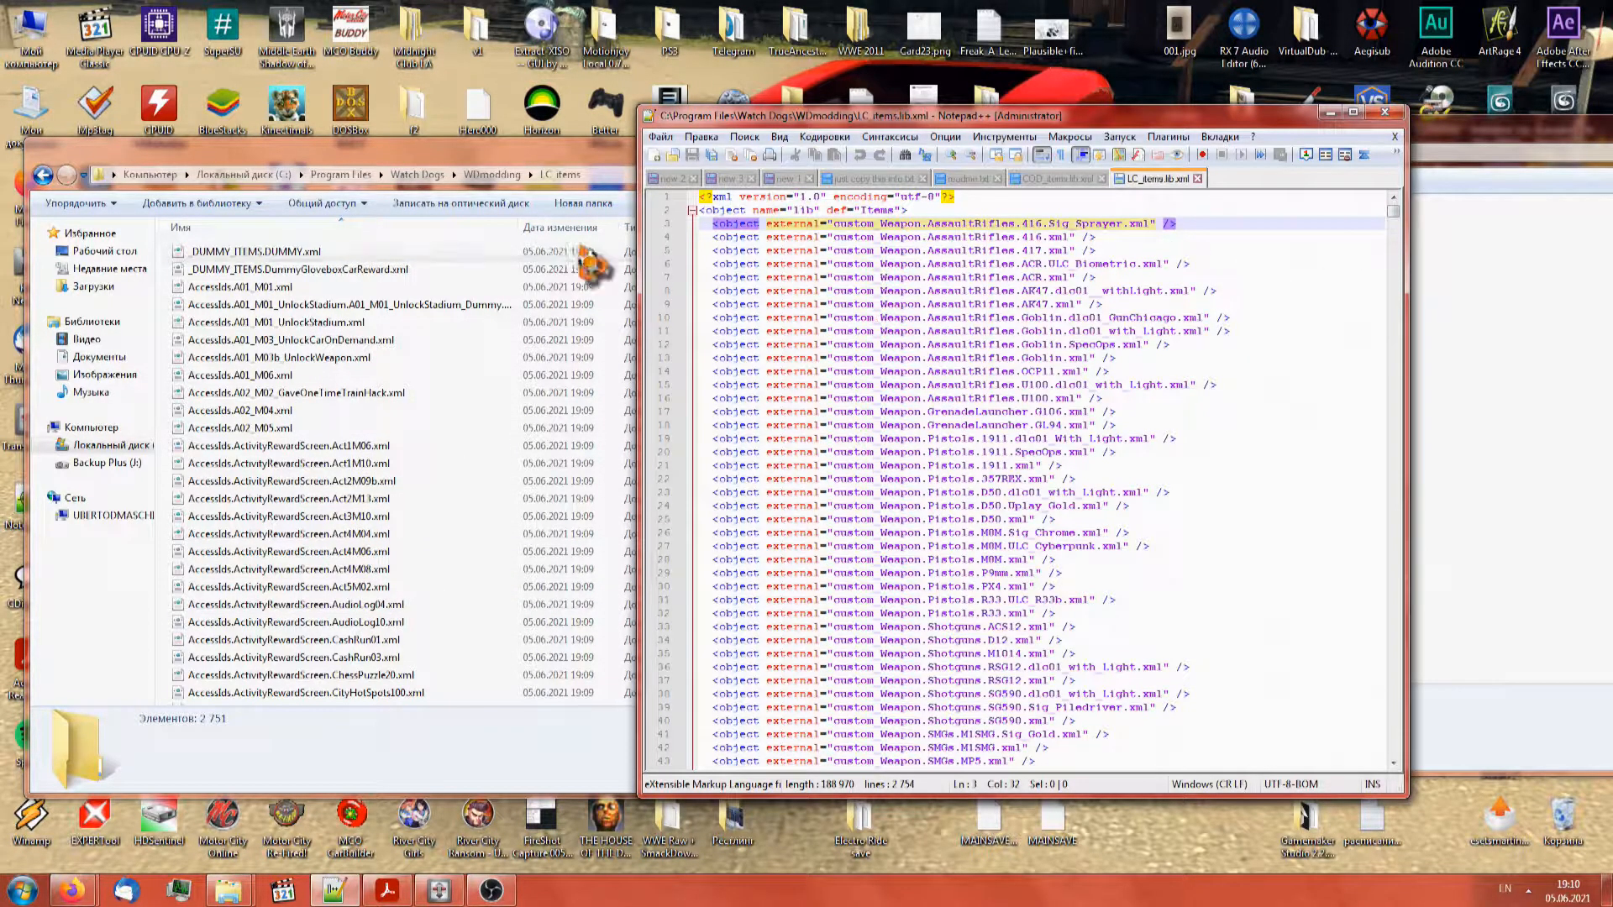
pyautogui.click(44, 177)
pyautogui.click(1397, 408)
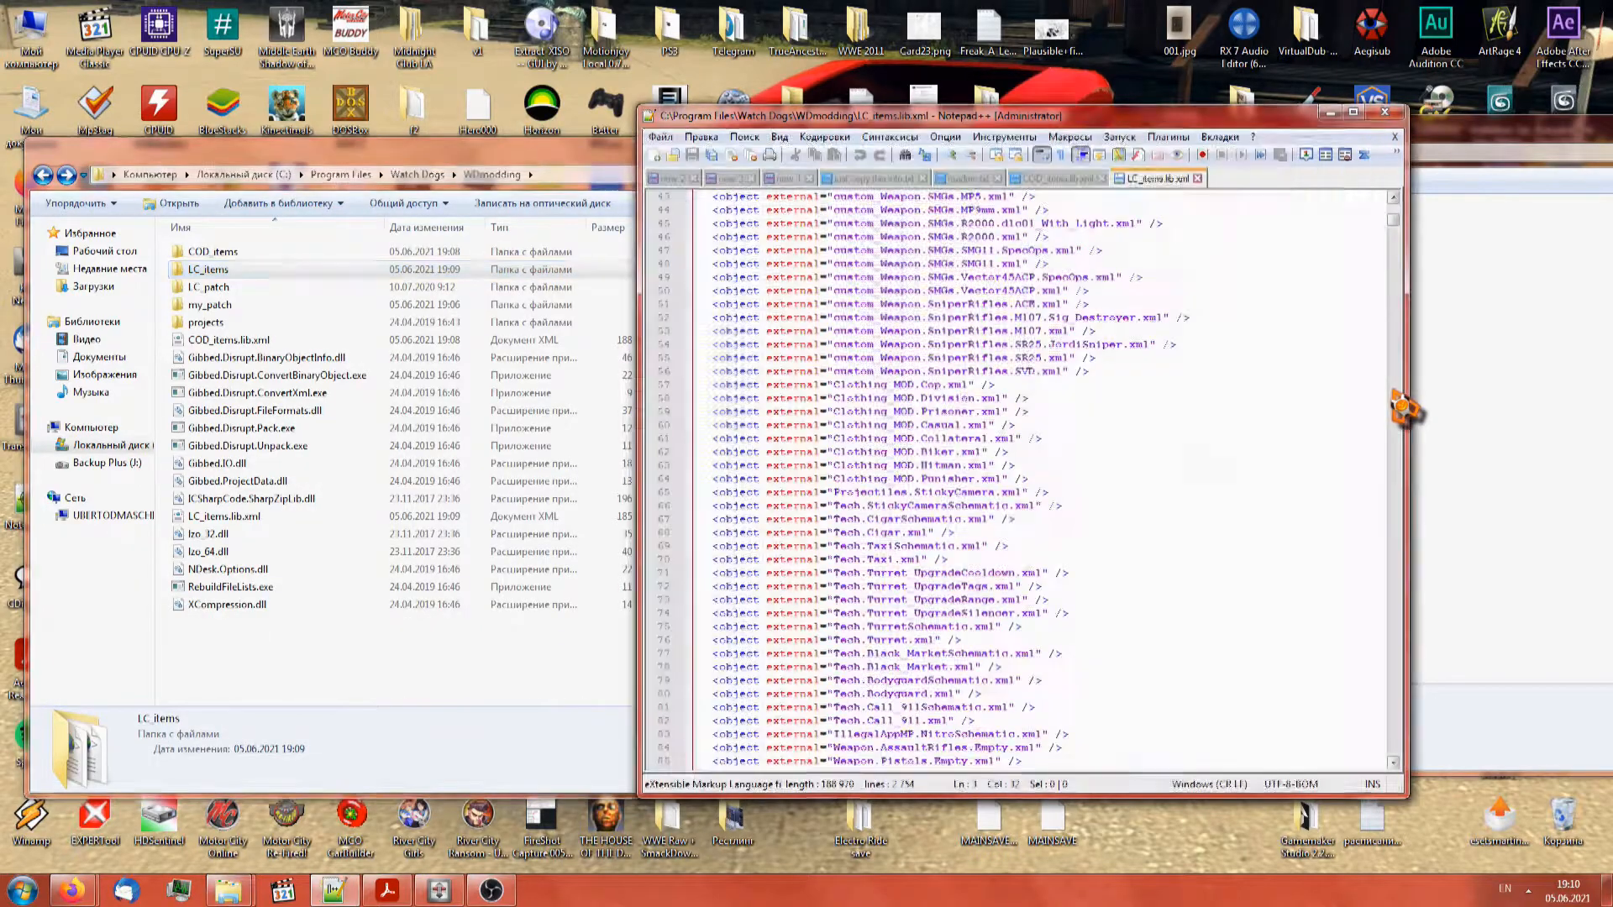
pyautogui.click(1055, 178)
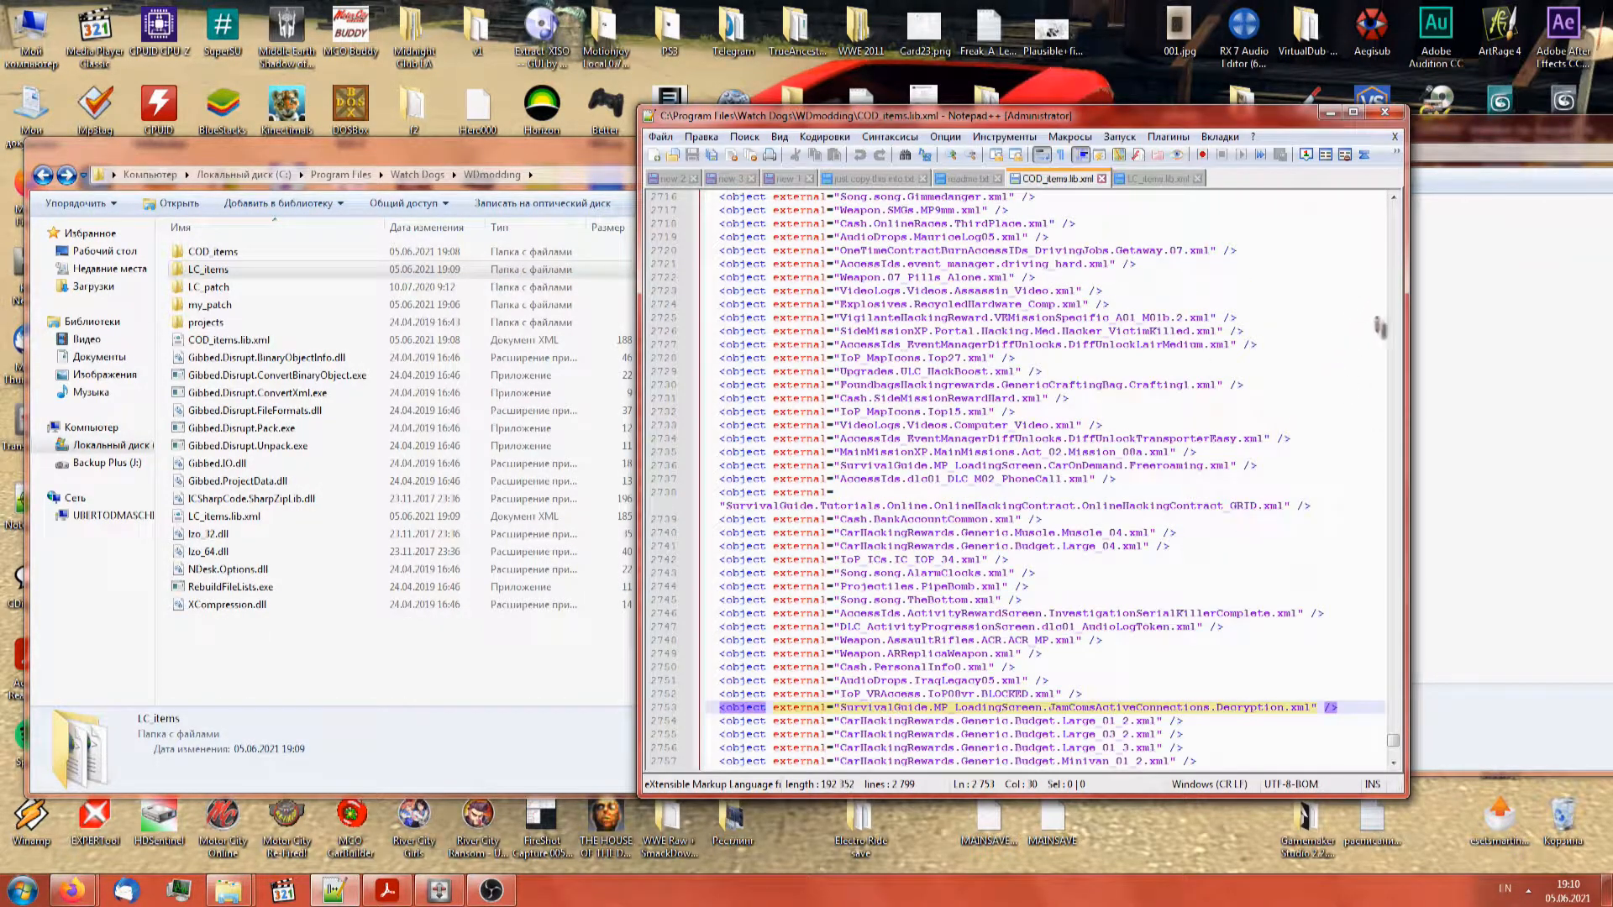
pyautogui.click(1081, 735)
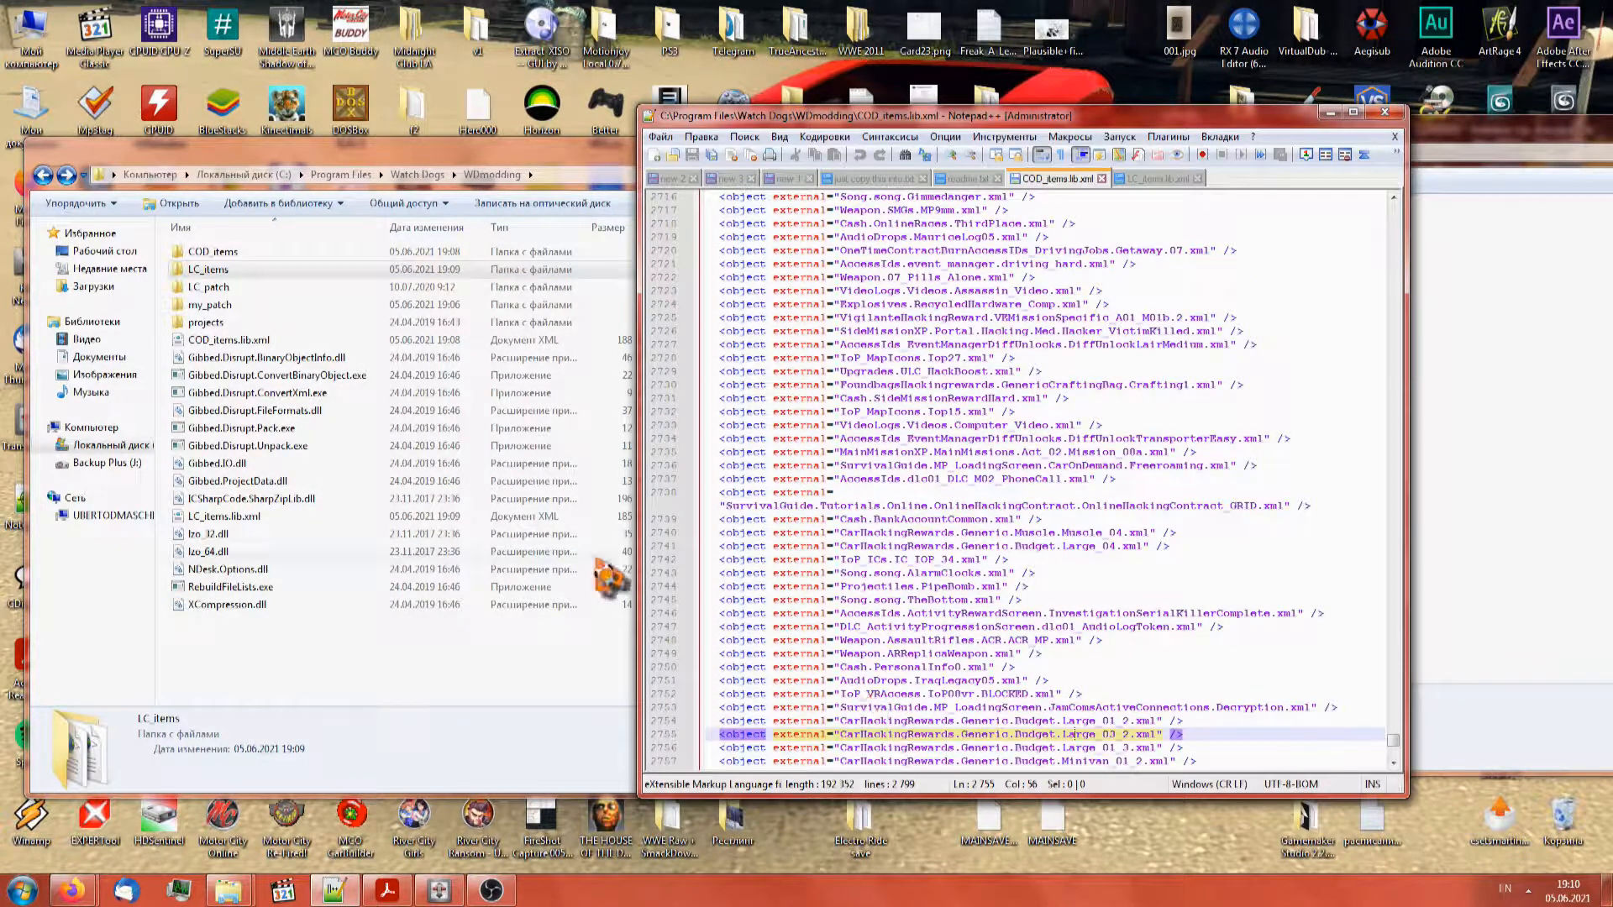
pyautogui.click(262, 273)
pyautogui.doubleClick(252, 251)
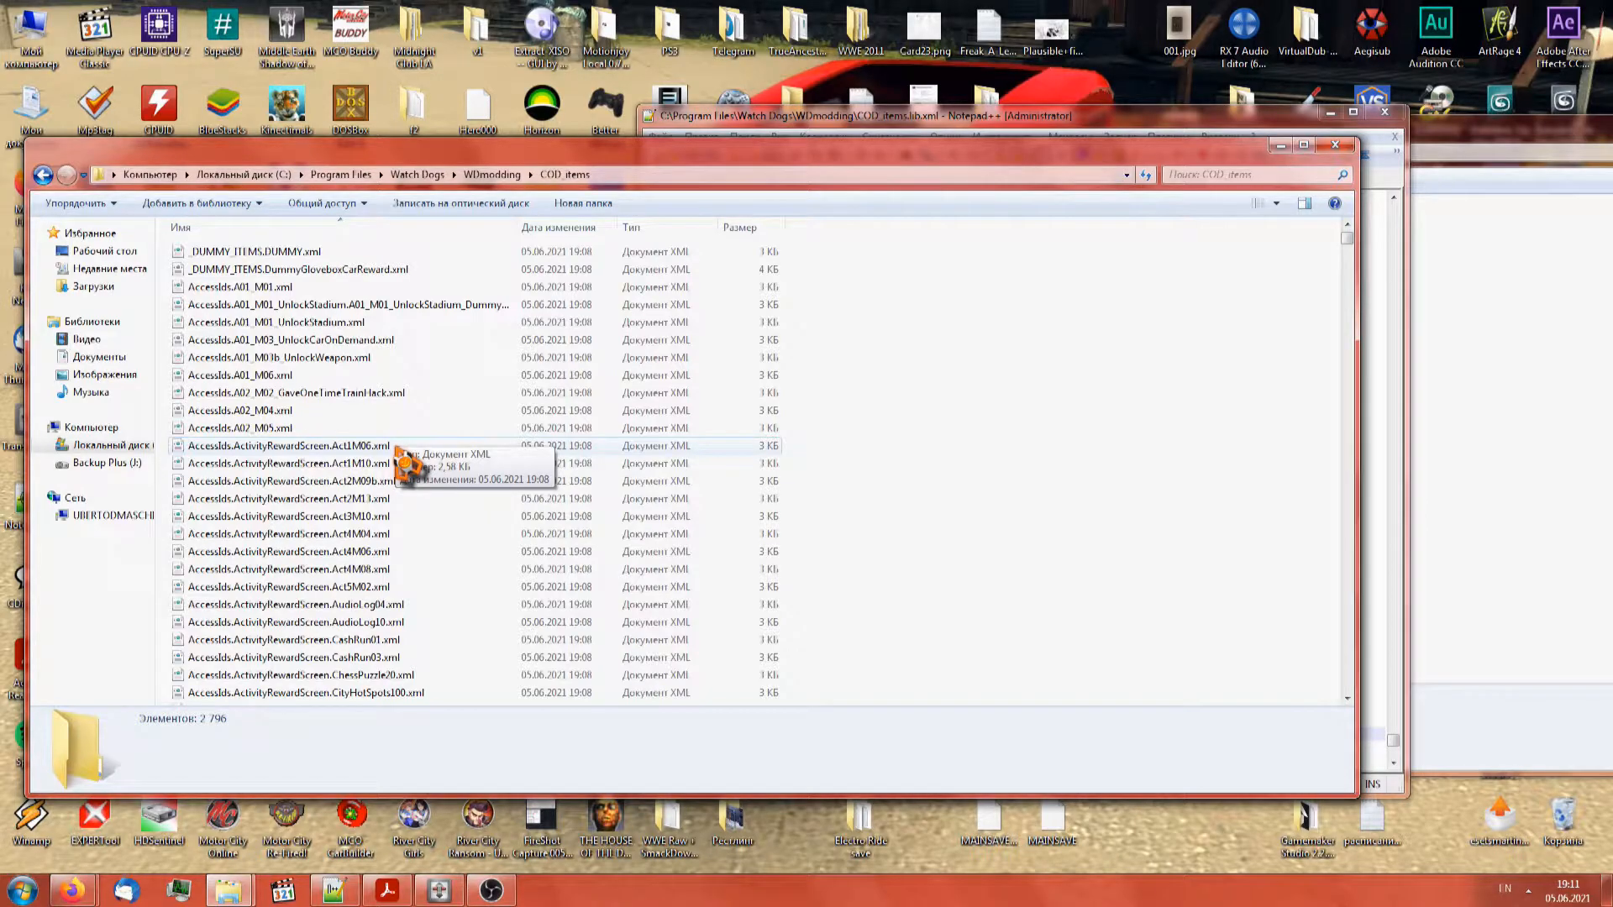
# Open FreeFileSync, dismiss the update notice, view its file comparison methods, and close the program
pyautogui.moveTo(164, 166); pyautogui.dragTo(429, 181)
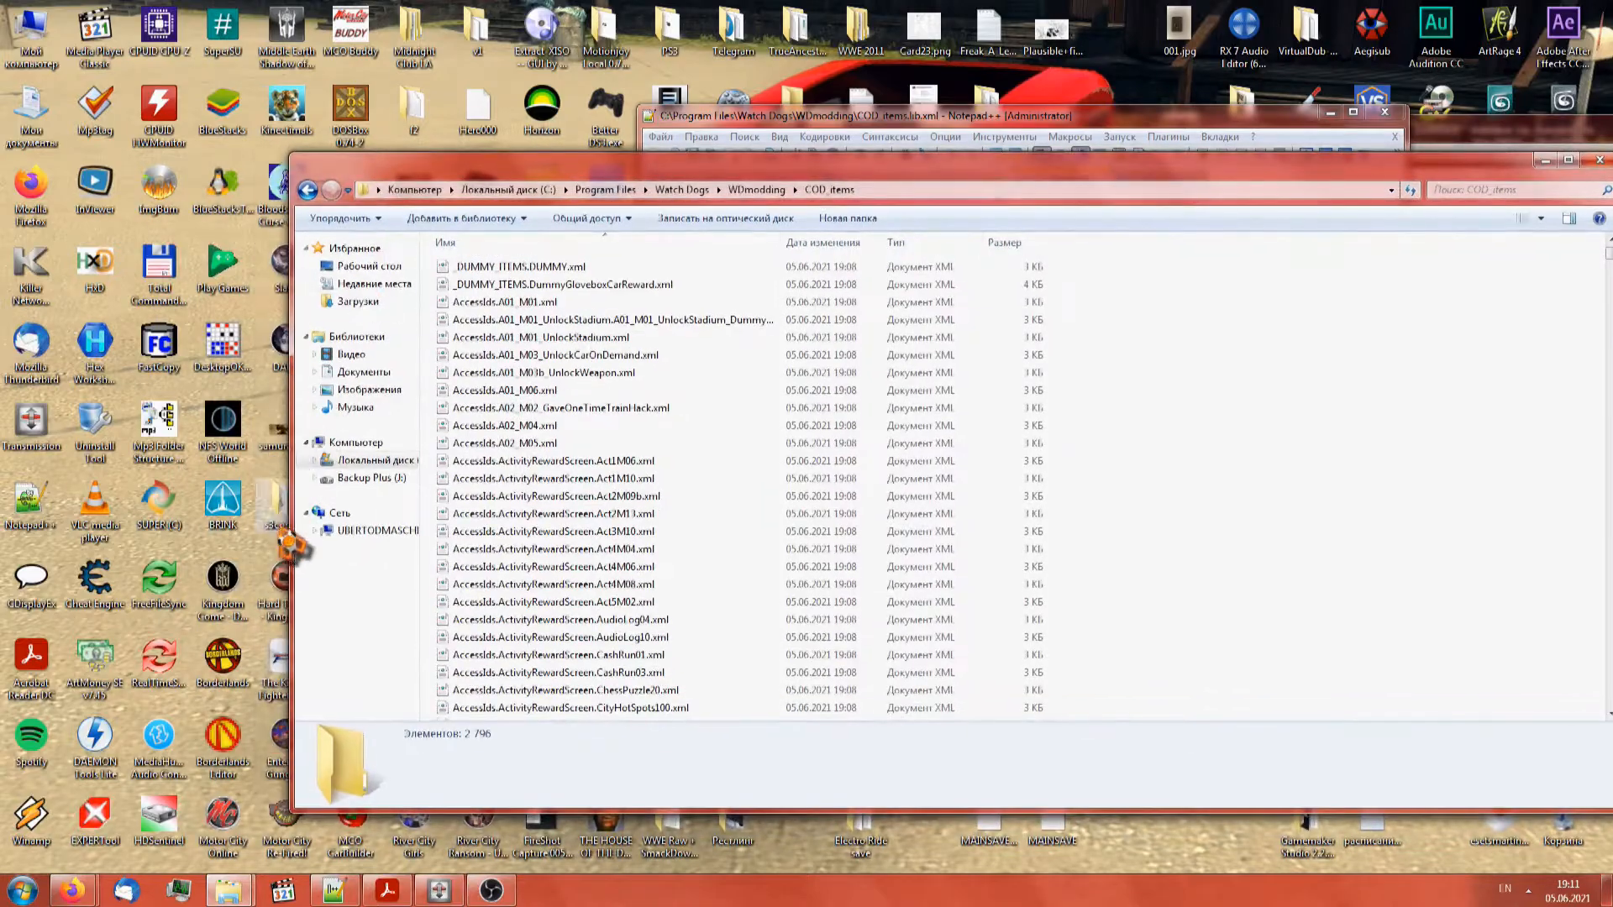
pyautogui.doubleClick(160, 588)
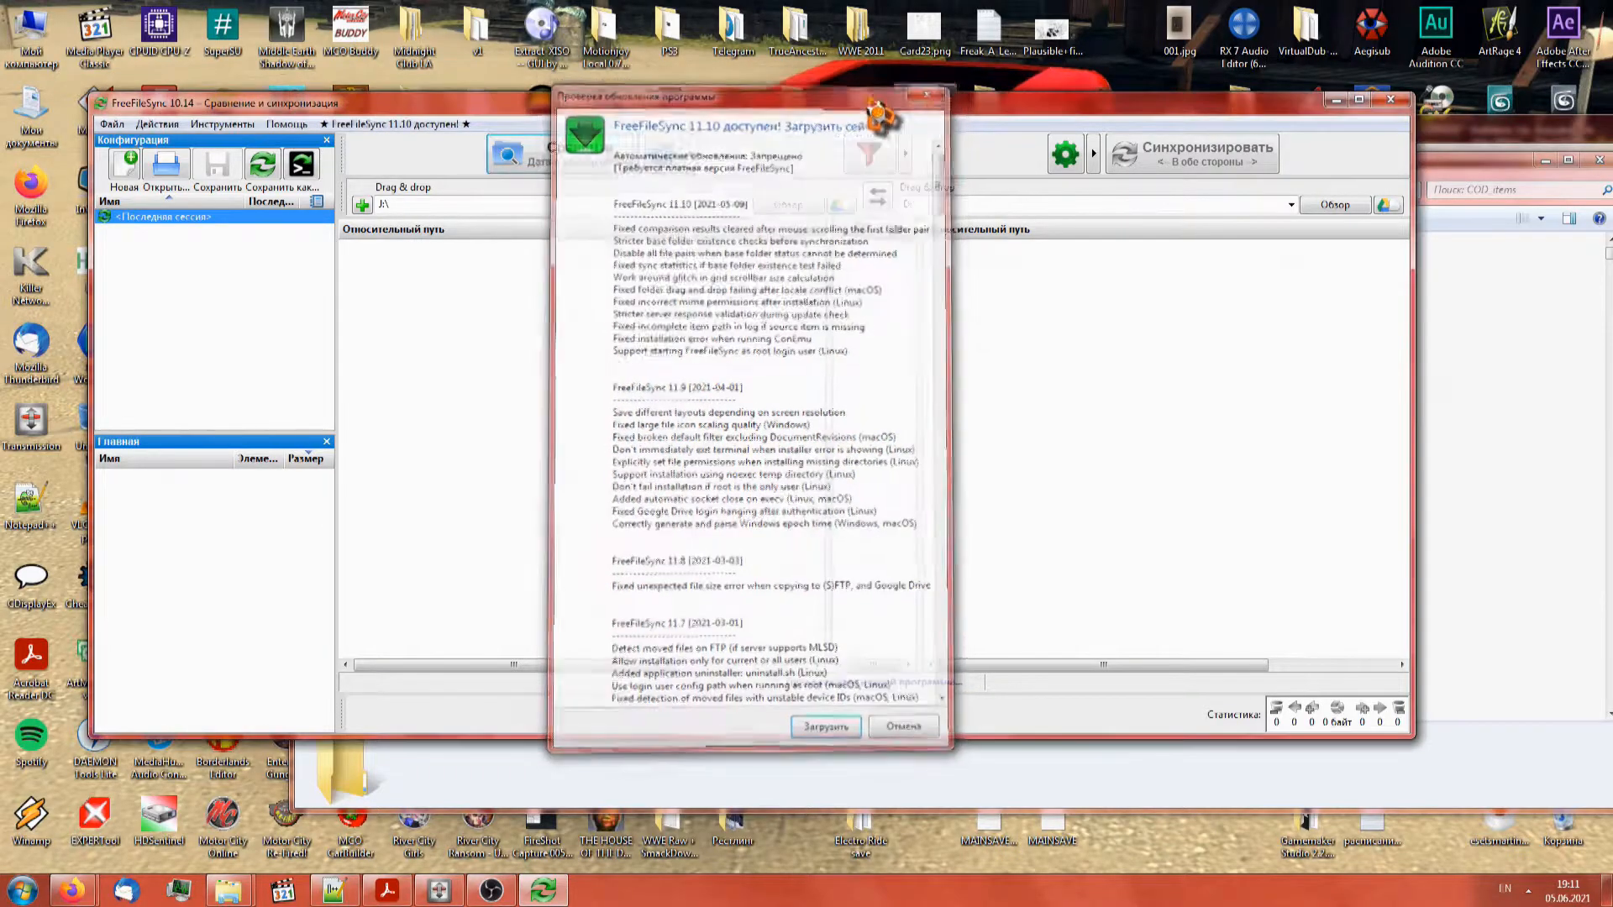
pyautogui.click(924, 94)
pyautogui.click(690, 153)
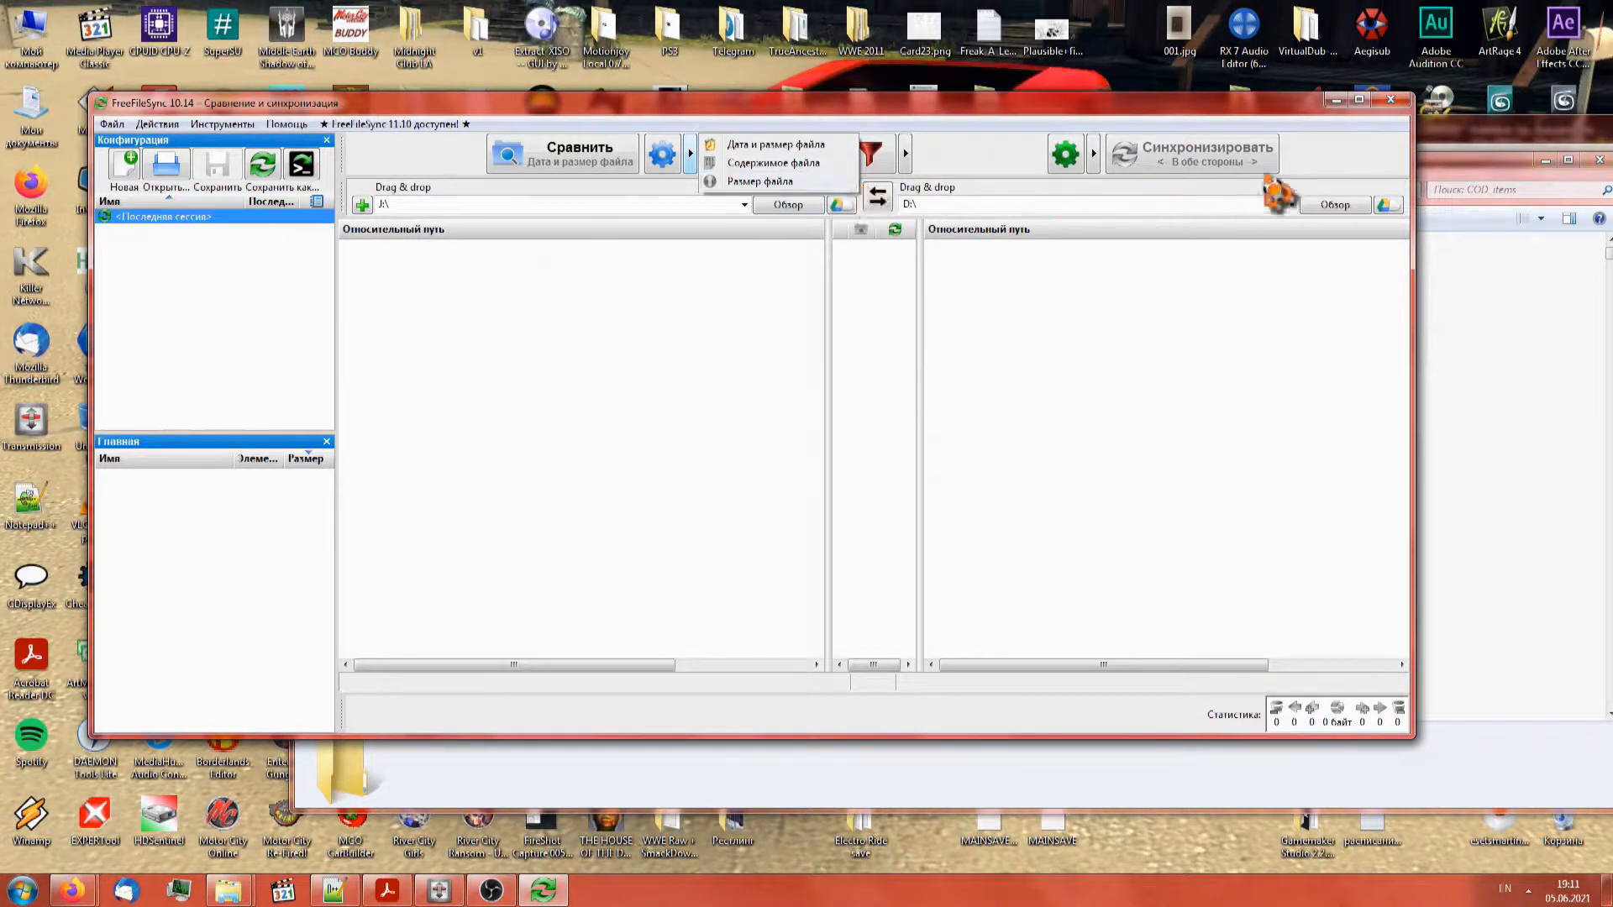
pyautogui.click(672, 252)
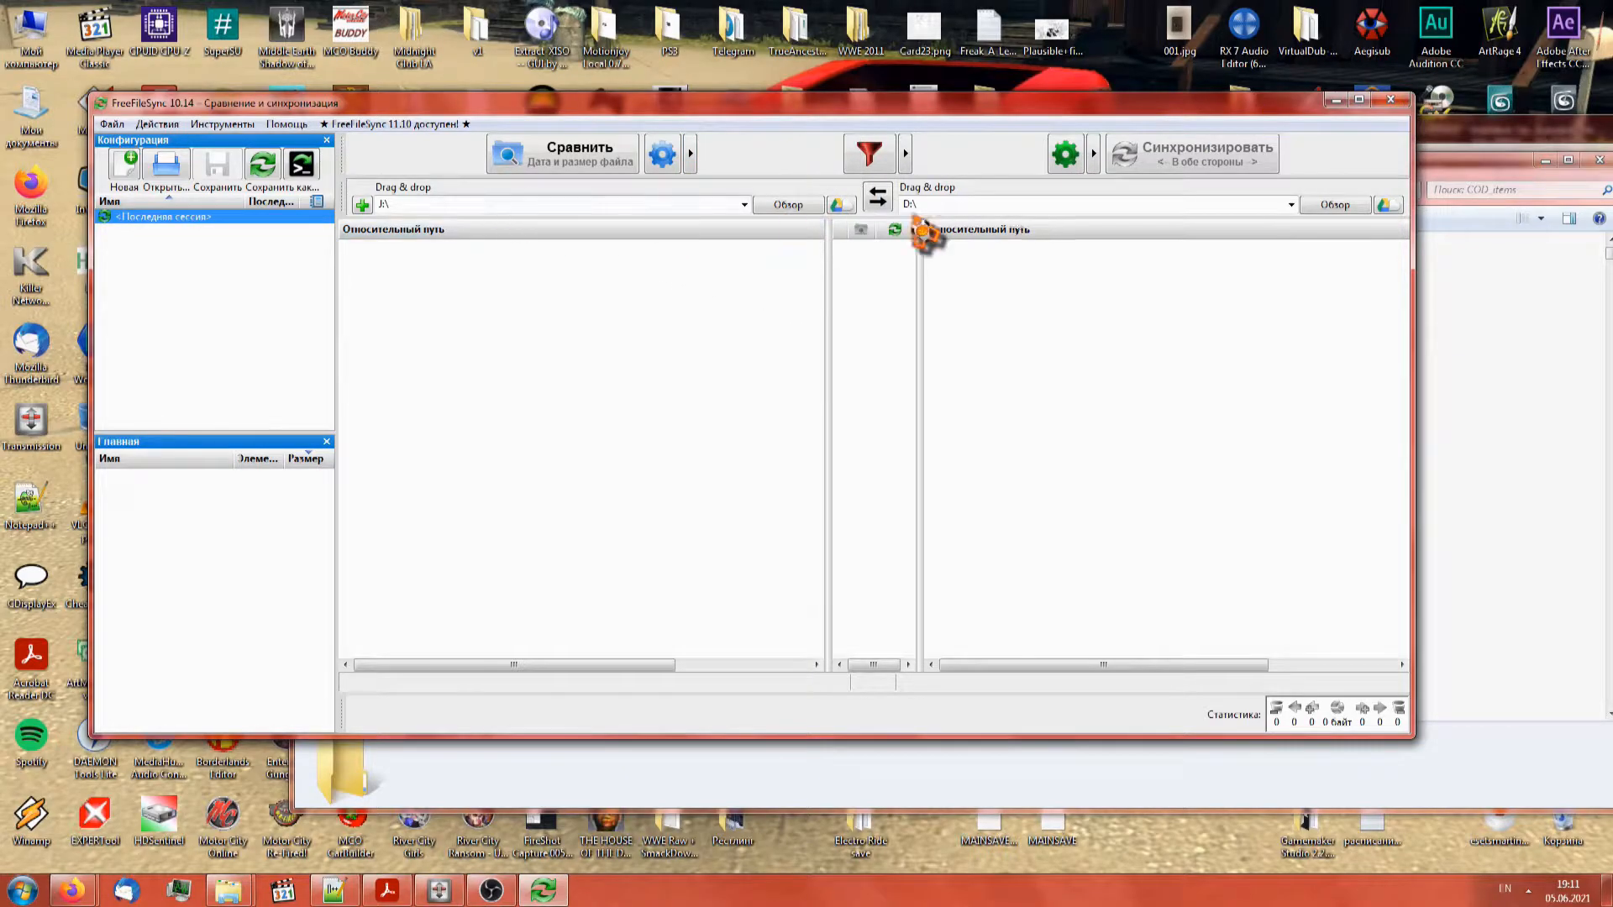
pyautogui.click(1390, 99)
# Open two AccessIds XML files from COD_items in Notepad++, view the Compare plugin's commands, and close both files
pyautogui.moveTo(406, 167); pyautogui.dragTo(273, 242)
pyautogui.click(890, 136)
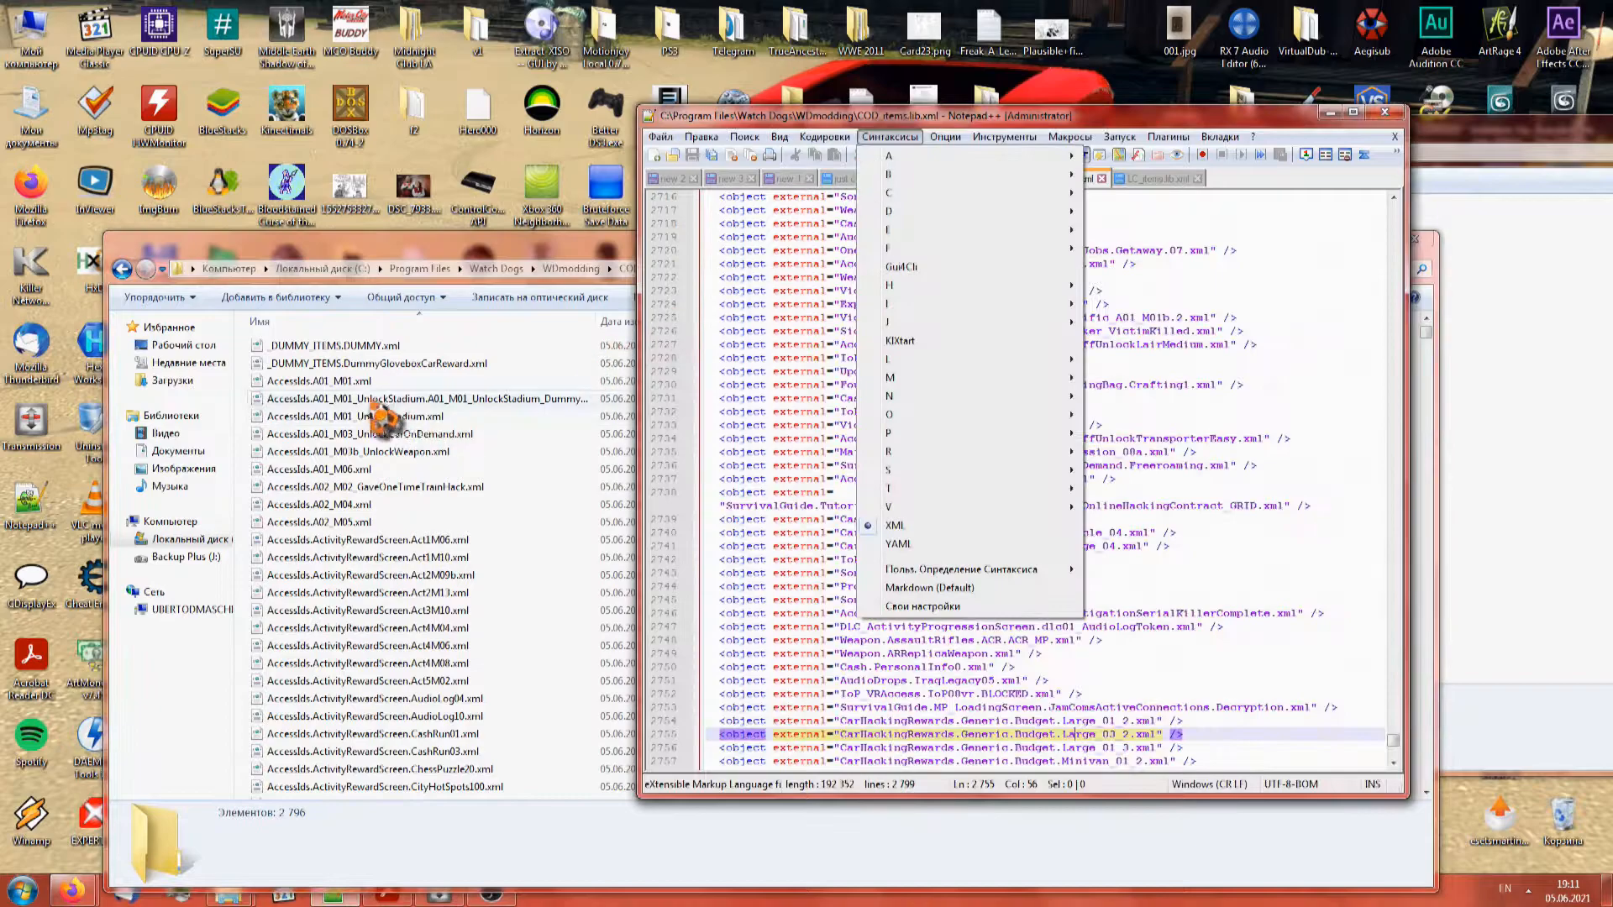
pyautogui.click(353, 399)
pyautogui.moveTo(1146, 223); pyautogui.dragTo(1203, 228)
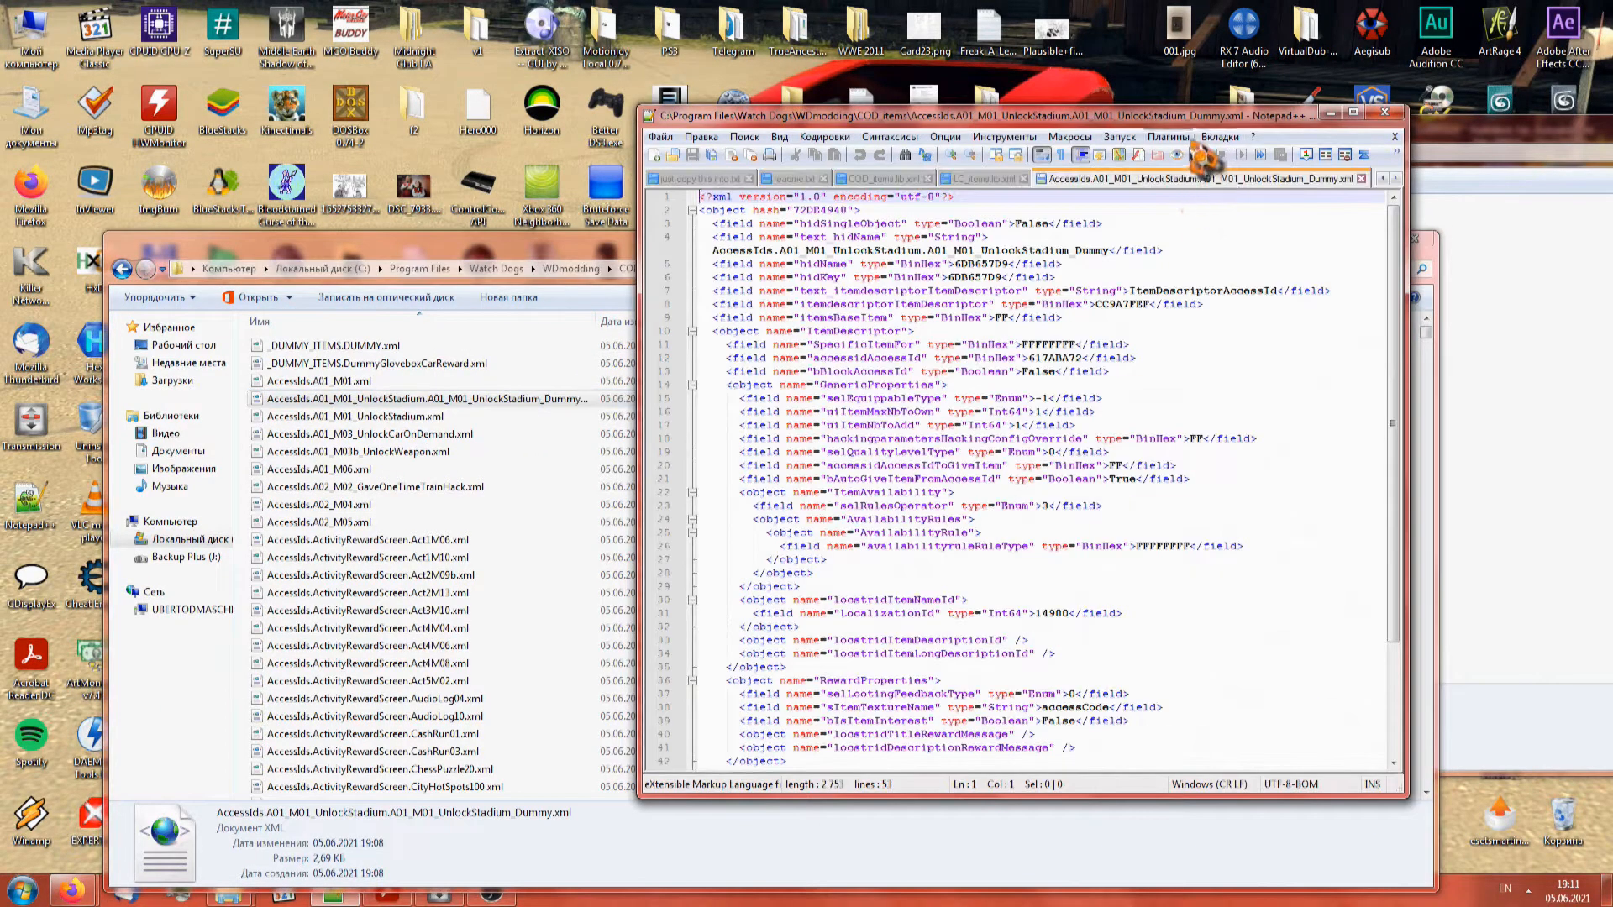
pyautogui.click(1168, 136)
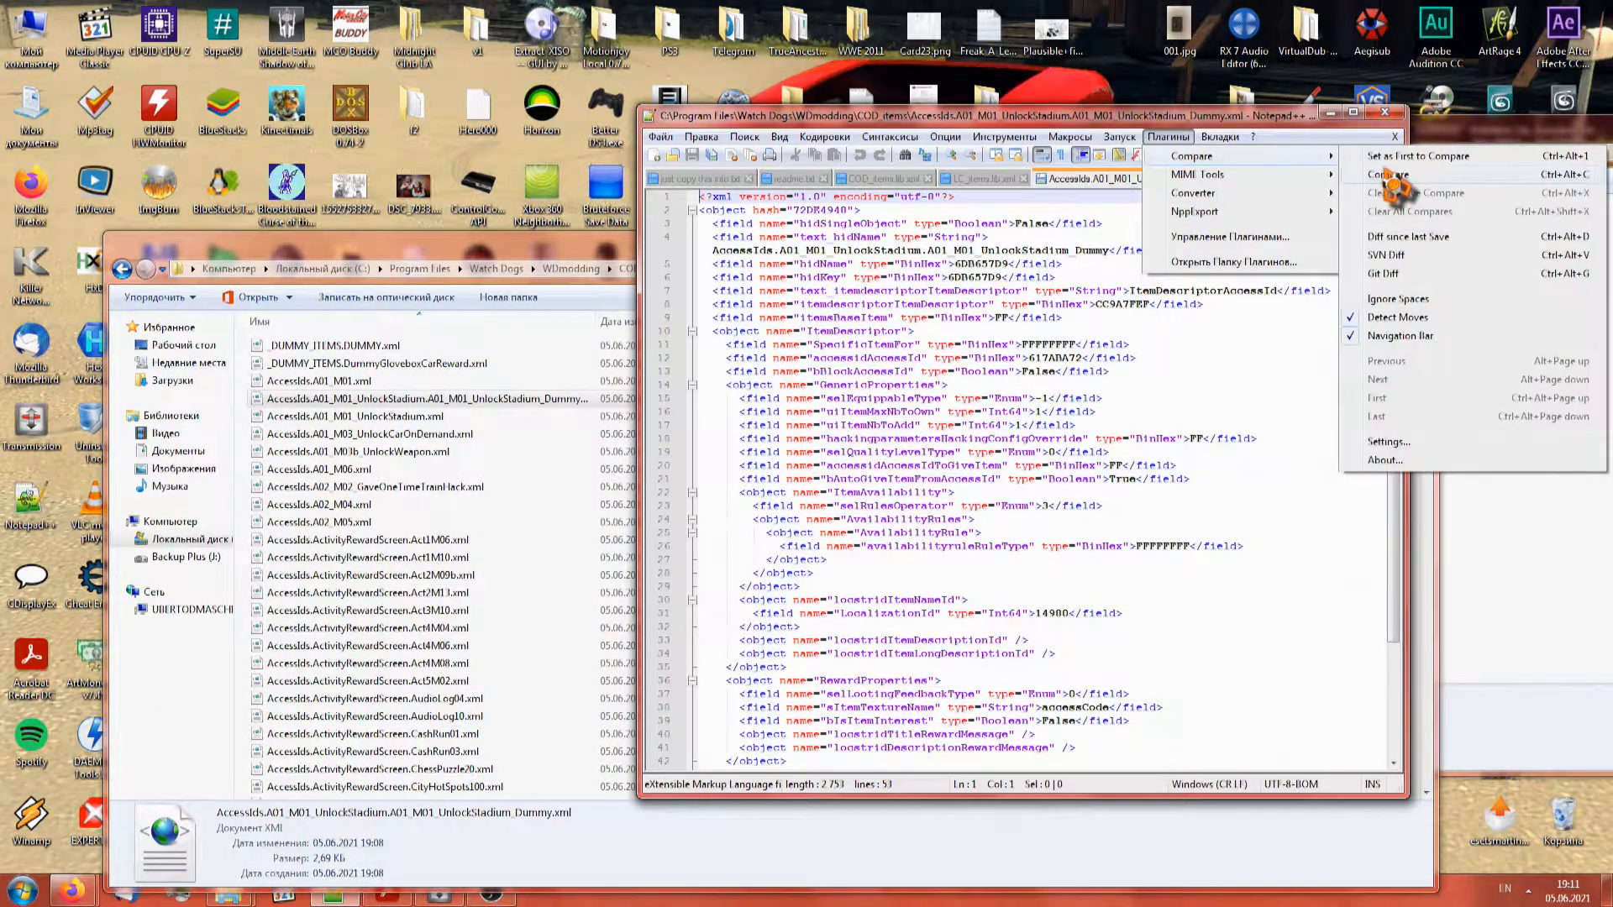
pyautogui.click(357, 399)
pyautogui.moveTo(351, 385); pyautogui.dragTo(1365, 191)
pyautogui.click(1361, 179)
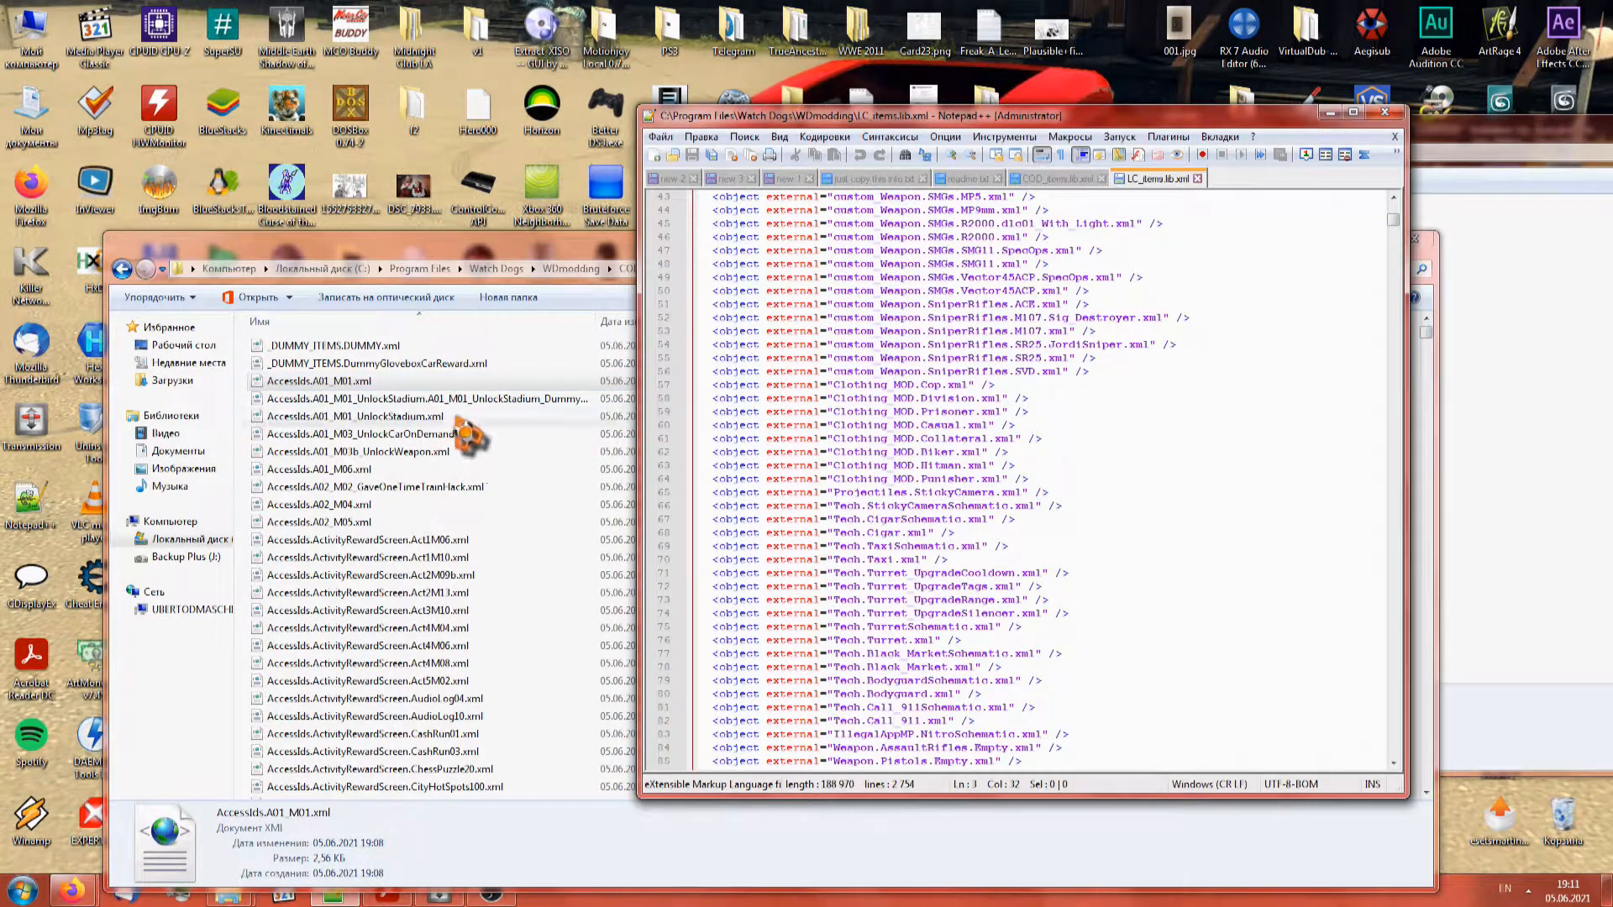
# Review AccessIds.ActivityRewardScreen.Act1M06.xml in Notepad++, and close it together with LC_items.lib.xml and COD_items.lib.xml
pyautogui.moveTo(1096, 434); pyautogui.dragTo(1097, 434)
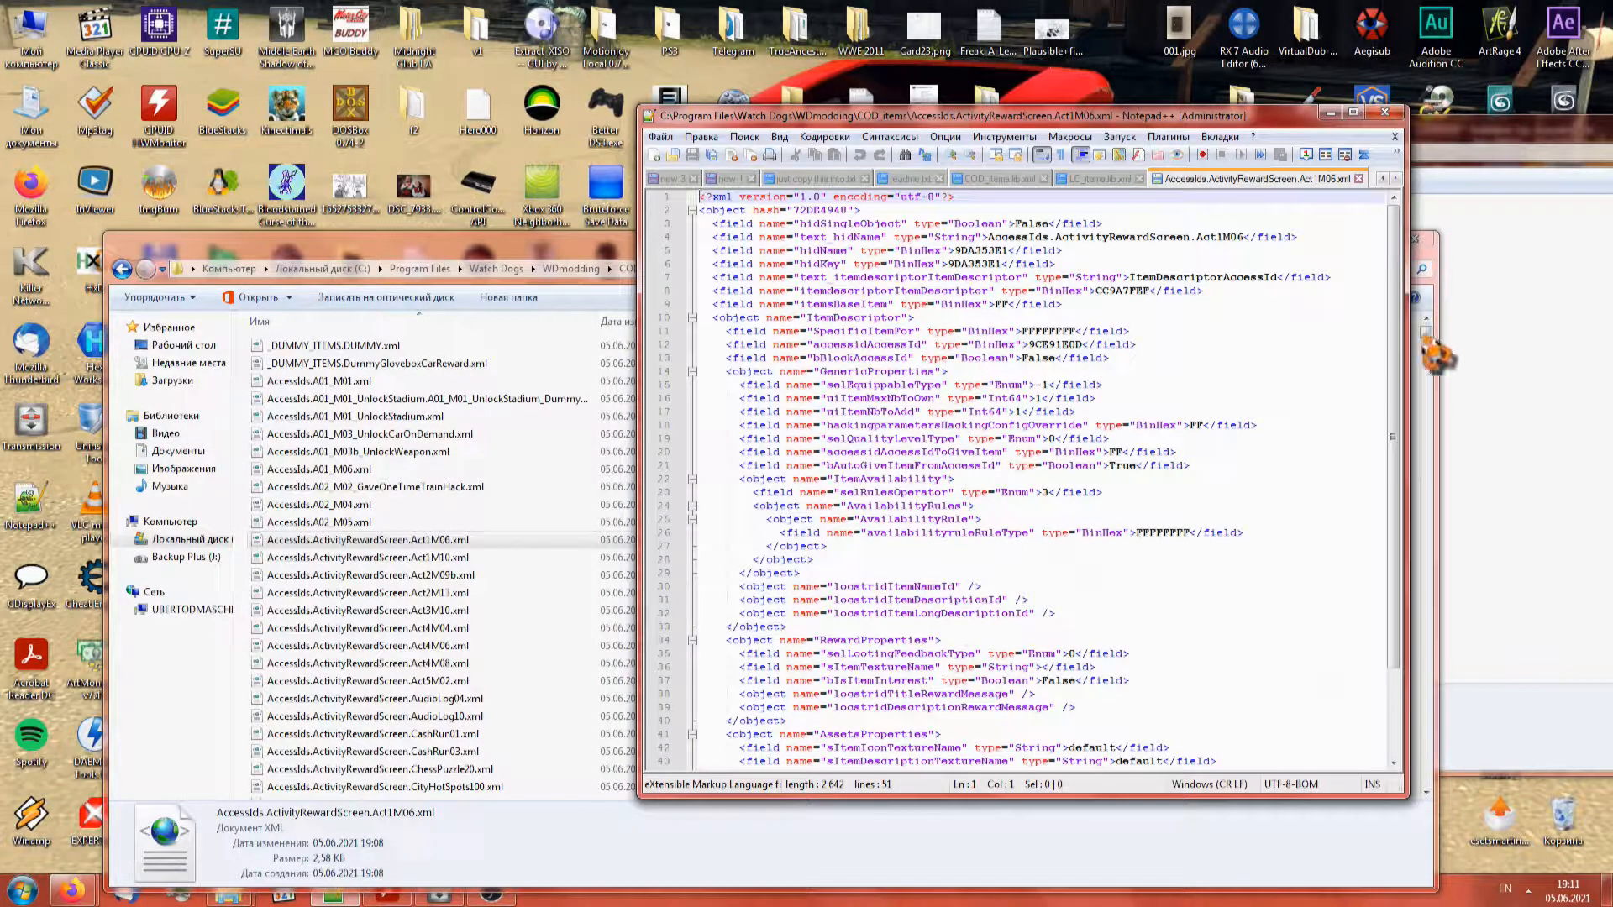
pyautogui.scroll(-3, 972, 414)
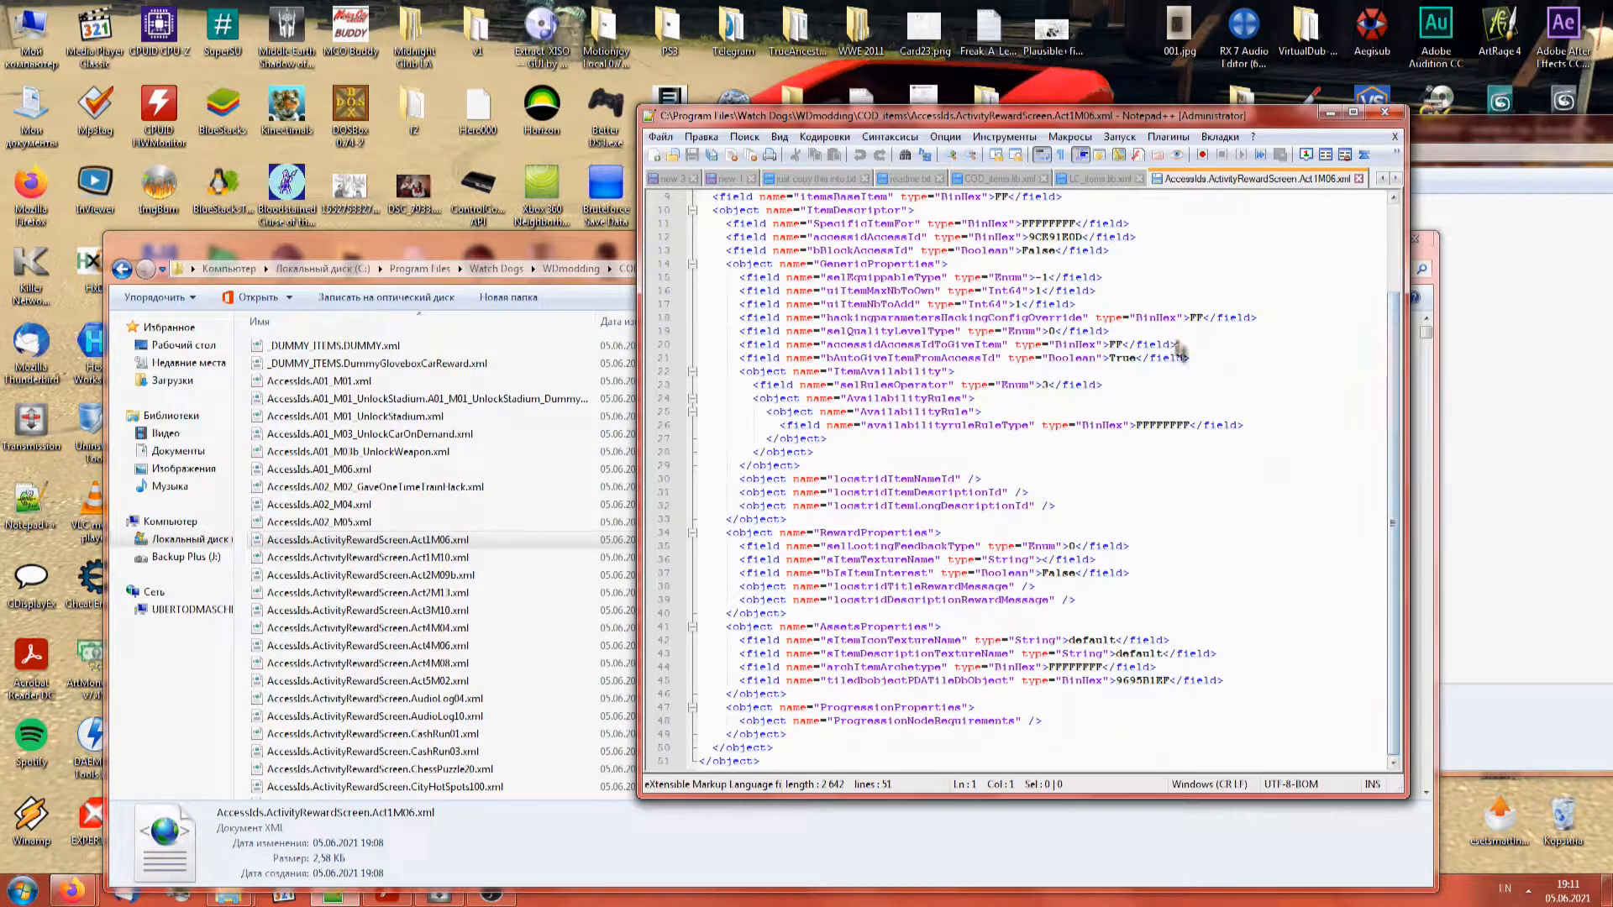
pyautogui.click(1359, 178)
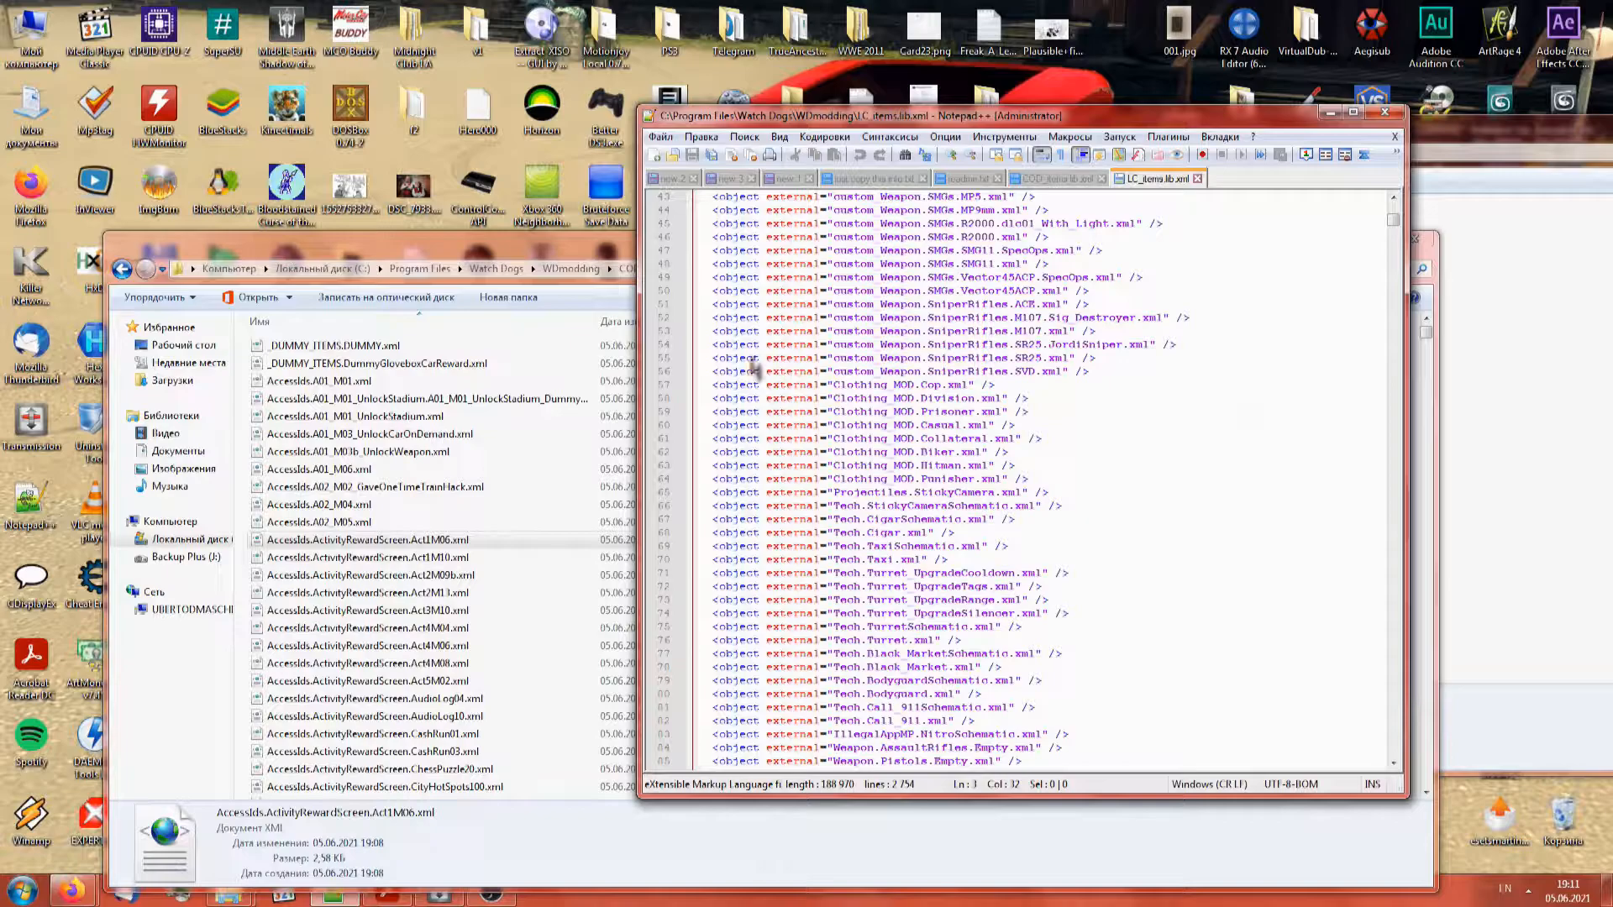
pyautogui.click(1197, 179)
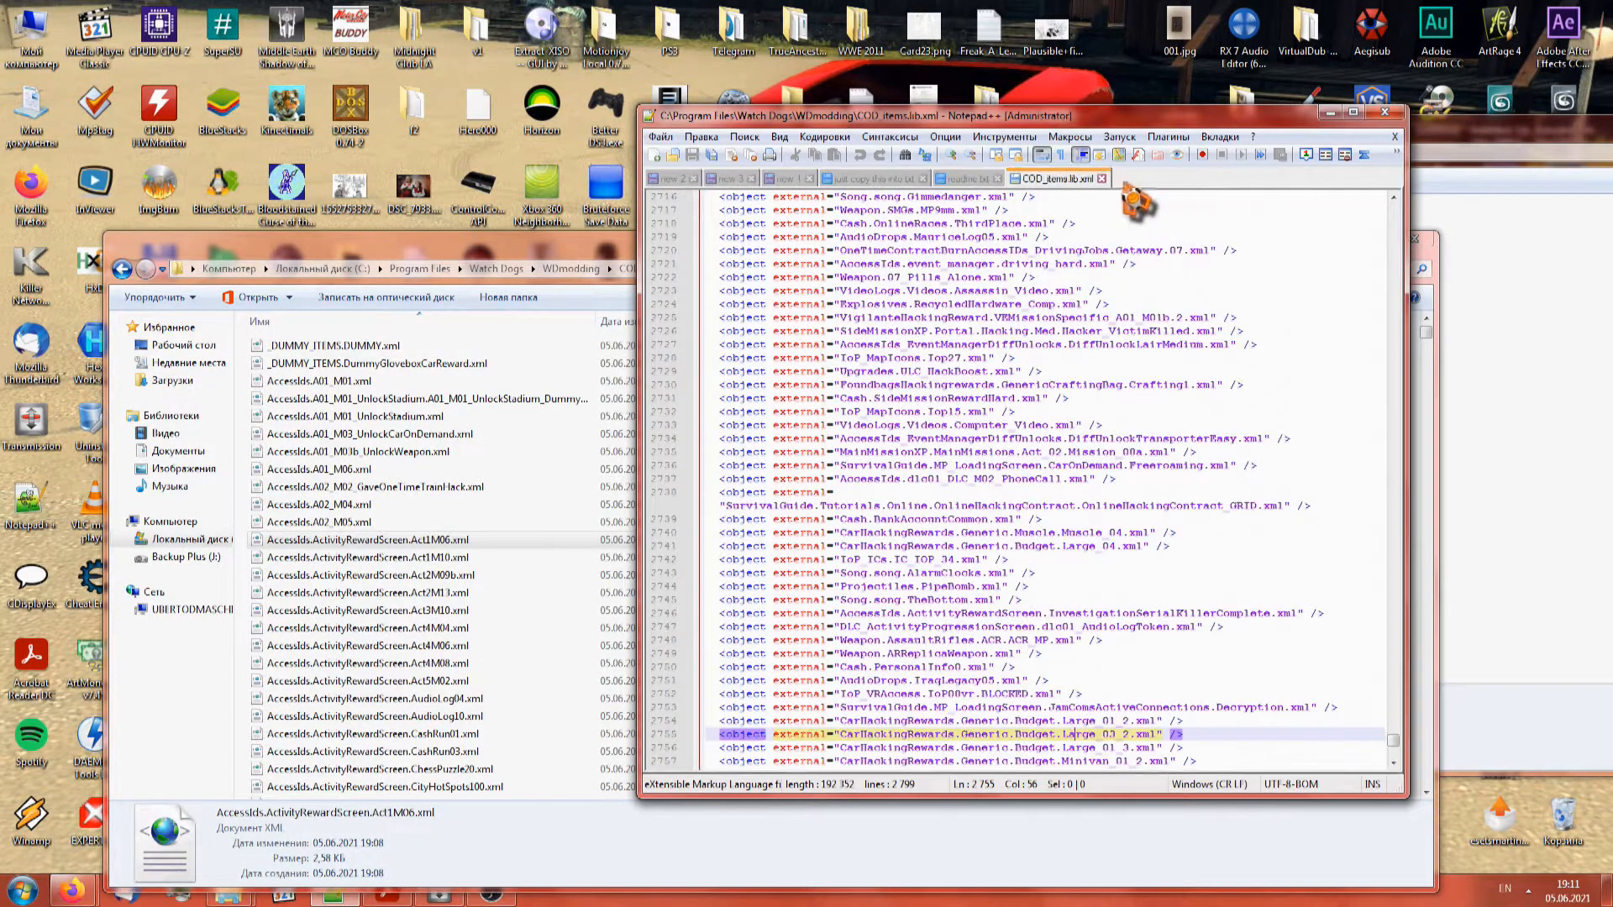
pyautogui.click(1101, 178)
# Browse through the AccessIds files in the COD_items folder
pyautogui.click(584, 452)
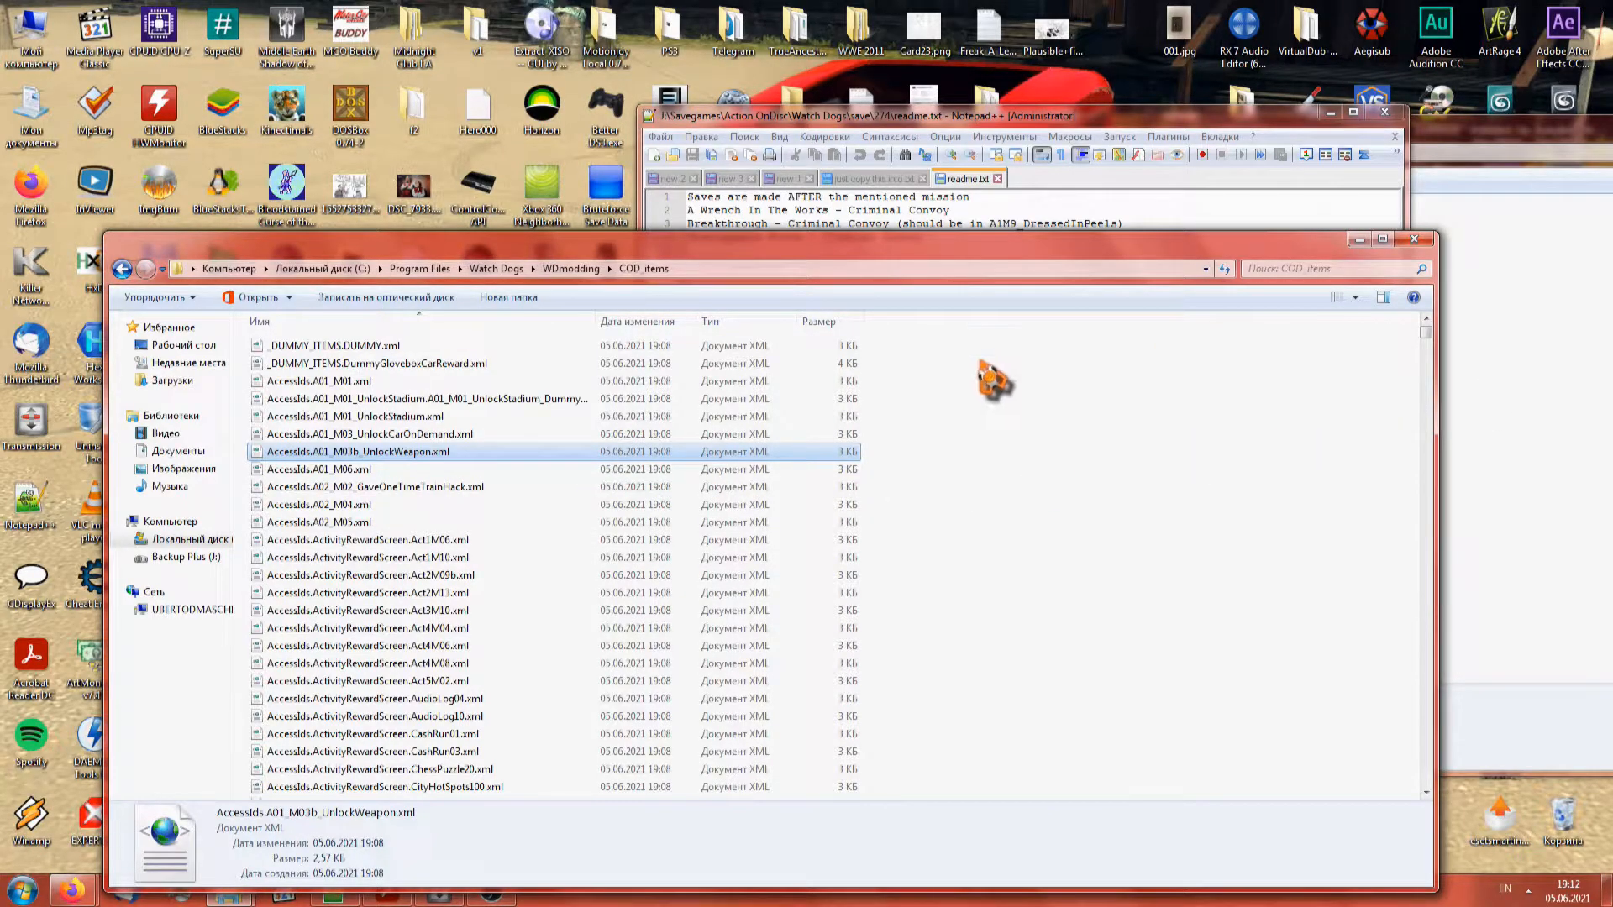
pyautogui.press('Down')
pyautogui.press('Down')
pyautogui.press('Down')
pyautogui.press('Down')
pyautogui.press('Down')
pyautogui.press('Down')
pyautogui.press('Down')
pyautogui.press('Down')
pyautogui.press('Down')
pyautogui.press('Down')
pyautogui.press('Down')
pyautogui.press('Down')
pyautogui.press('Down')
pyautogui.press('Down')
pyautogui.press('Down')
pyautogui.press('Down')
pyautogui.press('Down')
pyautogui.press('Down')
pyautogui.press('Down')
pyautogui.press('Down')
pyautogui.press('Down')
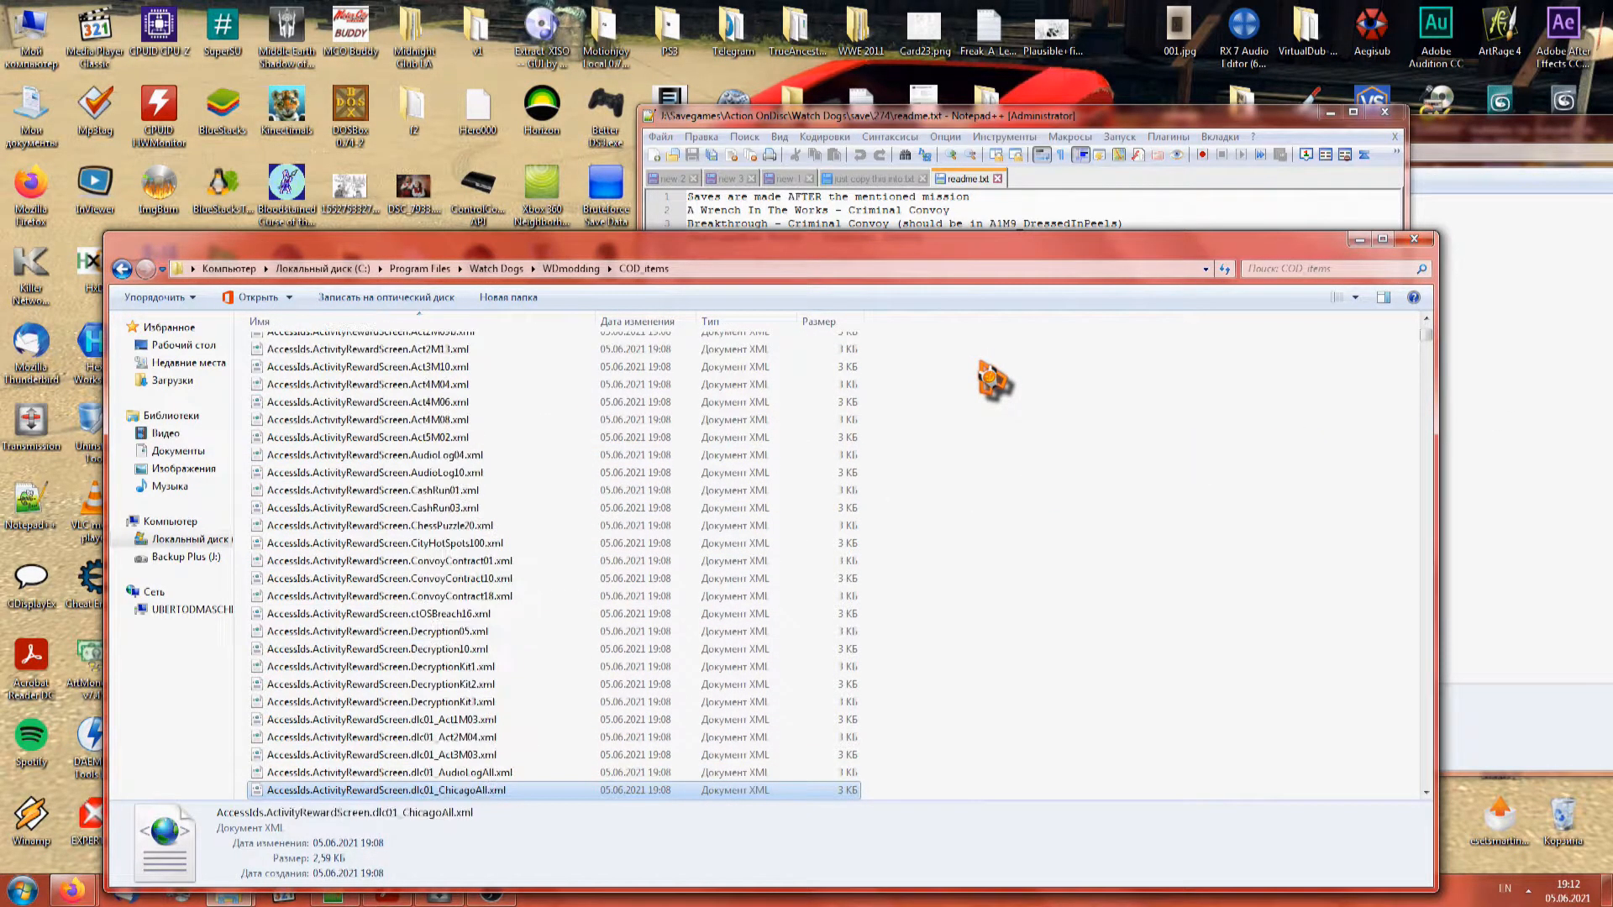
pyautogui.moveTo(1438, 346); pyautogui.dragTo(1366, 439)
# Select all CarHackingRewards.Generic files in COD_items, from CarHackingRewards.Generic.Agile.Agile_01.xml to CarHackingRewards.Generic.xml
pyautogui.write('car')
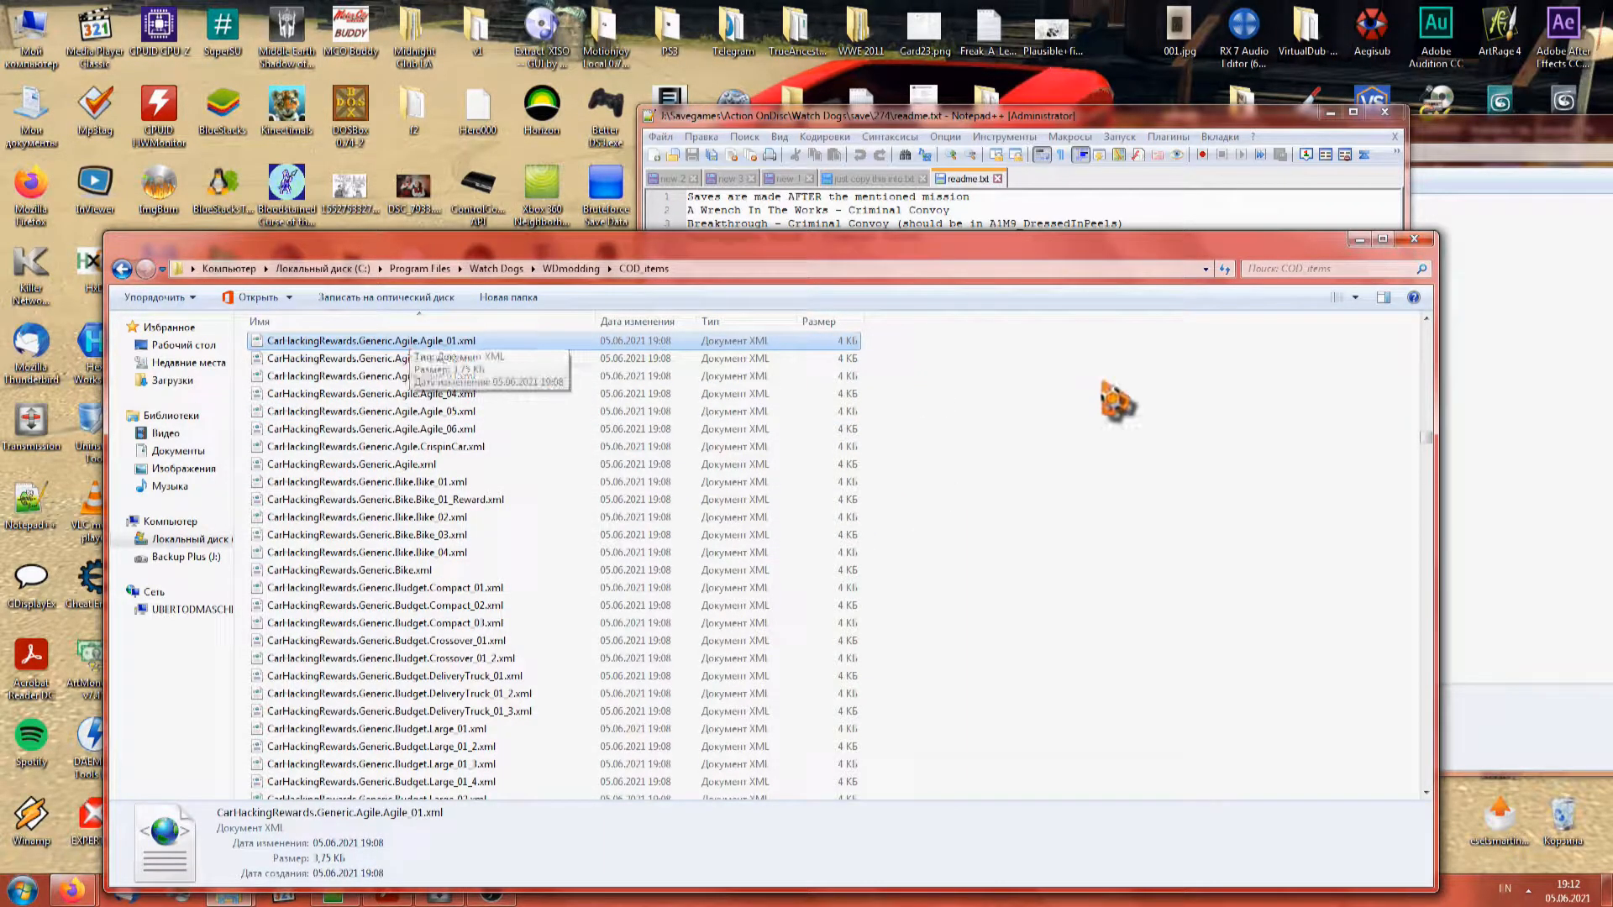
pyautogui.click(1426, 320)
pyautogui.doubleClick(1426, 319)
pyautogui.click(1426, 319)
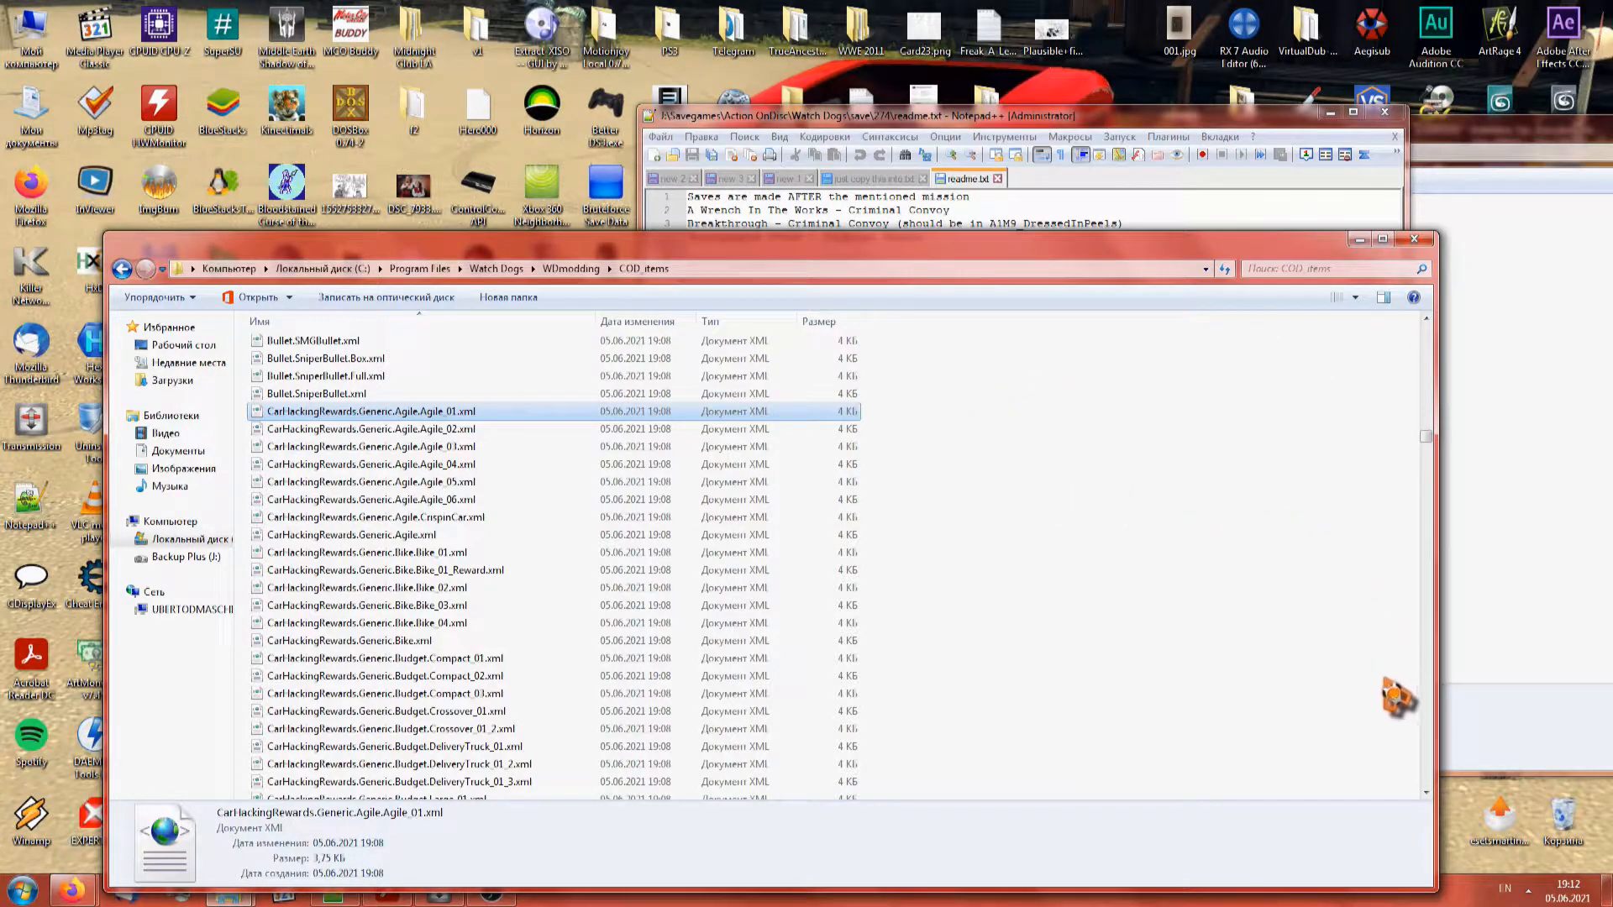
pyautogui.click(1425, 792)
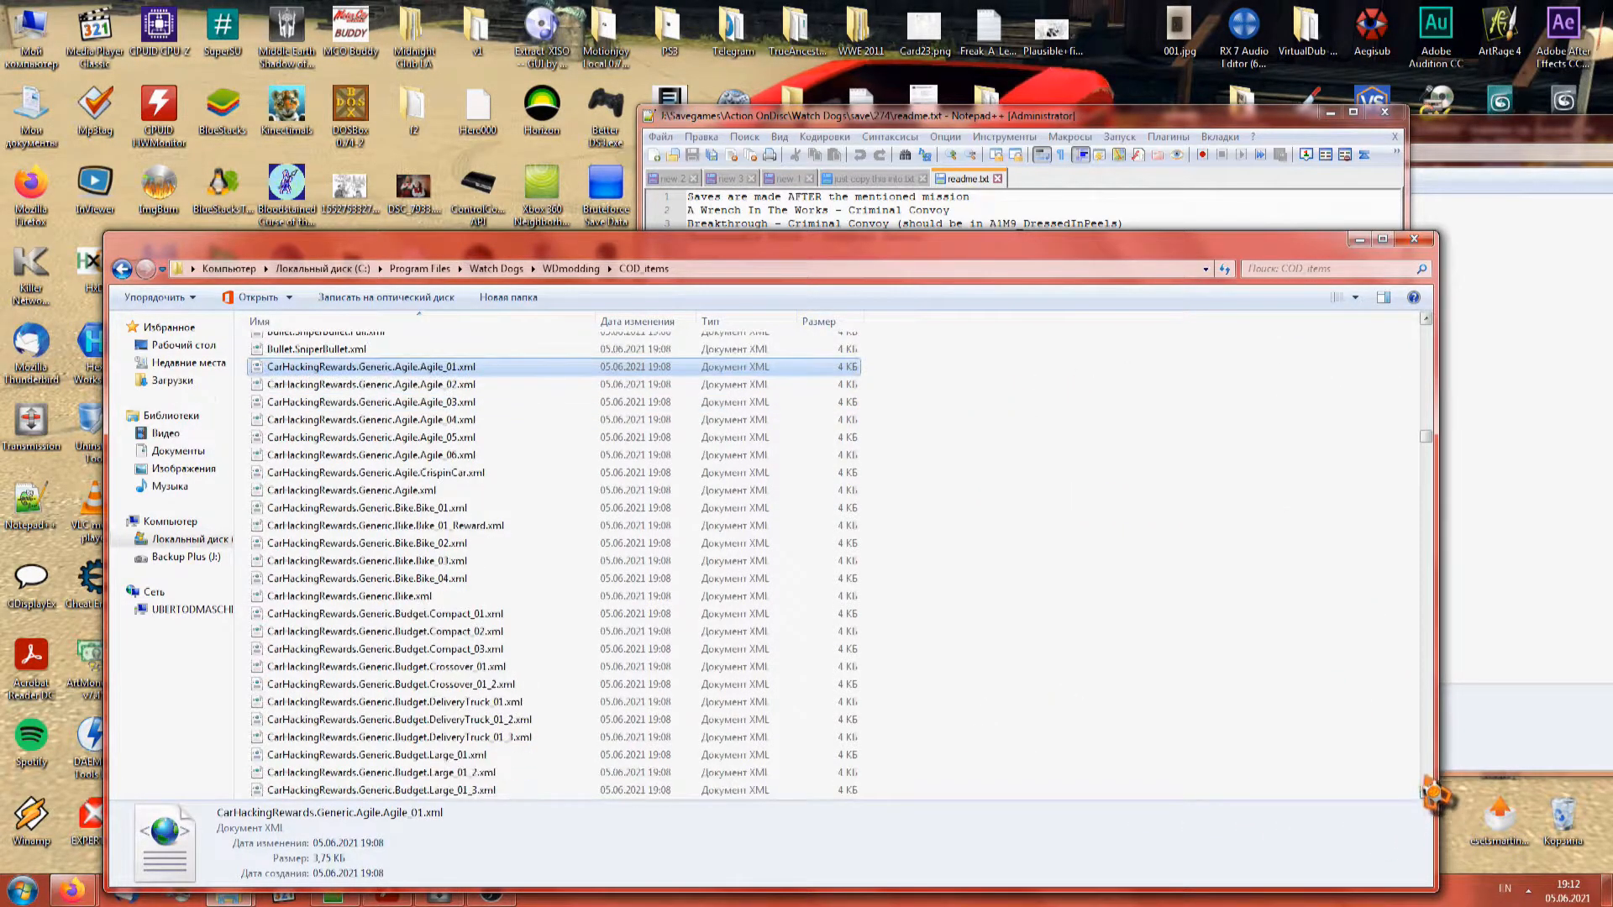
pyautogui.scroll(-20, 1426, 792)
pyautogui.scroll(-9, 1432, 785)
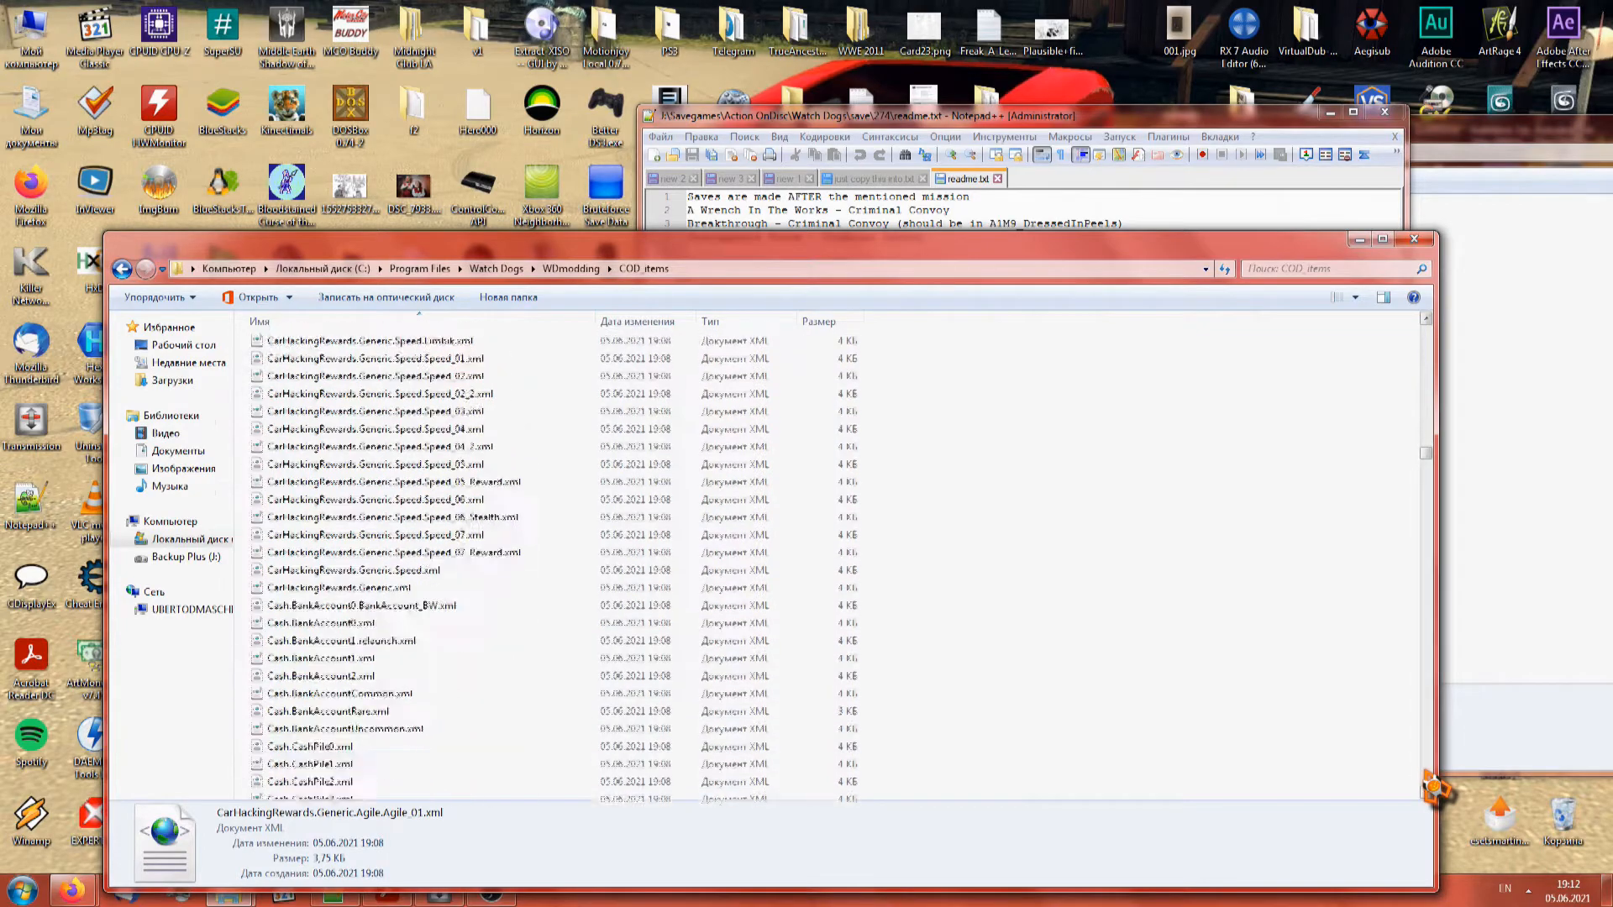
pyautogui.keyDown('shift'); pyautogui.click(351, 588); pyautogui.keyUp('shift')
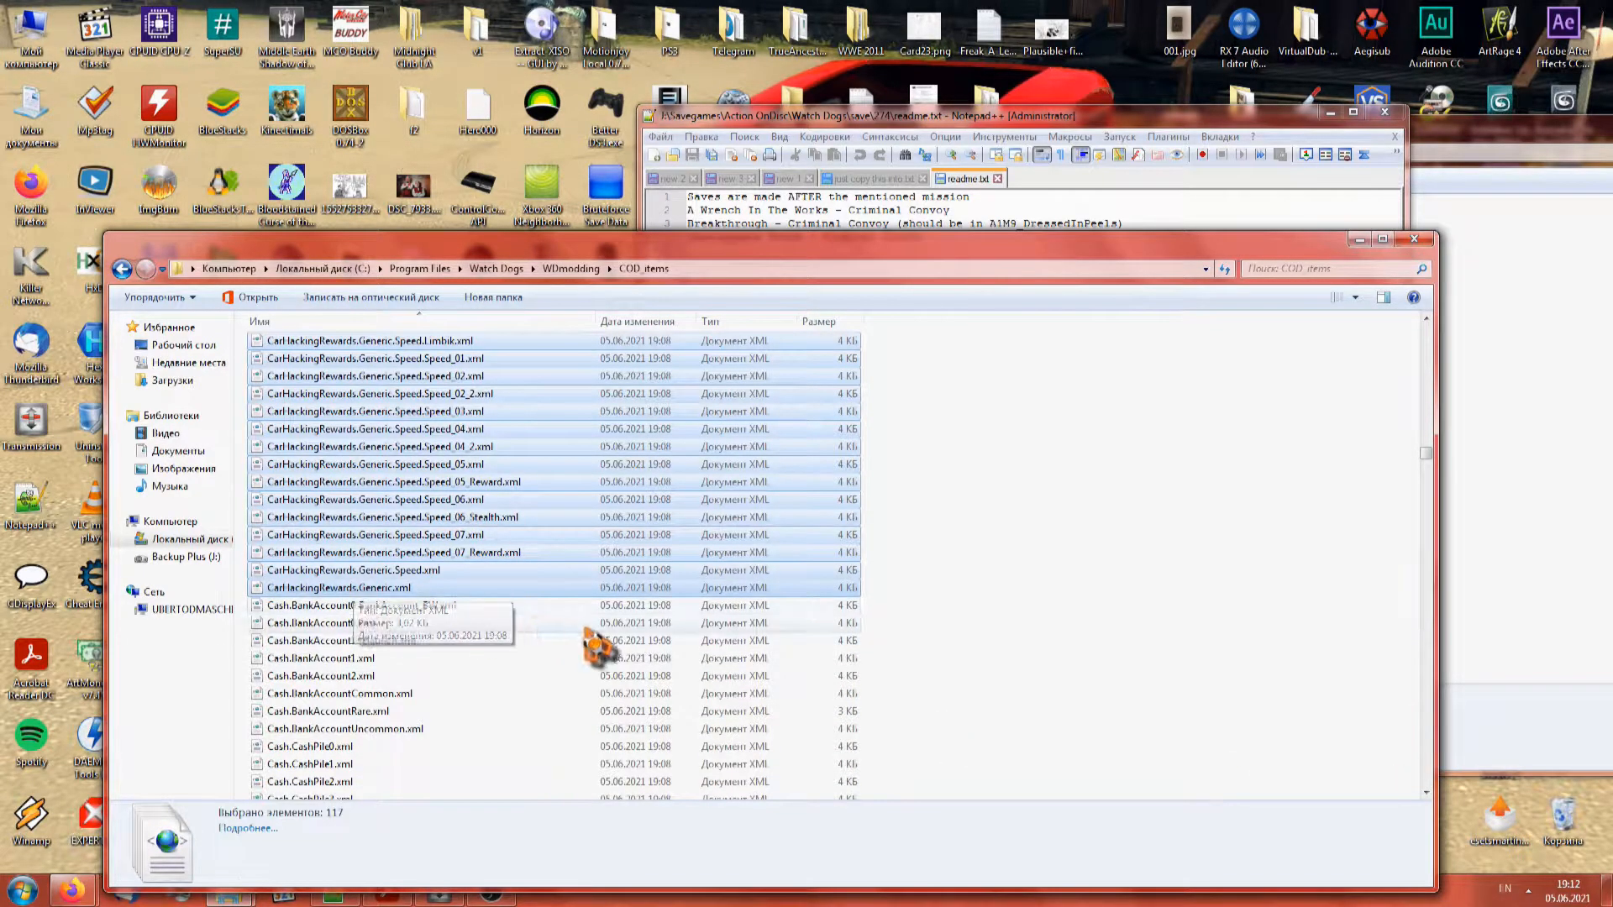
# Move the selected CarHackingRewards files into the LC_items folder, replacing all files that have the same names
pyautogui.press('BackSpace')
pyautogui.press('Down')
pyautogui.press('Return')
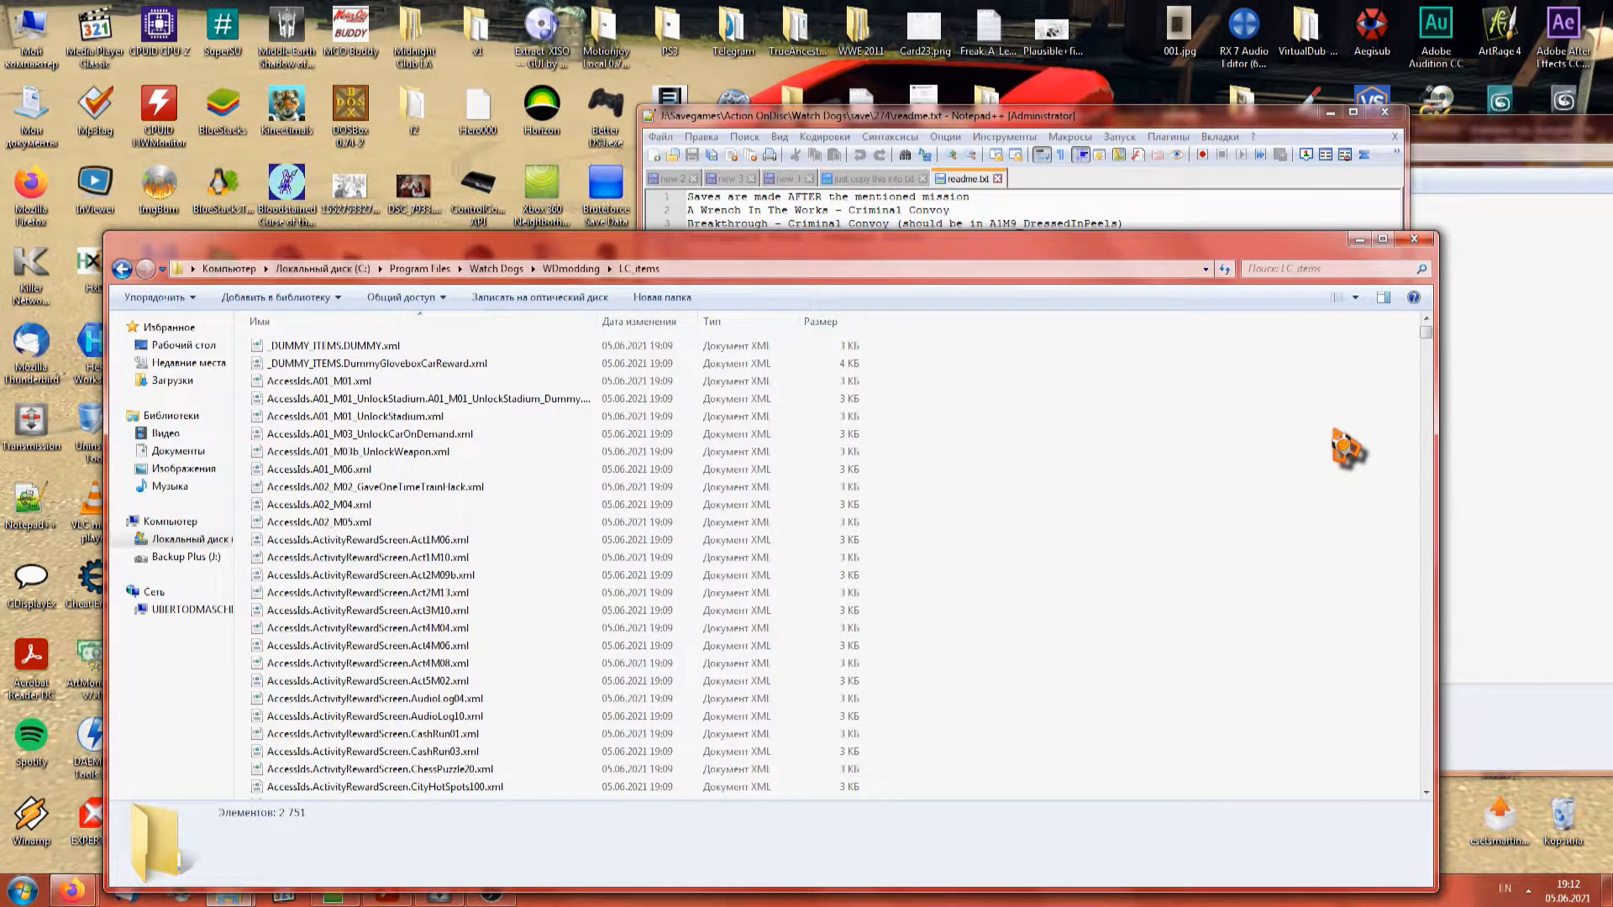
pyautogui.write('car')
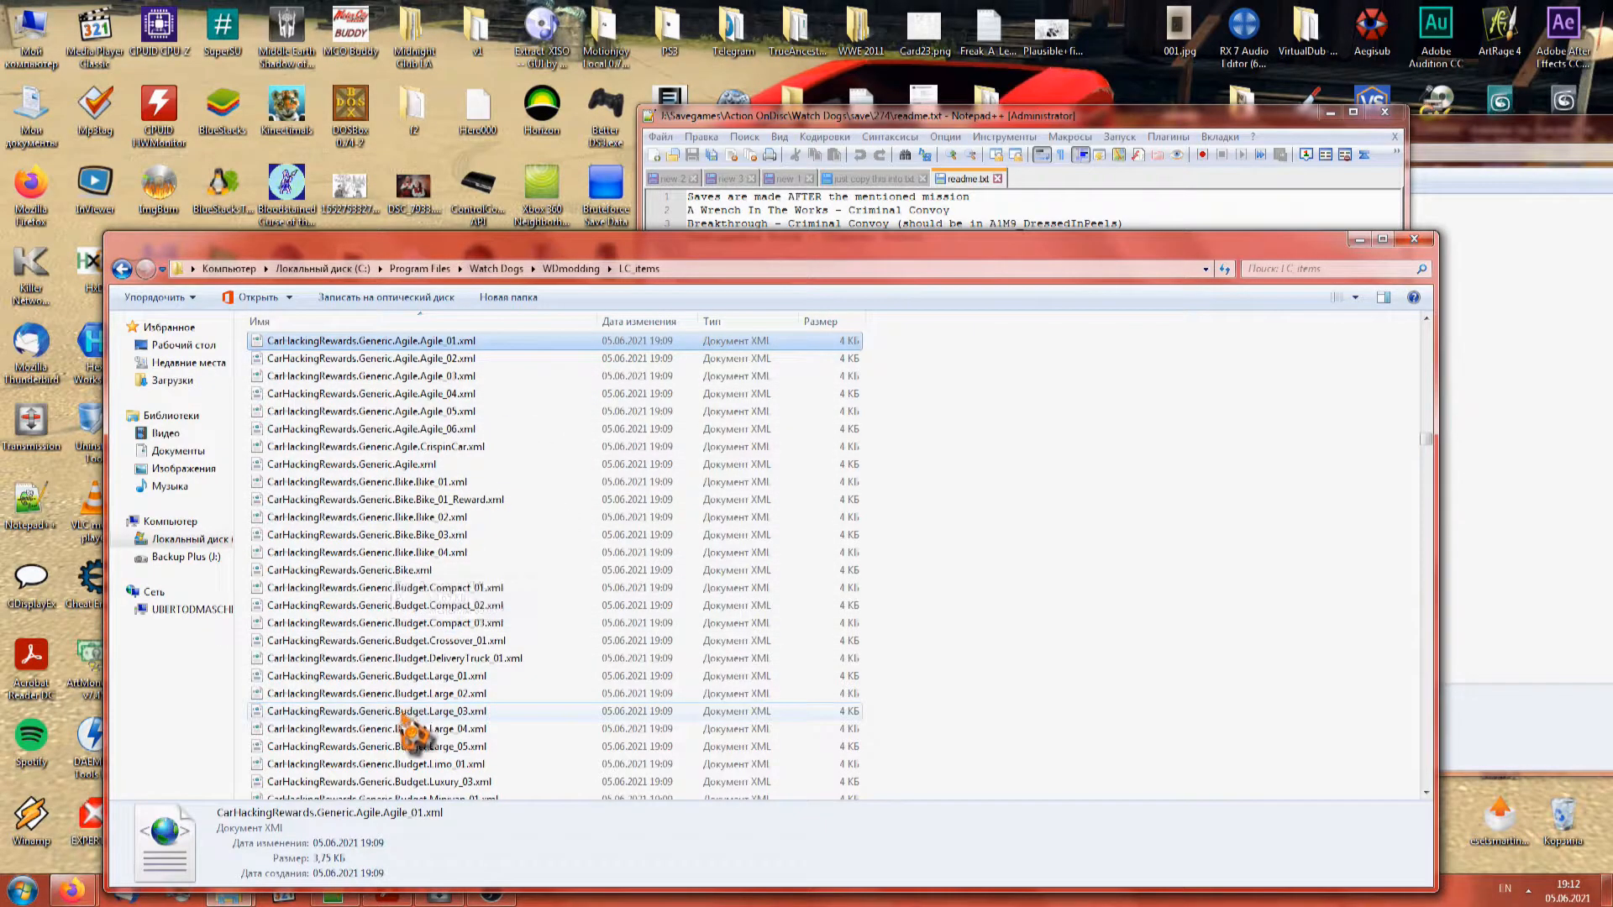
pyautogui.click(369, 622)
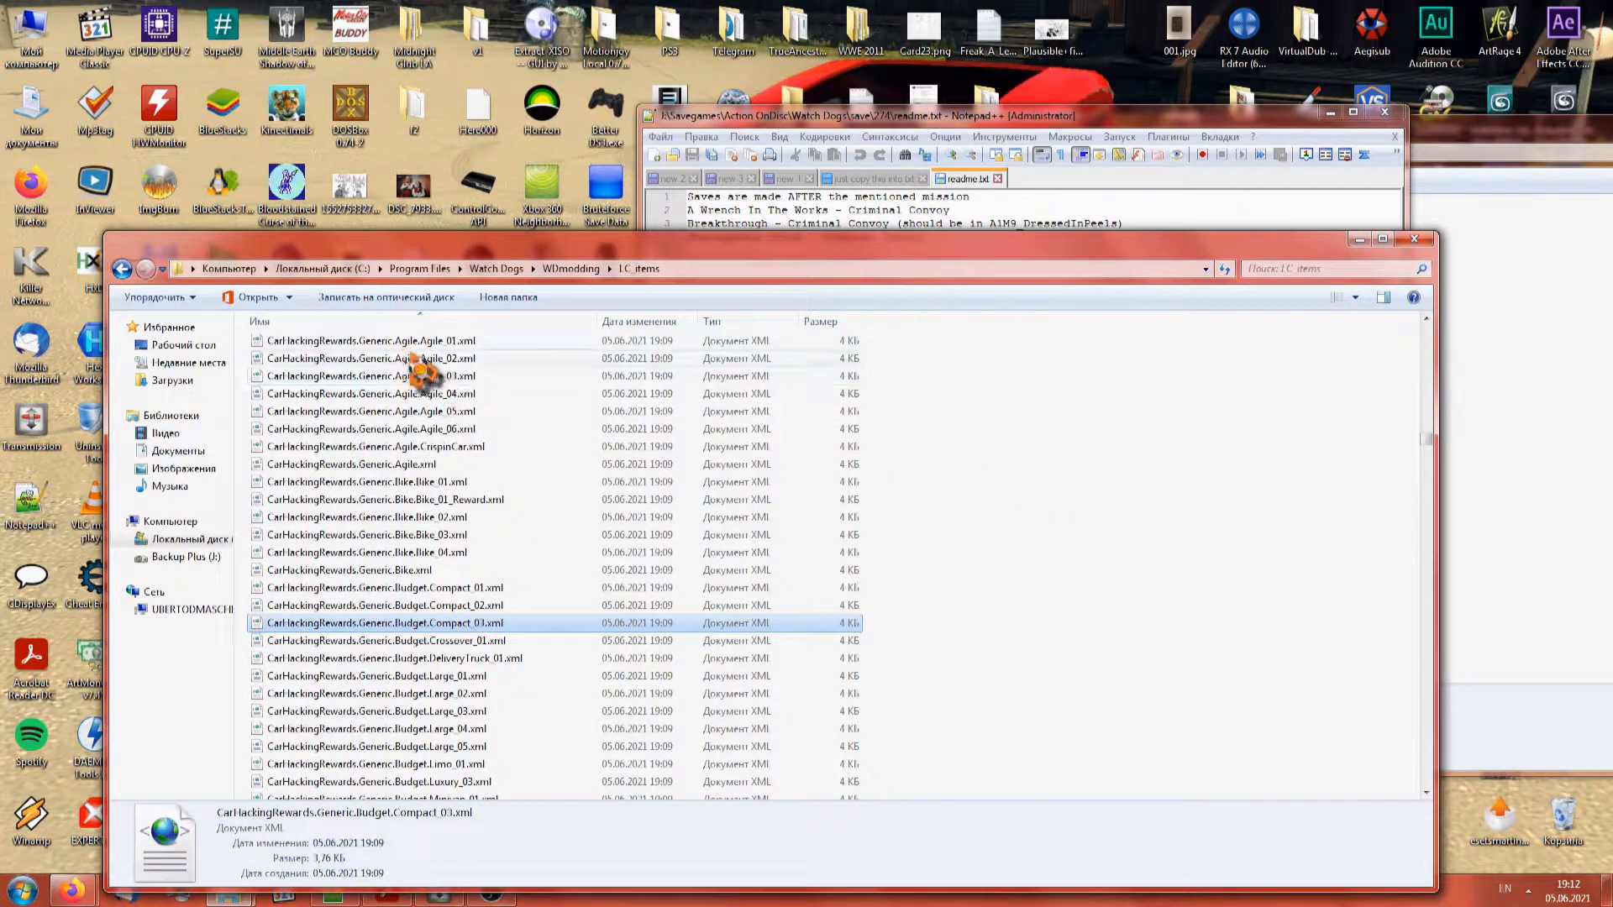
pyautogui.click(1084, 464)
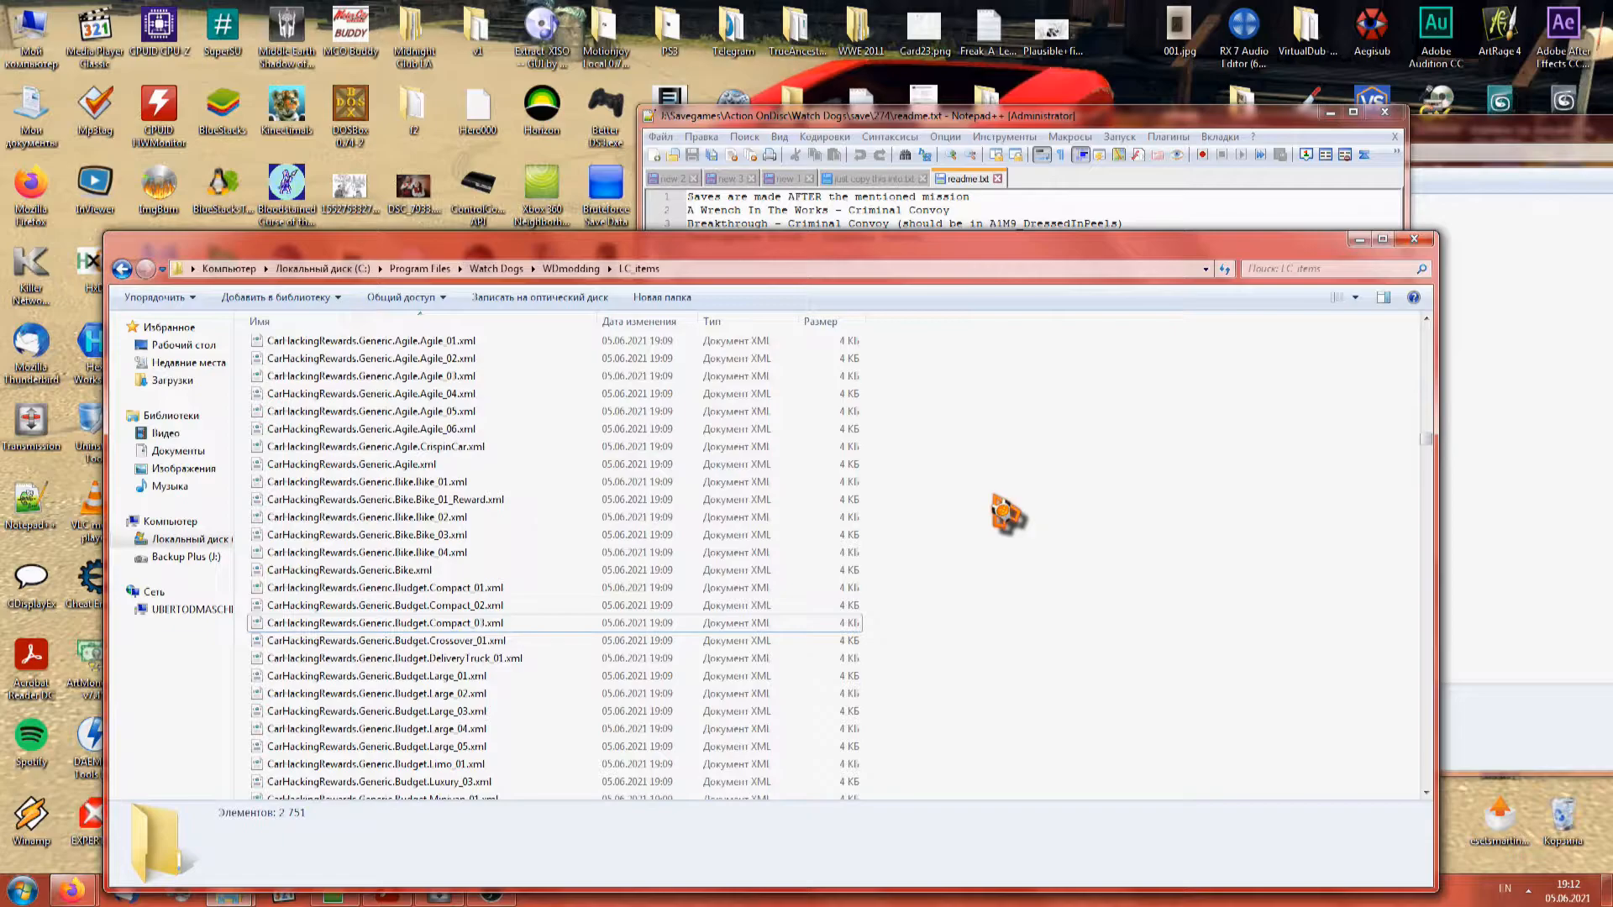
pyautogui.click(694, 644)
pyautogui.click(784, 353)
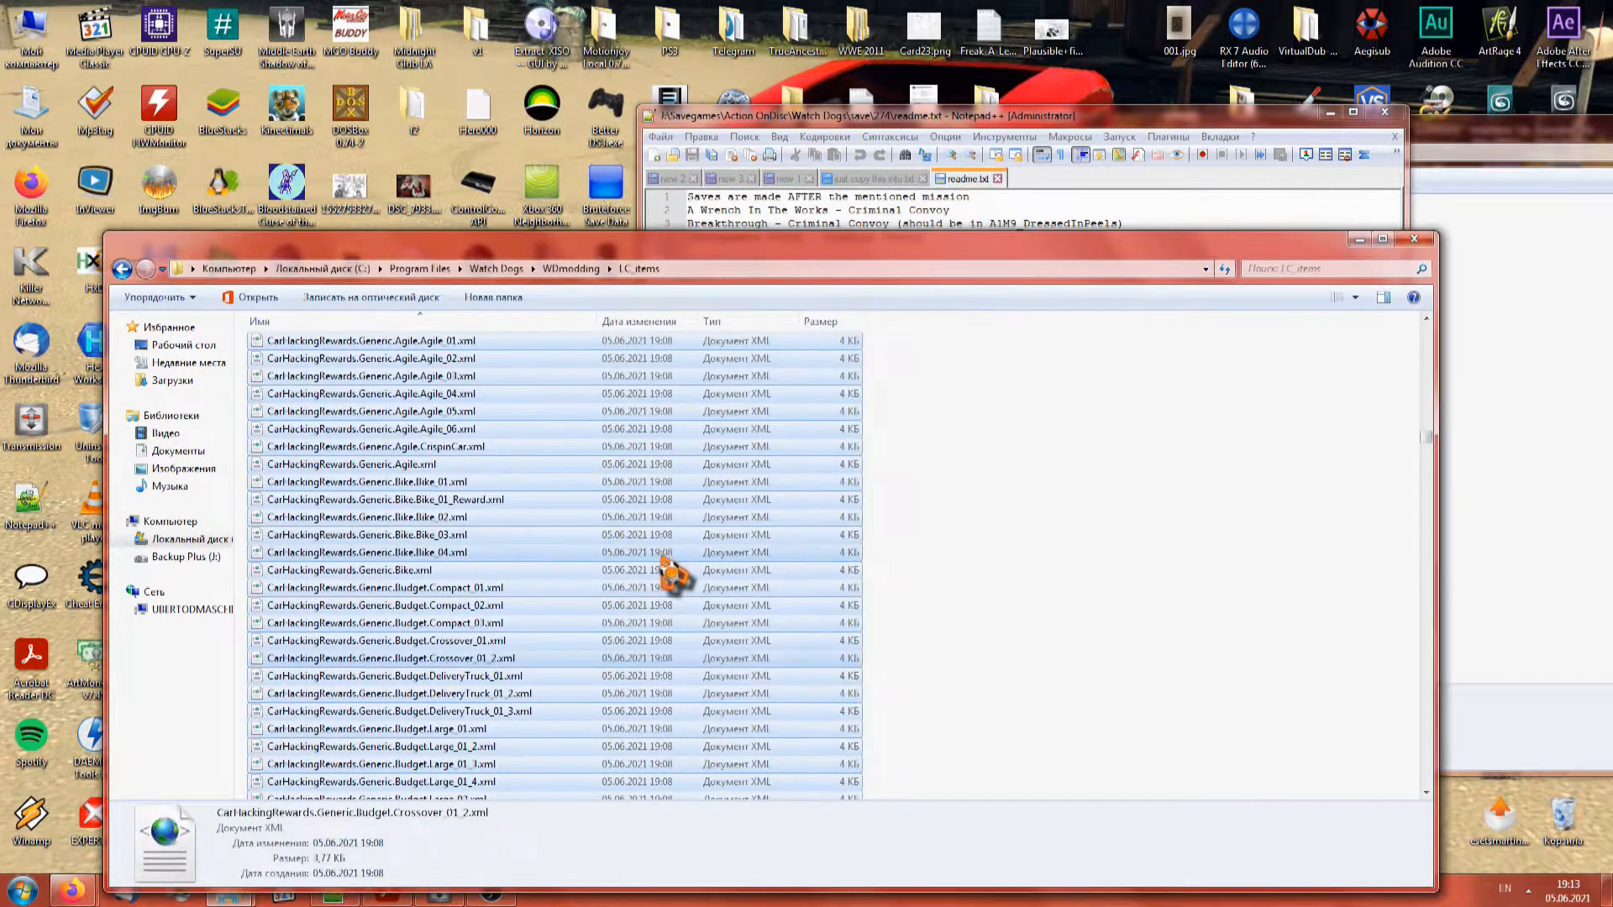
pyautogui.click(987, 559)
# Open LC_items.lib.xml and COD_items.lib.xml from WDmodding in Notepad++, and copy the block of extra CarHackingRewards entries ending COD_items.lib.xml
pyautogui.press('BackSpace')
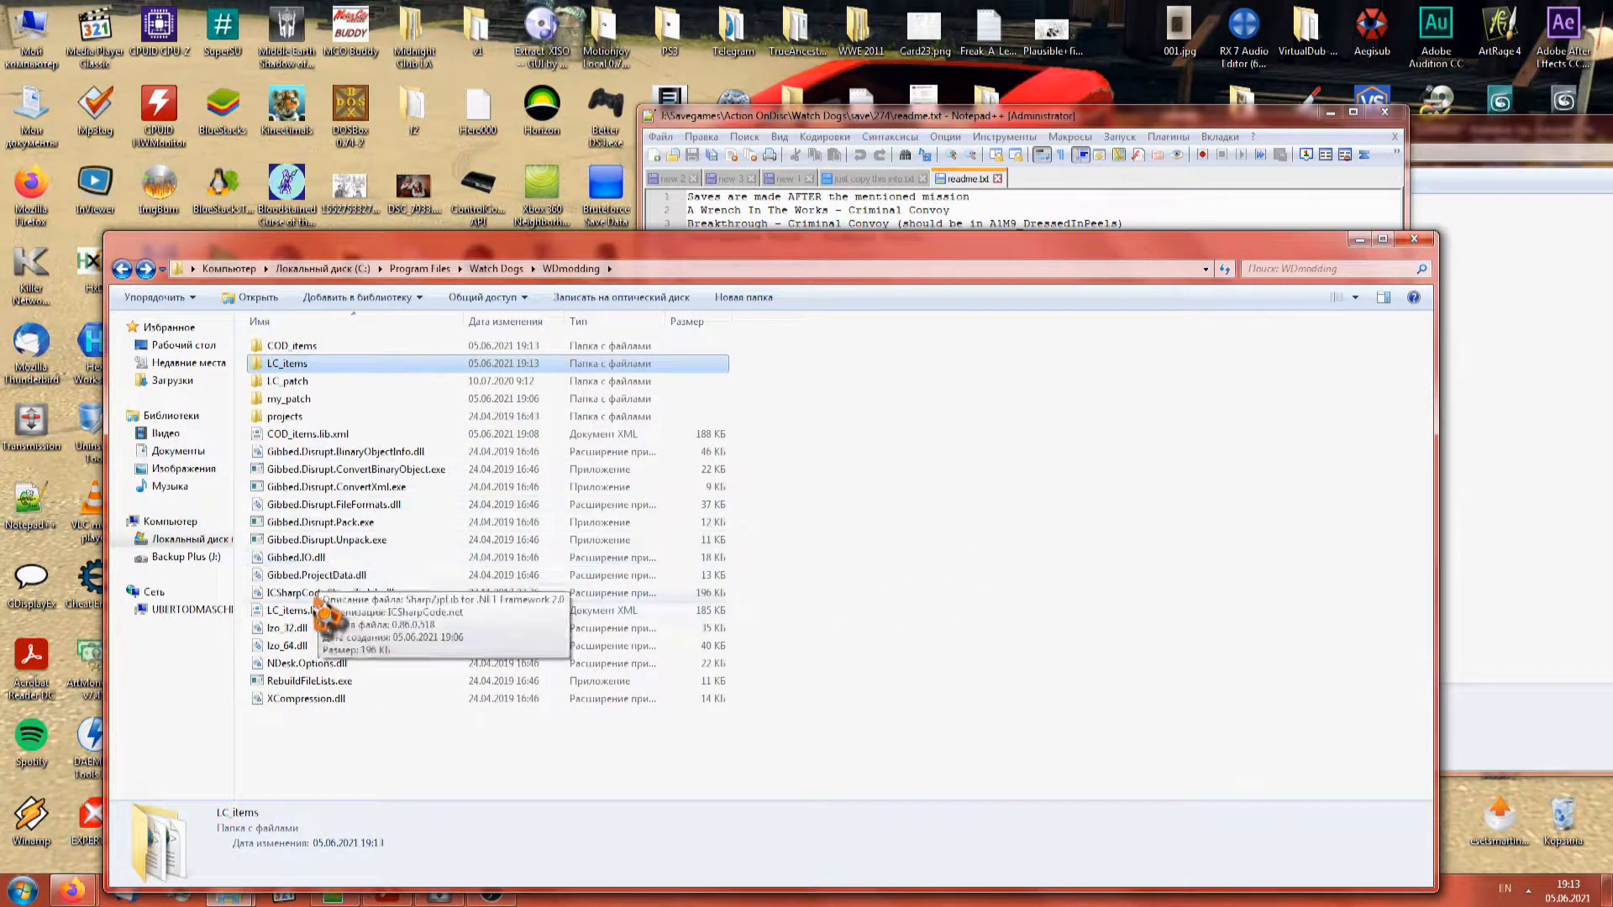
pyautogui.moveTo(304, 611); pyautogui.dragTo(1081, 226)
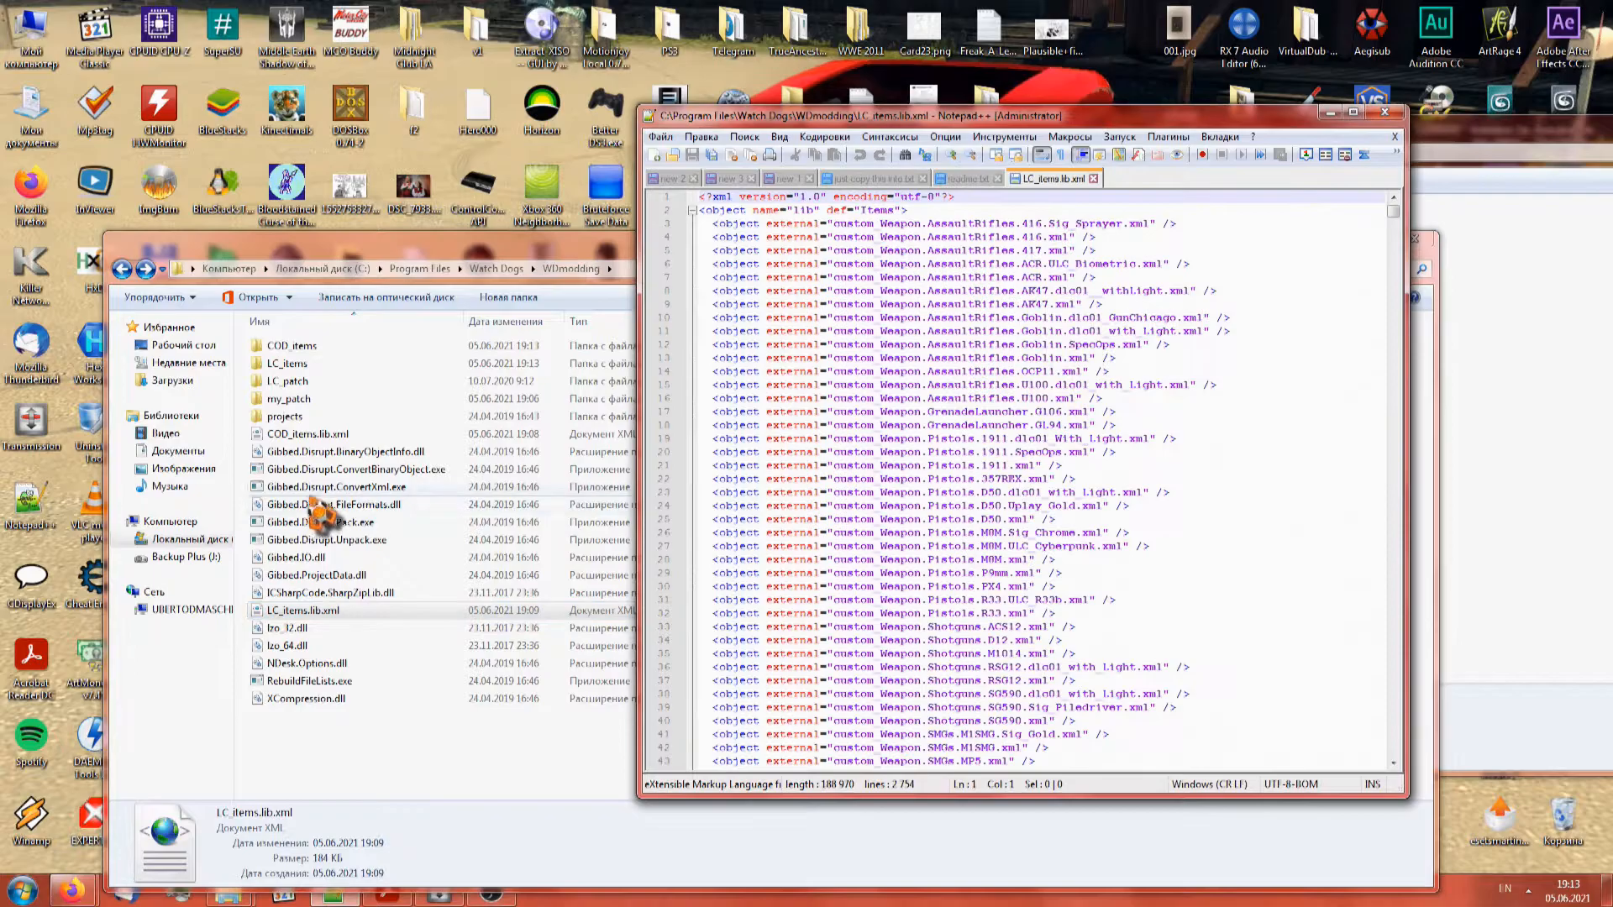
pyautogui.moveTo(321, 445); pyautogui.dragTo(1339, 778)
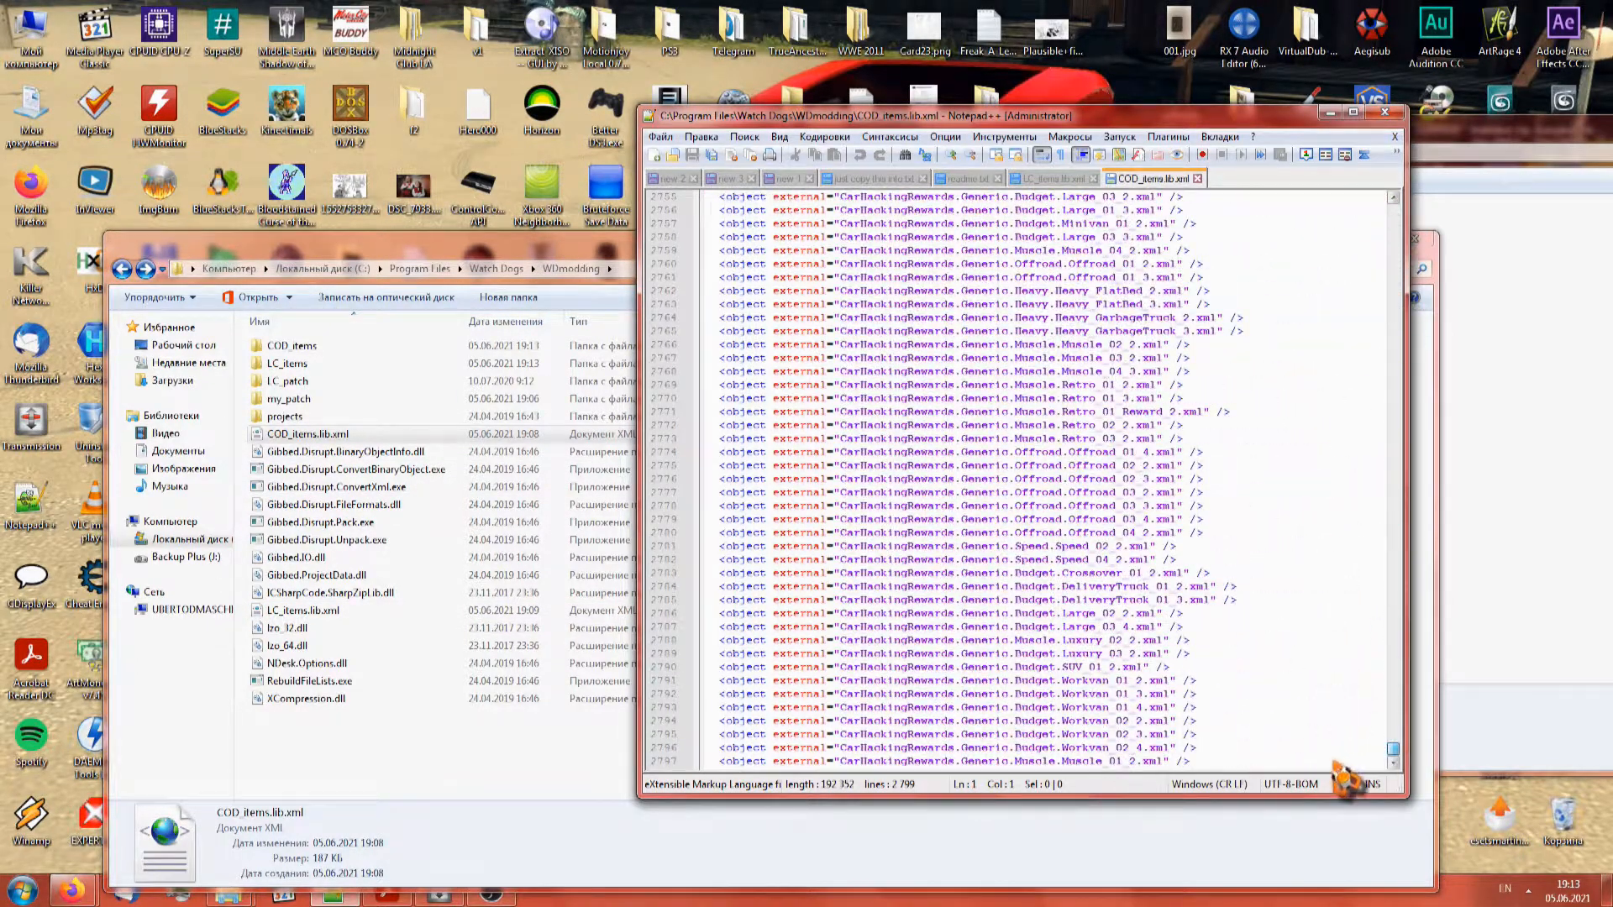
pyautogui.scroll(-1, 1411, 769)
pyautogui.click(1236, 759)
pyautogui.moveTo(1237, 758); pyautogui.dragTo(1340, 306)
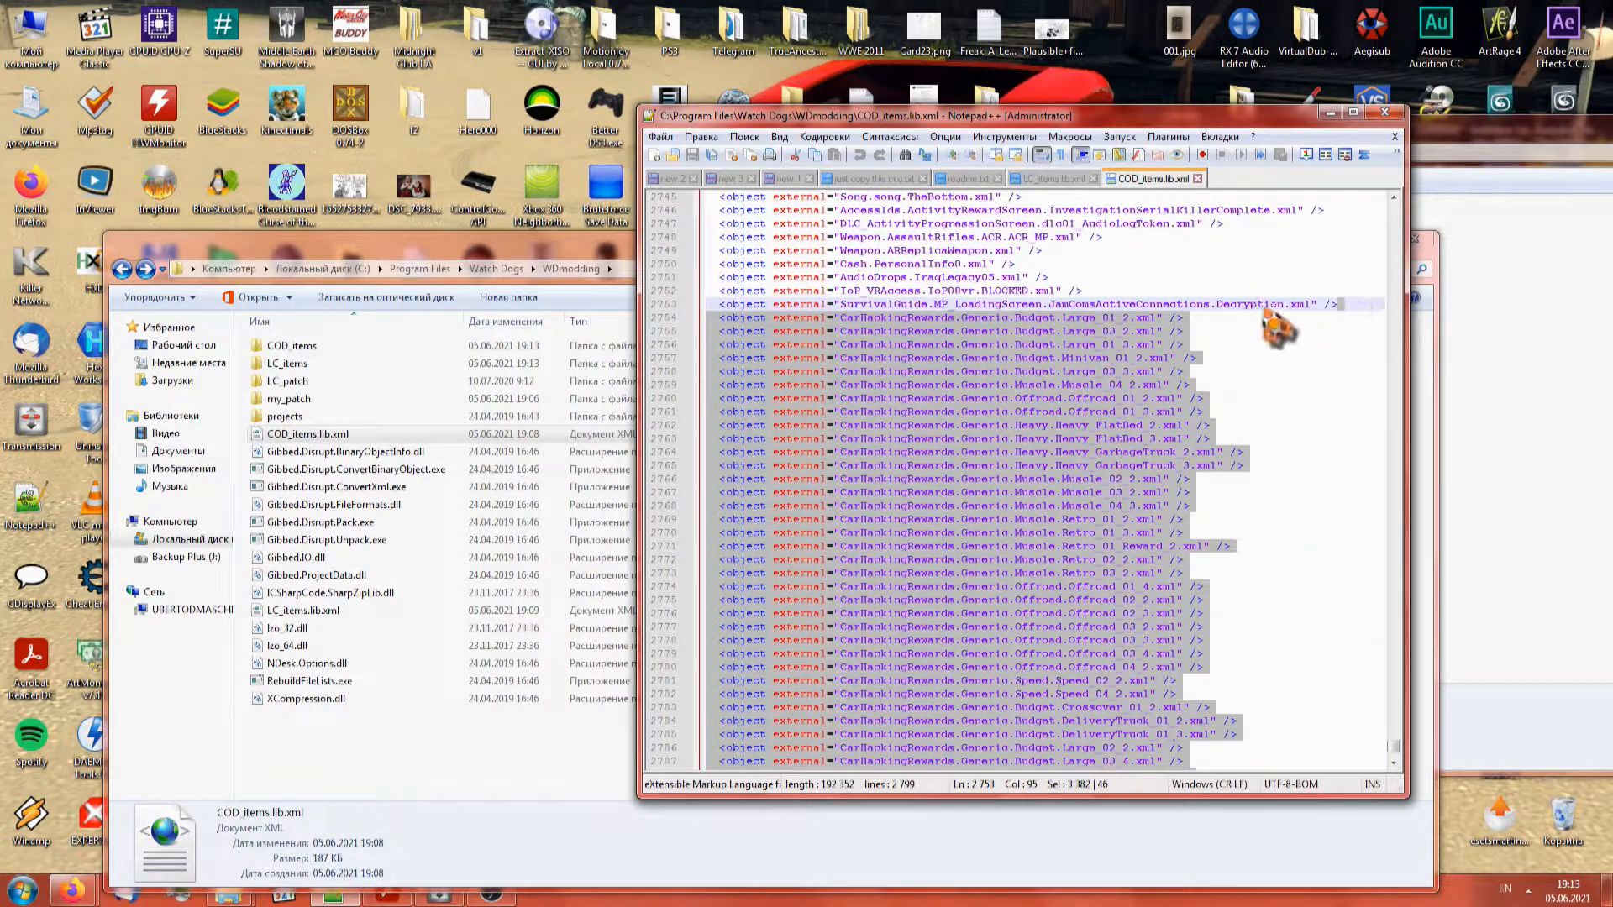
# Paste the copied CarHackingRewards entries after the last object entry of LC_items.lib.xml, check them, and save the file
pyautogui.click(1054, 178)
pyautogui.moveTo(1392, 245); pyautogui.dragTo(1375, 767)
pyautogui.click(1164, 761)
pyautogui.hotkey('ctrl', 'v')
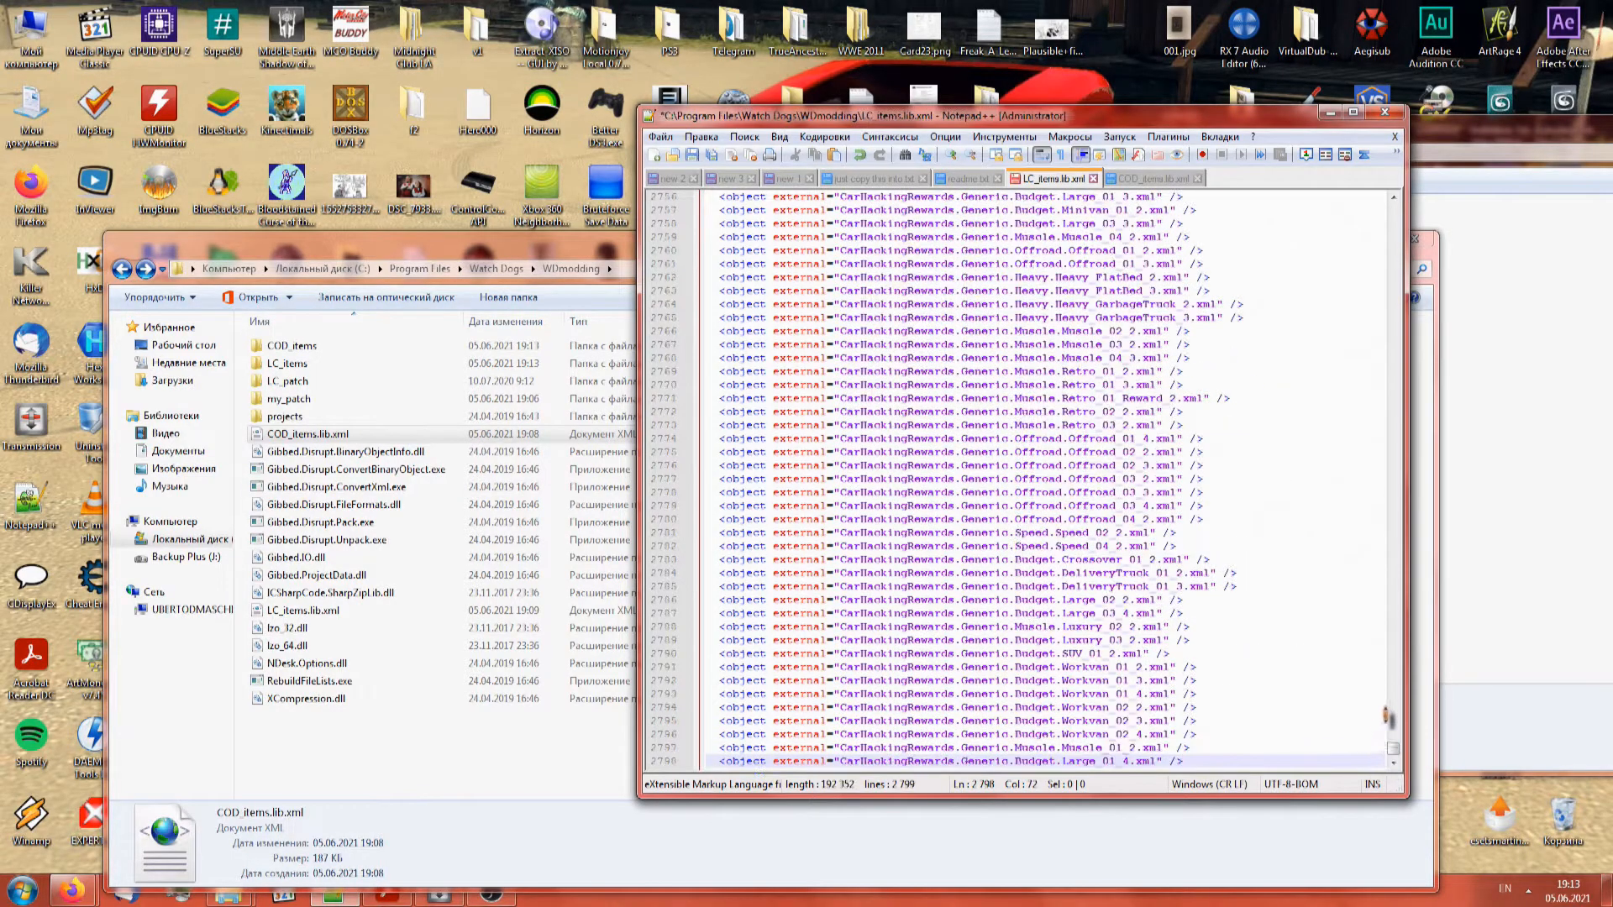
pyautogui.scroll(20, 1399, 766)
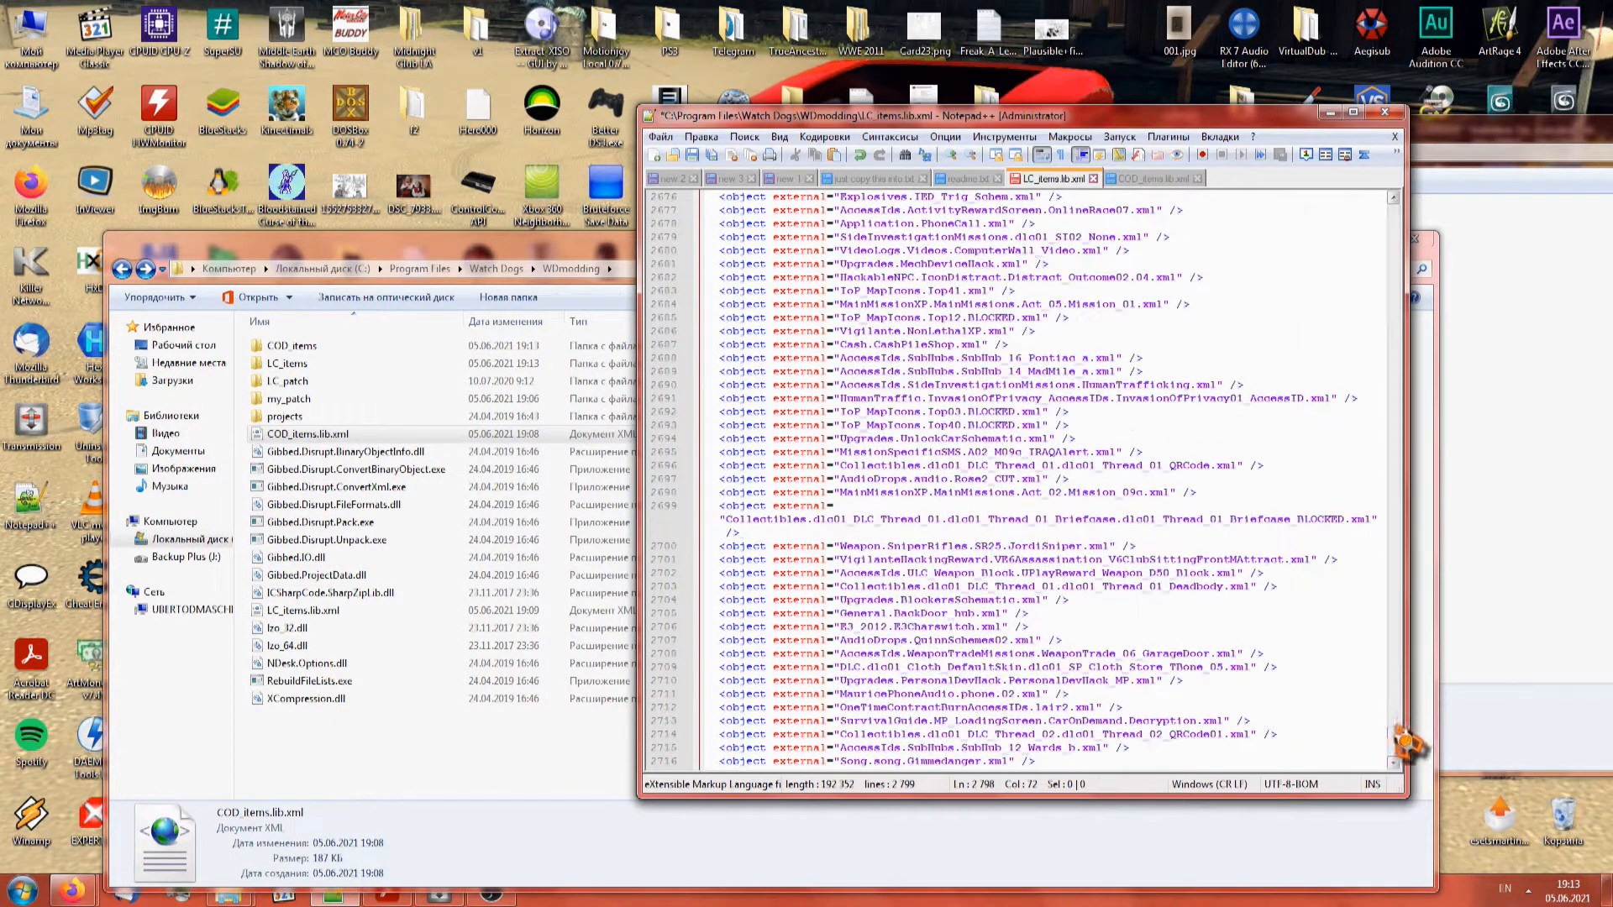
pyautogui.scroll(-20, 1401, 766)
pyautogui.scroll(13, 1404, 730)
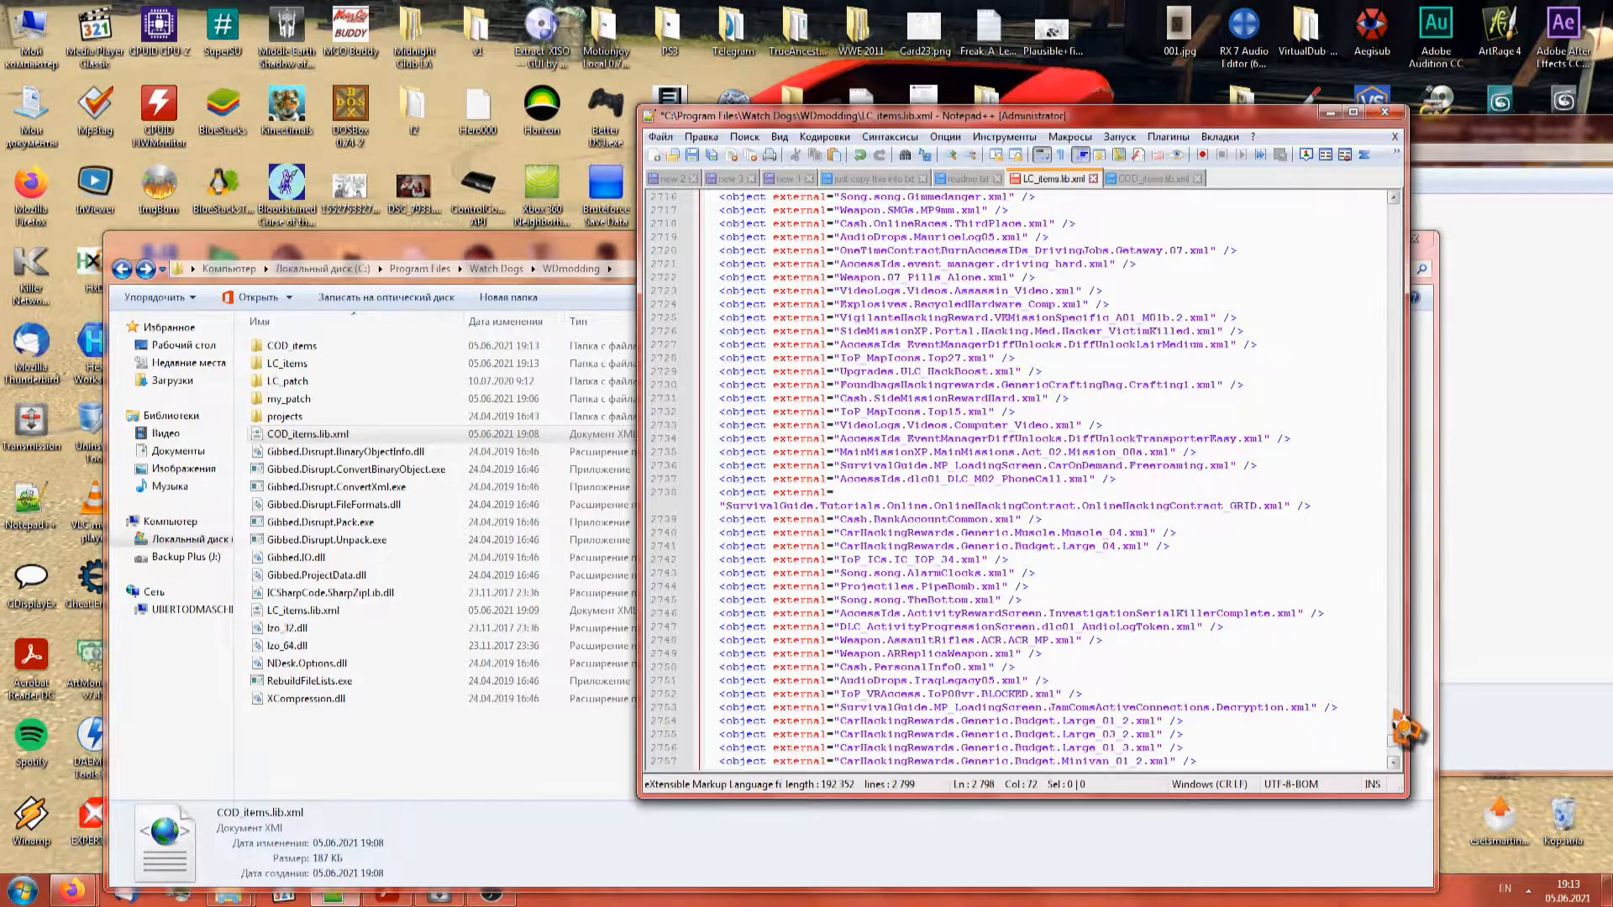
pyautogui.hotkey('ctrl', 's')
# Close LC_items.lib.xml and COD_items.lib.xml in Notepad++ and return to the WDmodding folder
pyautogui.click(473, 773)
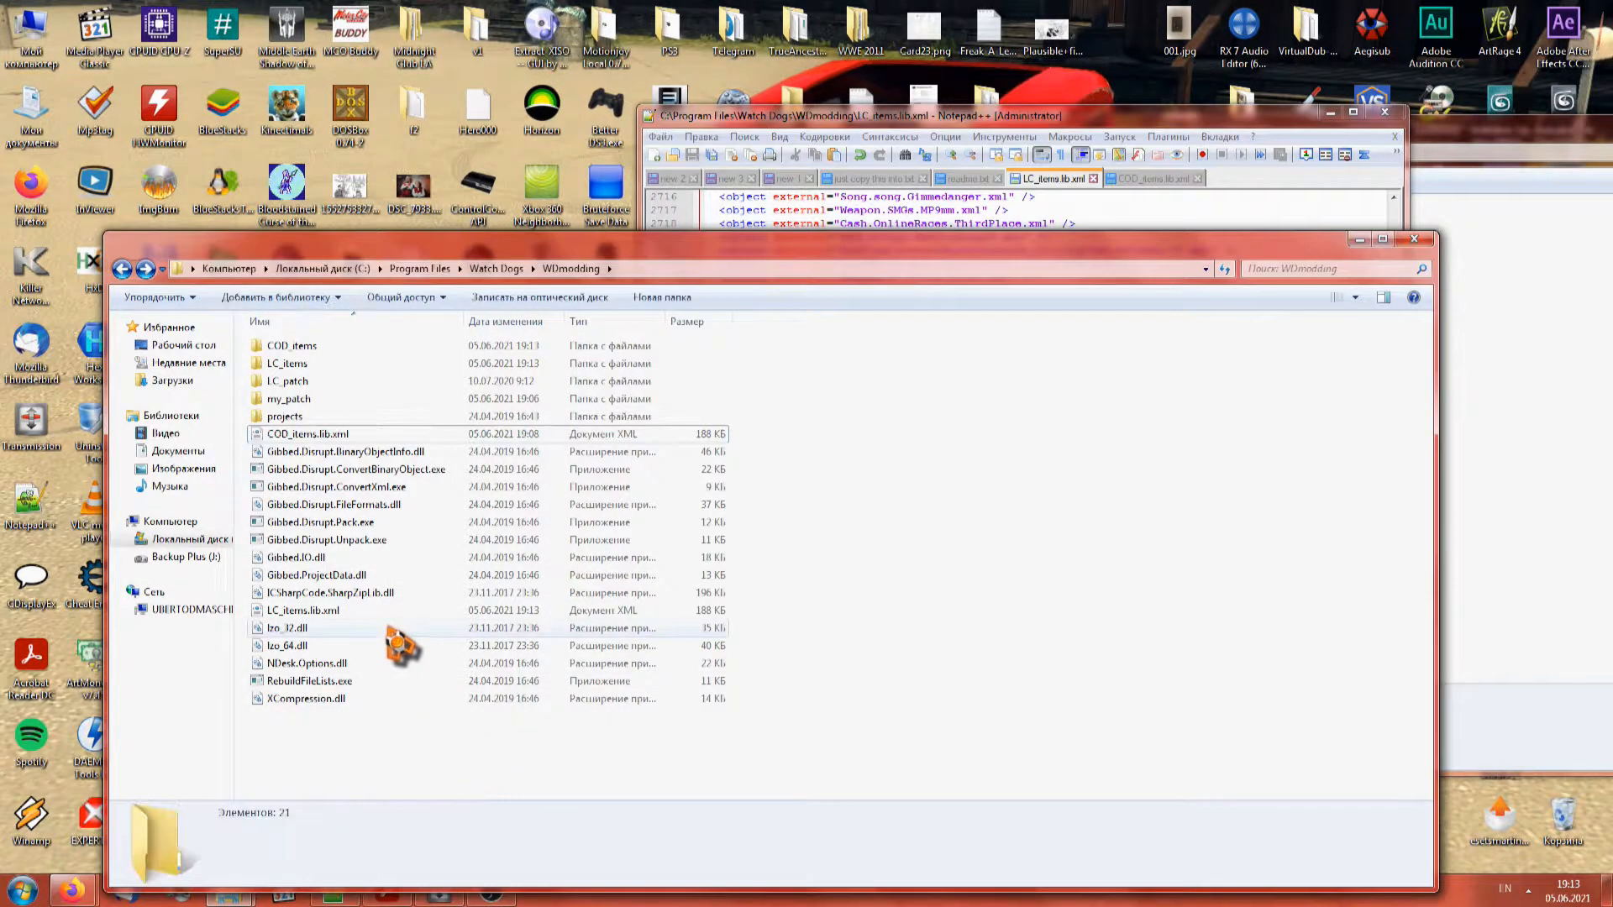
pyautogui.click(1092, 180)
pyautogui.click(1093, 180)
pyautogui.click(374, 744)
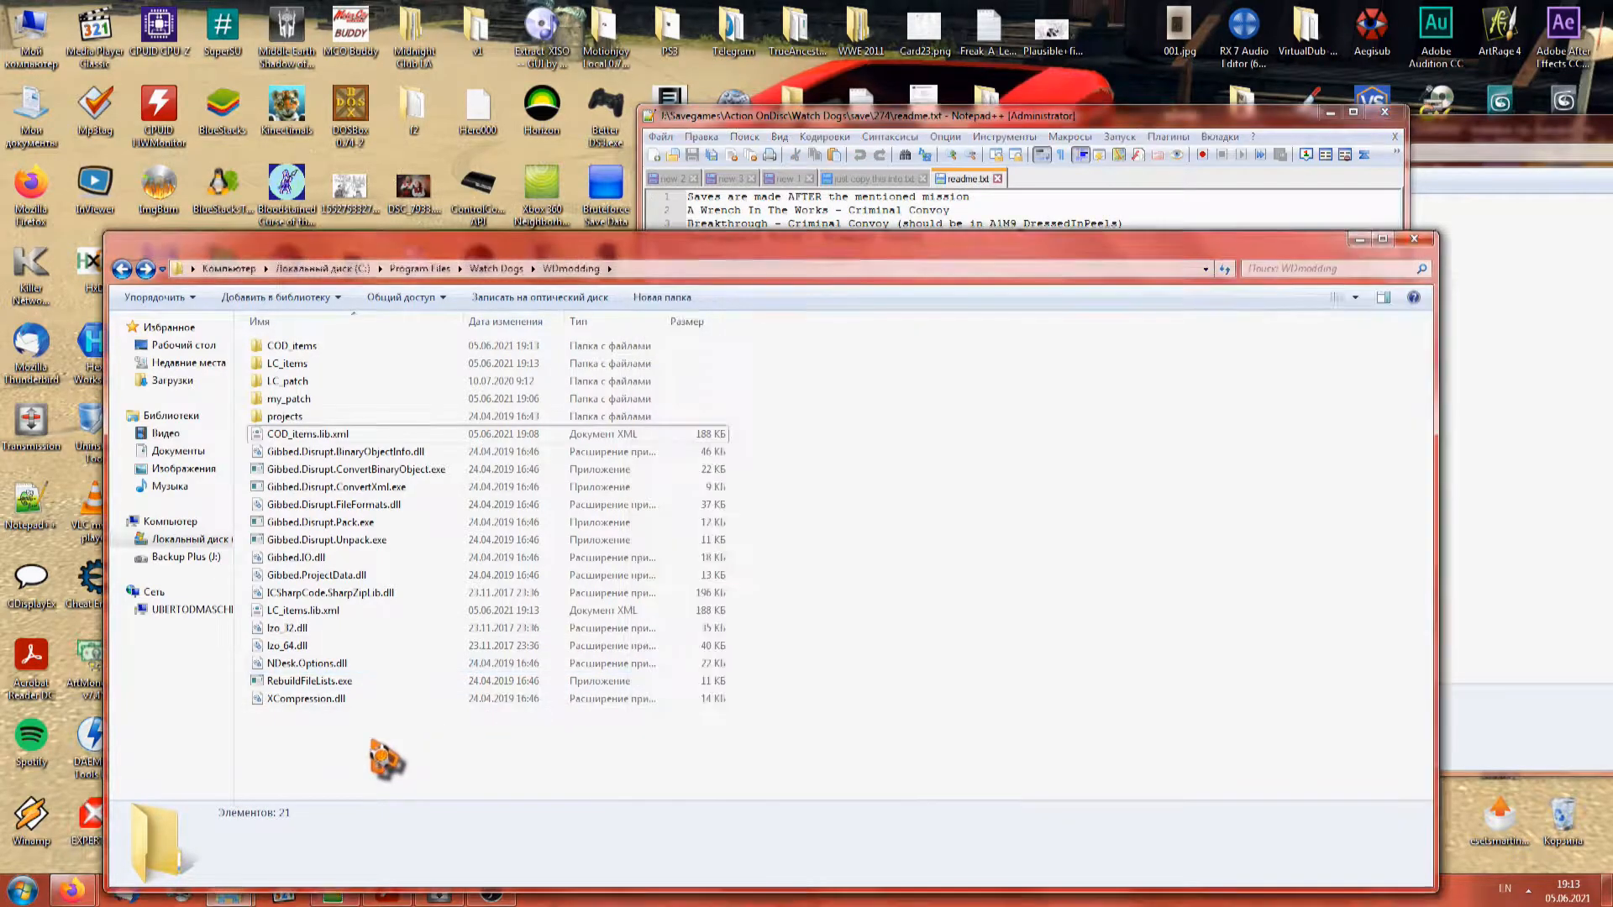
# Convert LC_items.lib.xml to a binary library with Gibbed.Disrupt.ConvertBinaryObject.exe and rename the resulting file as items.lib
pyautogui.click(328, 616)
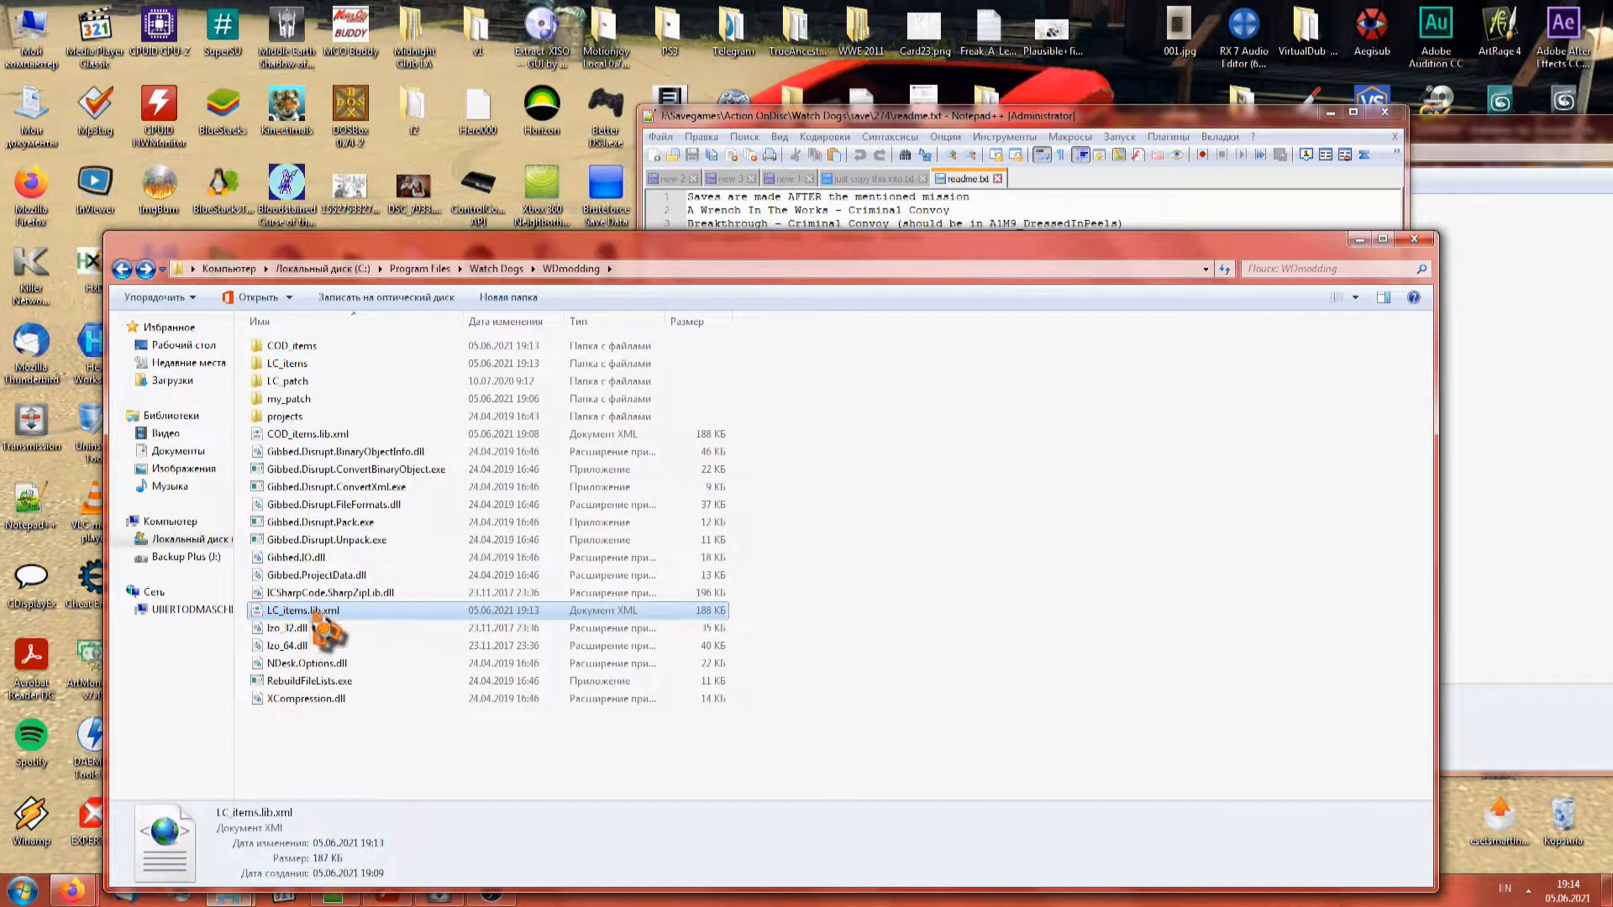
pyautogui.moveTo(336, 623); pyautogui.dragTo(306, 481)
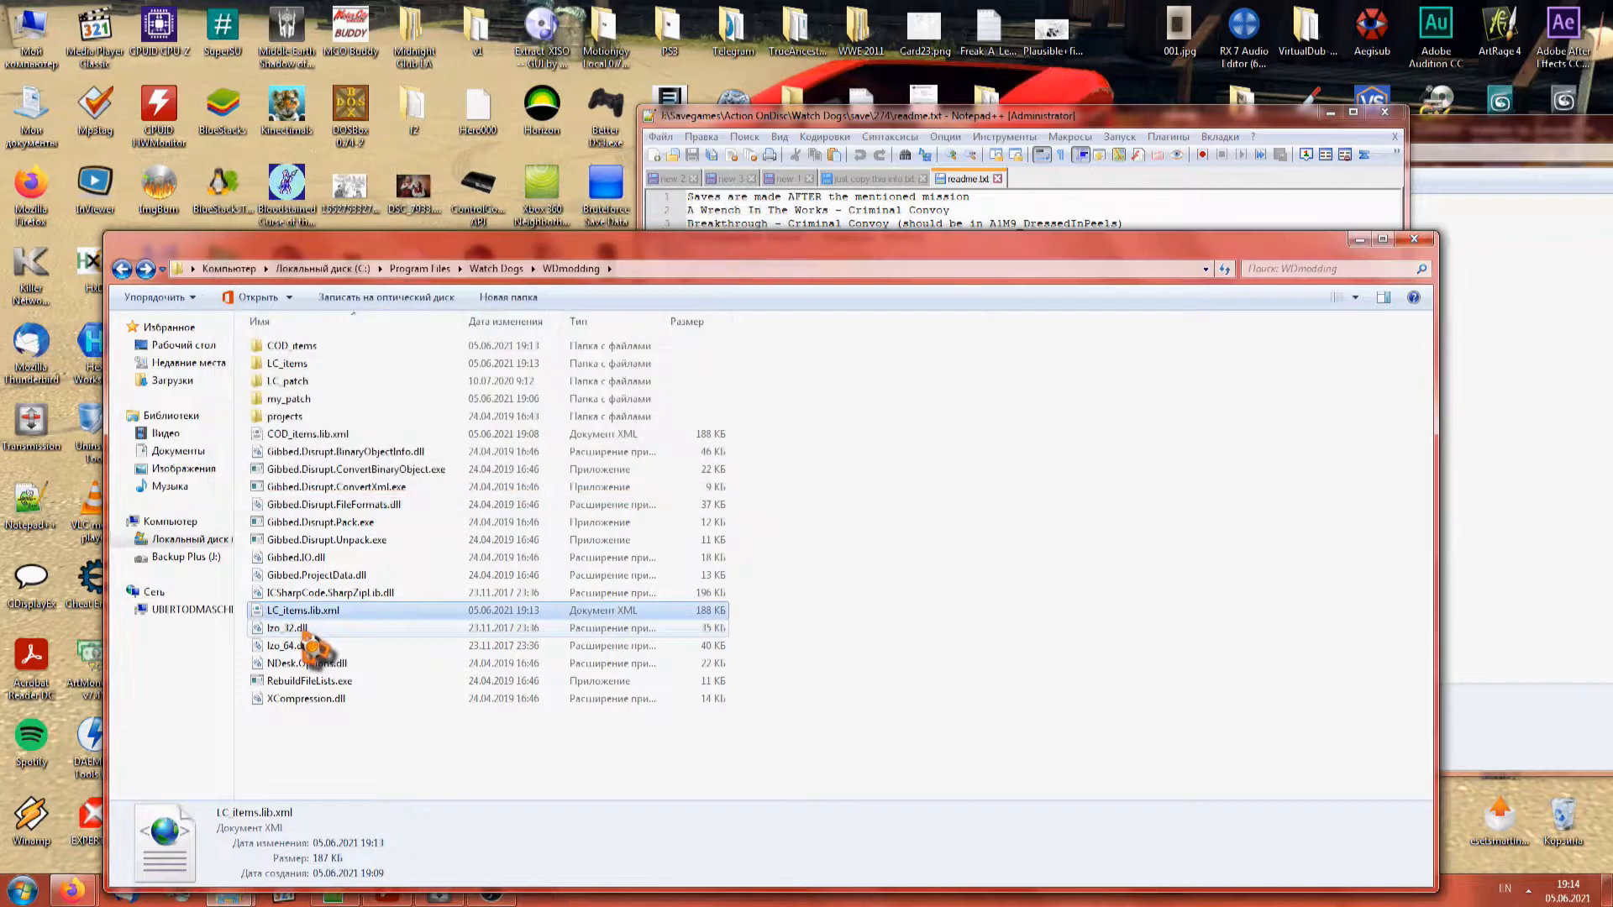
pyautogui.press('Up')
pyautogui.press('F2')
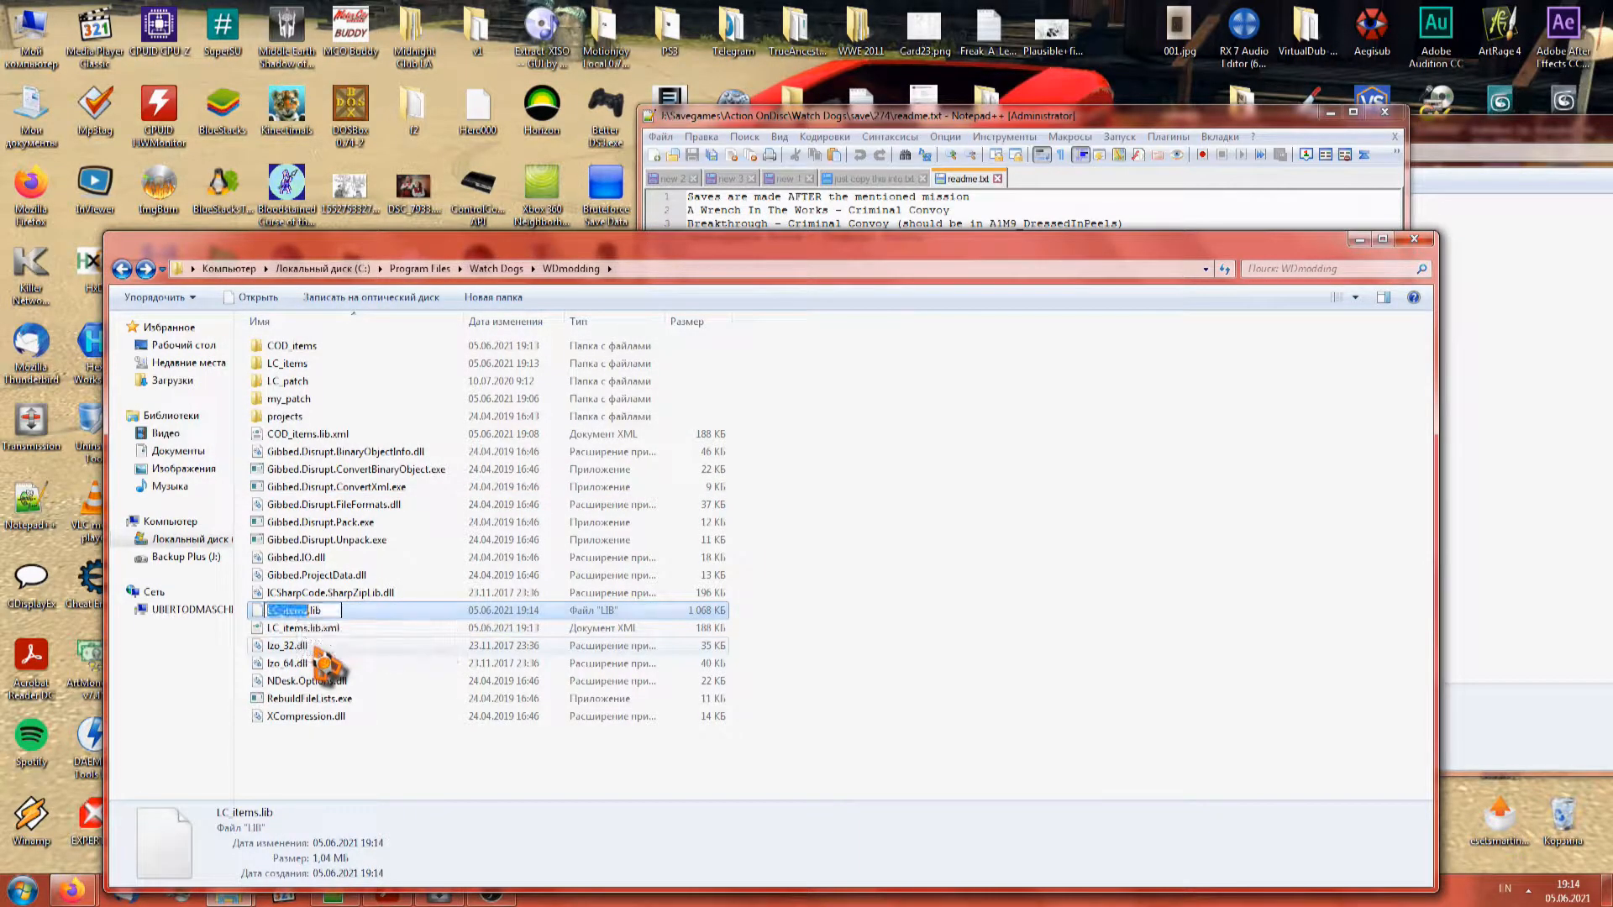
pyautogui.press('Return')
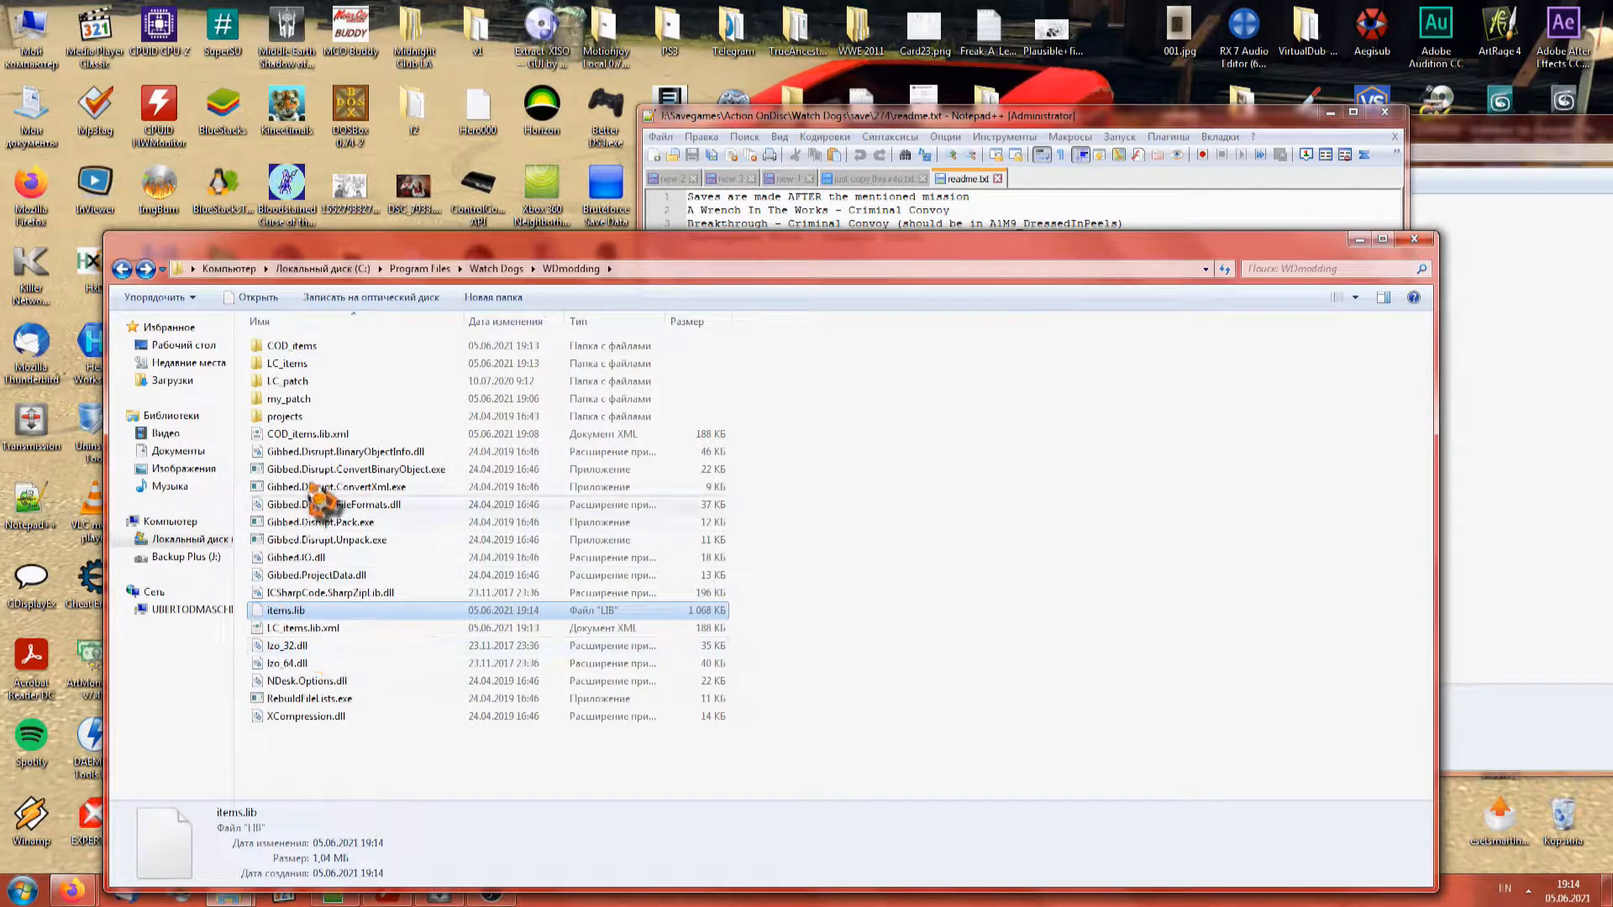
# Move items.lib into LC_patch\generated\databases\generic, replacing the existing items.lib
pyautogui.doubleClick(318, 380)
pyautogui.doubleClick(307, 400)
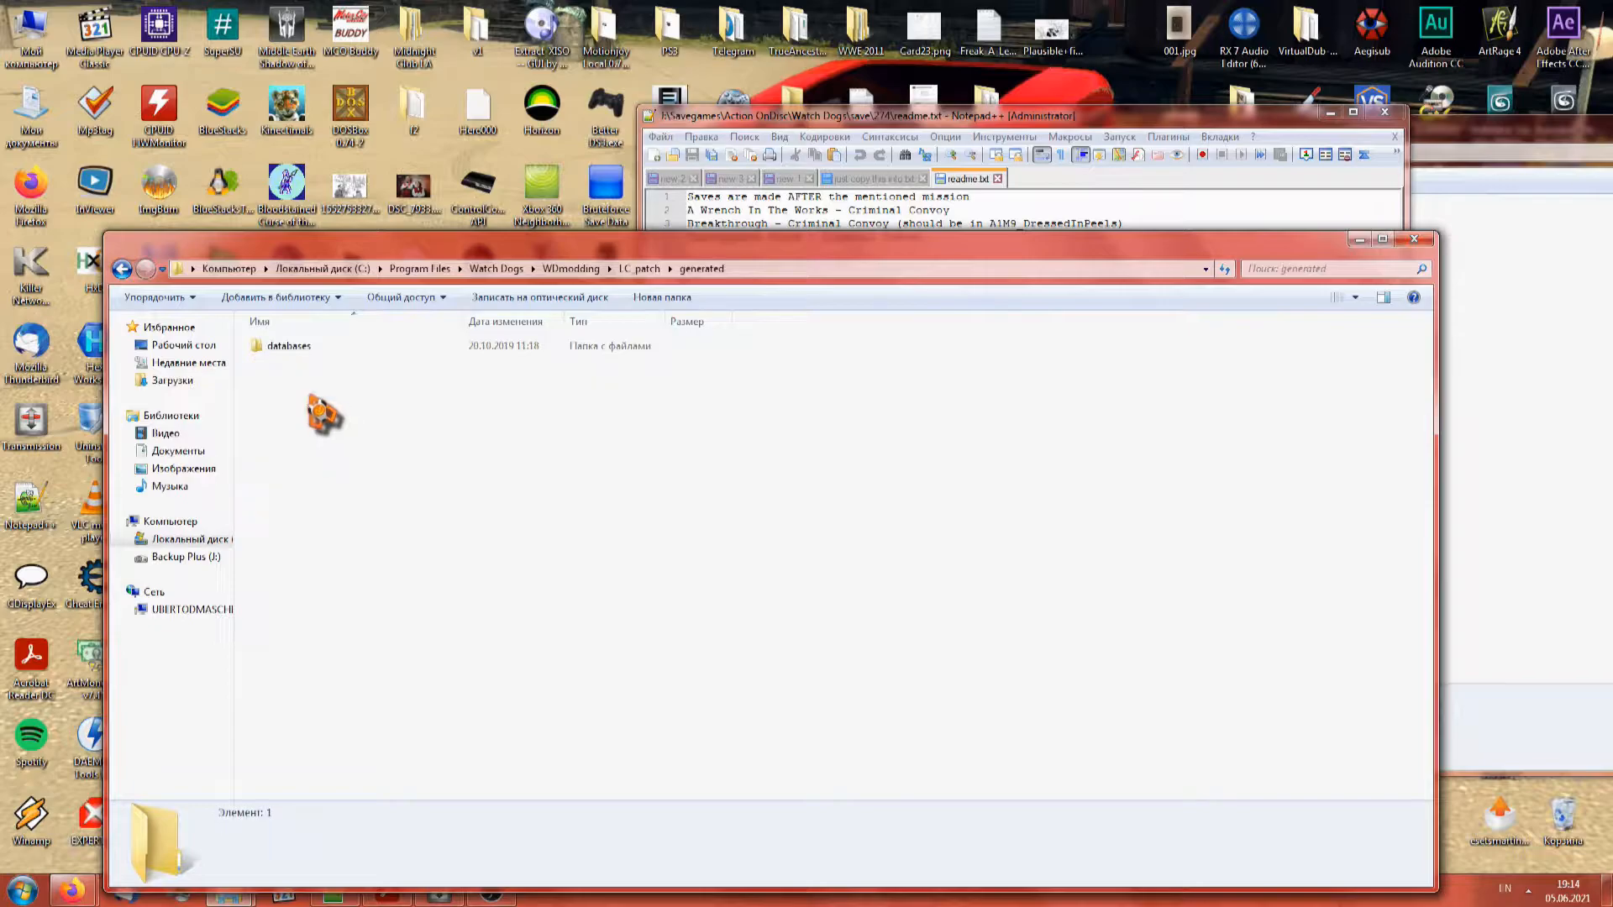
pyautogui.doubleClick(299, 348)
pyautogui.doubleClick(304, 353)
pyautogui.hotkey('ctrl', 'v')
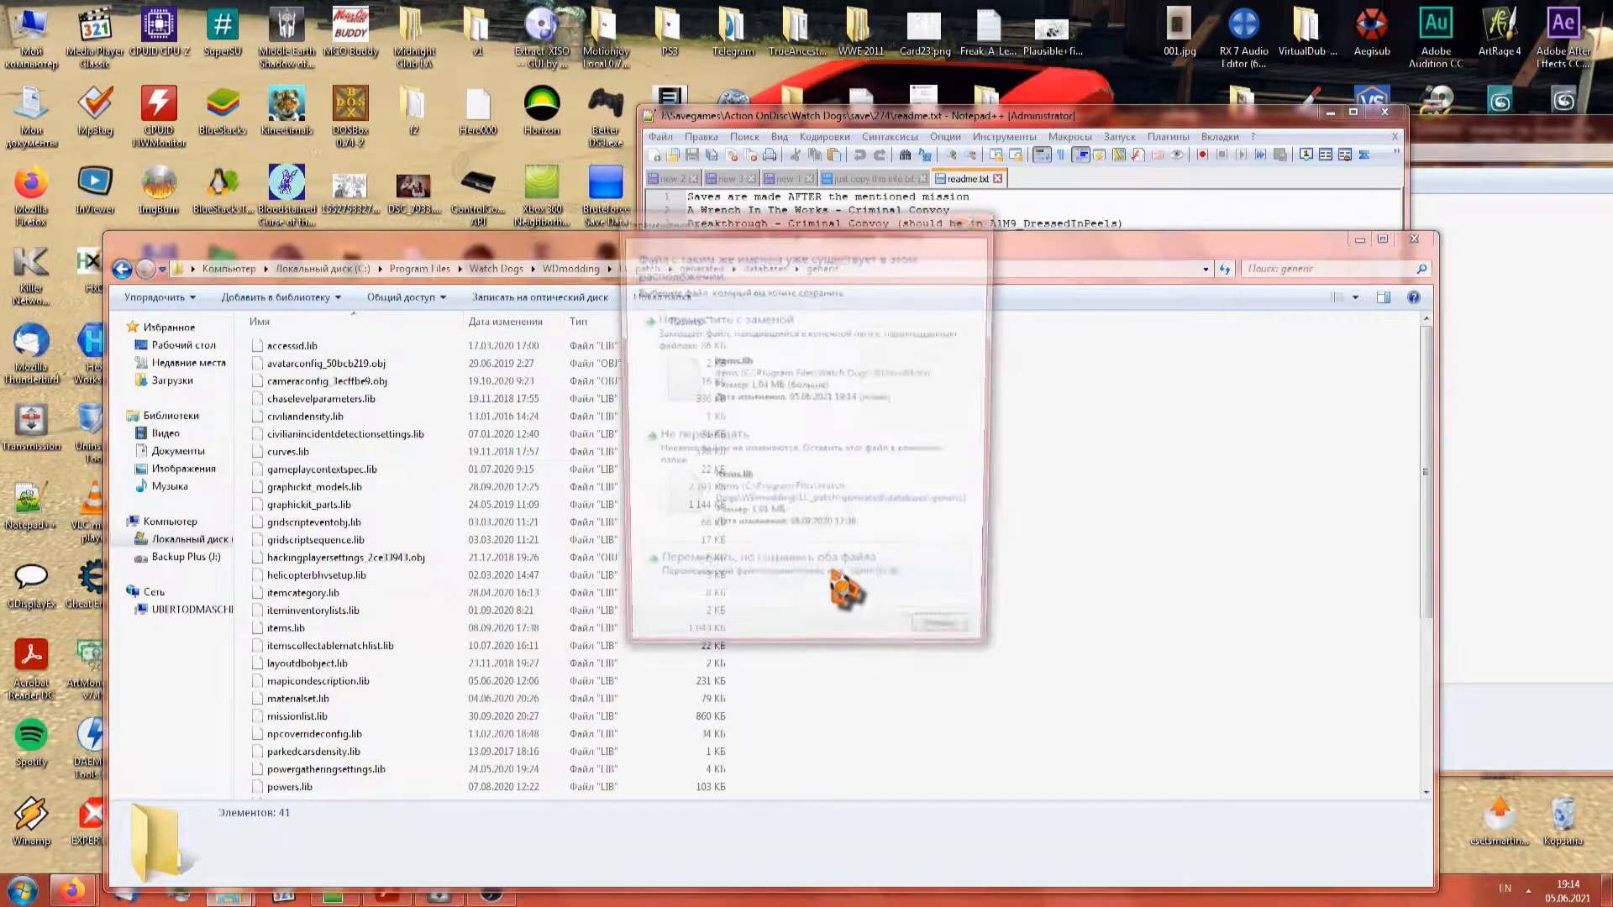
pyautogui.click(790, 400)
# Go back to the WDmodding folder and open a command window there
pyautogui.press('BackSpace')
pyautogui.press('BackSpace')
pyautogui.press('BackSpace')
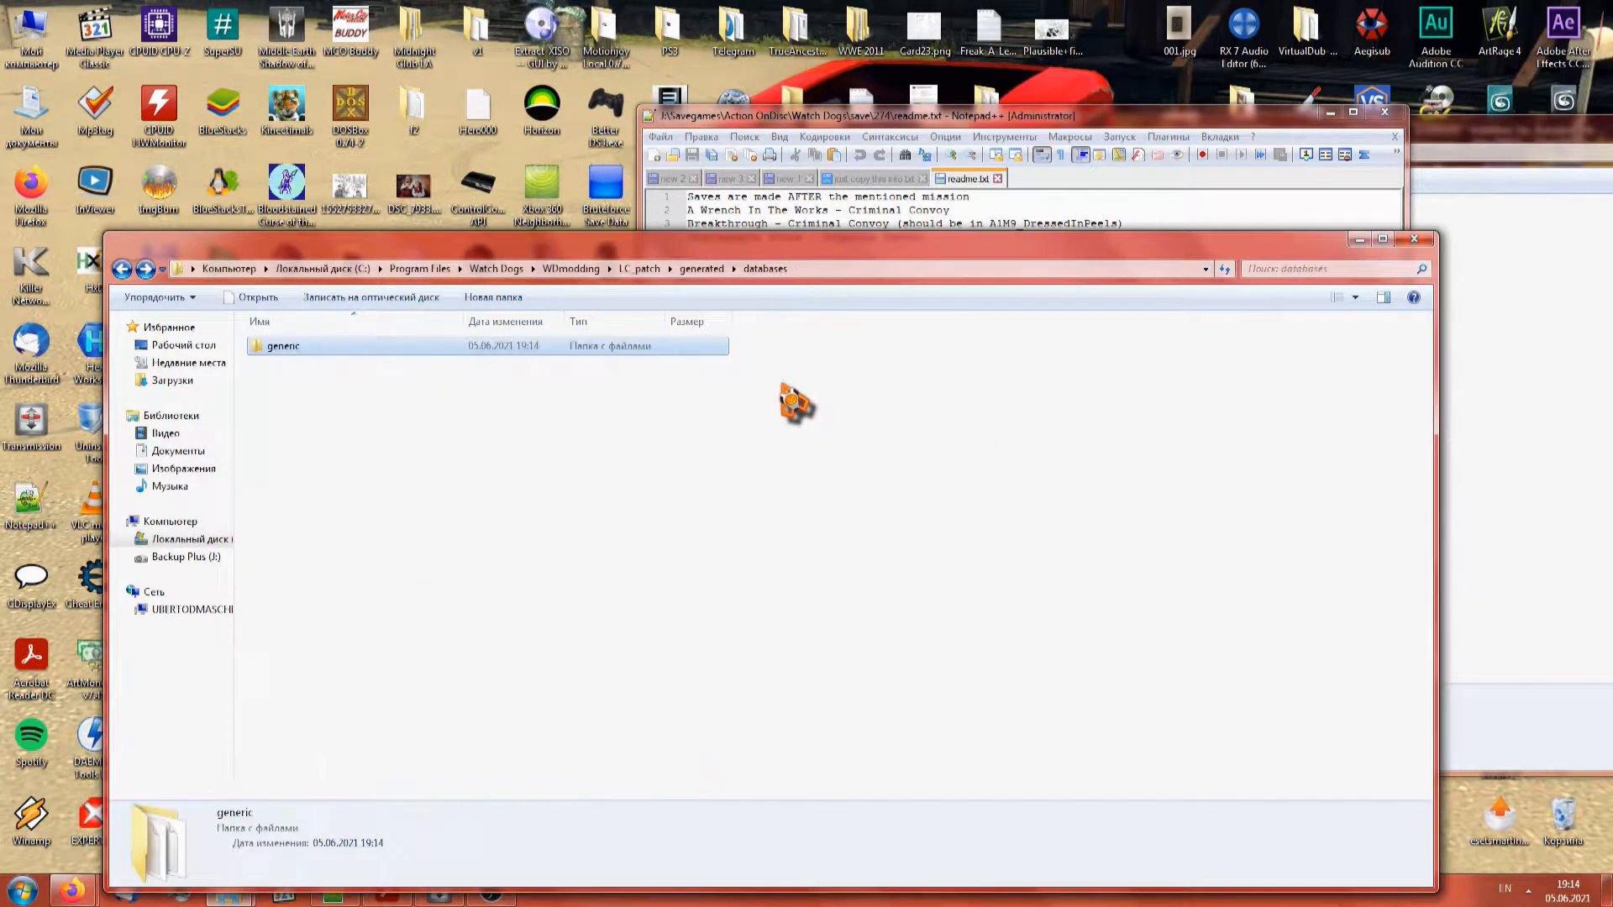
pyautogui.press('BackSpace')
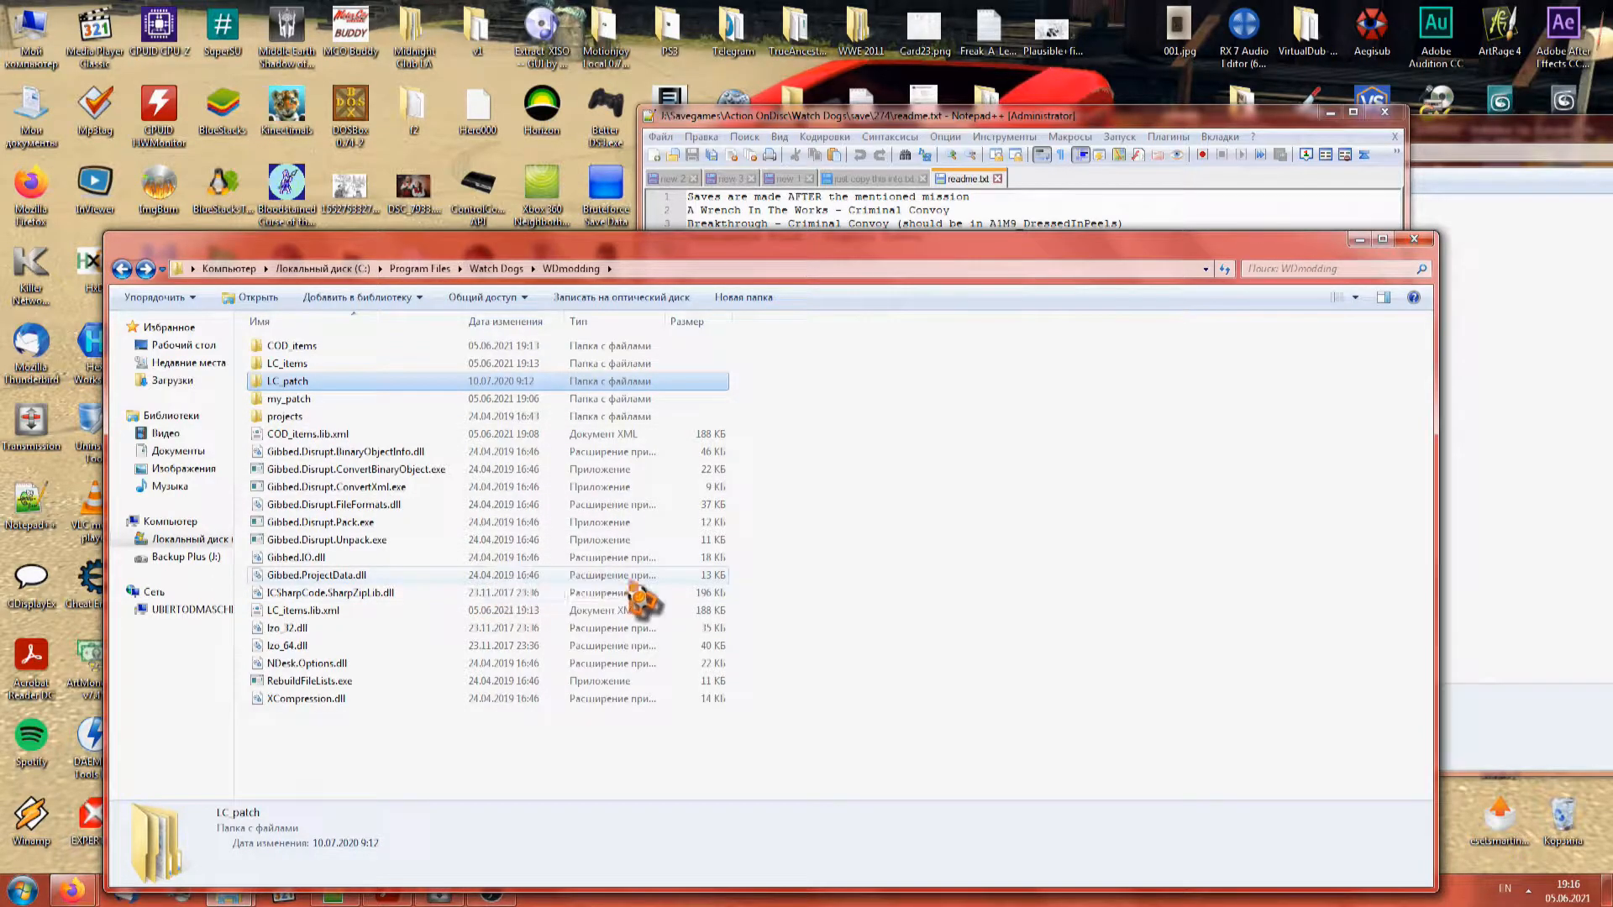
pyautogui.rightClick(813, 620)
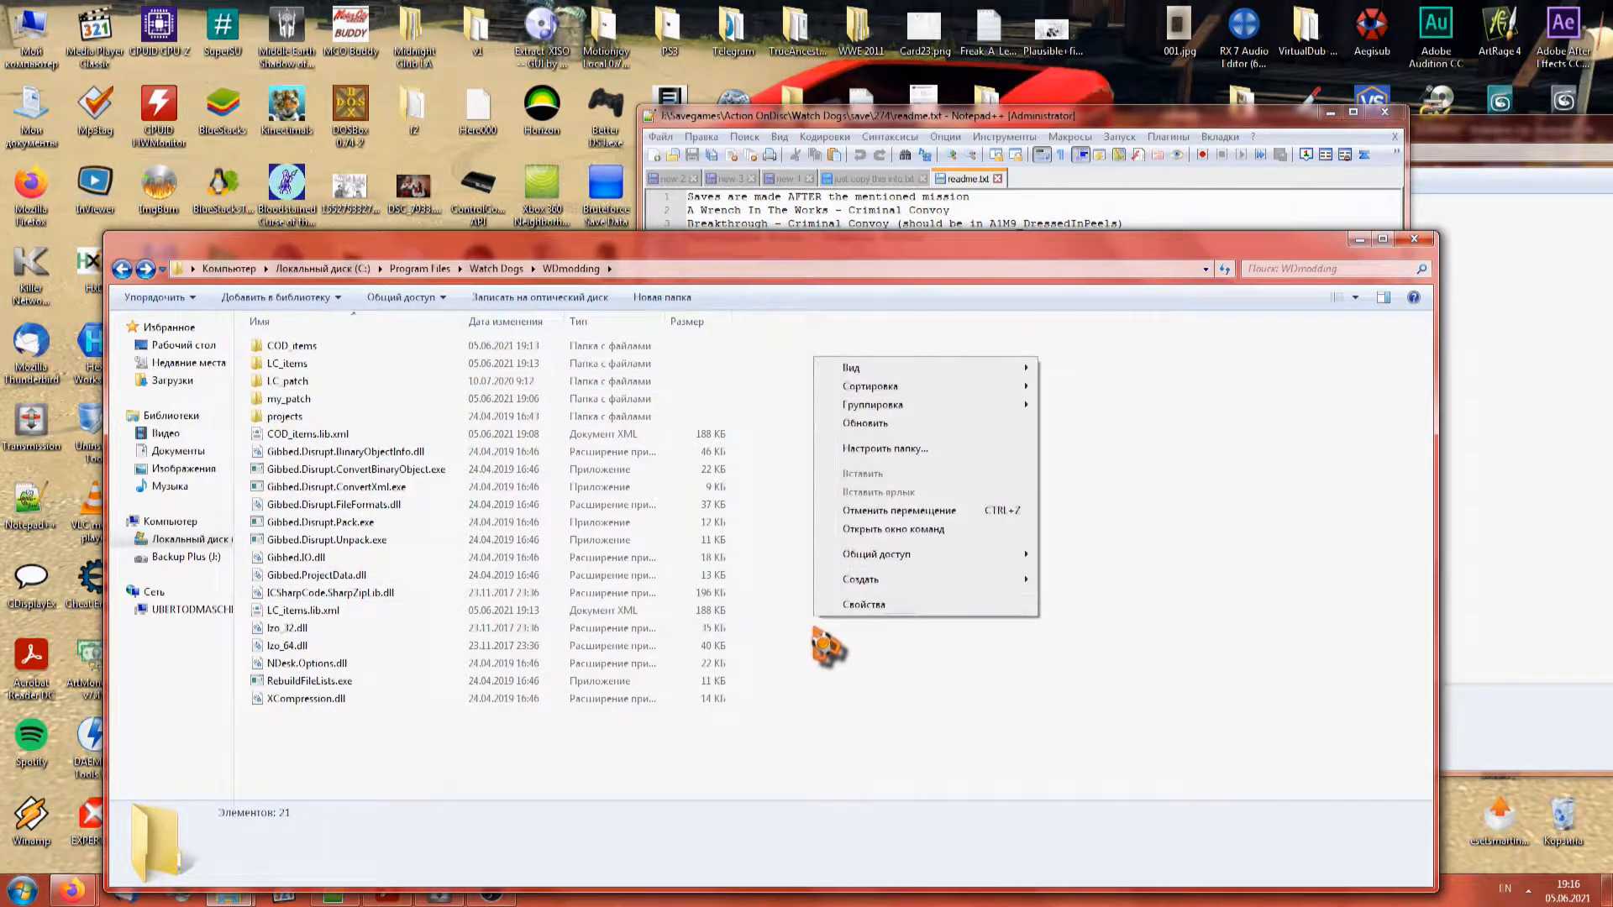
pyautogui.click(898, 529)
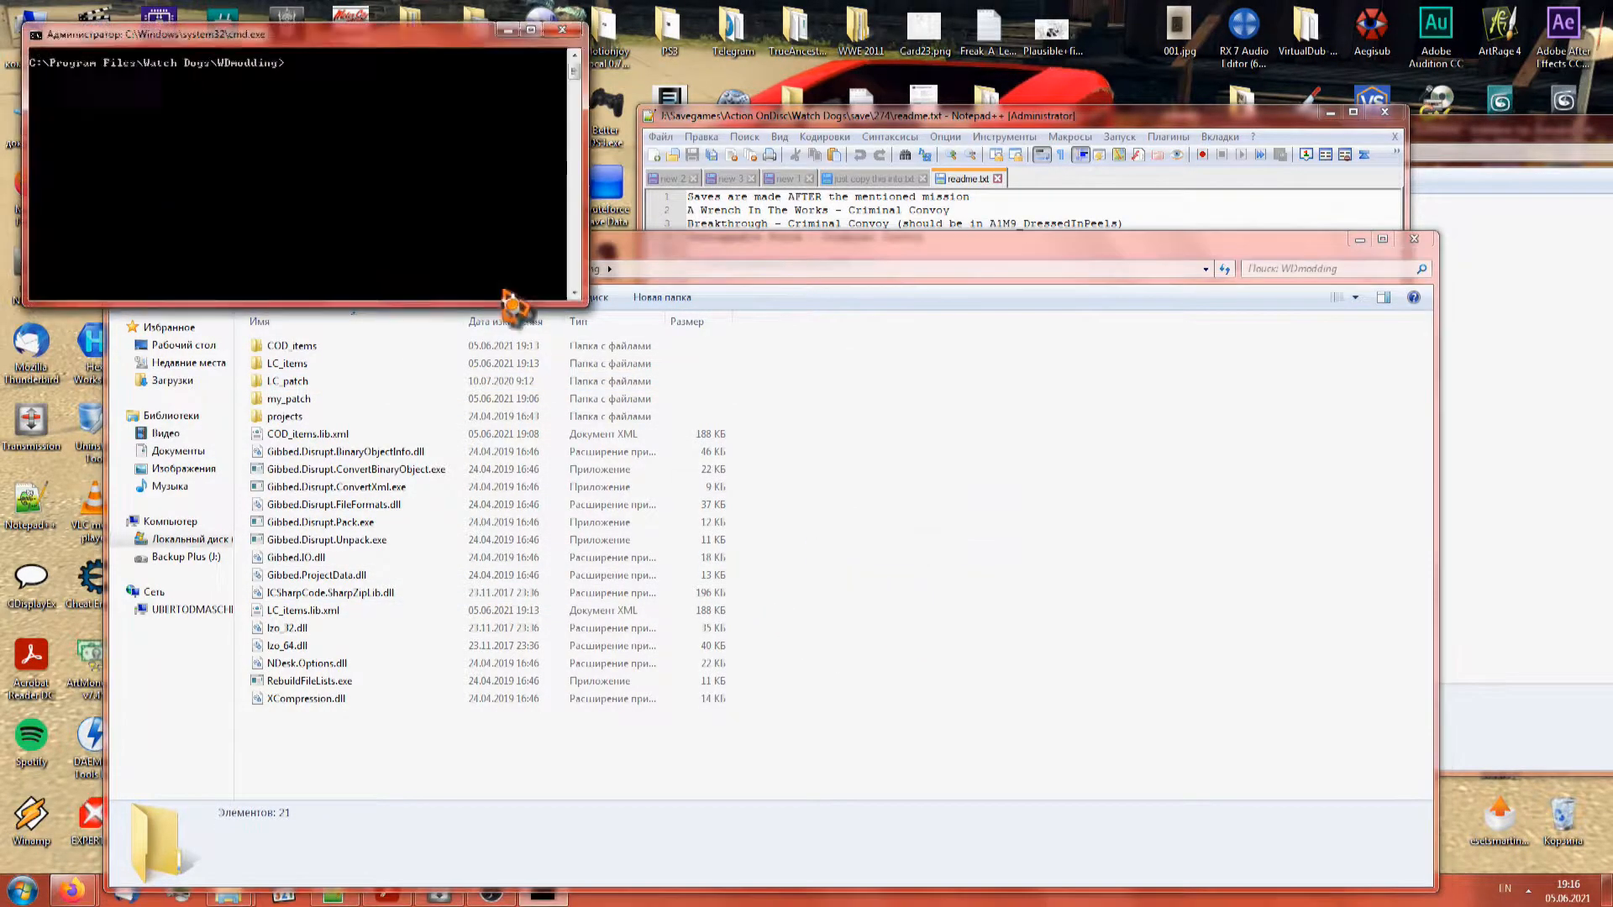
# Run Gibbed.Disrupt.Pack from the command window to pack the LC_patch folder into patch.fat
pyautogui.click(354, 524)
pyautogui.press('Down')
pyautogui.press('Up')
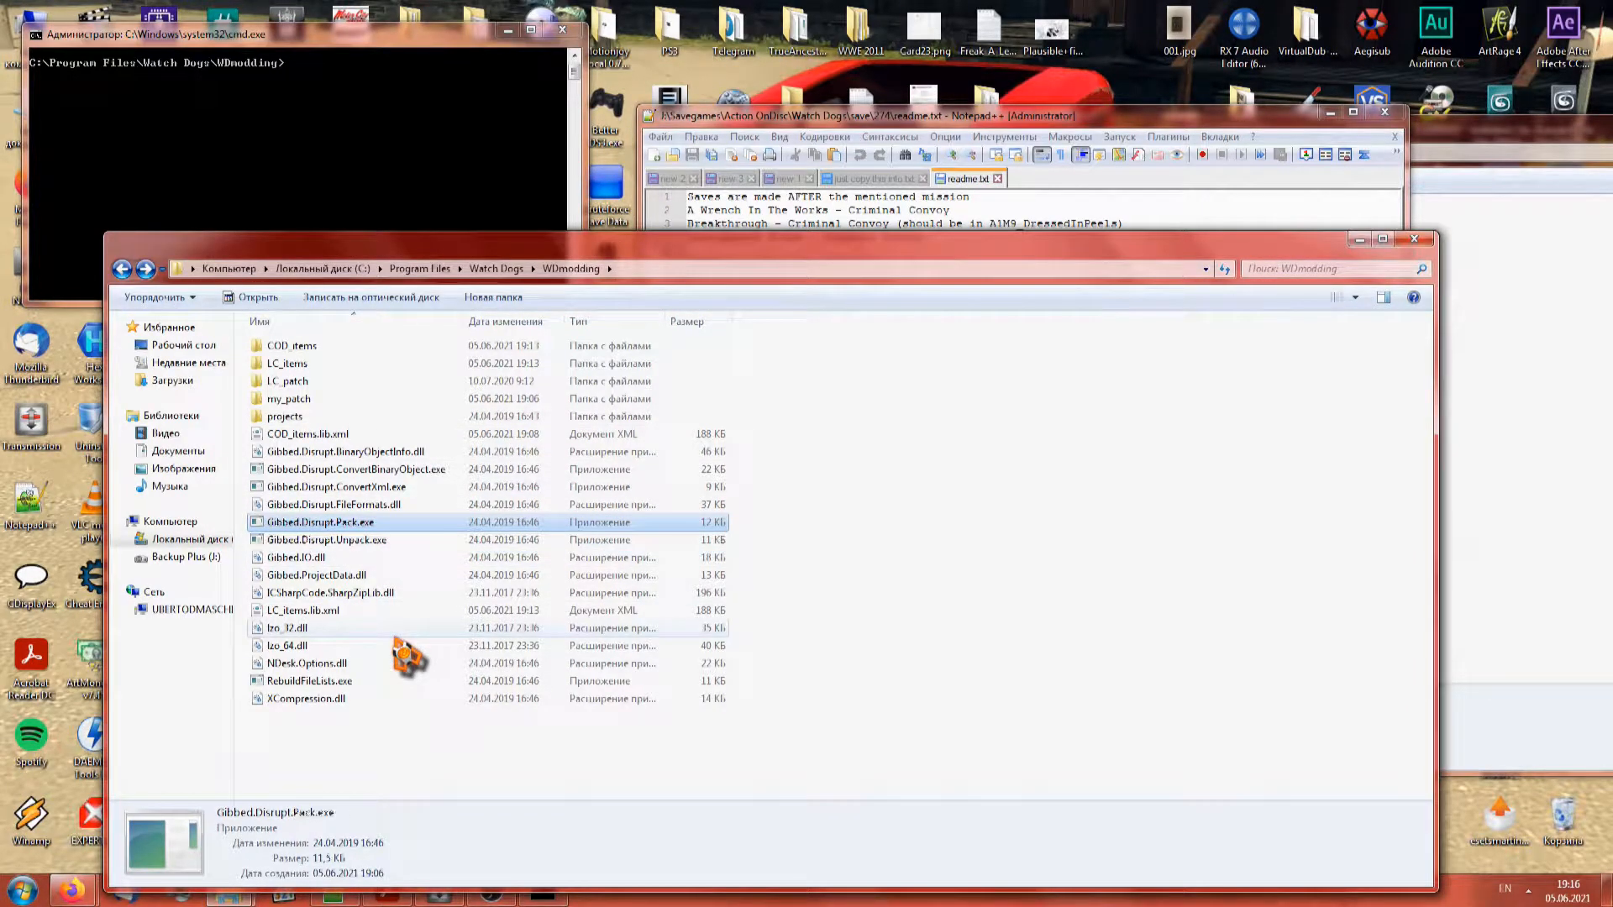
pyautogui.press('F2')
pyautogui.press('super+c')
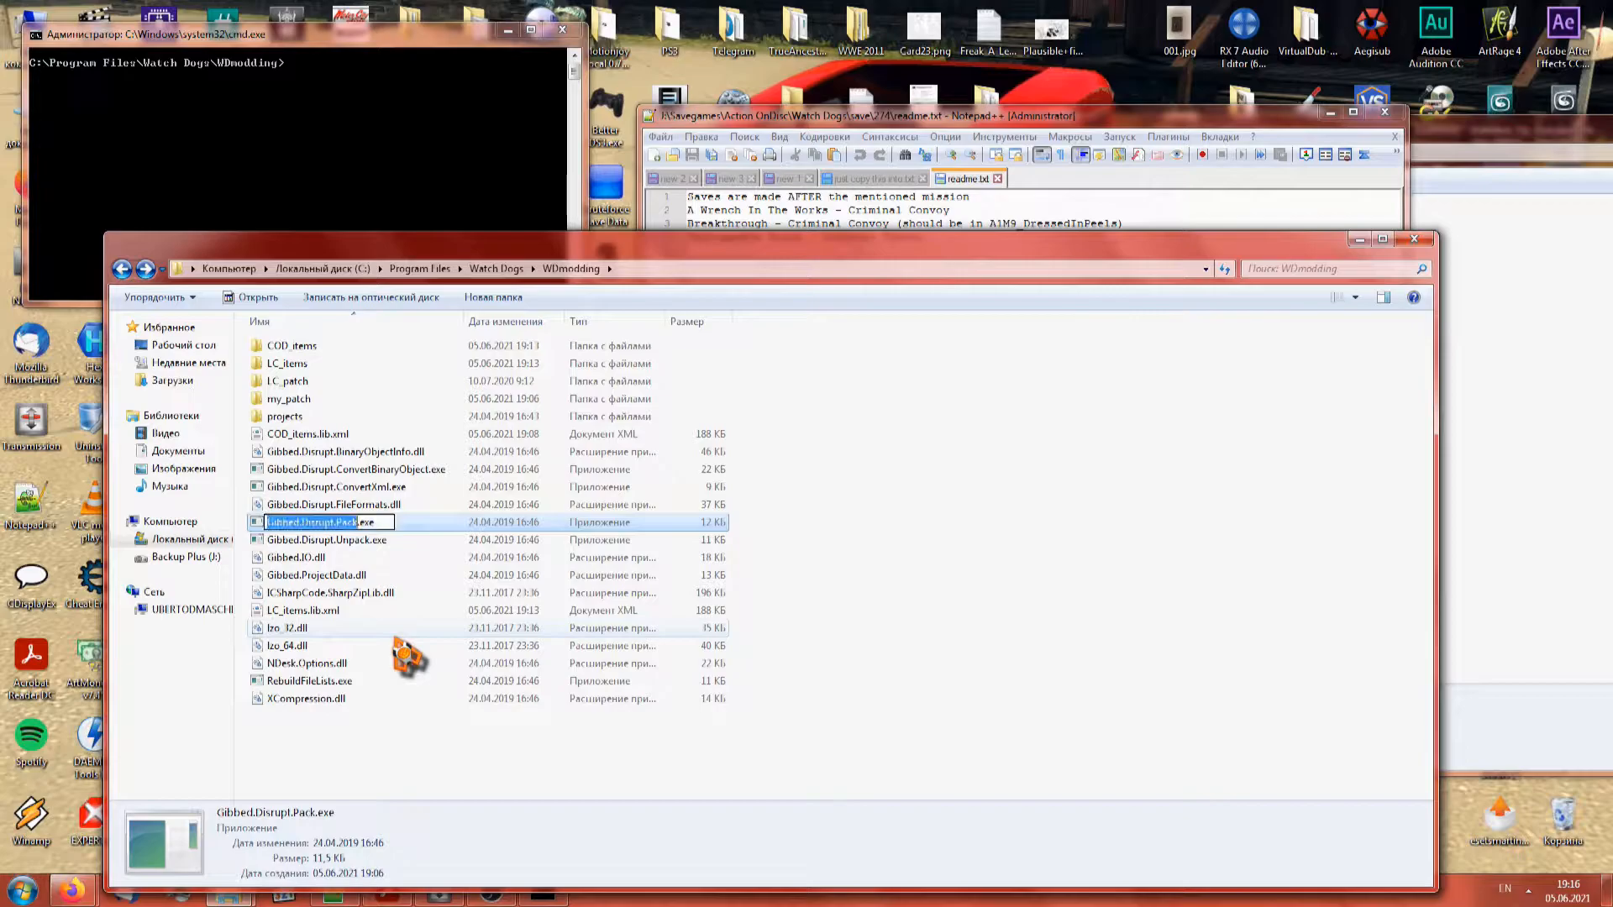
pyautogui.rightClick(345, 200)
pyautogui.click(374, 248)
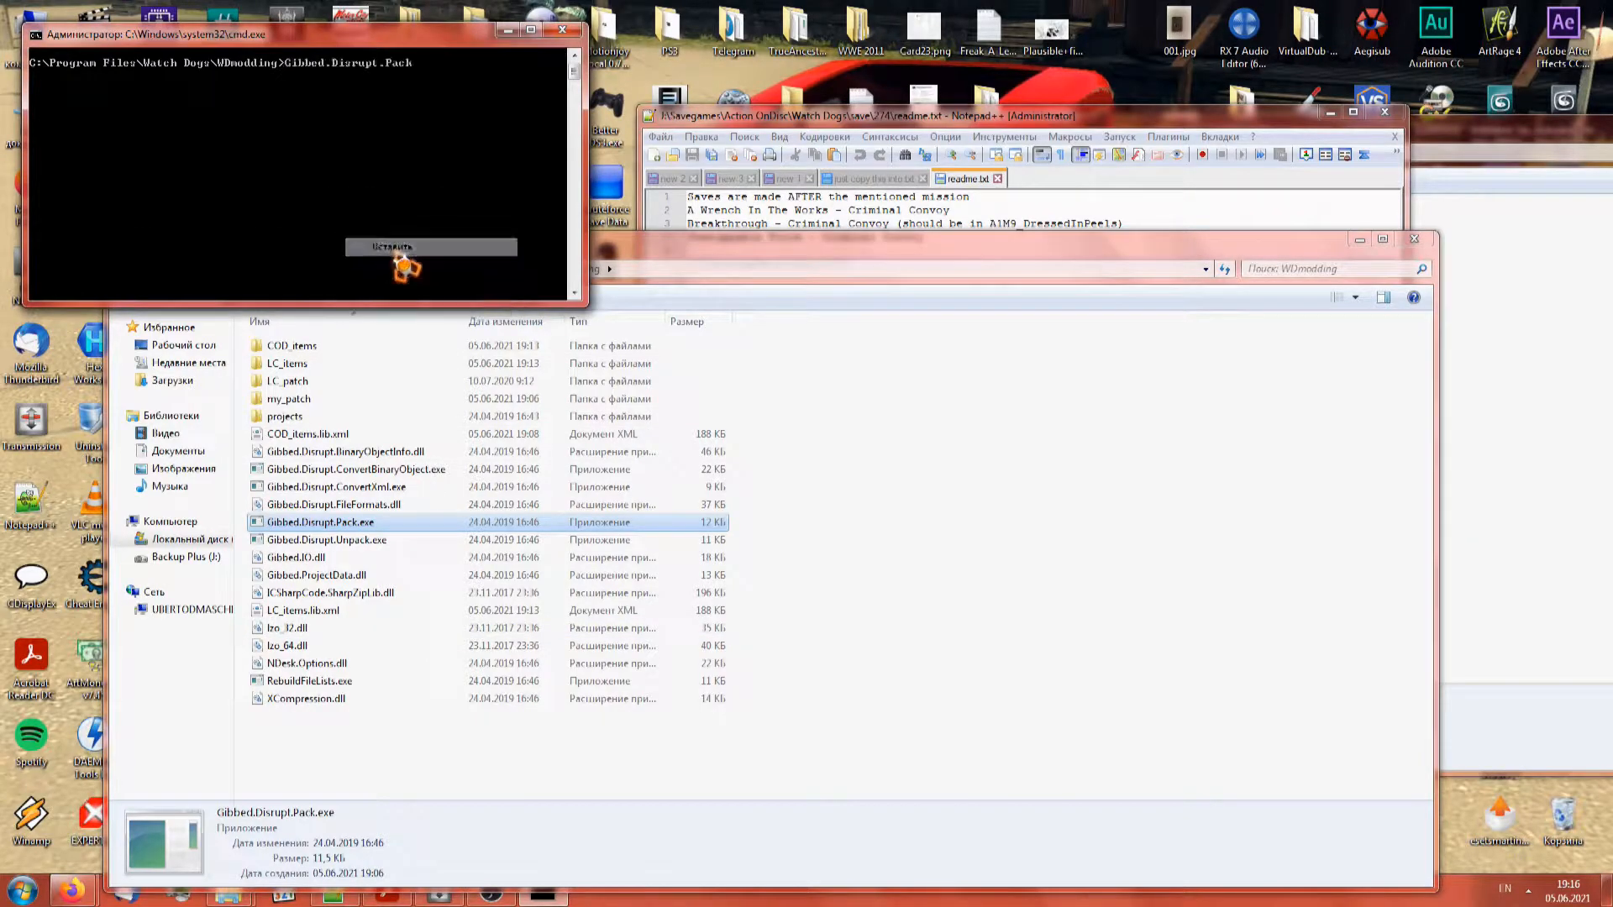
pyautogui.press('Return')
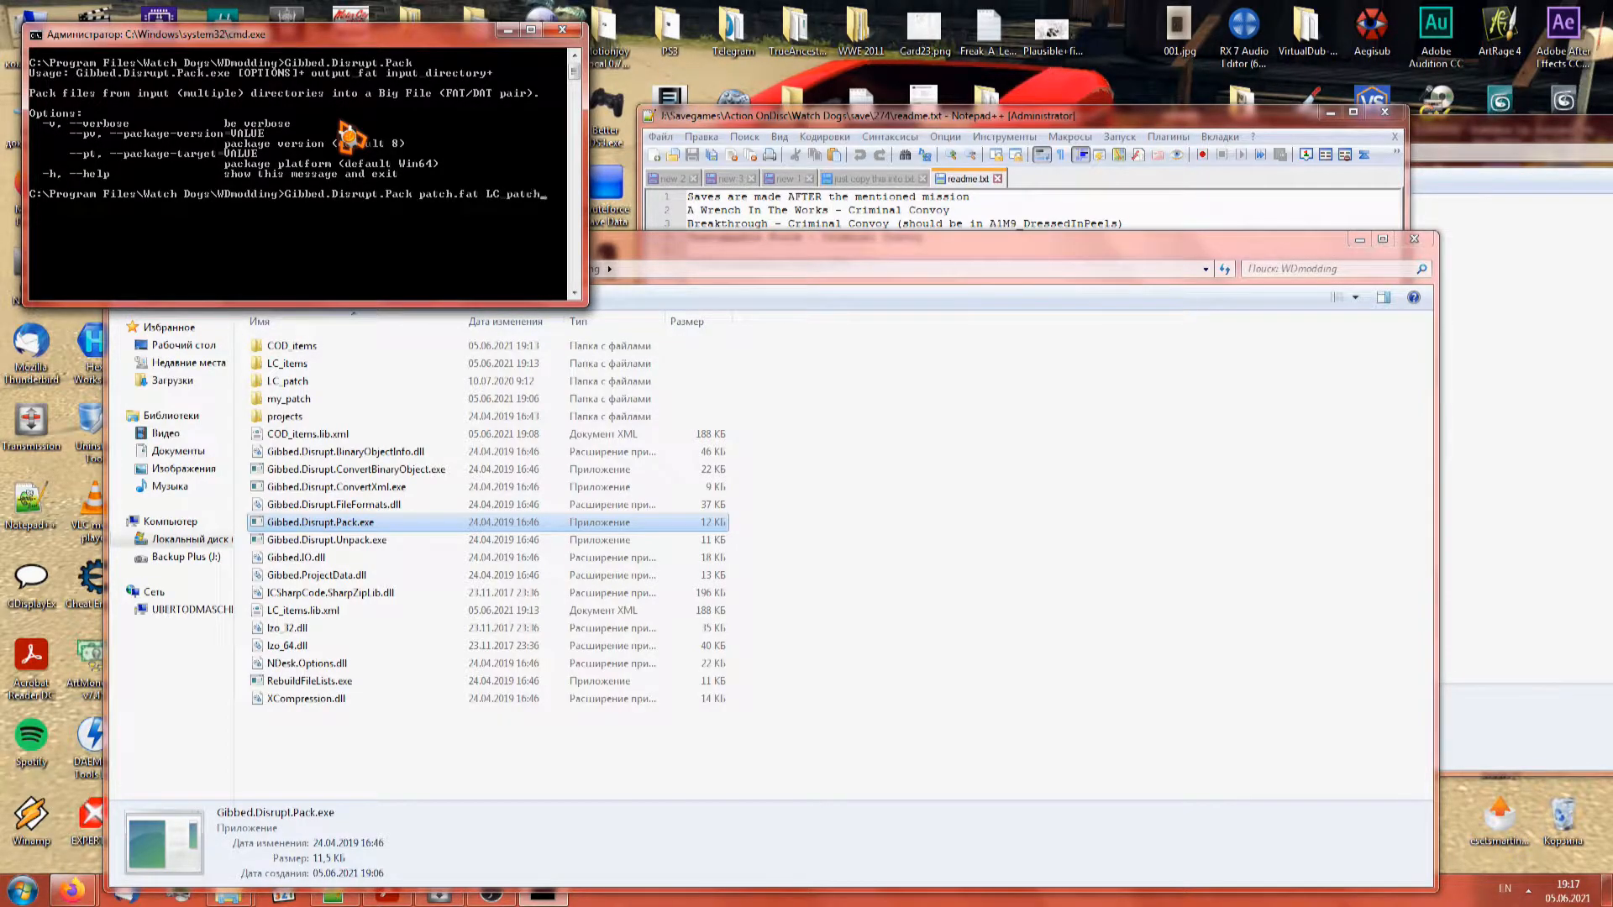
pyautogui.press('Return')
# Move patch.dat and patch.fat from WDmodding into the data_win64 folder, replacing the existing files
pyautogui.moveTo(804, 727); pyautogui.dragTo(638, 676)
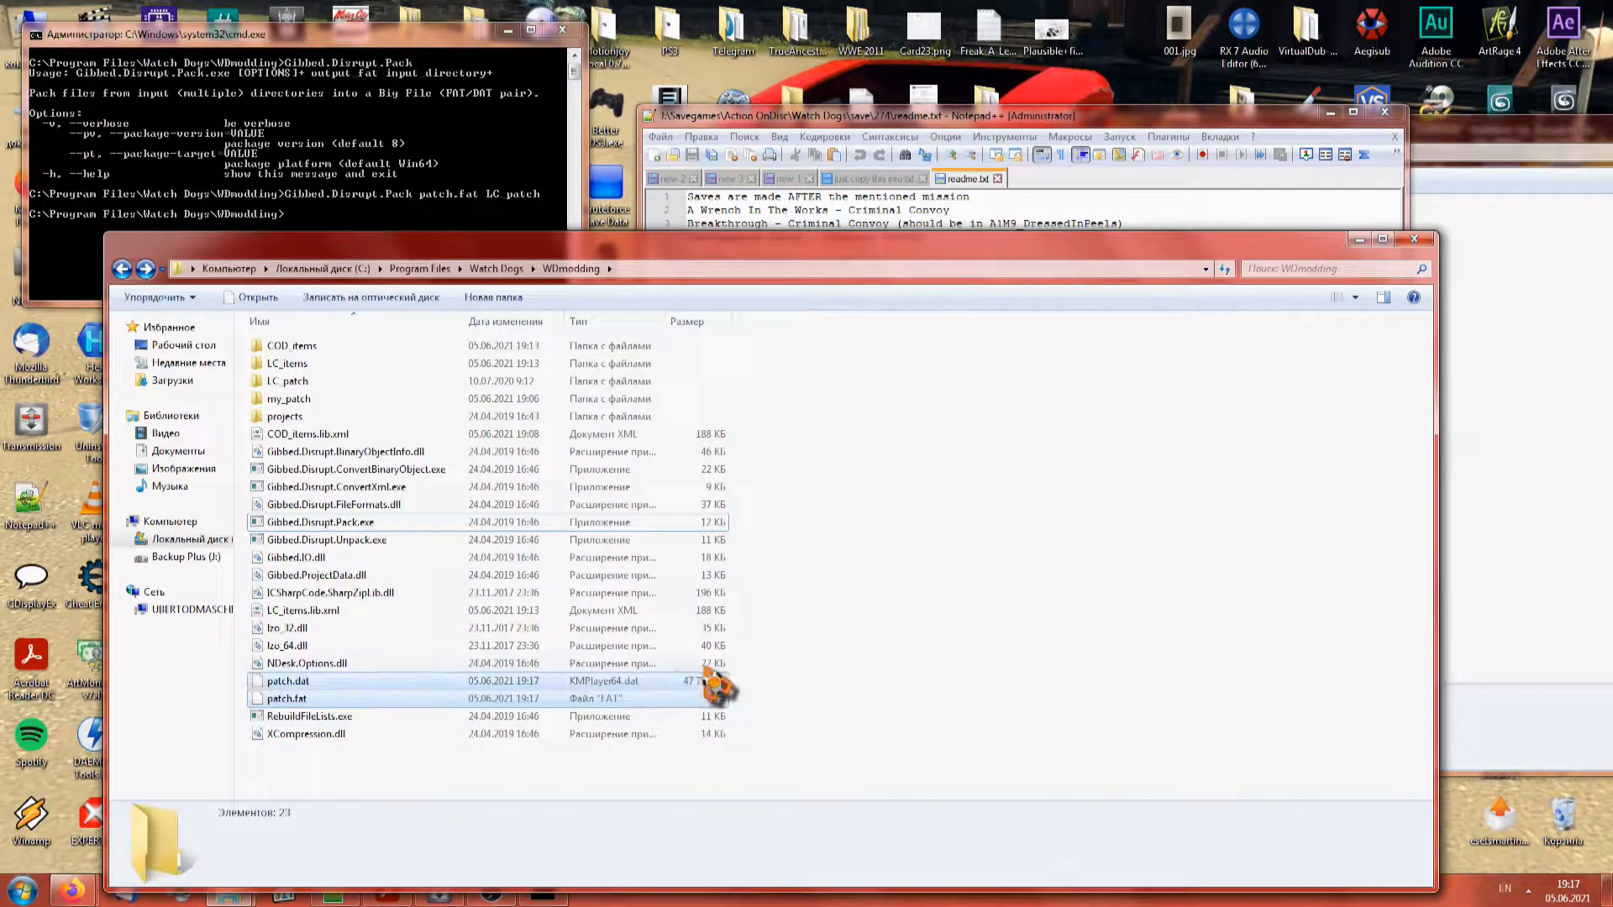
pyautogui.click(939, 679)
pyautogui.press('BackSpace')
pyautogui.press('Up')
pyautogui.press('Up')
pyautogui.press('Up')
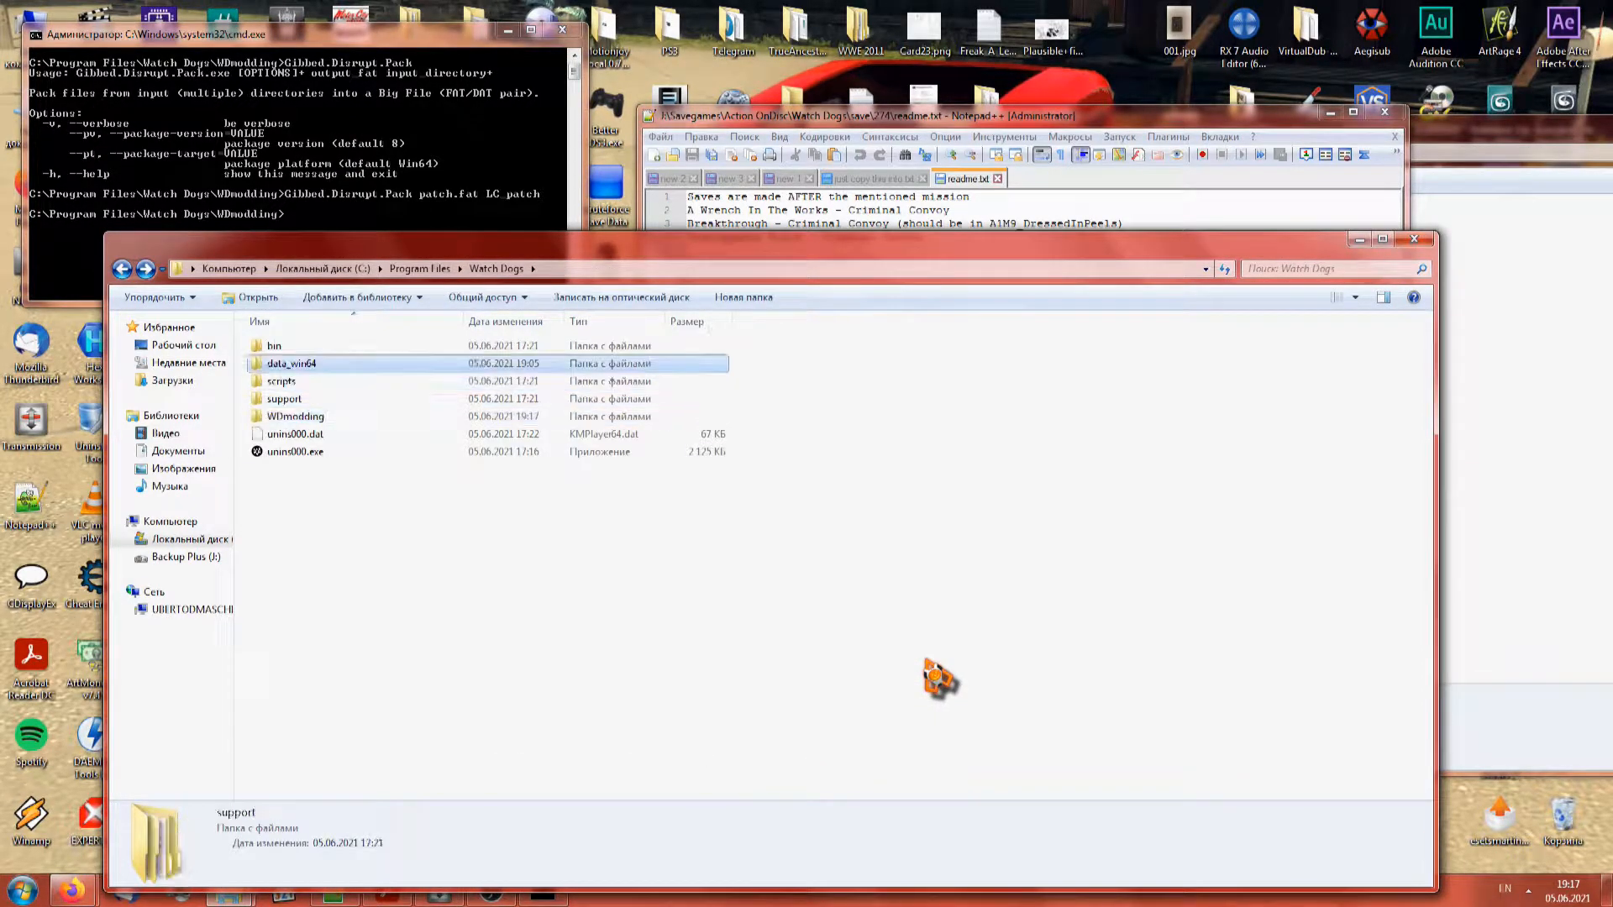
pyautogui.press('Return')
pyautogui.hotkey('ctrl', 'v')
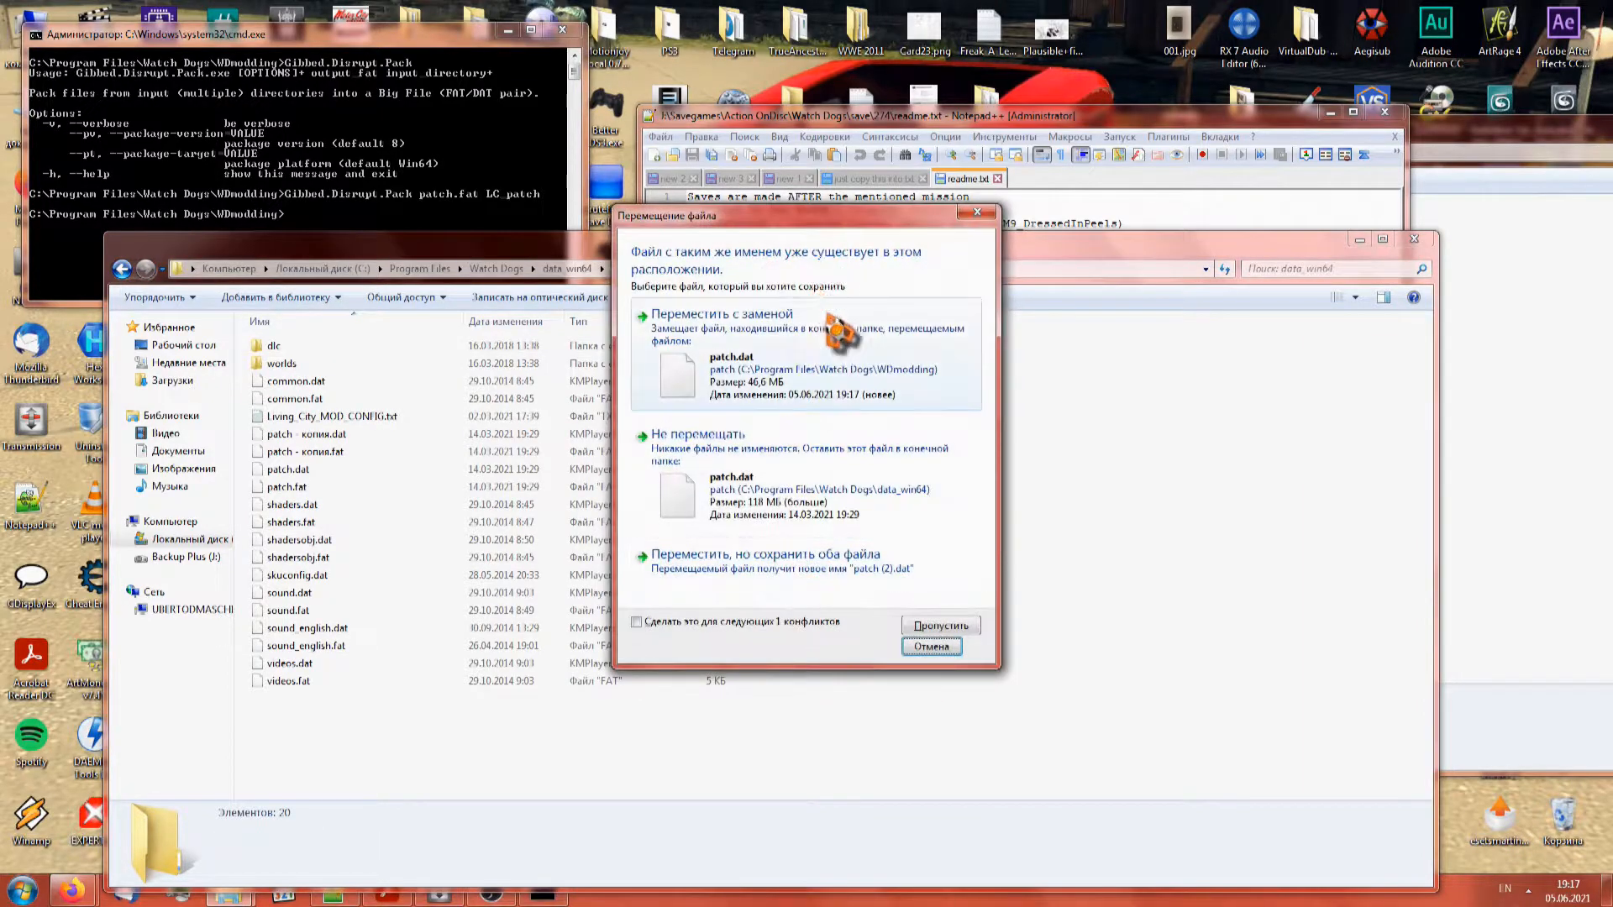
pyautogui.click(750, 357)
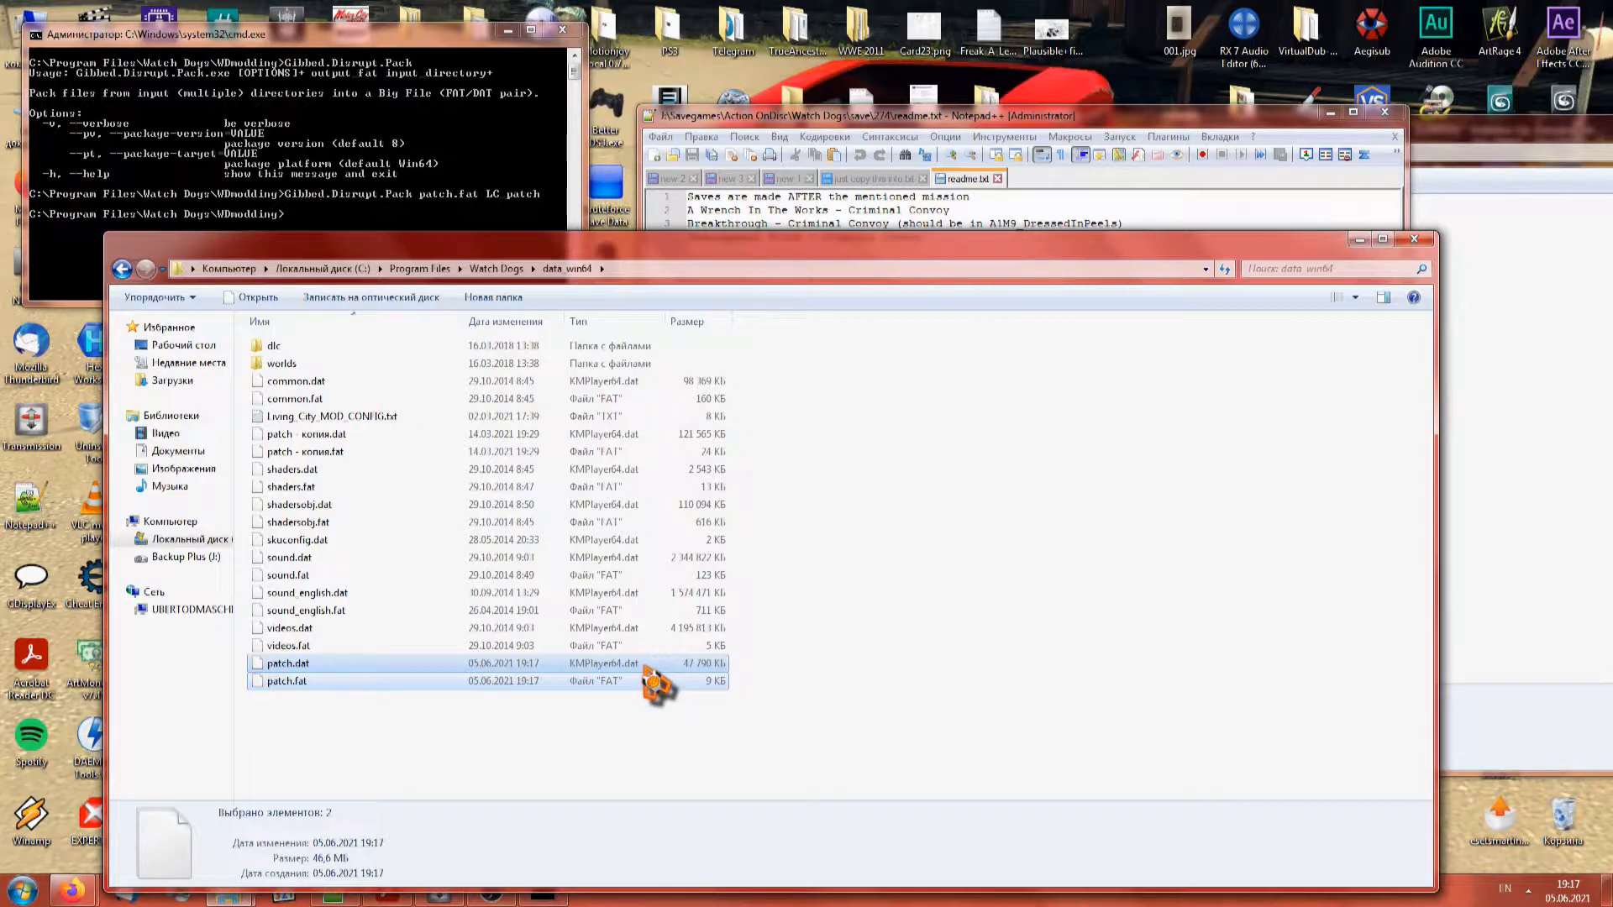
pyautogui.click(861, 630)
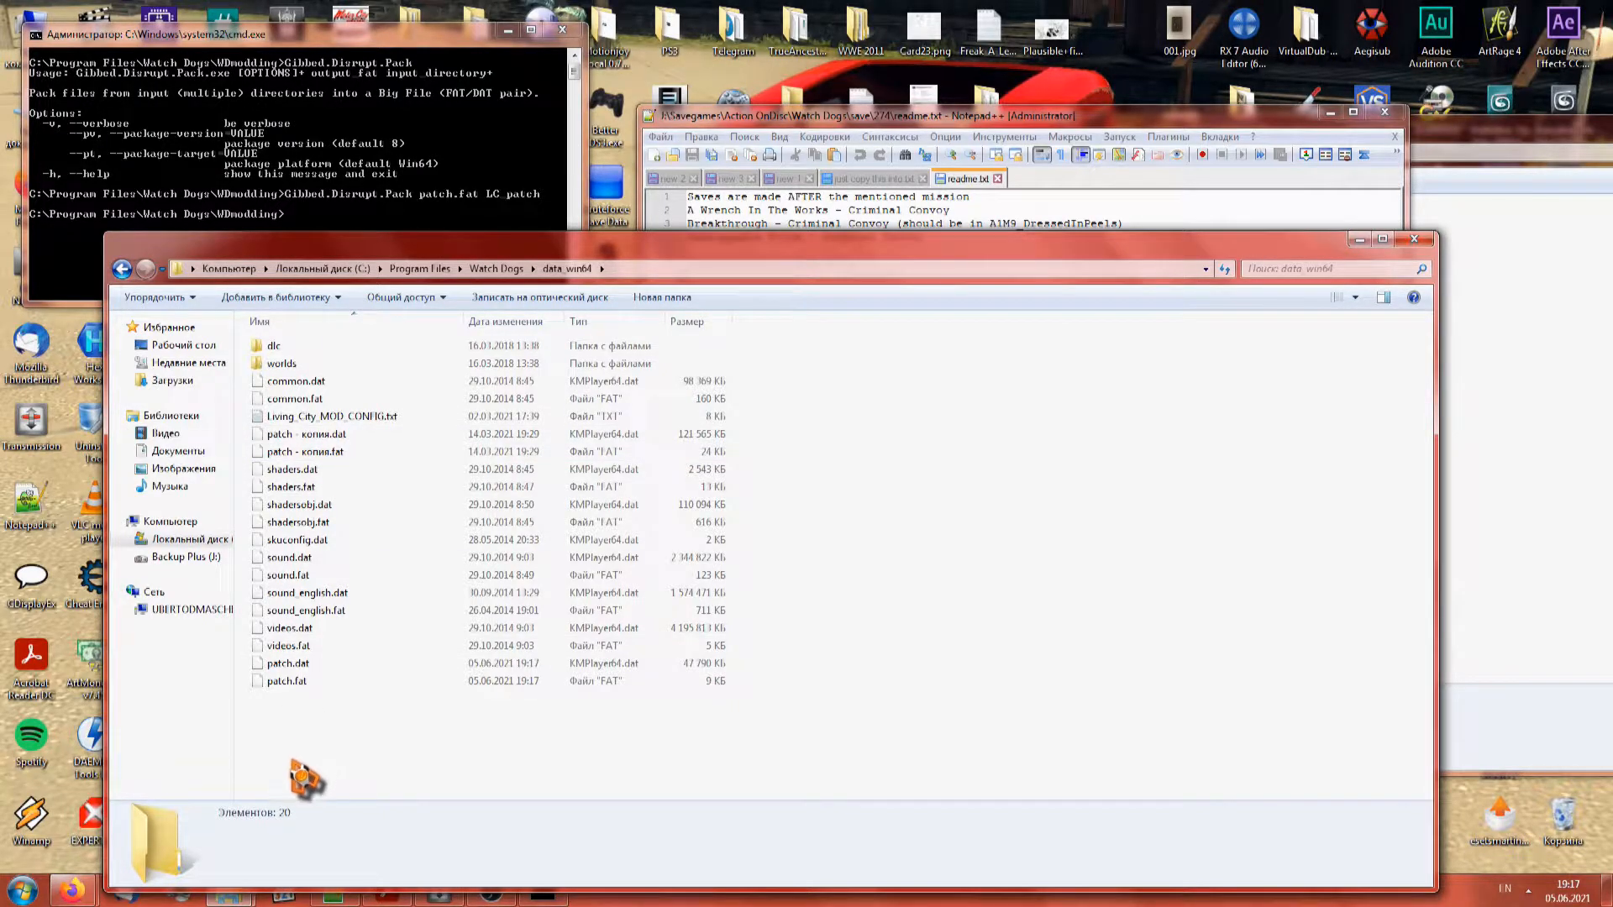
# Delete the newly packed patch.dat and patch.fat from the data_win64 folder
pyautogui.moveTo(294, 730); pyautogui.dragTo(281, 671)
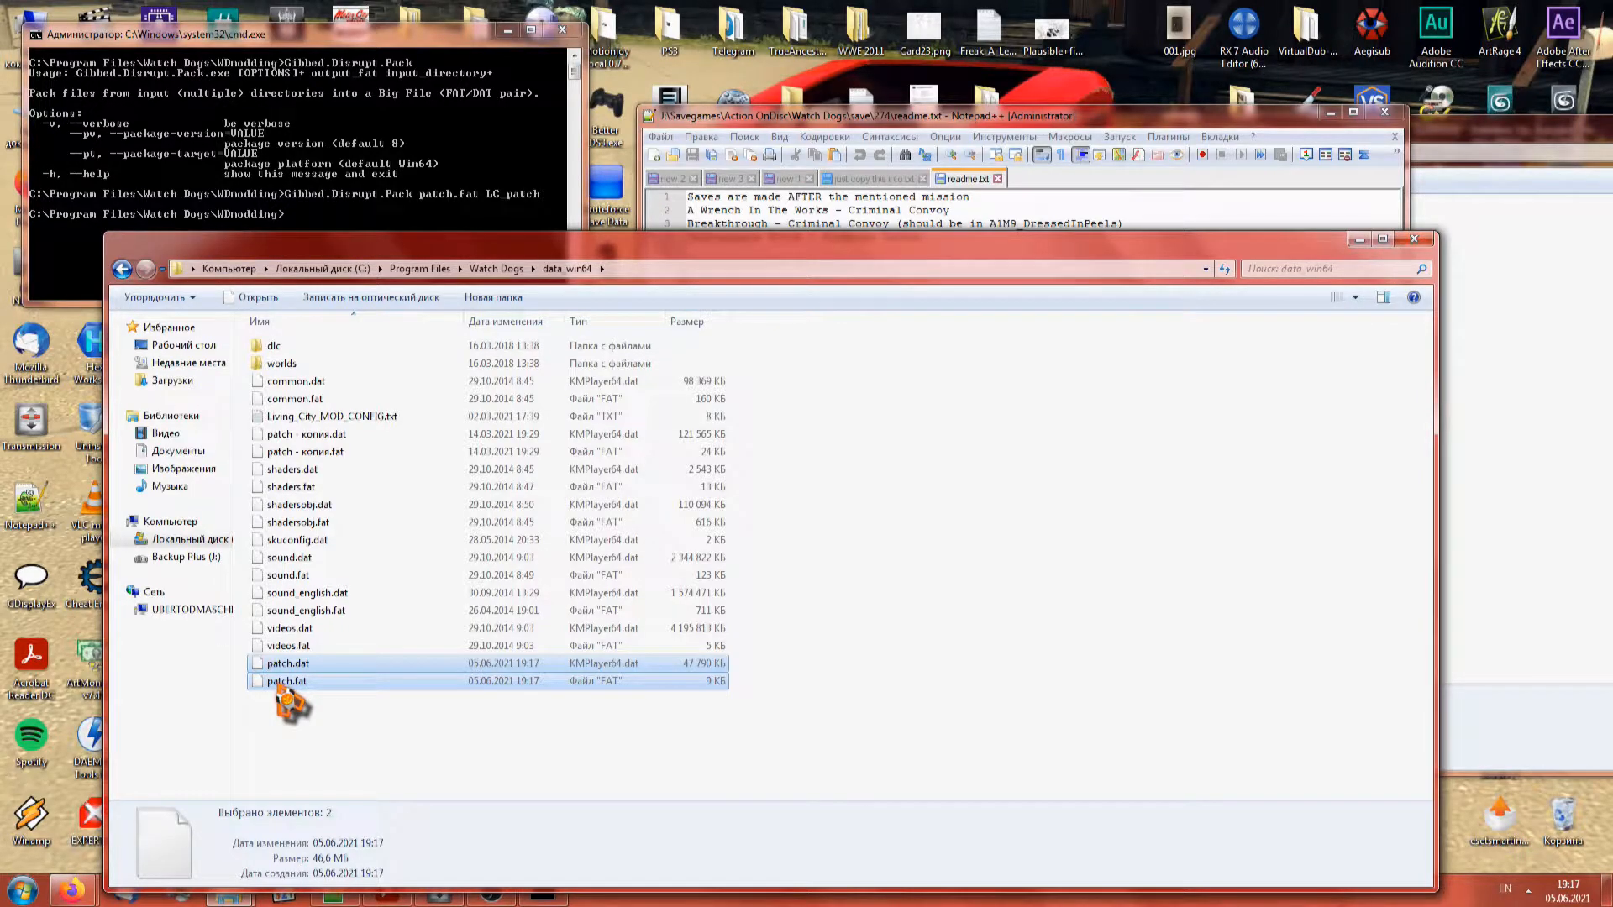
pyautogui.press('Delete')
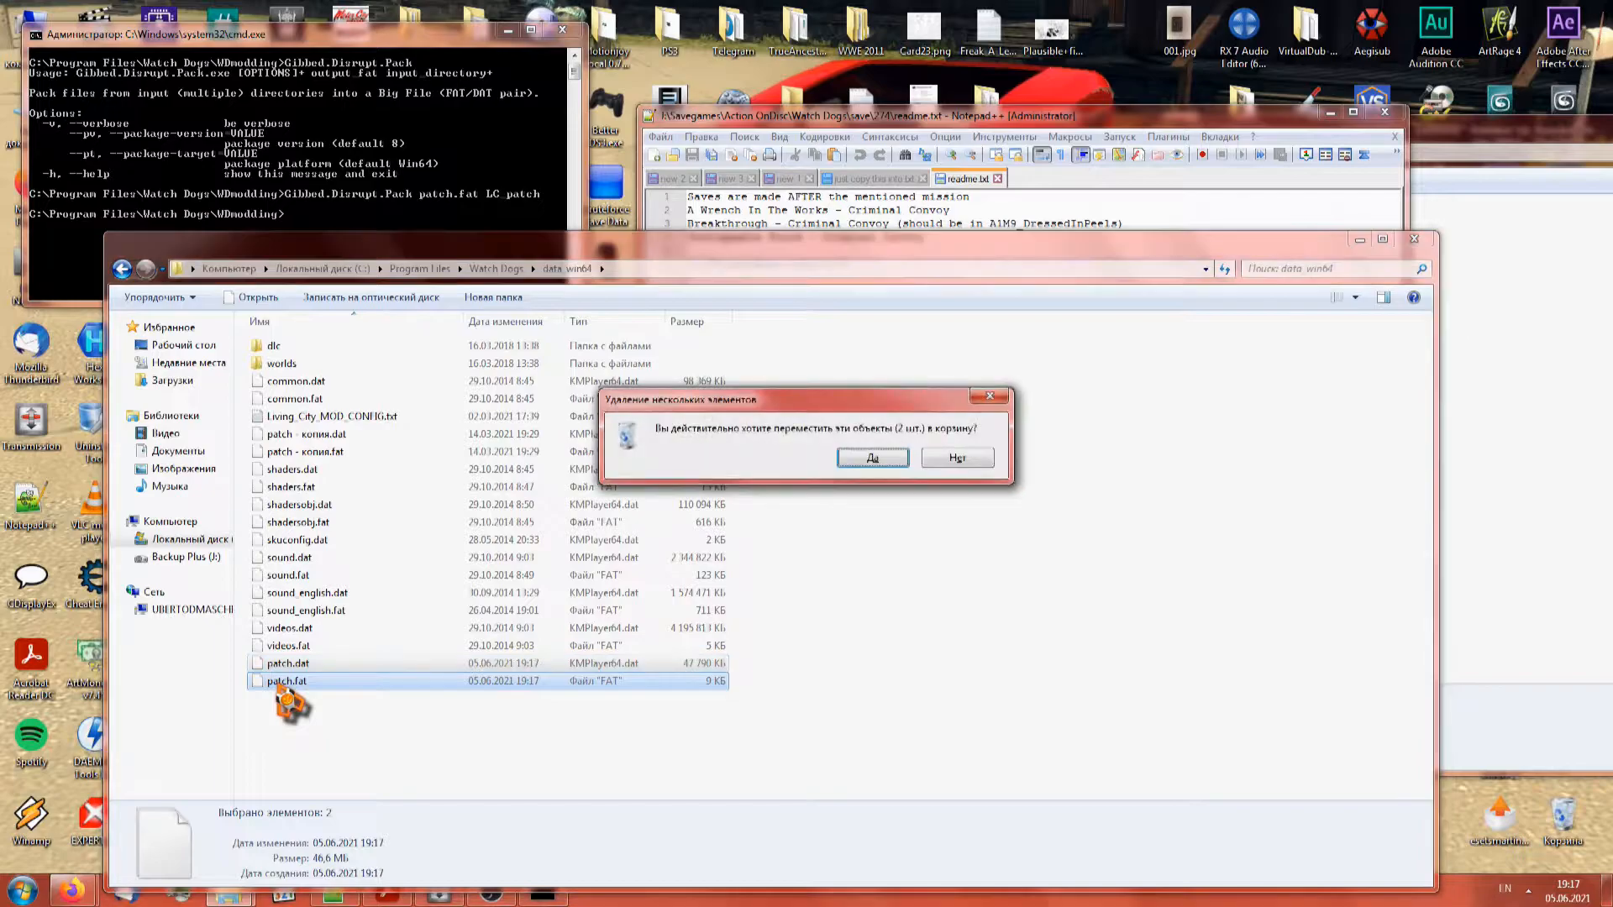
pyautogui.press('Return')
# Duplicate the backup files patch - копия.dat and patch - копия.fat, and rename the duplicates as patch.dat and patch.fat
pyautogui.moveTo(766, 429); pyautogui.dragTo(415, 458)
pyautogui.rightClick(997, 591)
pyautogui.click(1117, 765)
pyautogui.press('F2')
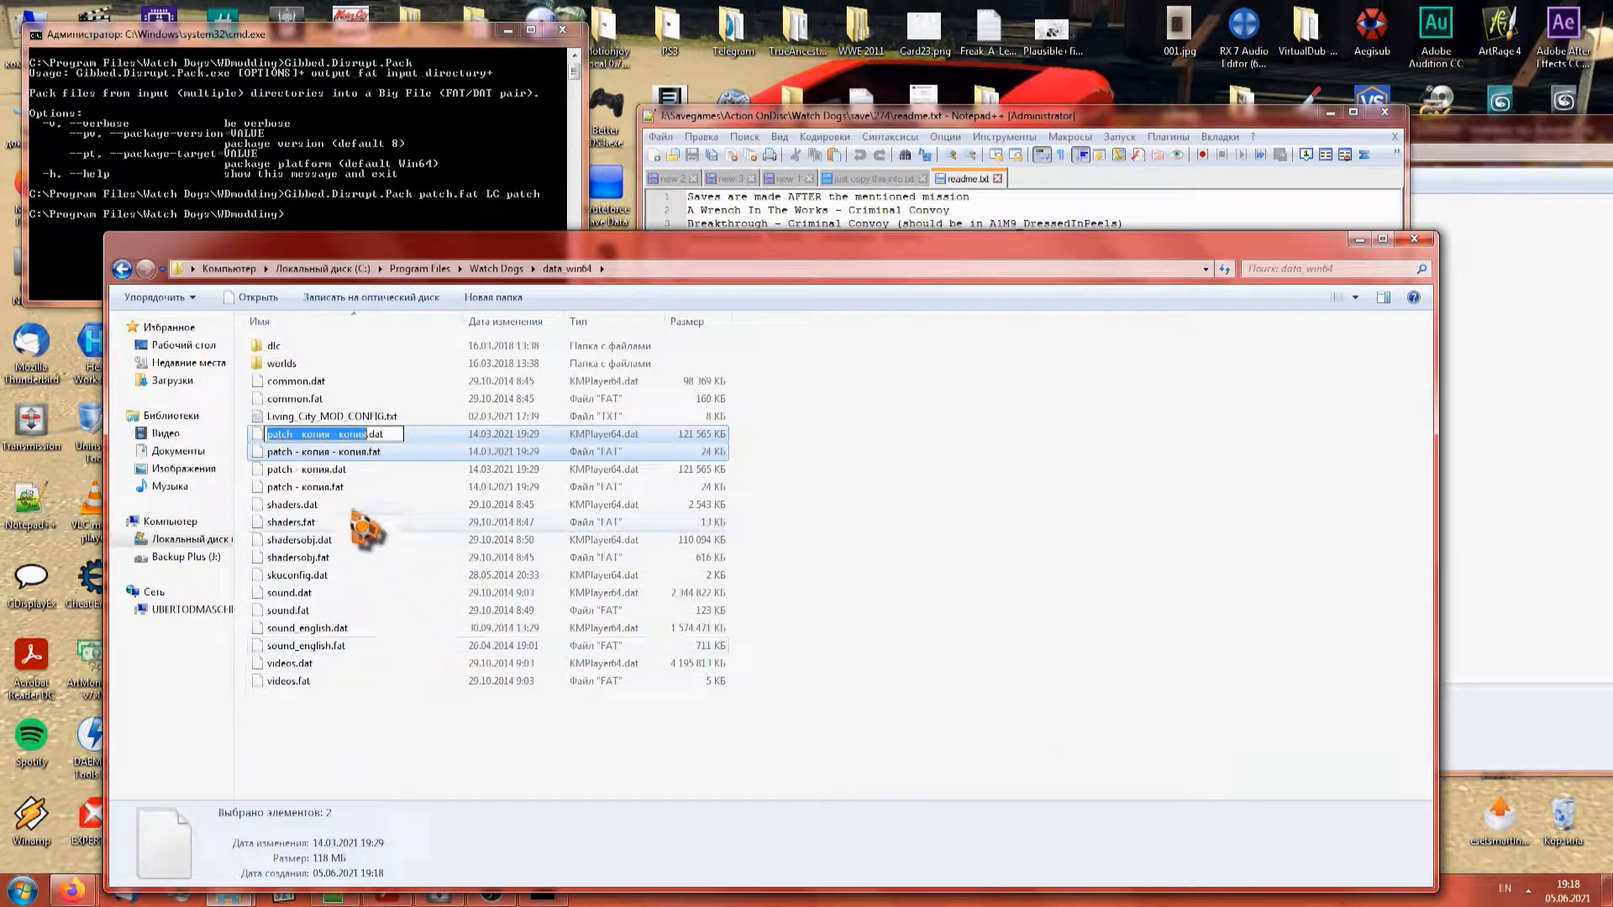
pyautogui.moveTo(291, 434); pyautogui.dragTo(375, 462)
pyautogui.press('BackSpace')
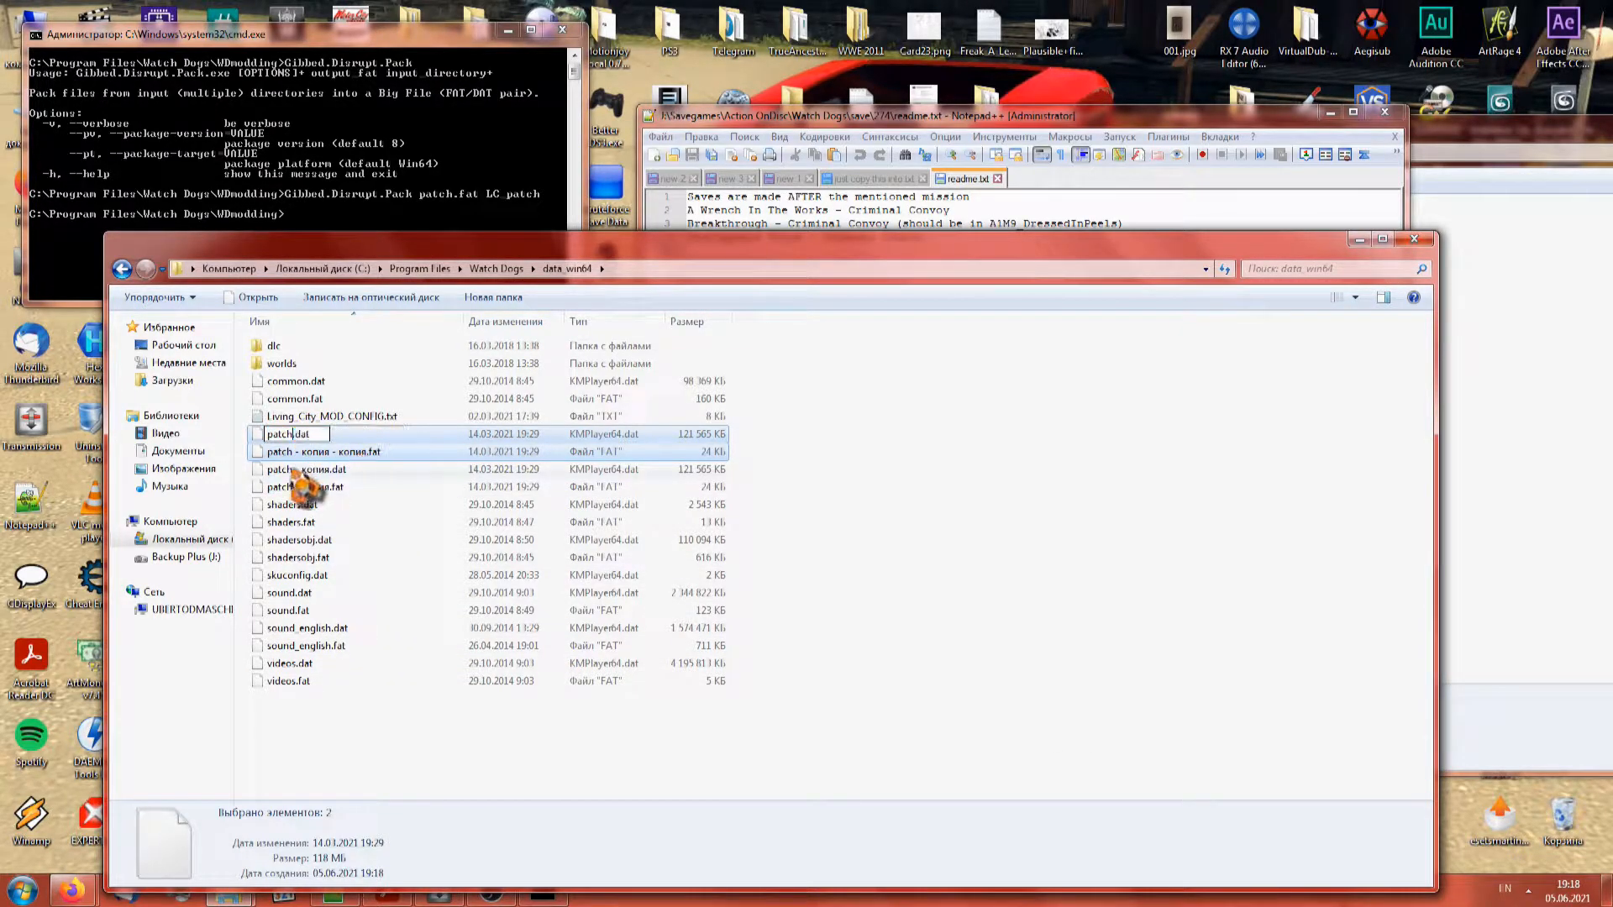
pyautogui.press('Return')
pyautogui.click(303, 456)
pyautogui.press('F2')
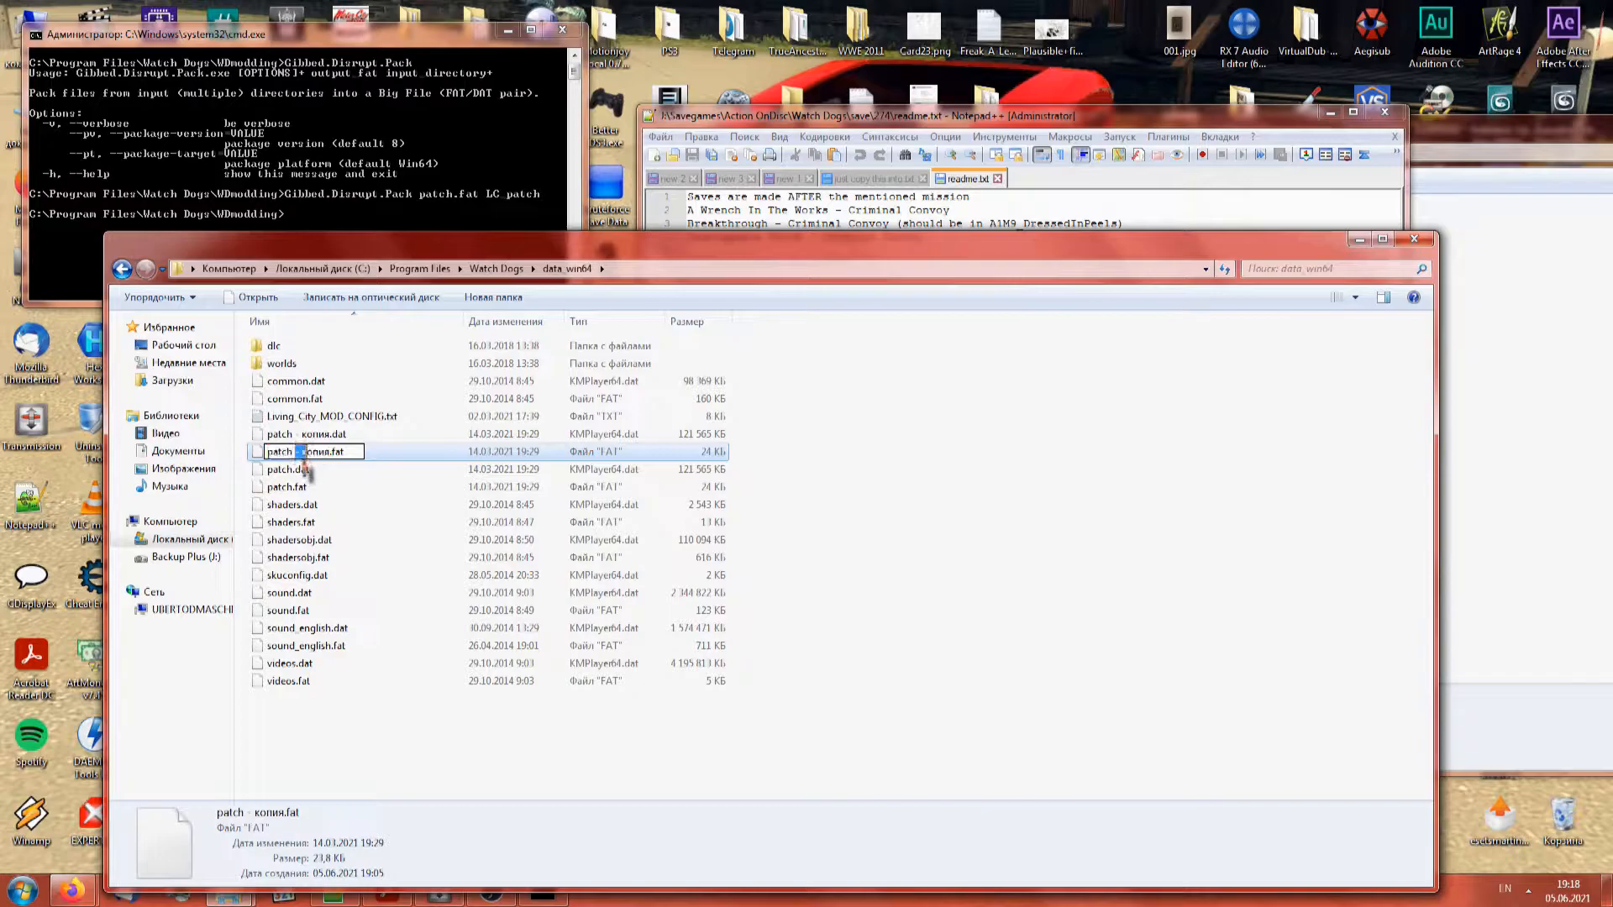
pyautogui.click(301, 472)
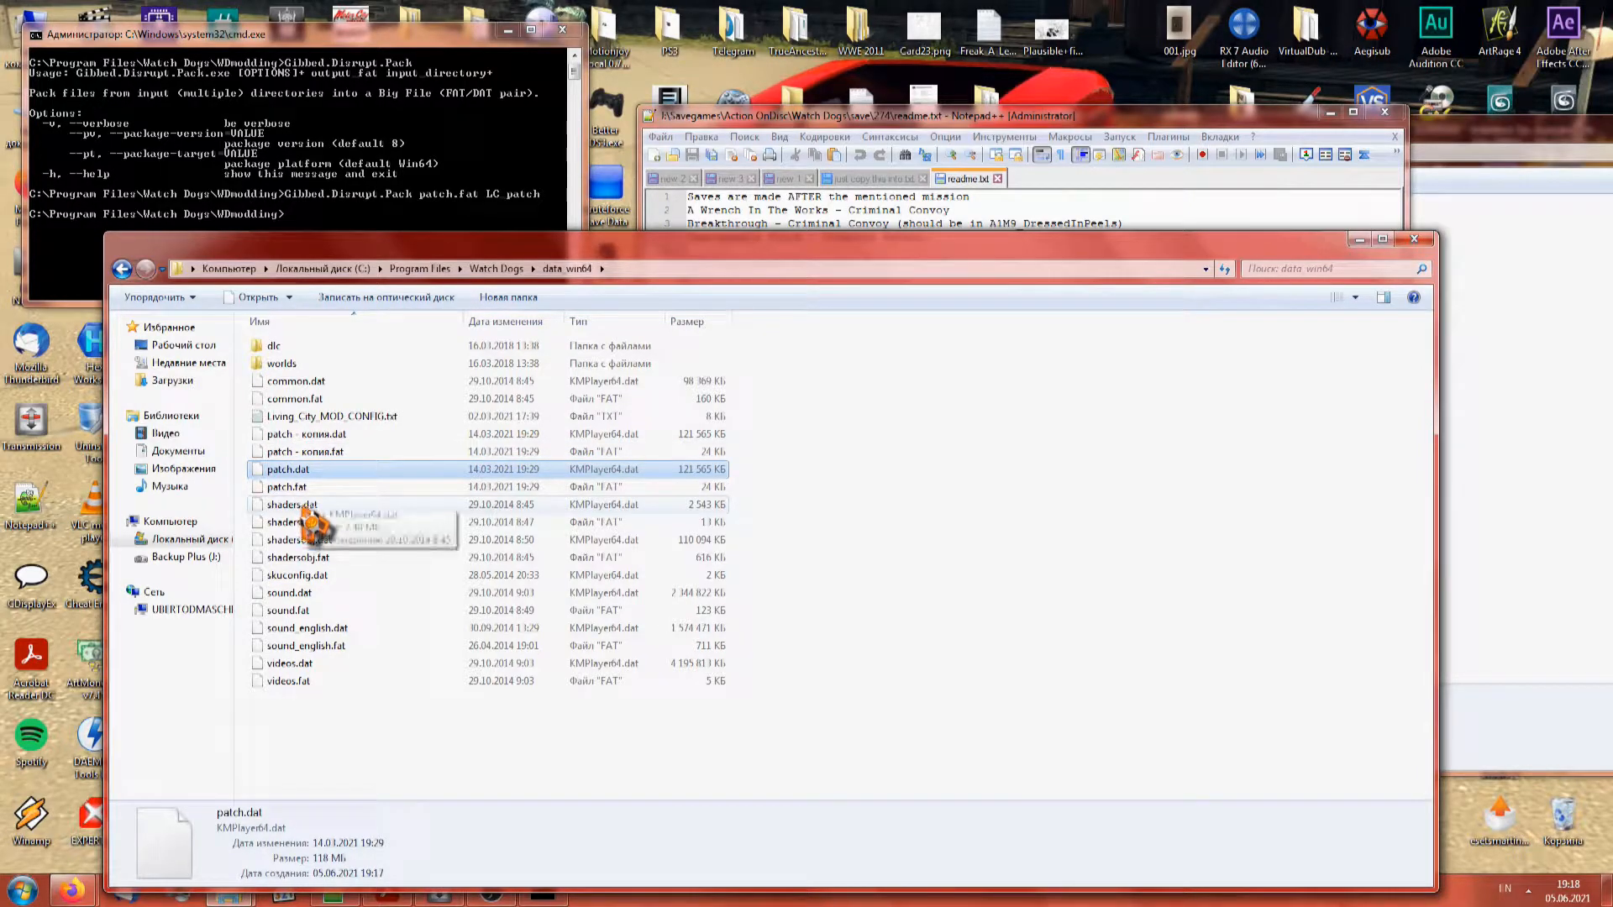
pyautogui.click(302, 505)
pyautogui.press('Up')
# In the WDmodding folder, delete COD_items, LC_items, LC_patch, COD_items.lib.xml and LC_items.lib.xml
pyautogui.press('BackSpace')
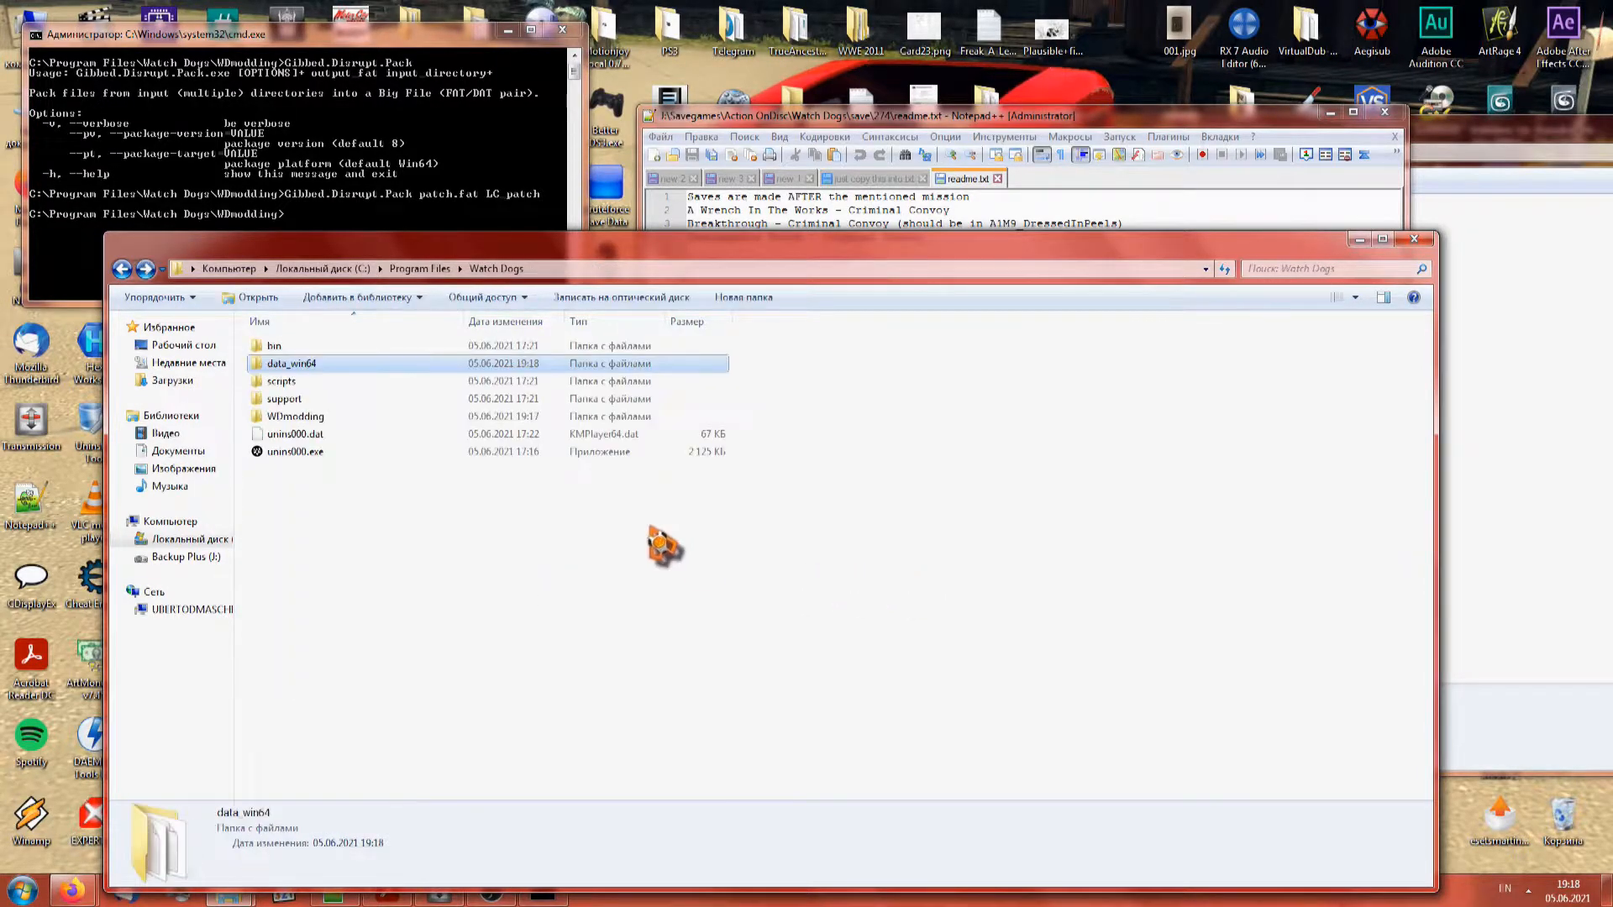
pyautogui.doubleClick(386, 417)
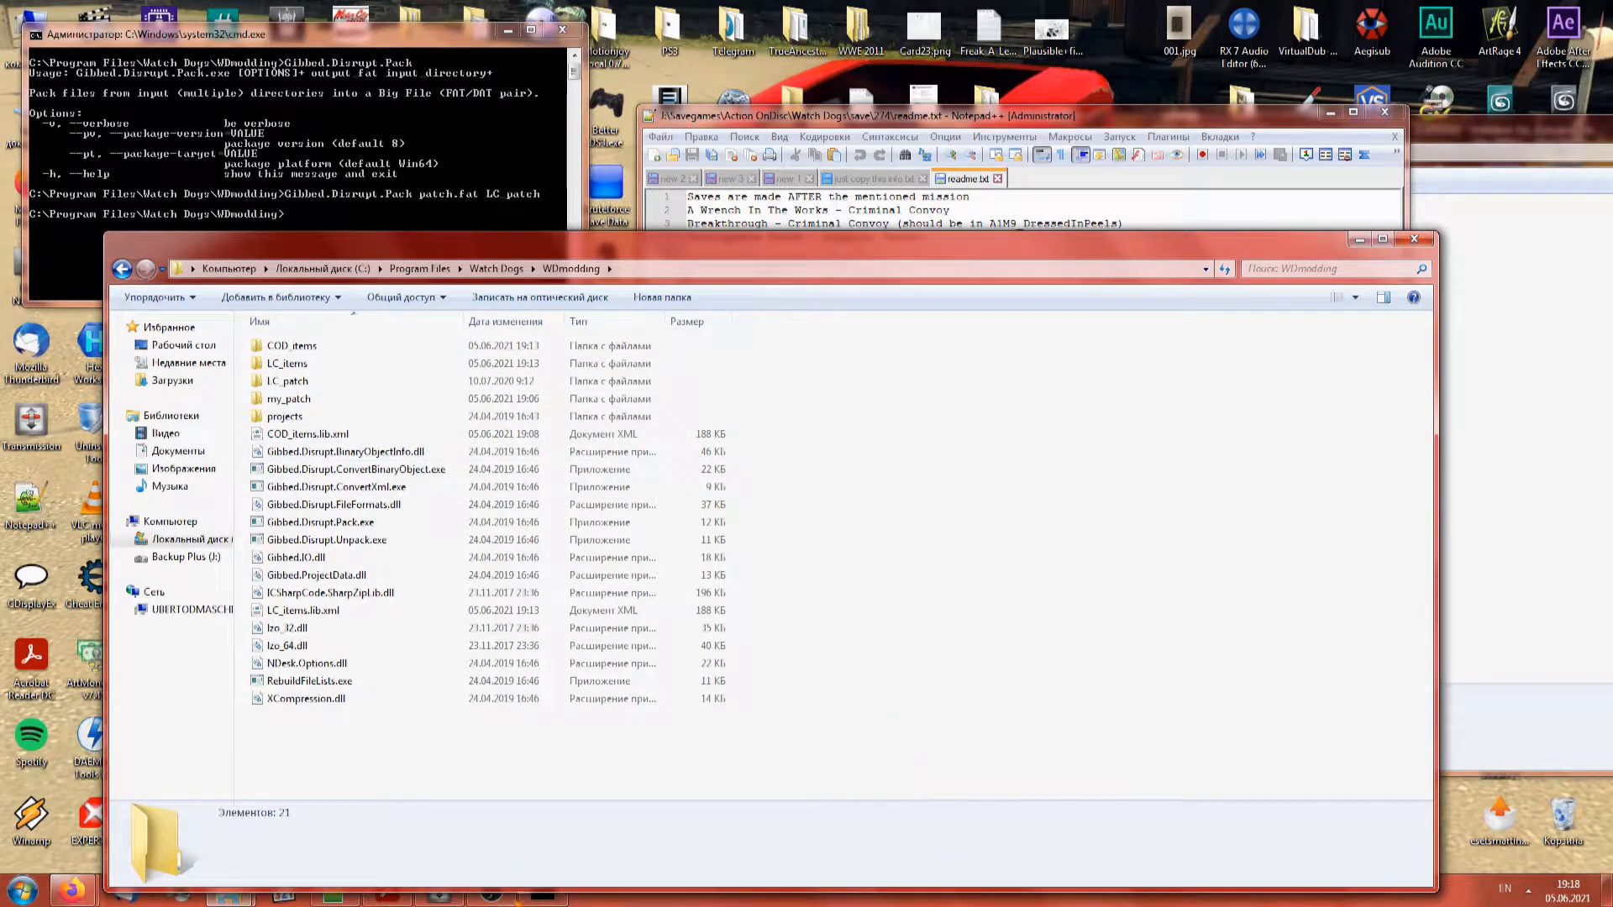
pyautogui.click(492, 892)
pyautogui.click(1453, 122)
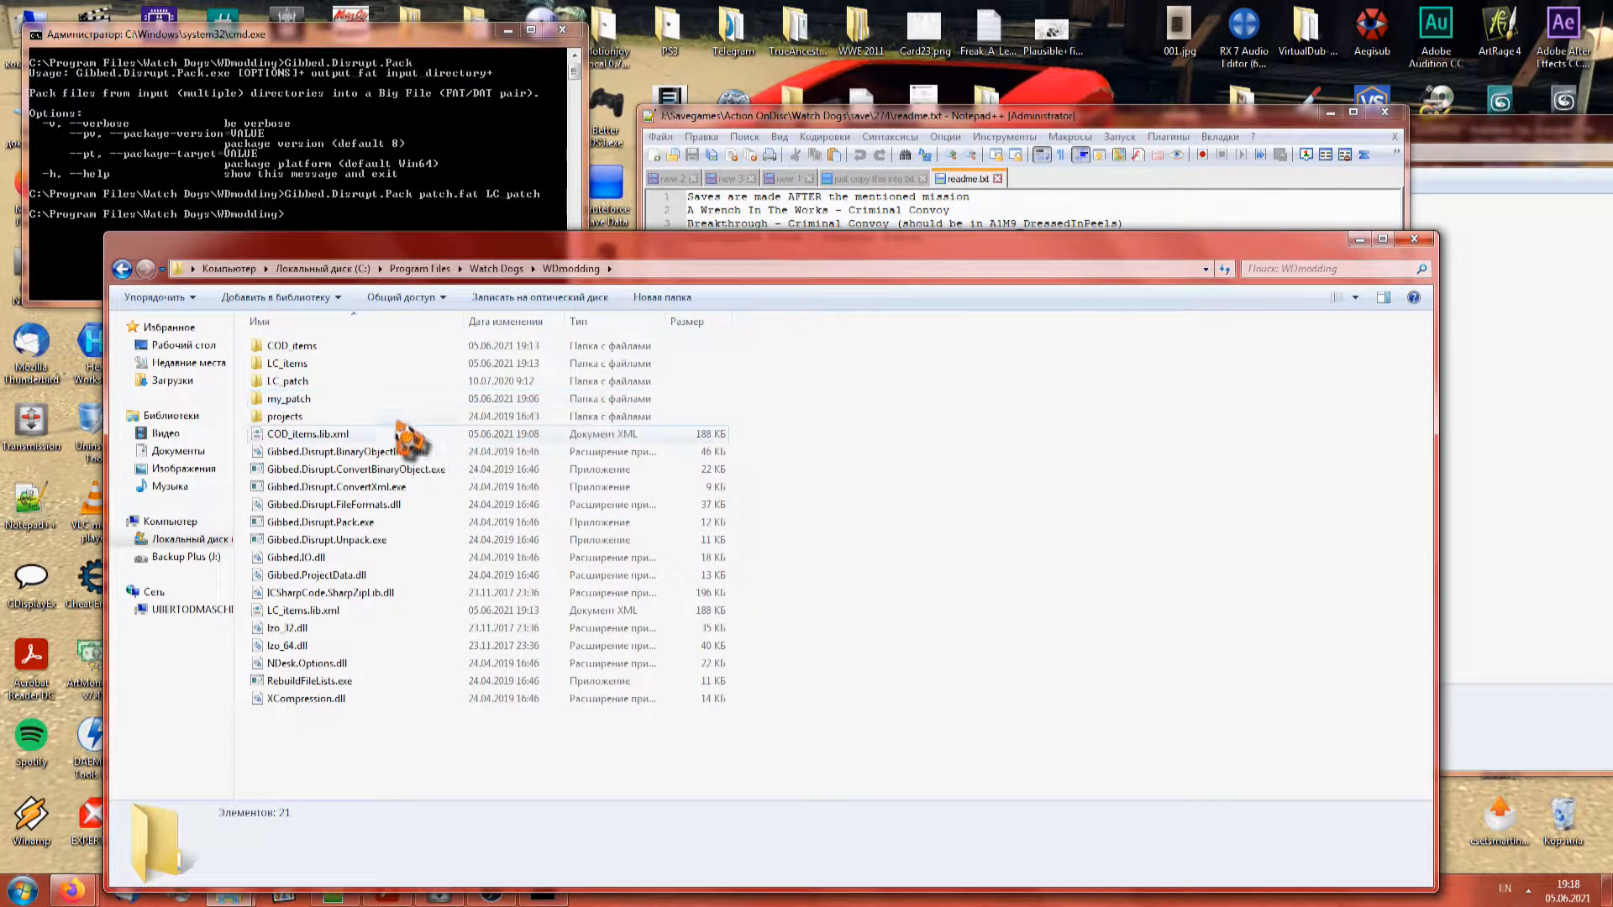
pyautogui.click(290, 346)
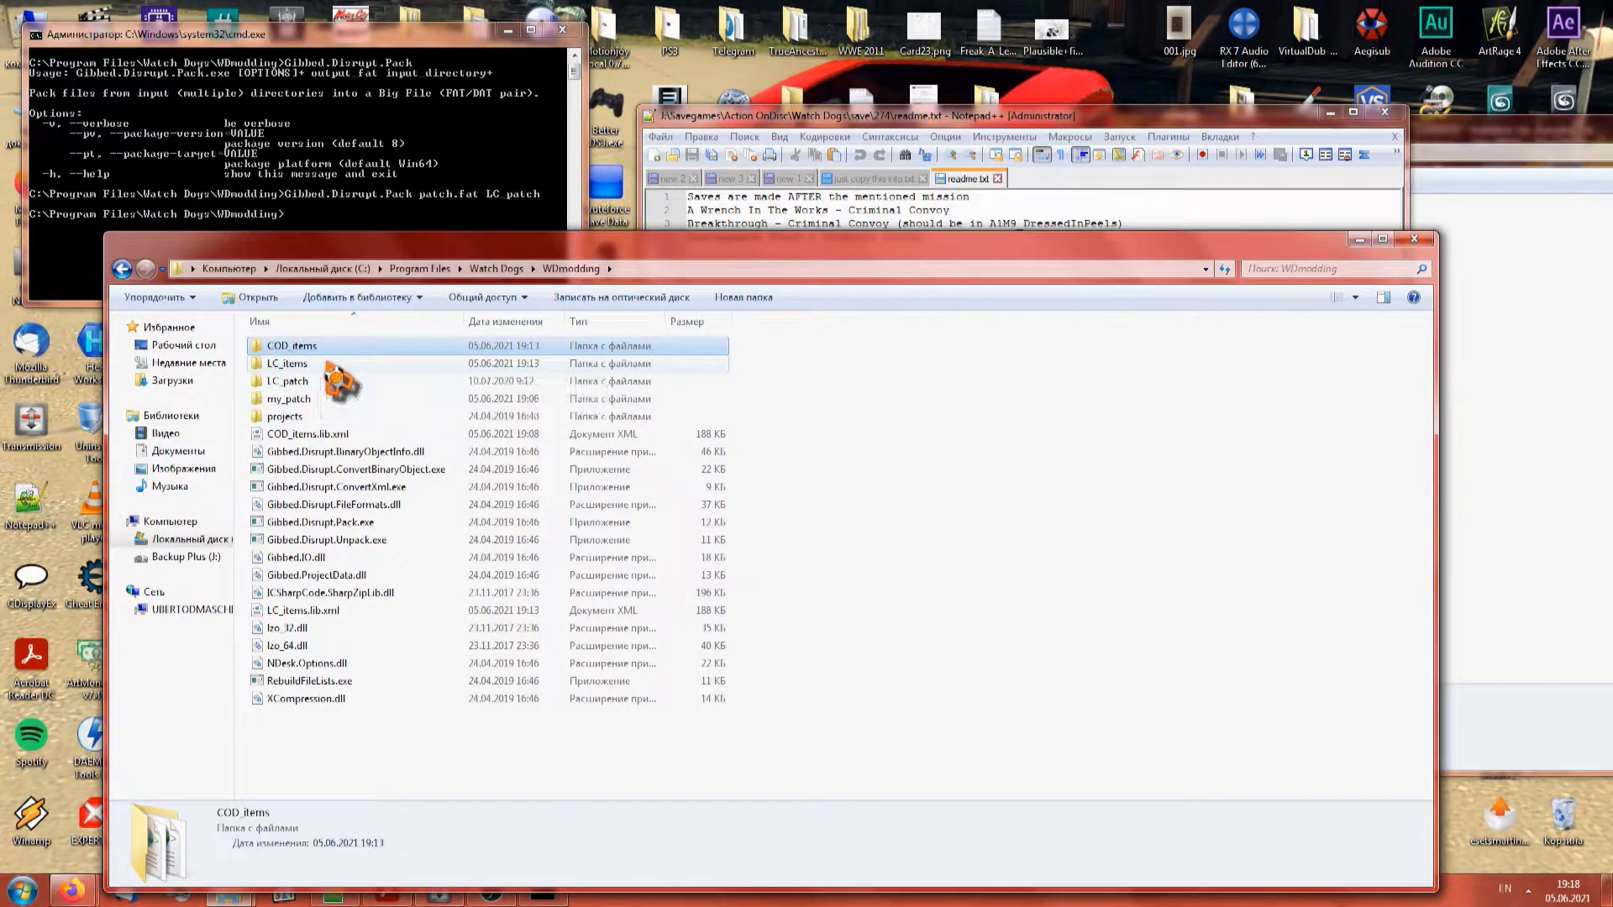
pyautogui.keyDown('shift'); pyautogui.click(323, 382); pyautogui.keyUp('shift')
pyautogui.keyDown('ctrl'); pyautogui.click(308, 434); pyautogui.keyUp('ctrl')
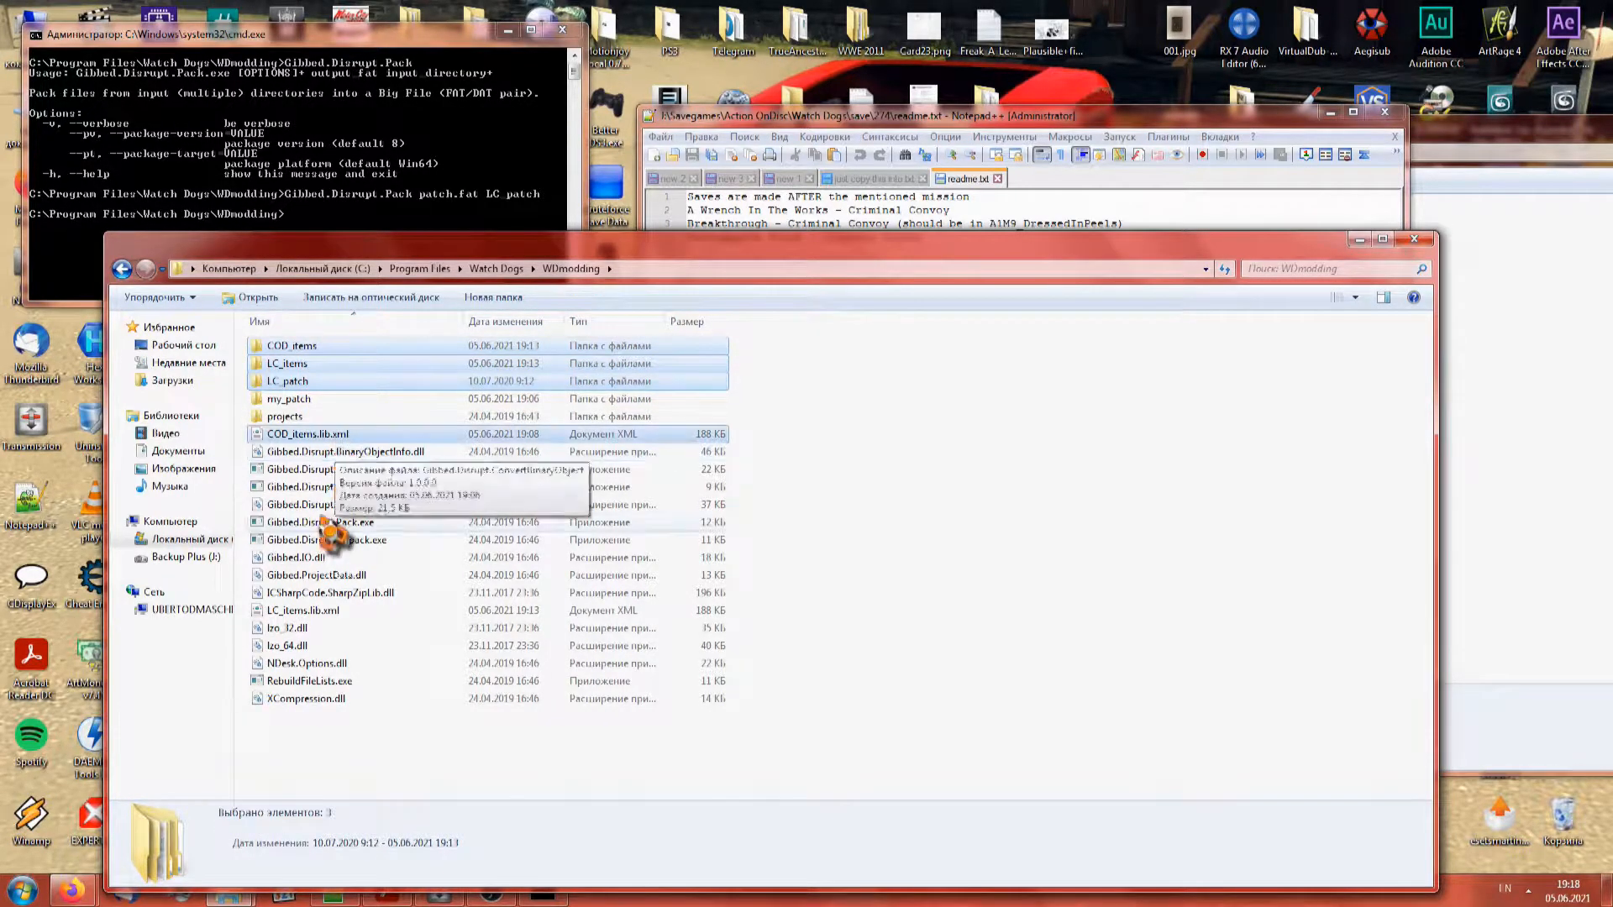
pyautogui.keyDown('ctrl'); pyautogui.click(334, 611); pyautogui.keyUp('ctrl')
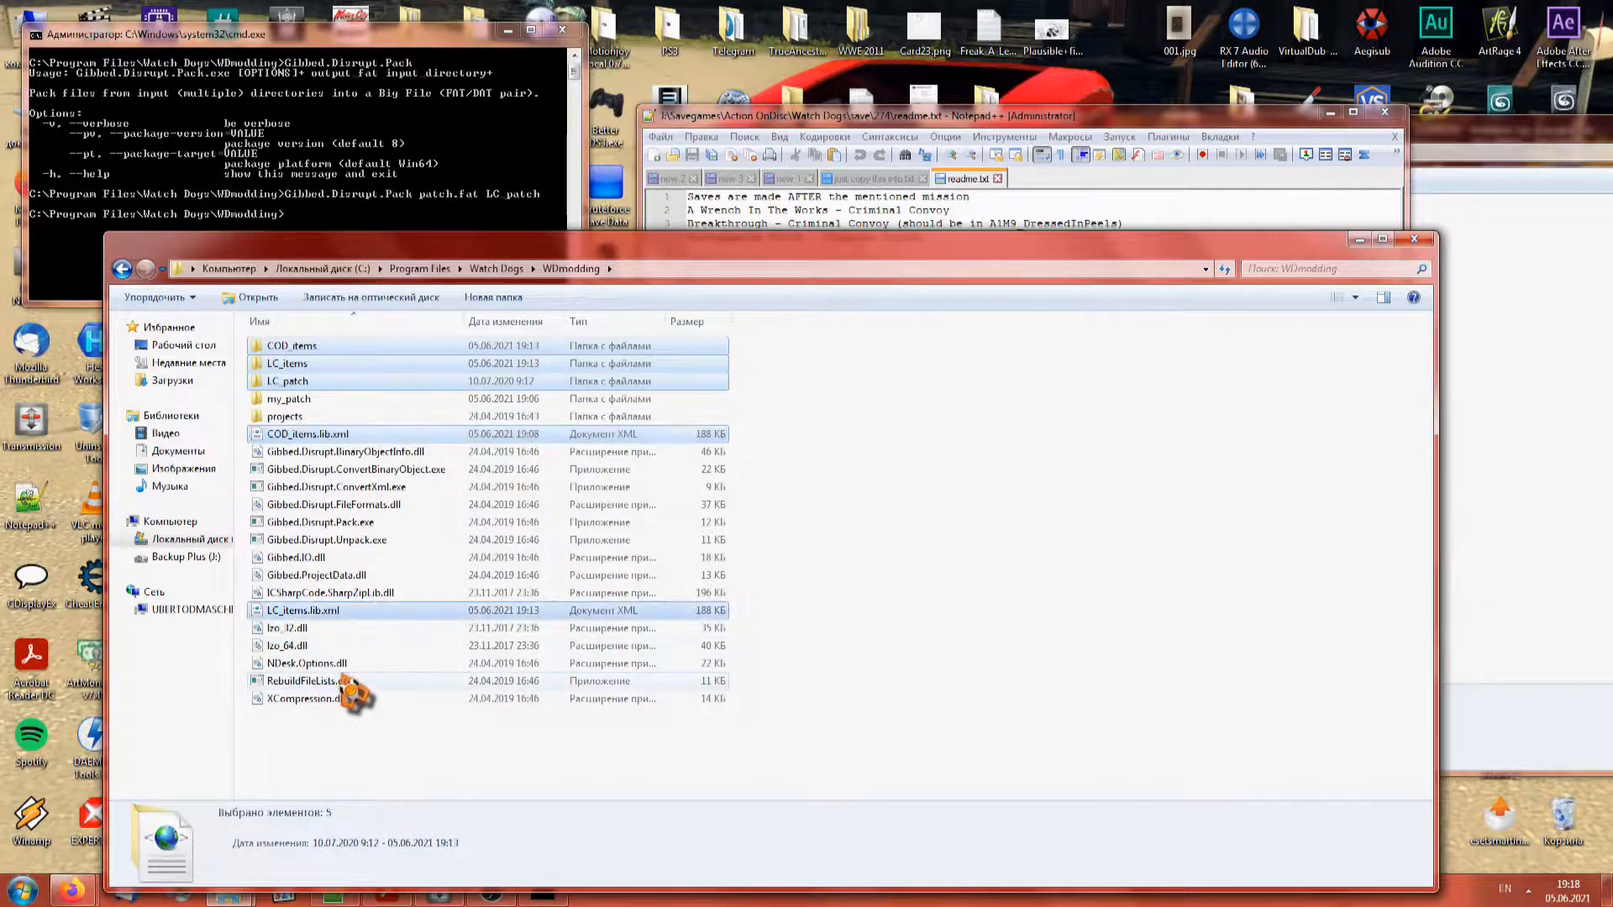
pyautogui.press('Delete')
pyautogui.press('Return')
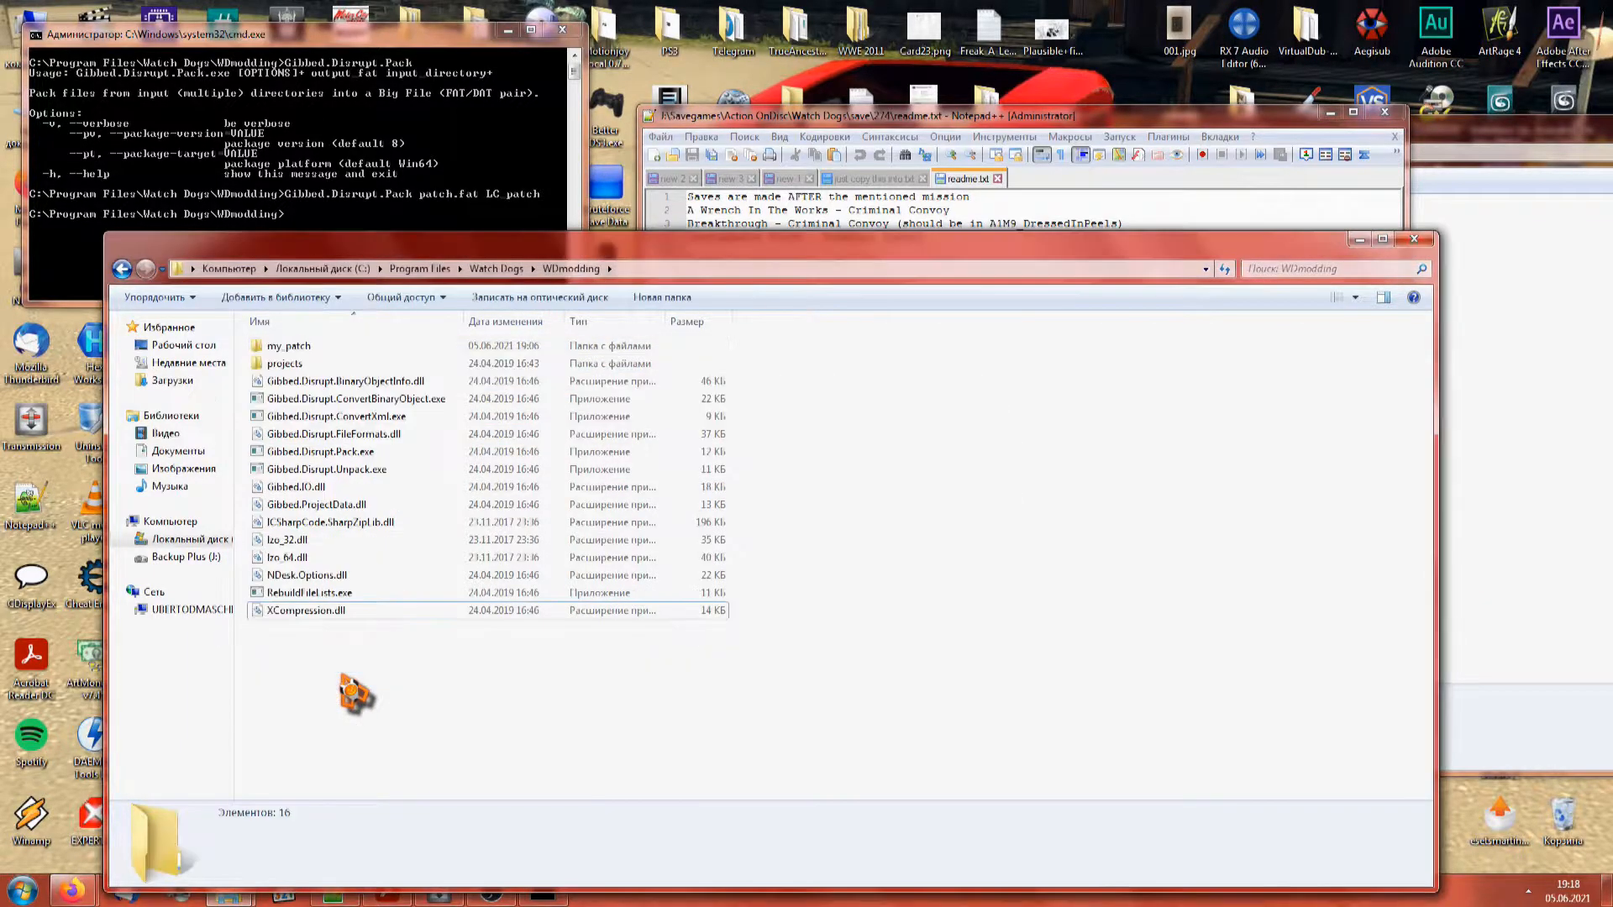
# Check the contents of the my_patch folder and delete it from WDmodding
pyautogui.doubleClick(296, 347)
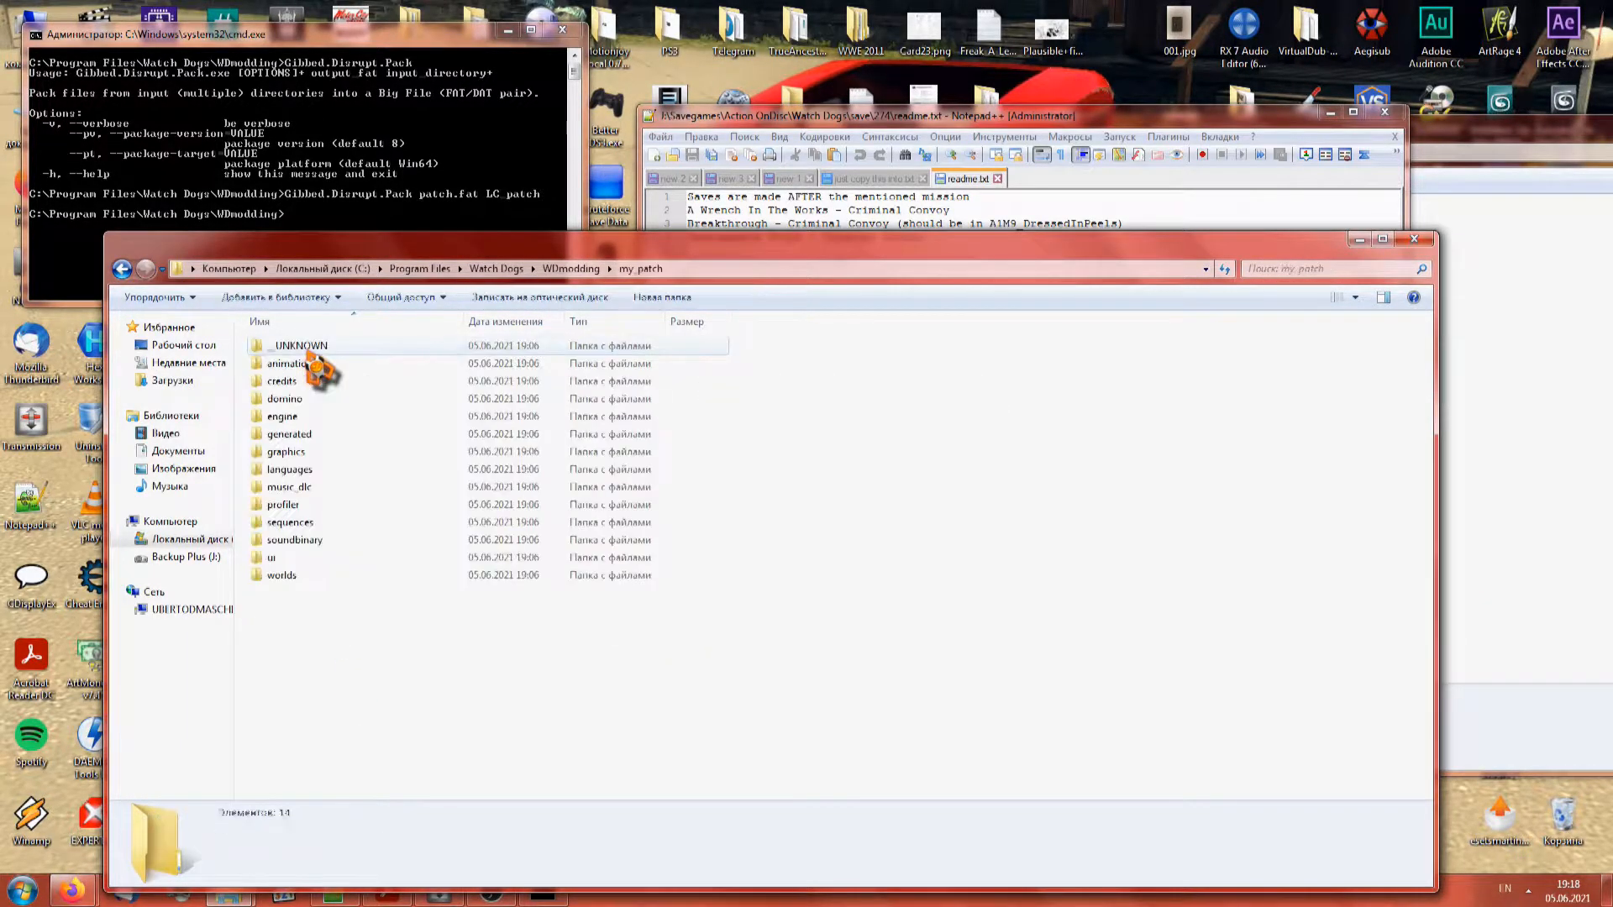
pyautogui.click(122, 269)
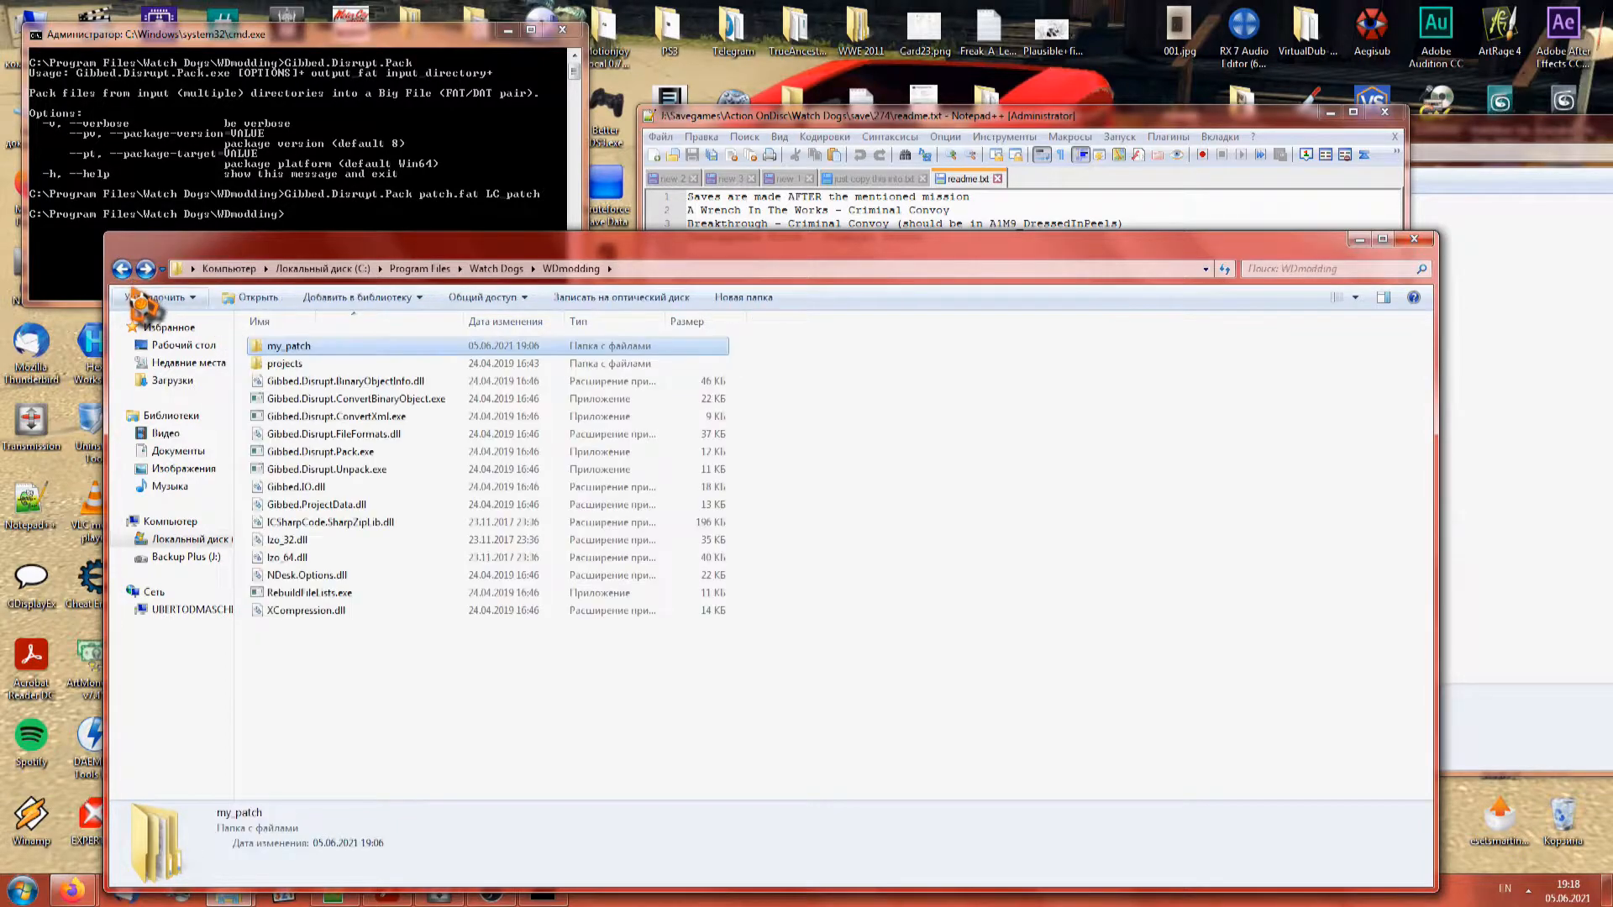
pyautogui.press('Delete')
pyautogui.press('Return')
# Copy patch.dat and patch.fat from the data_win64 folder into the WDmodding folder
pyautogui.press('BackSpace')
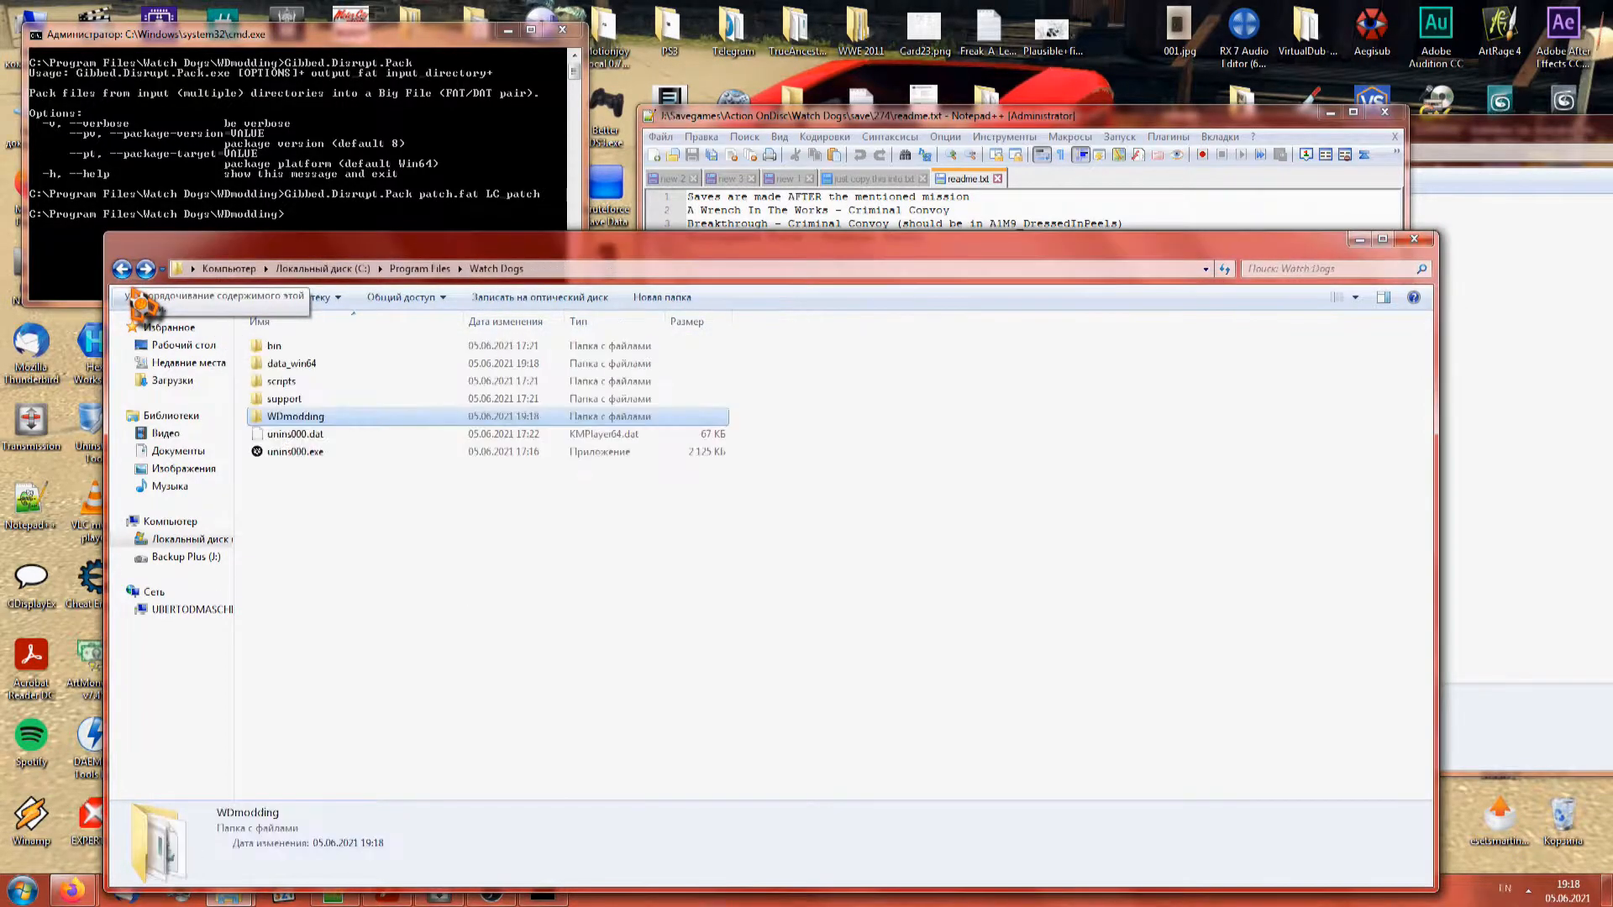
pyautogui.doubleClick(378, 363)
pyautogui.click(349, 468)
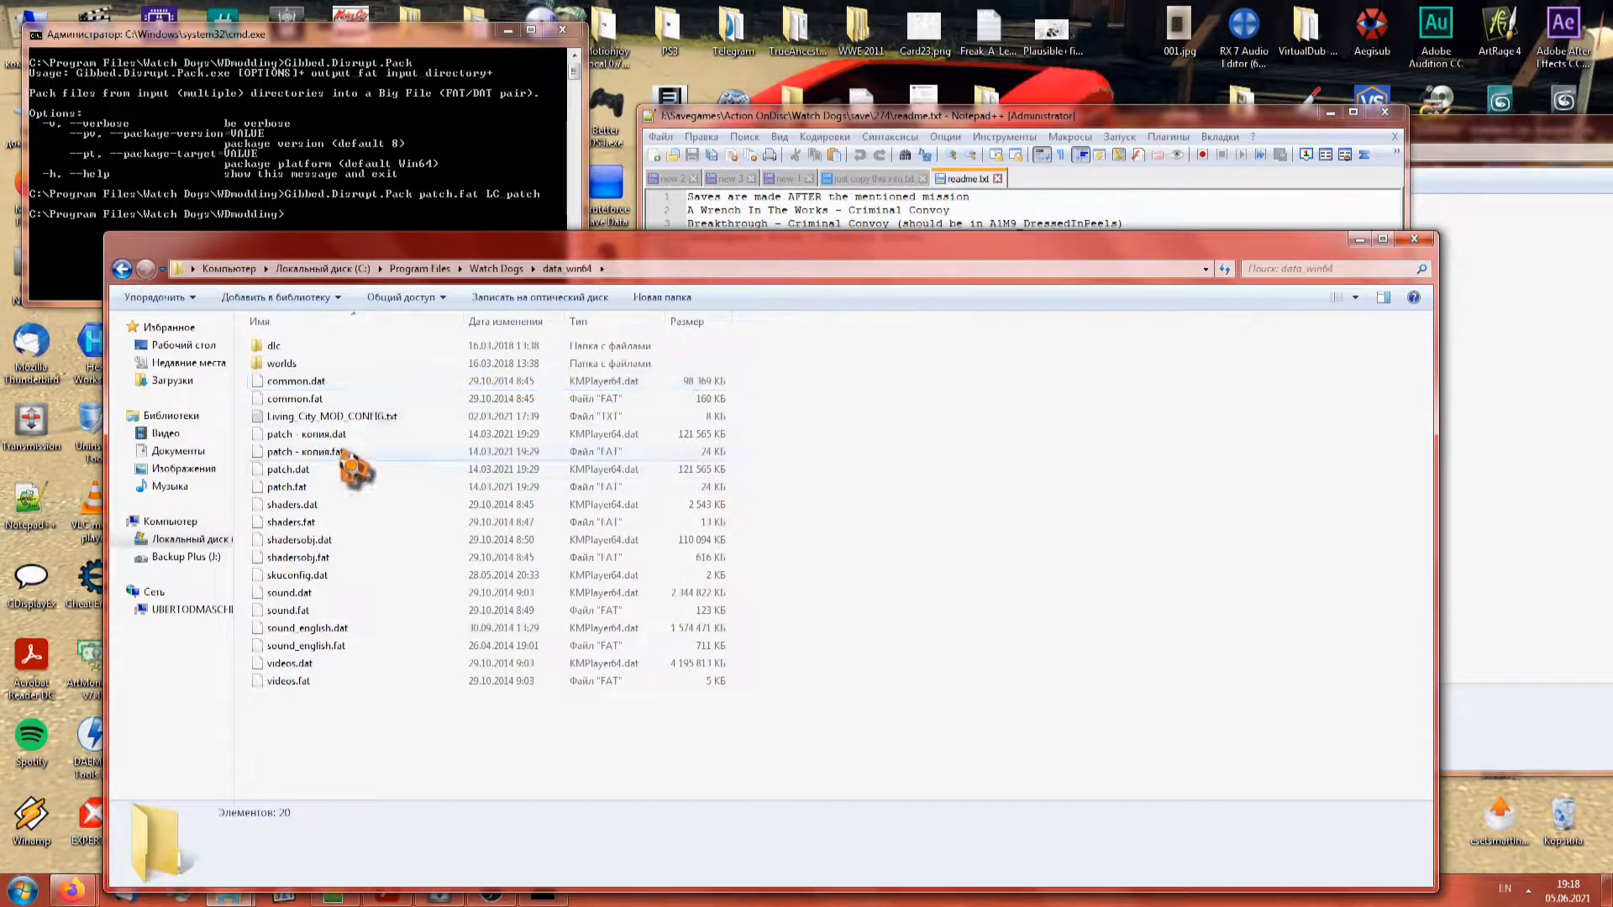
pyautogui.press('BackSpace')
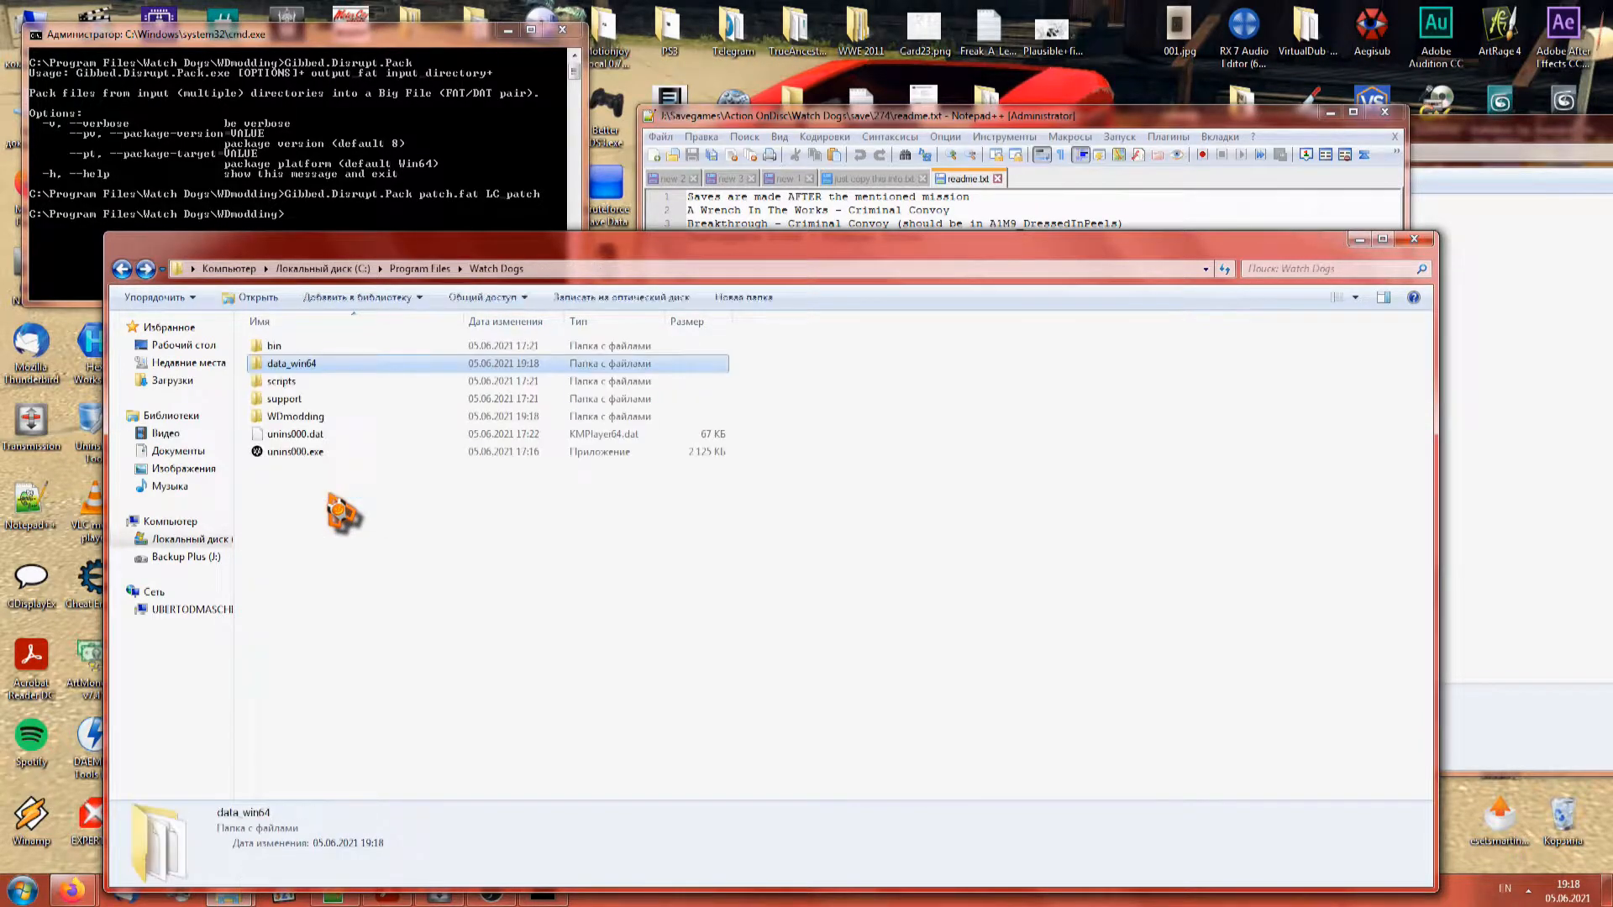
pyautogui.doubleClick(296, 416)
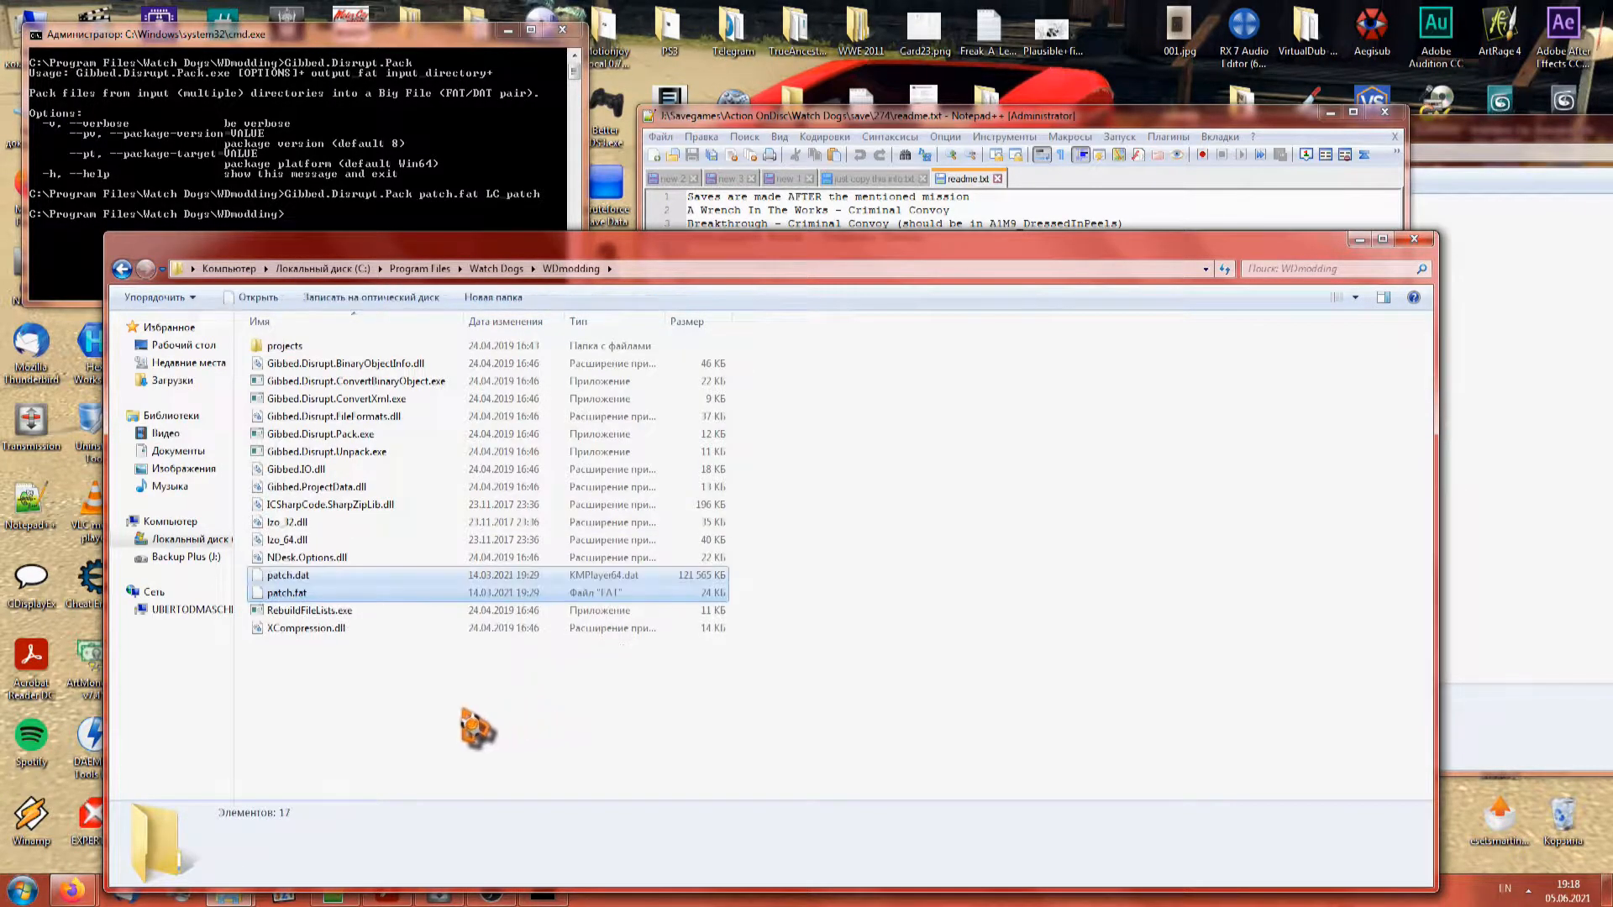
# Unpack patch.fat with Gibbed.Disrupt.Unpack.exe and delete patch.dat and patch.fat from WDmodding
pyautogui.moveTo(262, 588); pyautogui.dragTo(341, 454)
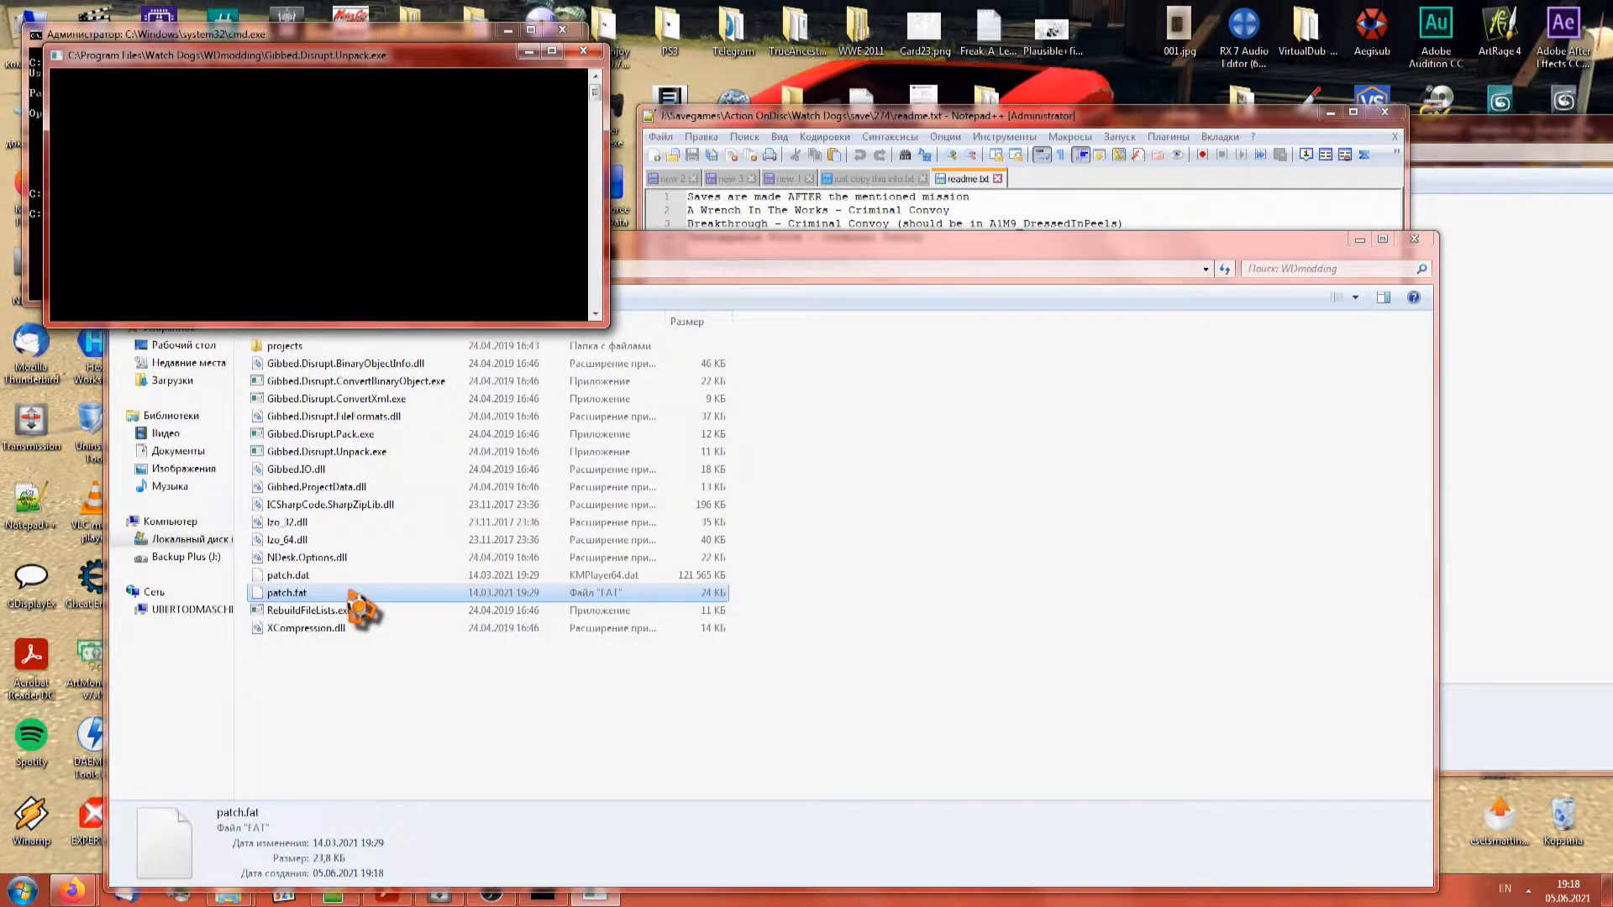
pyautogui.keyDown('shift'); pyautogui.click(322, 594); pyautogui.keyUp('shift')
pyautogui.press('Delete')
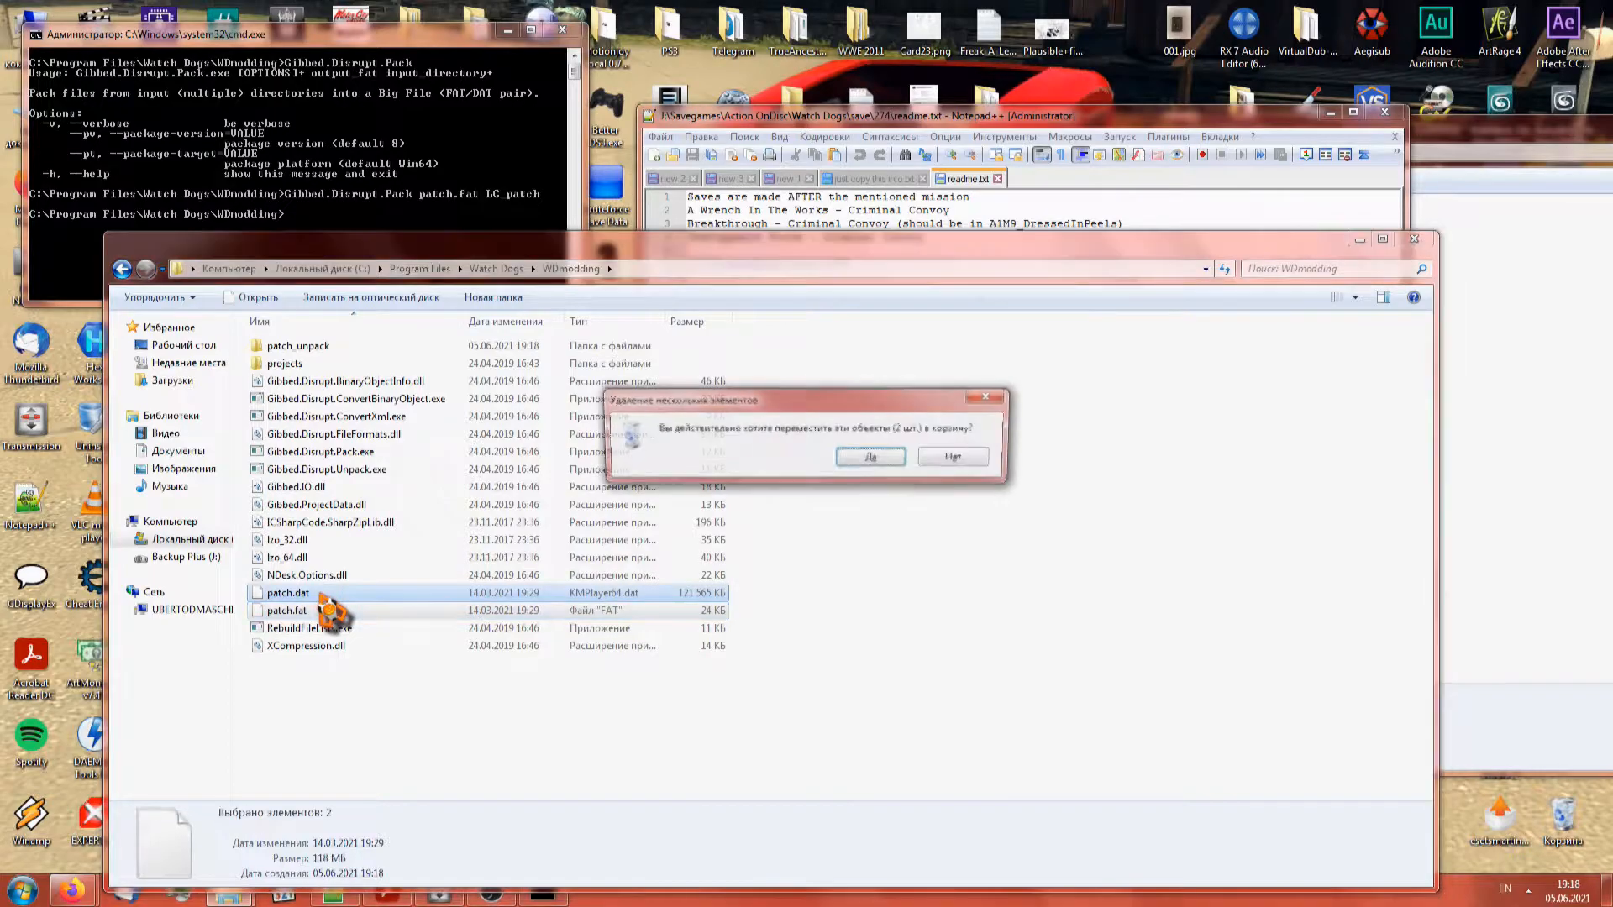
pyautogui.press('Return')
# Locate items.lib in patch_unpack\generated\databases\generic and look through the folder's other library files
pyautogui.doubleClick(353, 347)
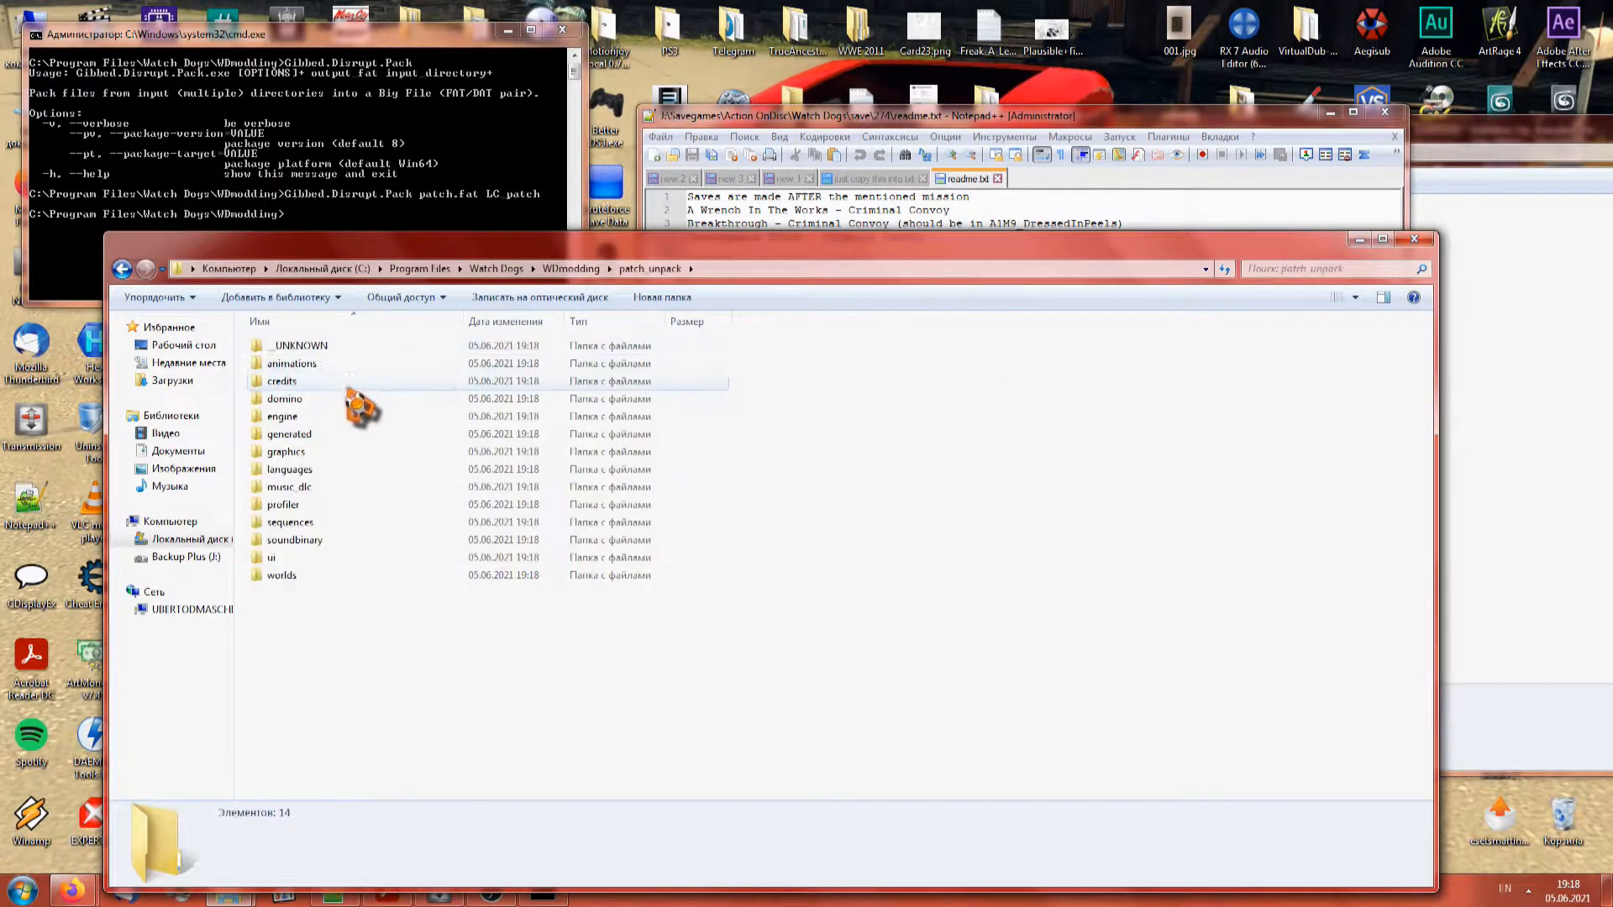
pyautogui.doubleClick(319, 434)
pyautogui.doubleClick(318, 346)
pyautogui.doubleClick(319, 346)
pyautogui.scroll(-15, 425, 710)
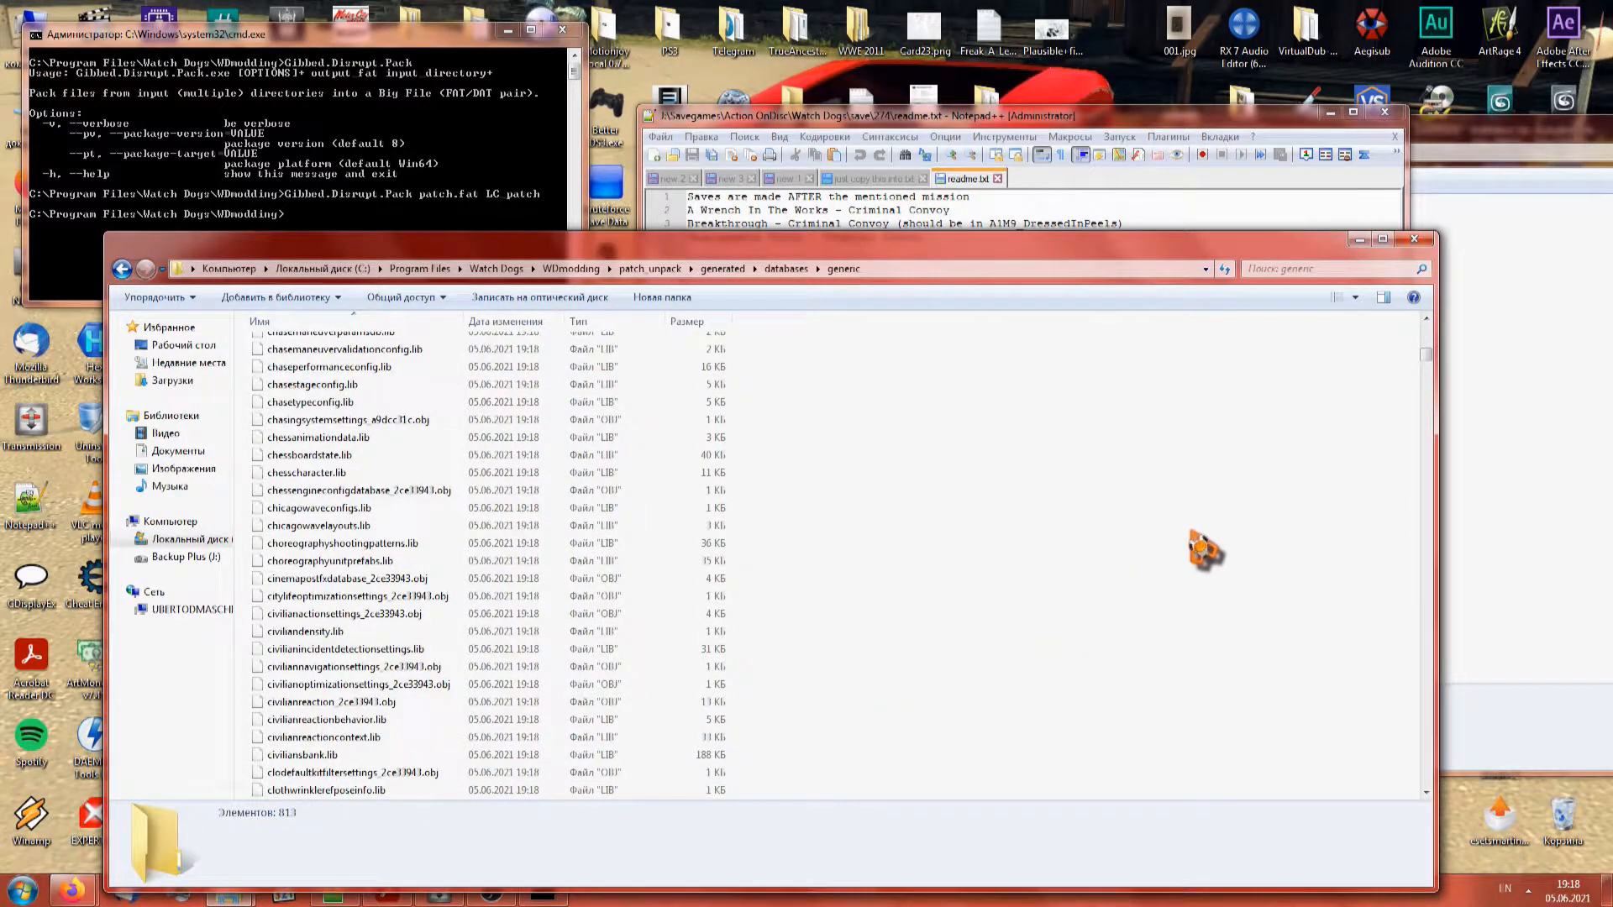
pyautogui.write('it')
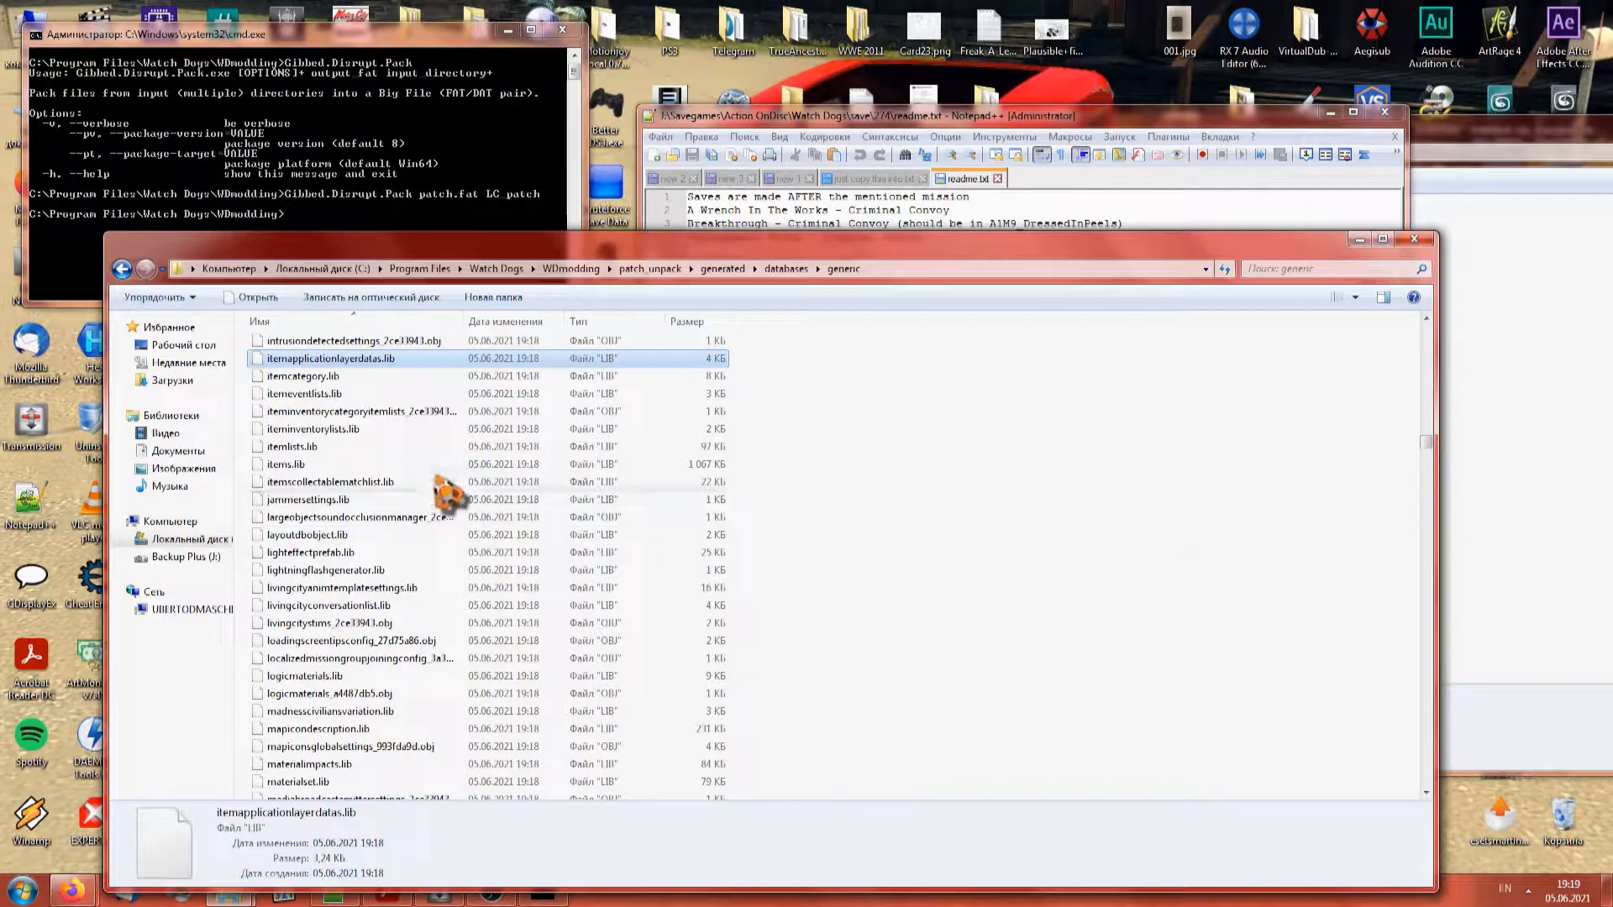
pyautogui.click(388, 463)
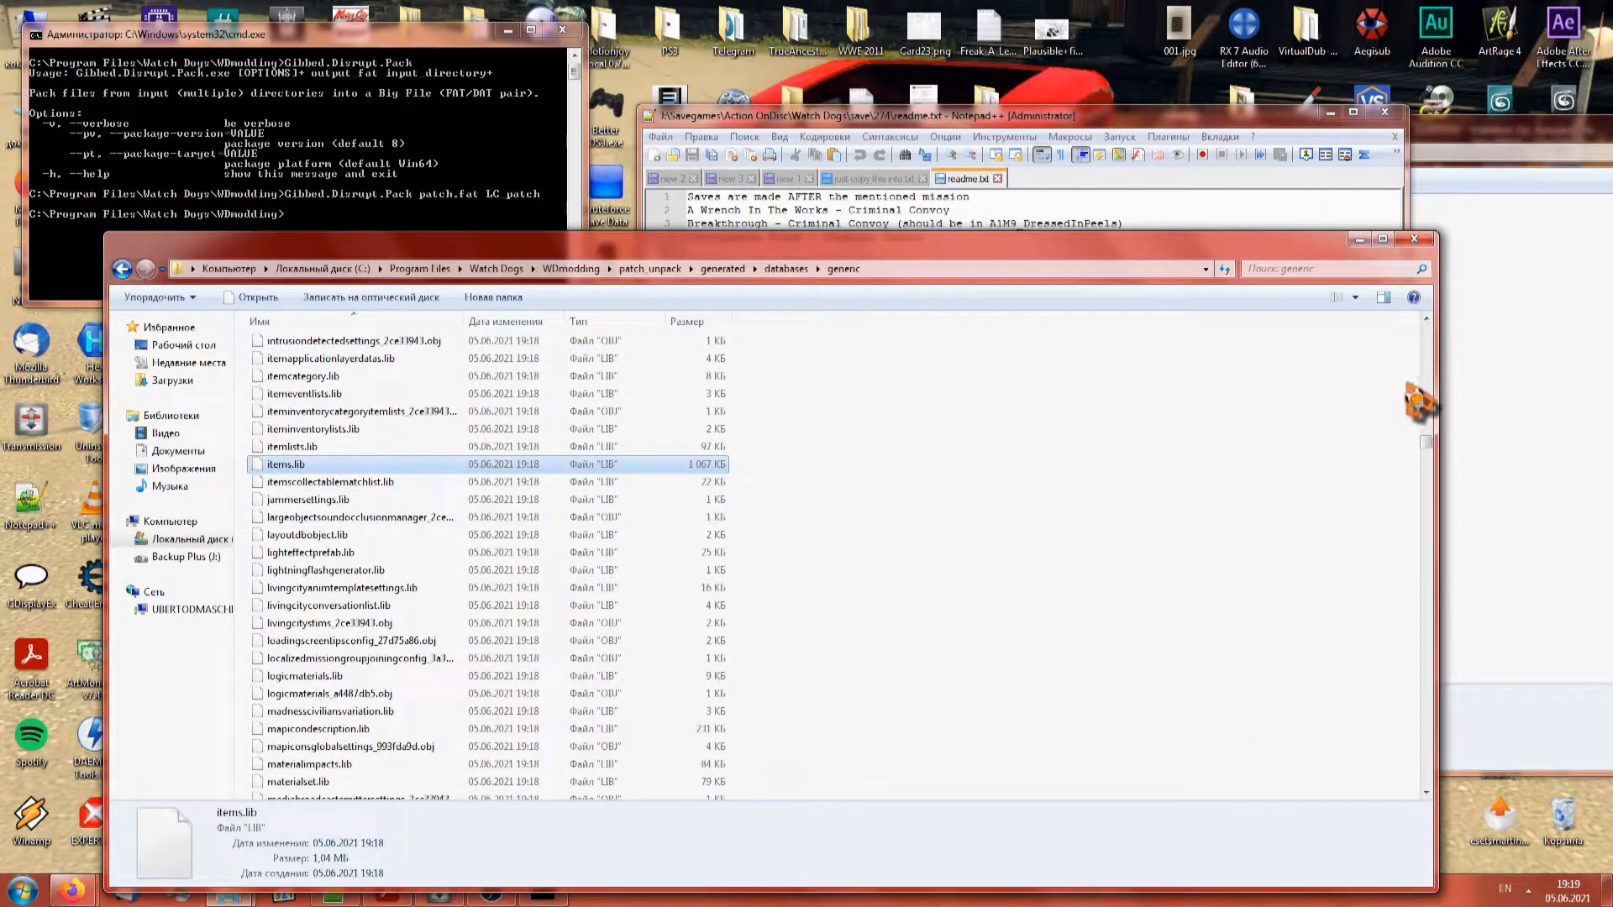
pyautogui.click(1426, 319)
pyautogui.click(1426, 319)
pyautogui.moveTo(1426, 319); pyautogui.dragTo(1428, 319)
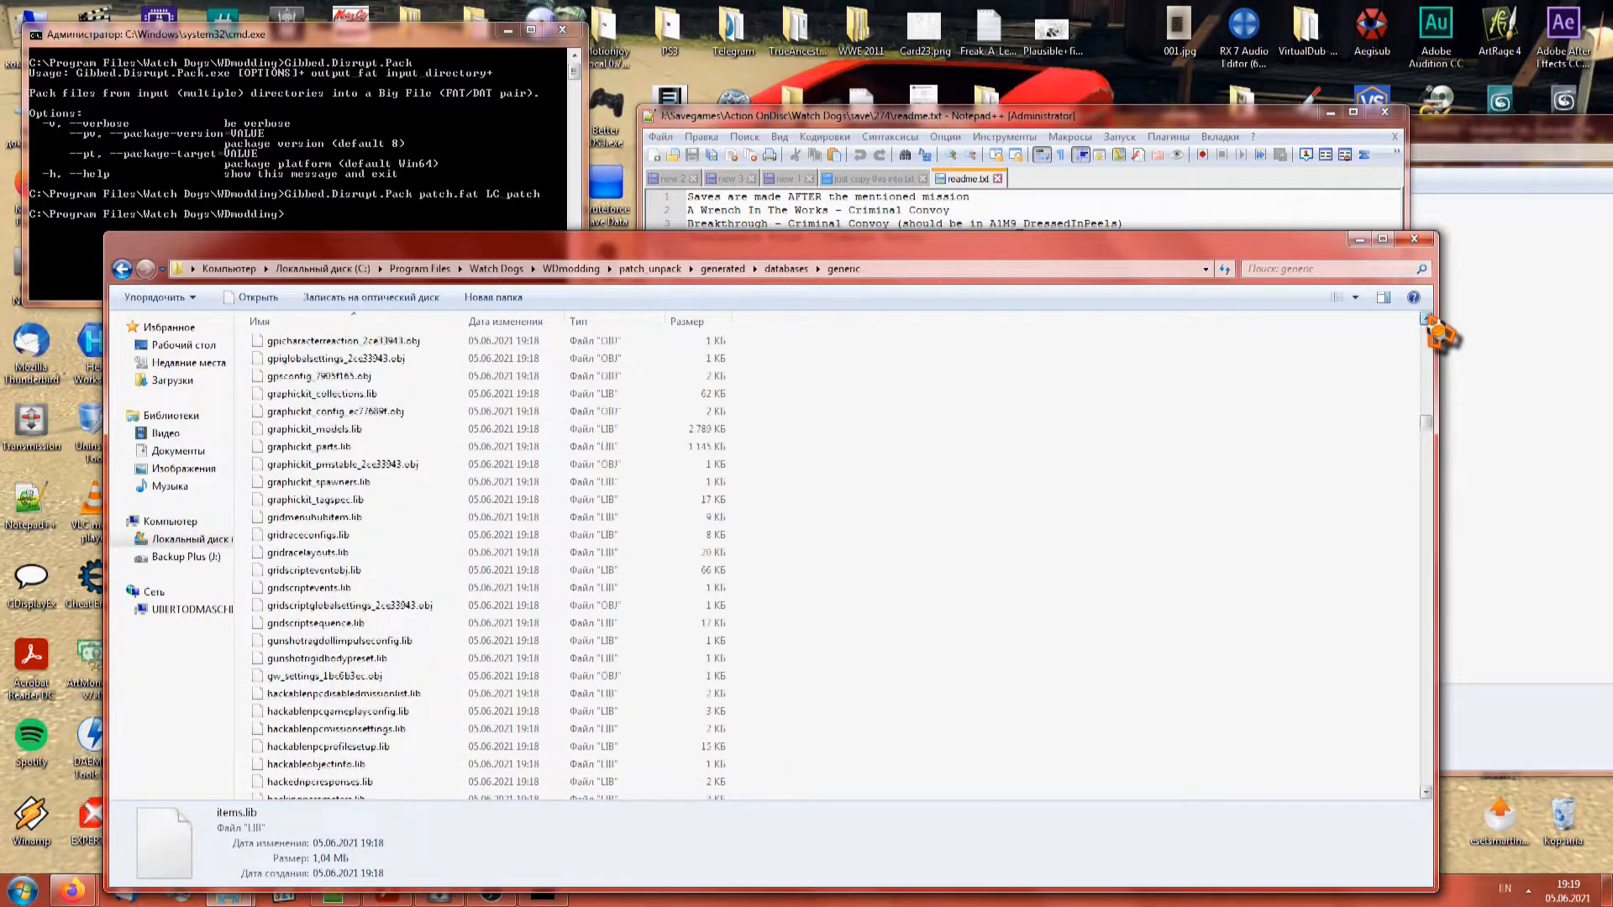
# Copy items.lib, graphickit_models.lib and graphickit_parts.lib from the unpacked generic databases folder into the WDmodding folder
pyautogui.keyDown('ctrl'); pyautogui.click(382, 450); pyautogui.keyUp('ctrl')
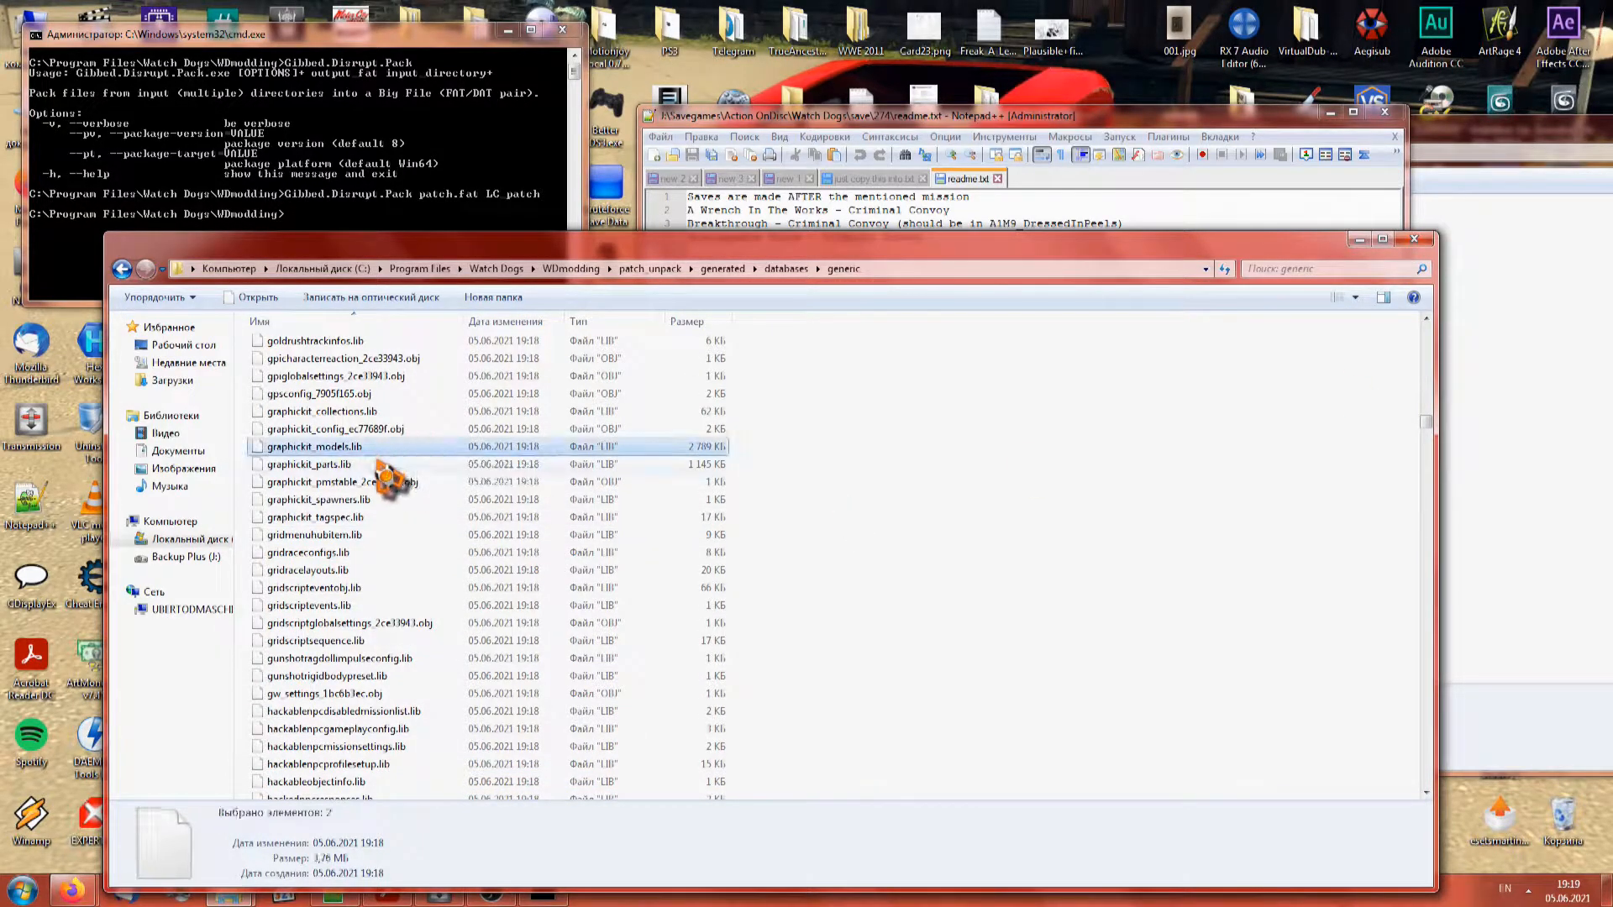
pyautogui.keyDown('ctrl'); pyautogui.click(385, 467); pyautogui.keyUp('ctrl')
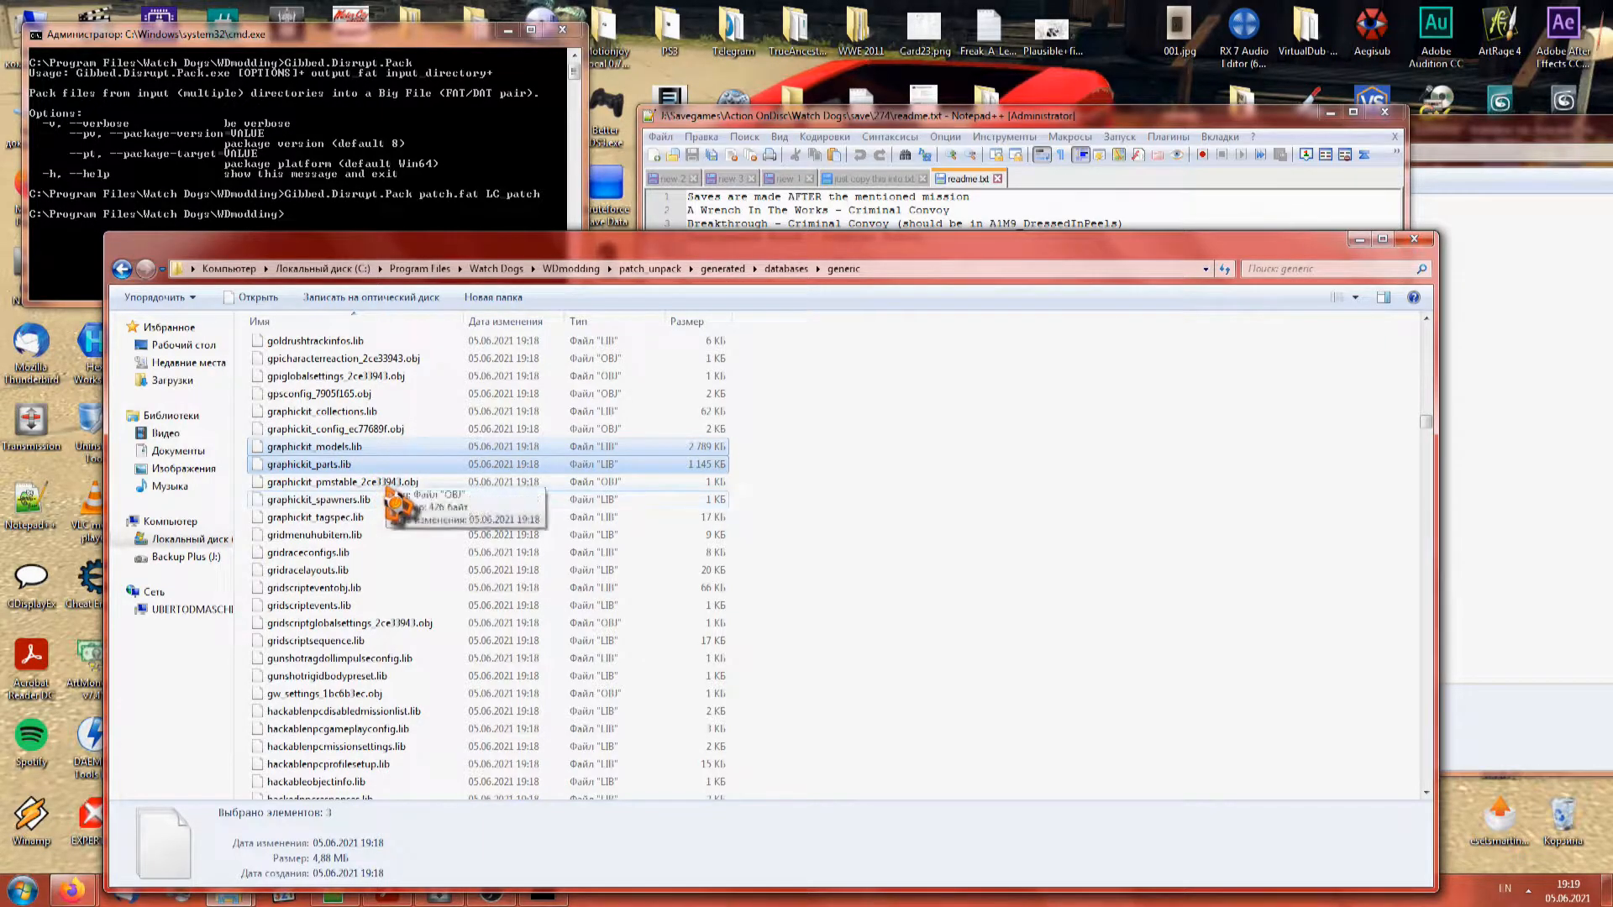
pyautogui.press('BackSpace')
pyautogui.press('BackSpace')
pyautogui.press('Down')
pyautogui.press('BackSpace')
pyautogui.press('BackSpace')
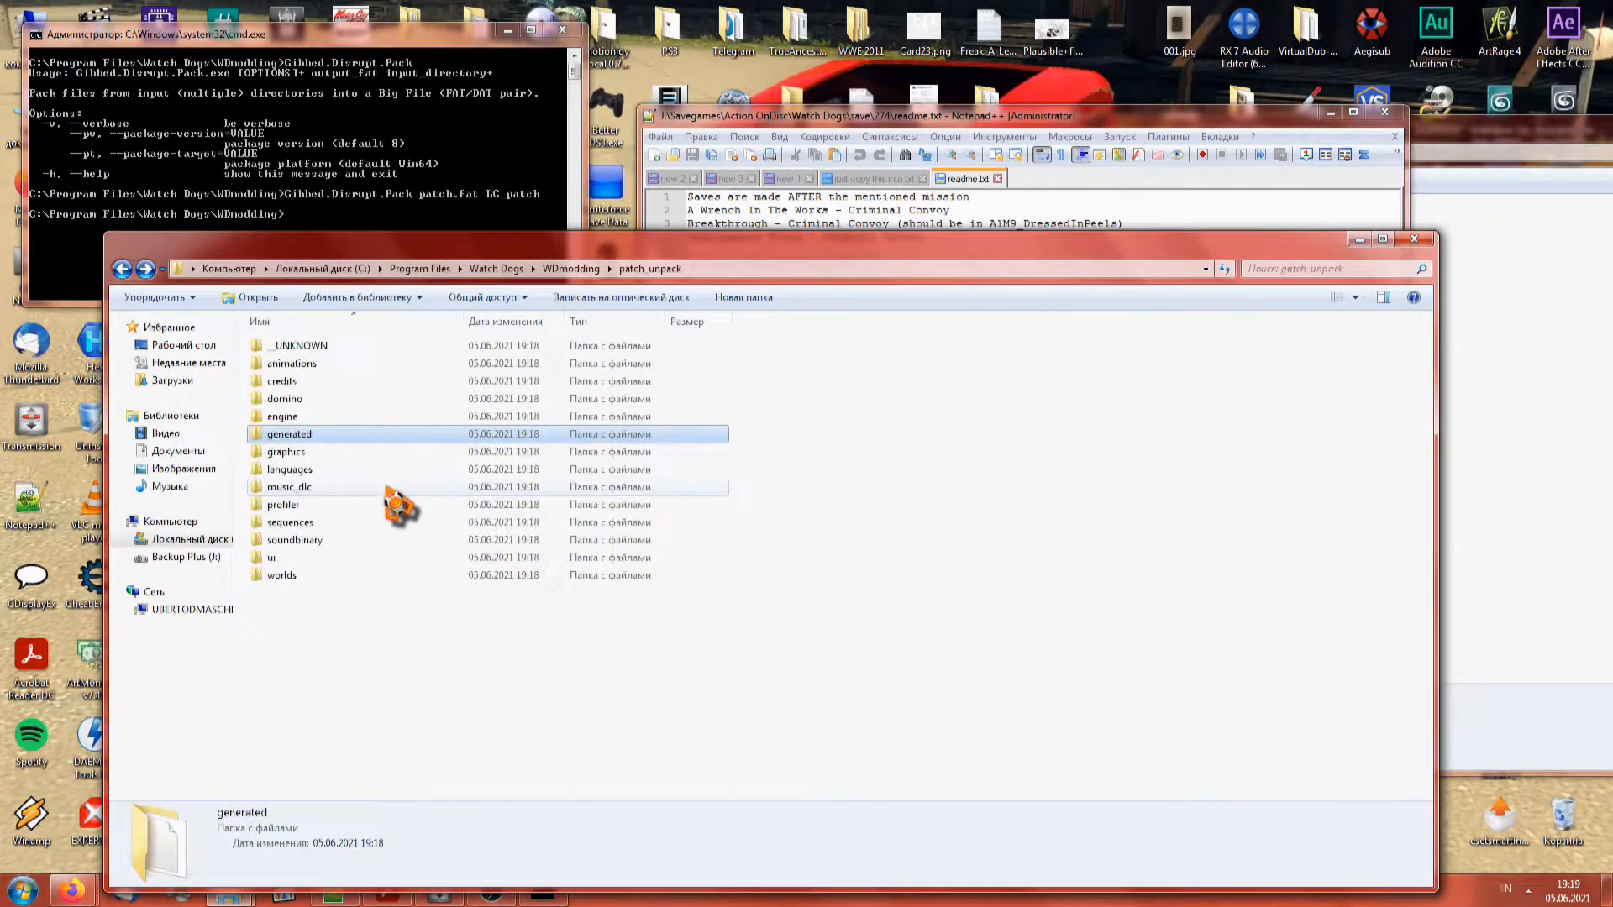
pyautogui.hotkey('ctrl', 'v')
# Convert graphickit_models.lib, graphickit_parts.lib and items.lib to XML with Gibbed.Disrupt.ConvertBinaryObject.exe
pyautogui.moveTo(334, 524); pyautogui.dragTo(361, 400)
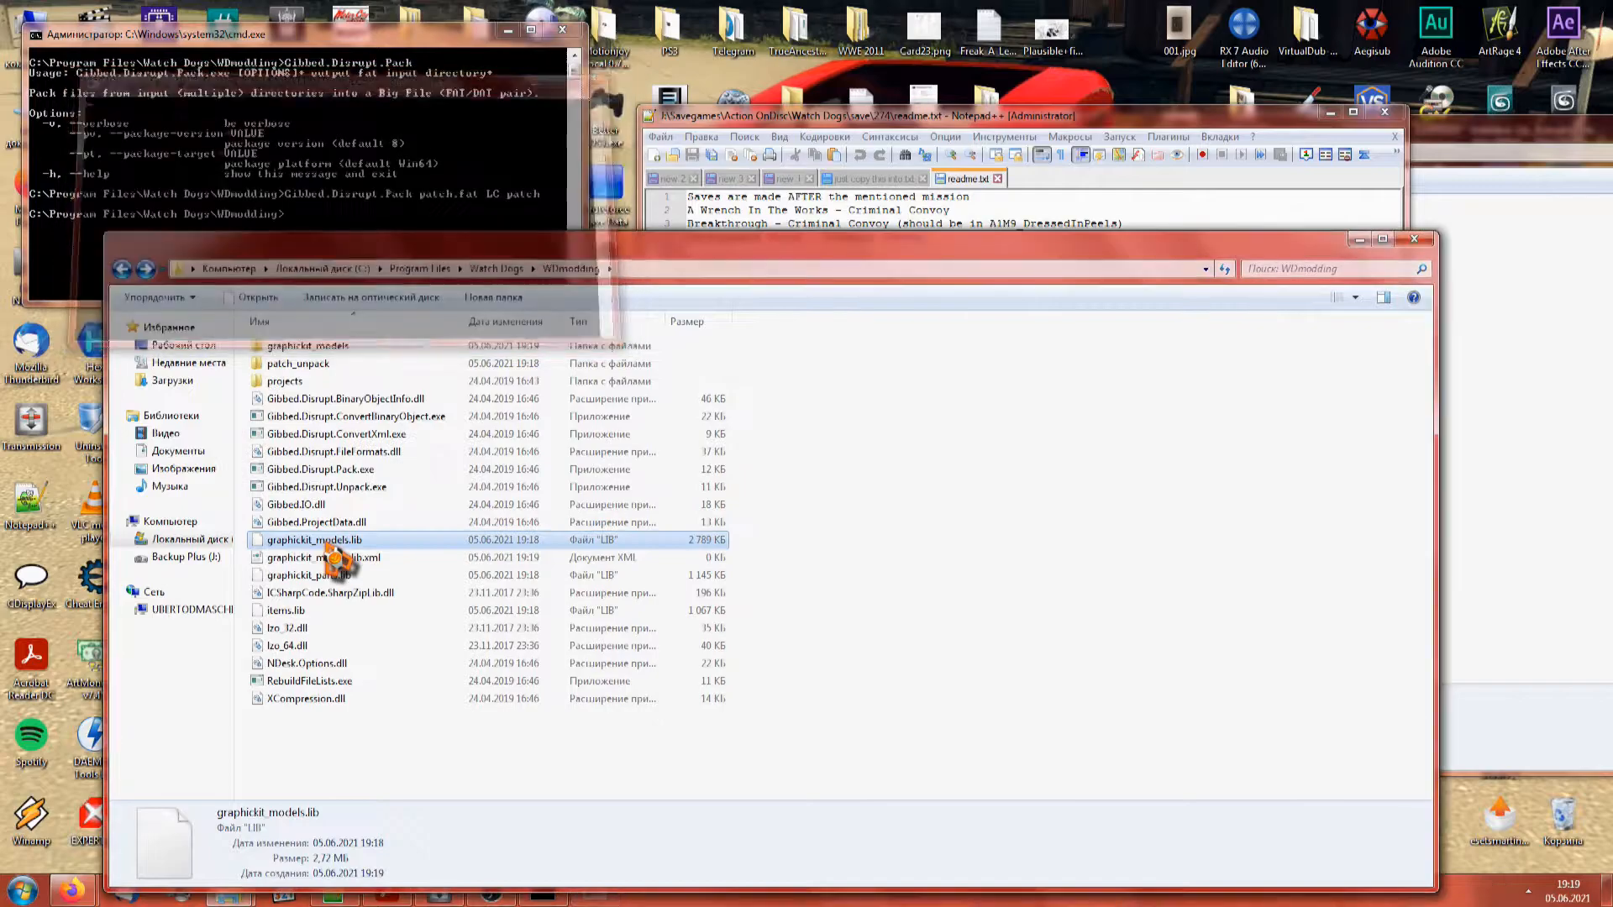
pyautogui.moveTo(351, 573); pyautogui.dragTo(425, 420)
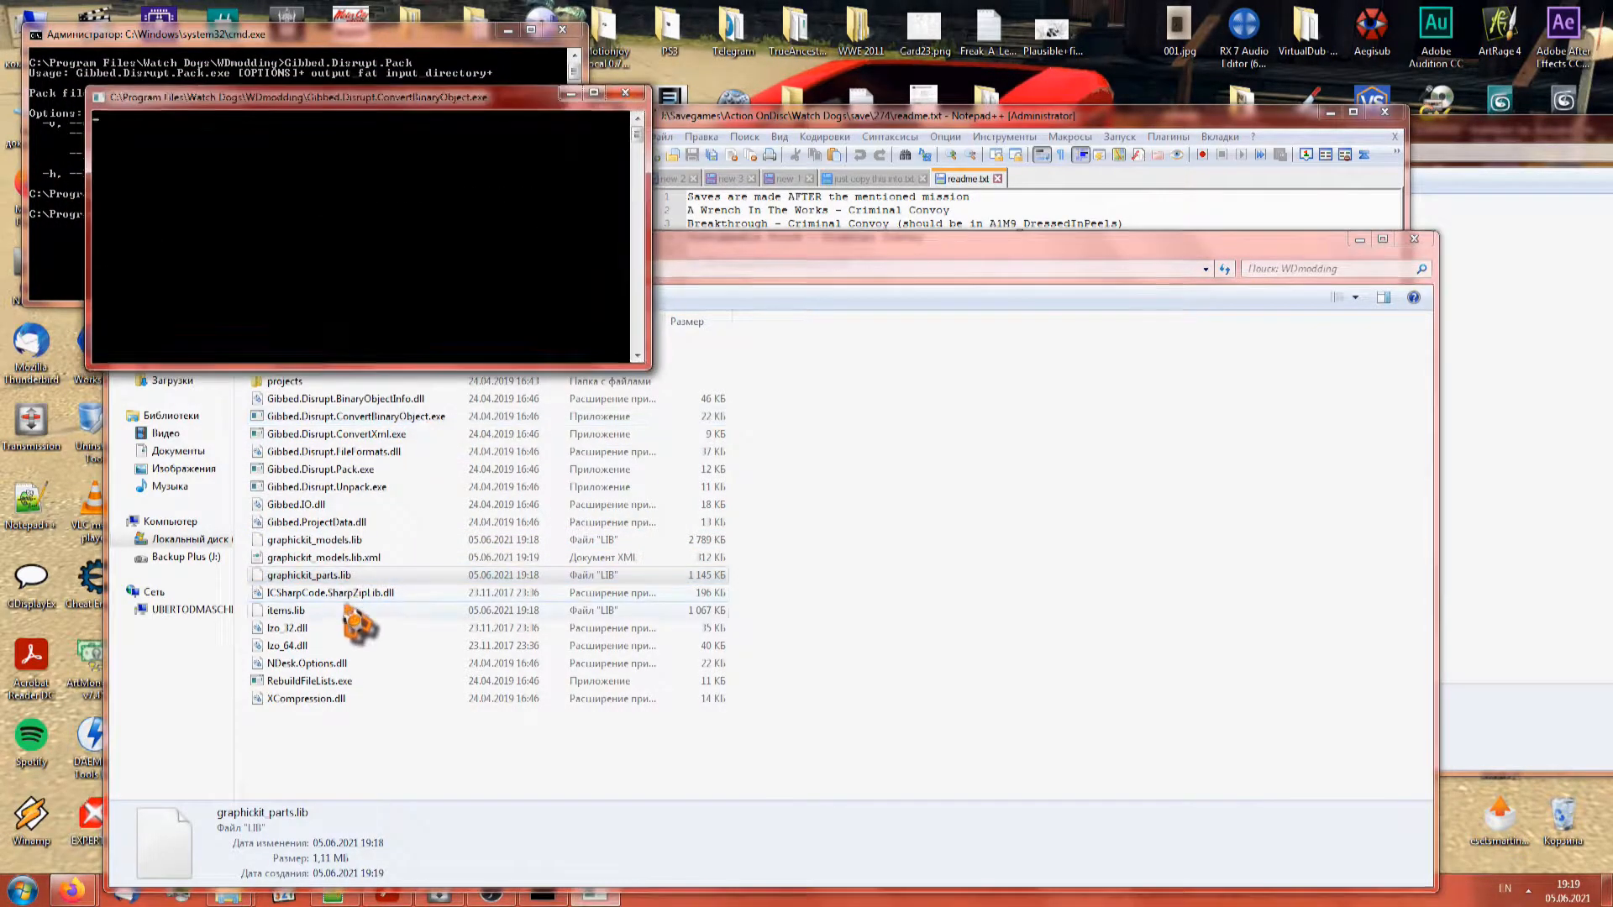
pyautogui.click(295, 647)
pyautogui.moveTo(295, 647); pyautogui.dragTo(425, 433)
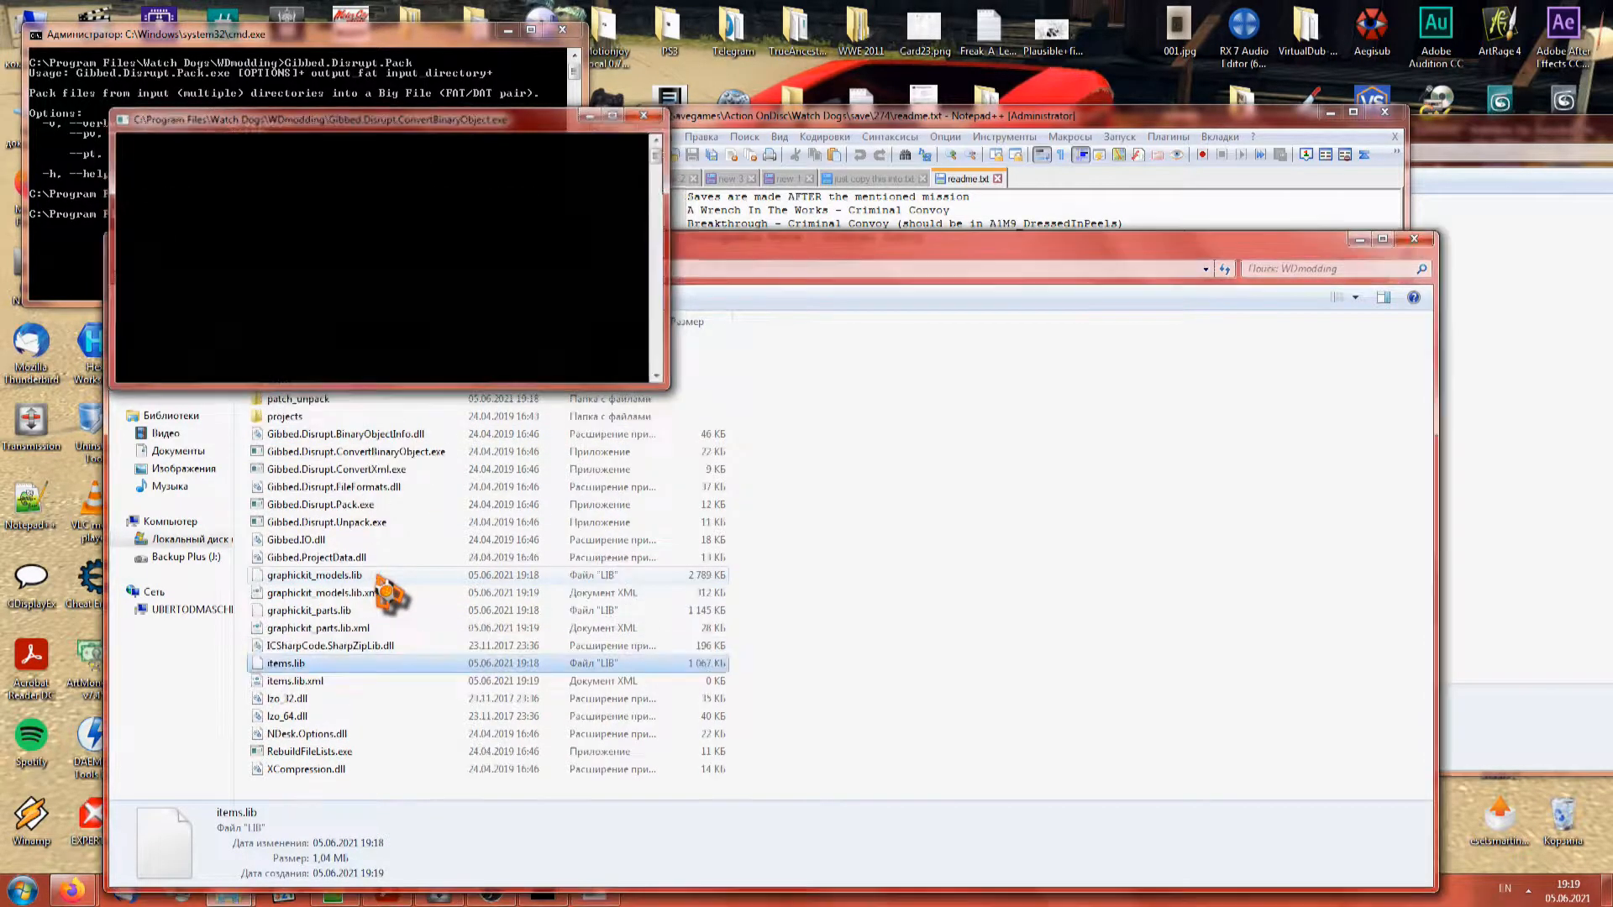
# Open cool models.txt from the z_mods folder and place its window beside the WDmodding folder for reading
pyautogui.click(1506, 468)
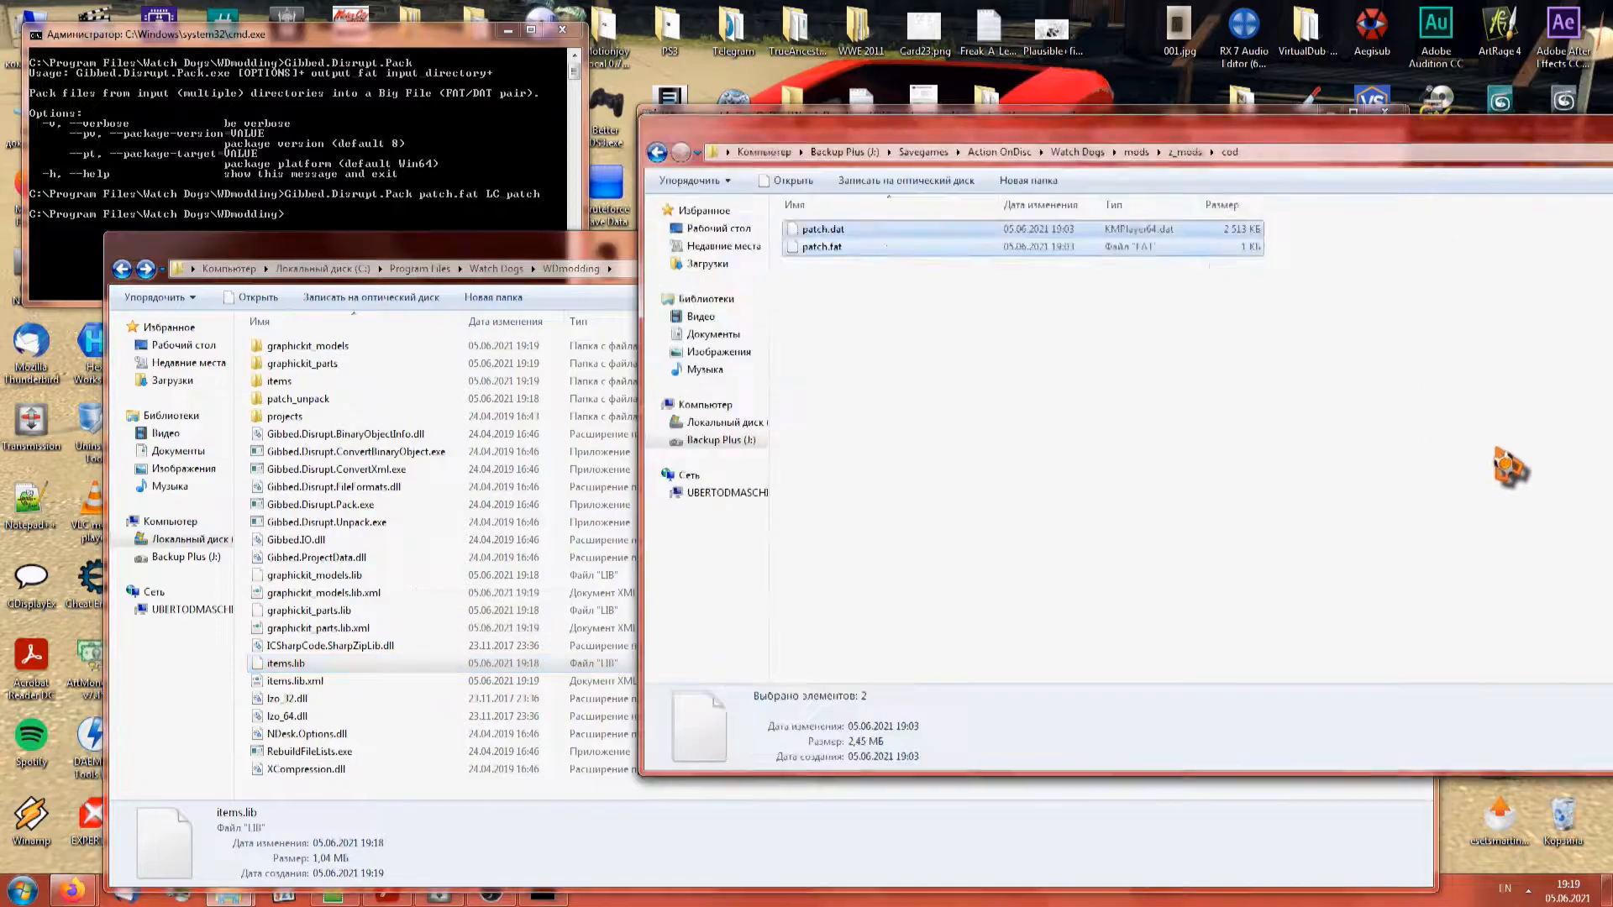
pyautogui.click(658, 153)
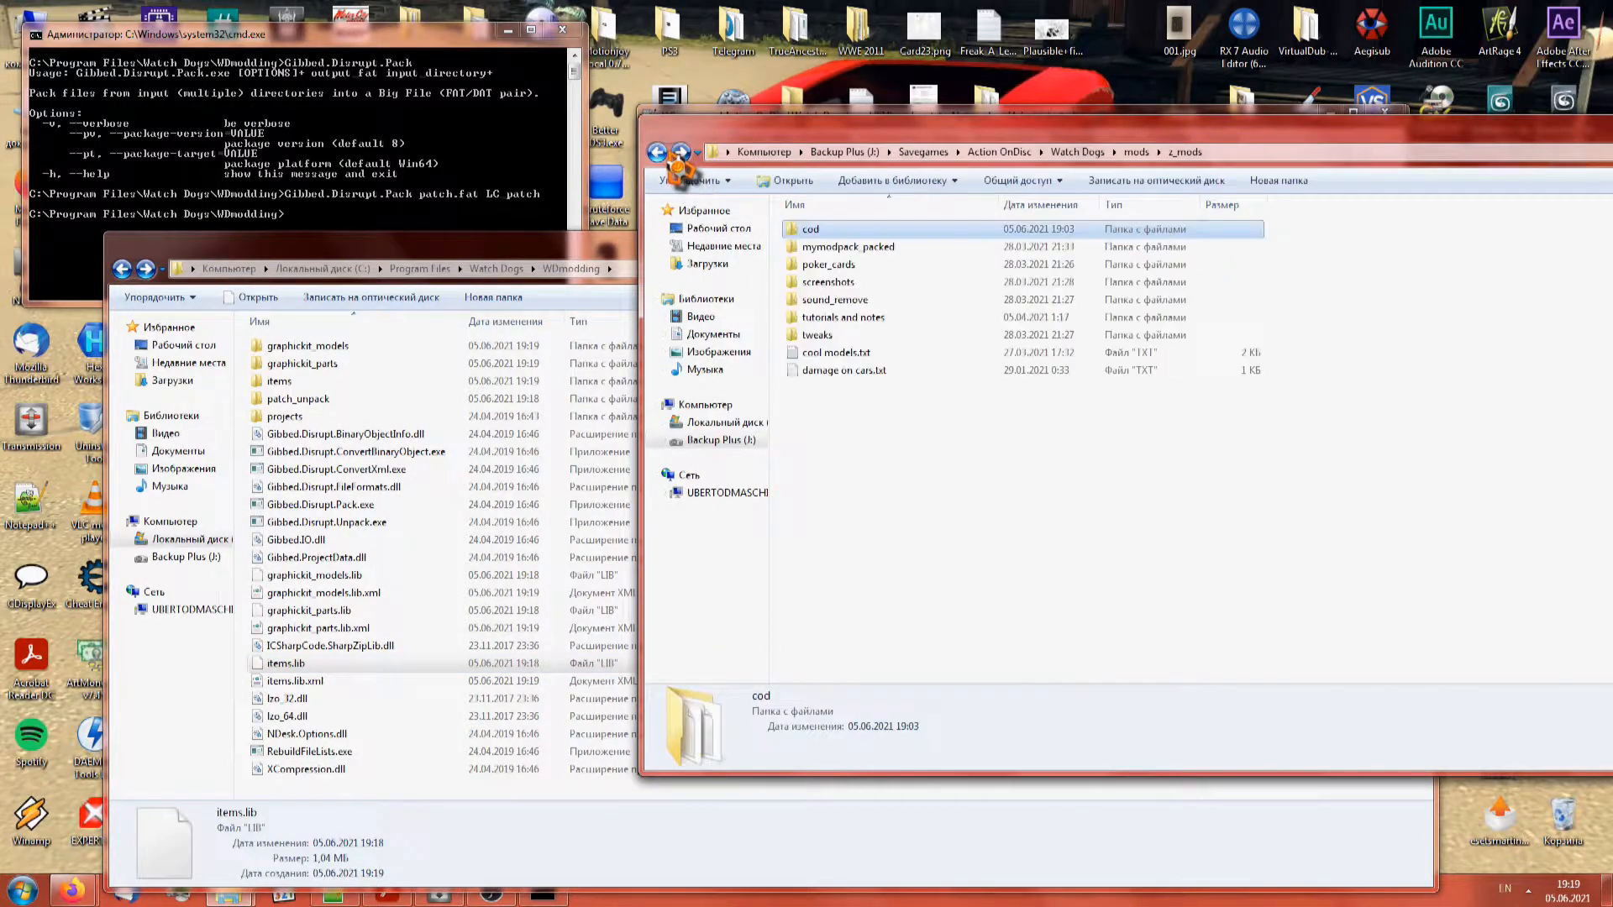
pyautogui.click(659, 153)
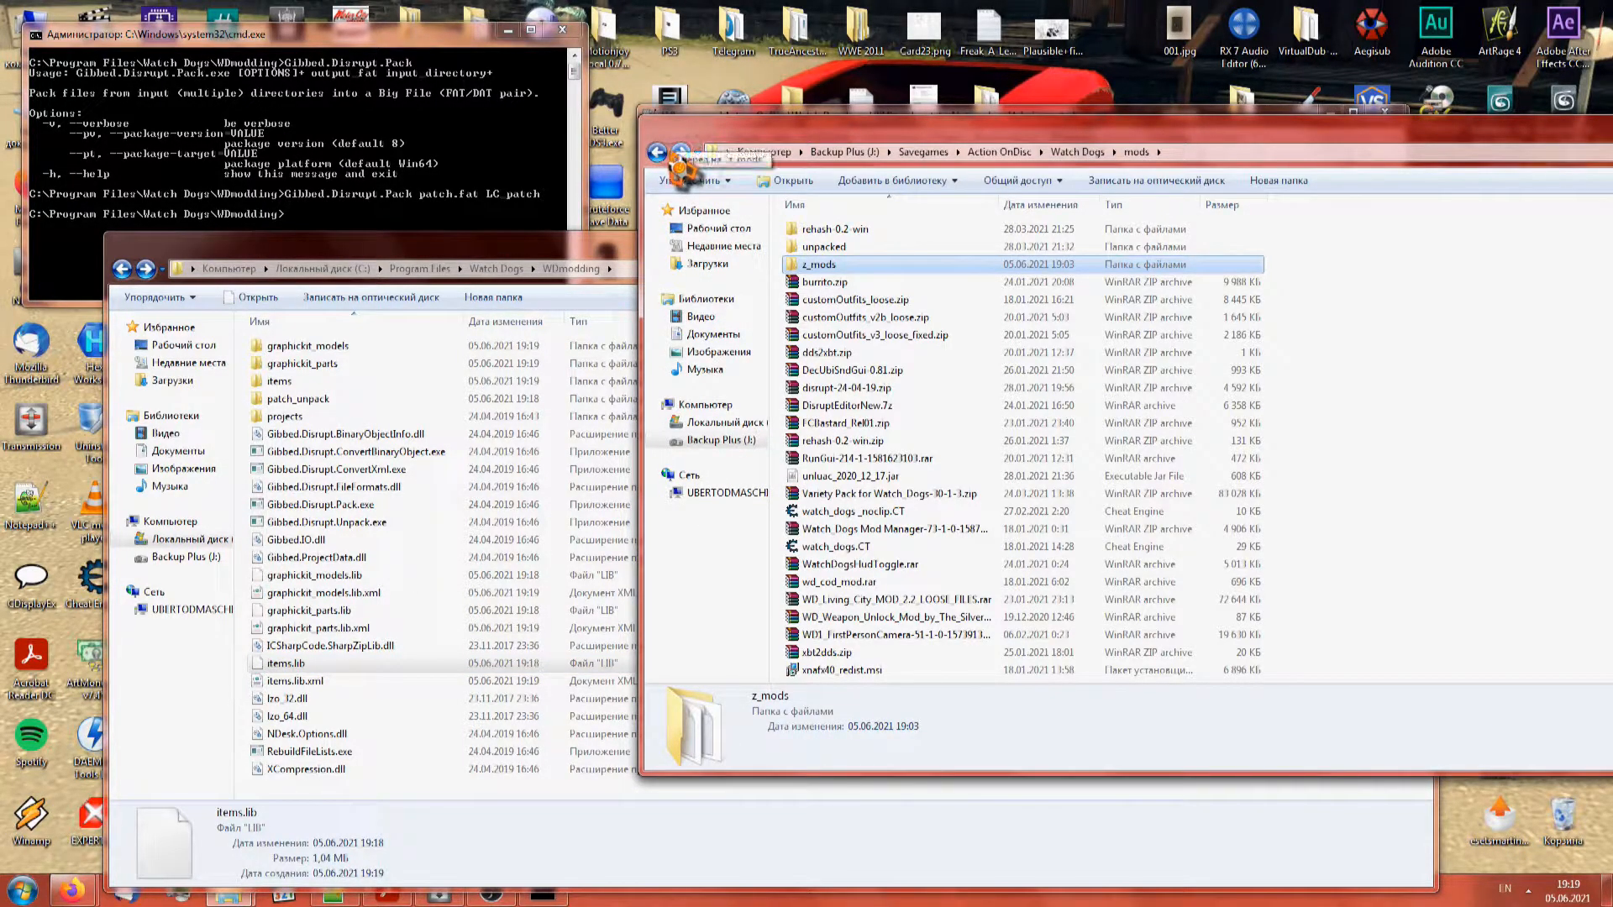
pyautogui.click(680, 152)
pyautogui.moveTo(752, 118); pyautogui.dragTo(1134, 161)
pyautogui.moveTo(1219, 397); pyautogui.dragTo(805, 215)
pyautogui.click(1424, 546)
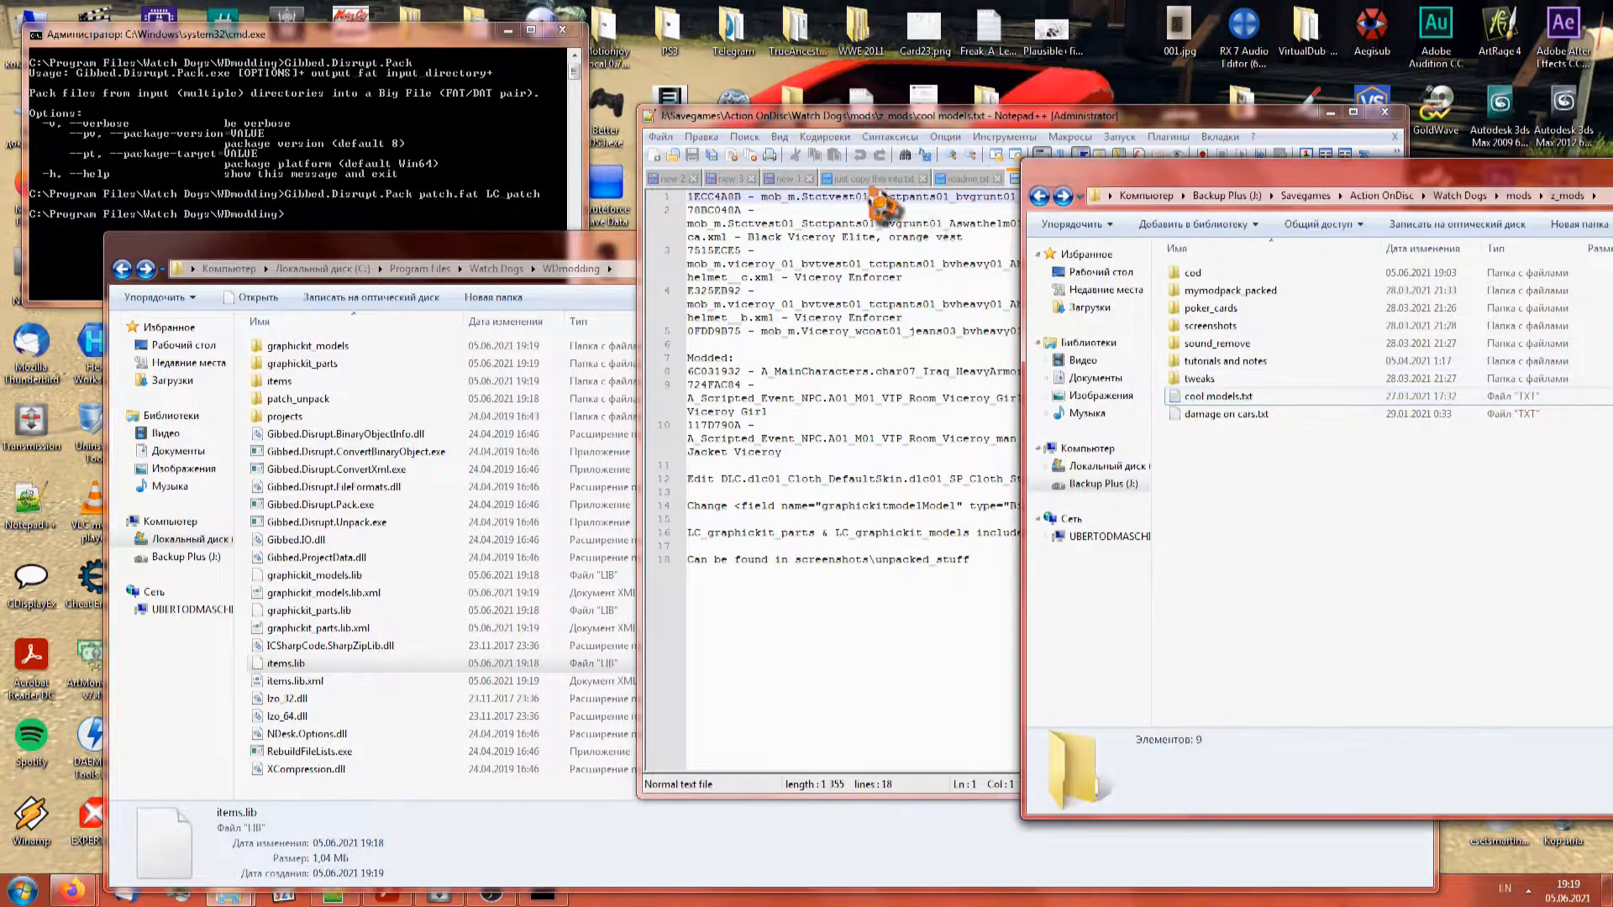
pyautogui.moveTo(797, 122); pyautogui.dragTo(602, 109)
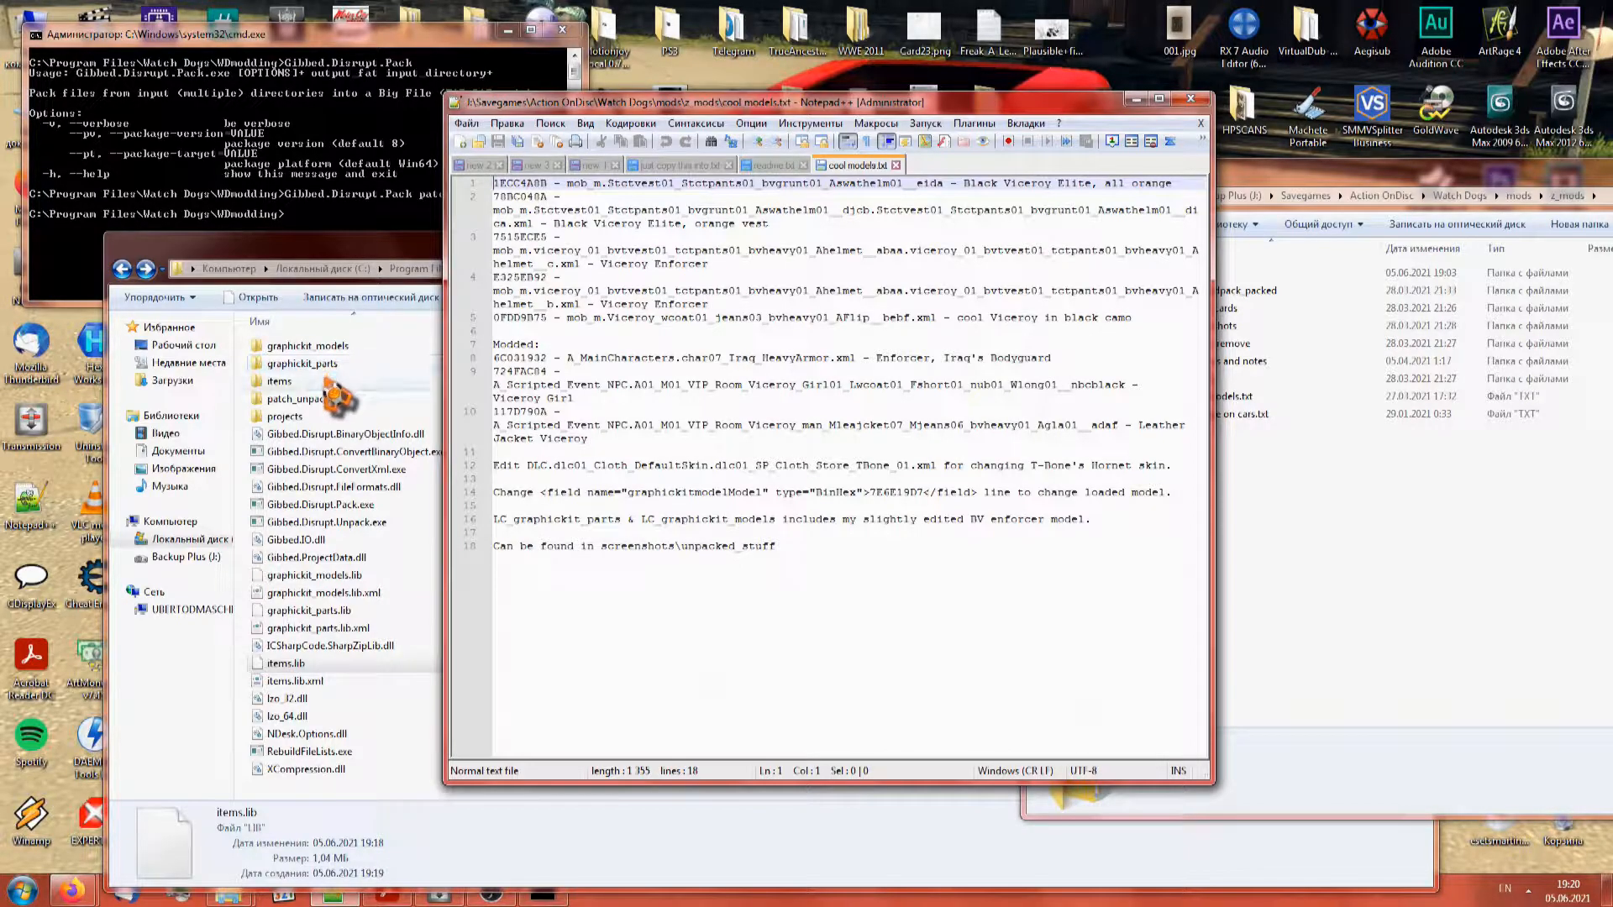
# Open the converted items folder and locate the DLC.dlc01_Cloth_DefaultSkin files for comparison with the notes
pyautogui.doubleClick(285, 381)
pyautogui.click(648, 524)
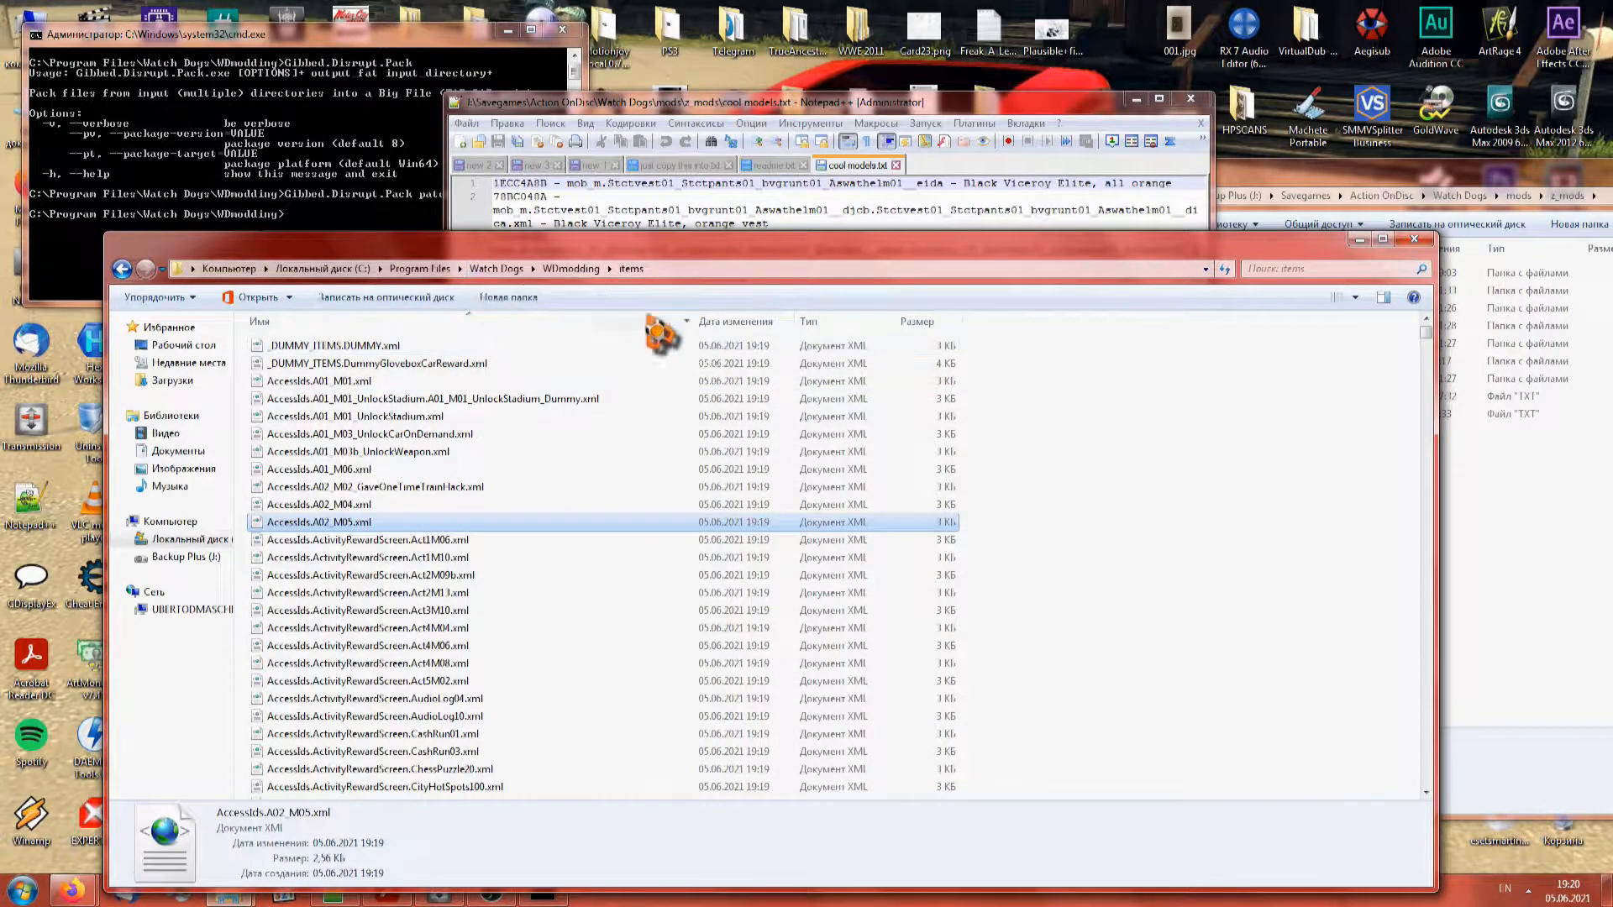
pyautogui.moveTo(341, 249); pyautogui.dragTo(1063, 130)
pyautogui.press('d')
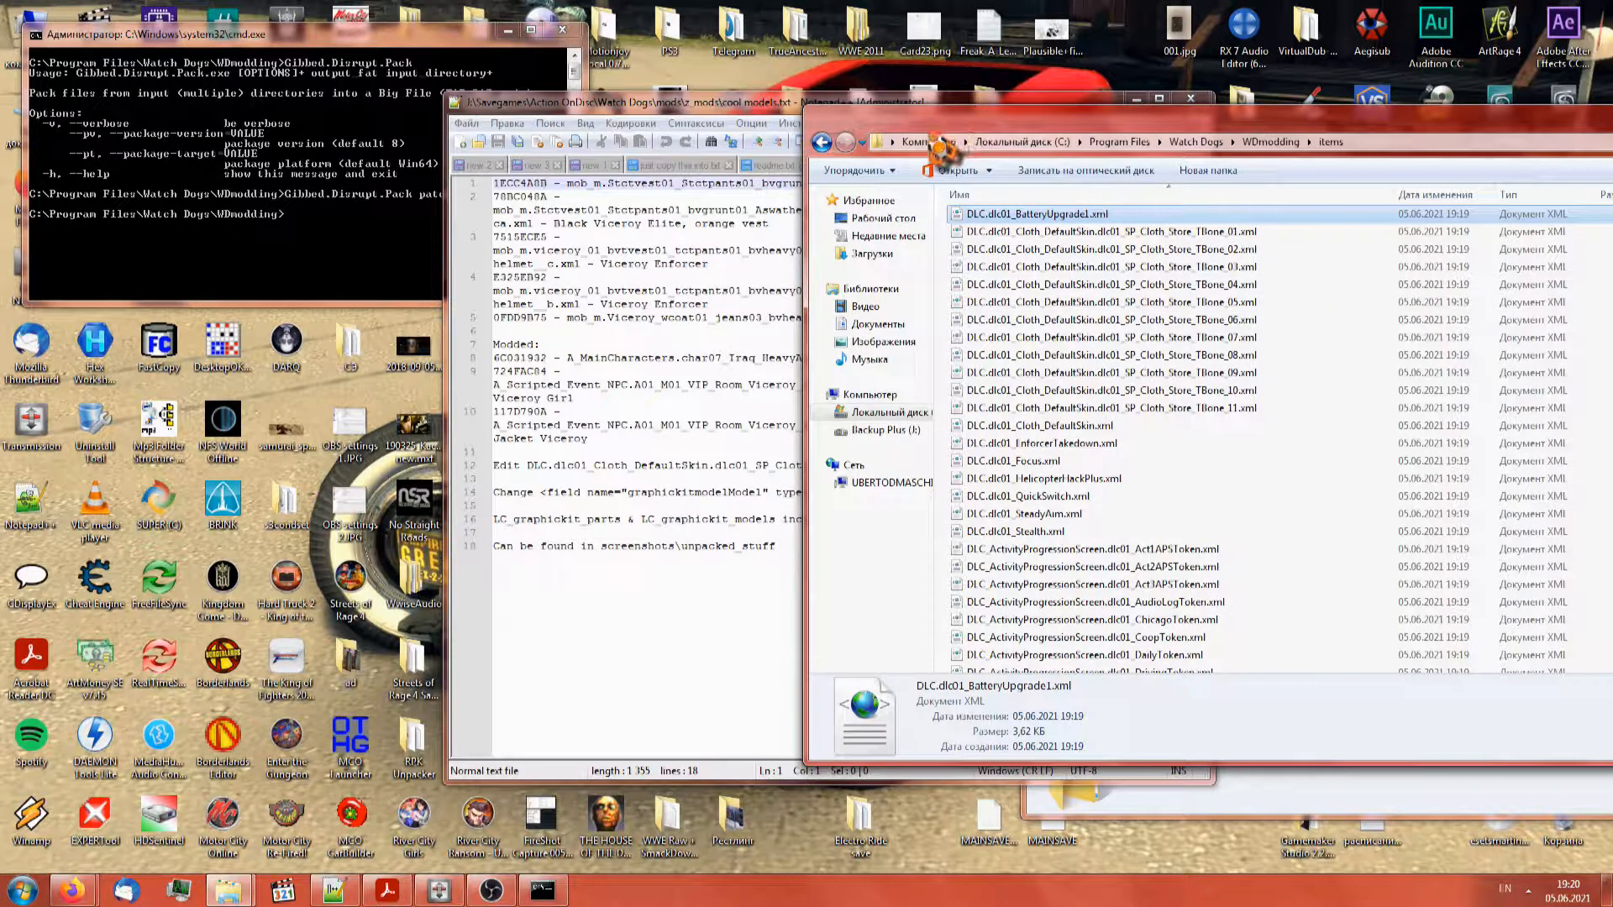
pyautogui.moveTo(946, 141); pyautogui.dragTo(253, 213)
# Search the items folder for _RR and open Clothing_SP.DefaultSkin.SP_Cloth_Store_Aiden_15_RR.xml
pyautogui.click(1312, 215)
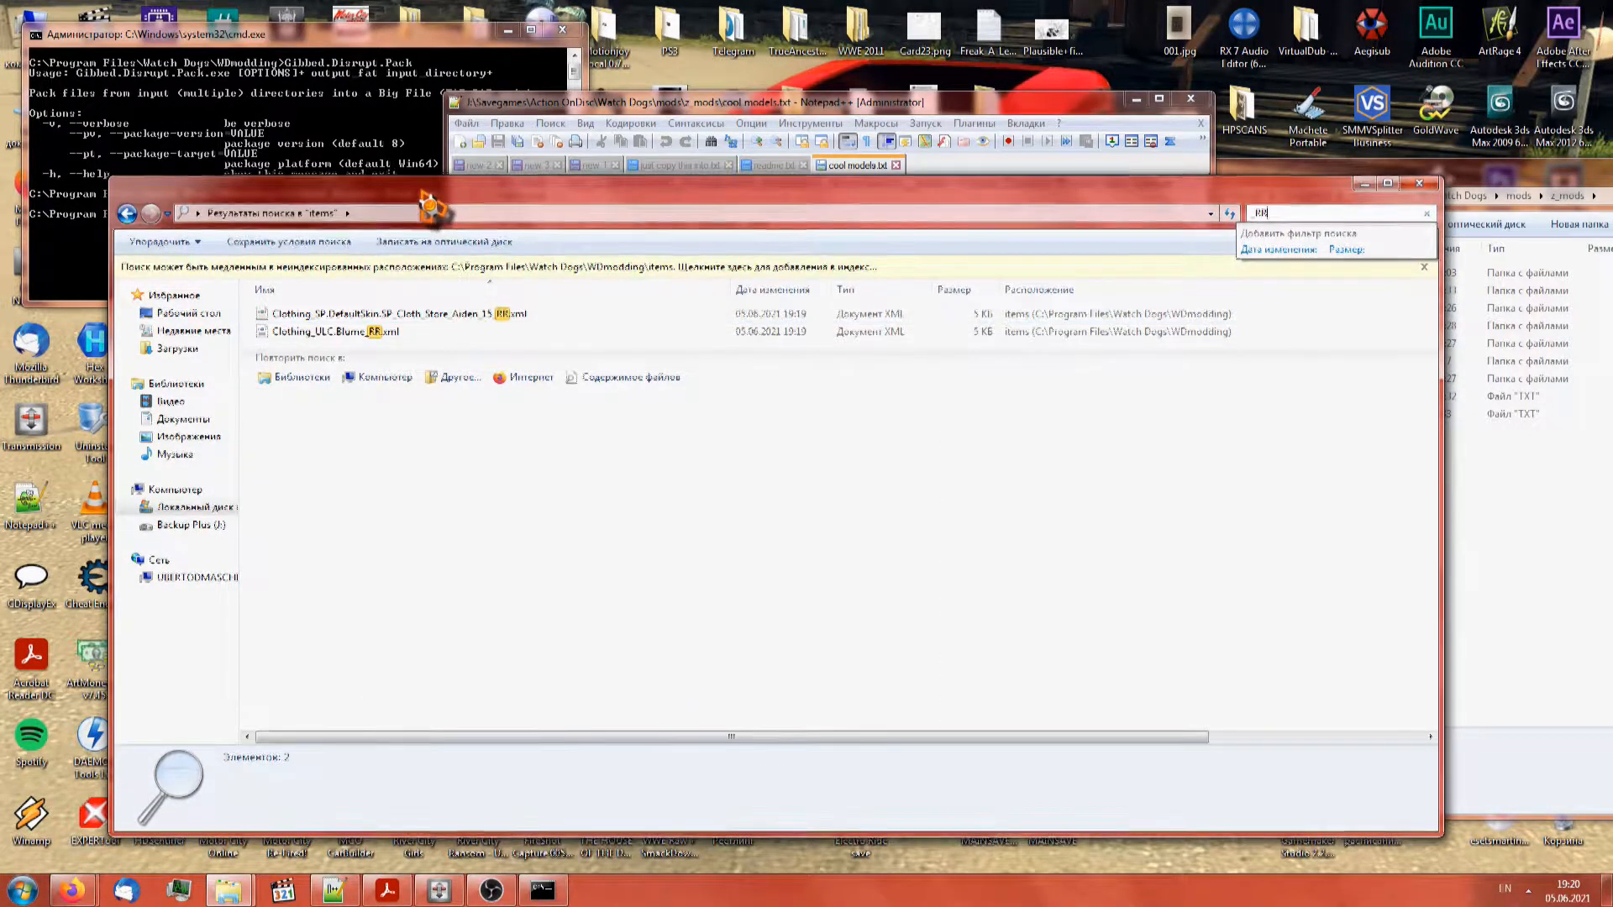
pyautogui.moveTo(470, 185); pyautogui.dragTo(546, 330)
pyautogui.click(387, 460)
pyautogui.moveTo(873, 226); pyautogui.dragTo(876, 231)
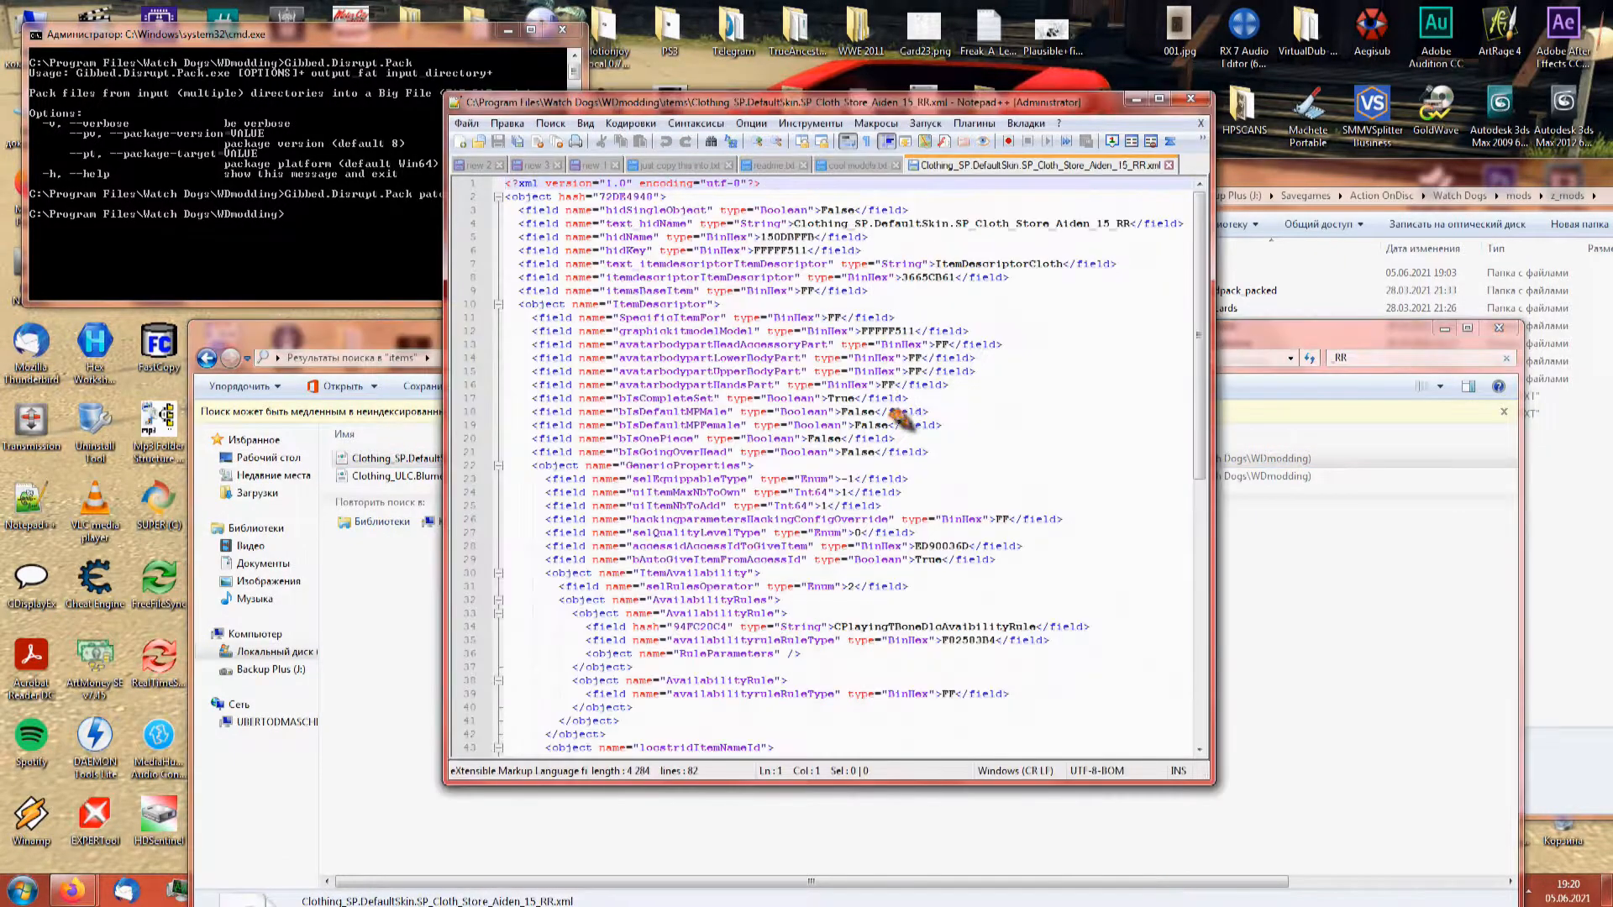
# Highlight the graphickitmodelModel field name in cool models.txt and in the Aiden_15_RR clothing file
pyautogui.click(865, 166)
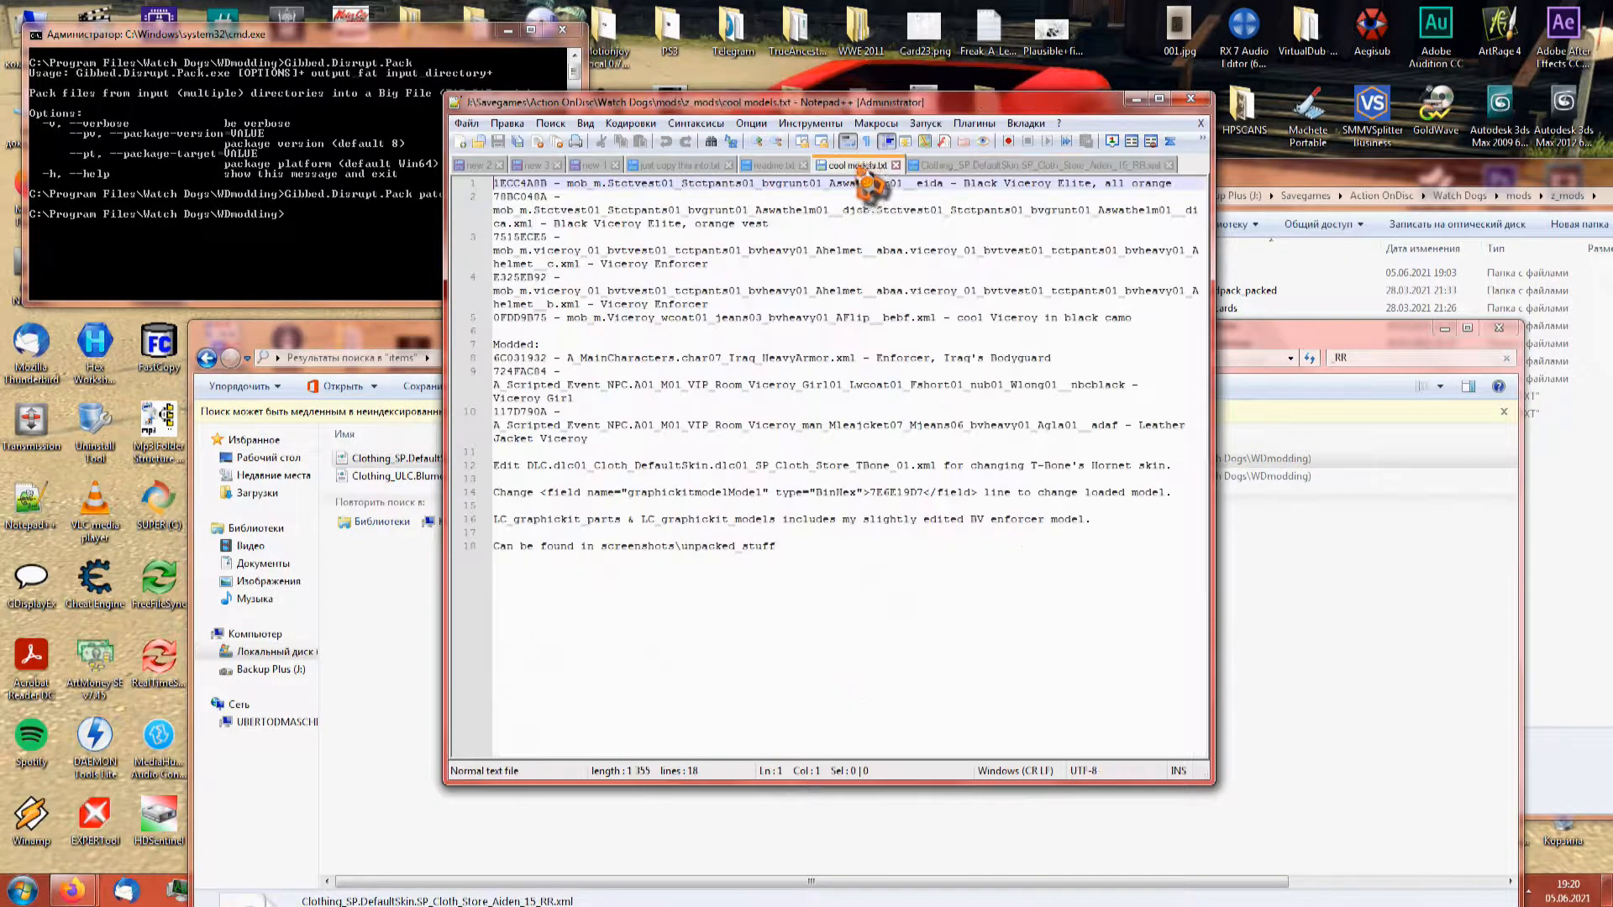
pyautogui.doubleClick(662, 495)
pyautogui.click(1041, 167)
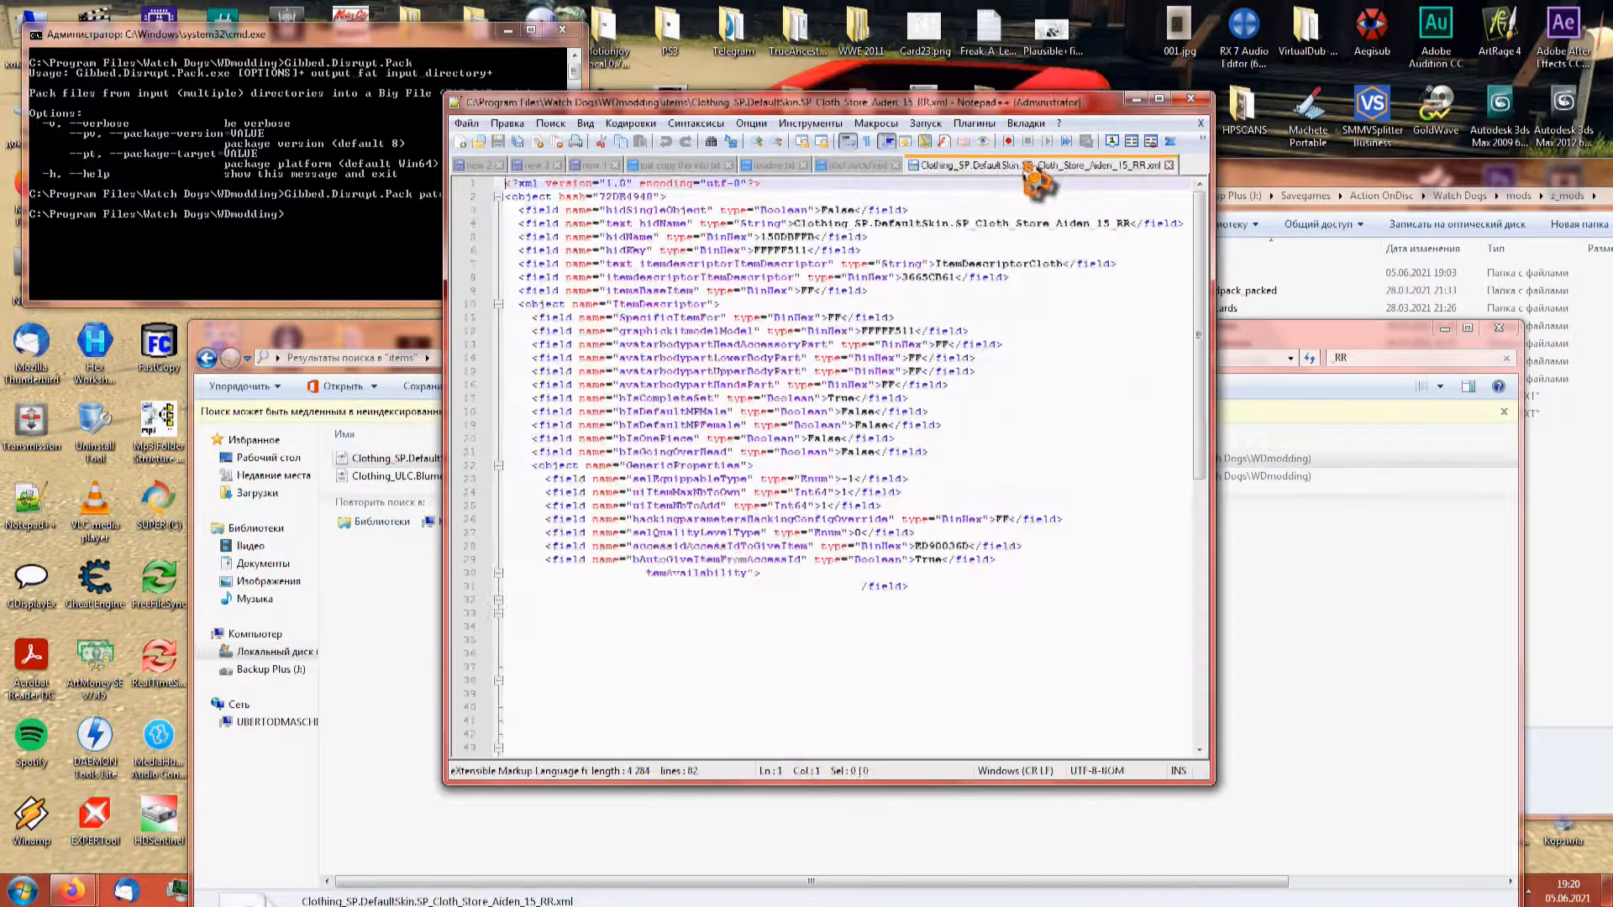
pyautogui.doubleClick(684, 331)
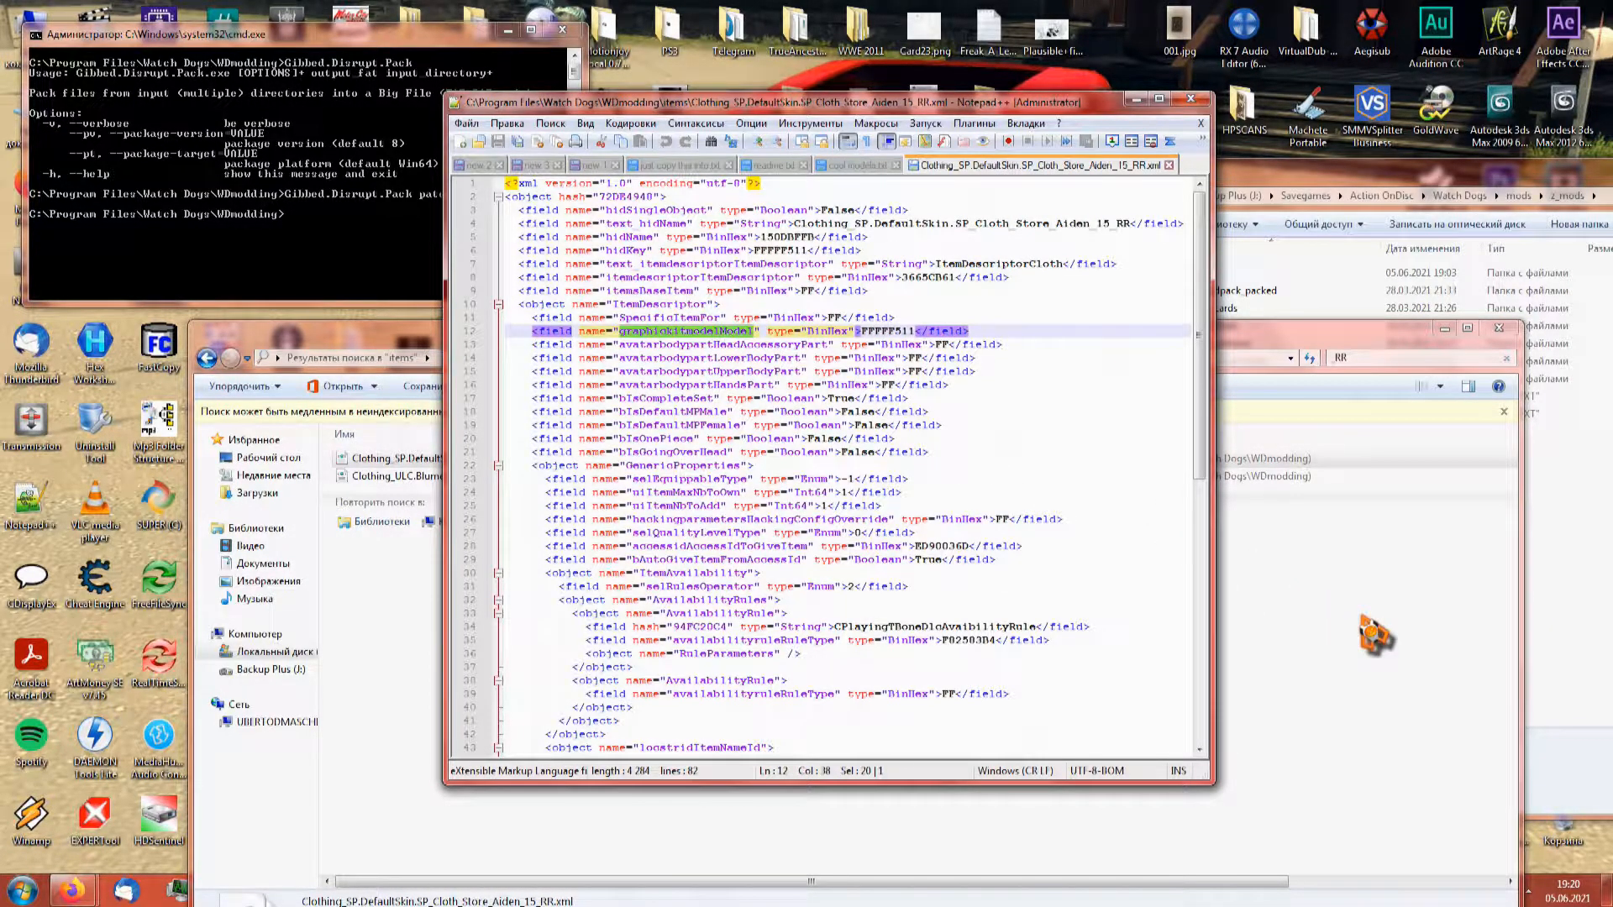
# Open the graphickit_models folder in WDmodding and widen its name column to show the full file names
pyautogui.click(1375, 636)
pyautogui.click(210, 362)
pyautogui.click(210, 361)
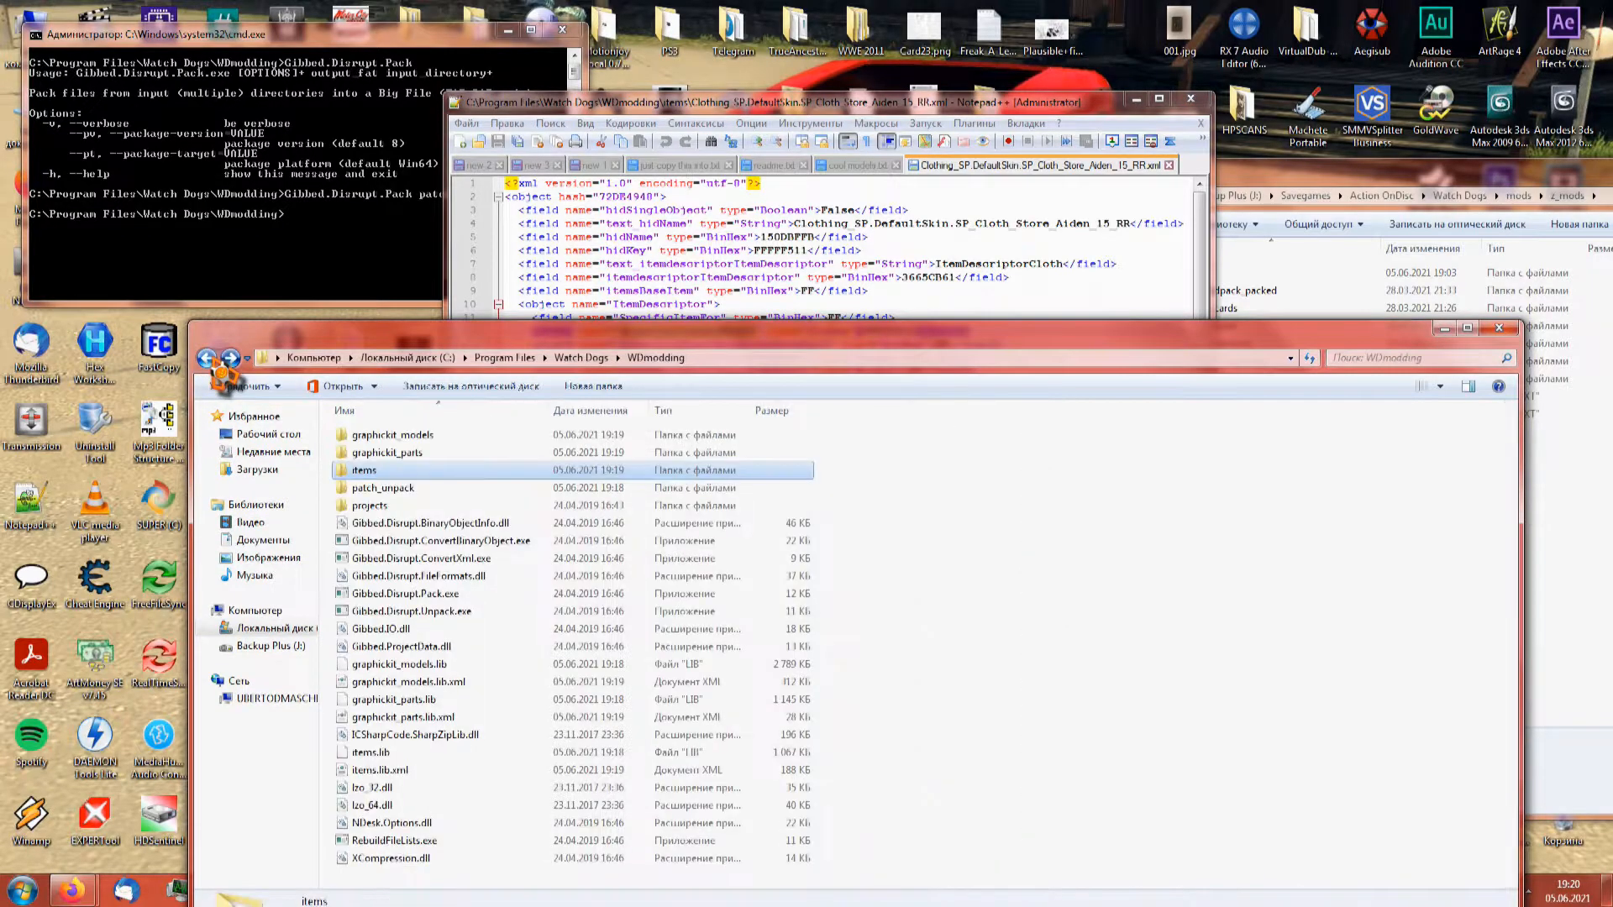
pyautogui.doubleClick(395, 436)
pyautogui.moveTo(395, 360); pyautogui.dragTo(300, 166)
pyautogui.moveTo(1416, 235); pyautogui.dragTo(1368, 546)
pyautogui.moveTo(342, 153); pyautogui.dragTo(371, 216)
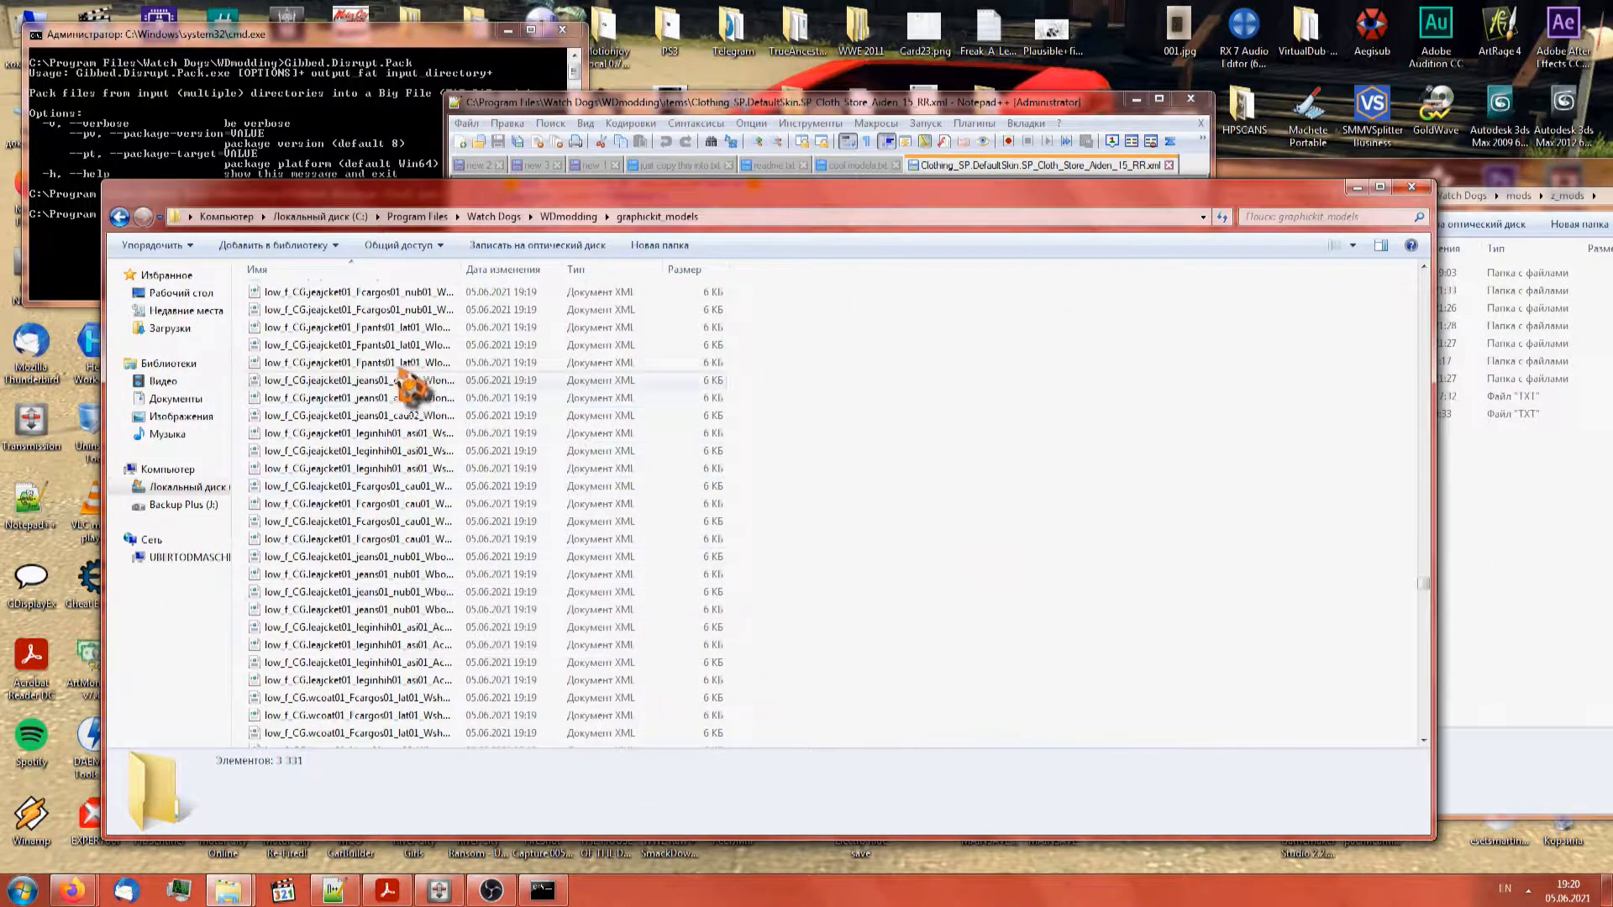
pyautogui.moveTo(461, 269); pyautogui.dragTo(720, 270)
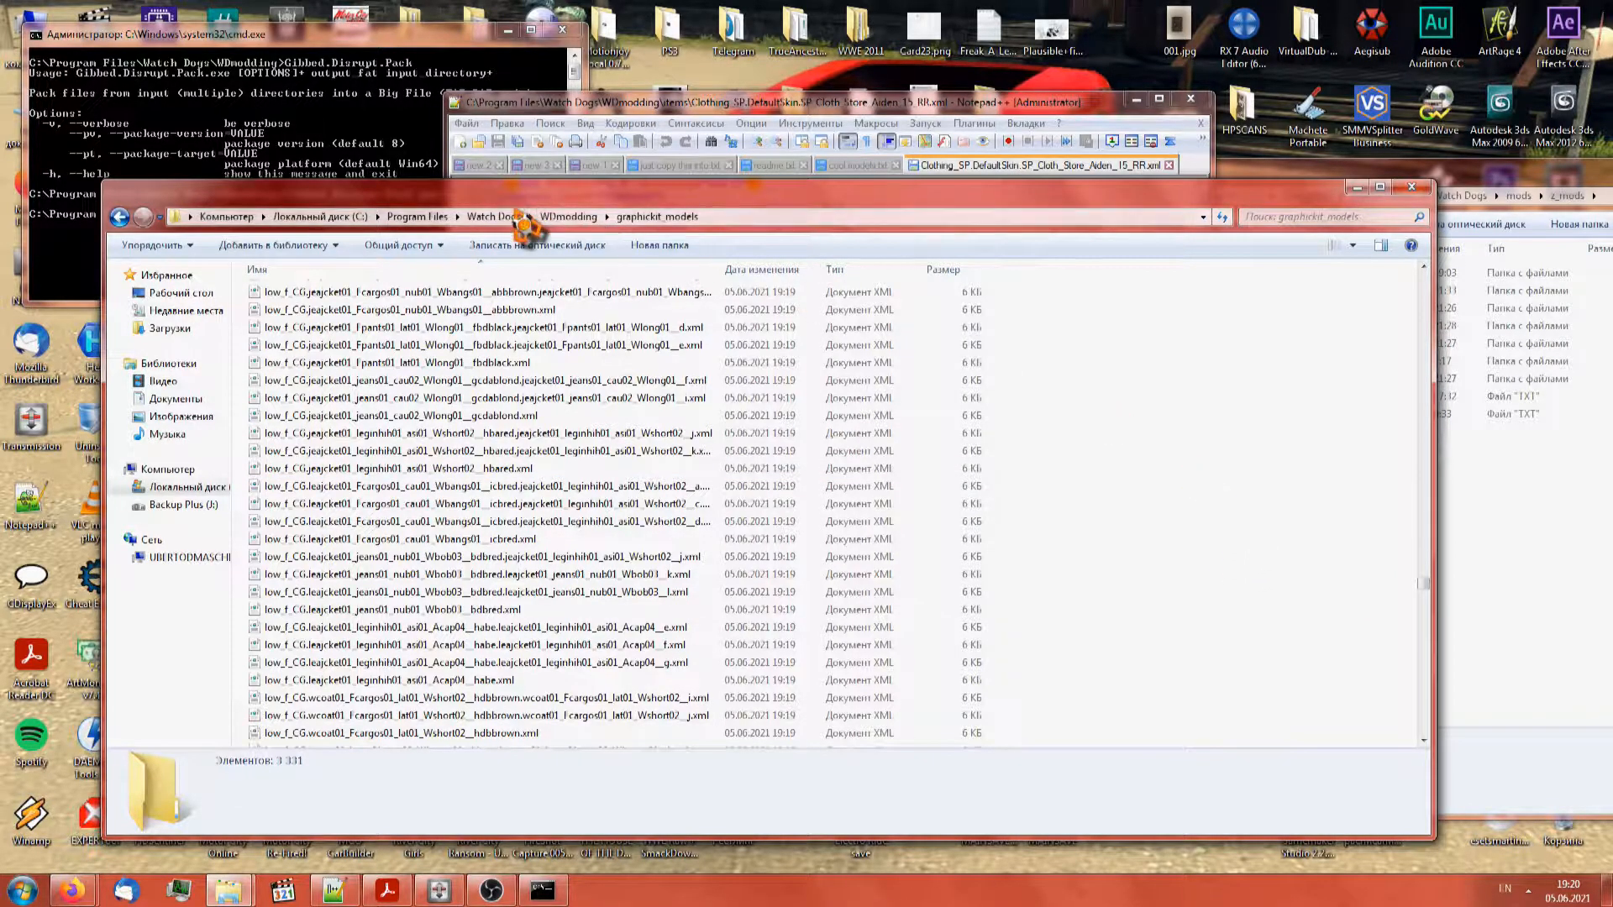
# Browse the model files in graphickit_models and open the fil_f_CG.vest01_panthihe01_nub01_Atuque01 variant ending in cebc.xml
pyautogui.moveTo(367, 198); pyautogui.dragTo(1267, 258)
pyautogui.moveTo(1169, 256); pyautogui.dragTo(223, 160)
pyautogui.scroll(6, 1380, 548)
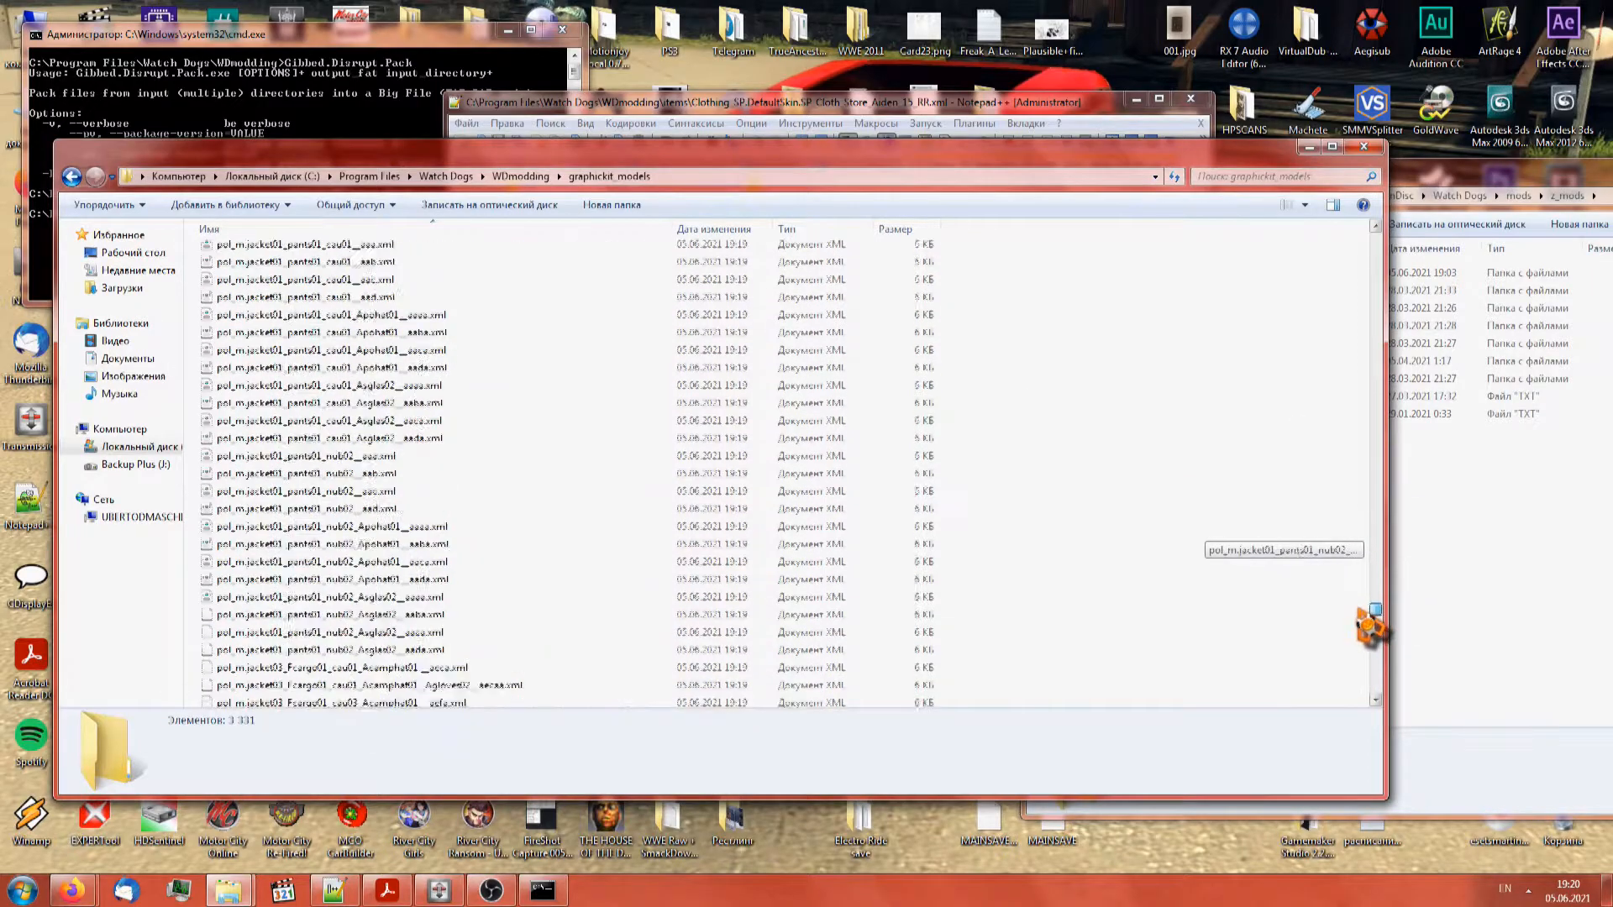
pyautogui.moveTo(1362, 554); pyautogui.dragTo(1367, 486)
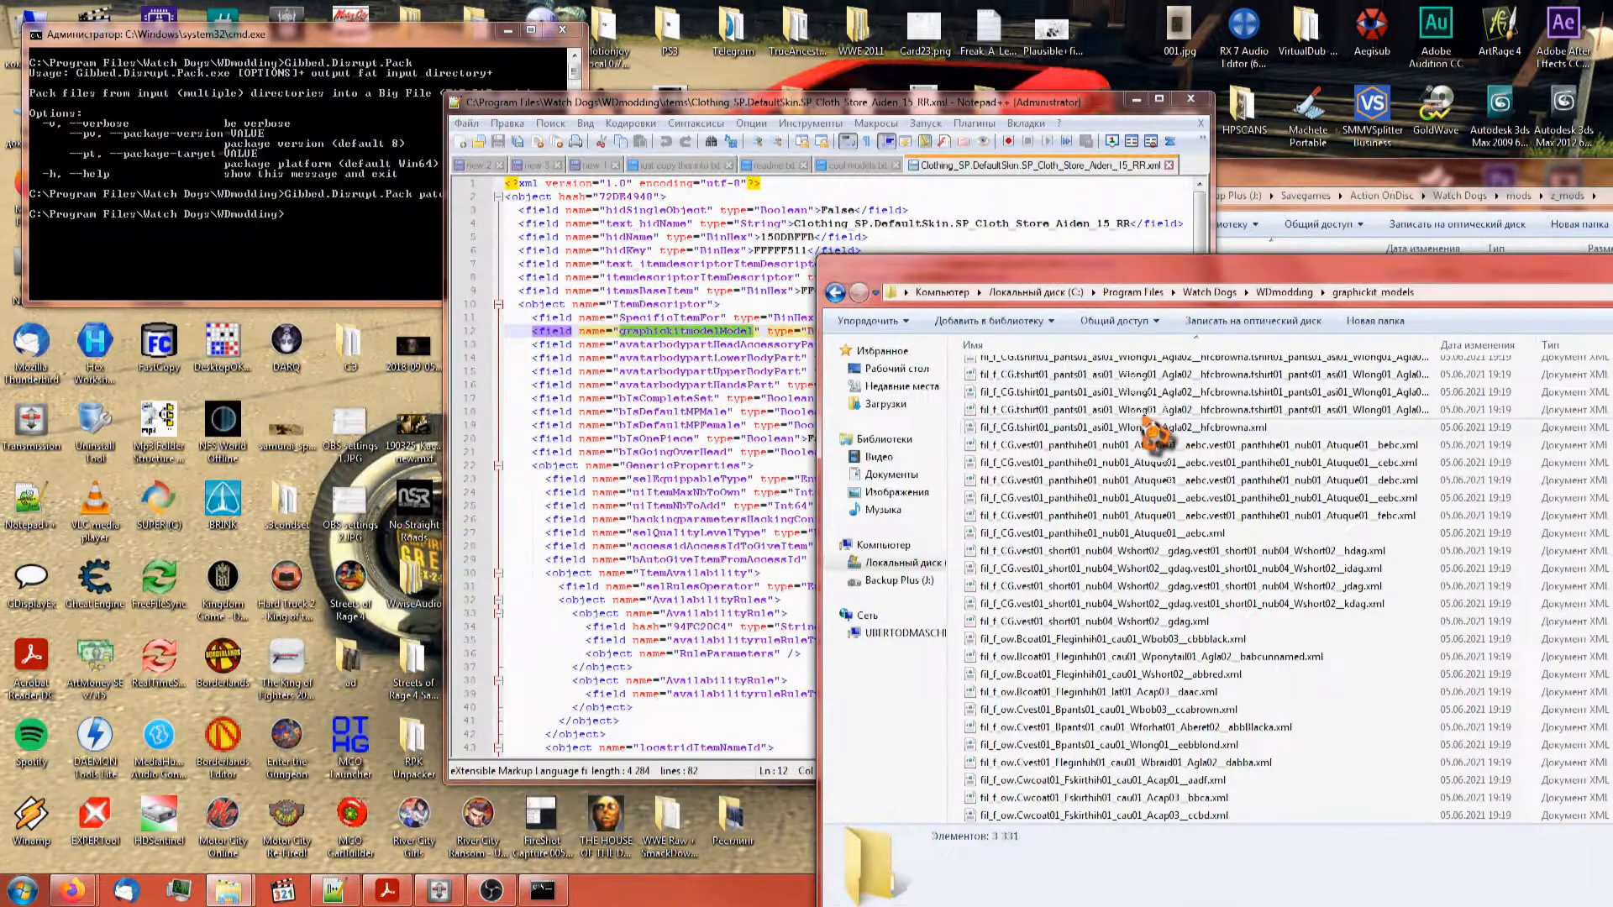
pyautogui.doubleClick(1126, 463)
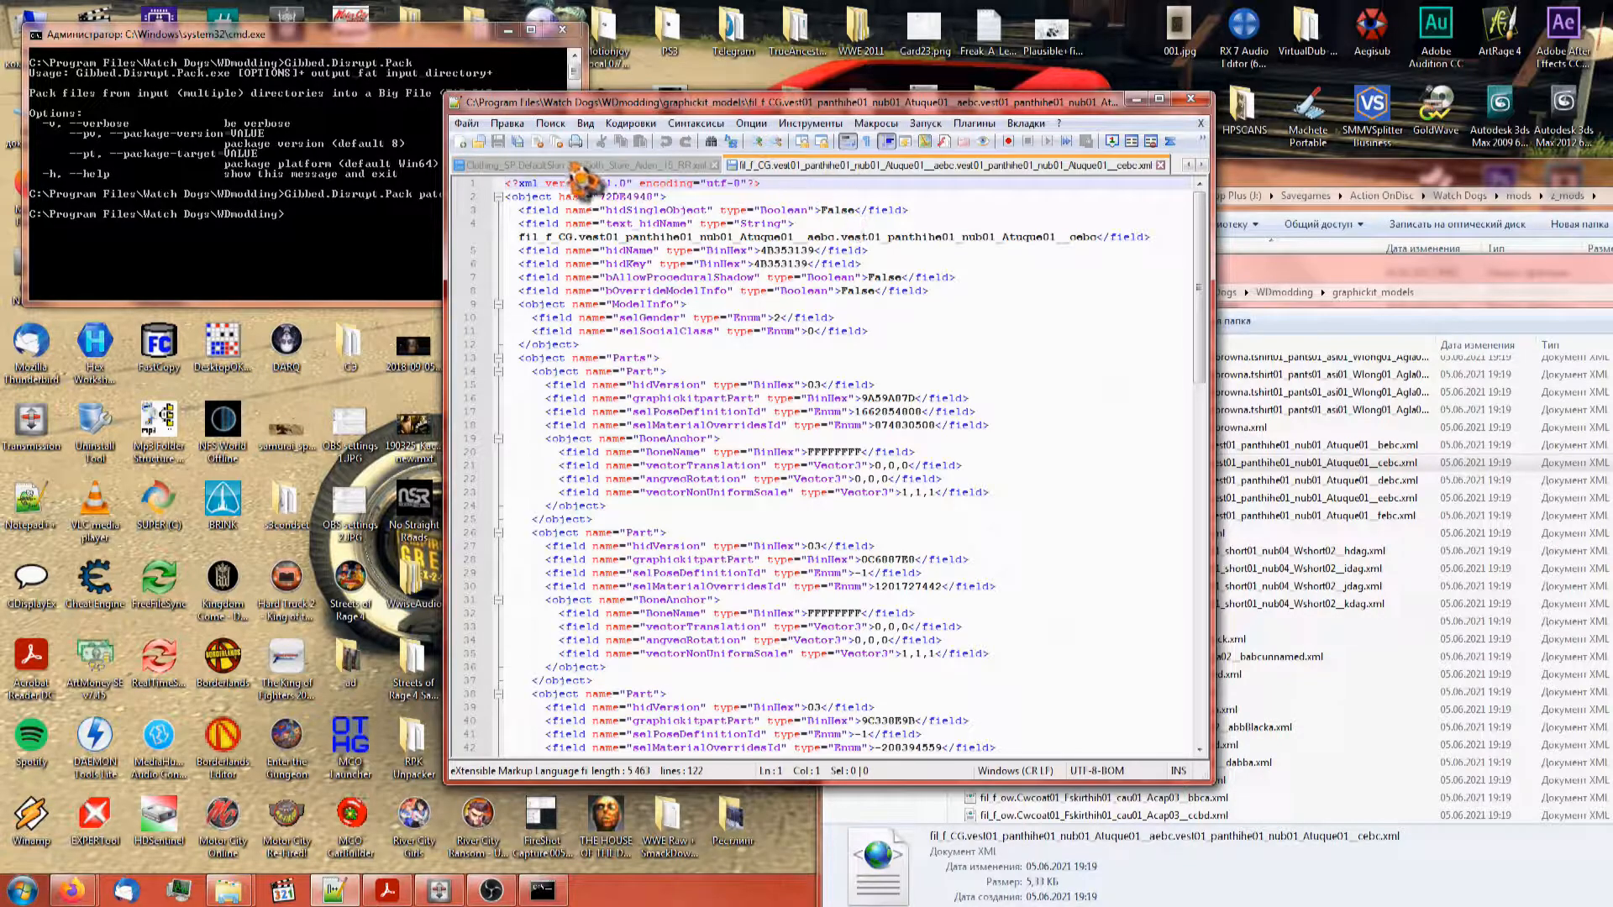
# Compare cool models.txt, the Aiden_15_RR file and the vest01 model file, and highlight the model's hidKey value
pyautogui.click(1190, 165)
pyautogui.click(1189, 166)
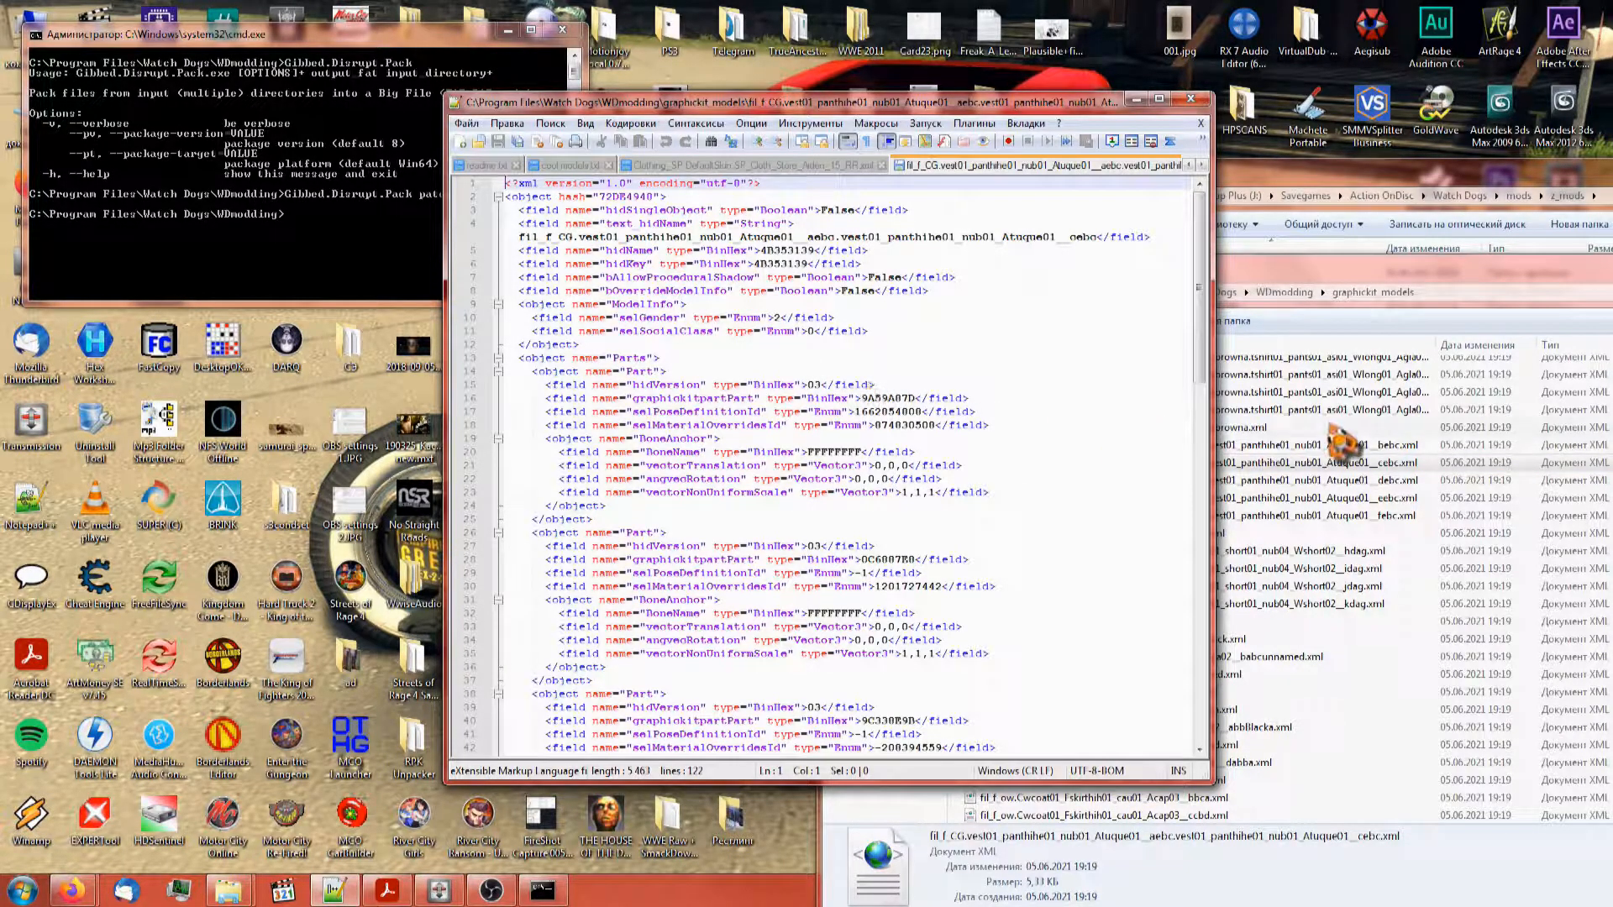
pyautogui.click(571, 165)
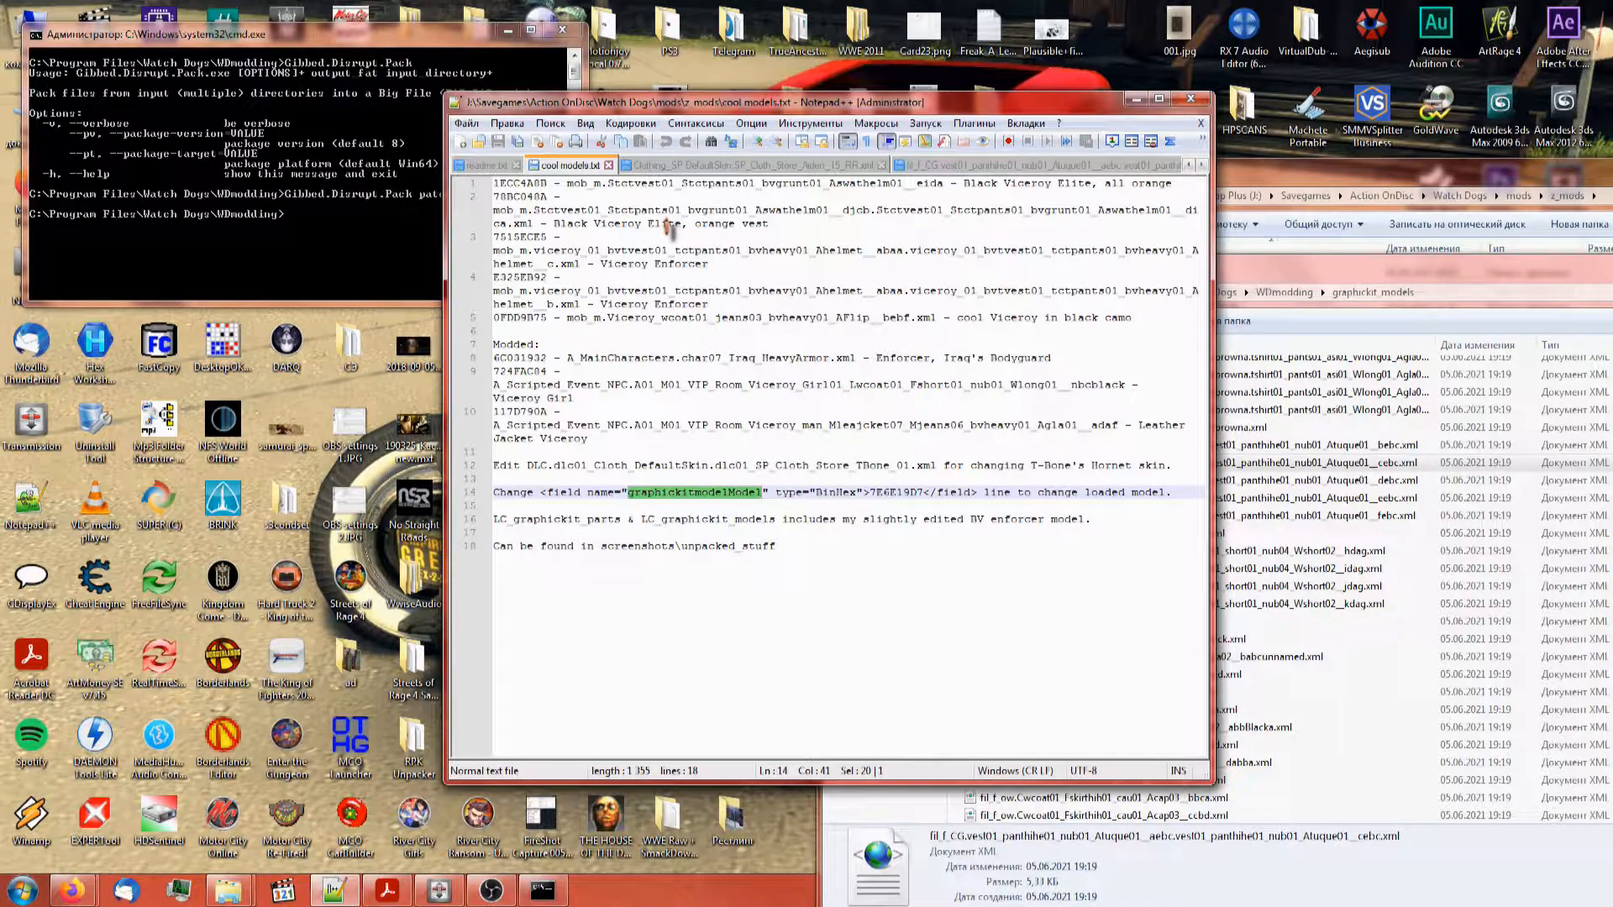
pyautogui.click(758, 165)
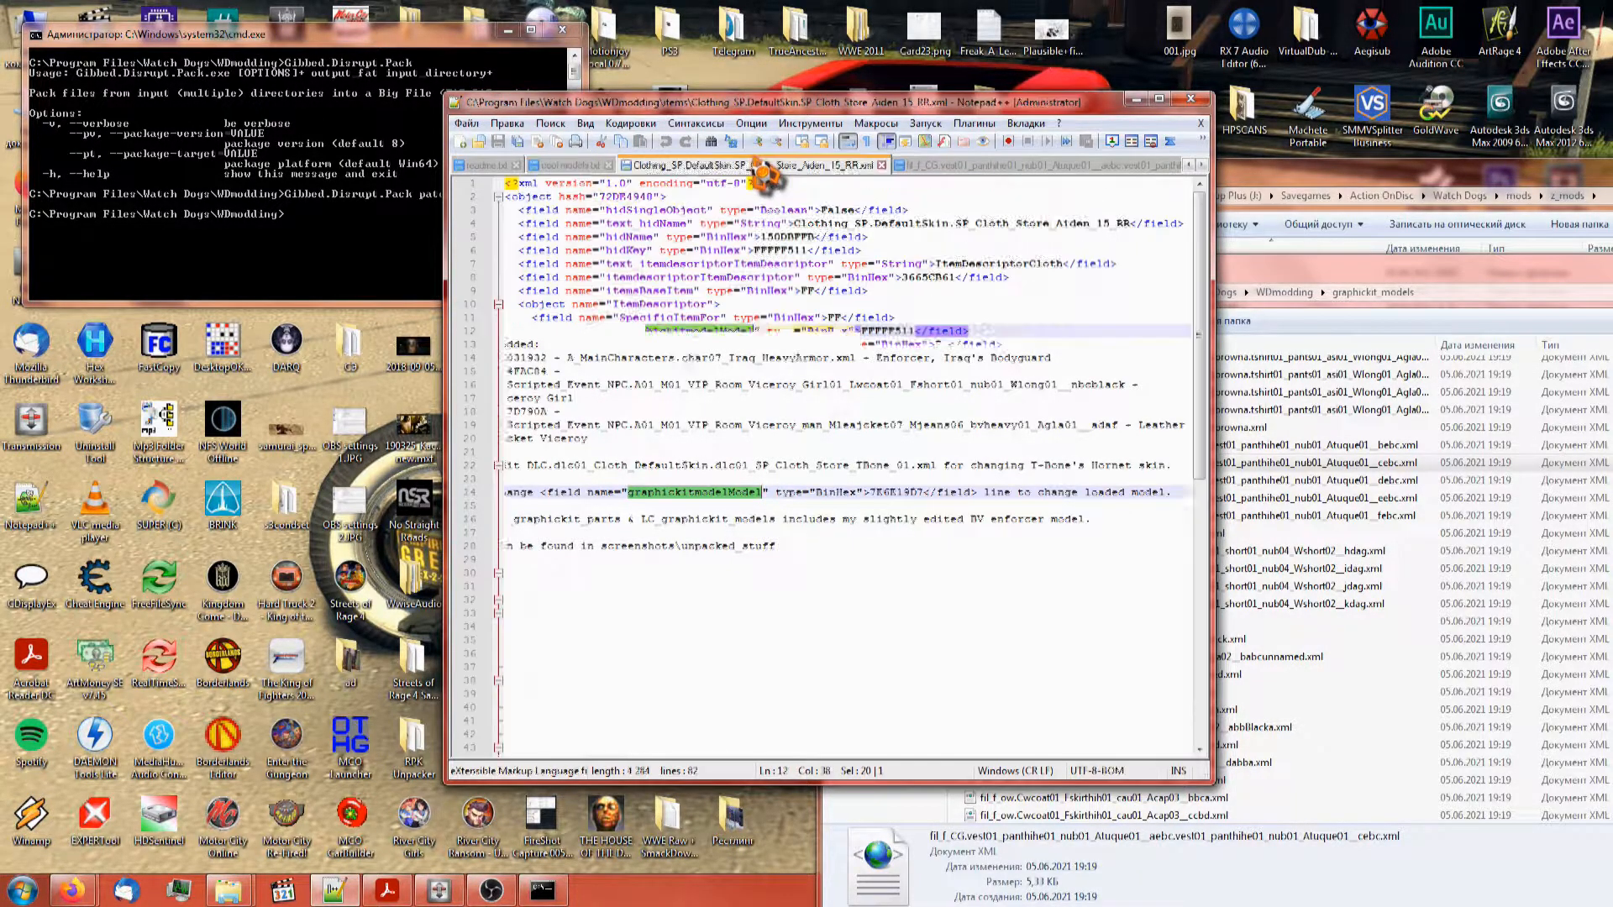
pyautogui.click(933, 165)
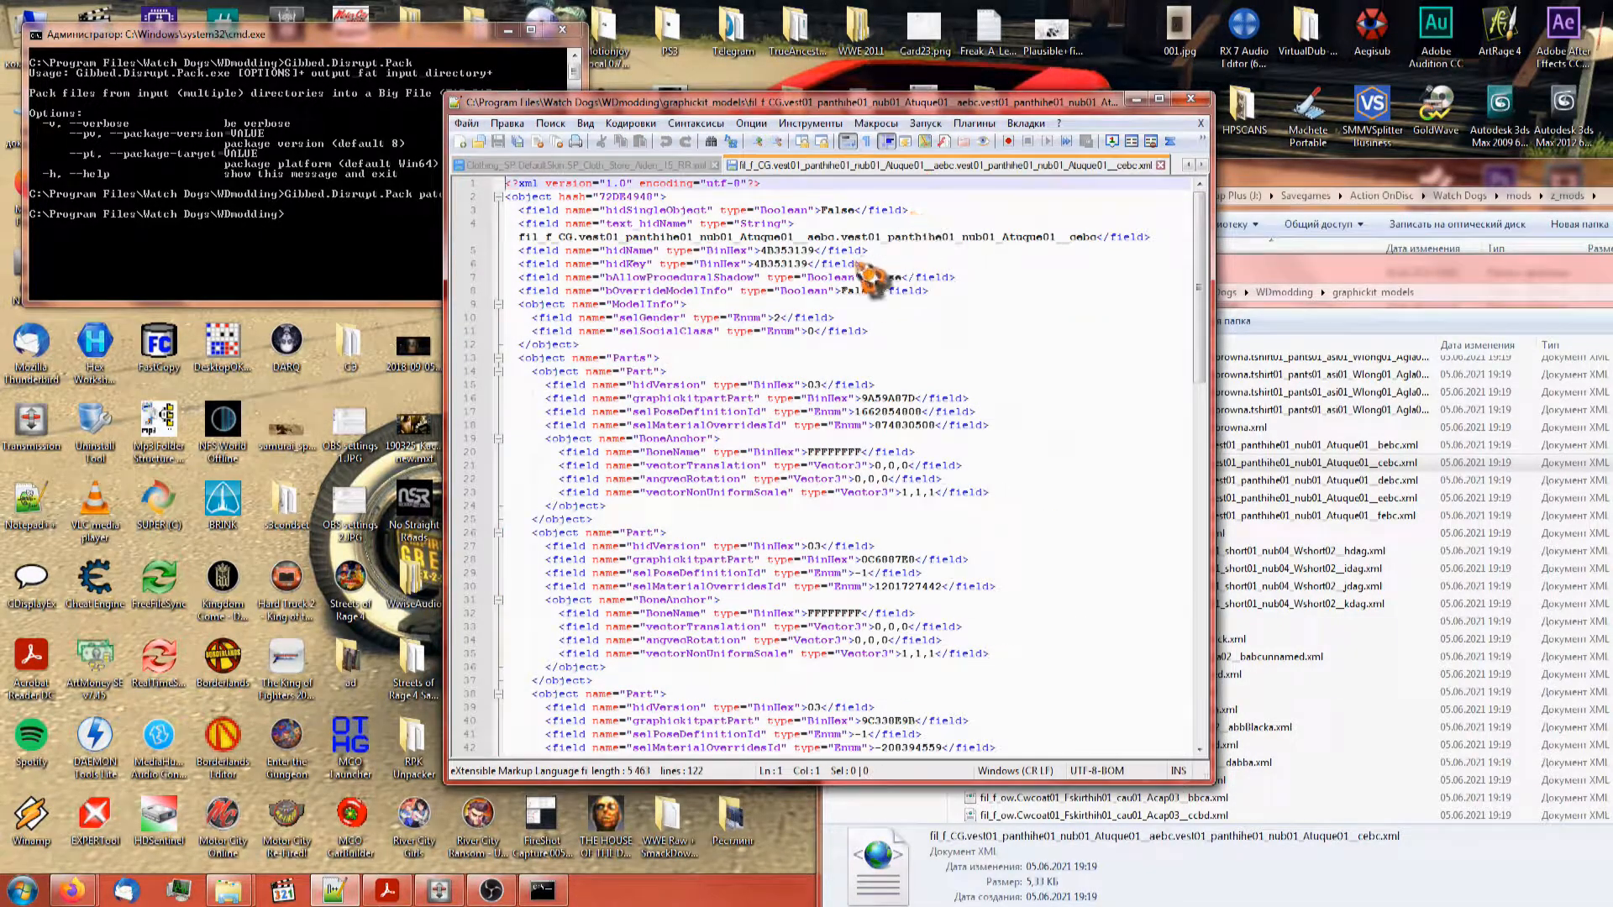
pyautogui.doubleClick(785, 263)
# Search the graphickit_models folder for _RR and clear the search to list all models again
pyautogui.doubleClick(1271, 267)
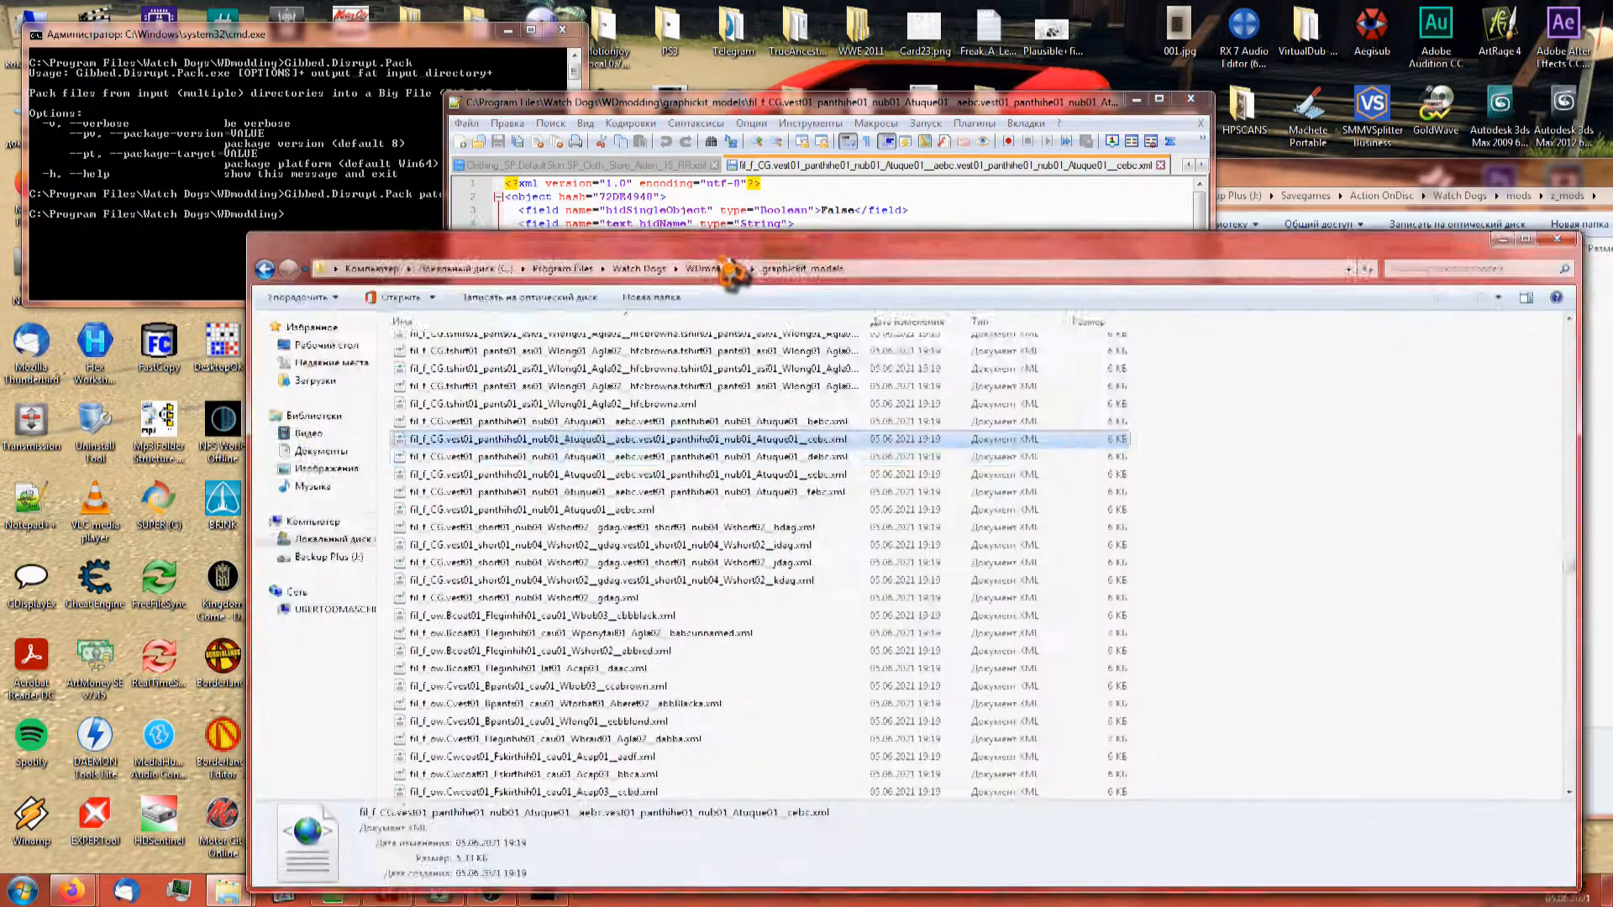
pyautogui.click(1312, 251)
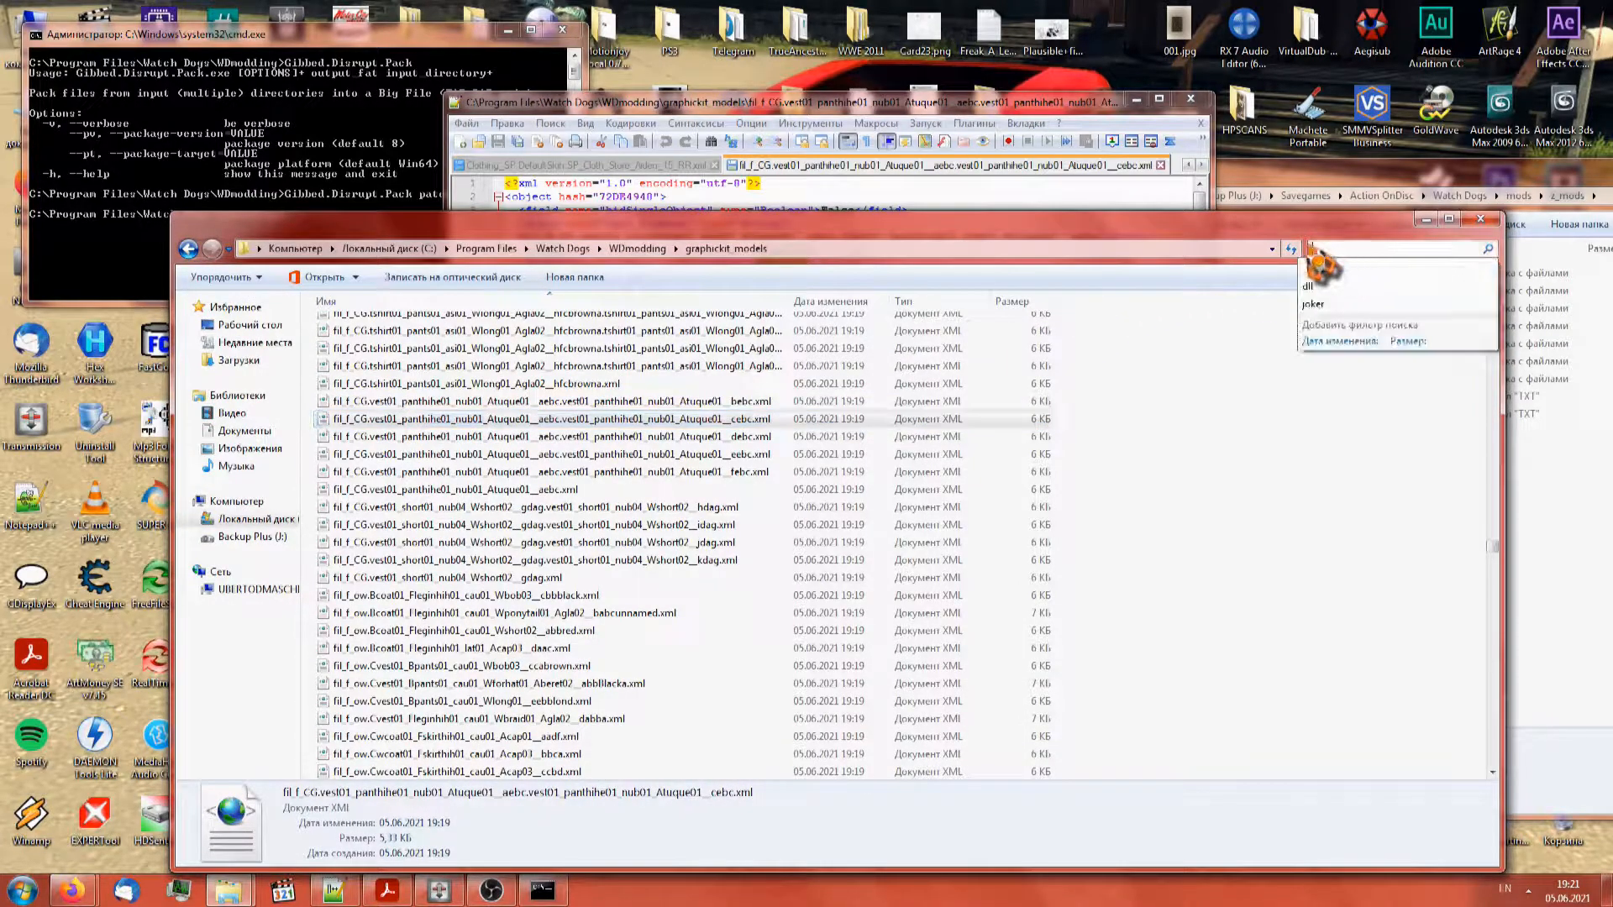
pyautogui.write('_RR')
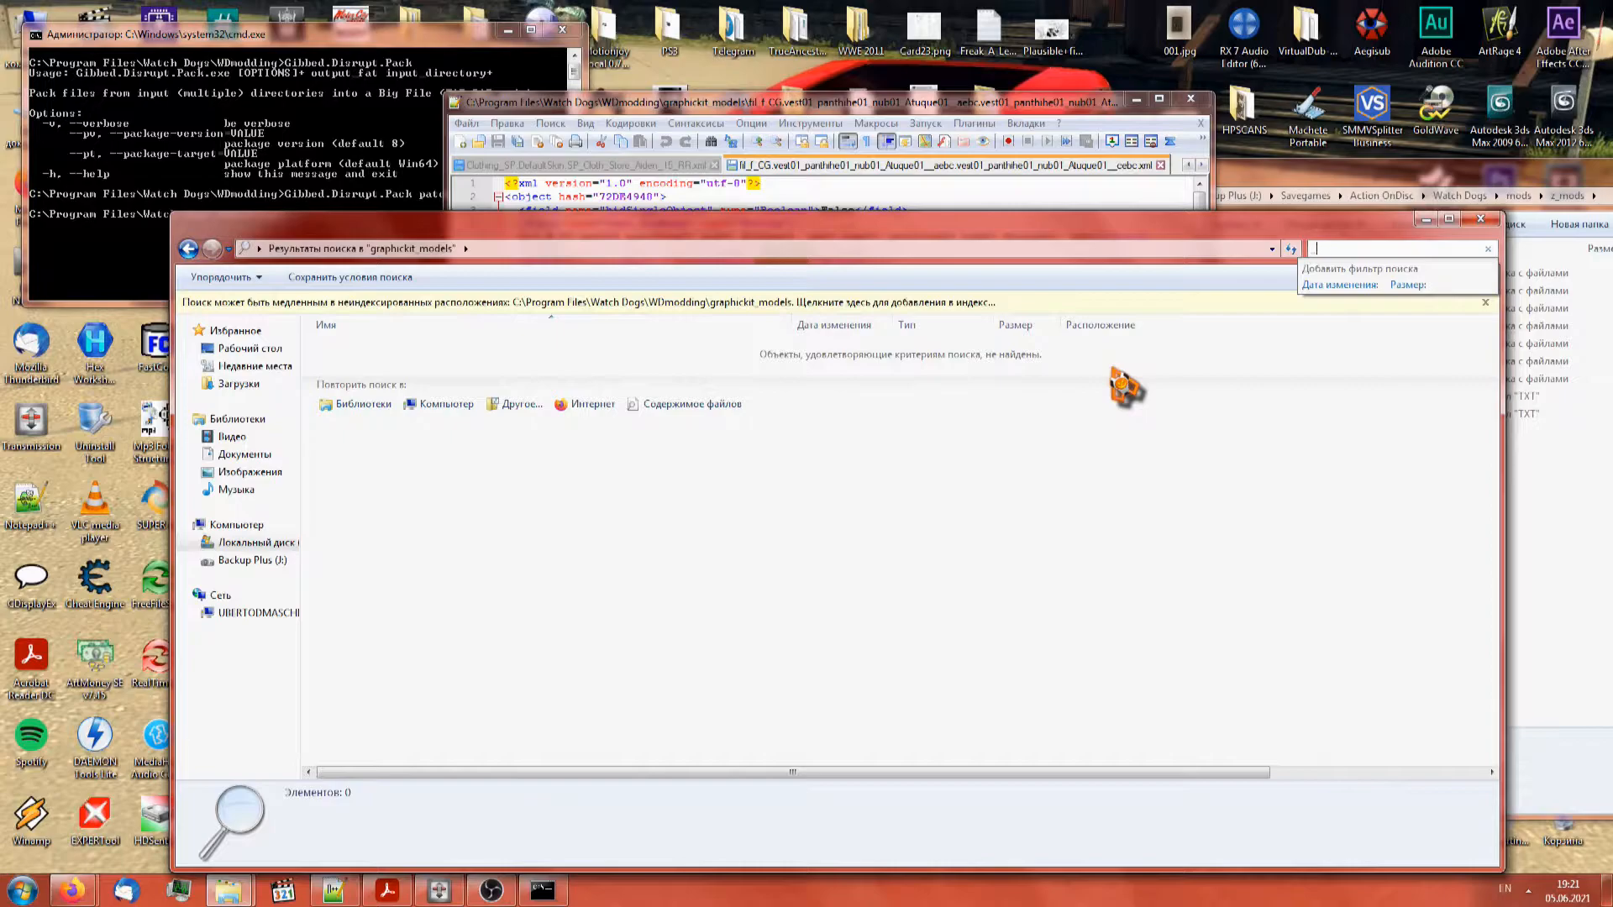
pyautogui.press('BackSpace')
pyautogui.click(1111, 402)
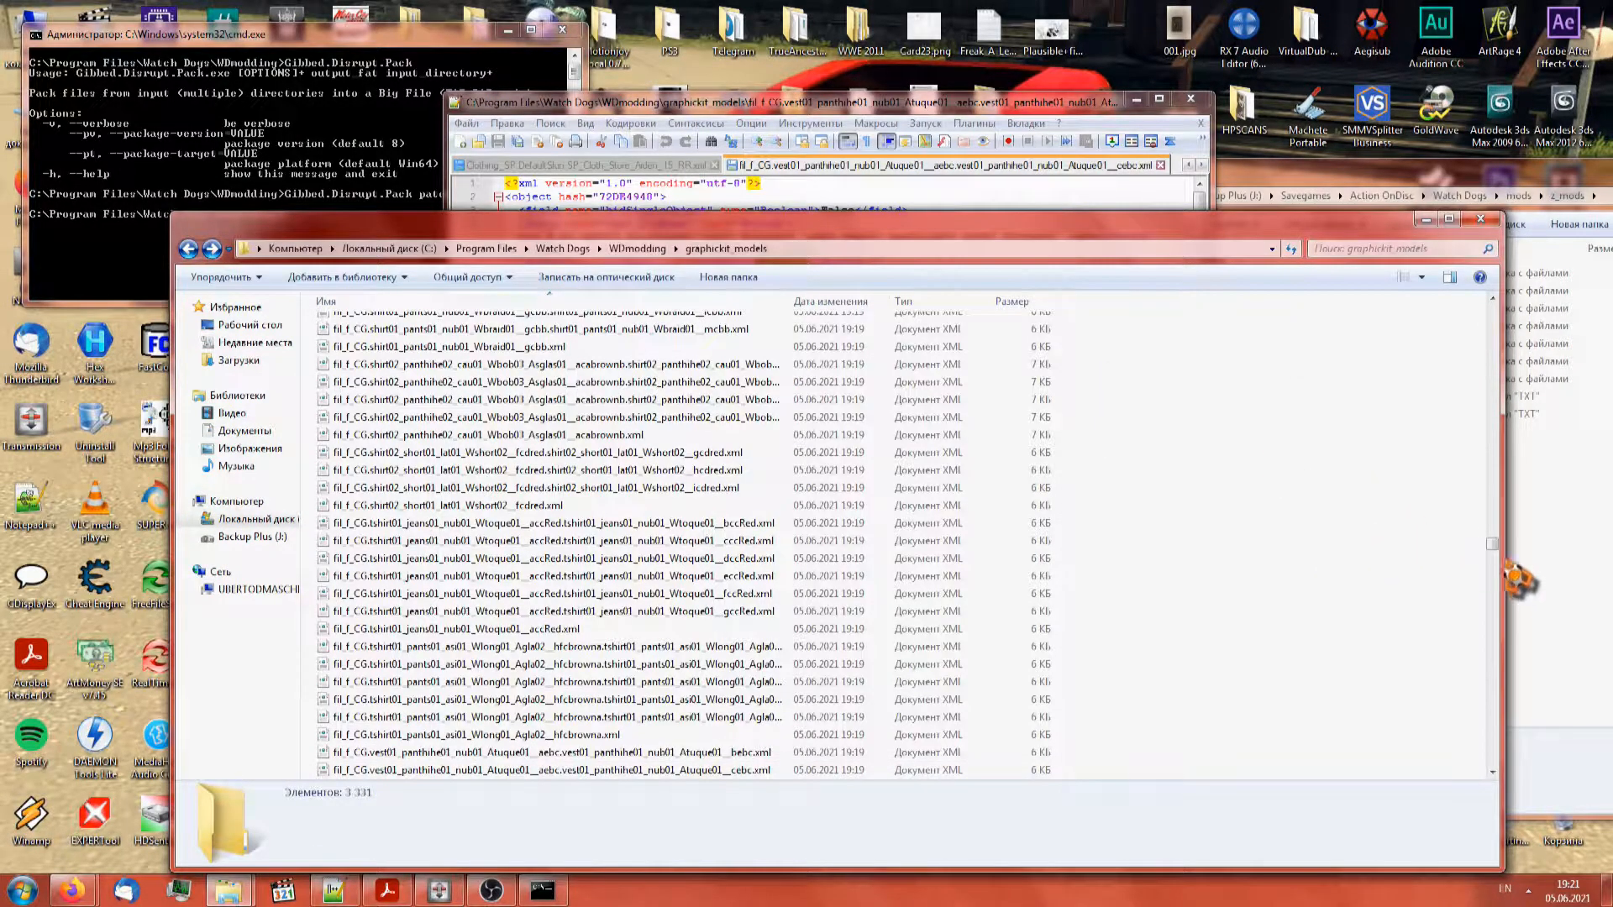
# Look through the graphickit_models file list from its end upward and return to the open vest01 model file
pyautogui.press('End')
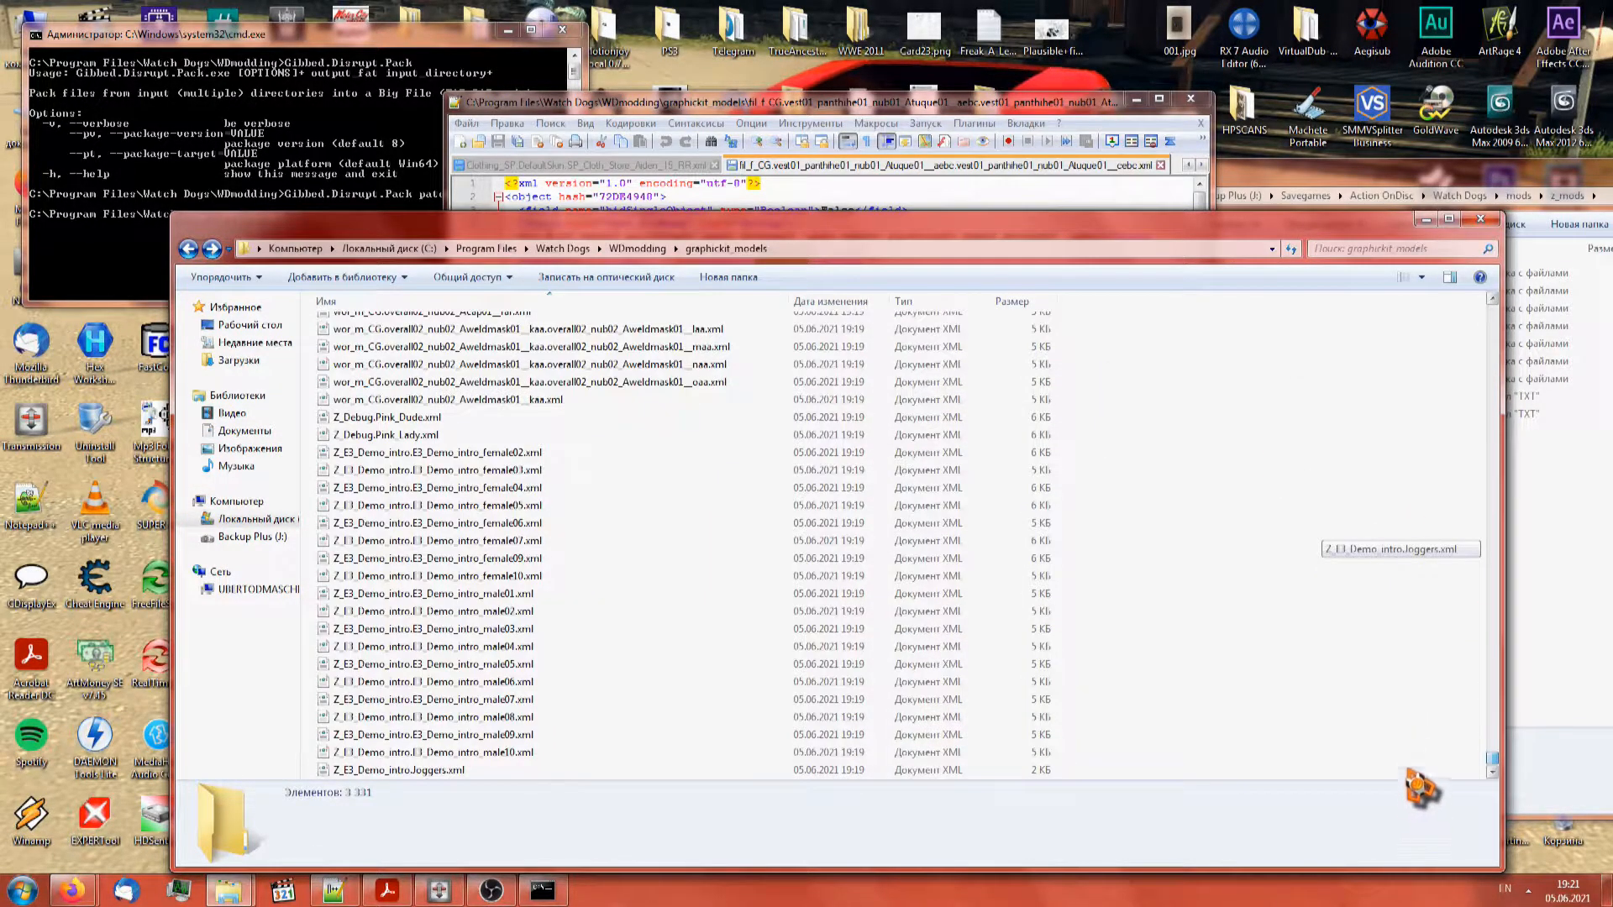
pyautogui.scroll(20, 1424, 756)
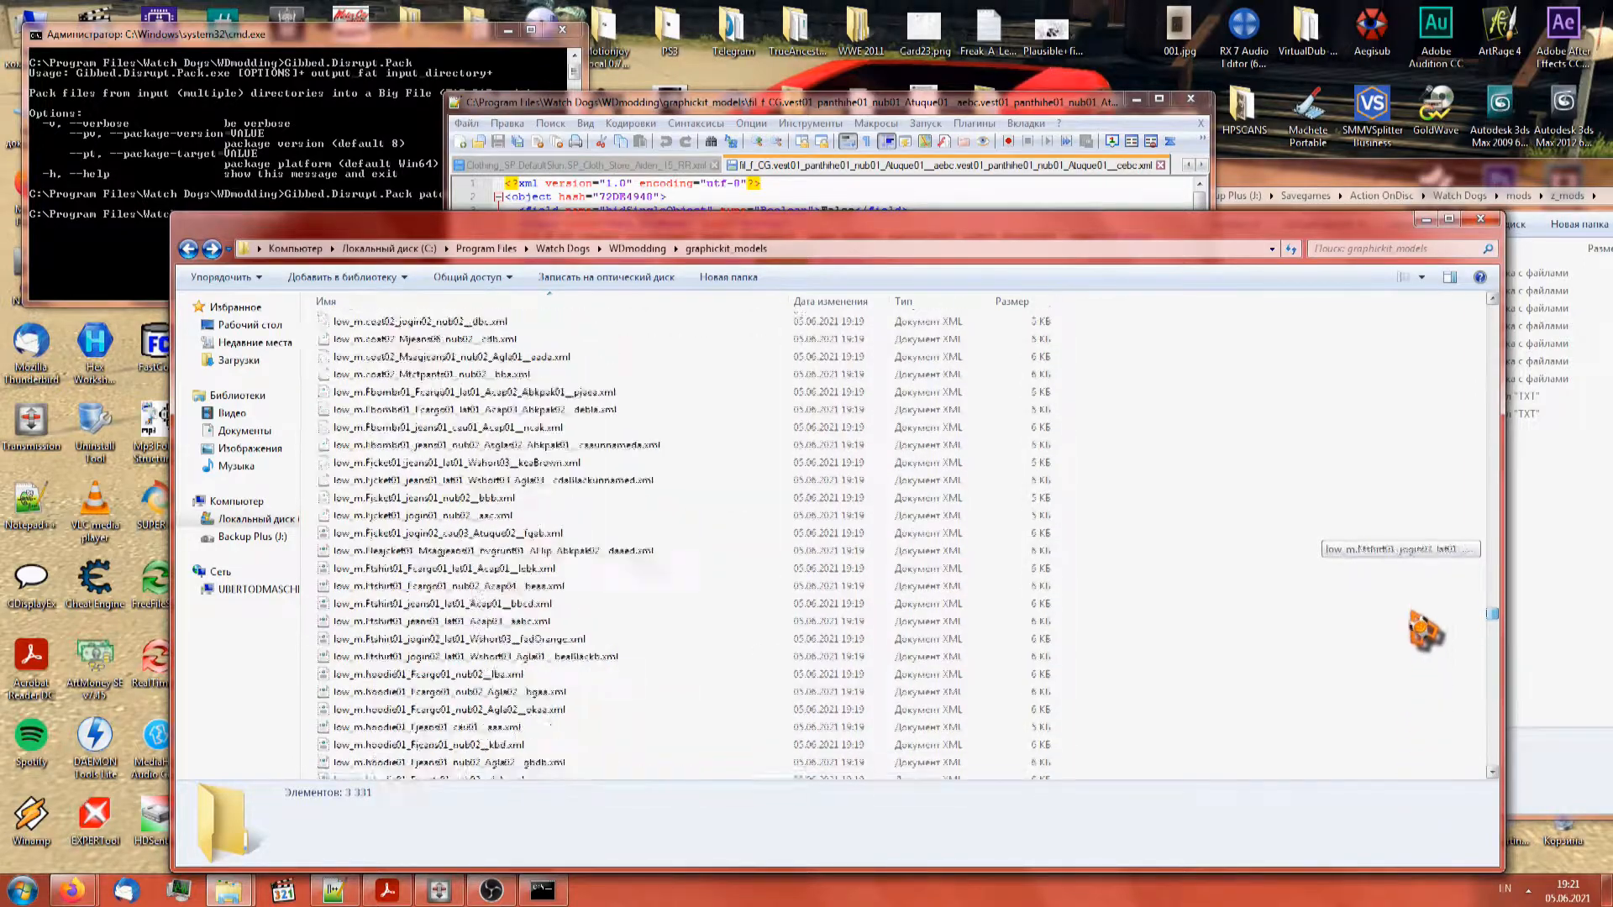
pyautogui.click(852, 166)
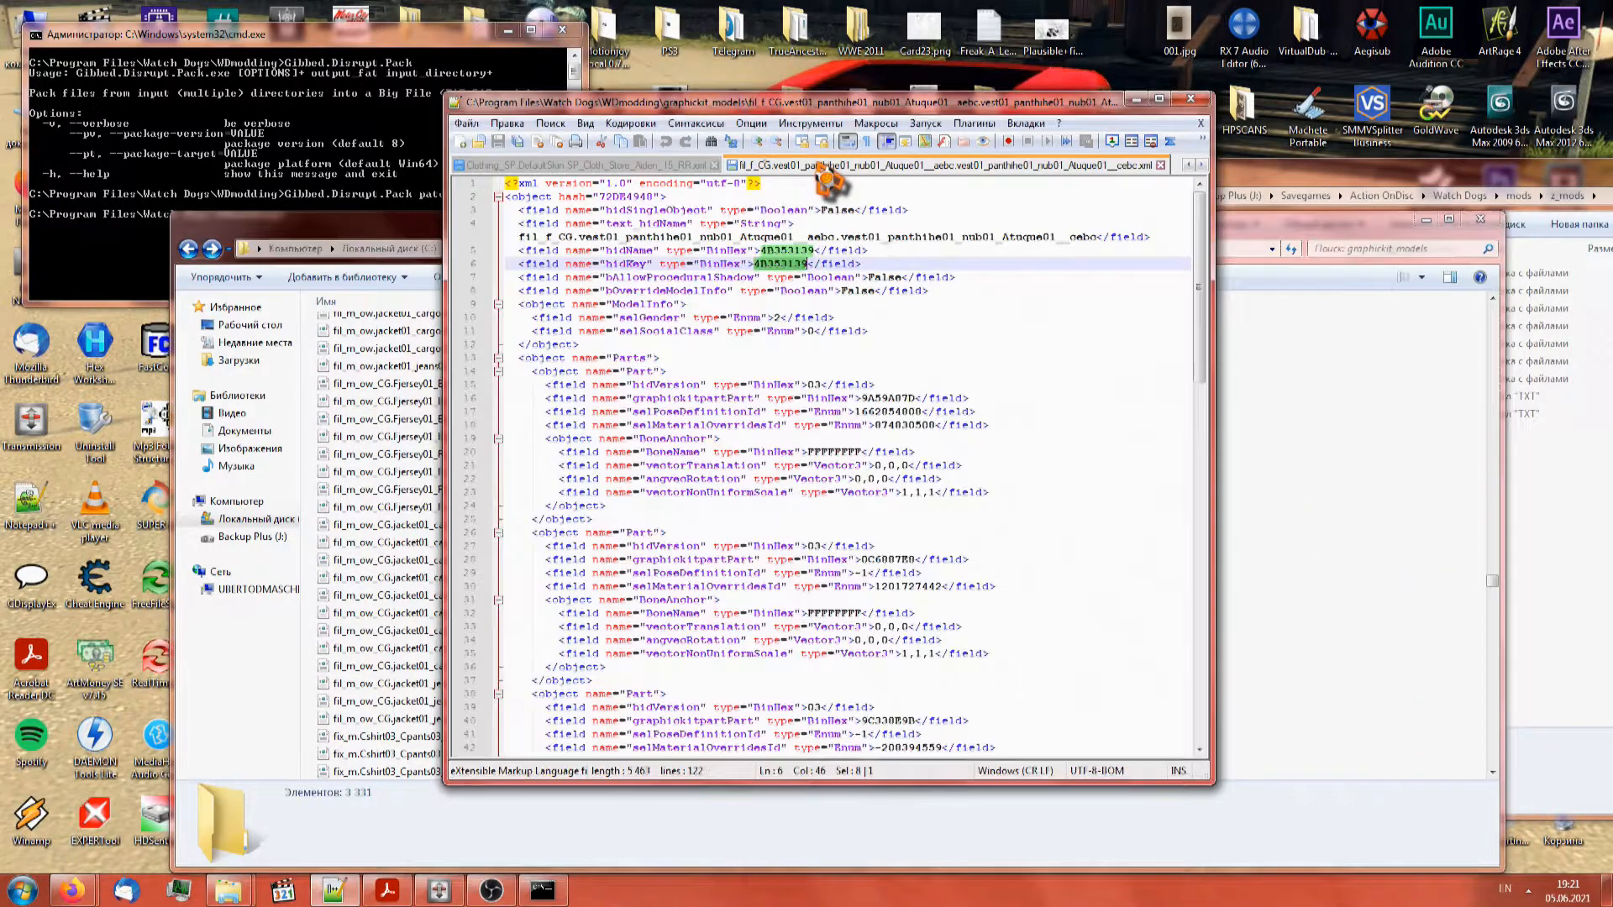
# Search graphickit_models for mob_m.Stctvest01_Stctpants01_bvgrunt01_Aswathelm01__eida, taken from cool models.txt, and open the matching file that ends in __eida.xml
pyautogui.click(687, 166)
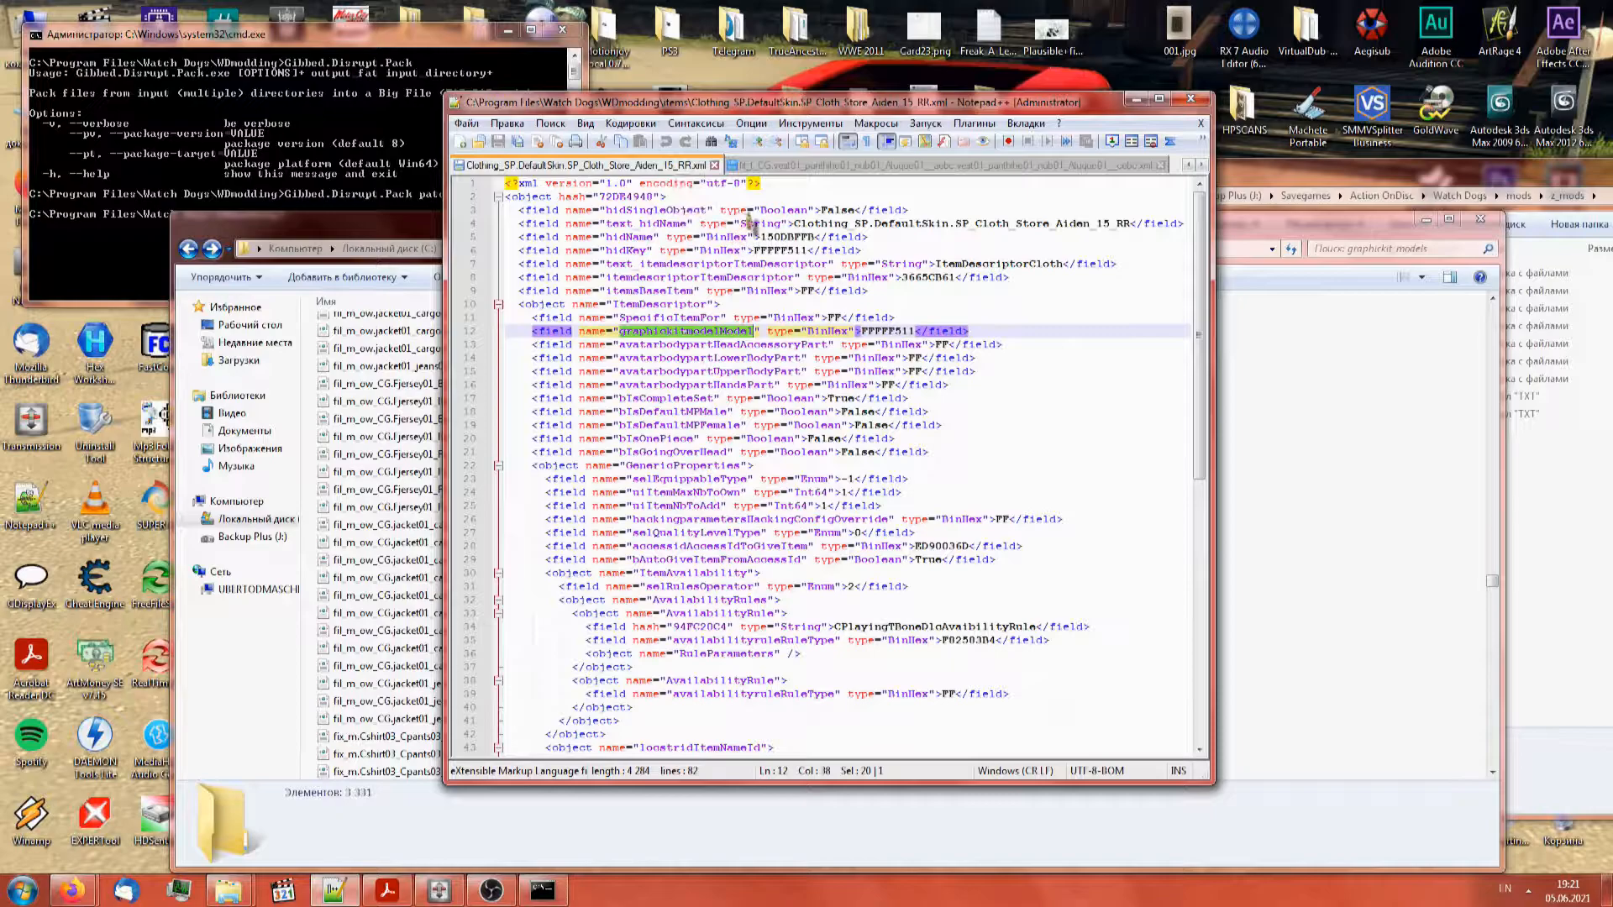
pyautogui.click(851, 167)
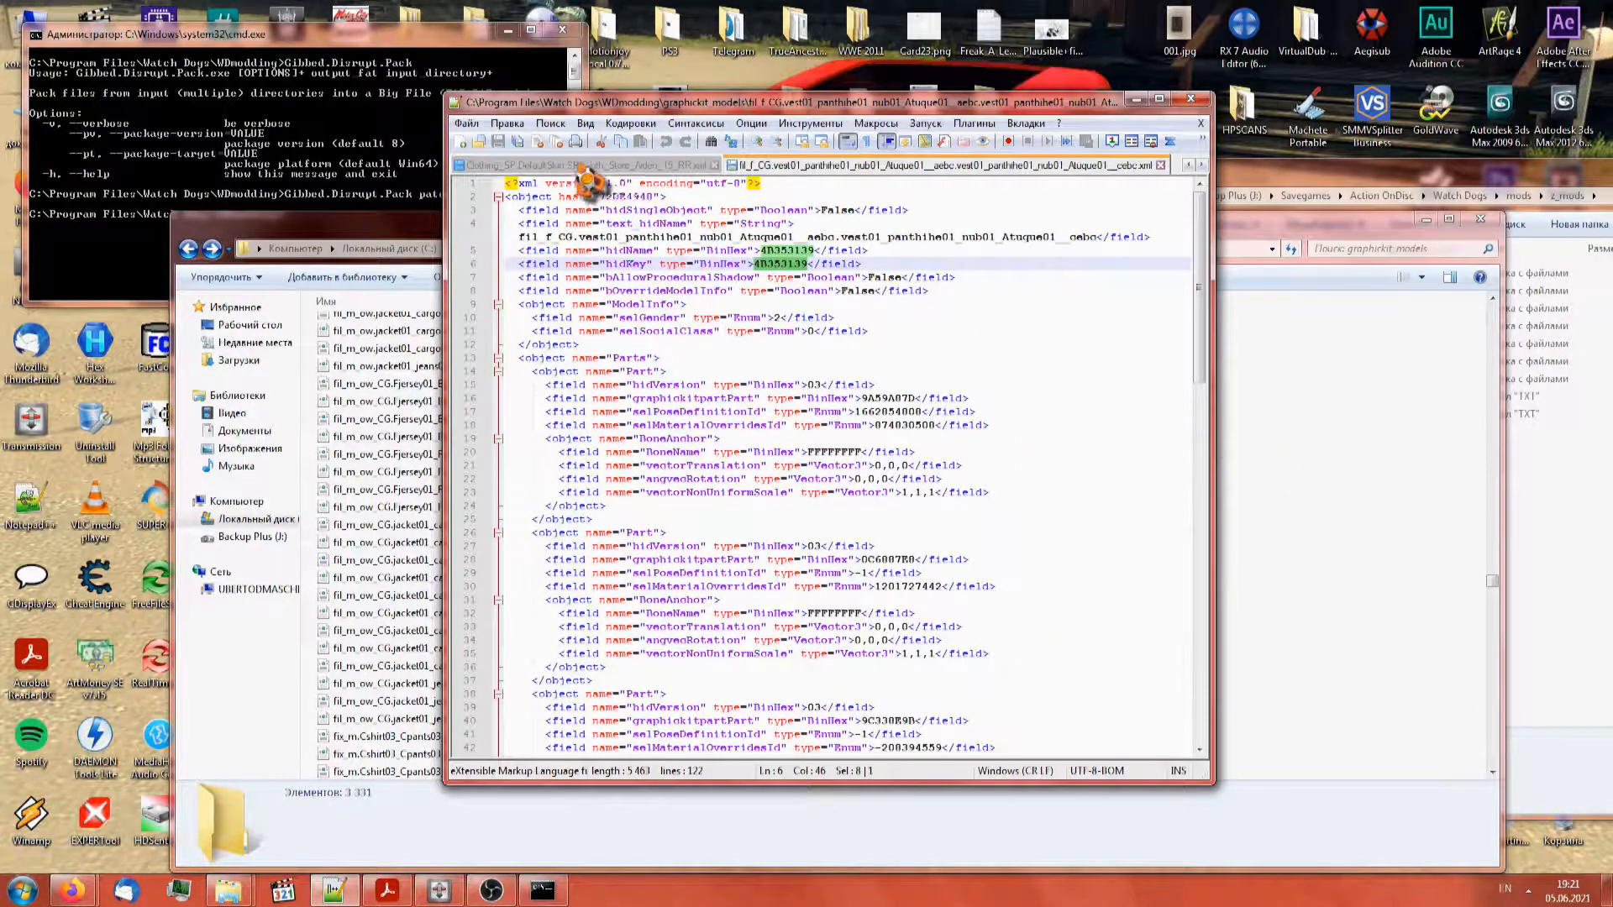
pyautogui.click(1188, 165)
pyautogui.click(569, 166)
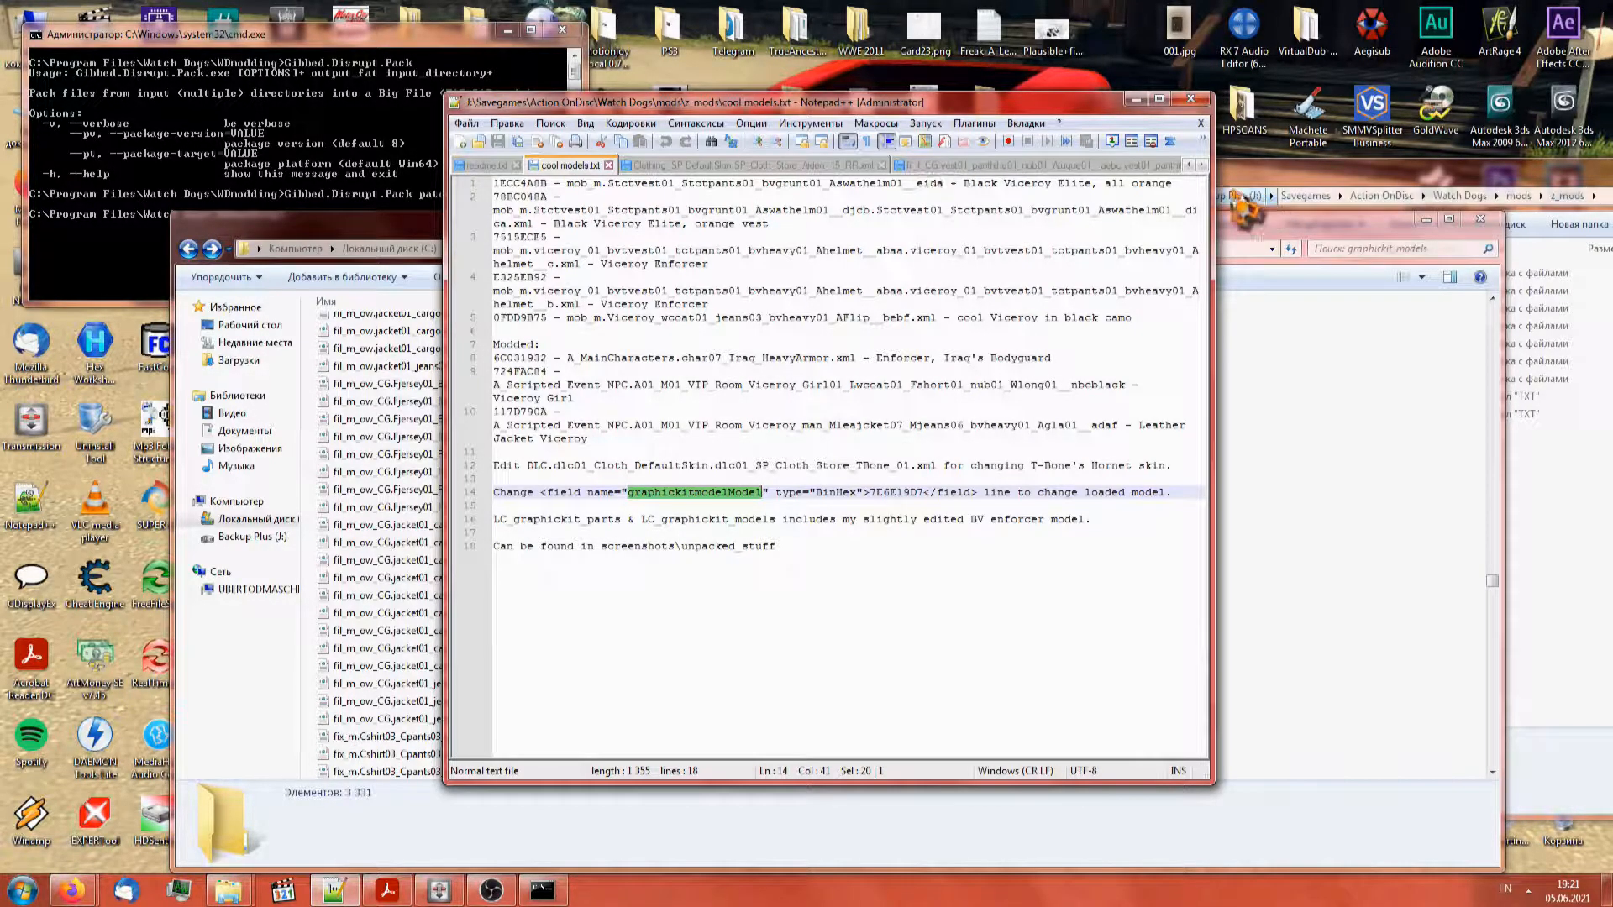
pyautogui.moveTo(564, 183); pyautogui.dragTo(1089, 183)
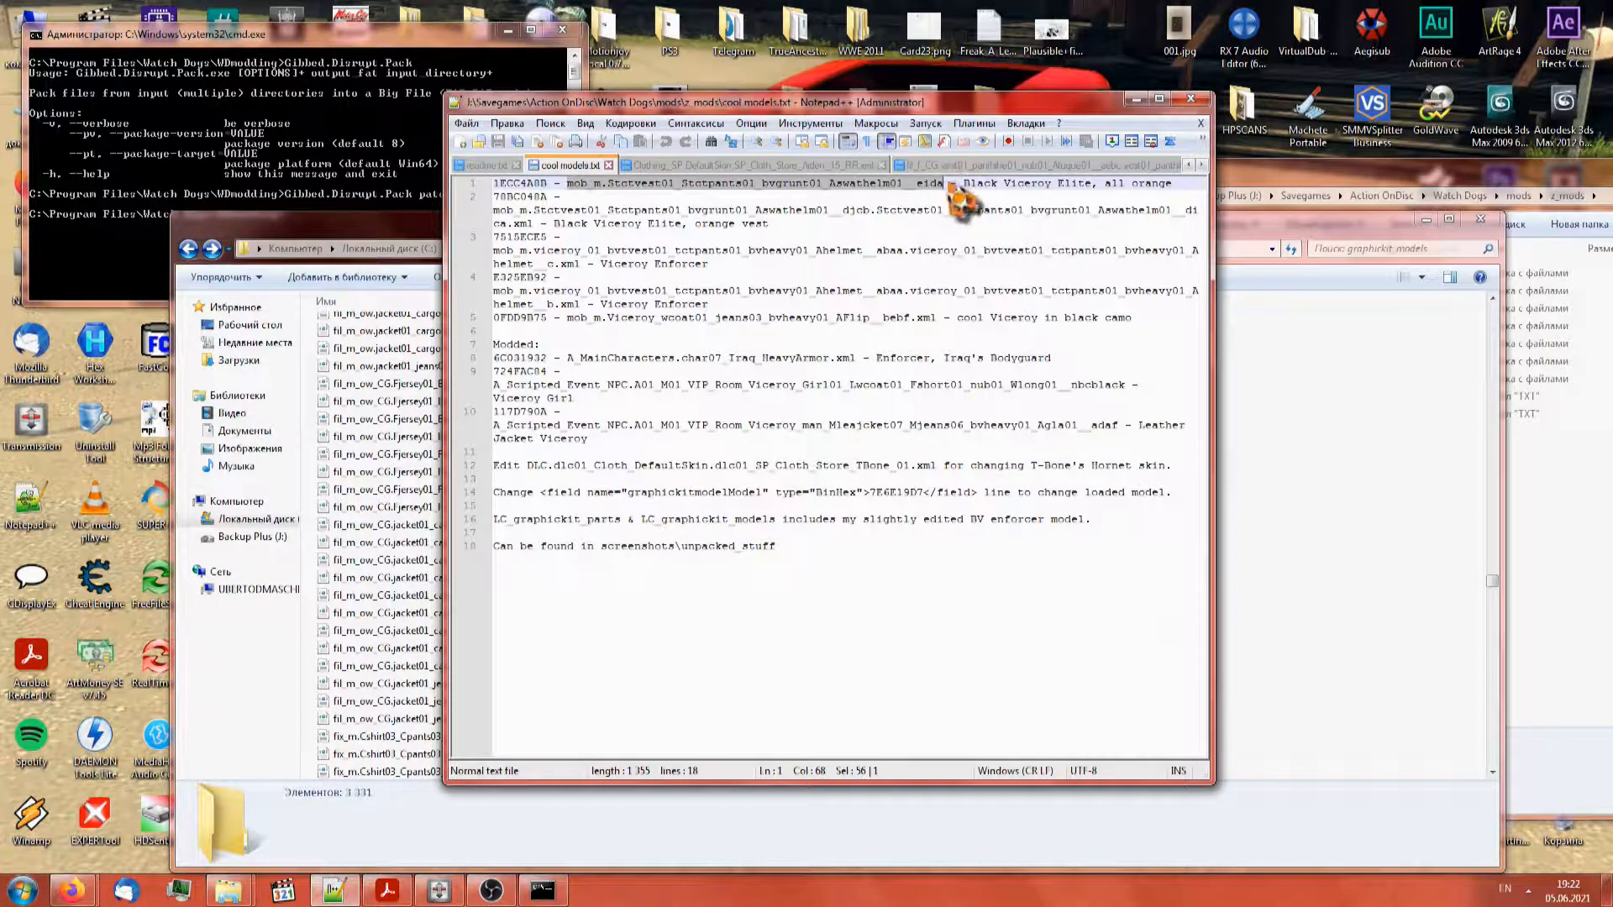
pyautogui.click(1386, 248)
pyautogui.write('mob_m.Stctvest01_Stctpants01_bvgrunt01_Aswathelm01__eida')
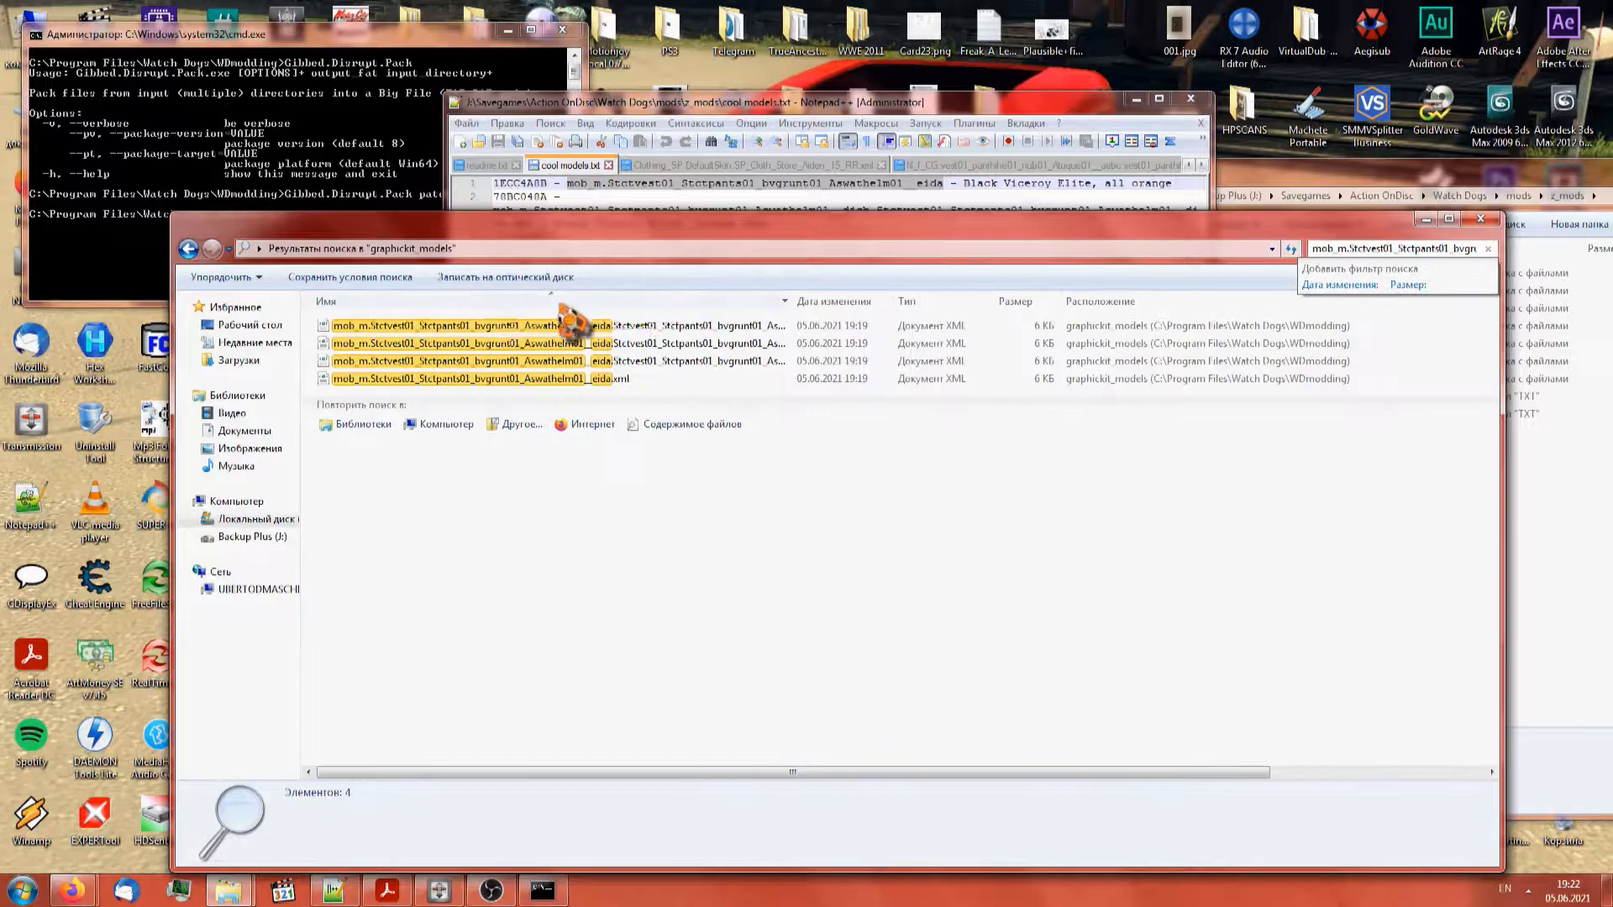
pyautogui.moveTo(502, 228); pyautogui.dragTo(1013, 369)
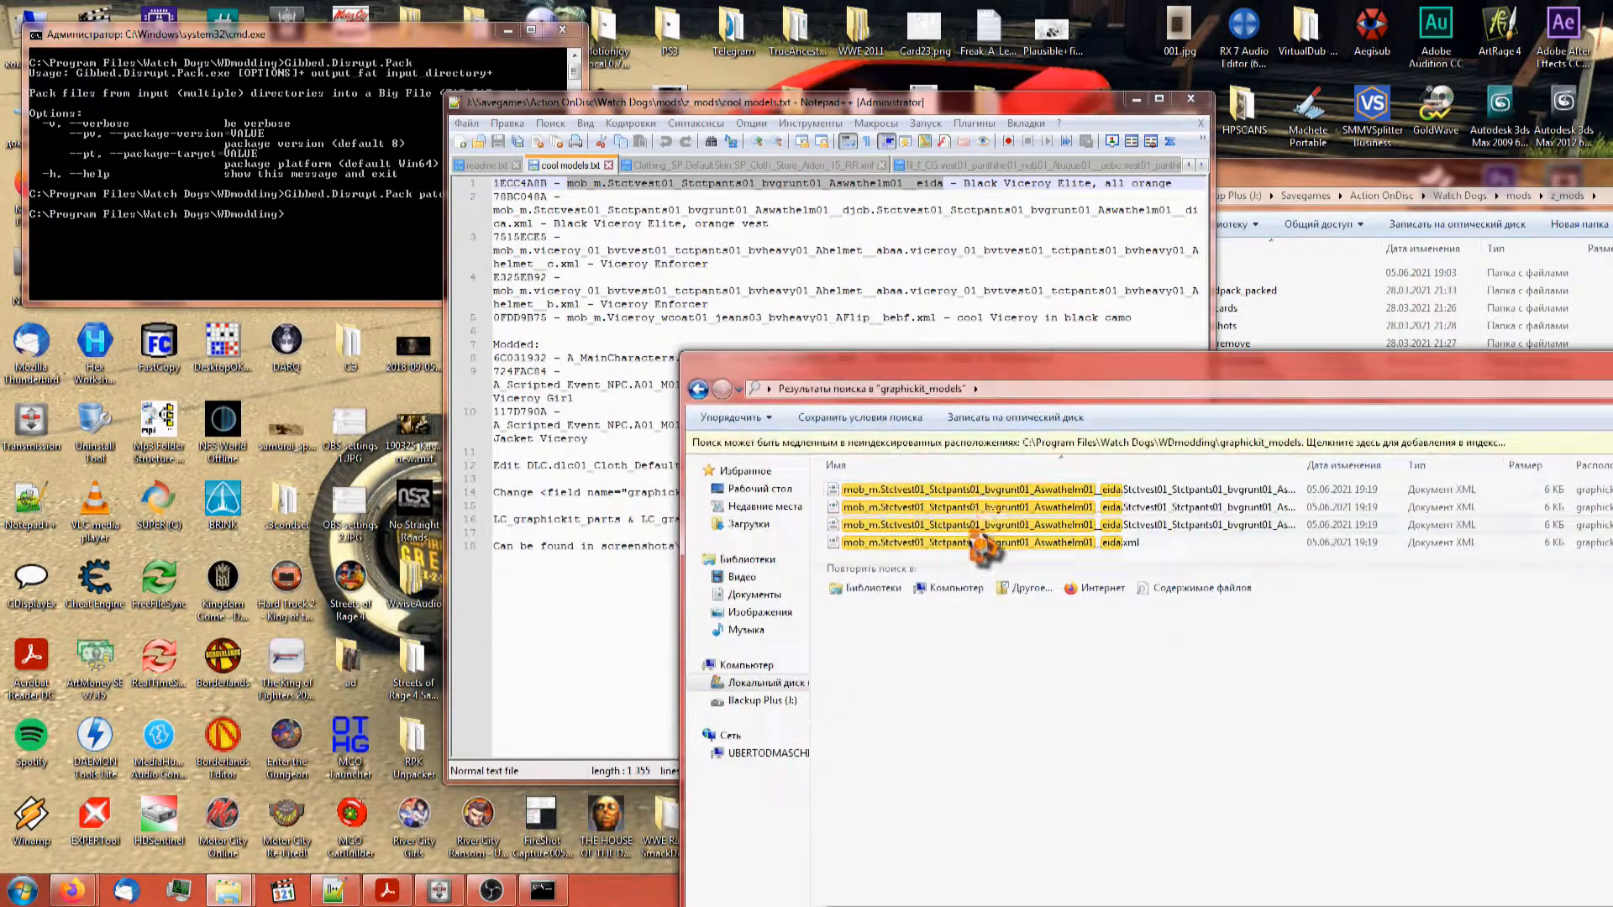
pyautogui.doubleClick(982, 543)
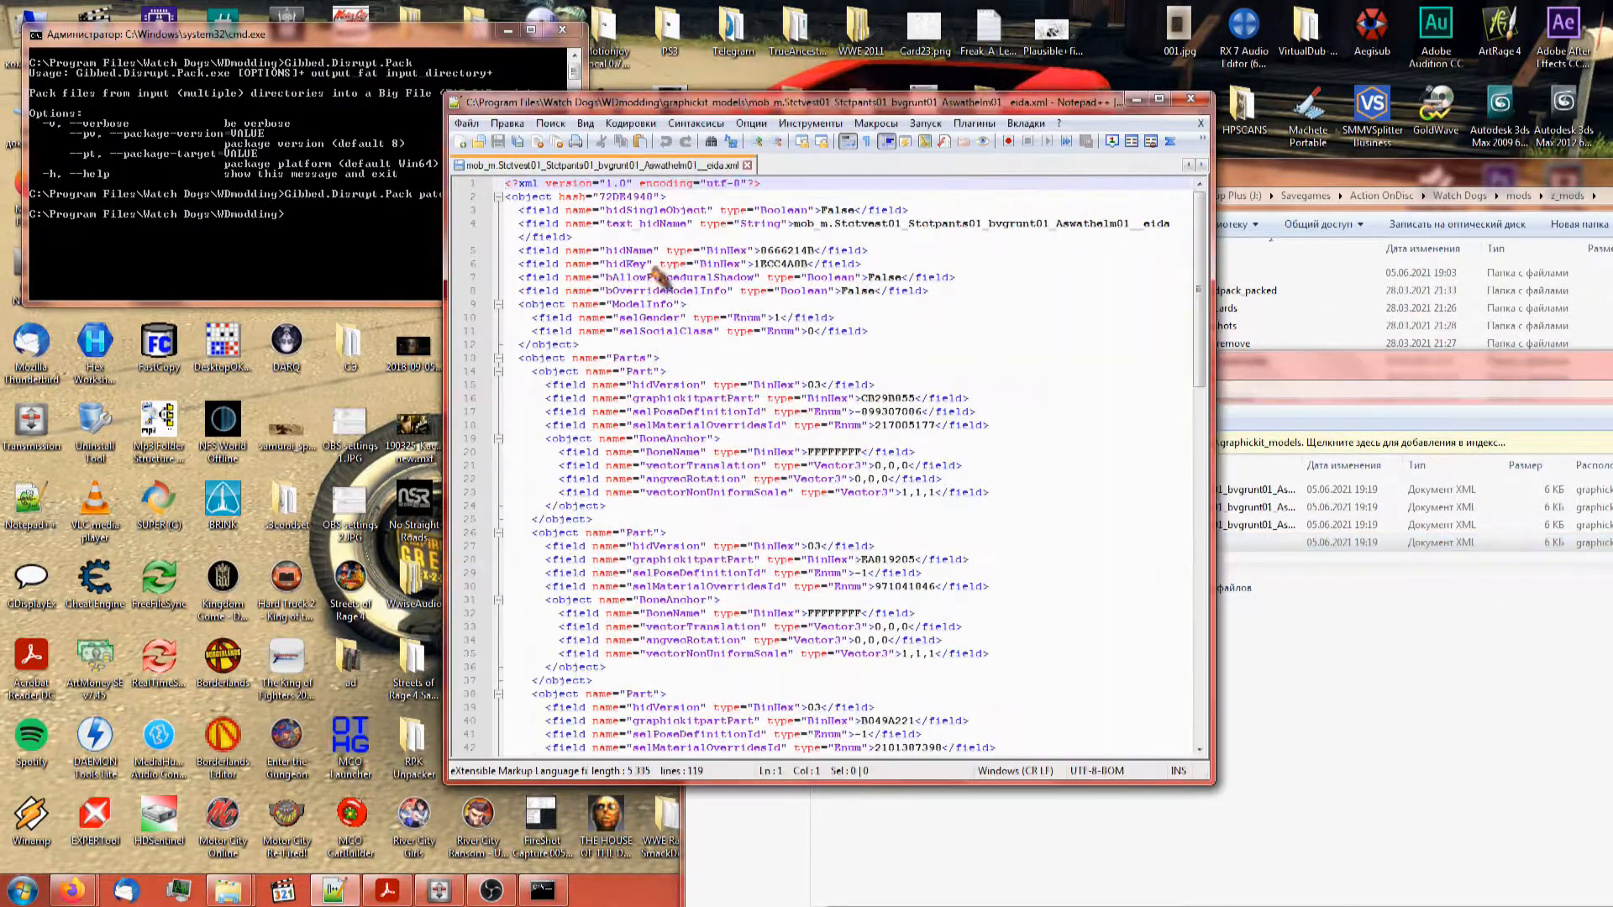
# Compare the hidKey value in the __eida.xml model file with the code listed for that model in cool models.txt
pyautogui.click(781, 262)
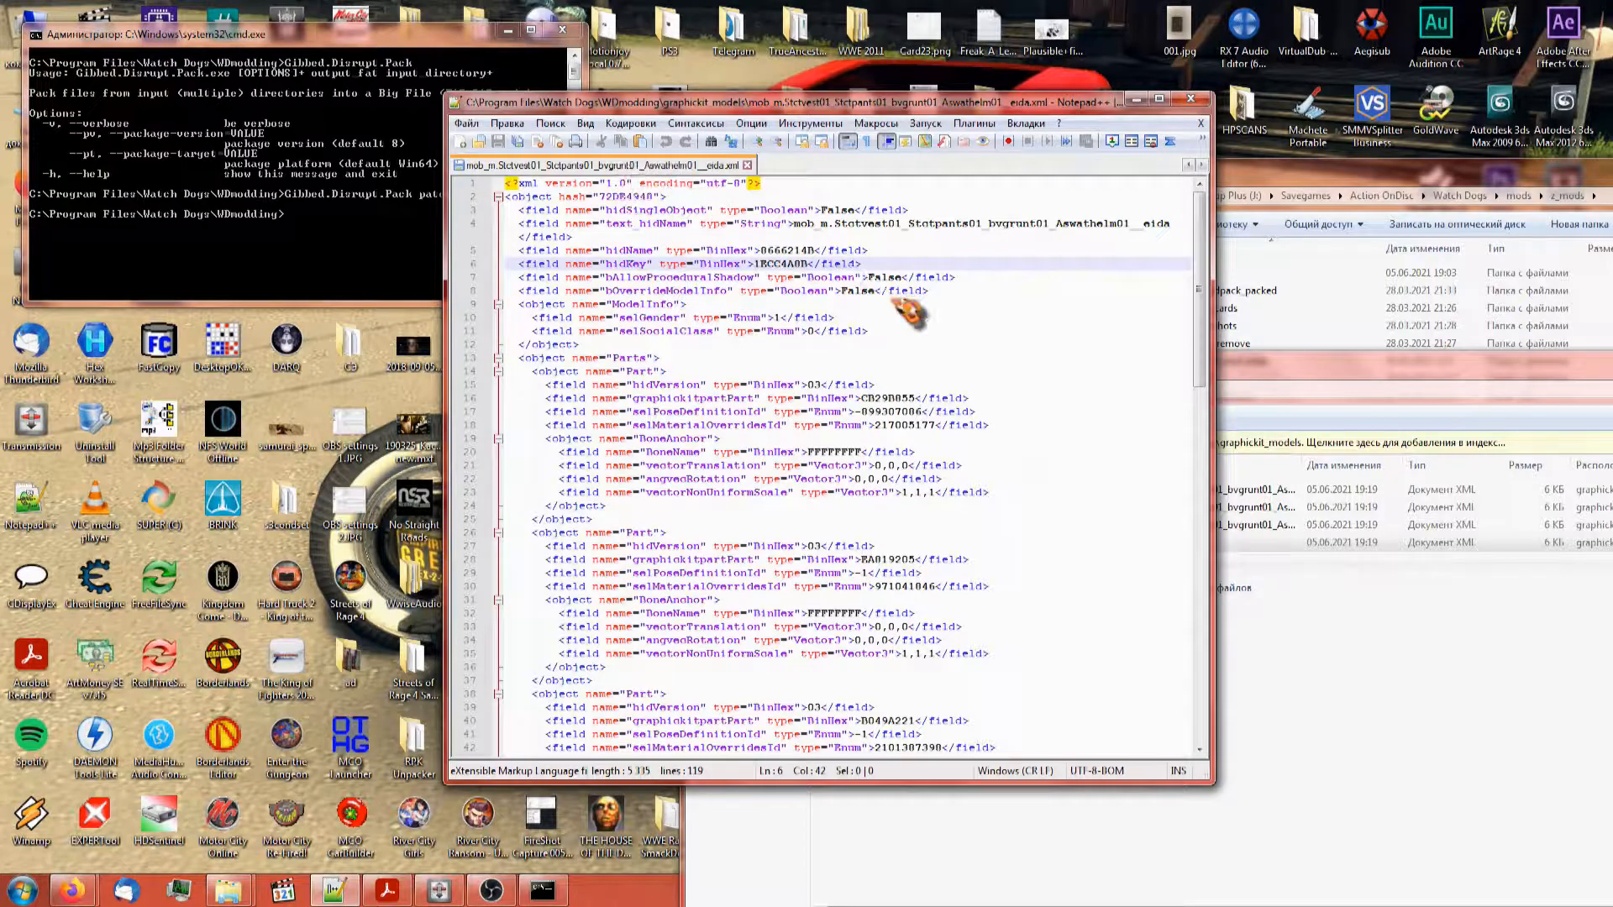
pyautogui.click(1188, 166)
pyautogui.click(1188, 166)
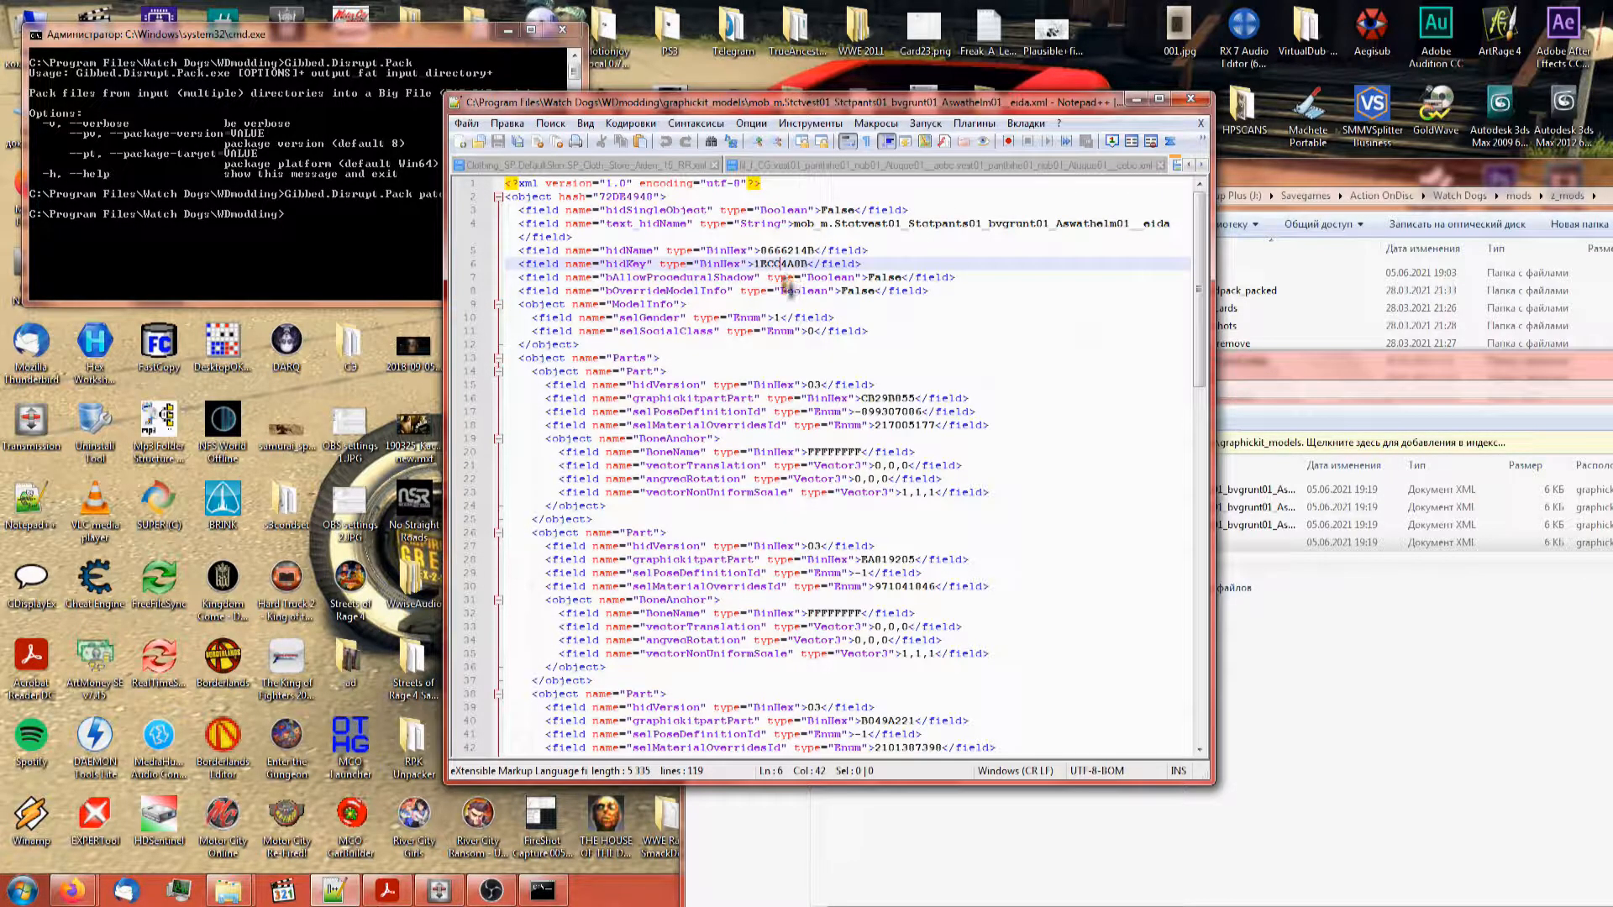
pyautogui.hotkey('ctrl', 'Tab')
pyautogui.click(1187, 165)
pyautogui.click(504, 165)
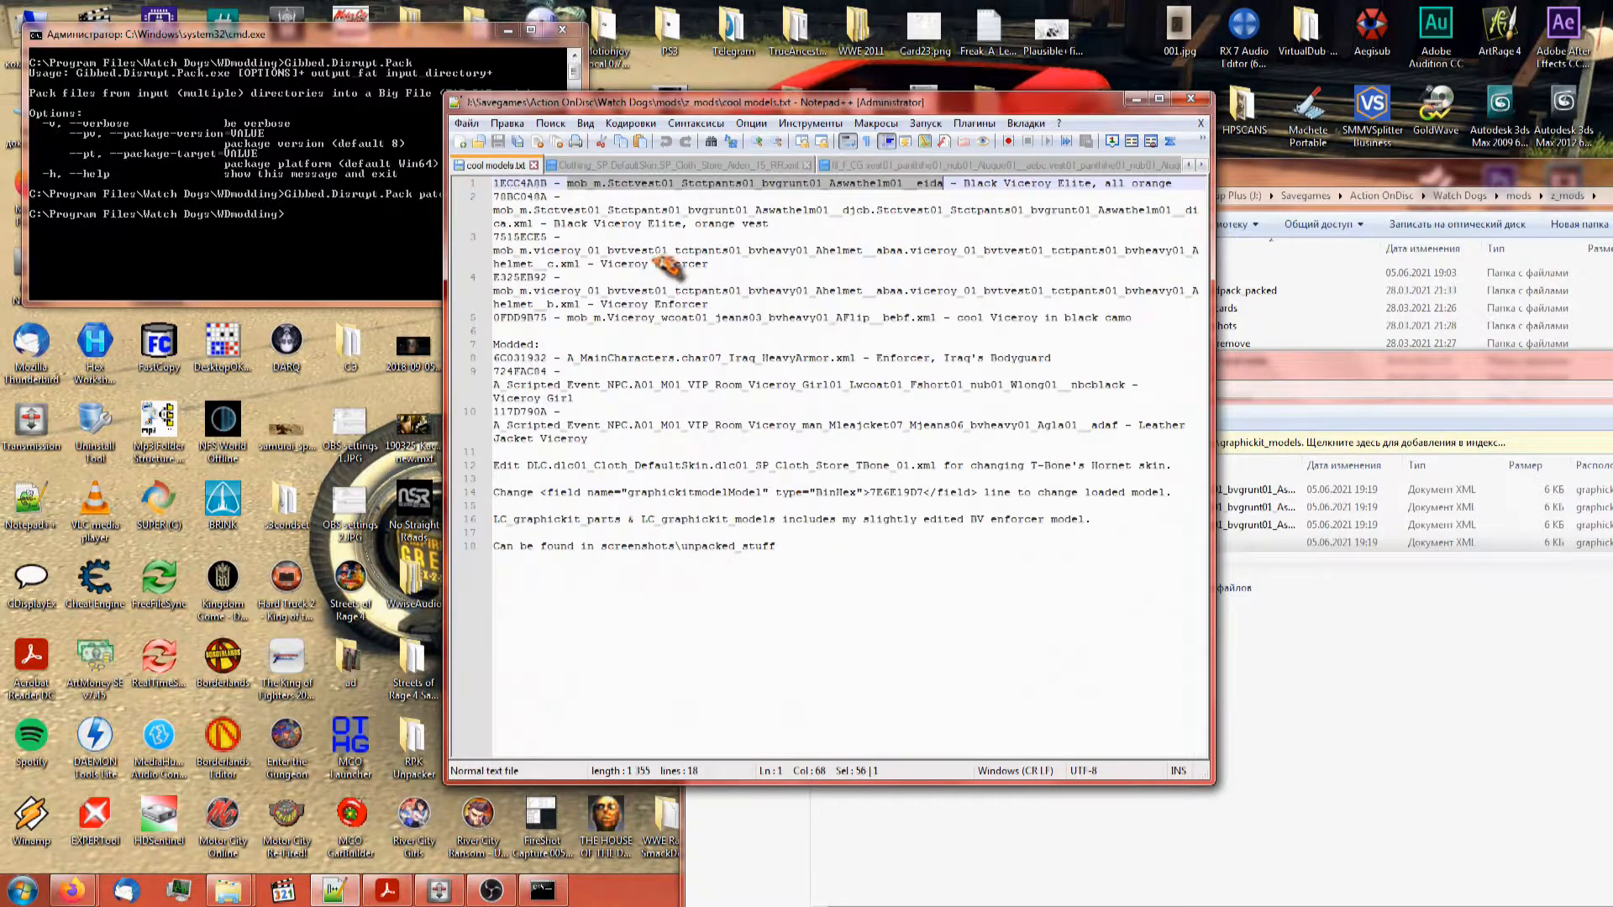
# Copy the hidKey value 4B353139 from the vest01 model file into the graphickitmodelModel field of the Aiden_15_RR file
pyautogui.hotkey('ctrl', 'Tab')
pyautogui.click(810, 250)
pyautogui.click(780, 264)
pyautogui.doubleClick(780, 264)
pyautogui.hotkey('ctrl', 'c')
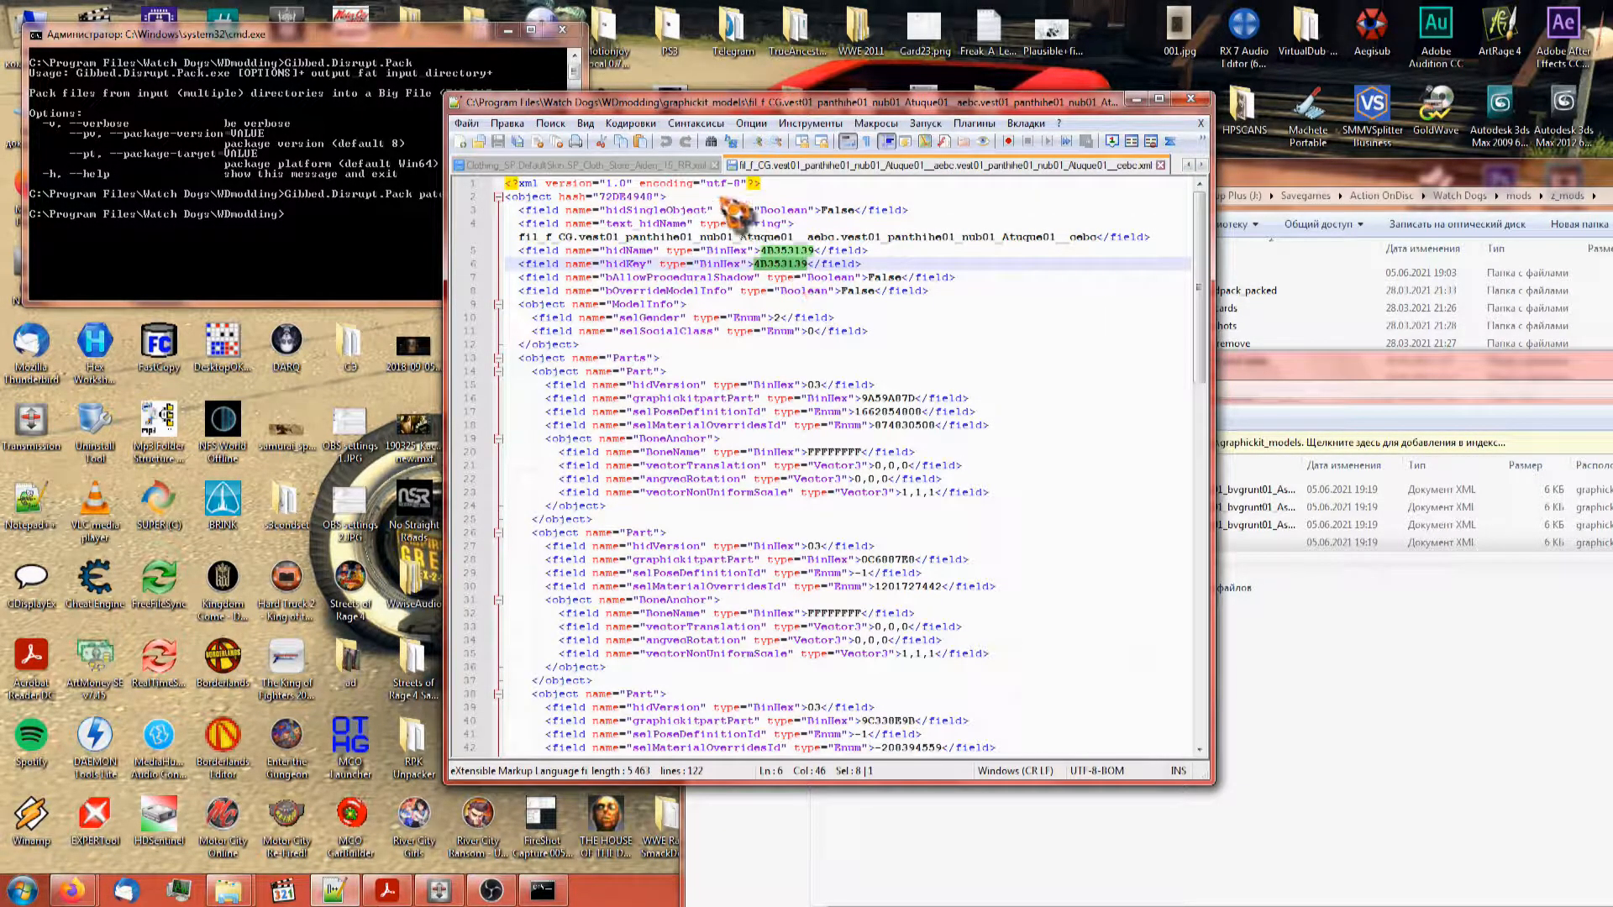
pyautogui.hotkey('ctrl', 'Tab')
pyautogui.doubleClick(886, 331)
pyautogui.hotkey('ctrl', 'v')
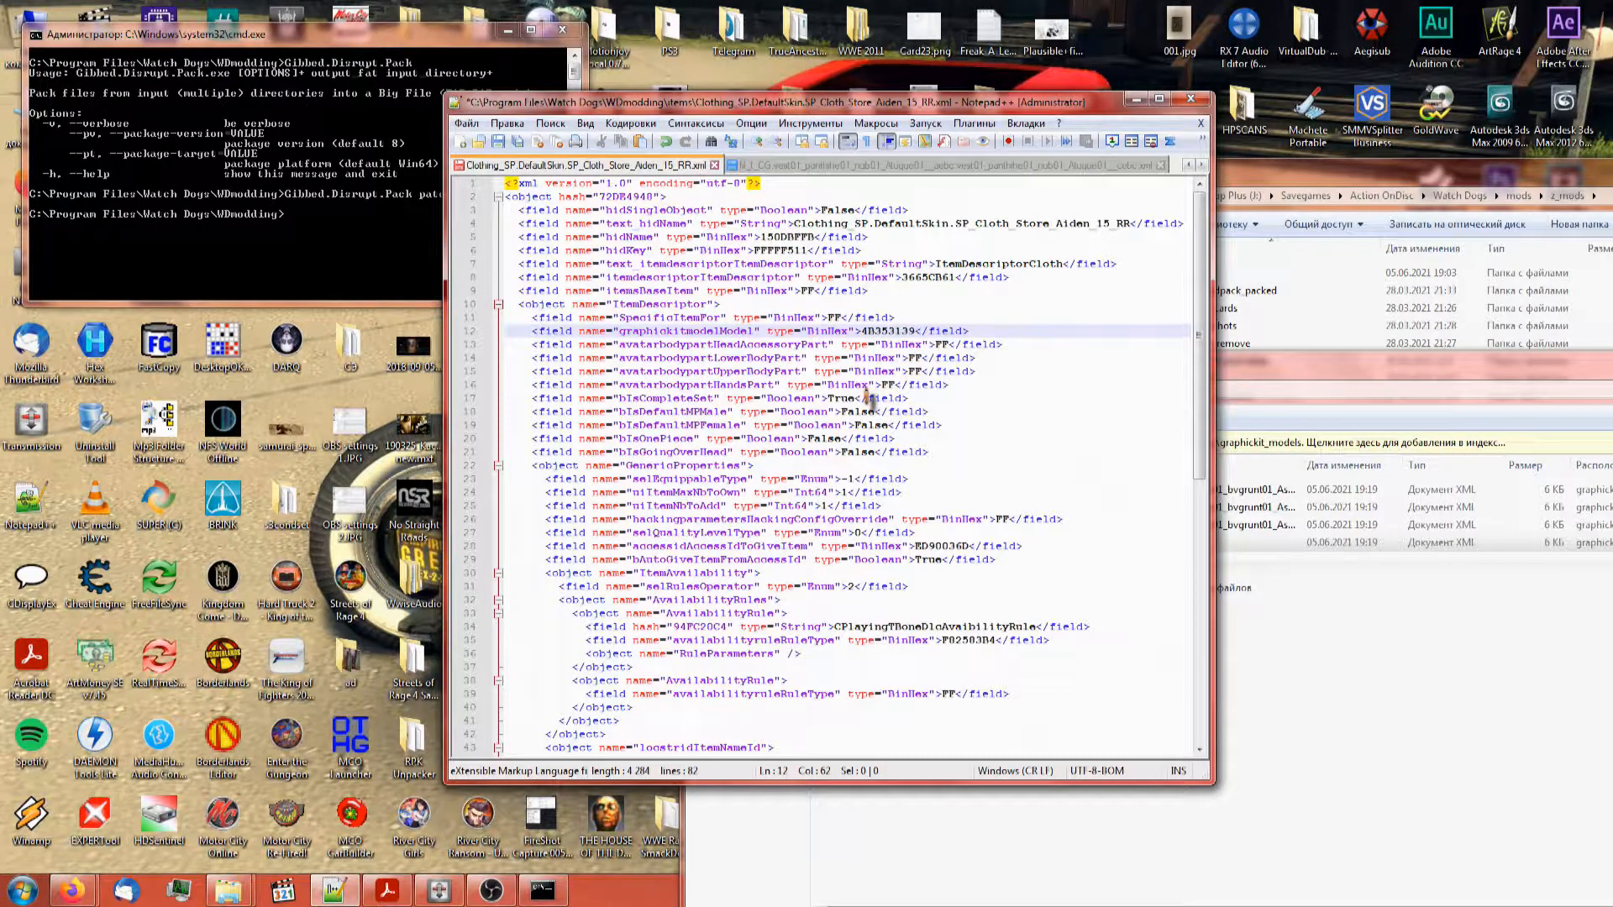
# Recheck the vest01 model file and cool models.txt, then return to the Aiden_15_RR file and save it
pyautogui.click(795, 166)
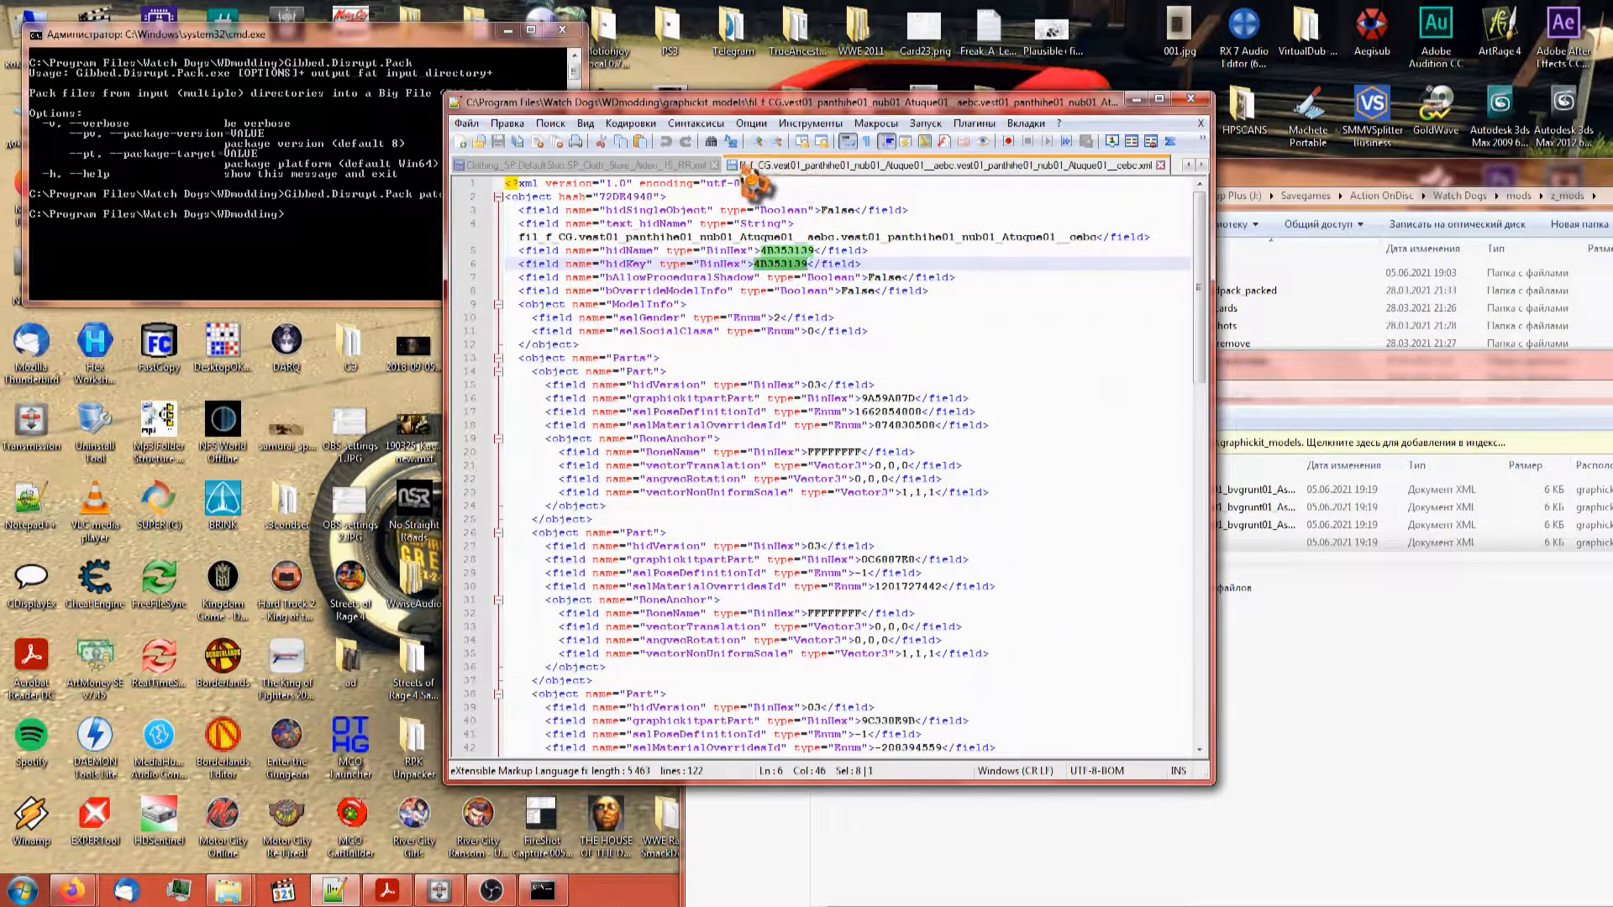
pyautogui.click(581, 166)
pyautogui.click(1187, 166)
pyautogui.click(500, 166)
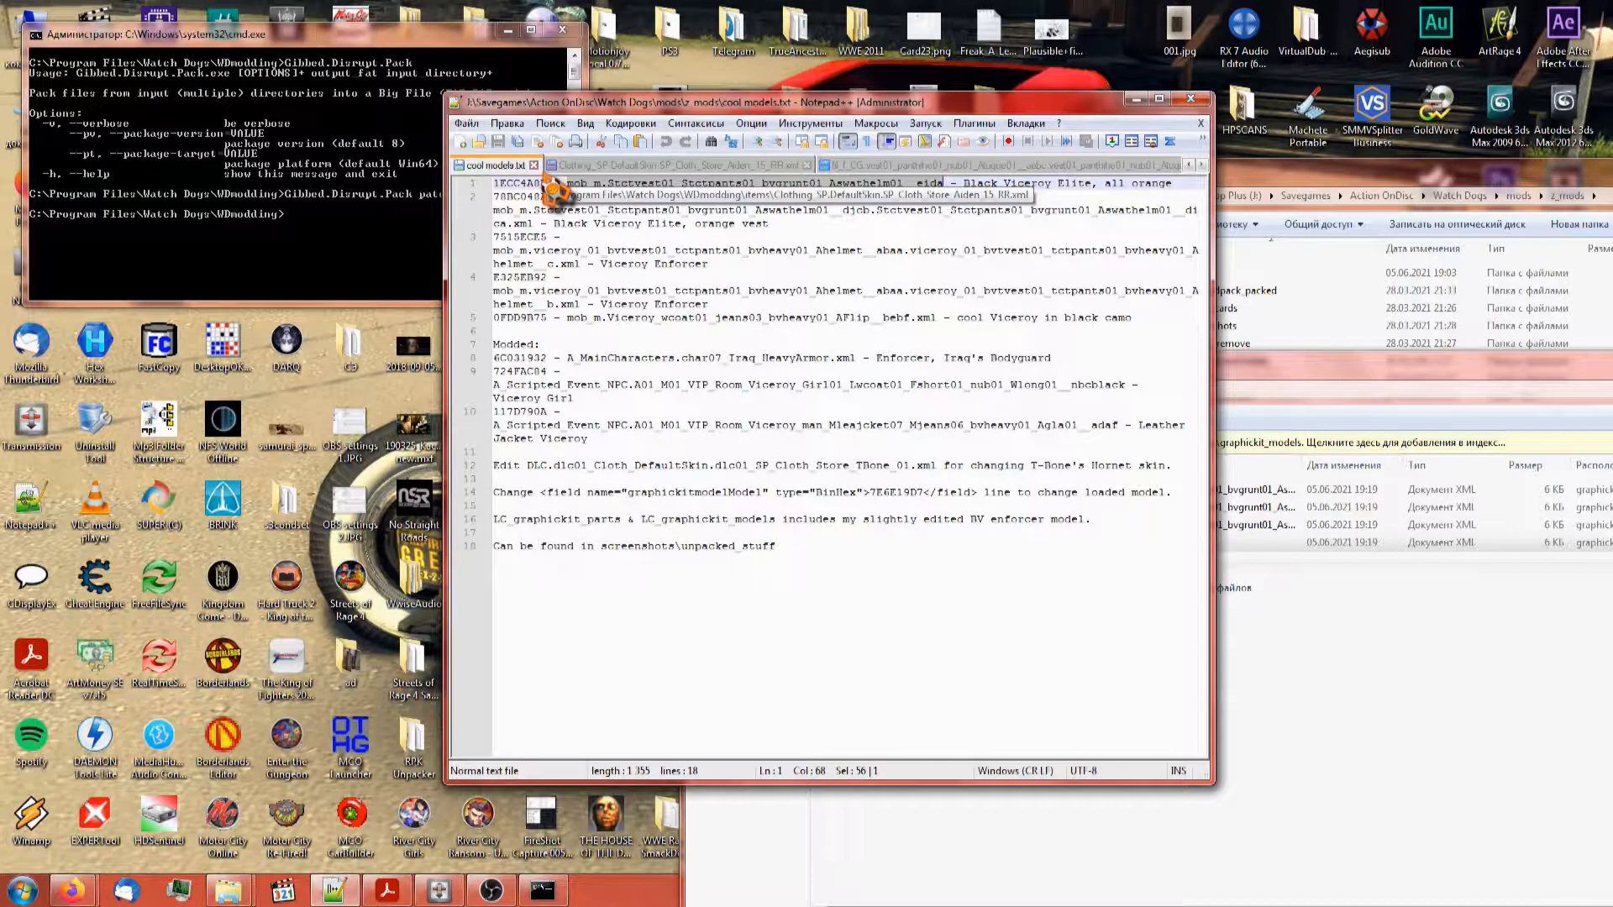
pyautogui.click(613, 168)
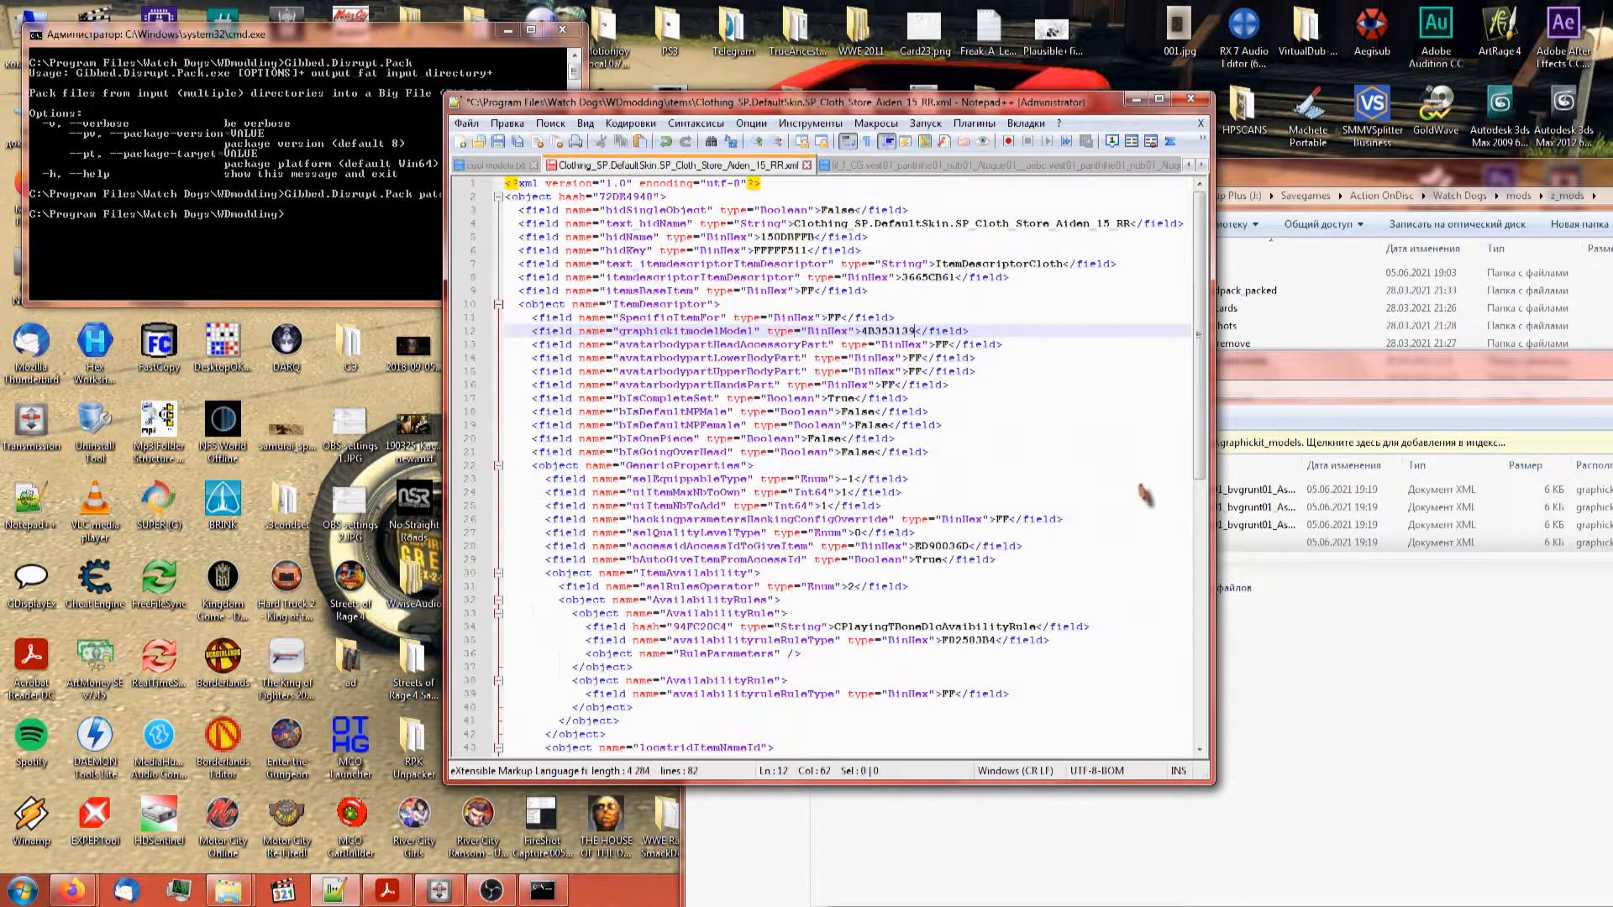
# Delete the old items.lib in the WDmodding folder and rebuild it from items.lib.xml with Gibbed.Disrupt.ConvertBinaryObject.exe
pyautogui.click(1430, 670)
pyautogui.moveTo(886, 369); pyautogui.dragTo(479, 139)
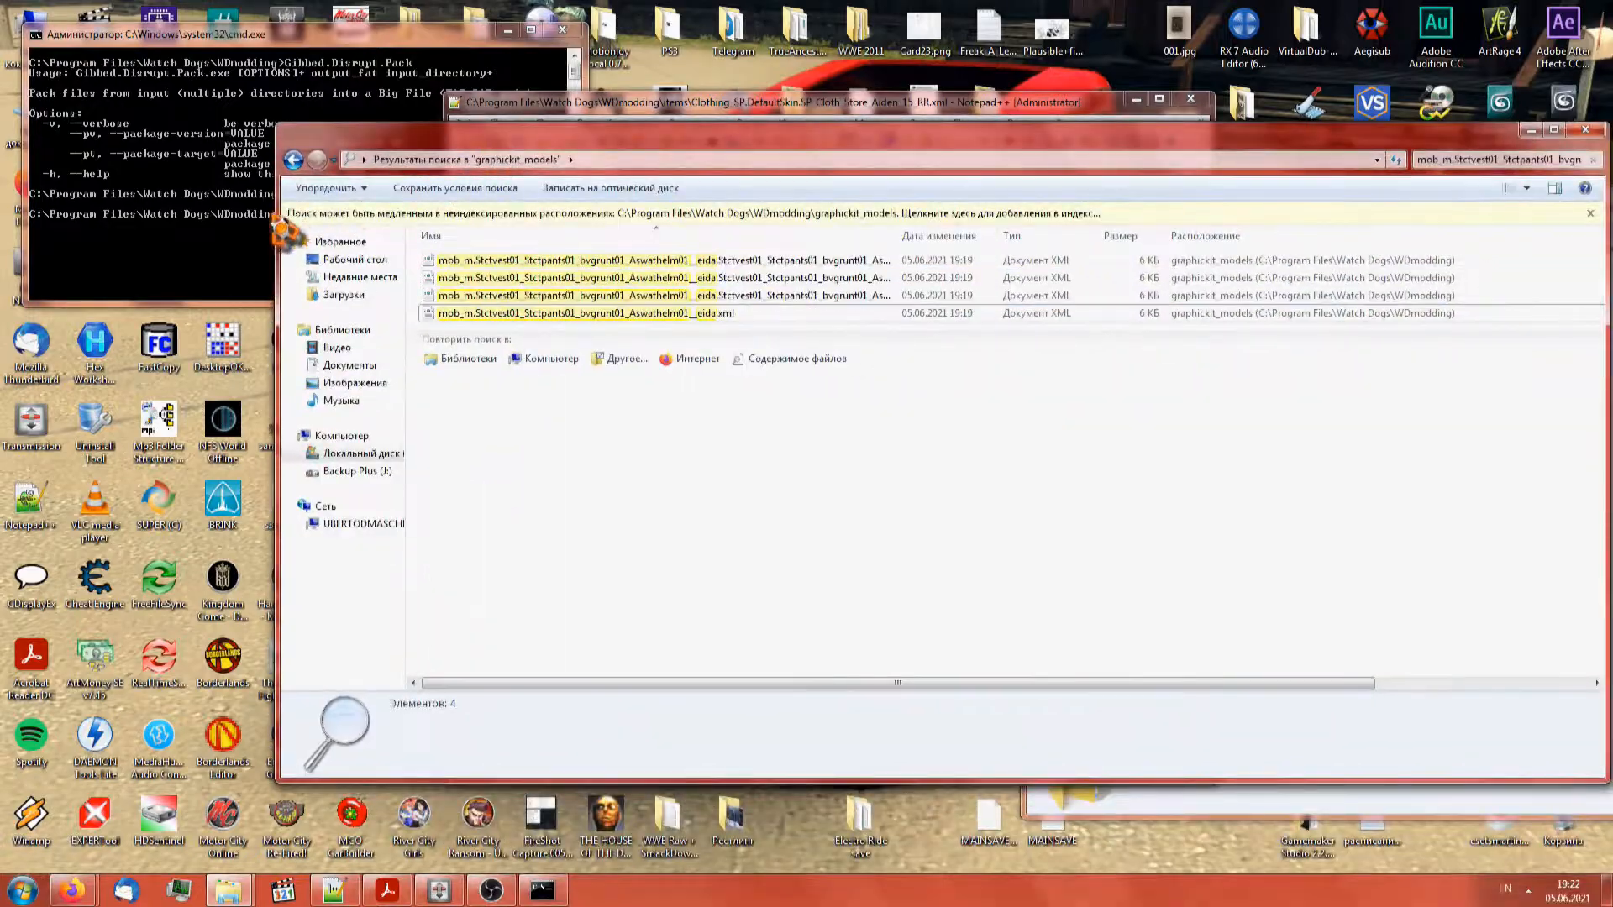
pyautogui.click(294, 159)
pyautogui.click(294, 162)
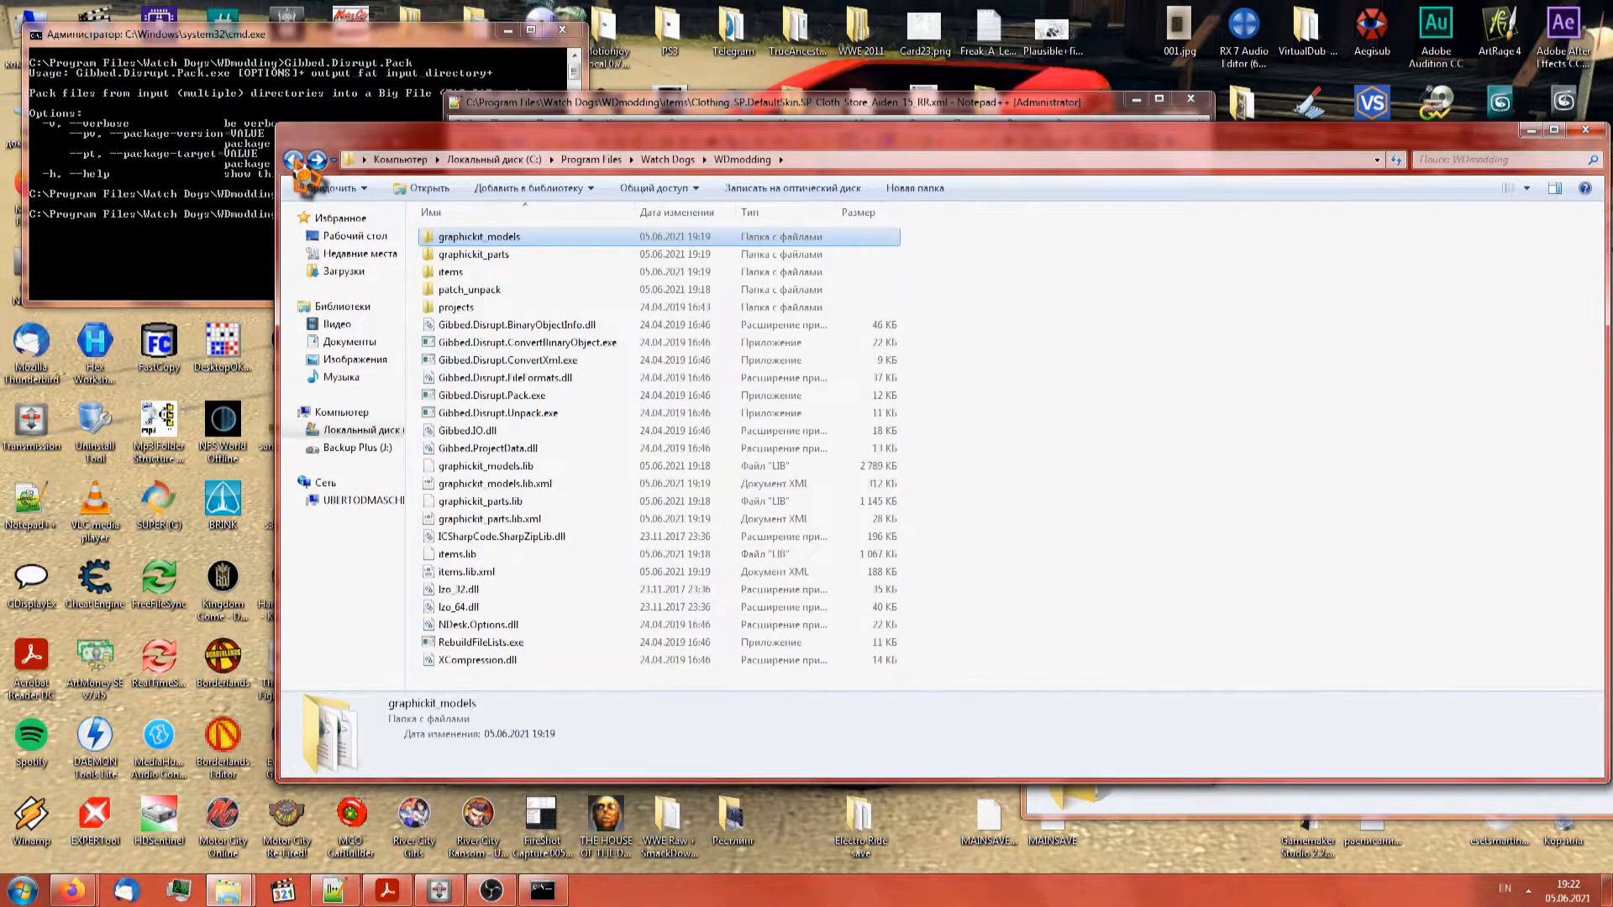
pyautogui.moveTo(507, 159); pyautogui.dragTo(596, 174)
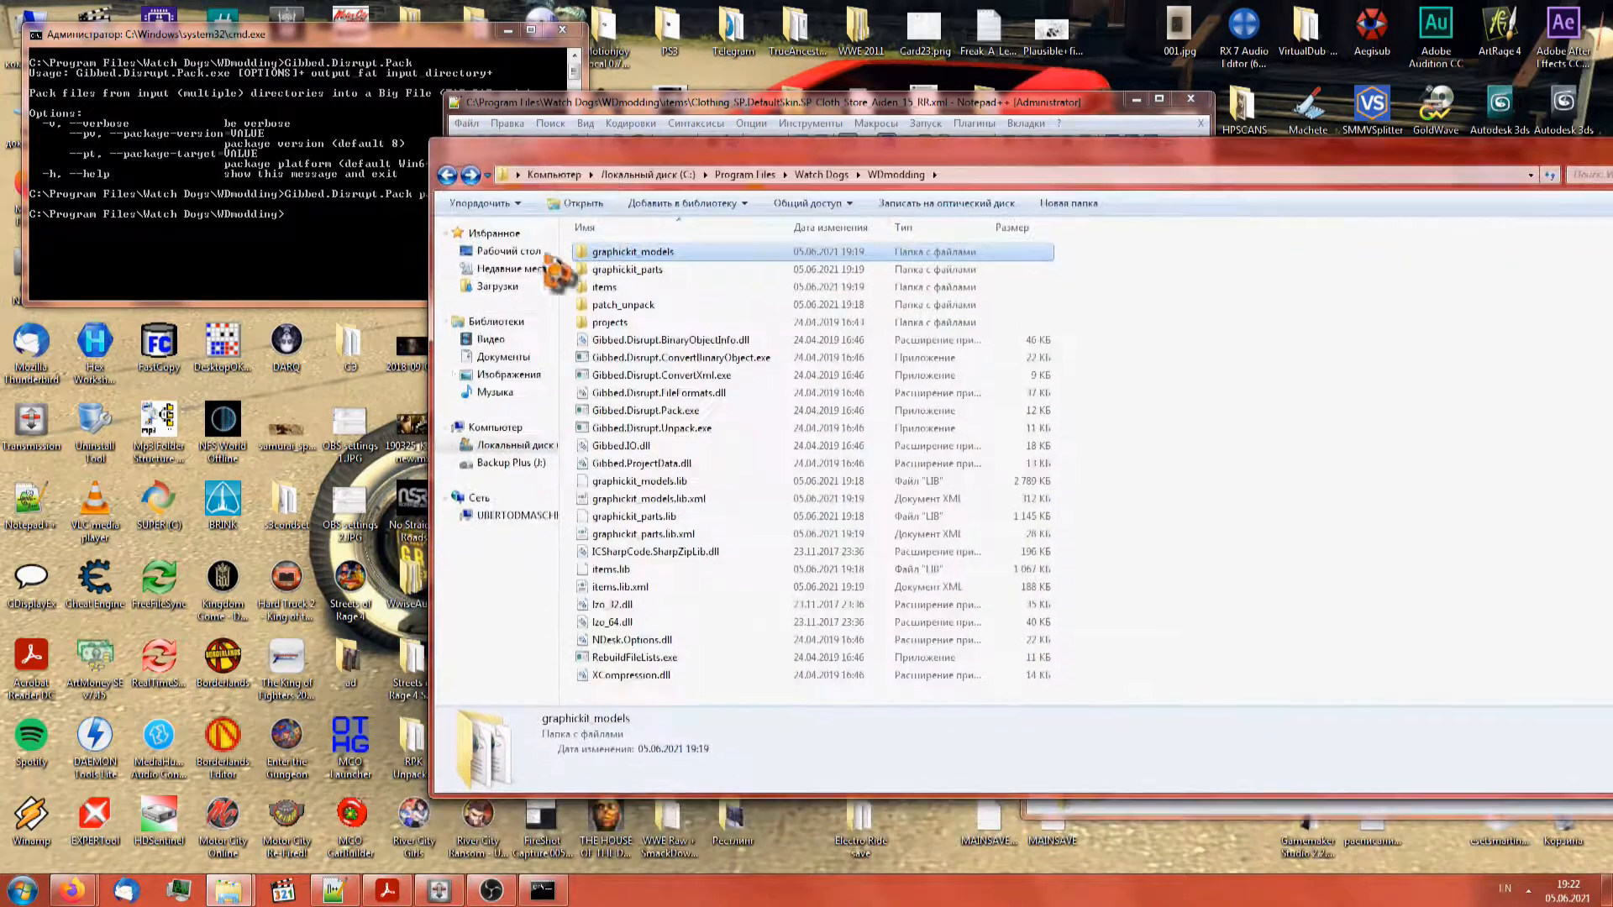
pyautogui.click(660, 573)
pyautogui.press('Delete')
pyautogui.press('Return')
pyautogui.moveTo(643, 580); pyautogui.dragTo(710, 360)
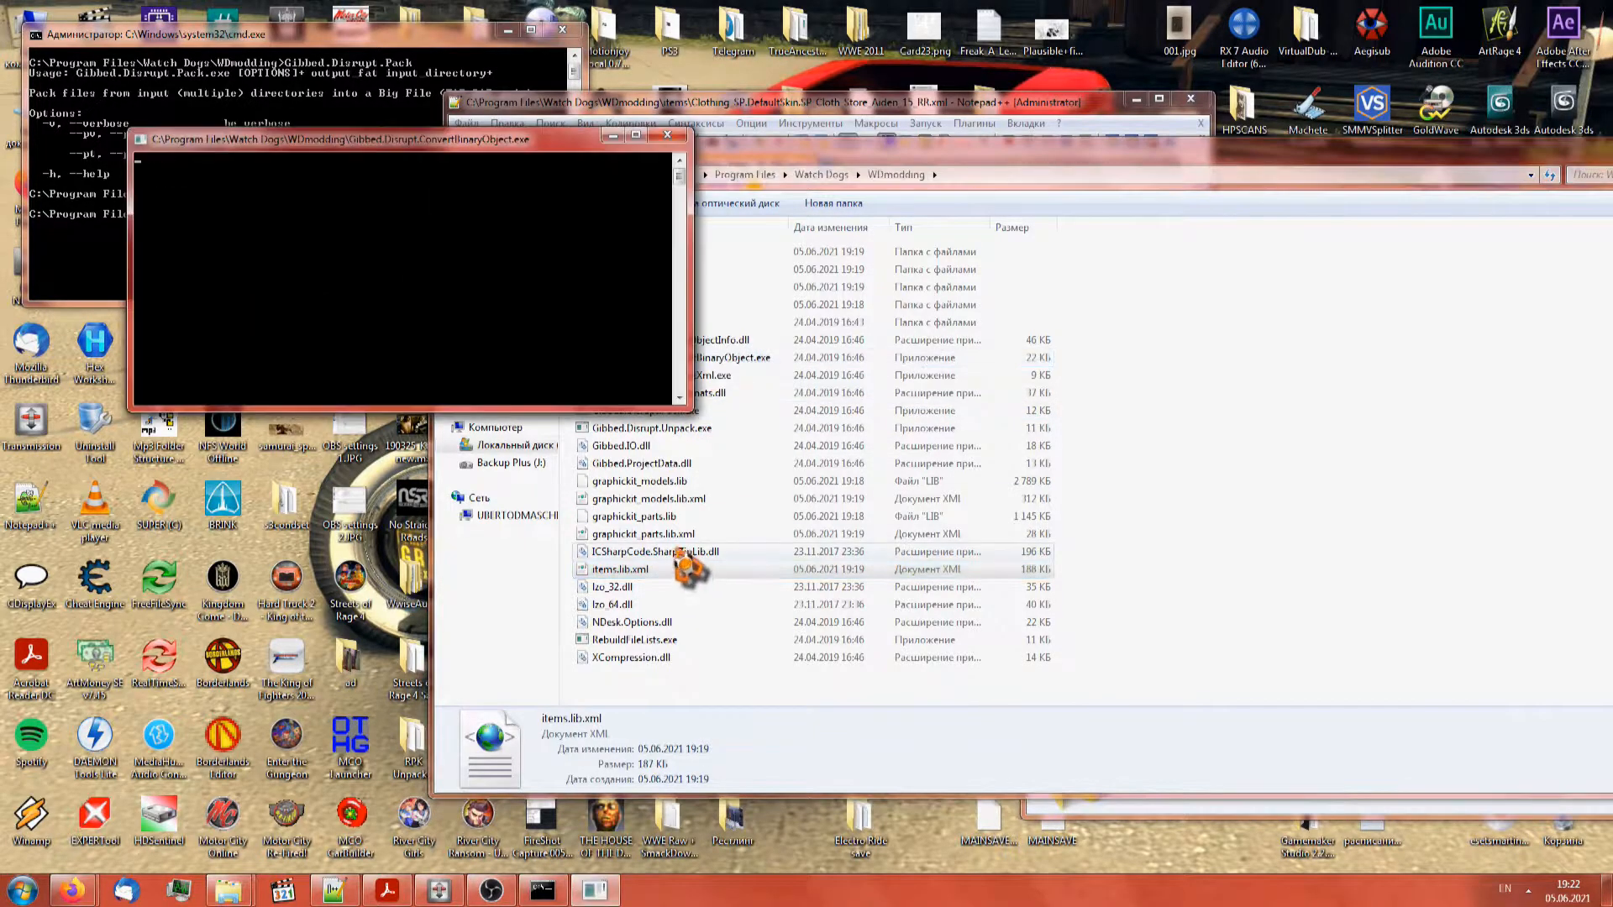
# Move the rebuilt items.lib into patch_unpack\generated\databases\generic
pyautogui.click(651, 571)
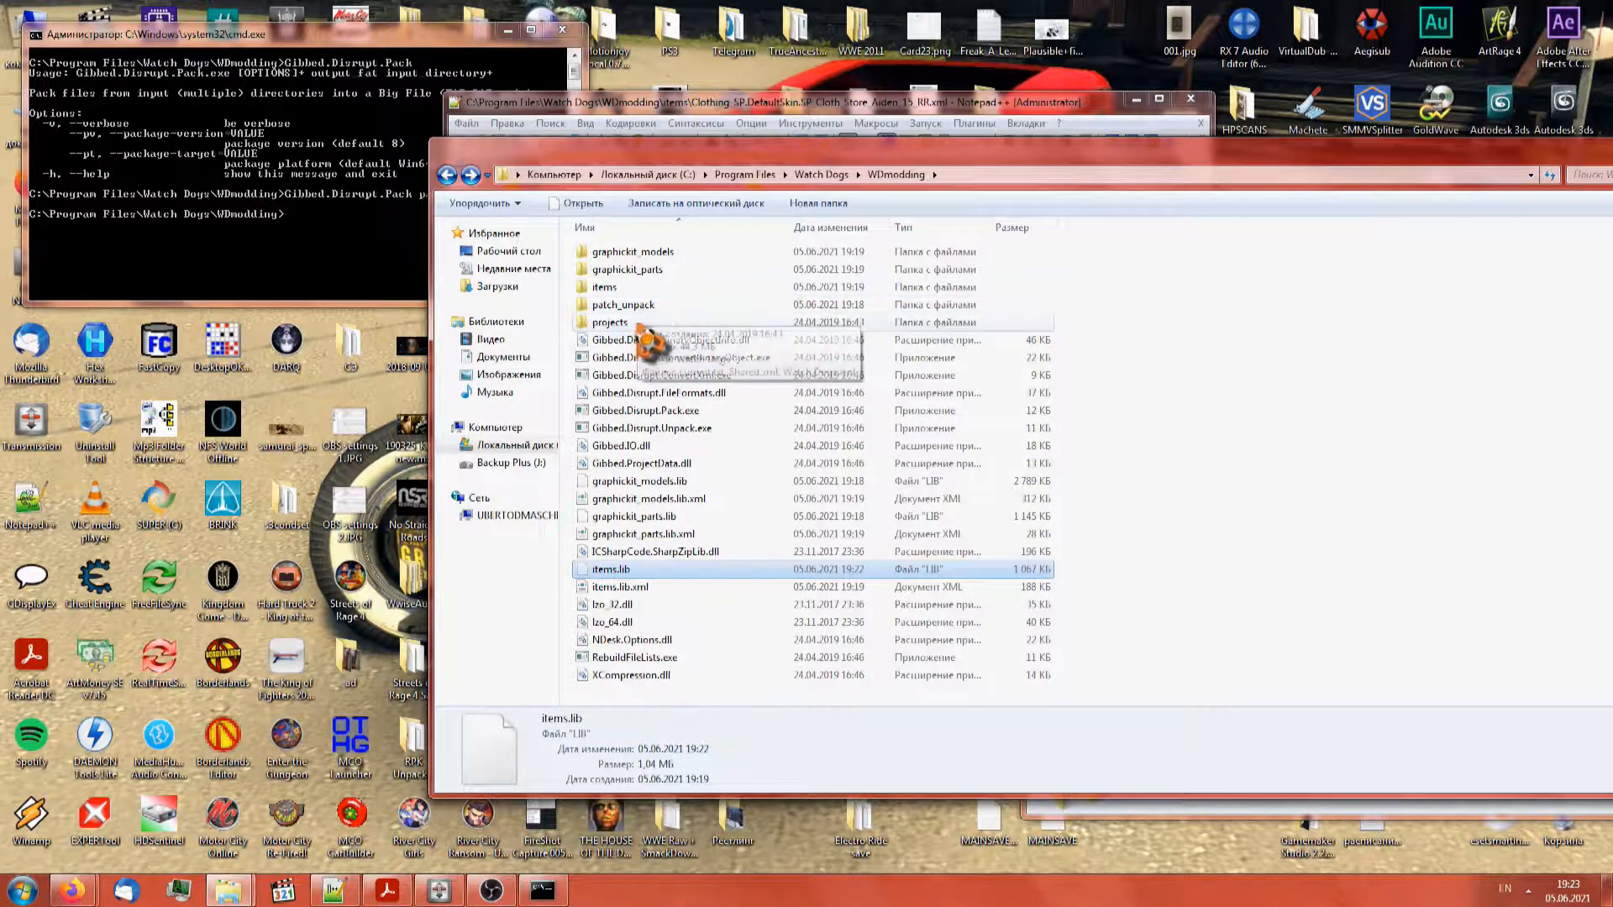
pyautogui.doubleClick(649, 308)
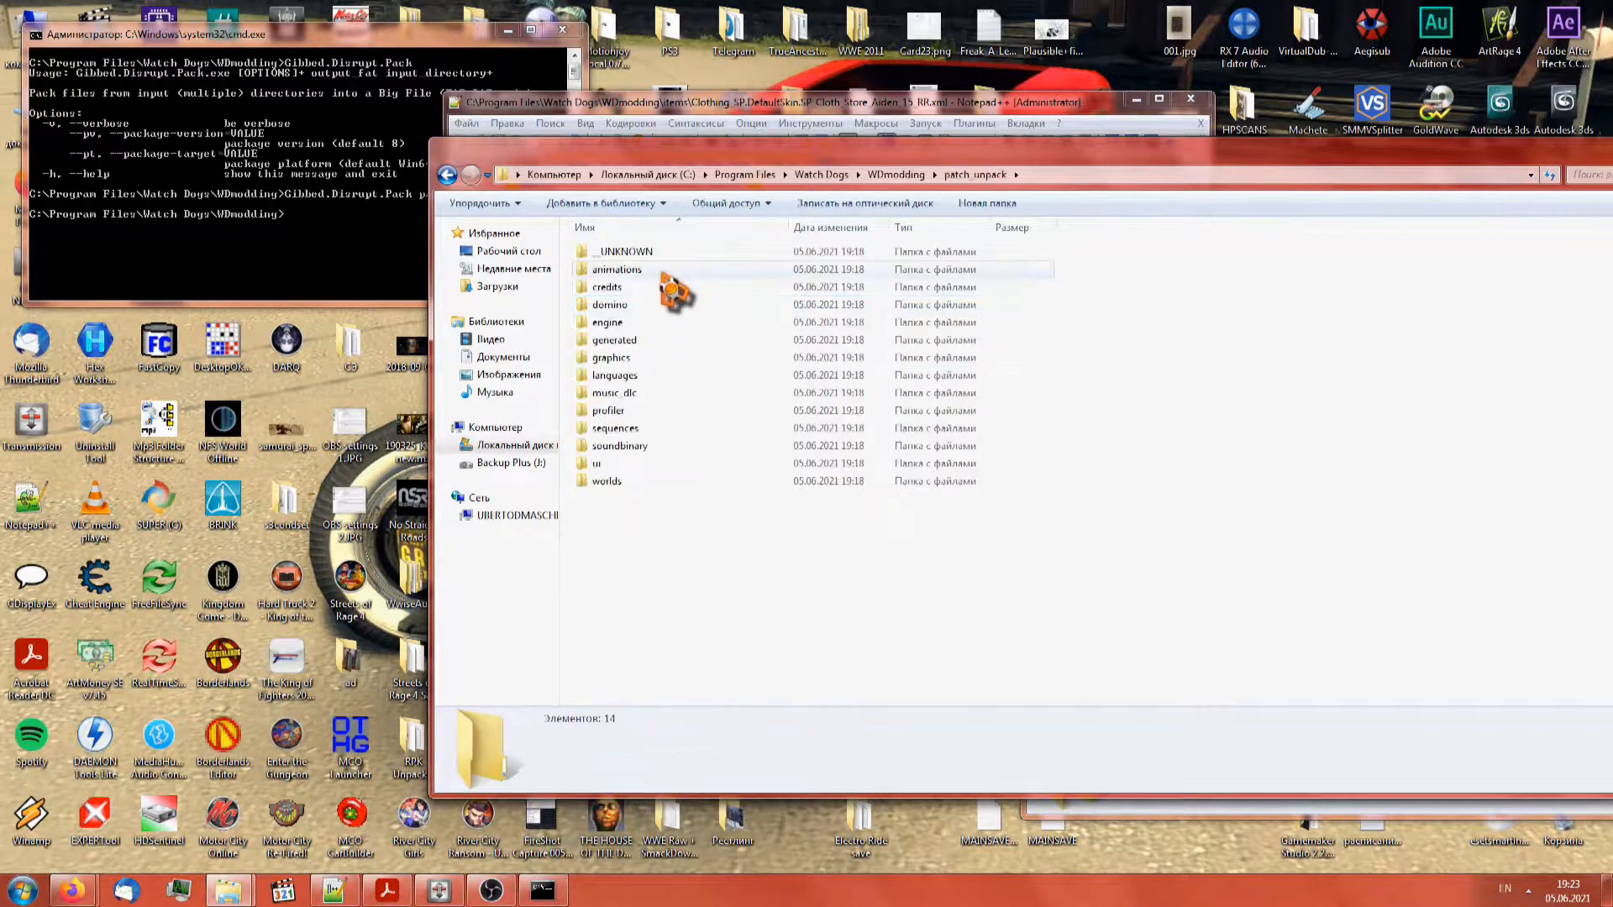
pyautogui.doubleClick(637, 341)
pyautogui.doubleClick(626, 254)
pyautogui.doubleClick(626, 254)
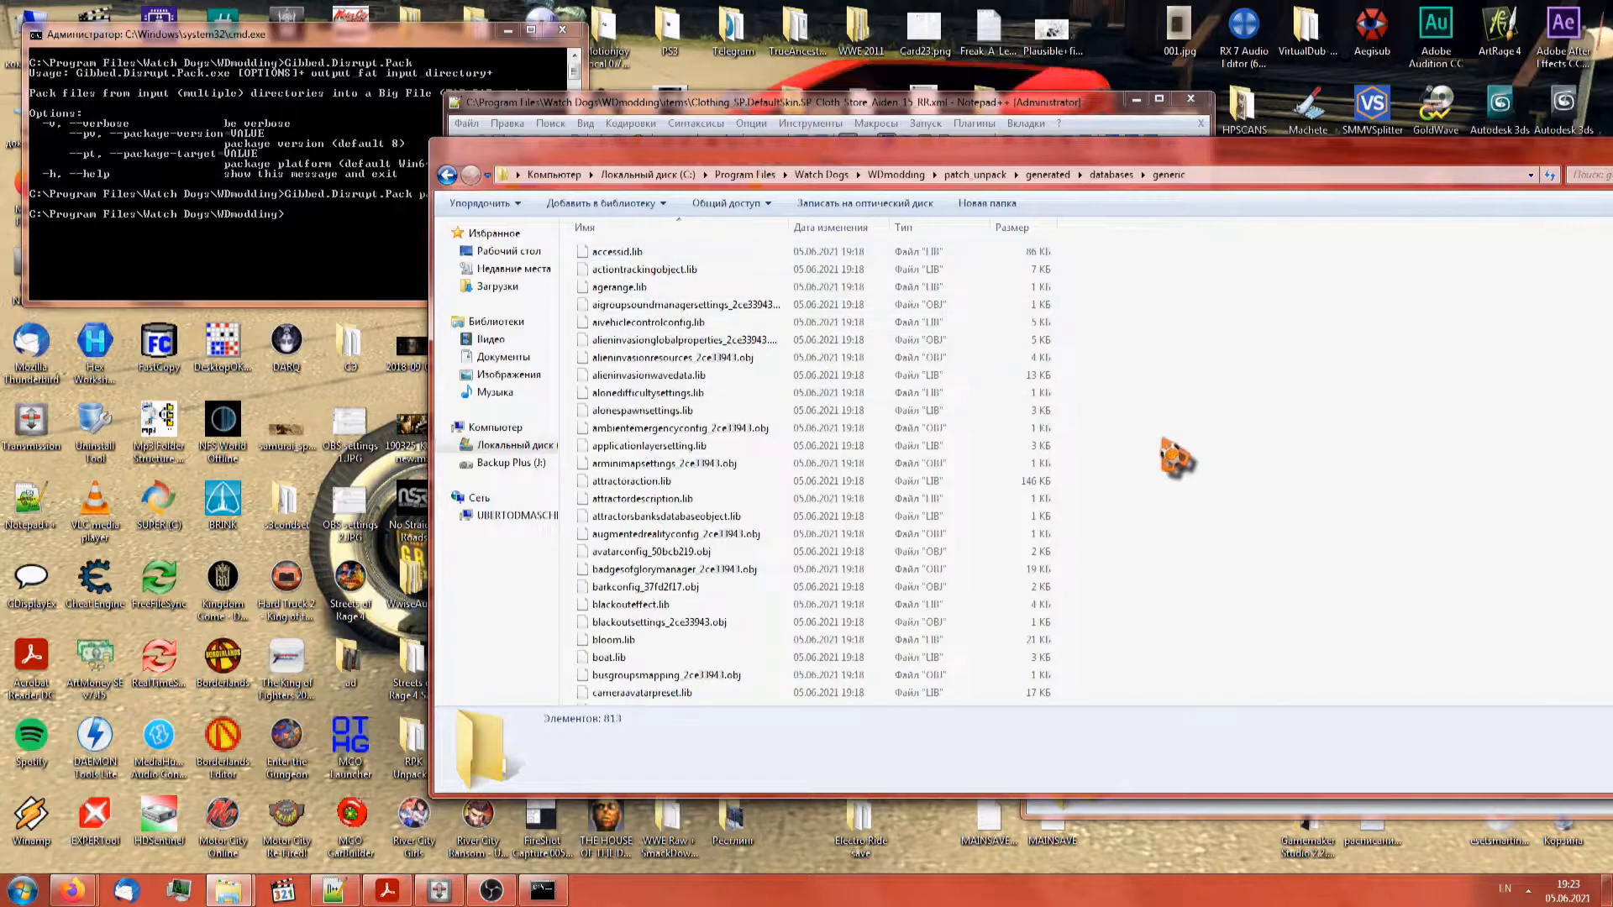
pyautogui.hotkey('ctrl', 'v')
pyautogui.click(899, 451)
# Return to the WDmodding folder and pack patch_unpack with the command Gibbed.Disrupt.Pack patch.fat patch_unpack
pyautogui.press('BackSpace')
pyautogui.press('BackSpace')
pyautogui.press('BackSpace')
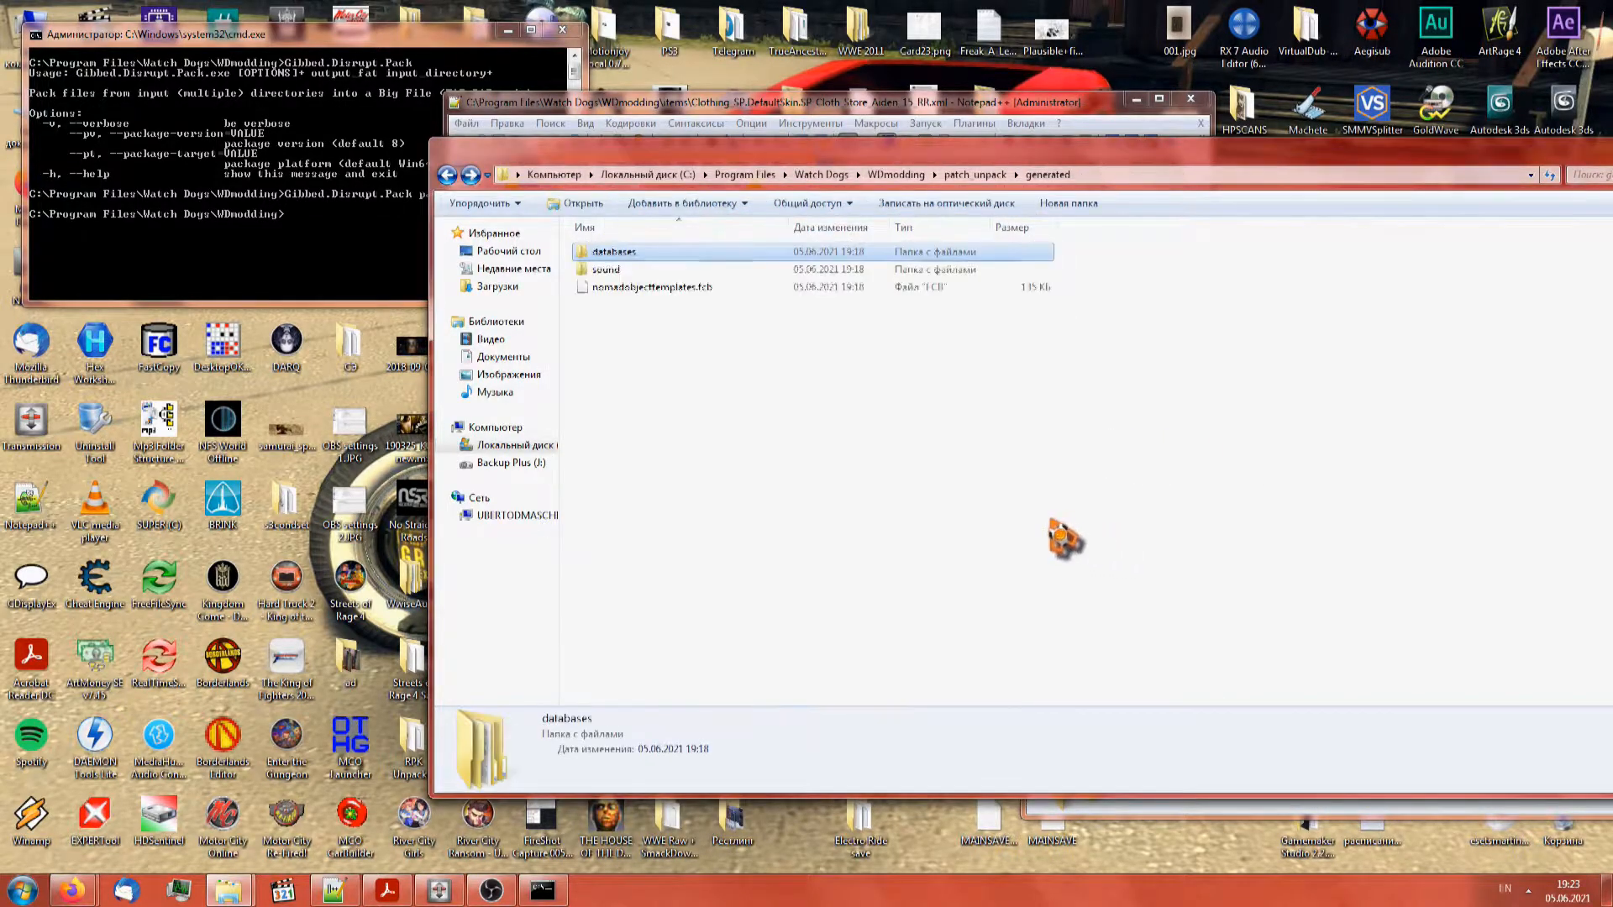
pyautogui.press('BackSpace')
pyautogui.click(374, 290)
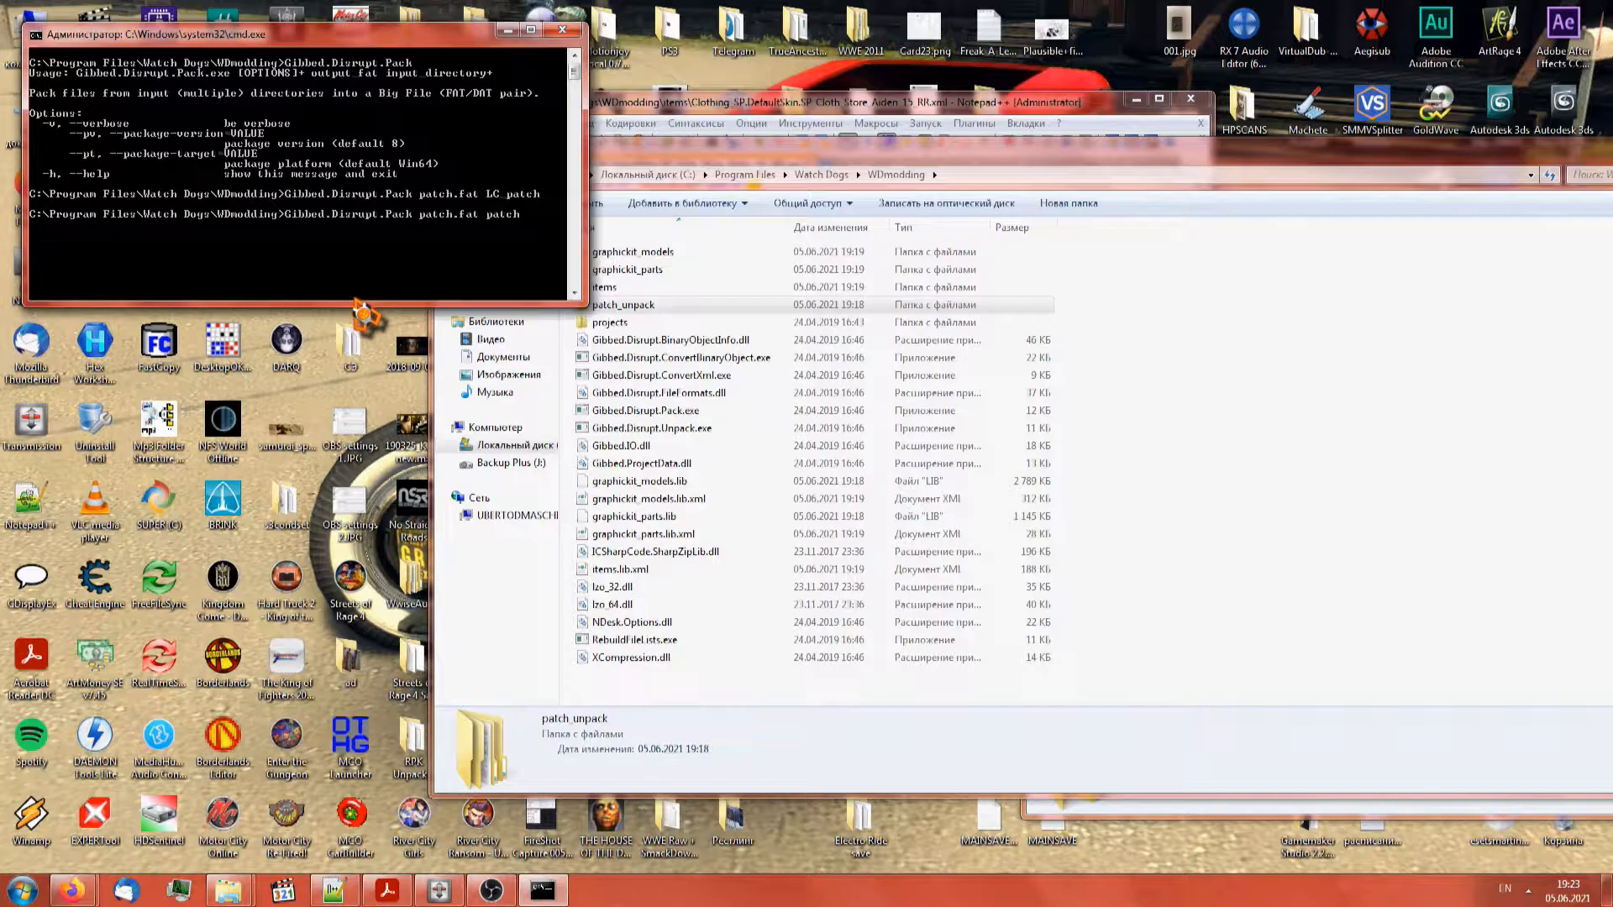
pyautogui.write('ck')
pyautogui.press('Return')
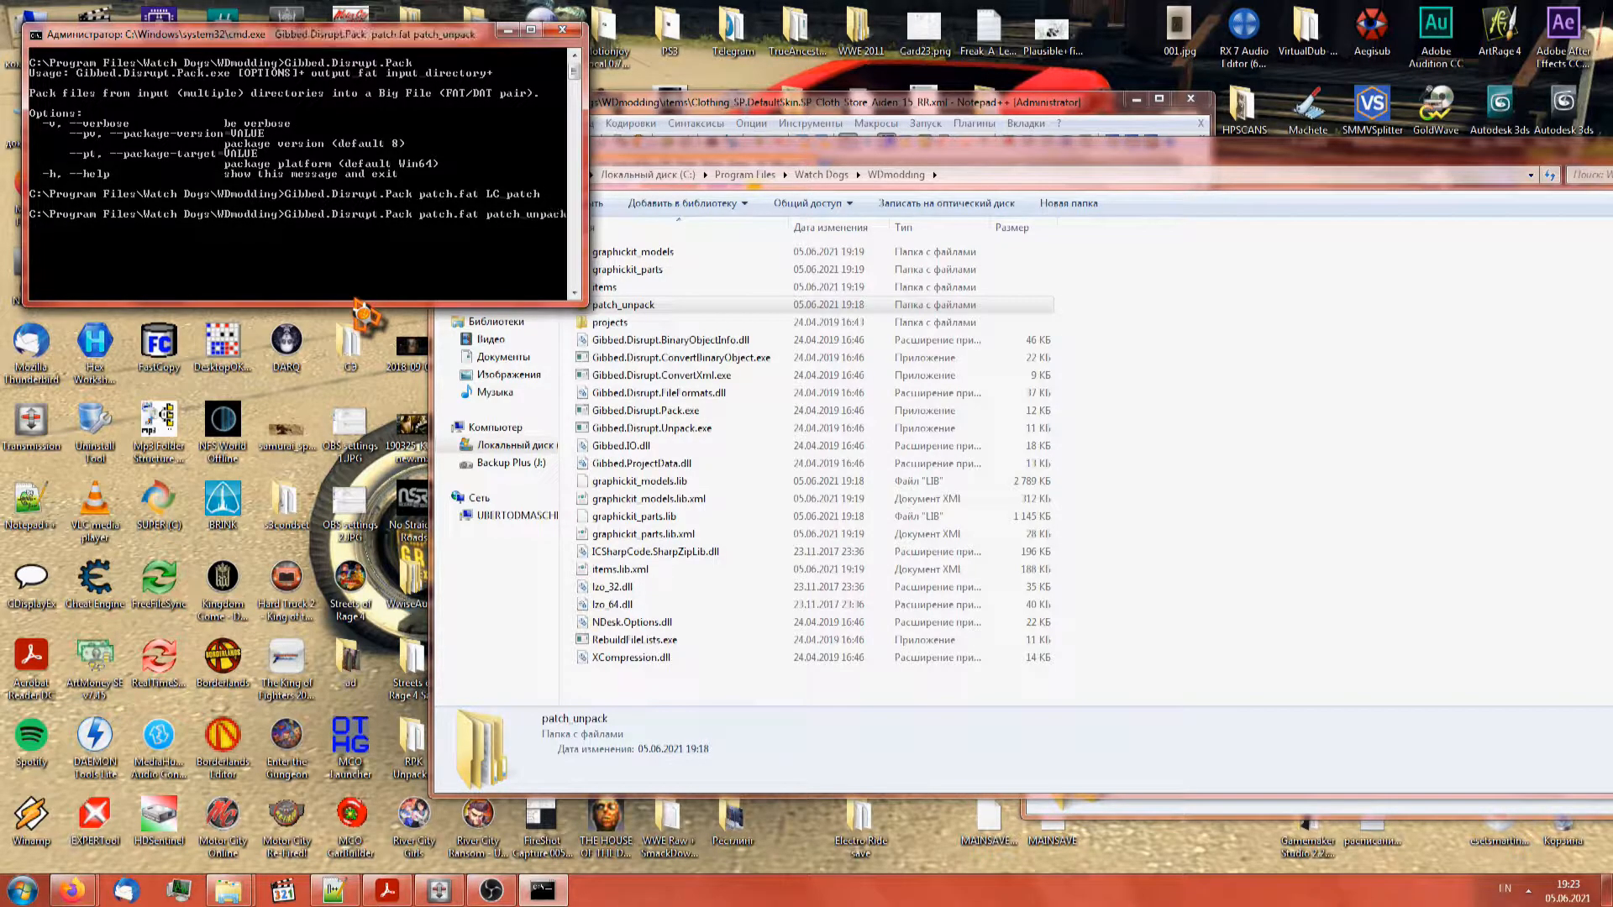
# Move the packed patch.dat and patch.fat from WDmodding into the game's data_win64 folder
pyautogui.click(955, 658)
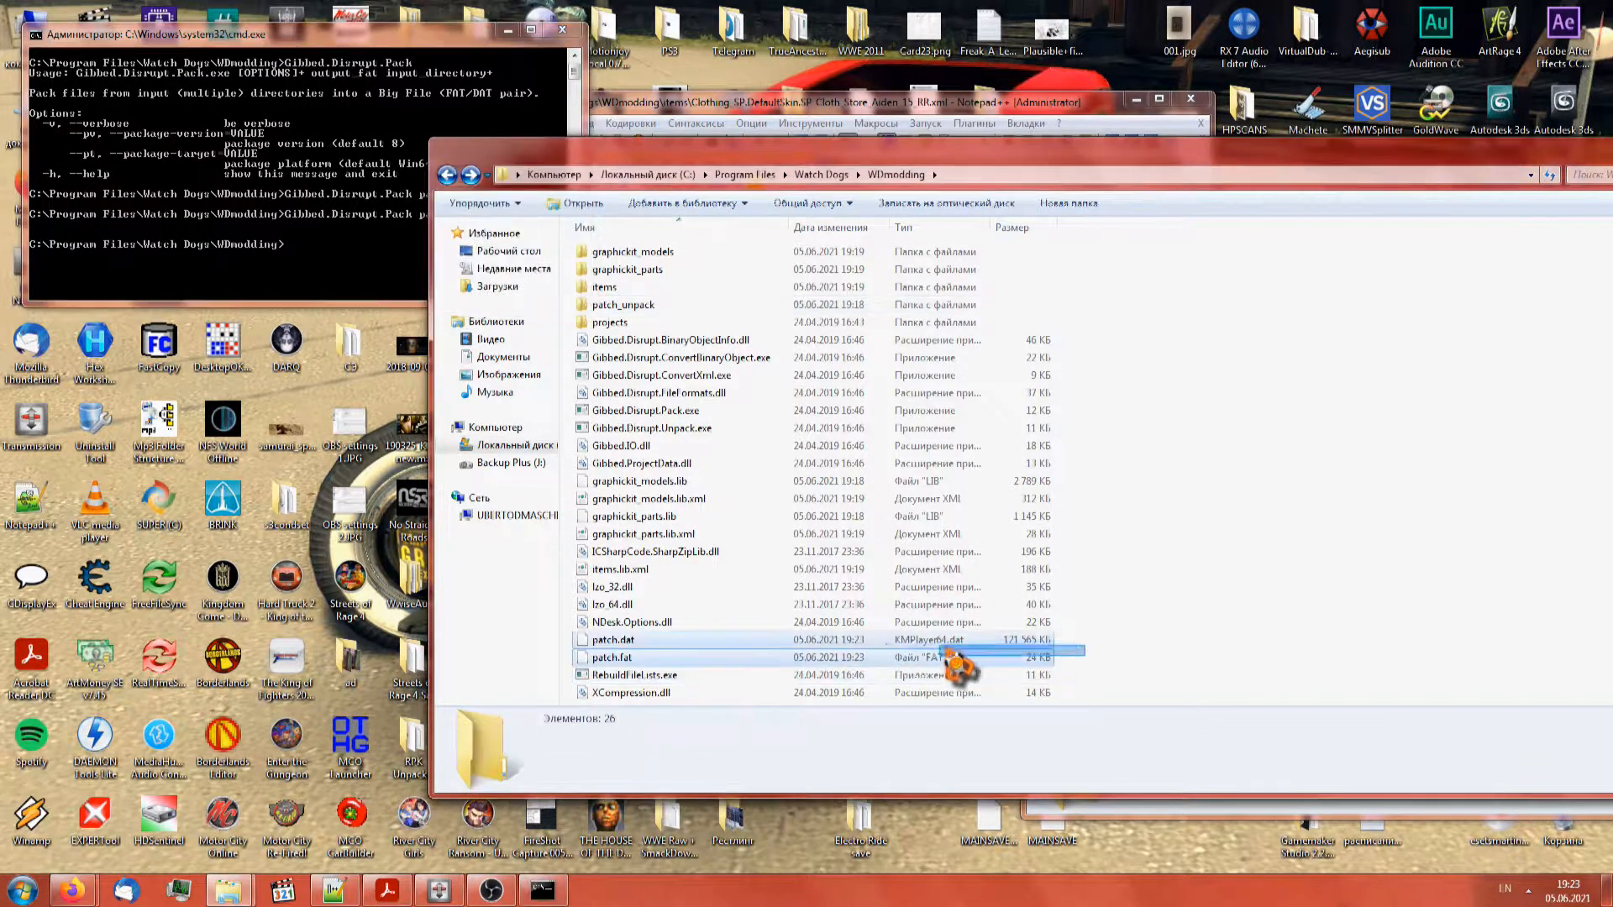
pyautogui.click(446, 175)
pyautogui.doubleClick(622, 269)
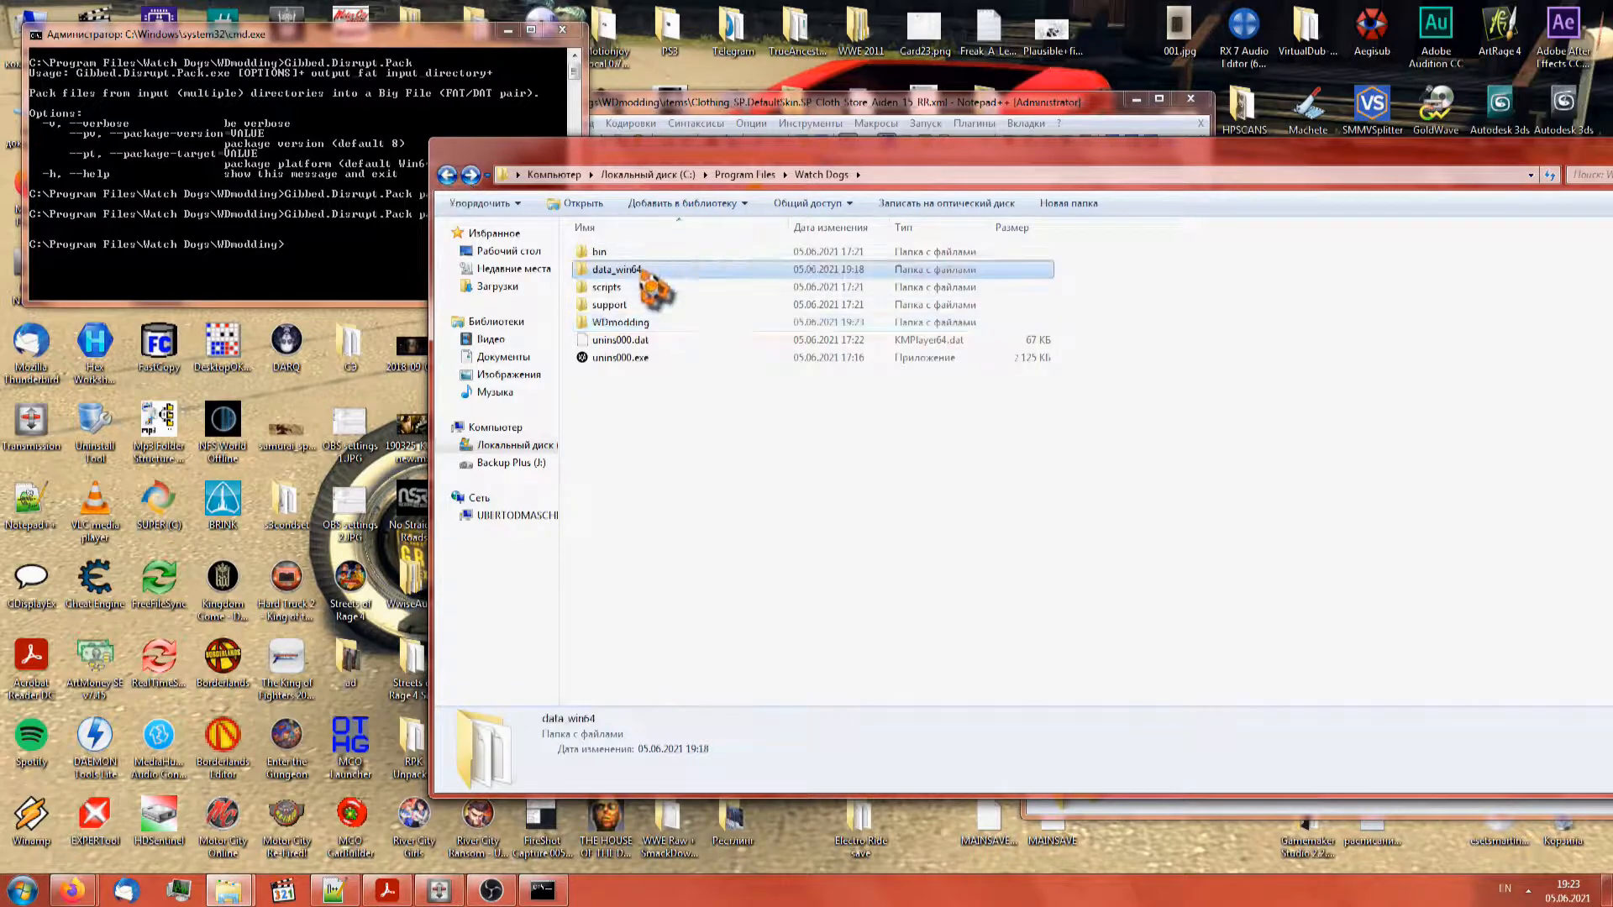
pyautogui.hotkey('ctrl', 'v')
pyautogui.click(810, 361)
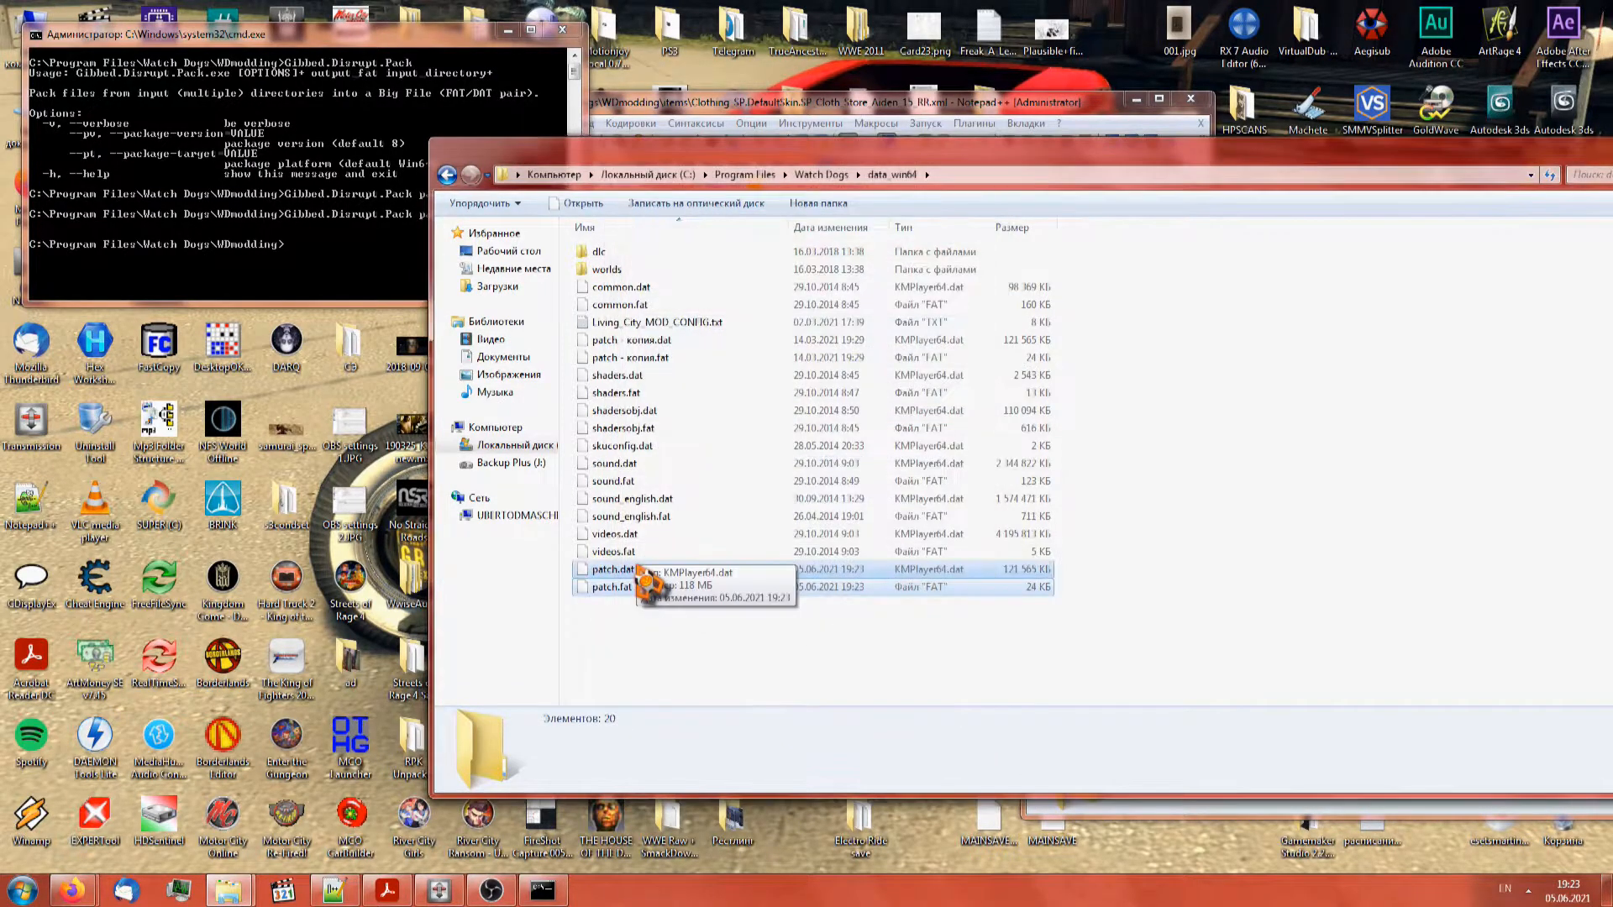
# Launch Watch Dogs and continue the Aiden Pearce saved game
pyautogui.press('super')
pyautogui.click(52, 720)
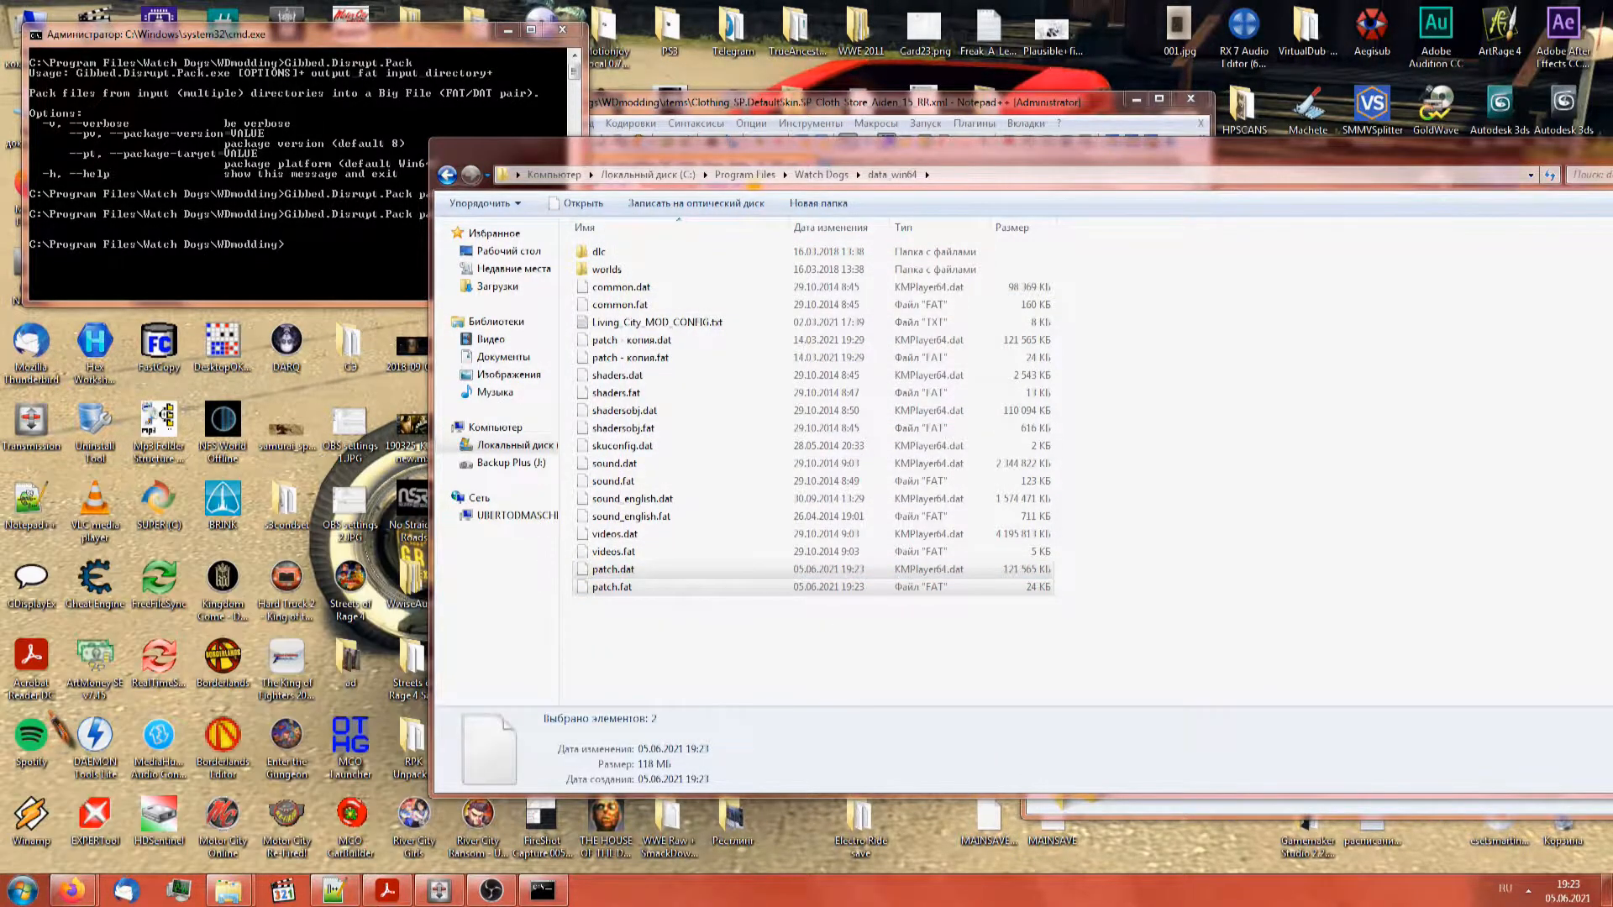
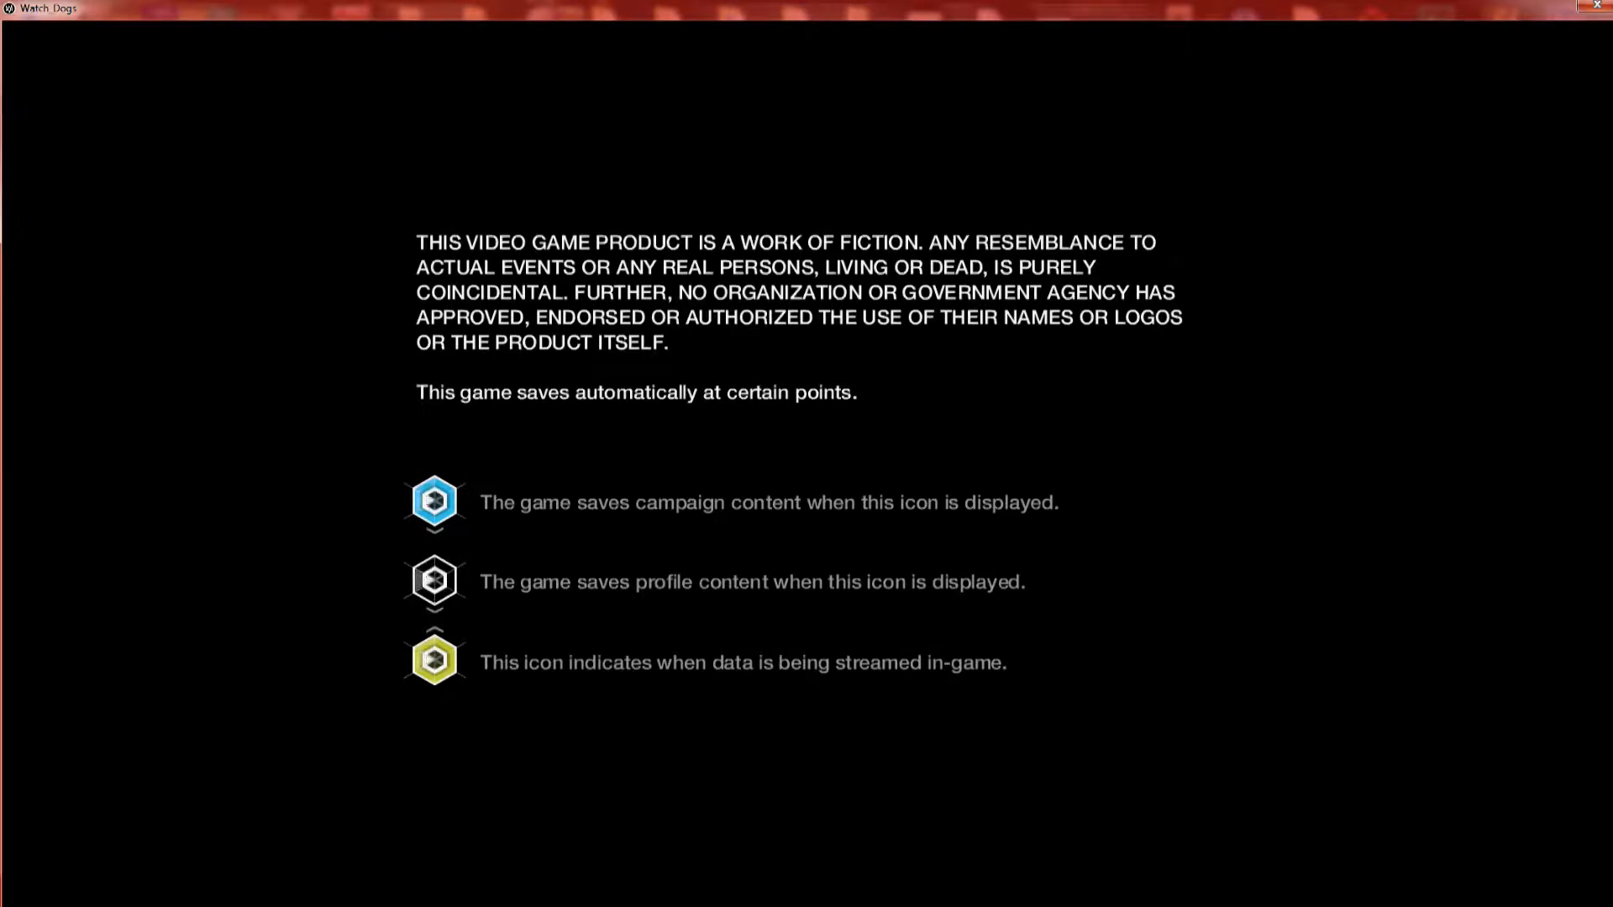
pyautogui.press('Return')
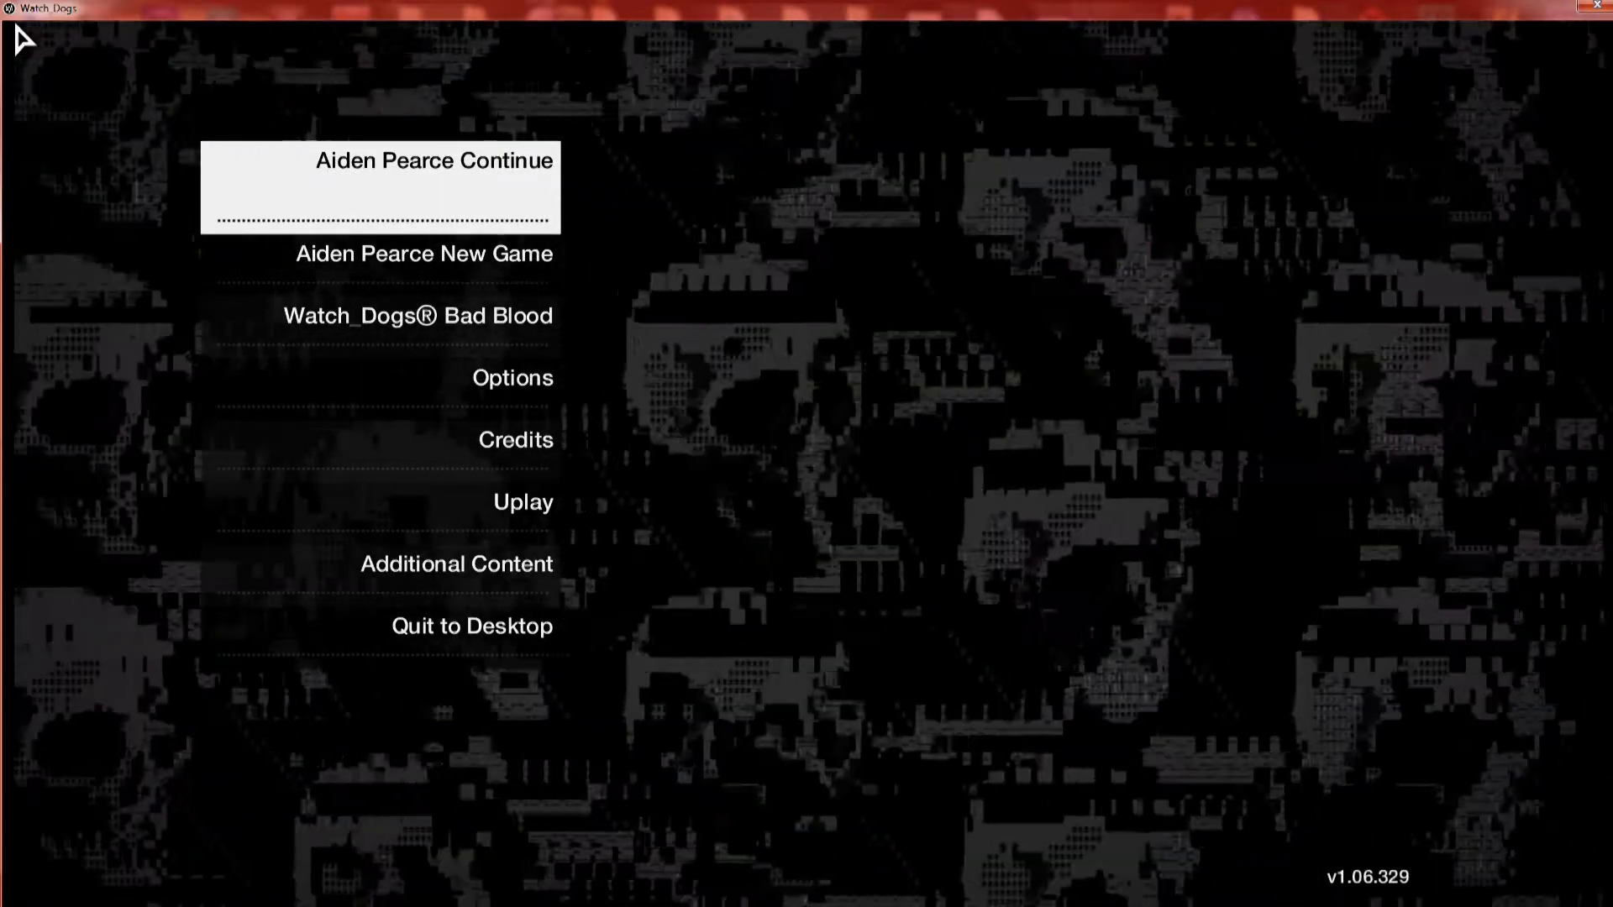
pyautogui.press('Return')
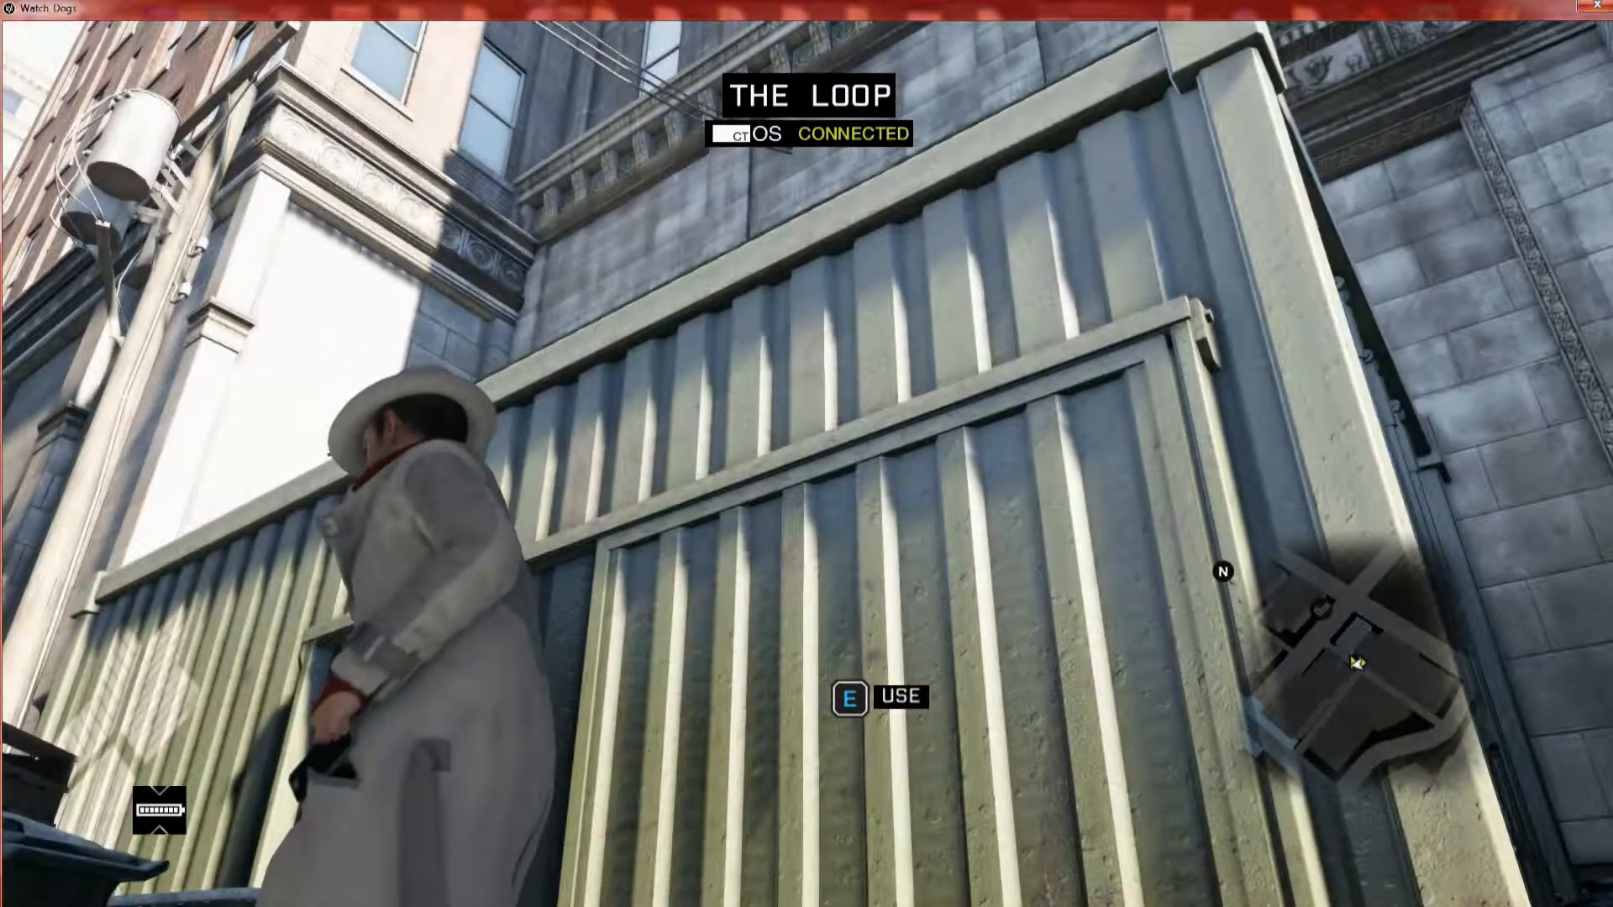
# Walk the character around the alley to inspect the swapped model in the game
pyautogui.press('w')
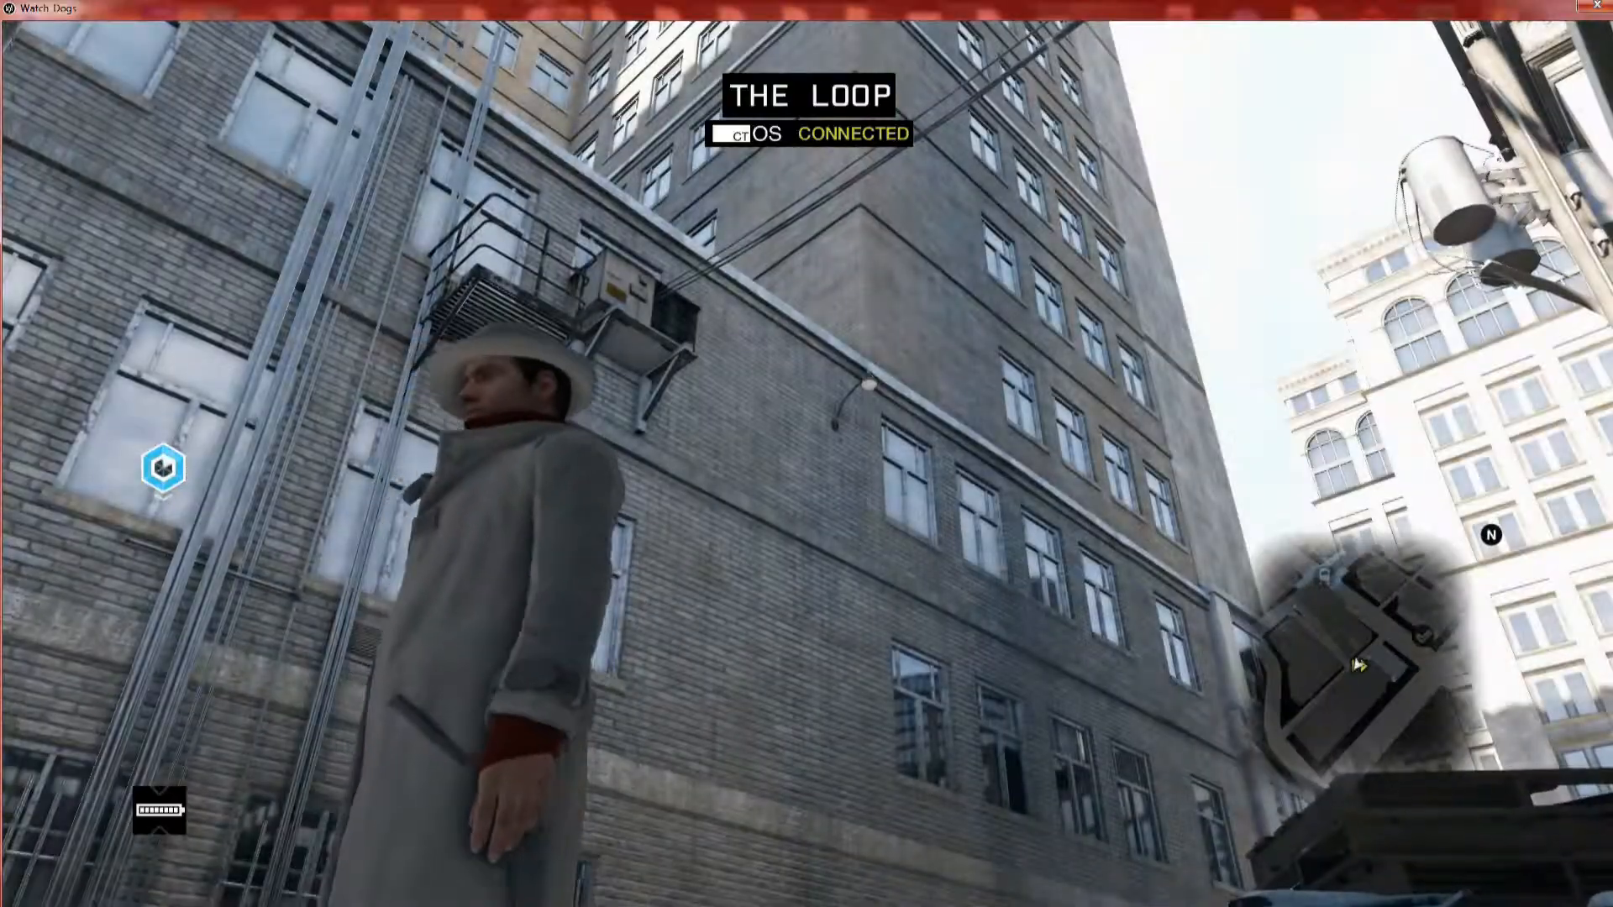
pyautogui.press('w')
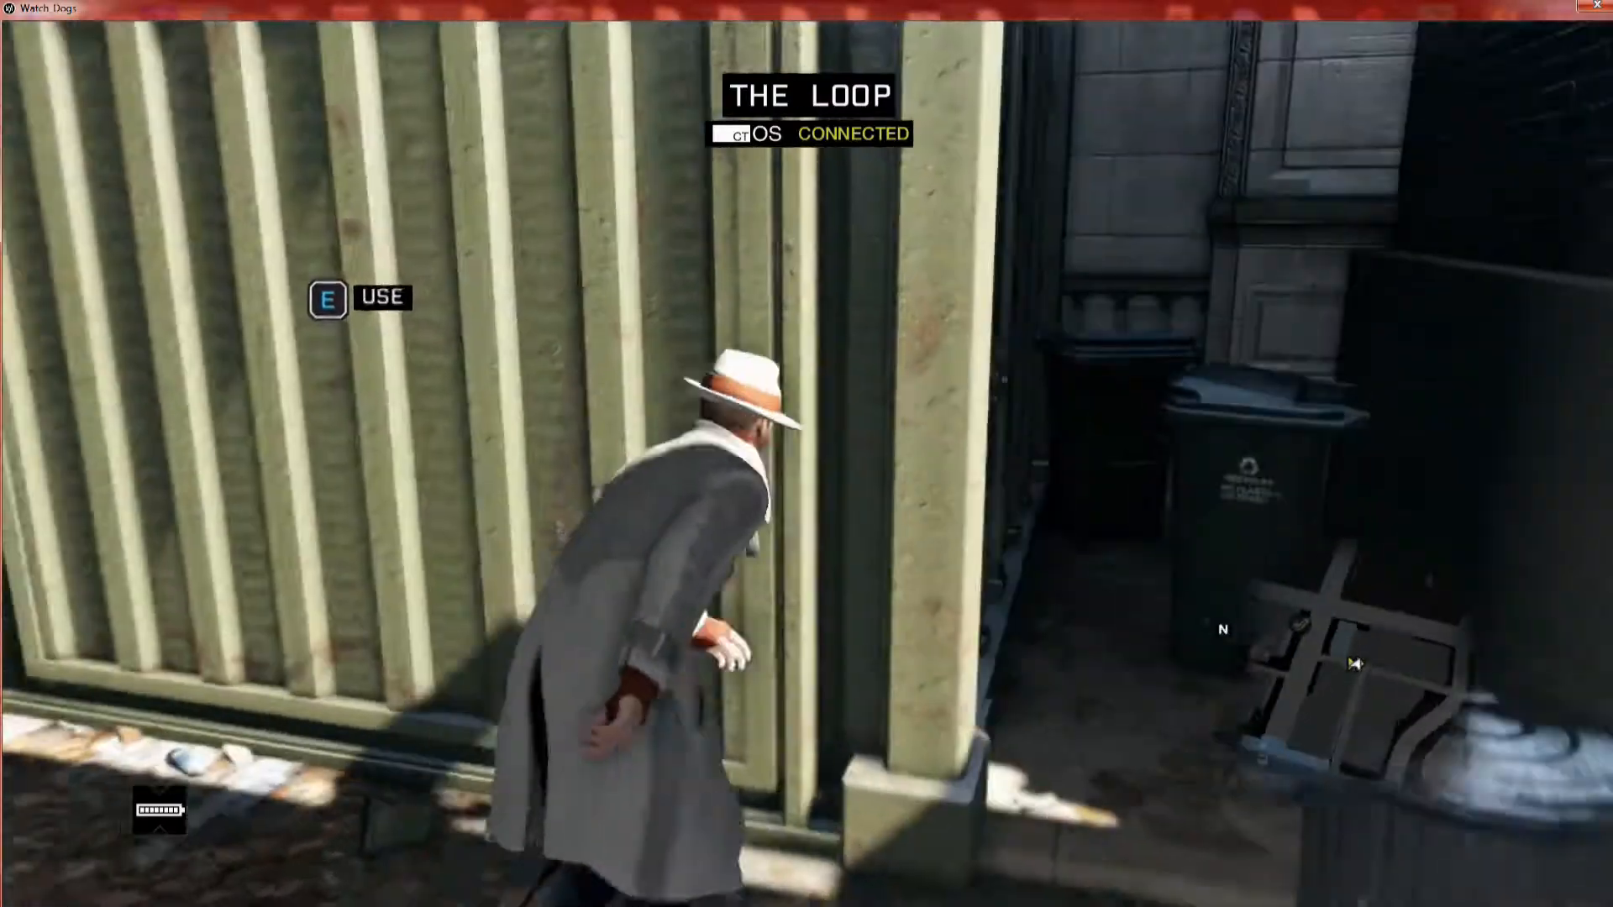
pyautogui.press('w')
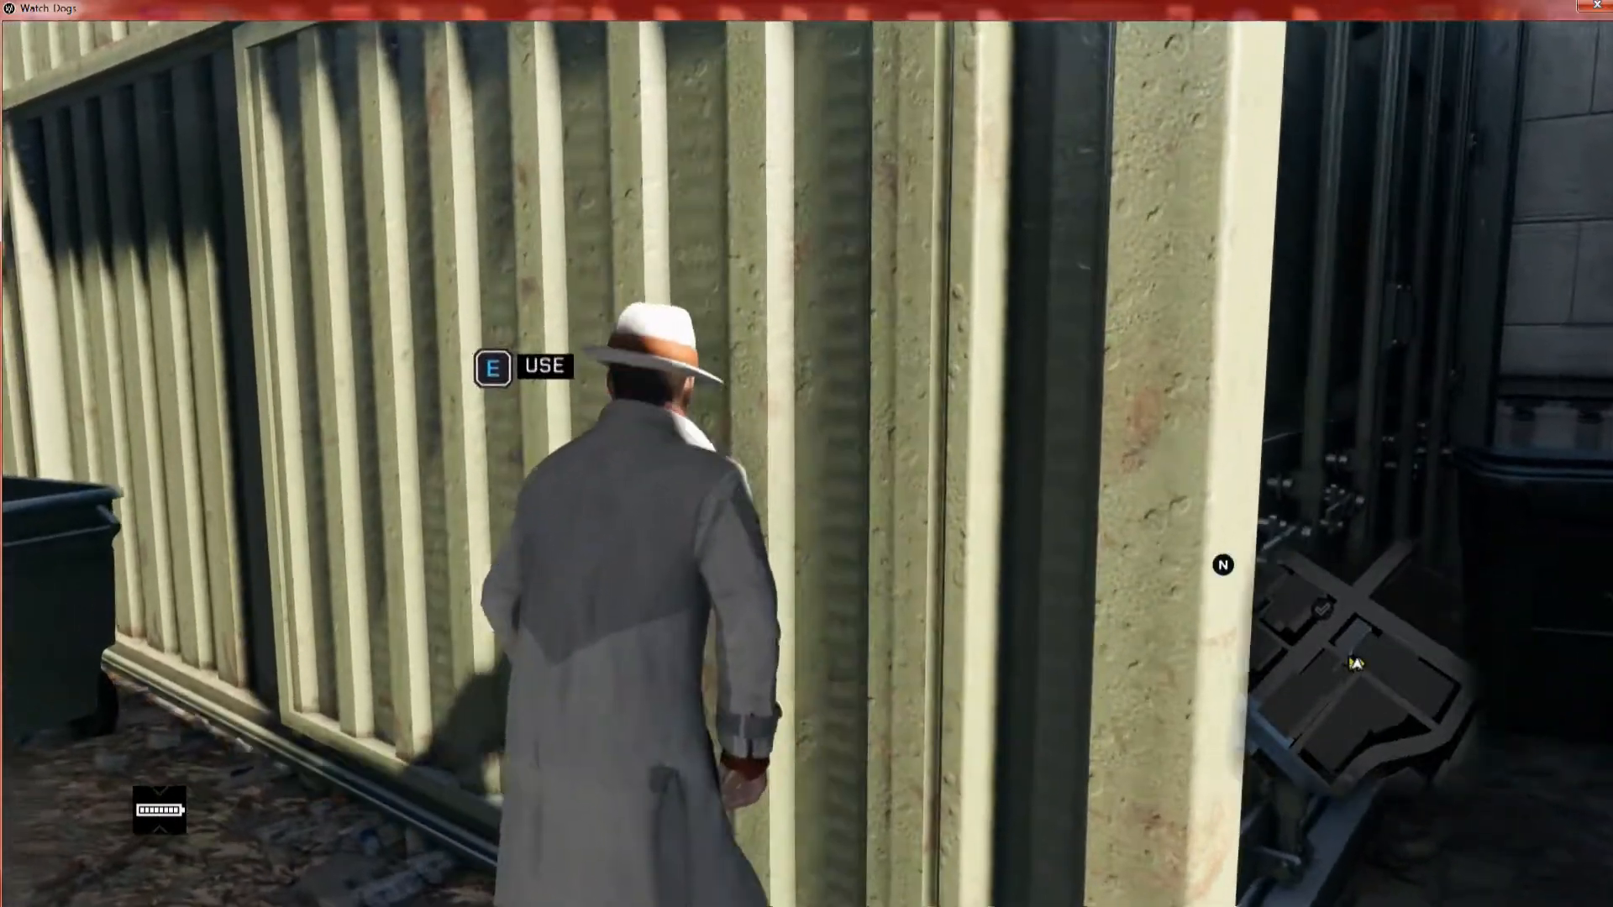
# Walk the character into the container hideout and open the wardrobe's clothing change area
pyautogui.press('w')
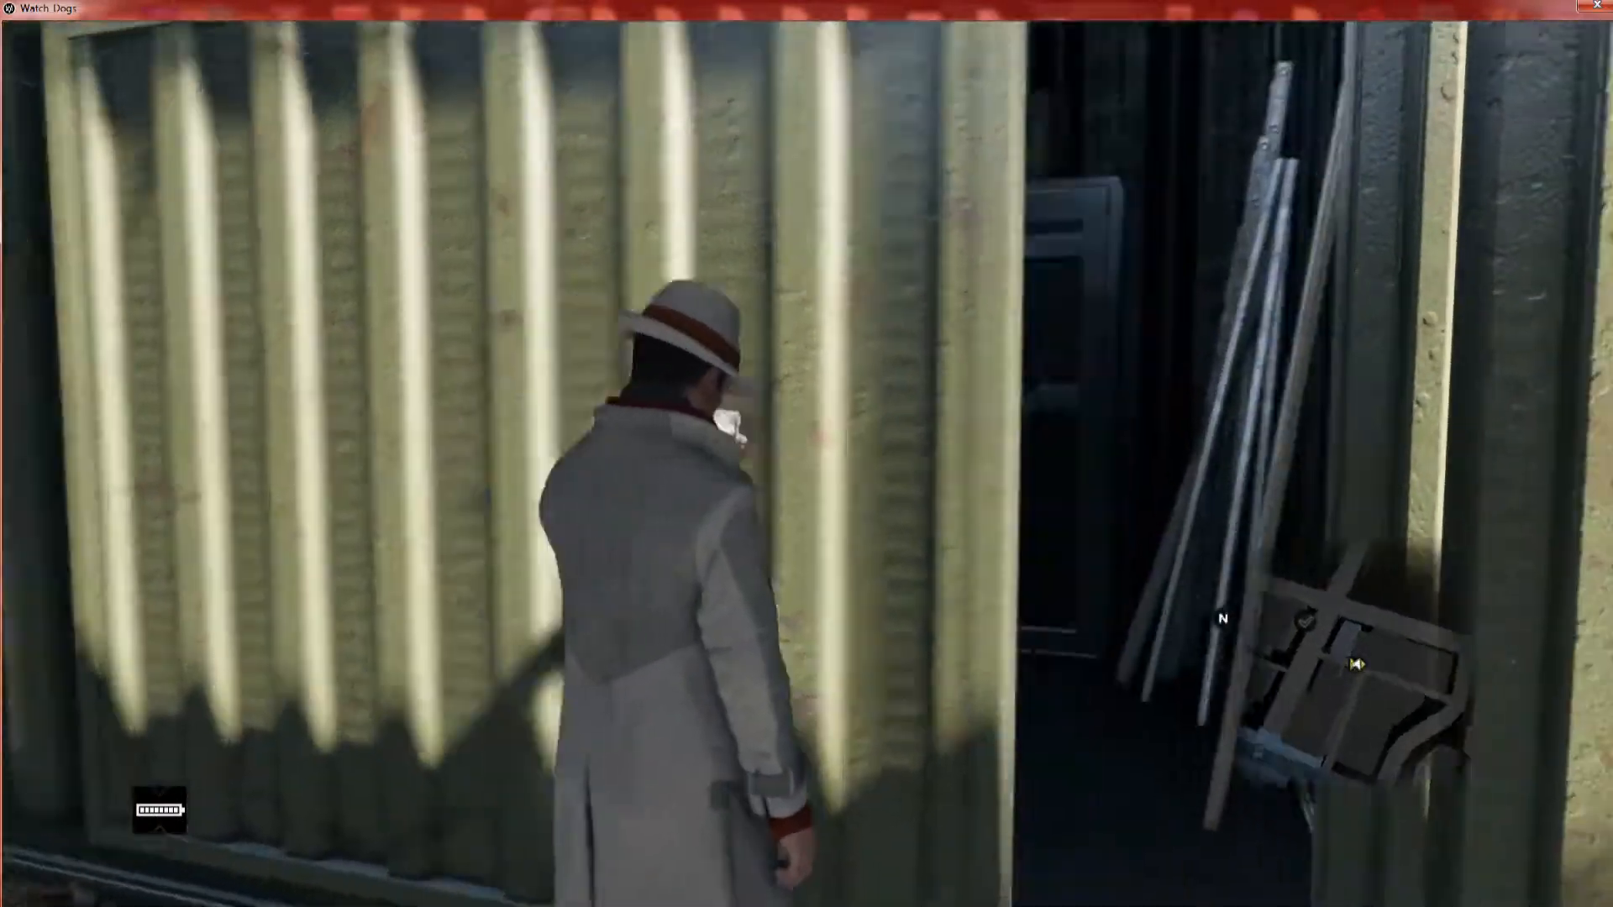
pyautogui.press('w')
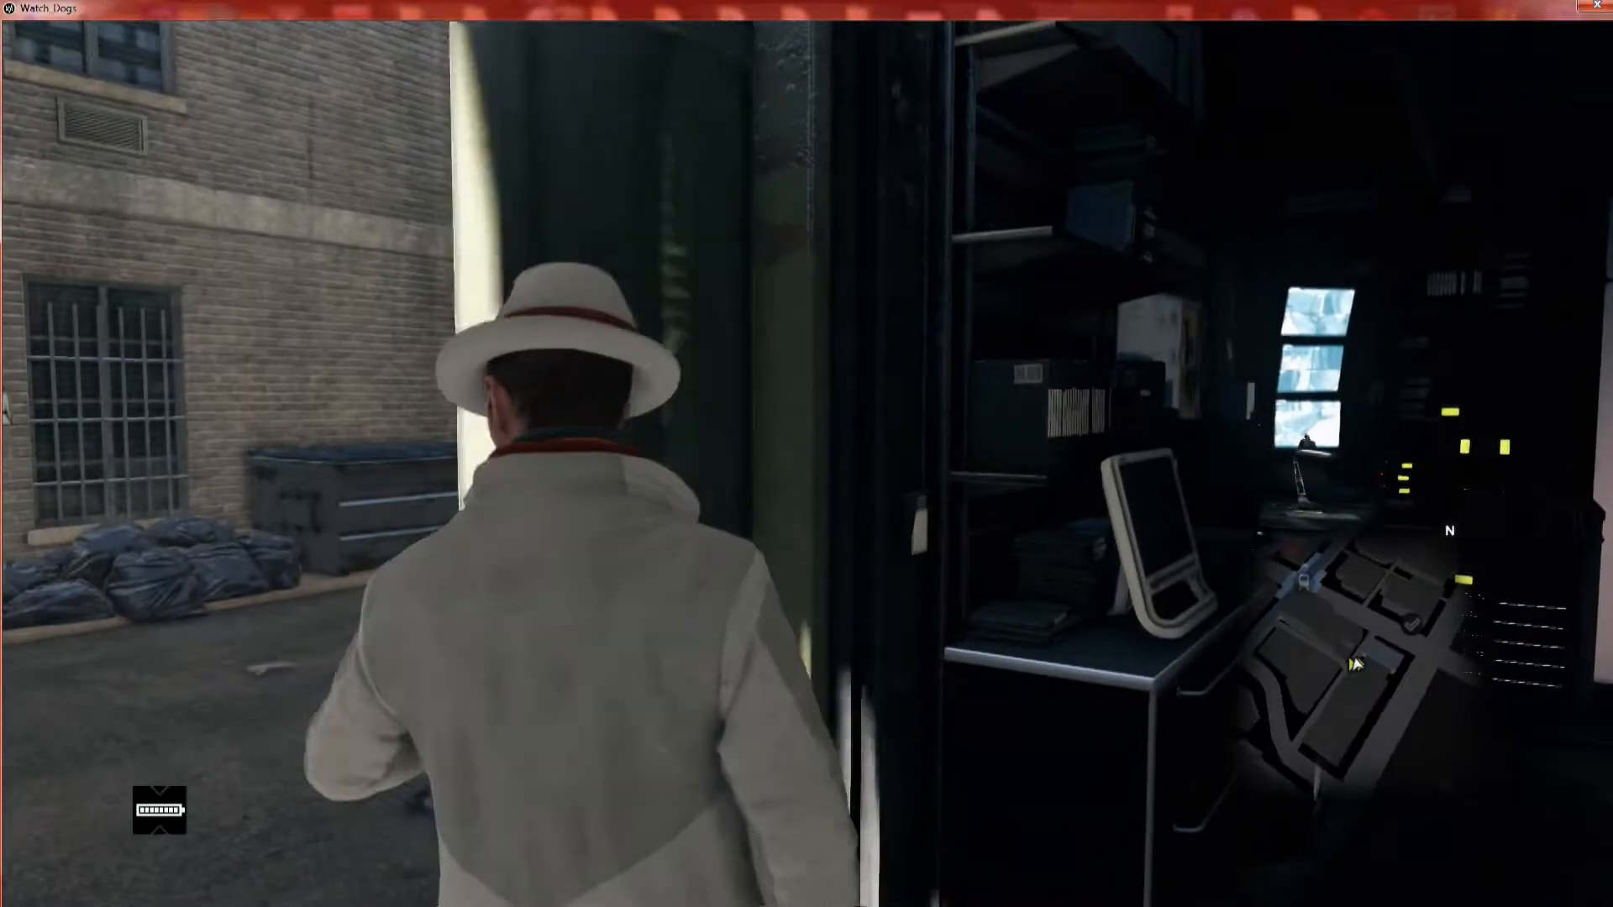
pyautogui.press('w')
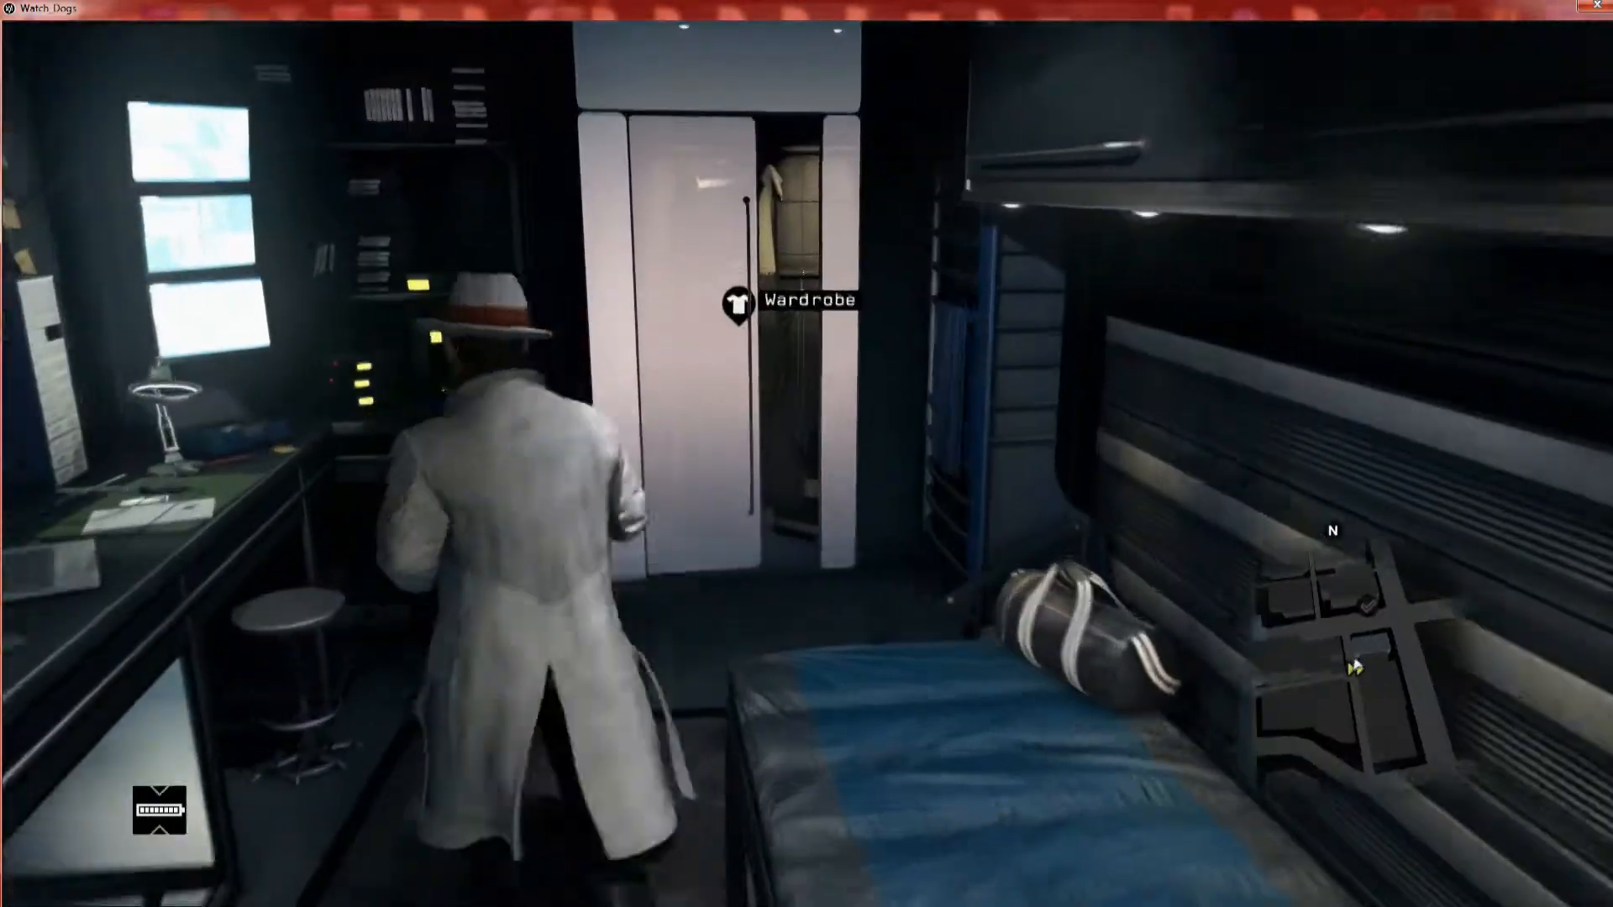
pyautogui.press('w')
pyautogui.press('f')
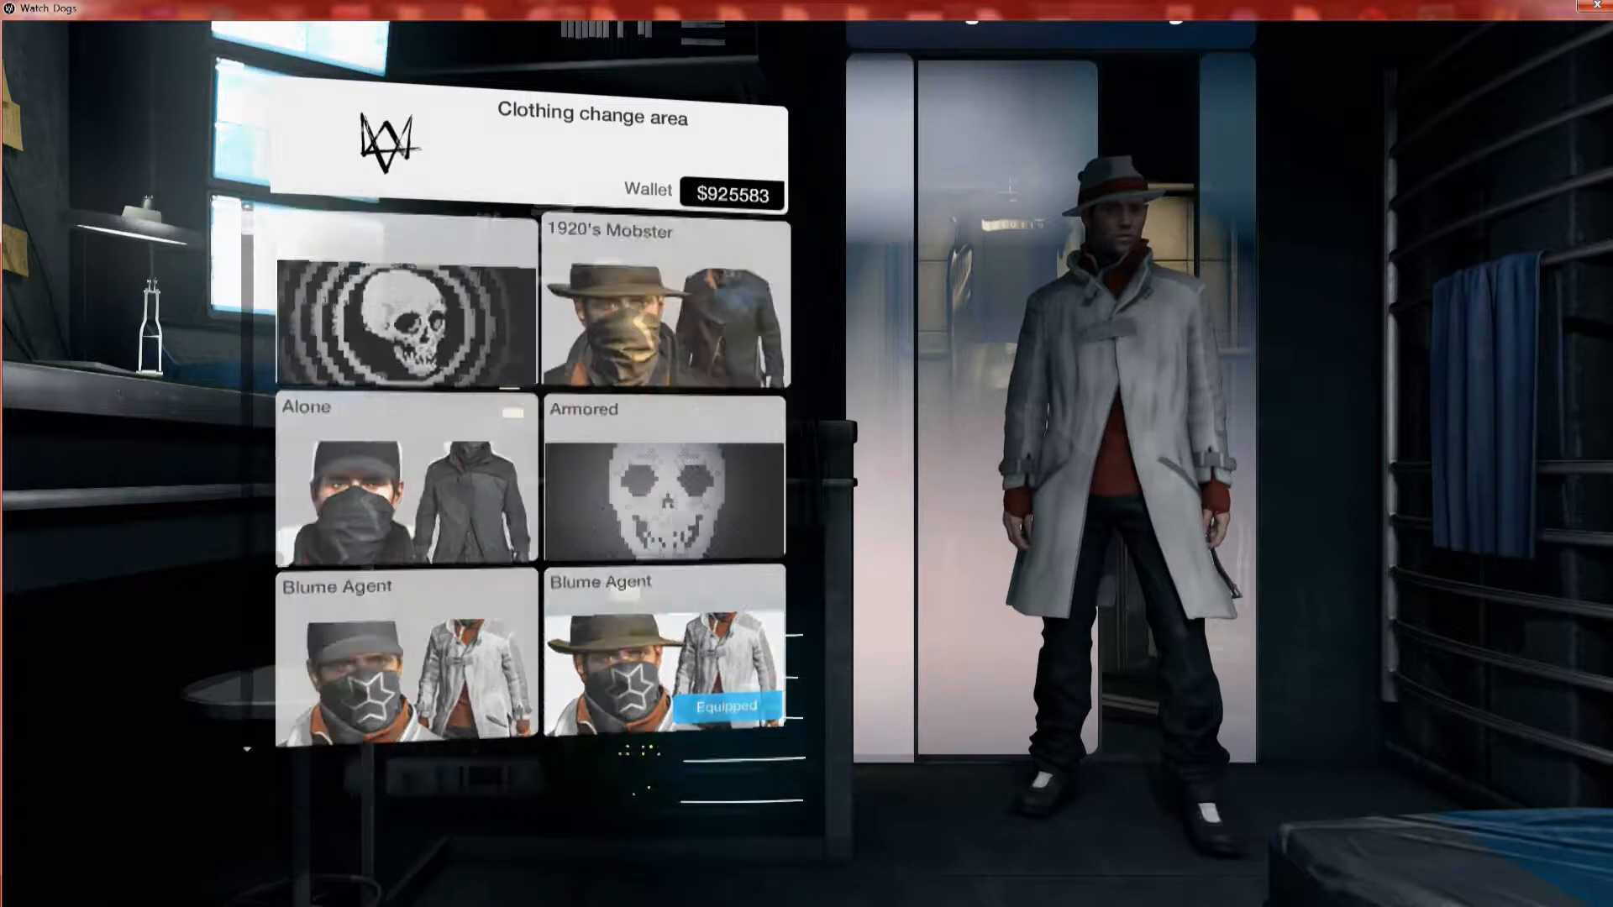
# Equip the 1920's Mobster outfit and look through the other outfits in the wardrobe
pyautogui.press('Return')
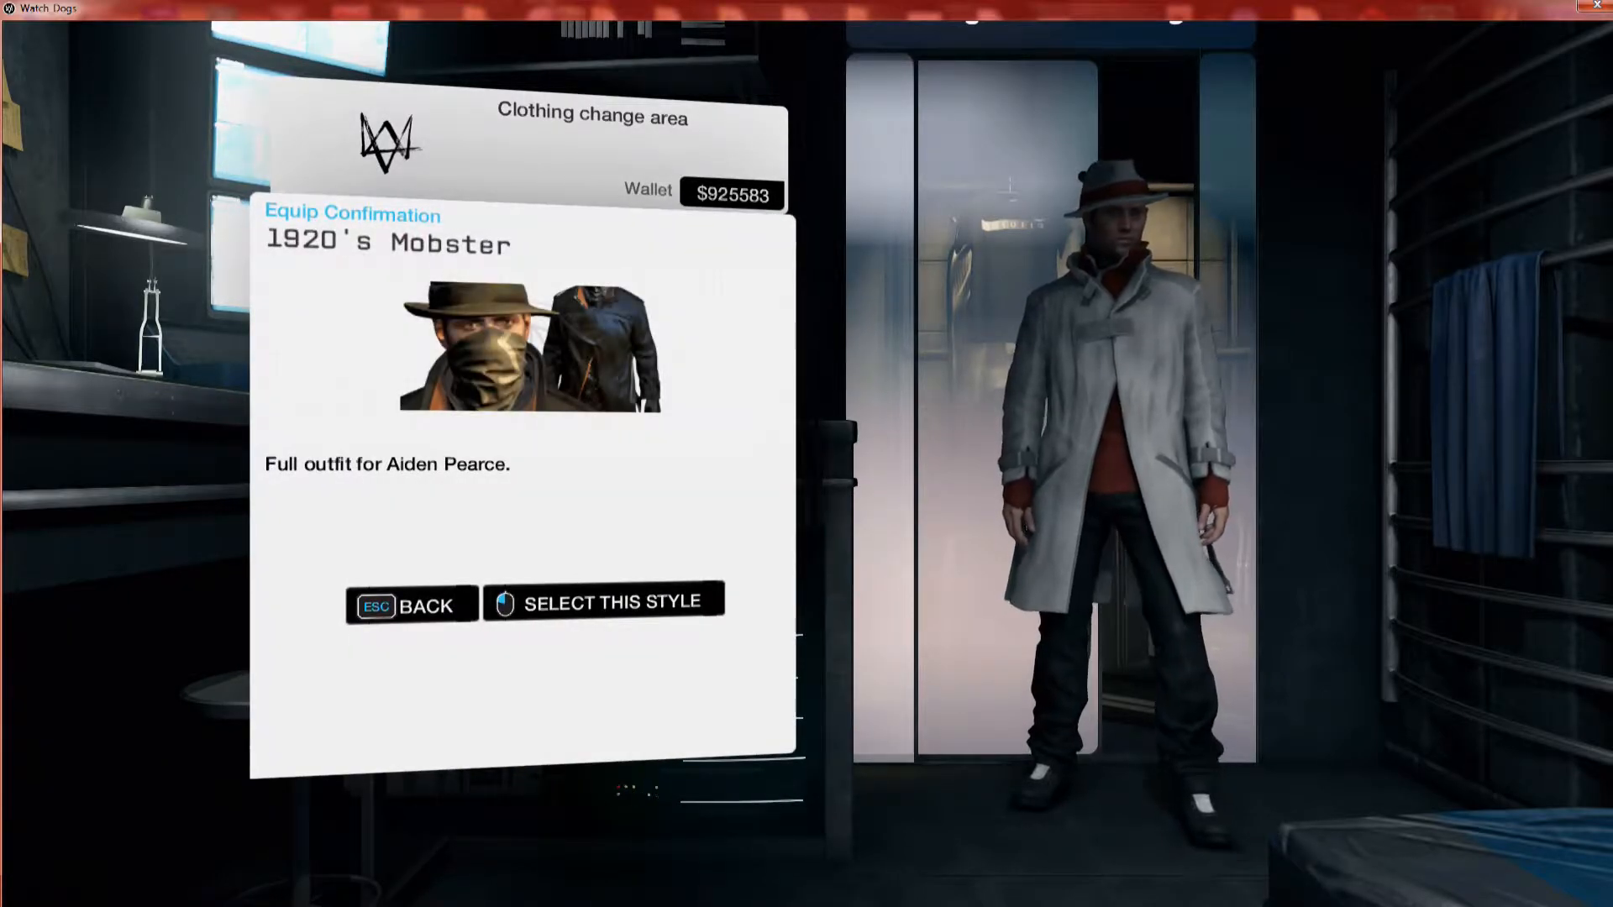
pyautogui.press('Return')
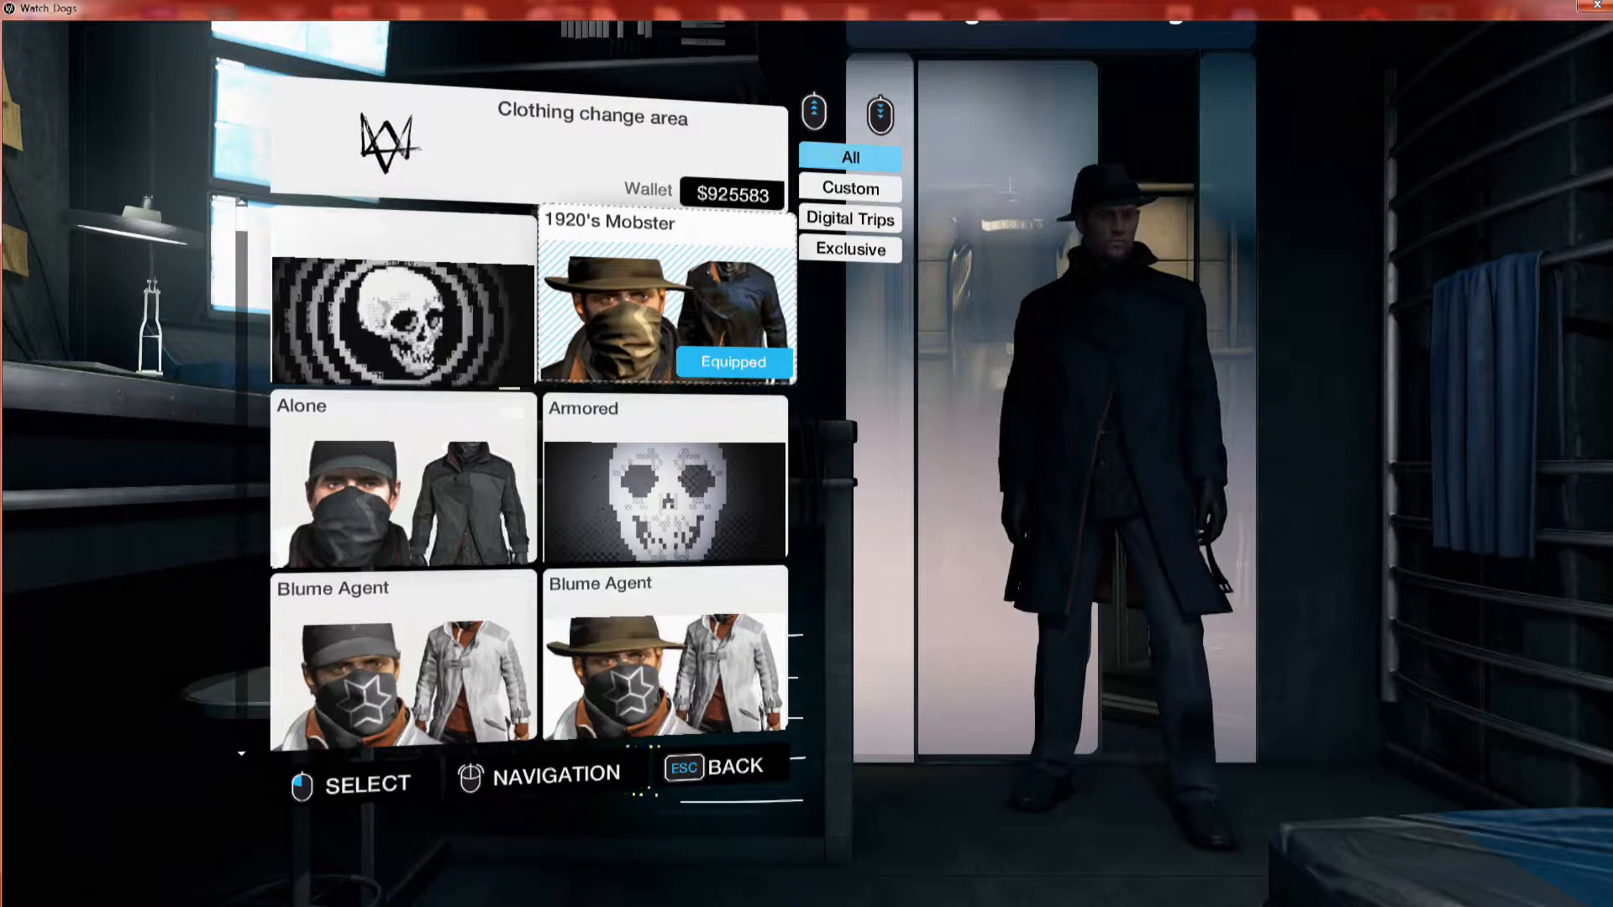
pyautogui.scroll(-1, 530, 488)
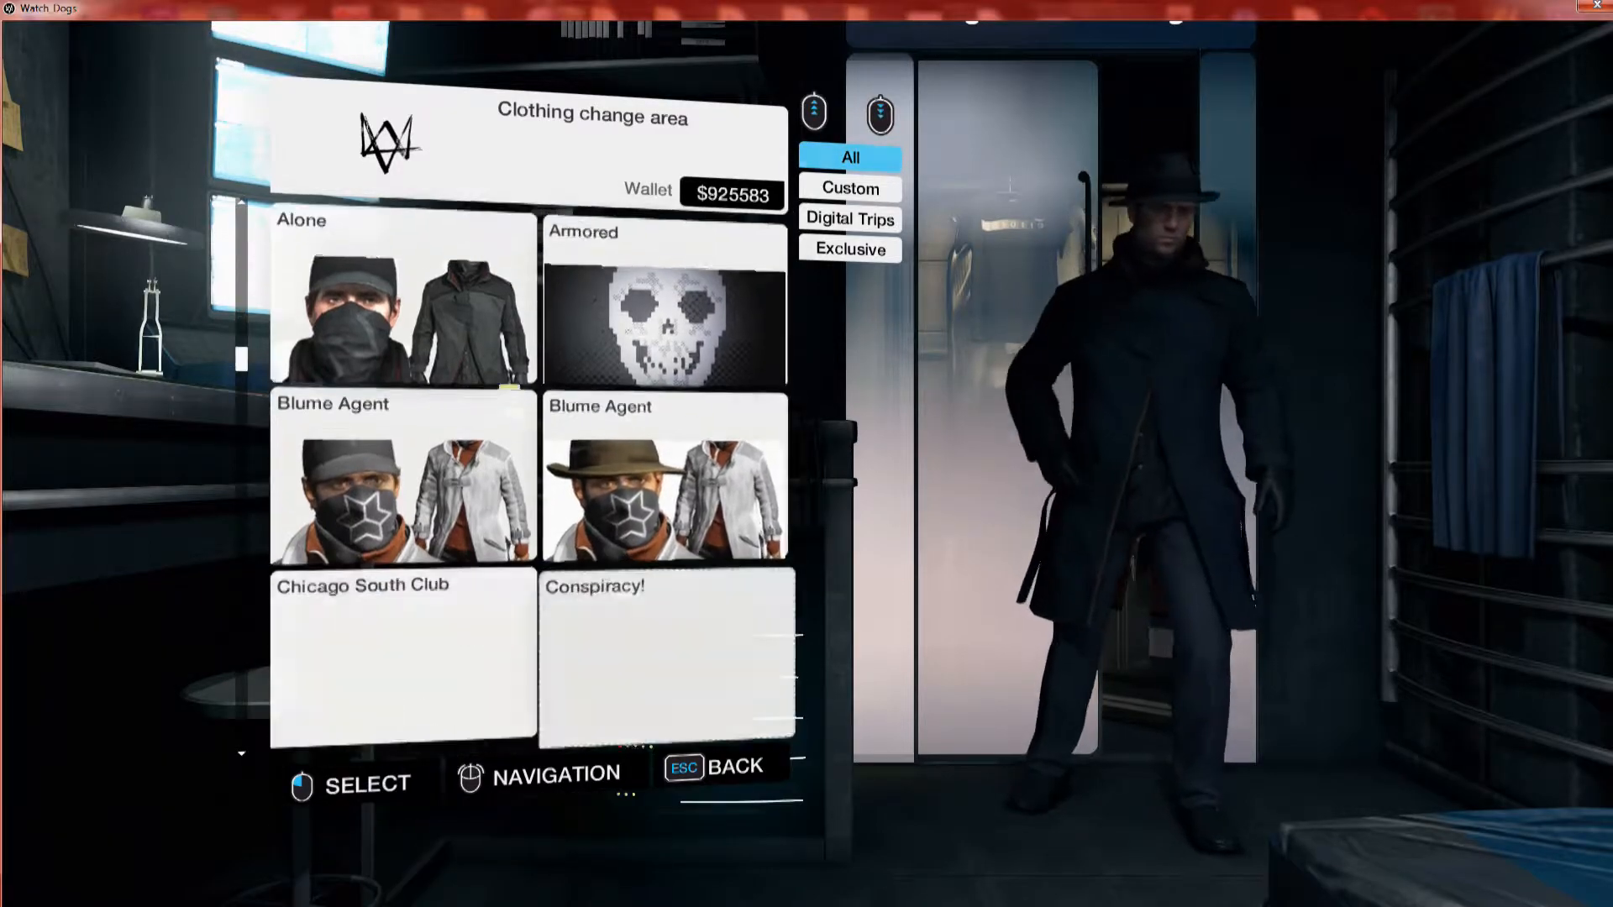
pyautogui.scroll(-2, 529, 487)
pyautogui.scroll(-5, 529, 488)
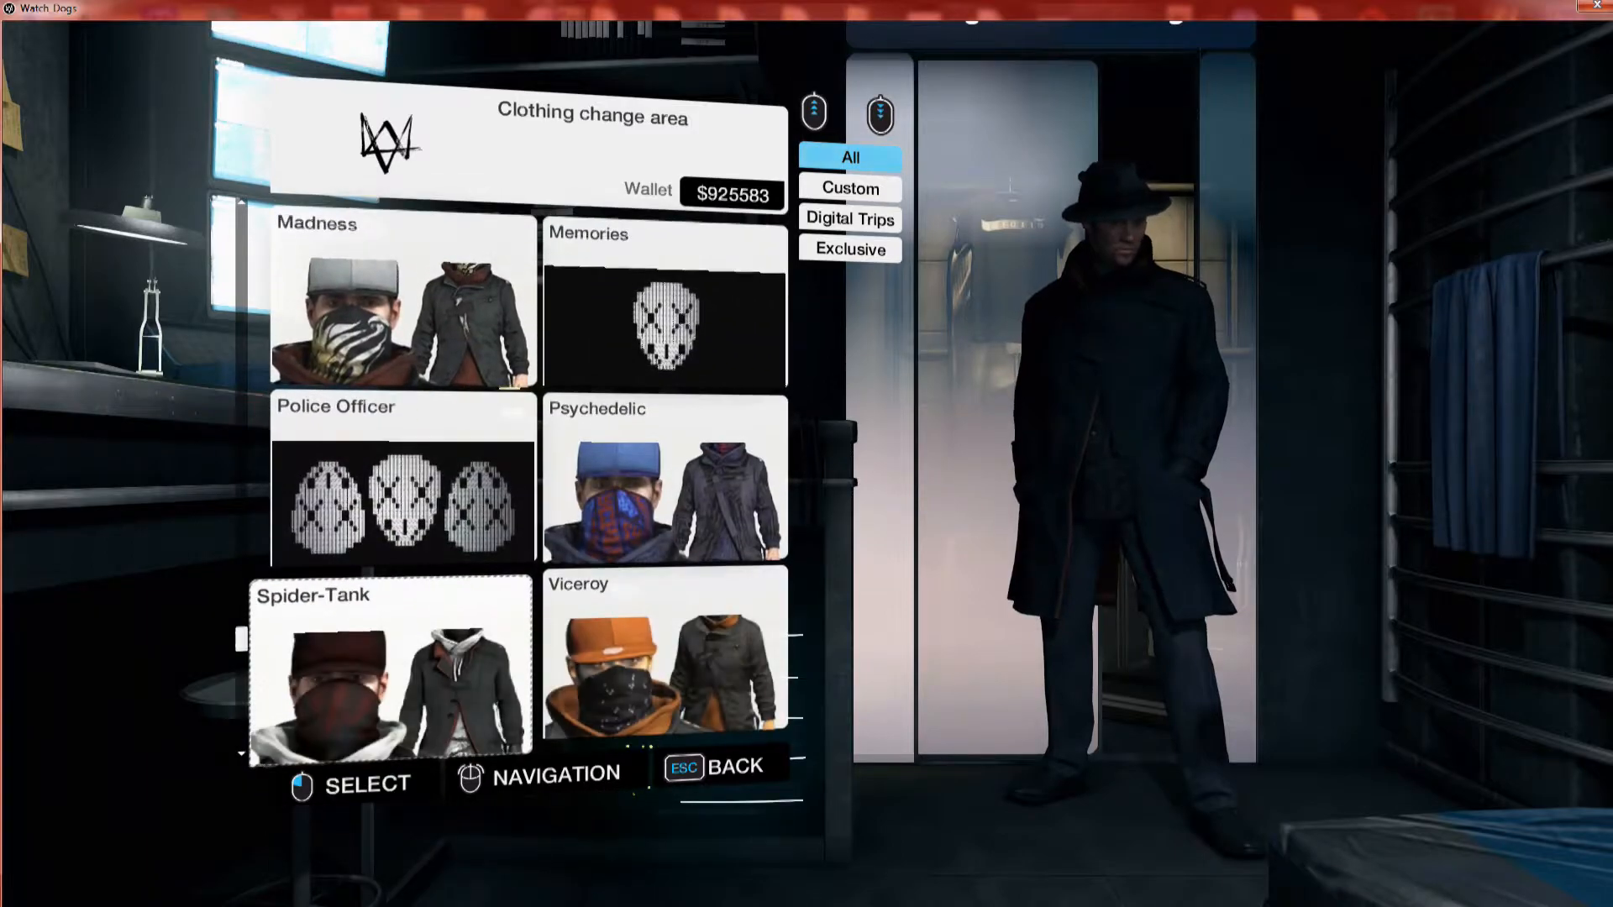
pyautogui.scroll(-4, 529, 487)
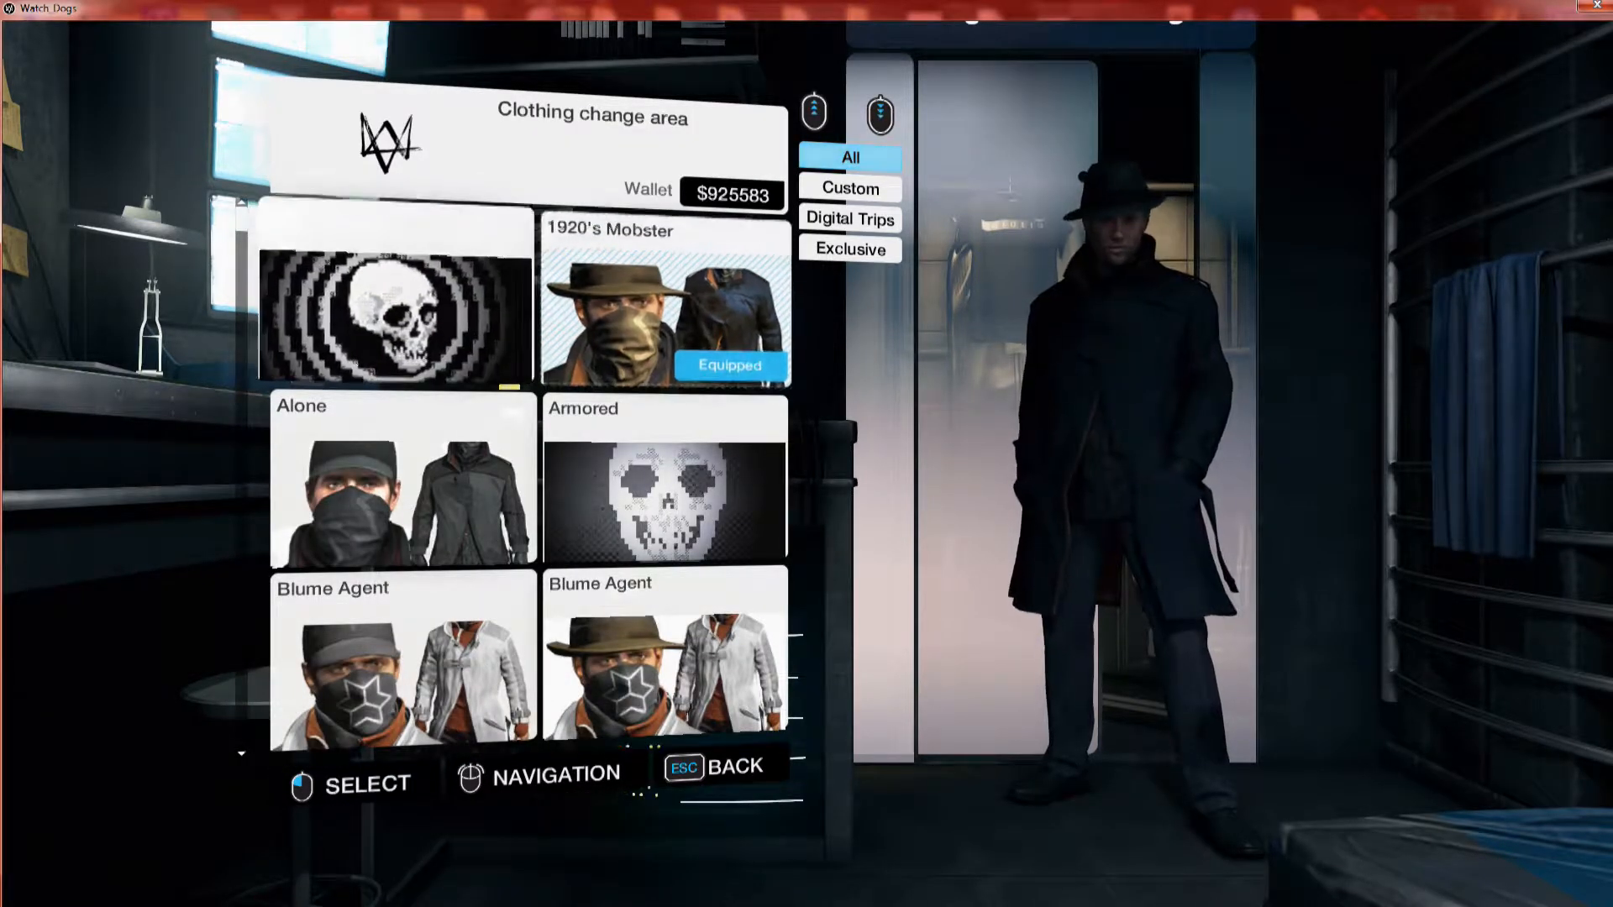
pyautogui.scroll(-3, 529, 488)
pyautogui.scroll(2, 530, 488)
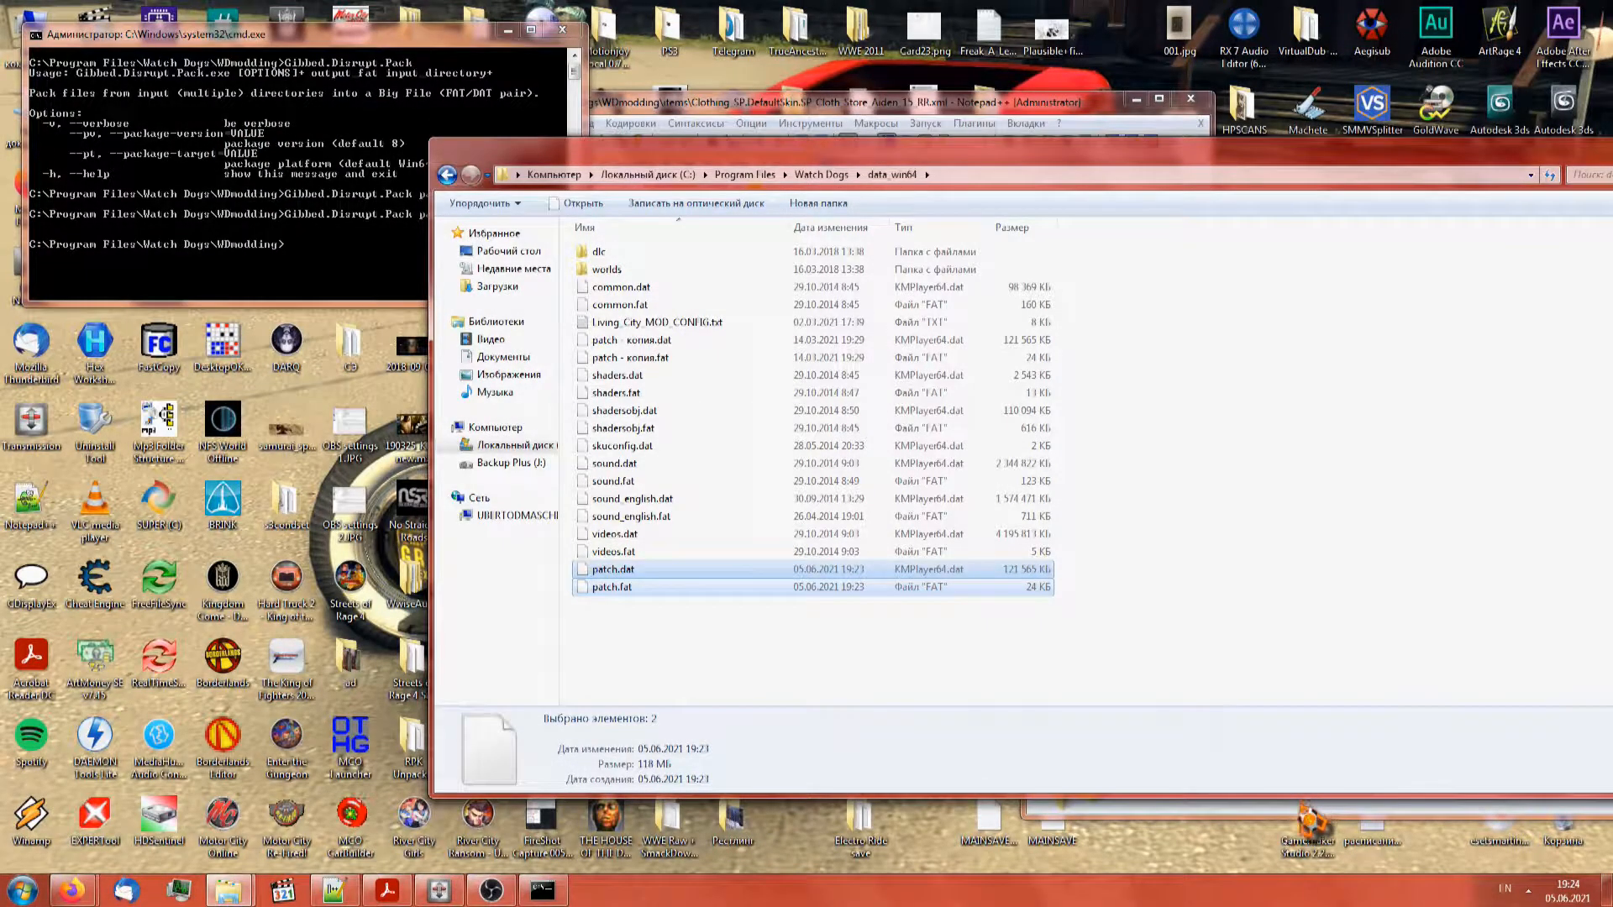
# Switch to the file manager, search the WDmodding items folder for RR and open Clothing_ULC.Blume_RR.xml in Notepad++
pyautogui.click(844, 697)
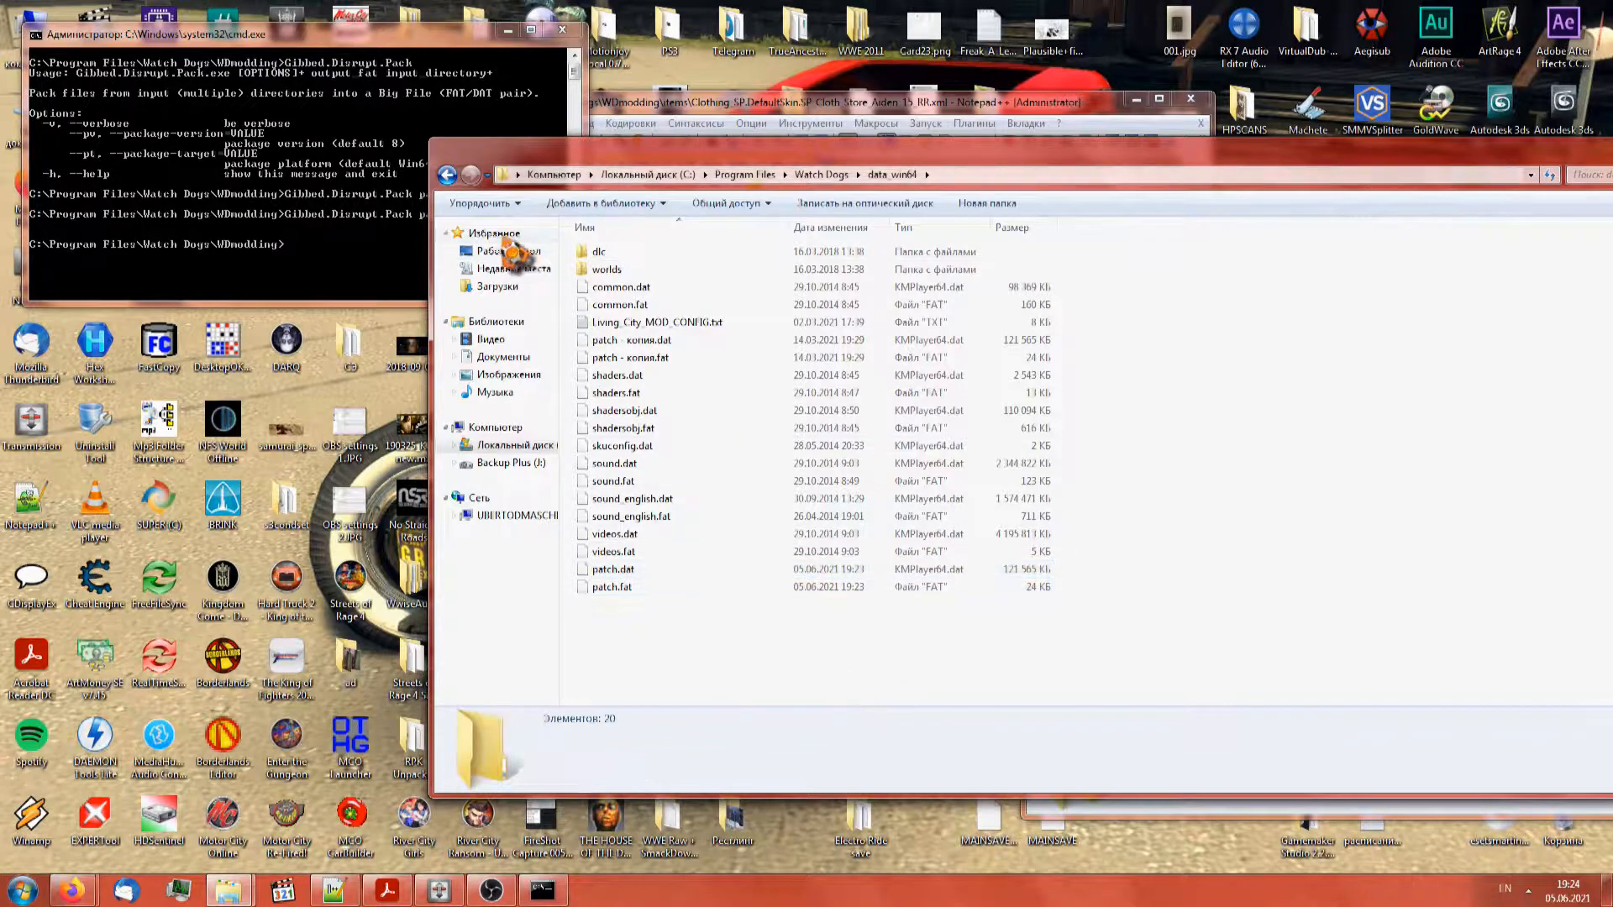
pyautogui.click(447, 174)
pyautogui.click(446, 175)
pyautogui.click(470, 175)
pyautogui.doubleClick(593, 325)
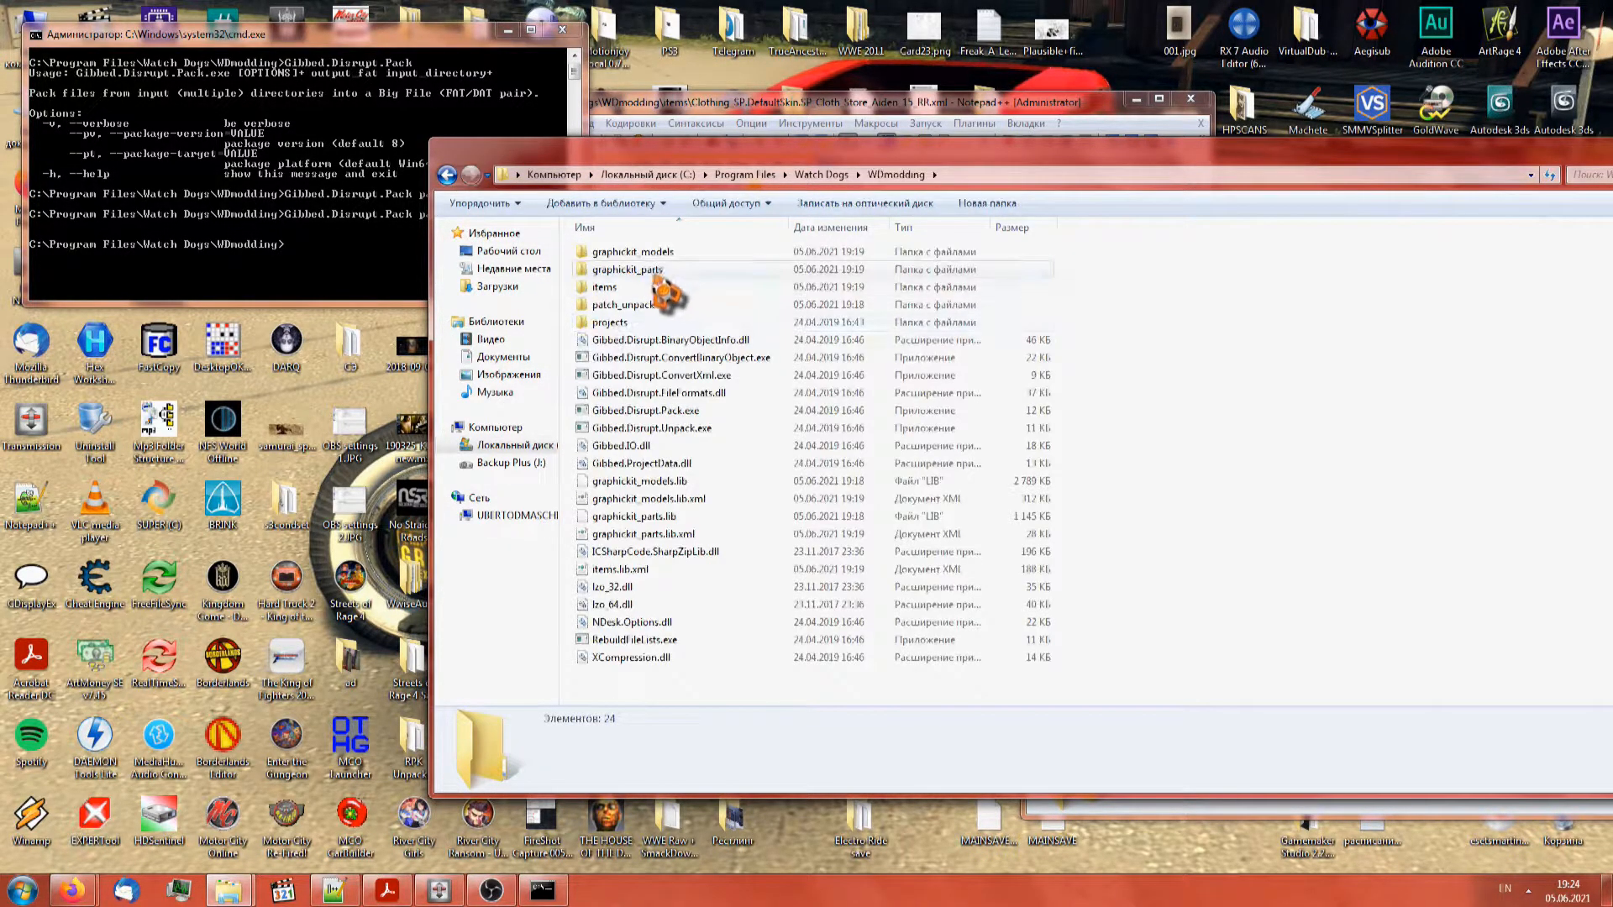
pyautogui.doubleClick(643, 290)
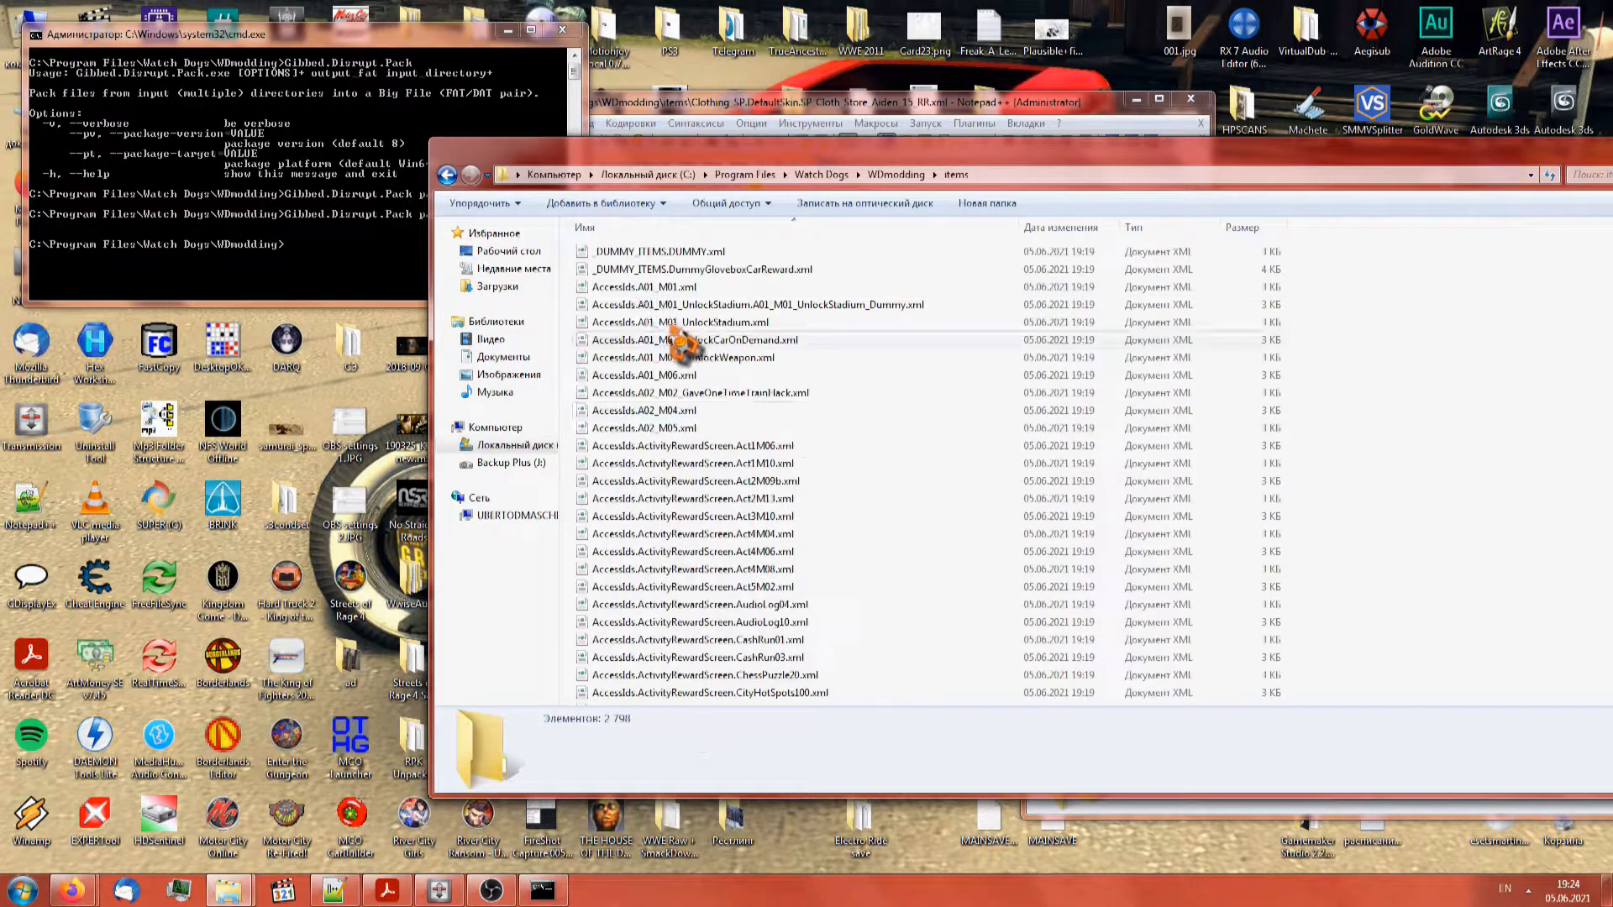
pyautogui.click(1583, 175)
pyautogui.click(1494, 214)
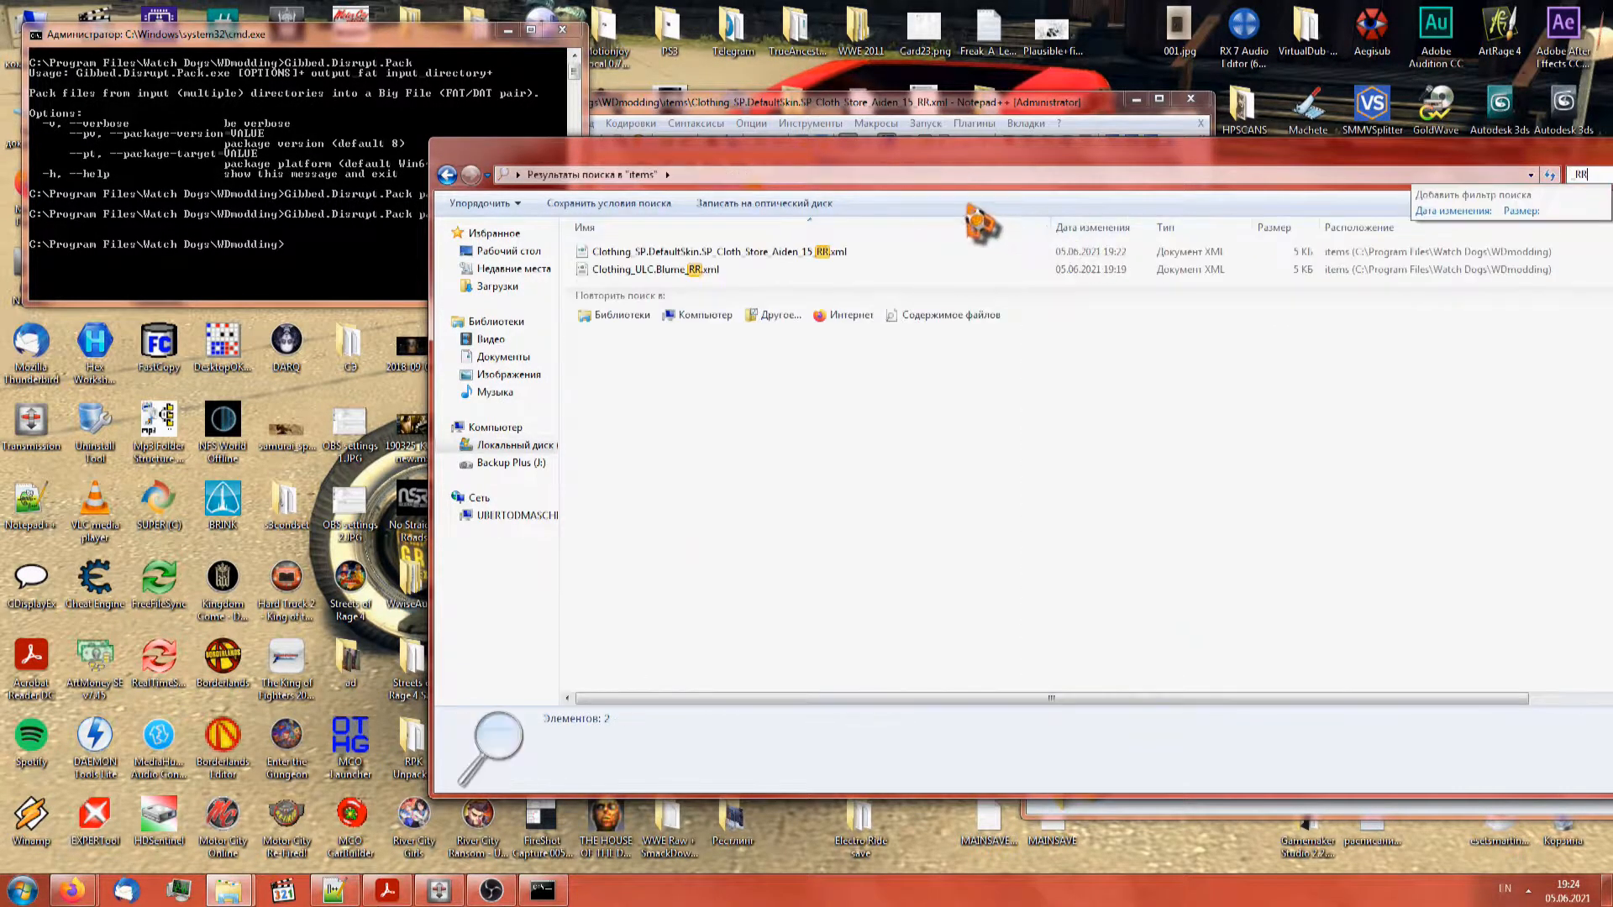
pyautogui.click(778, 277)
pyautogui.moveTo(605, 152); pyautogui.dragTo(1103, 277)
pyautogui.doubleClick(1109, 419)
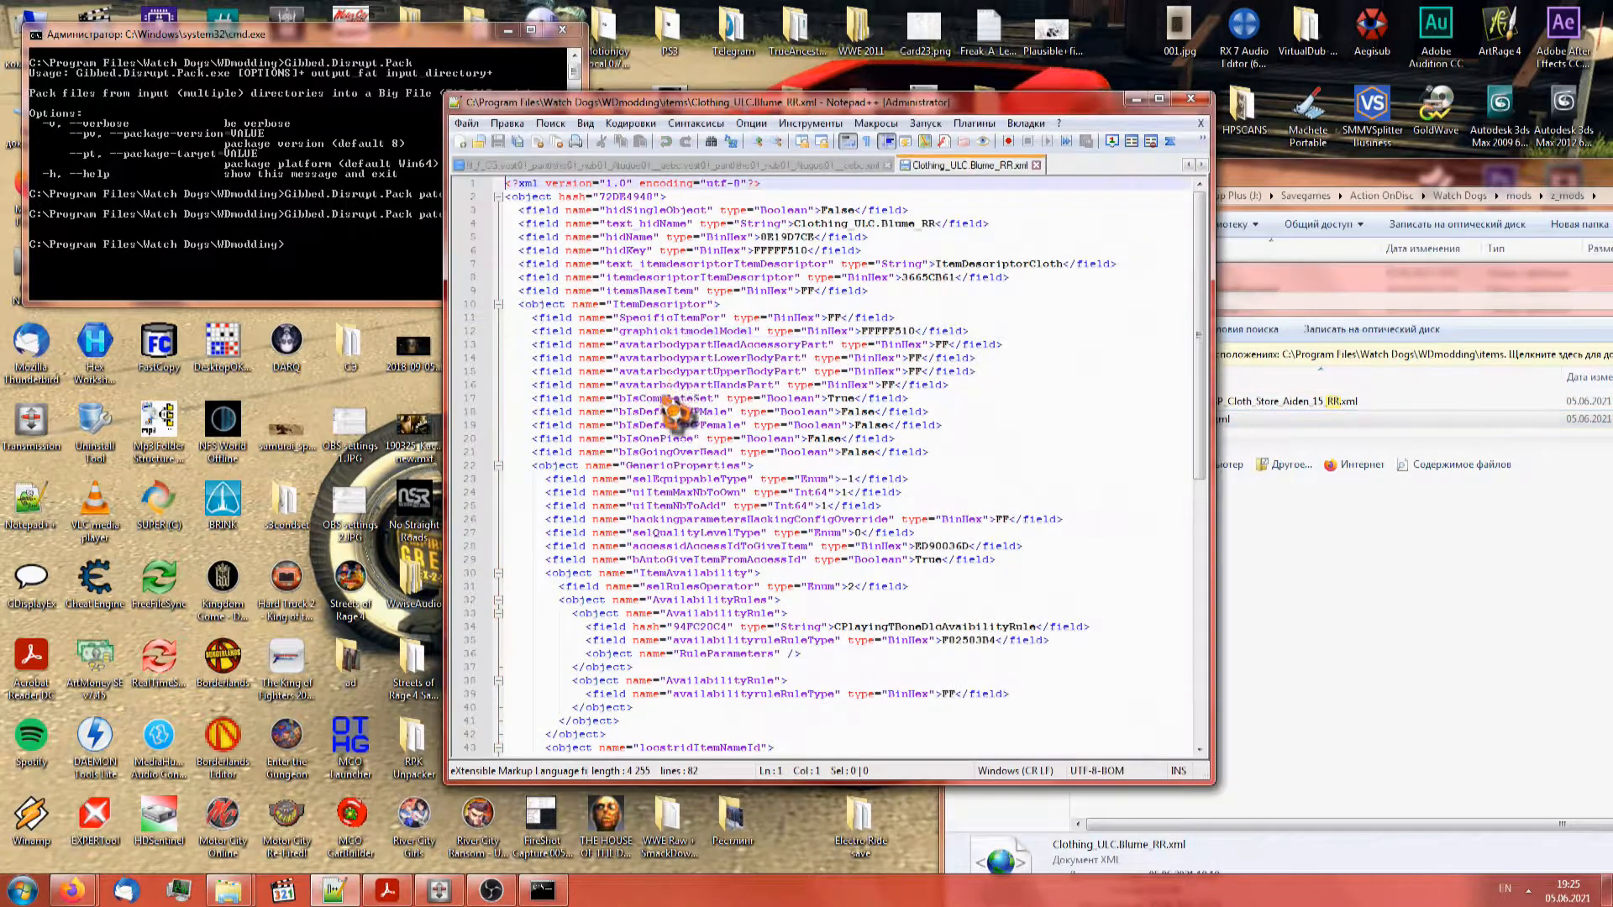
# Copy graphickitmodelModel value 4B353139 from Clothing_SP.DefaultSkin.SP_Cloth_Store_Aiden_15_RR.xml into the same field of Clothing_ULC.Blume_RR.xml and save
pyautogui.click(1184, 165)
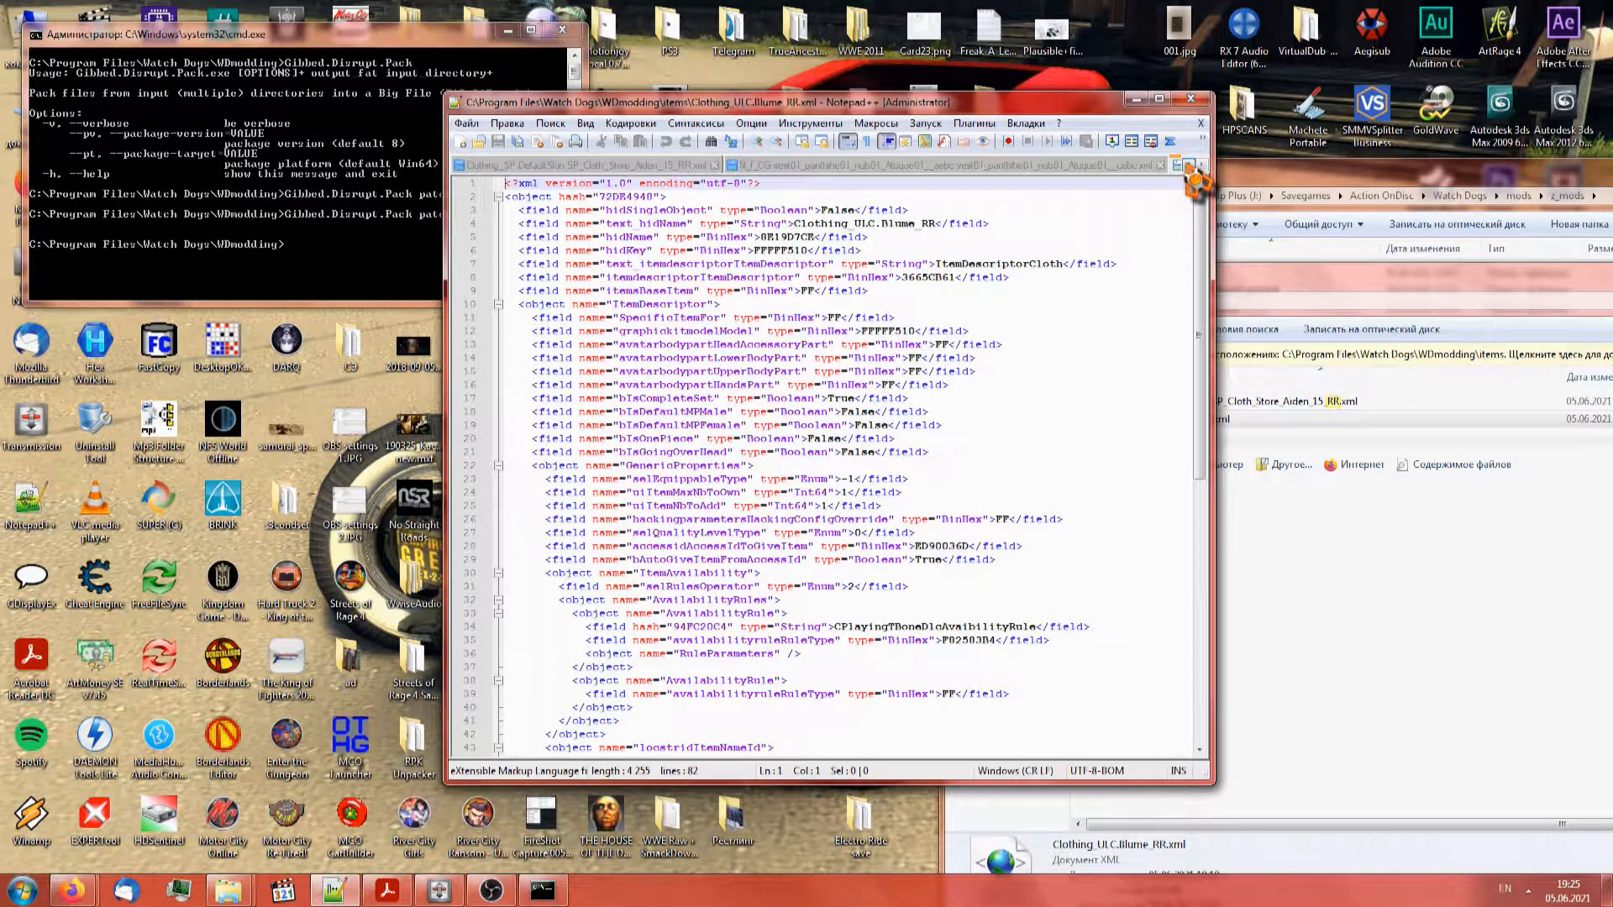
pyautogui.click(648, 166)
pyautogui.doubleClick(883, 330)
pyautogui.hotkey('ctrl', 'c')
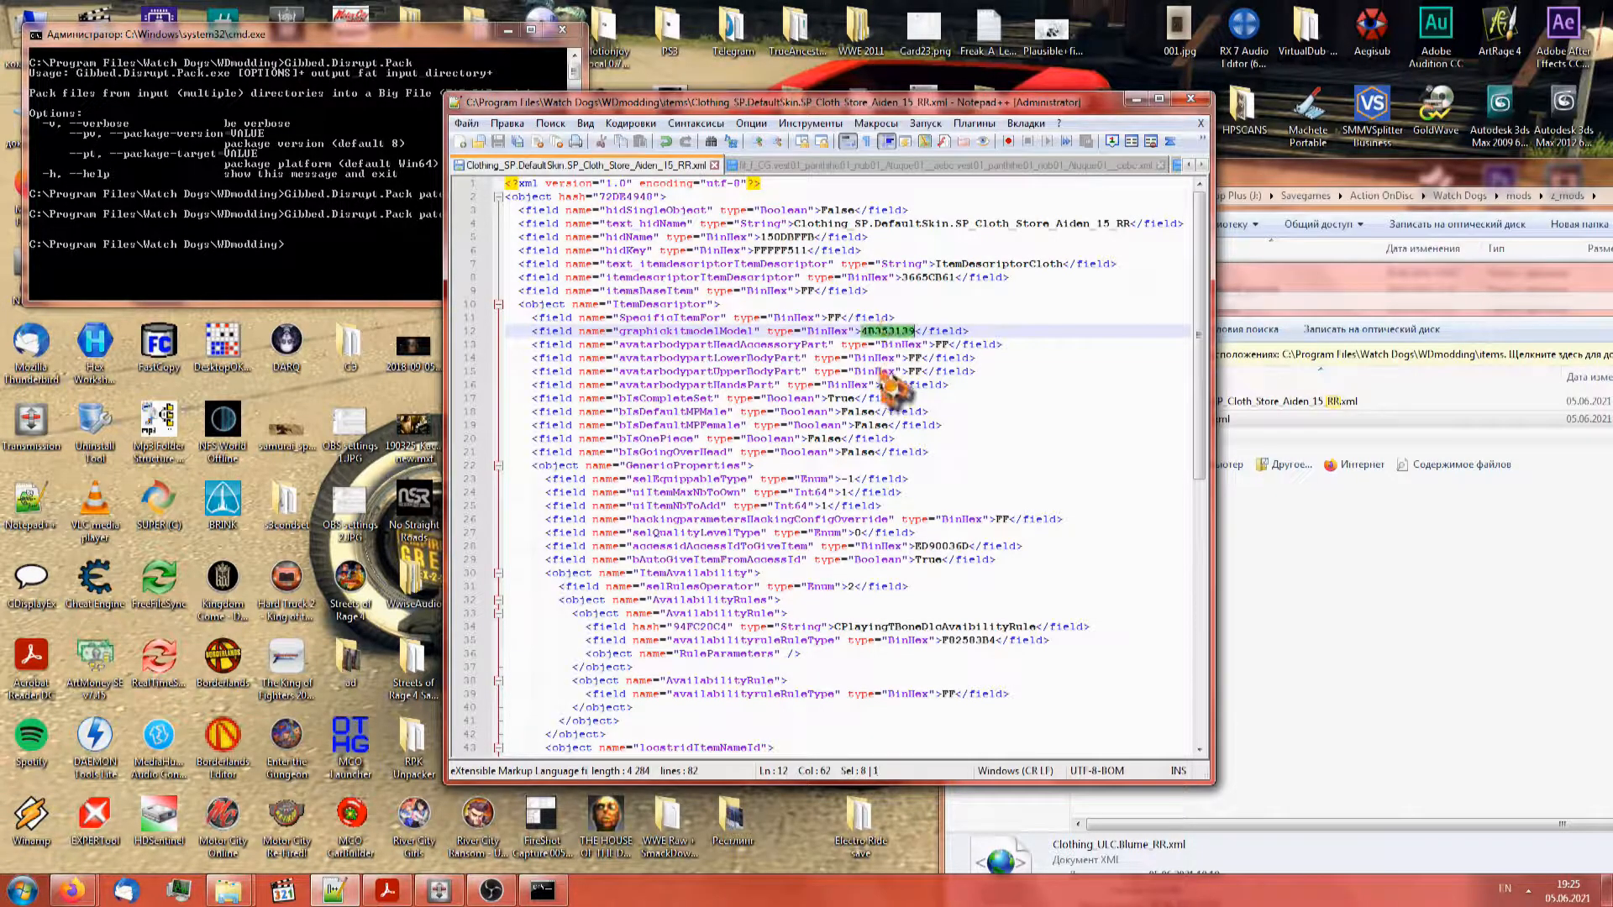
pyautogui.hotkey('ctrl', 'Tab')
pyautogui.hotkey('ctrl', 'Tab')
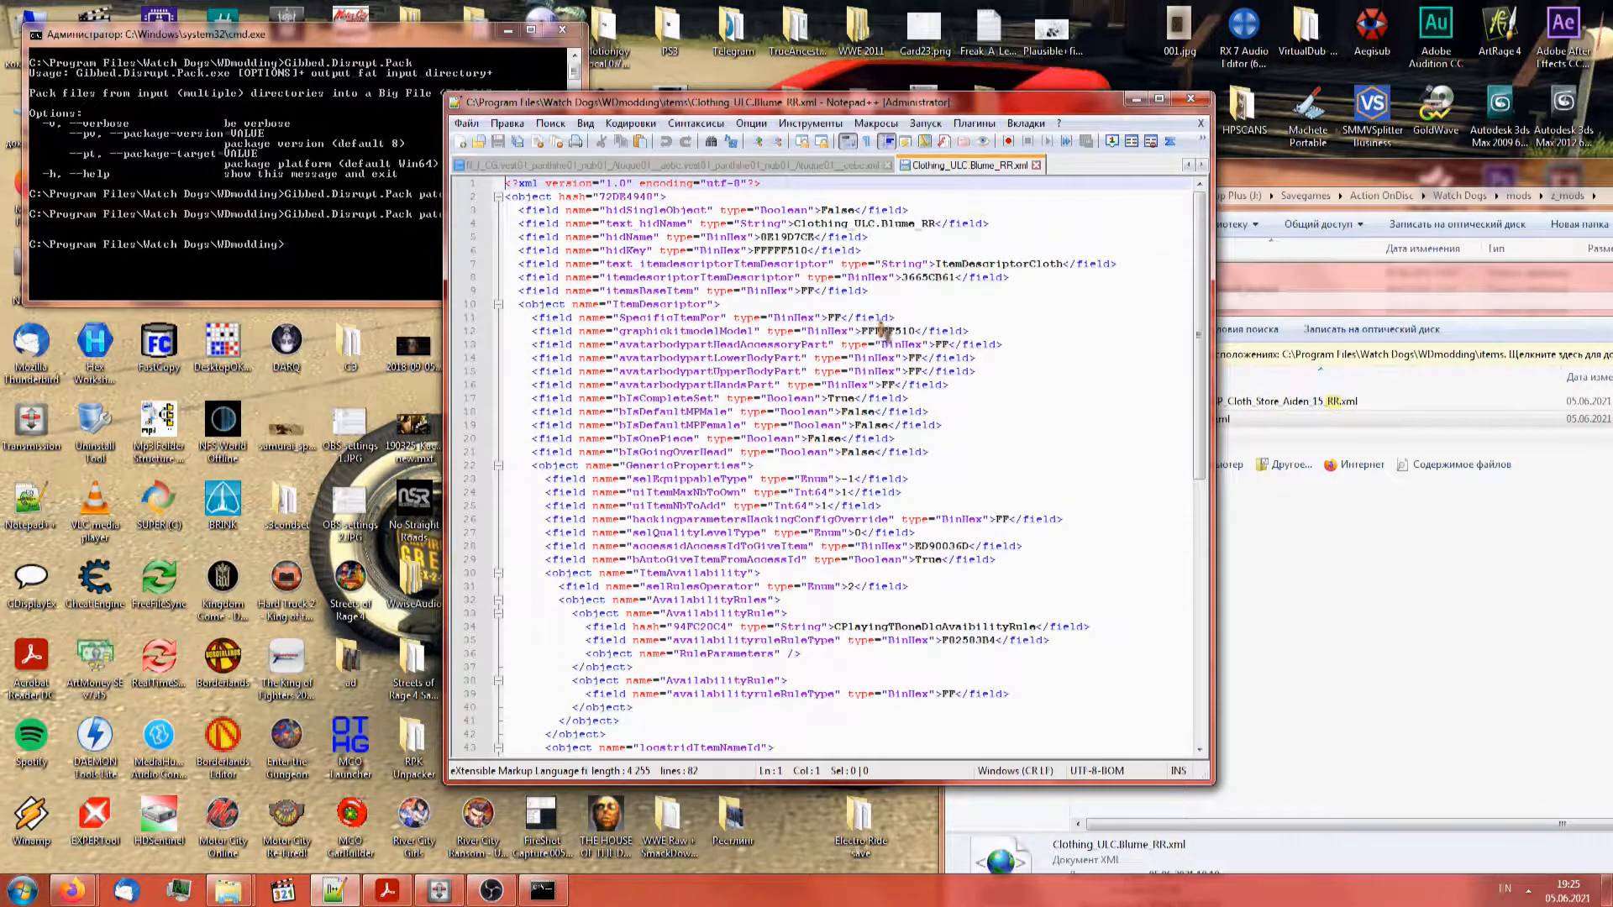
pyautogui.doubleClick(882, 330)
pyautogui.hotkey('ctrl', 'v')
pyautogui.hotkey('ctrl', 's')
pyautogui.hotkey('ctrl', 'Tab')
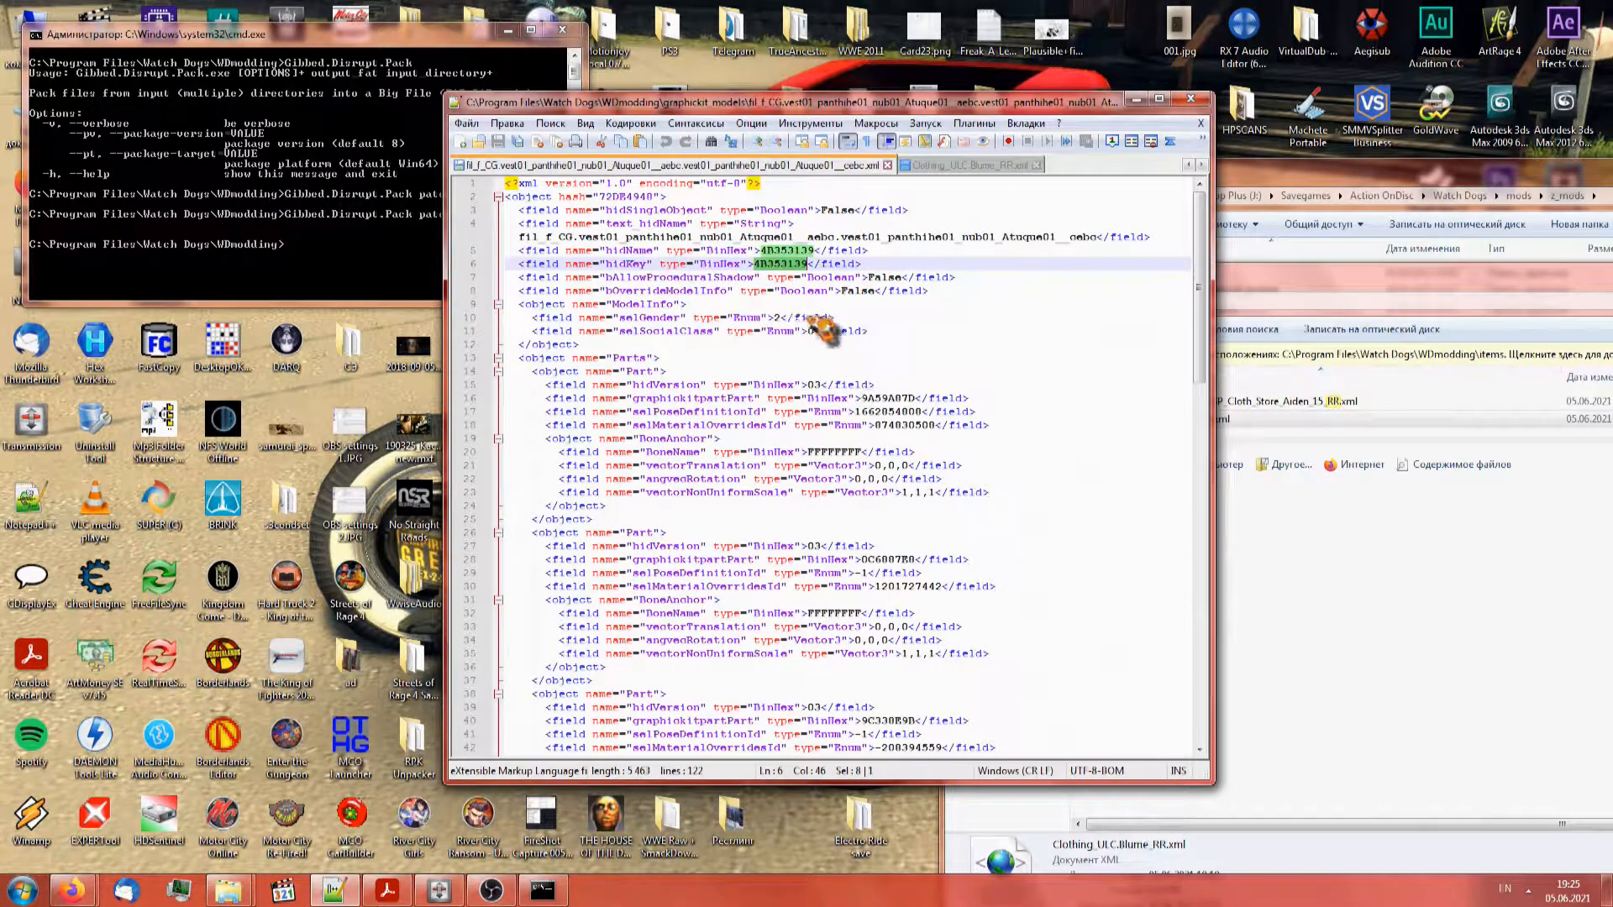
pyautogui.click(958, 166)
# Return to the WDmodding folder, convert items.lib.xml with Gibbed.Disrupt.ConvertBinaryObject.exe and pick up the resulting items.lib
pyautogui.click(1498, 594)
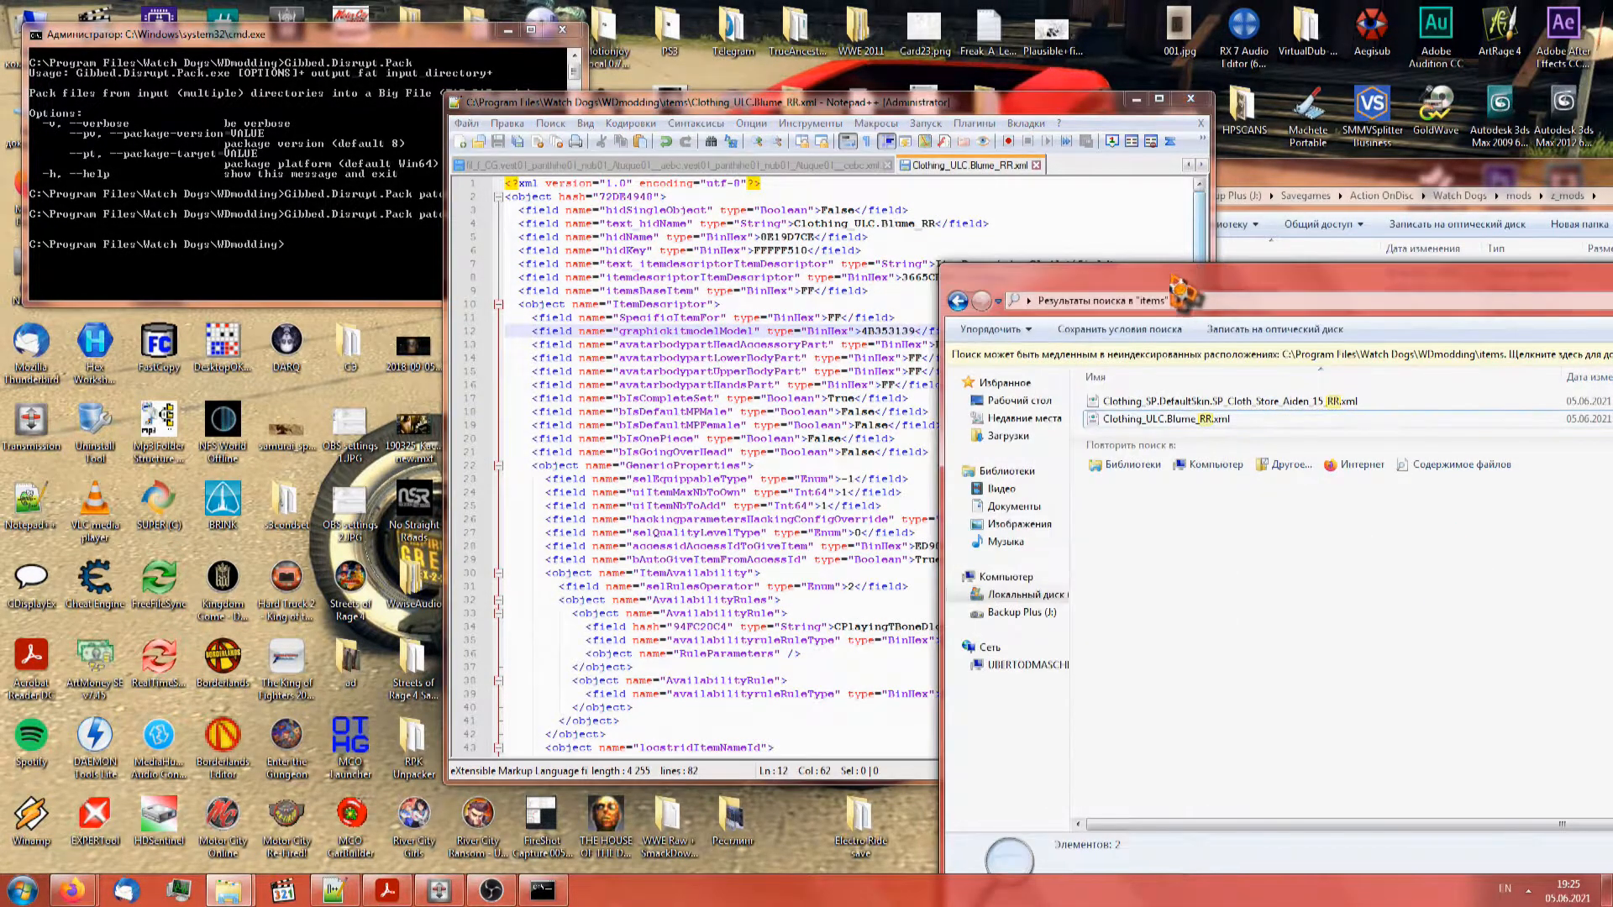
pyautogui.moveTo(1176, 281); pyautogui.dragTo(565, 145)
pyautogui.click(347, 167)
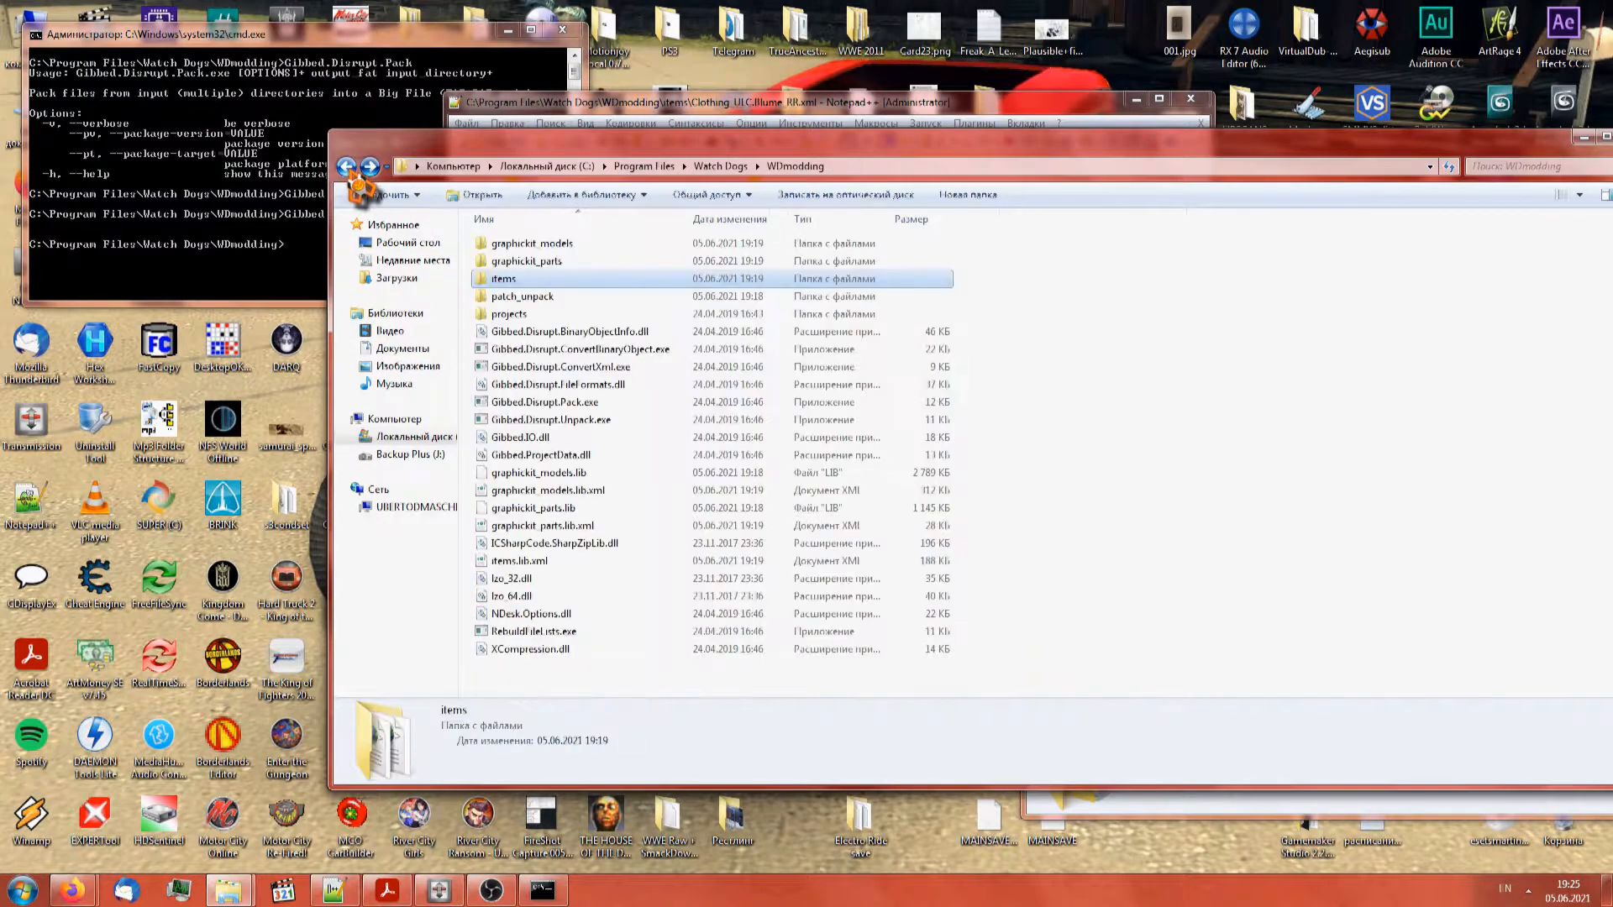
pyautogui.click(346, 167)
pyautogui.click(369, 166)
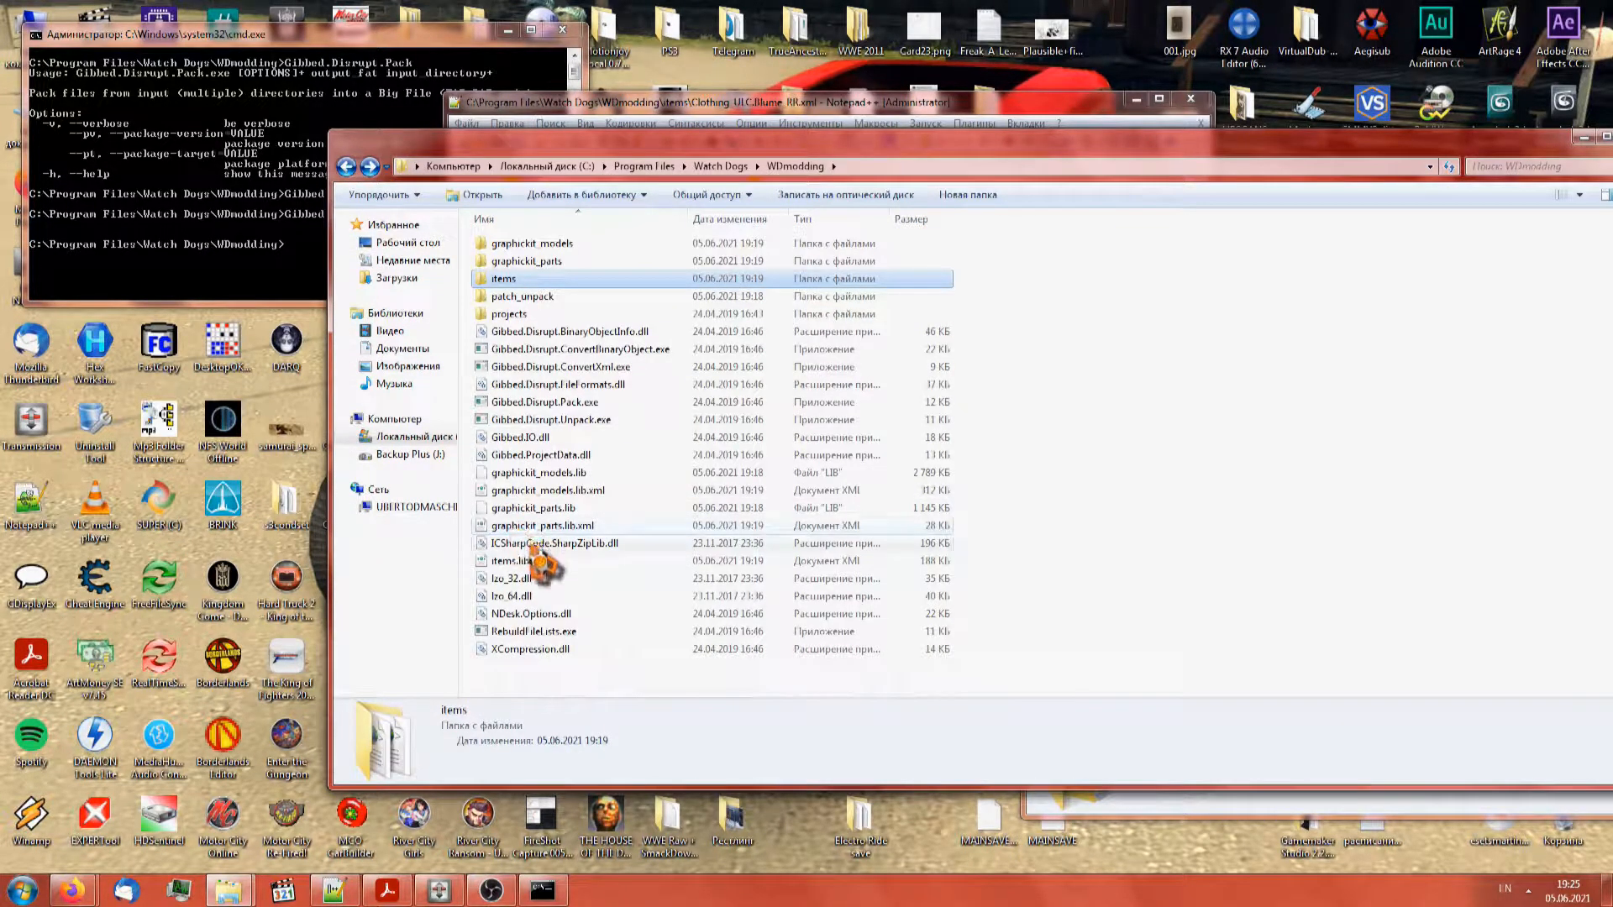
pyautogui.moveTo(537, 561); pyautogui.dragTo(618, 349)
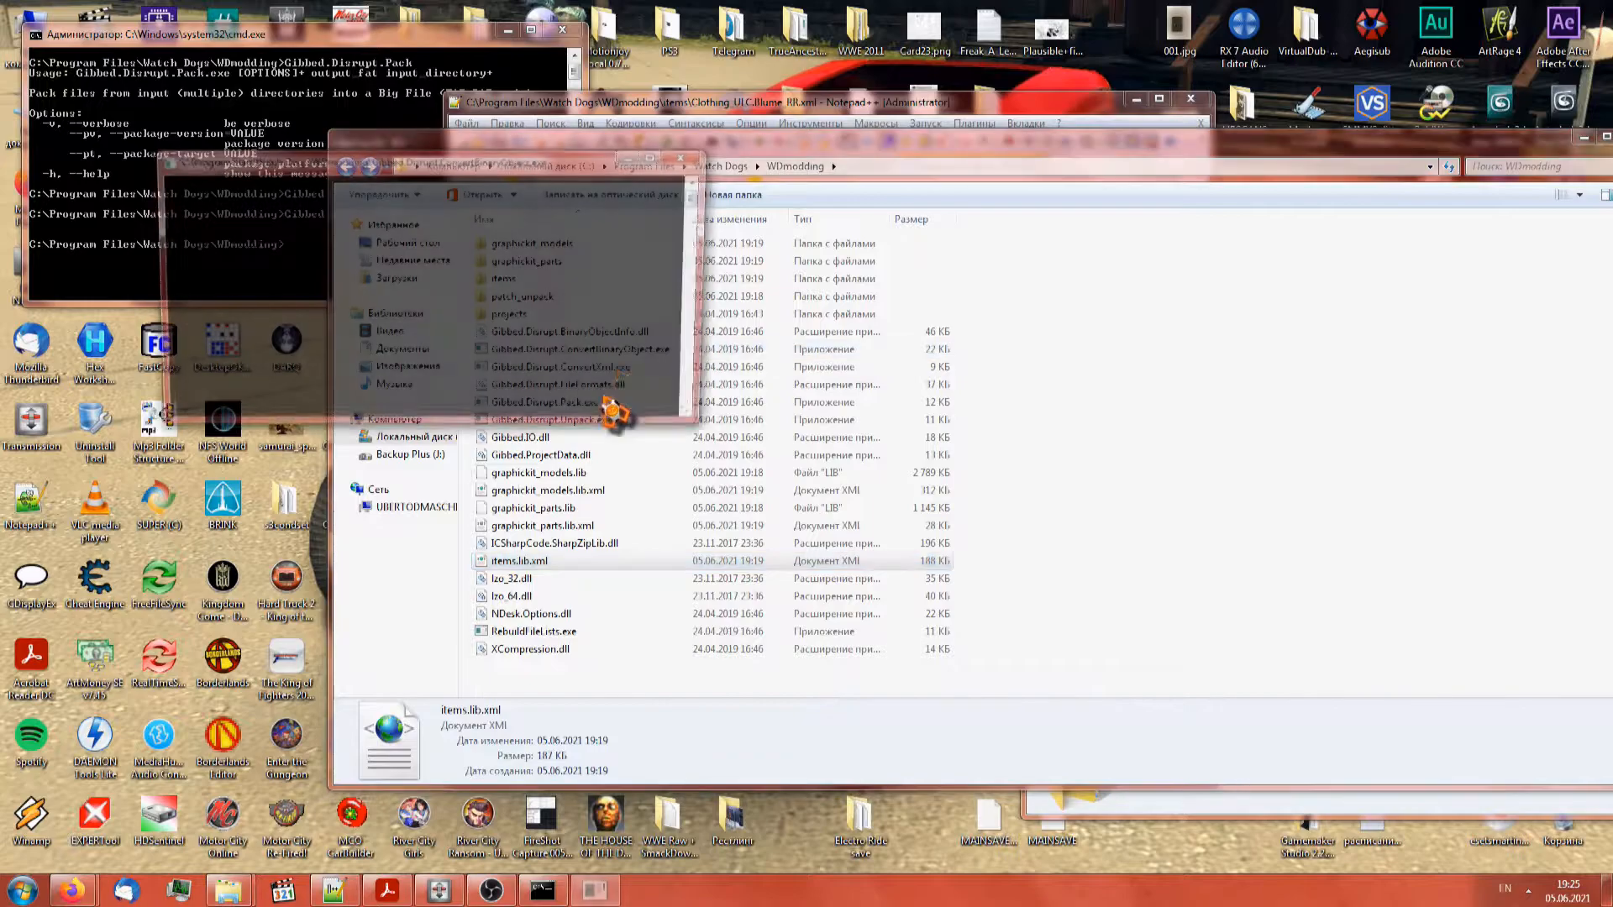
pyautogui.click(560, 565)
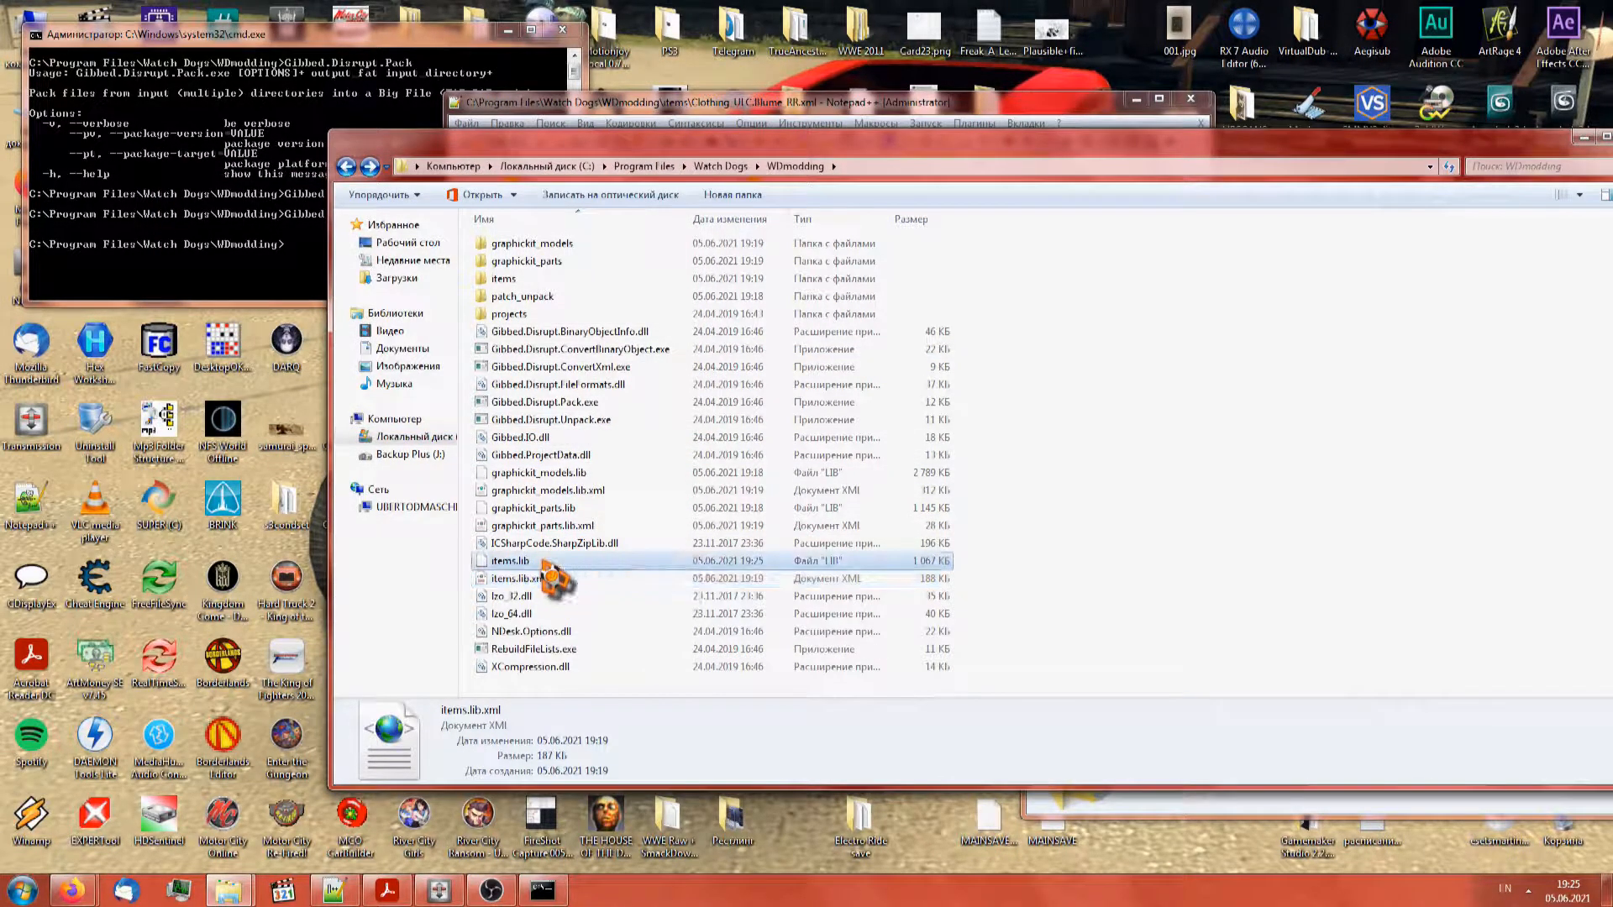
# Move items.lib into patch_unpack\generated\databases\generic, replacing the existing file
pyautogui.doubleClick(557, 295)
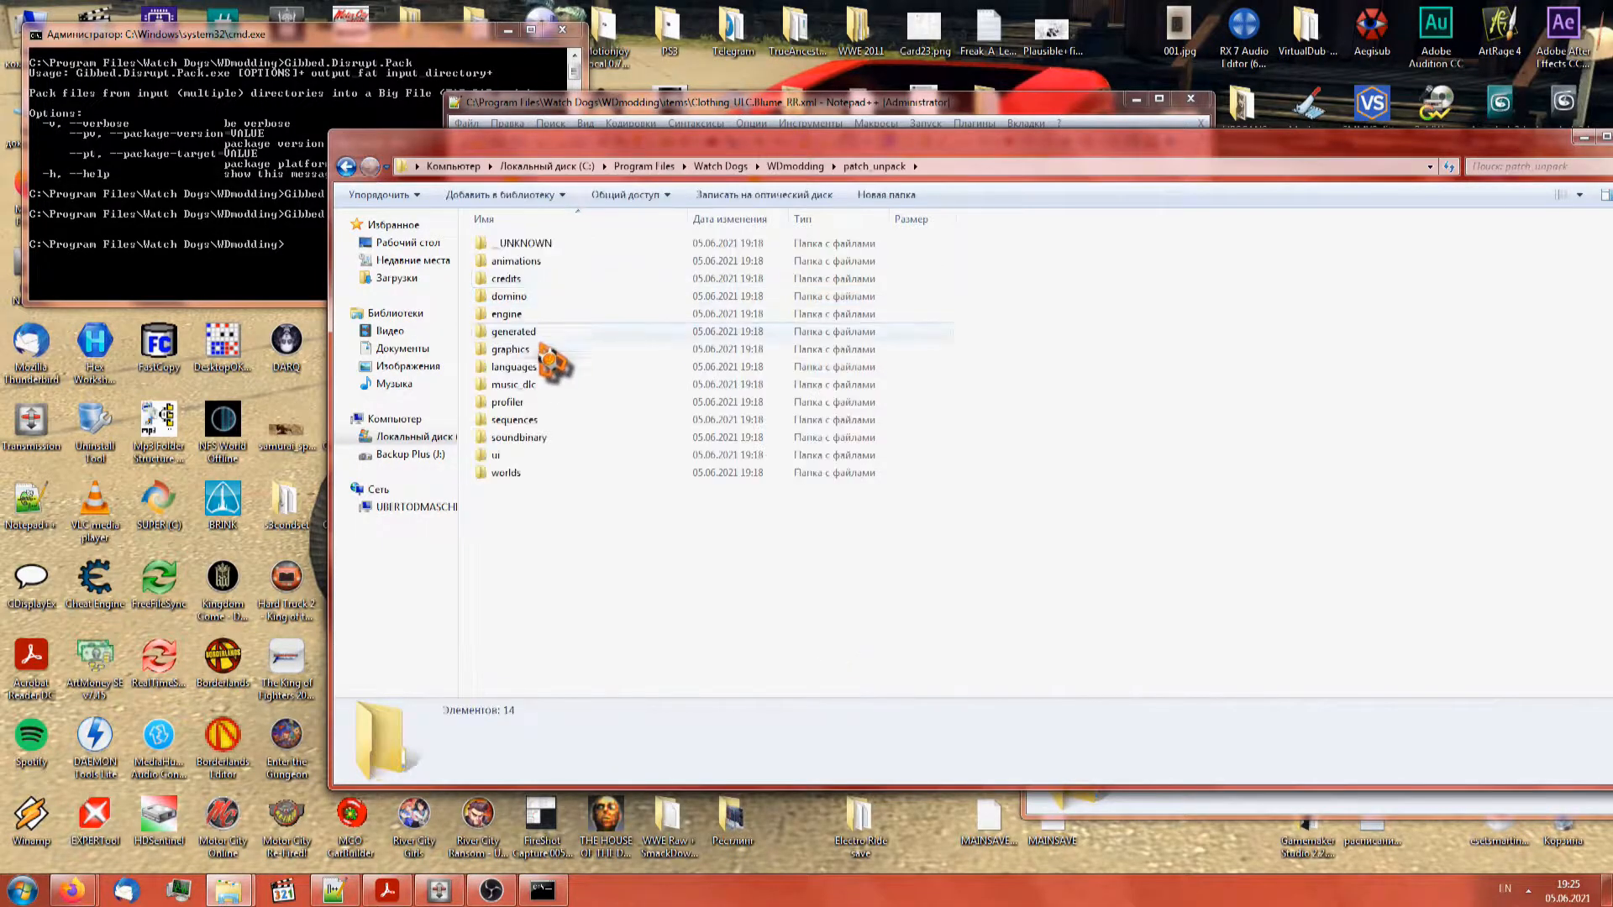
pyautogui.doubleClick(539, 333)
pyautogui.doubleClick(541, 245)
pyautogui.doubleClick(530, 245)
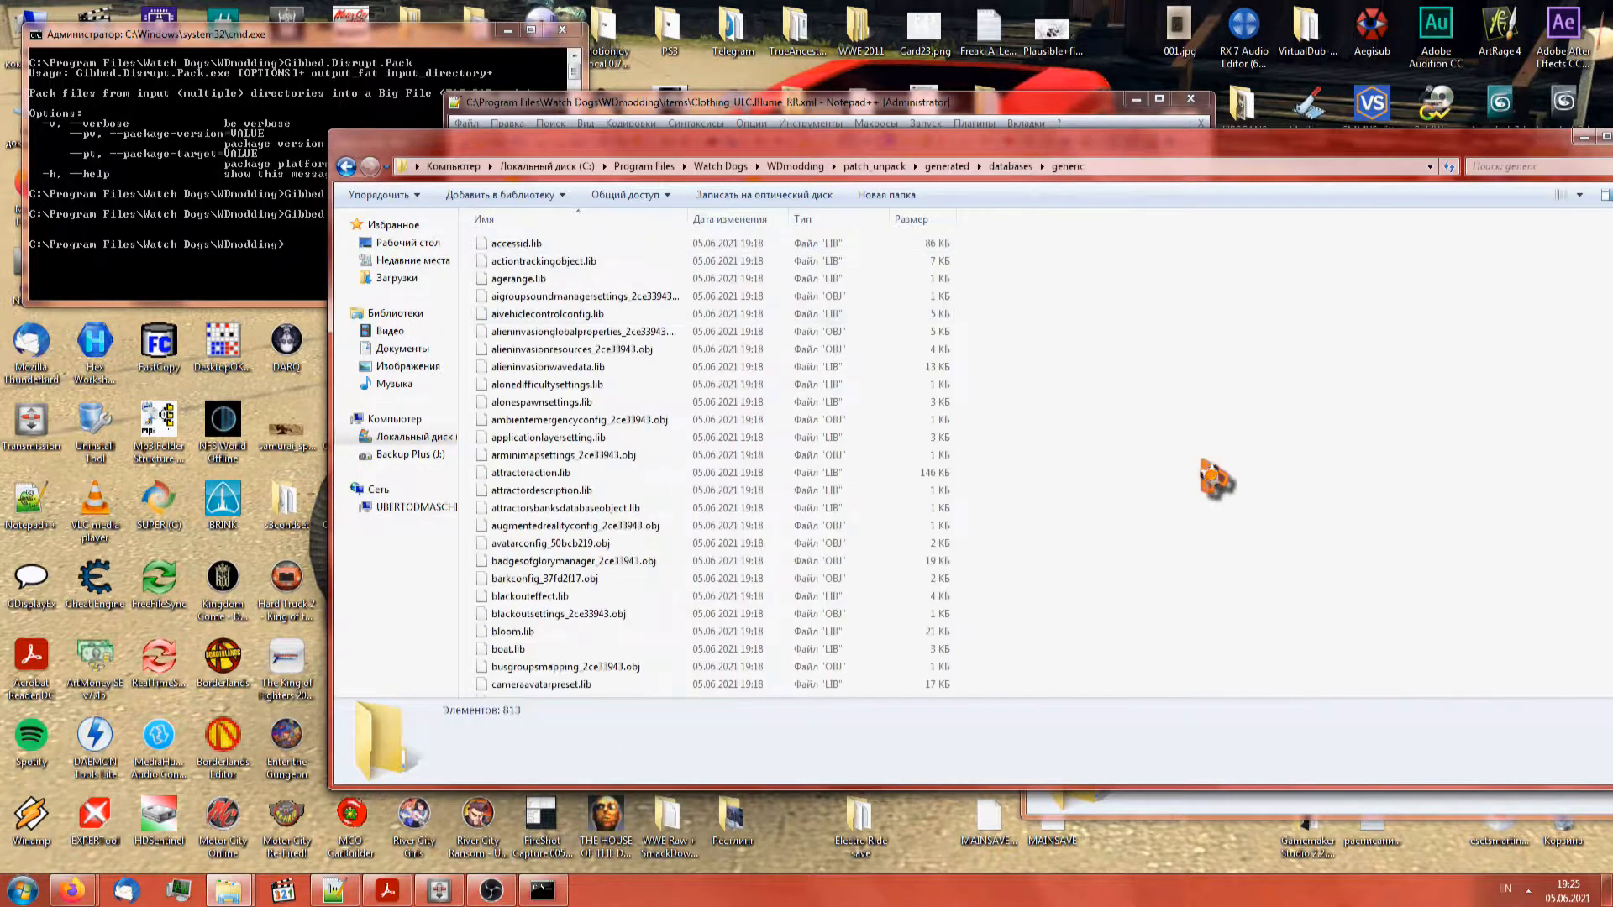
pyautogui.hotkey('ctrl', 'v')
pyautogui.click(961, 437)
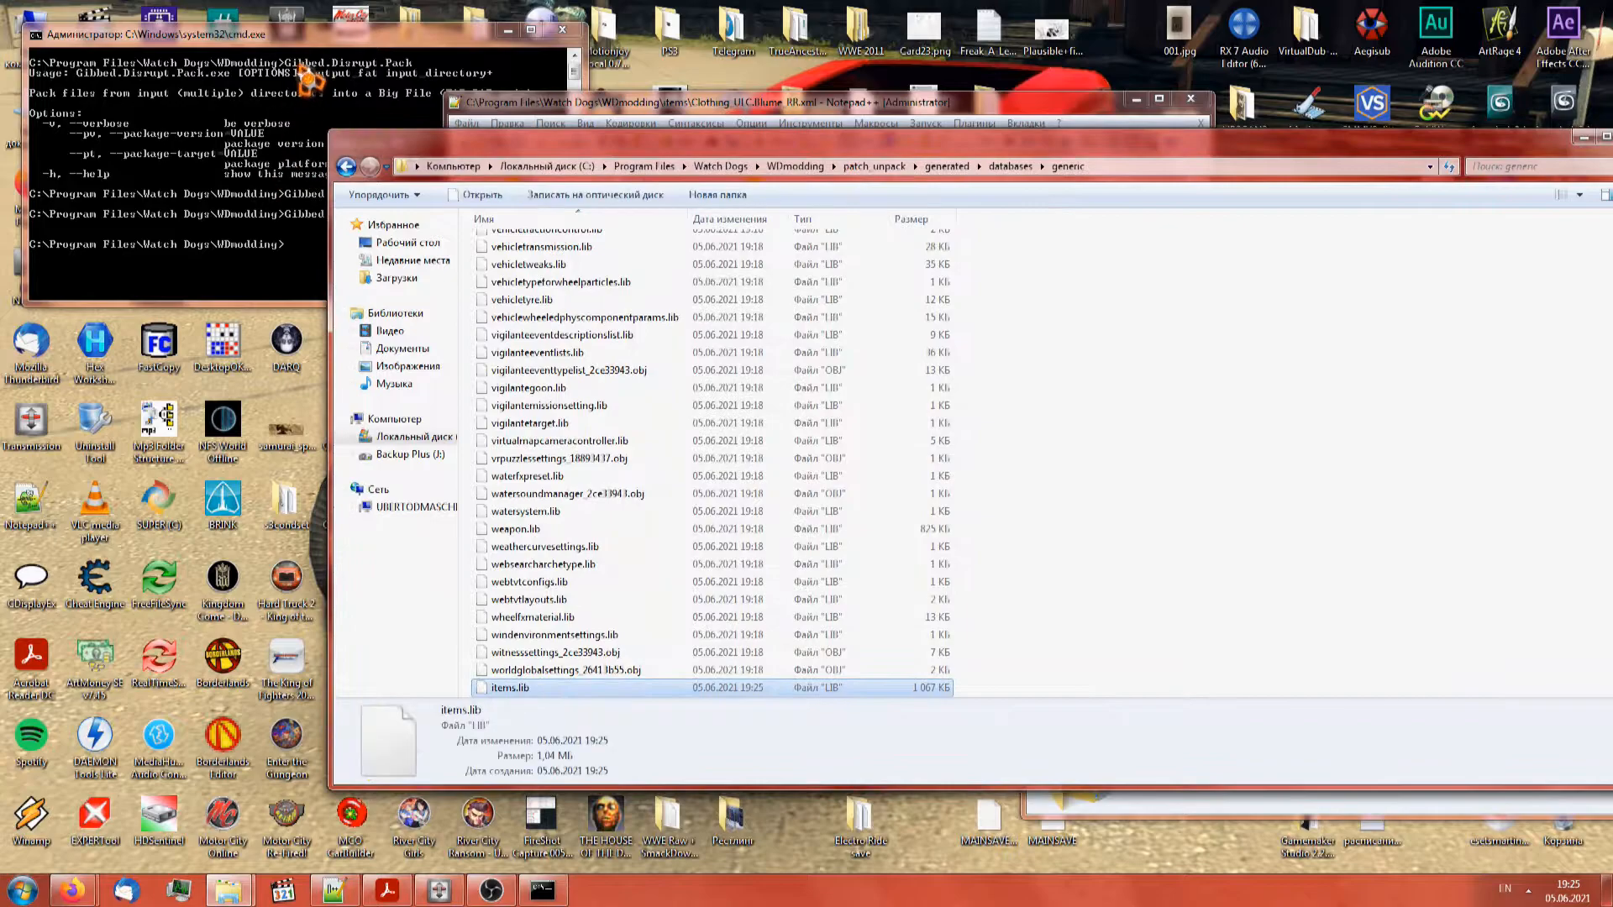
# Repack the patch by rerunning the command Gibbed.Disrupt.Pack patch.fat patch_unpack
pyautogui.click(312, 78)
pyautogui.press('F9')
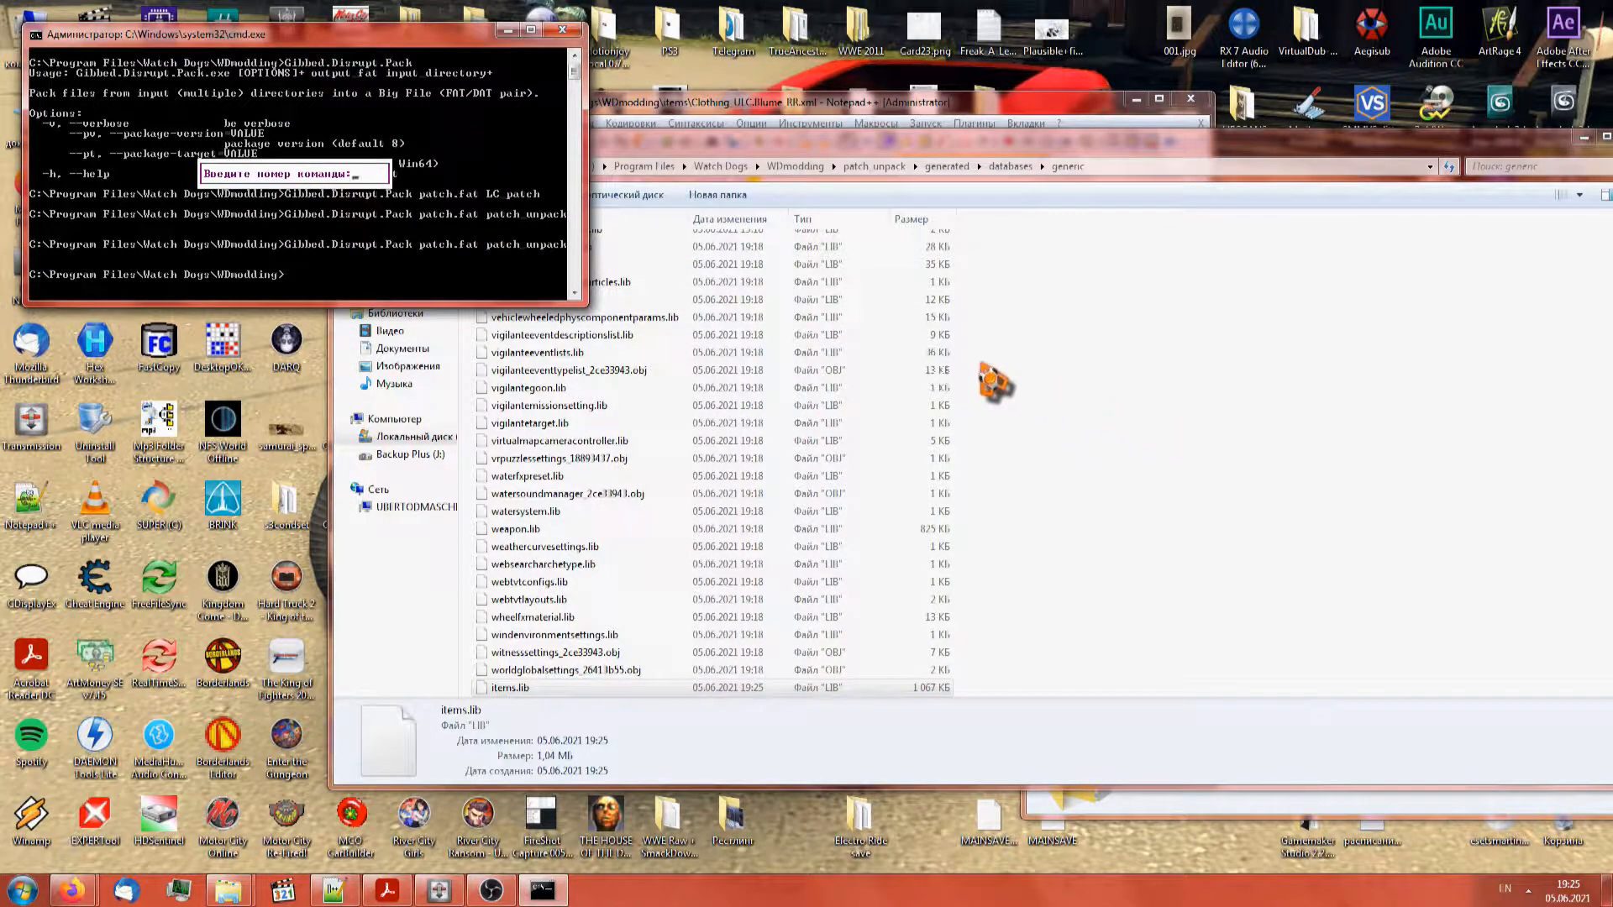
pyautogui.write('0')
pyautogui.press('Return')
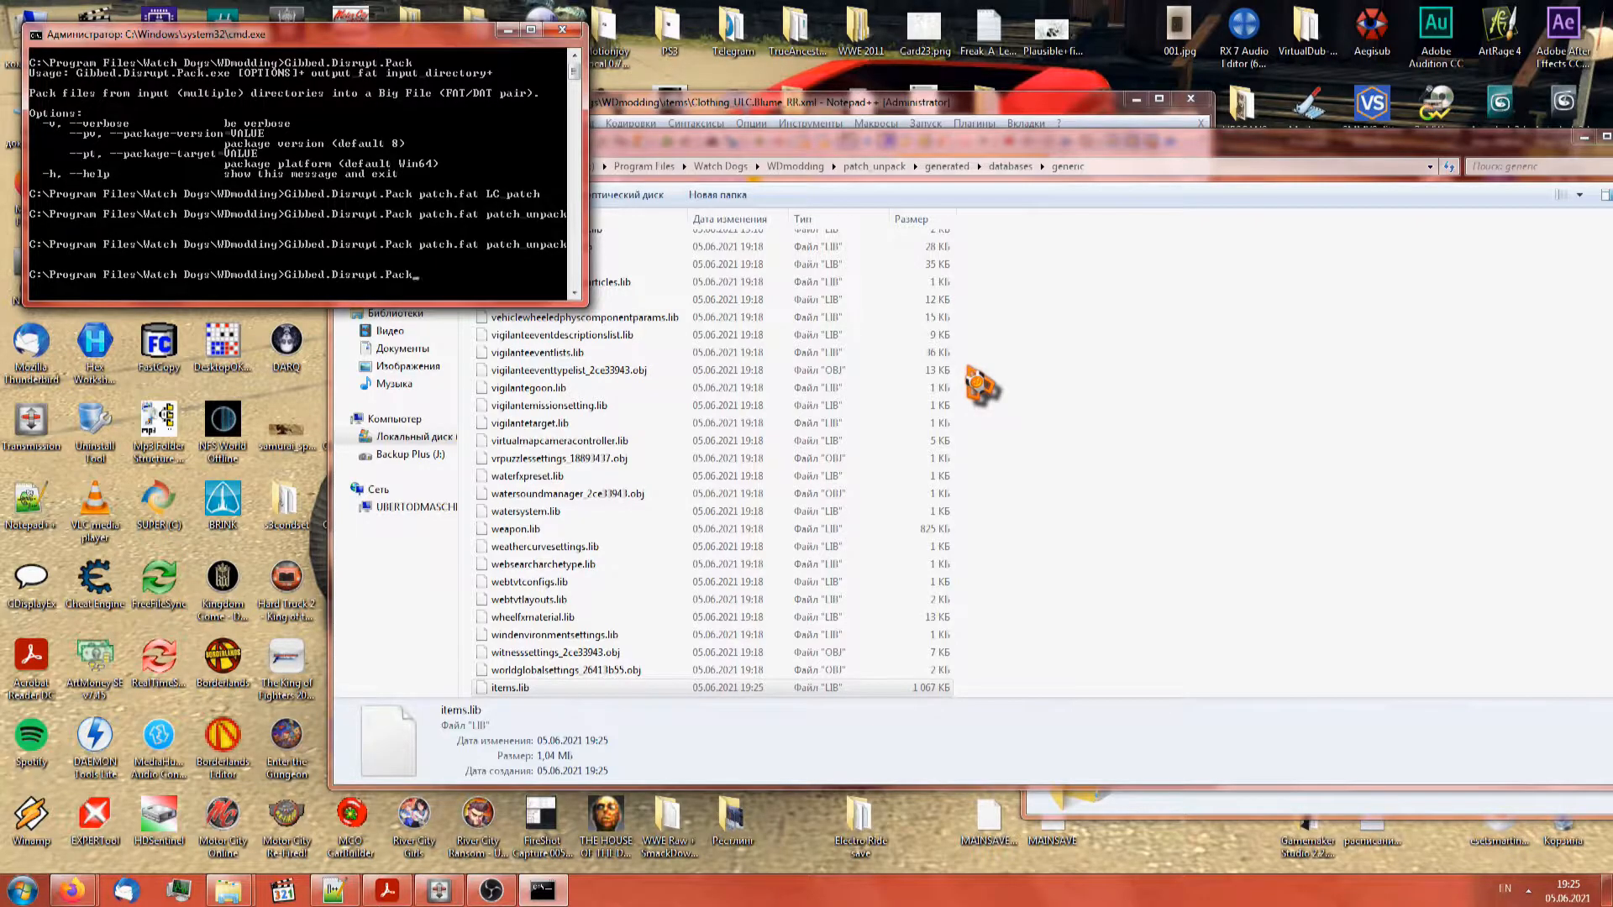
# Move the repacked patch.dat and patch.fat from WDmodding into the game's data_win64 folder, replacing the existing files
pyautogui.click(981, 385)
pyautogui.click(796, 166)
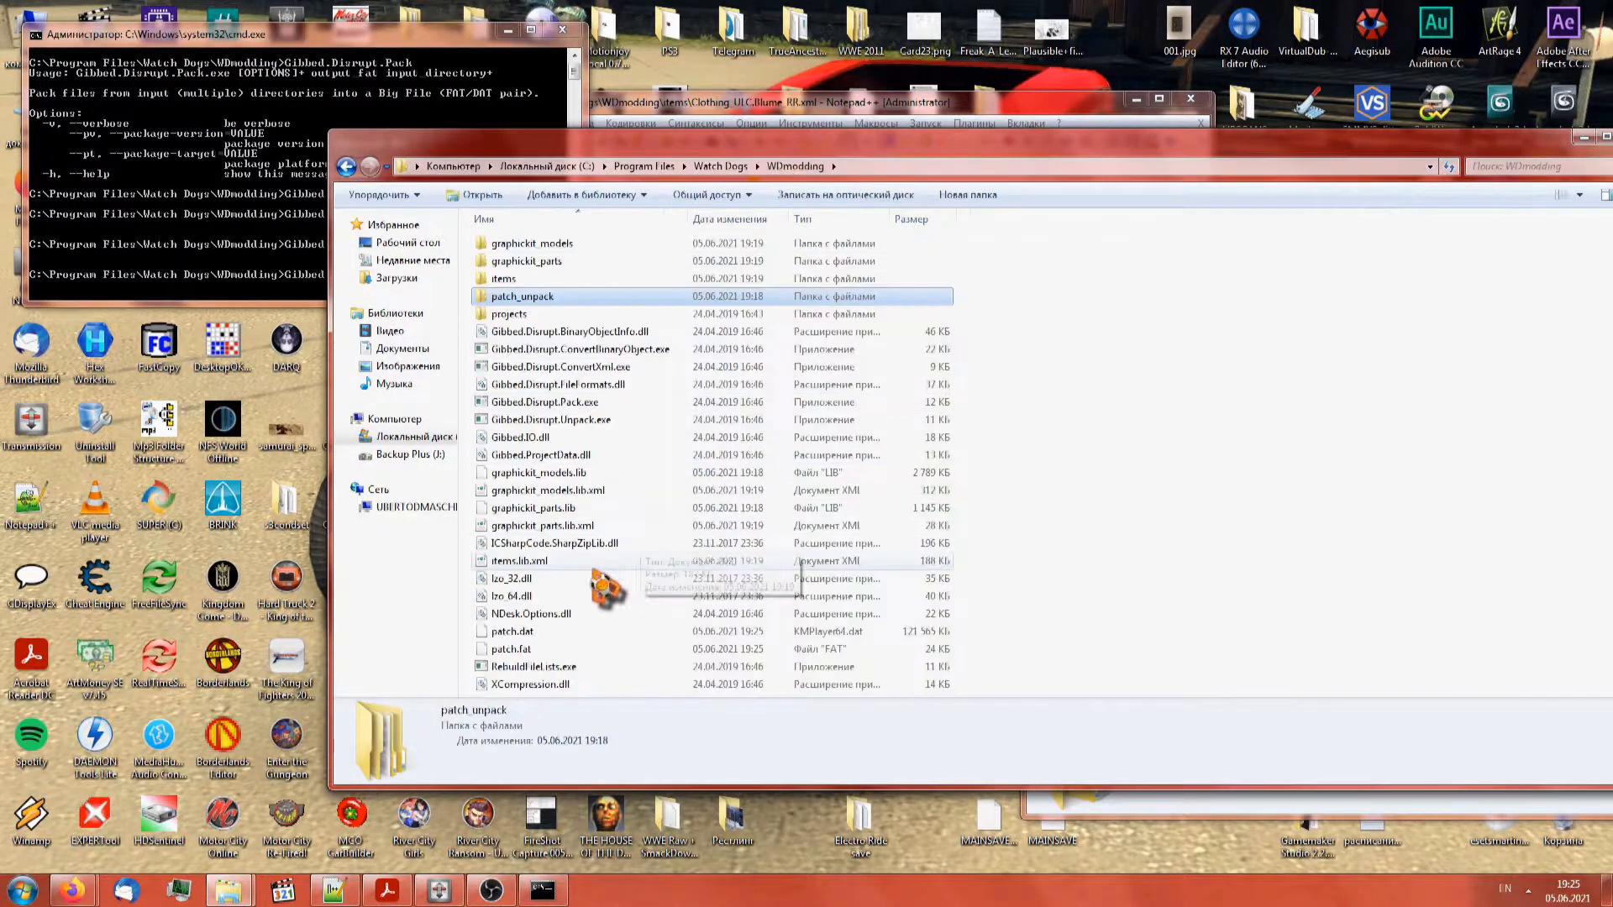
pyautogui.click(529, 649)
pyautogui.keyDown('shift'); pyautogui.click(529, 632); pyautogui.keyUp('shift')
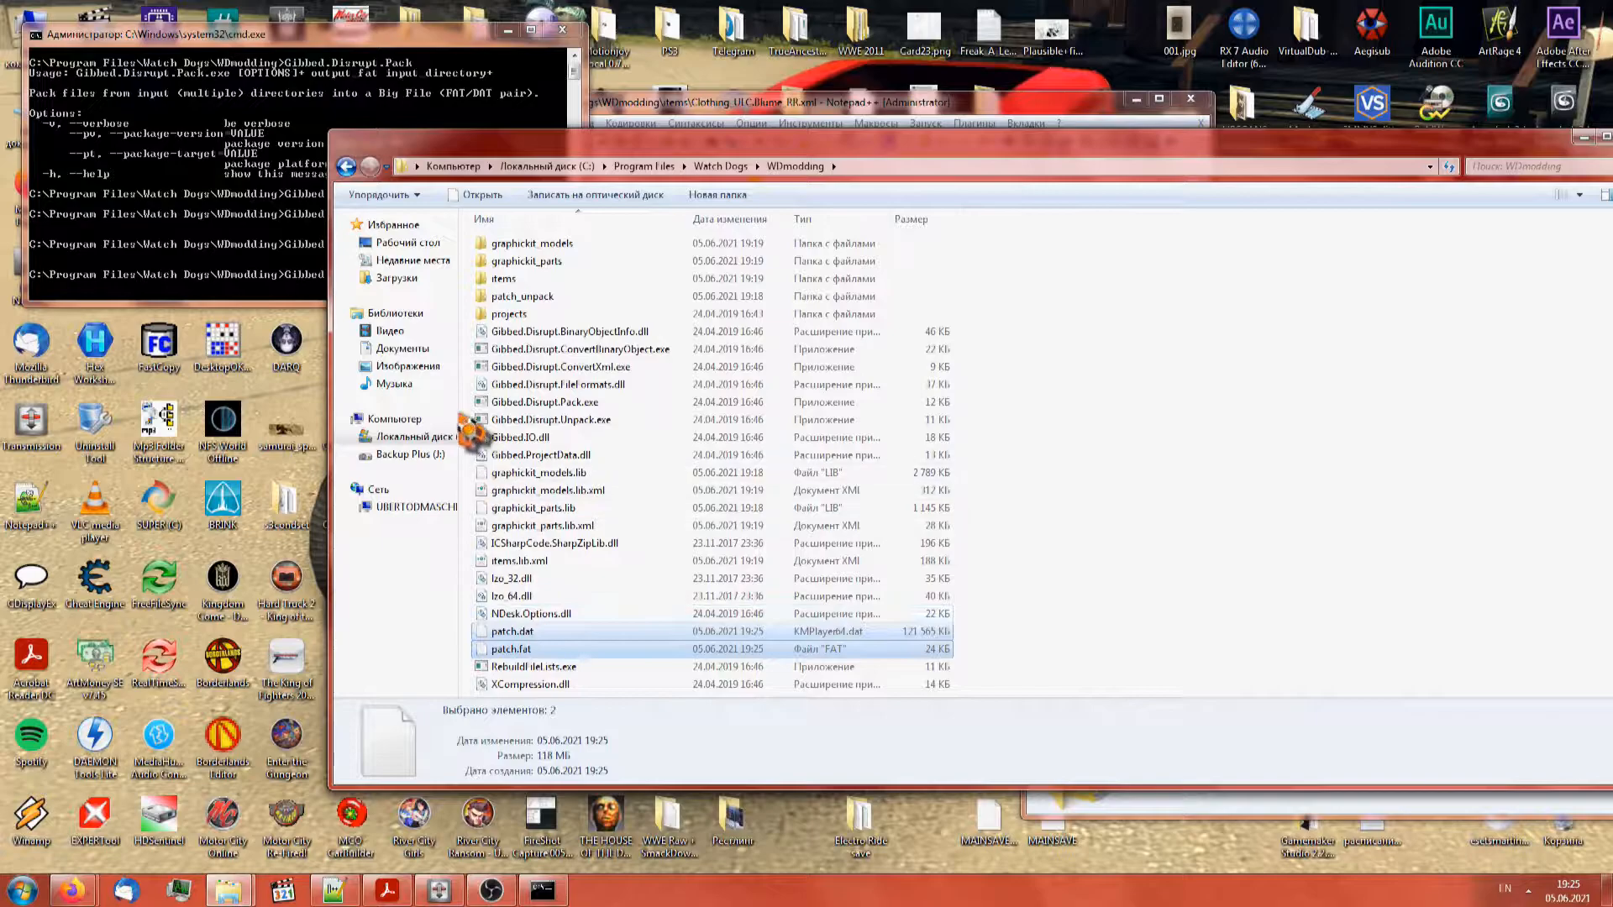
pyautogui.click(721, 166)
pyautogui.doubleClick(545, 295)
pyautogui.hotkey('ctrl', 'v')
pyautogui.click(714, 319)
# Launch Watch Dogs, load into The Loop and run the character to the street to examine the swapped outfit model
pyautogui.click(23, 890)
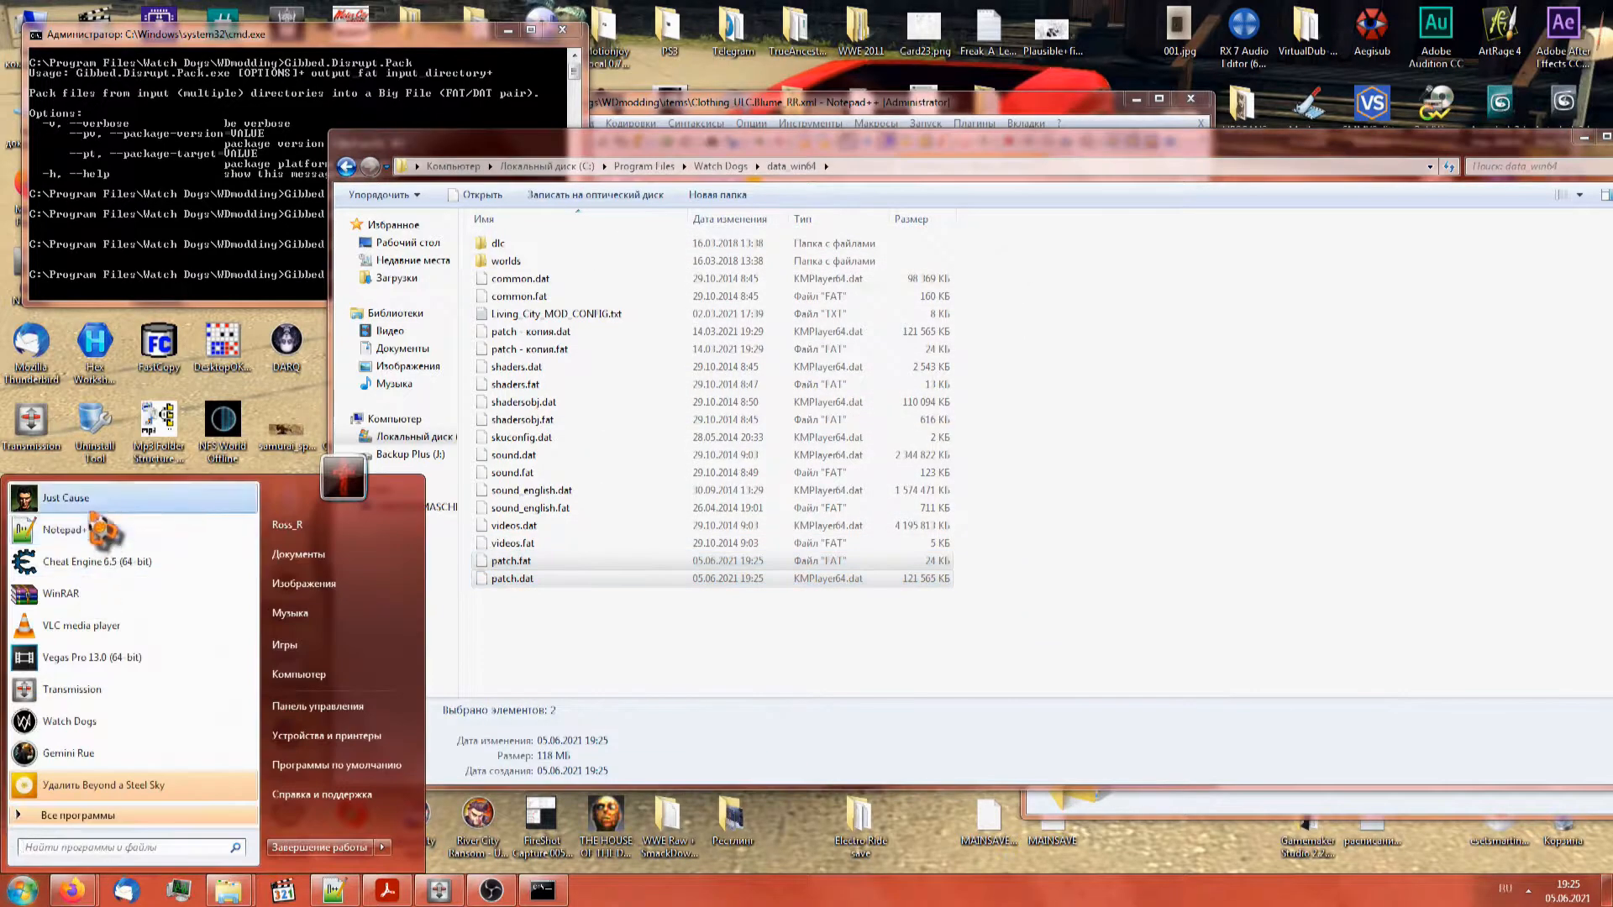
pyautogui.click(70, 720)
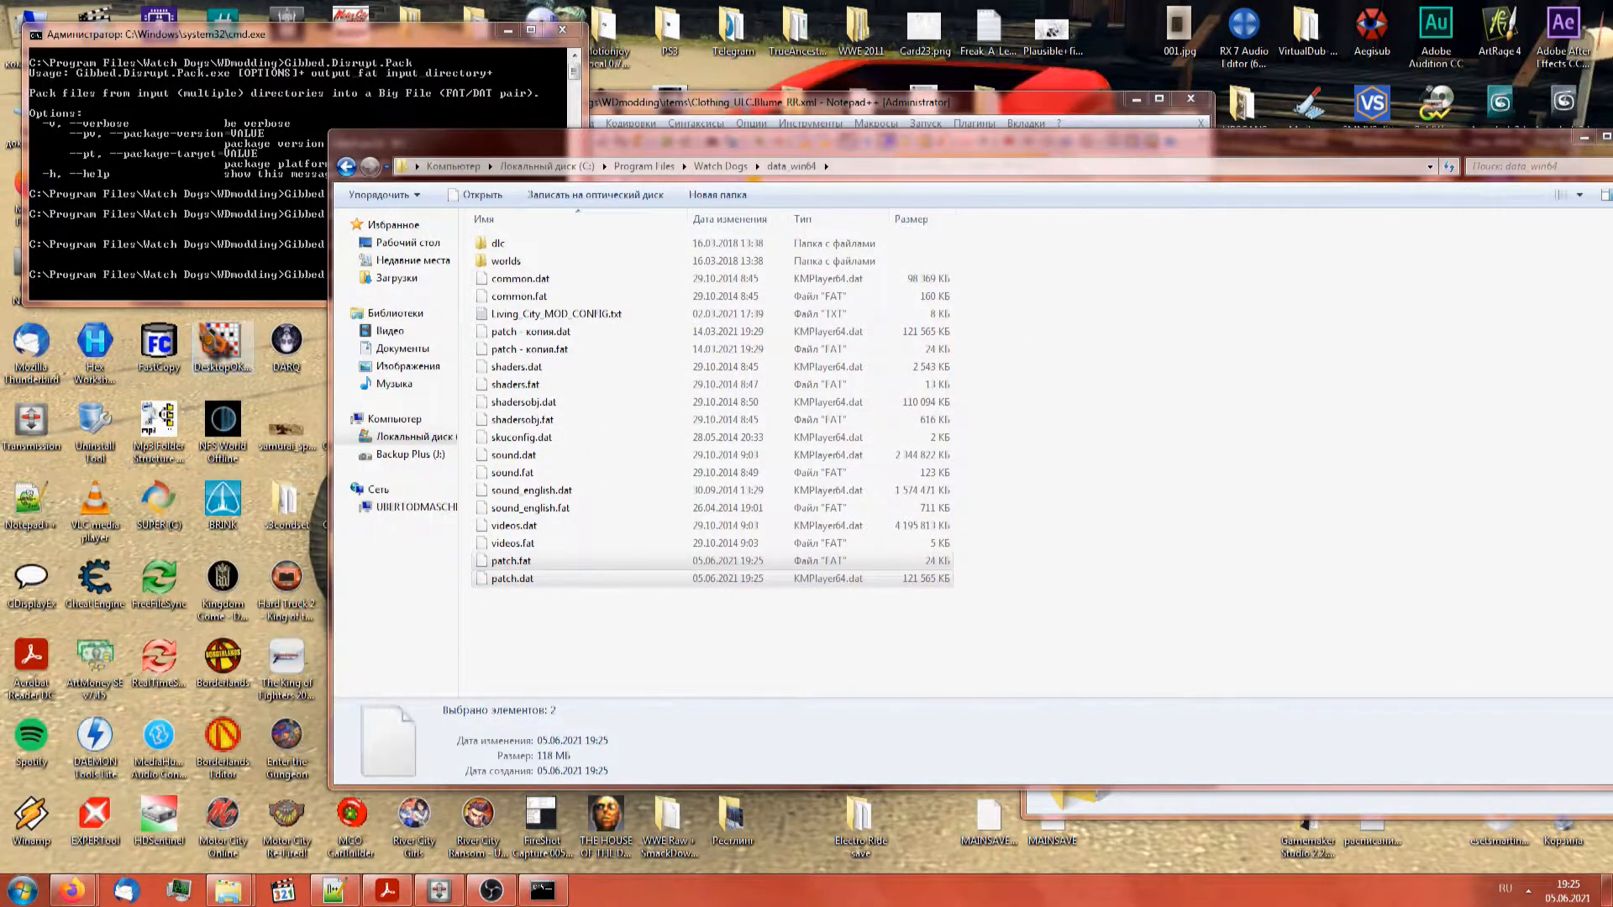
pyautogui.click(277, 277)
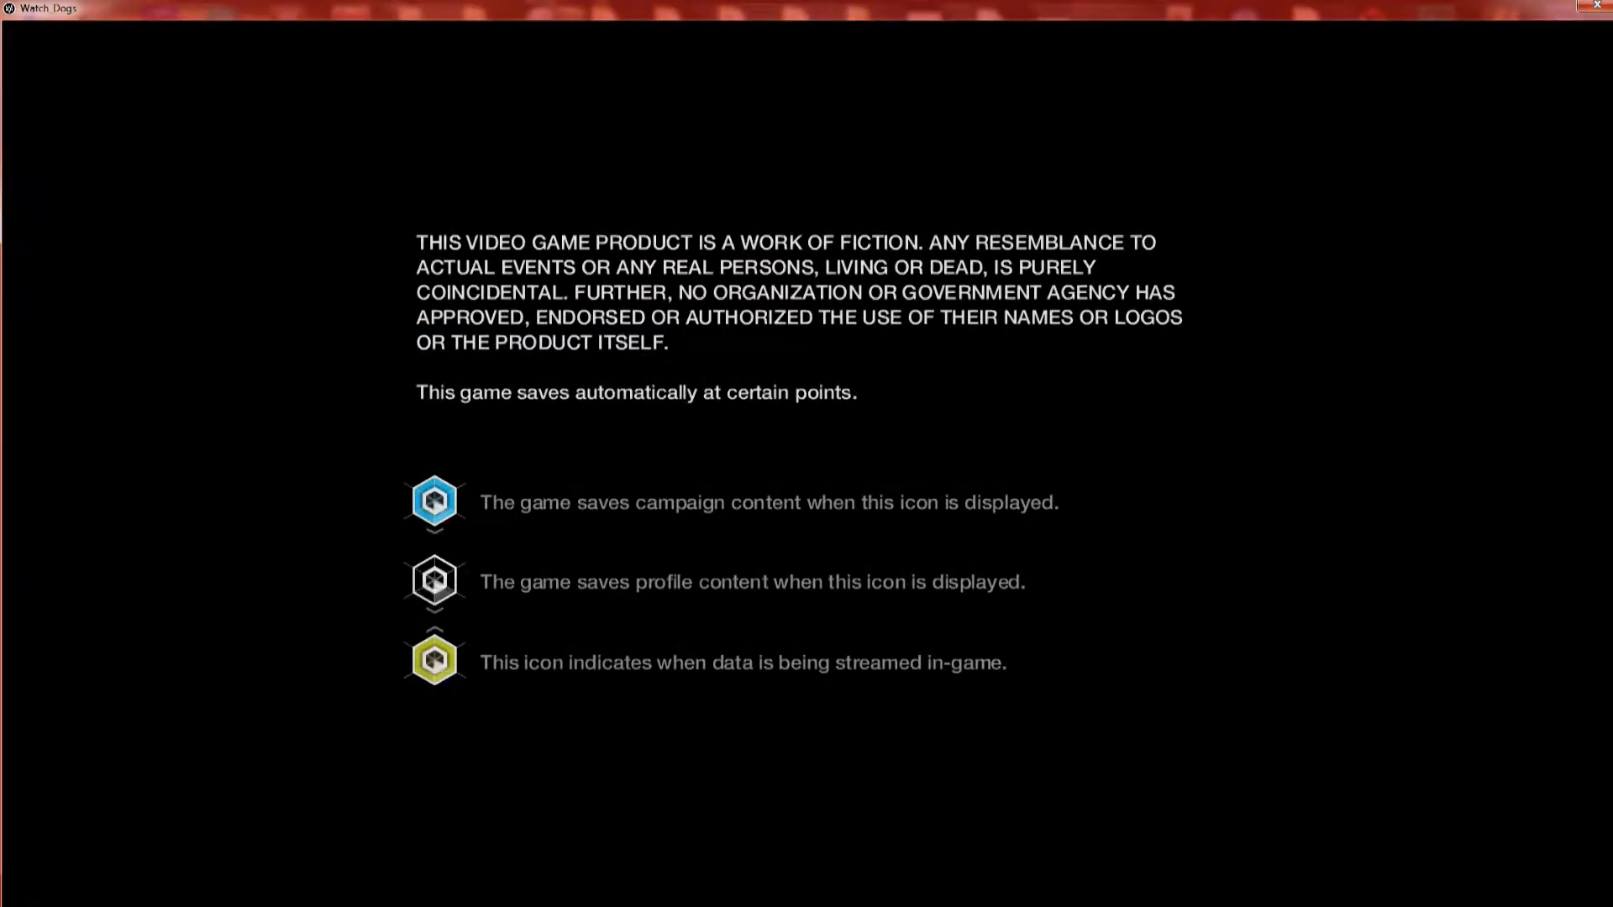
pyautogui.press('Return')
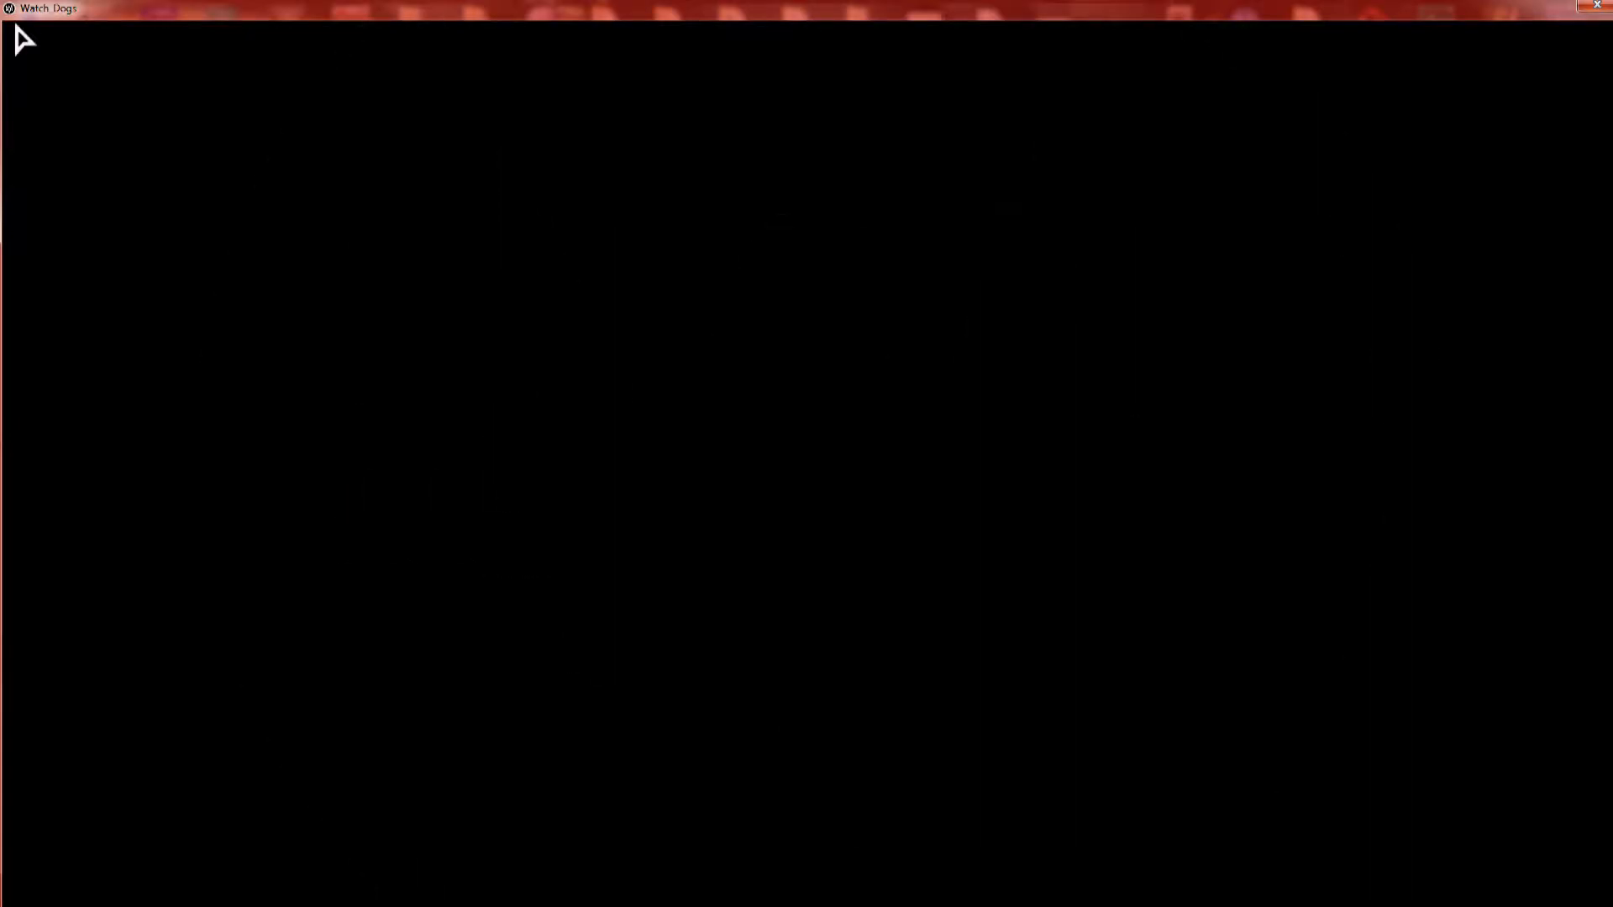
pyautogui.press('Return')
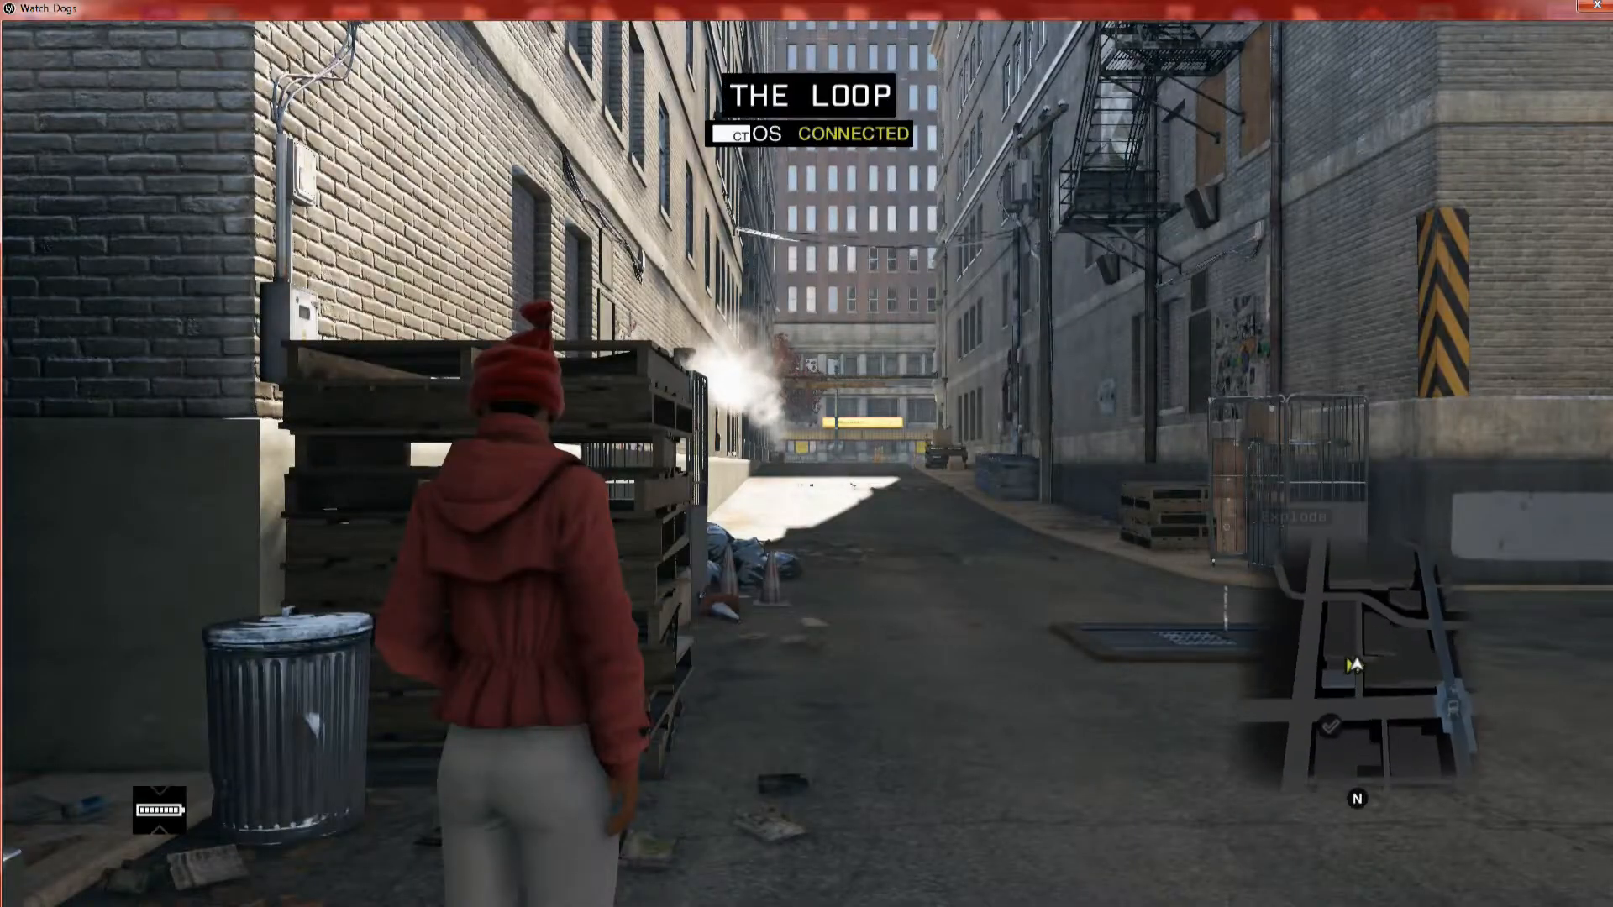
pyautogui.press('a')
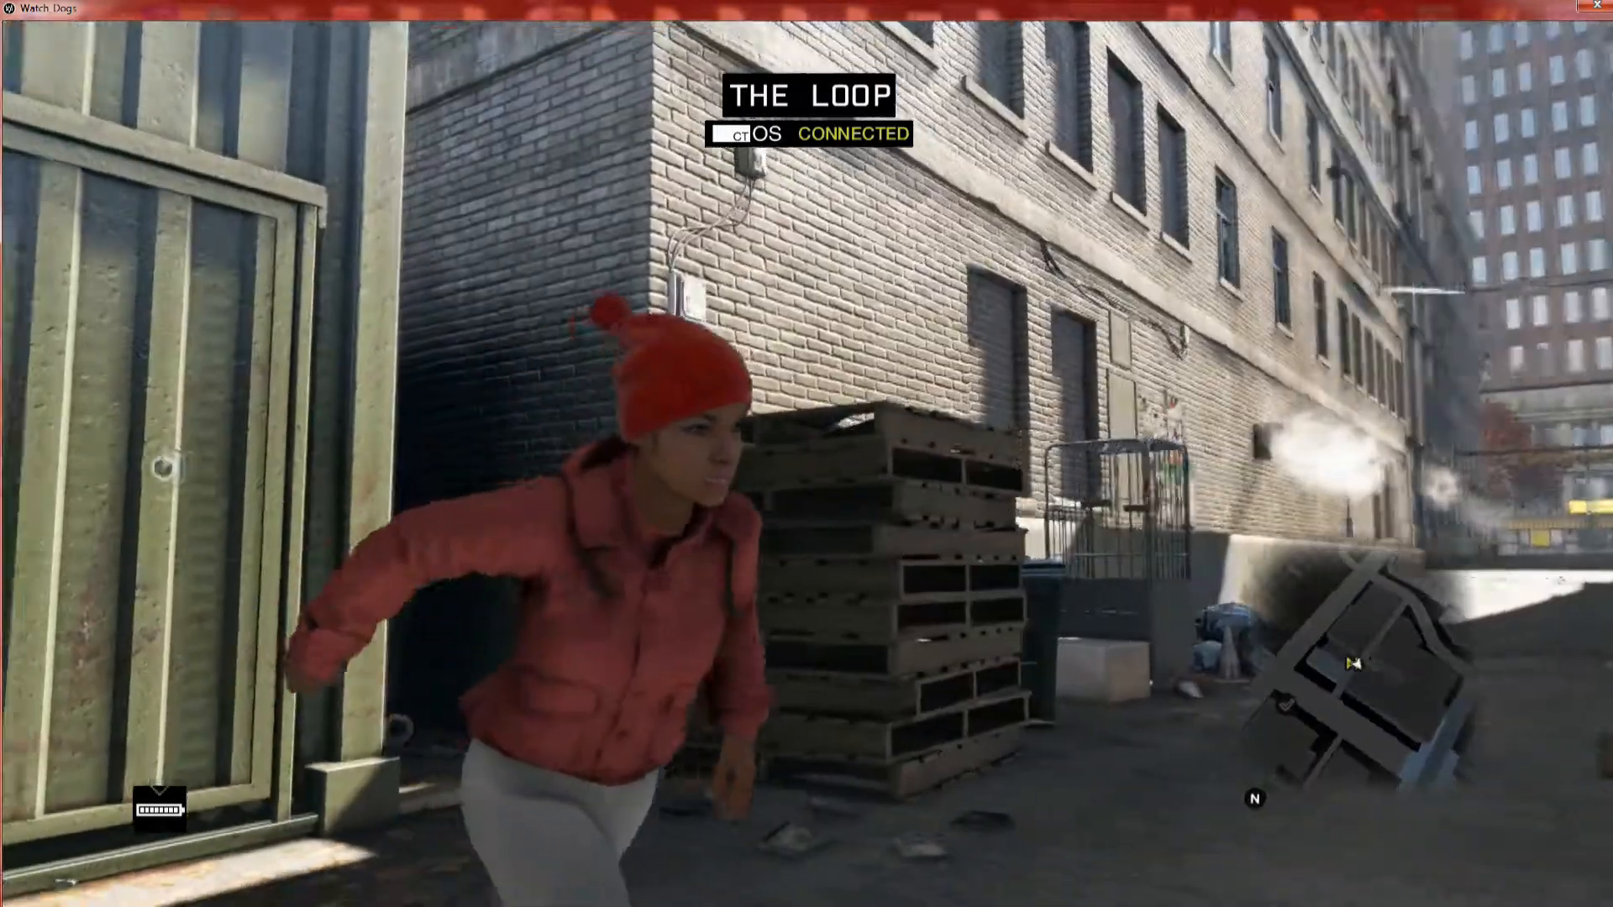
pyautogui.press('w')
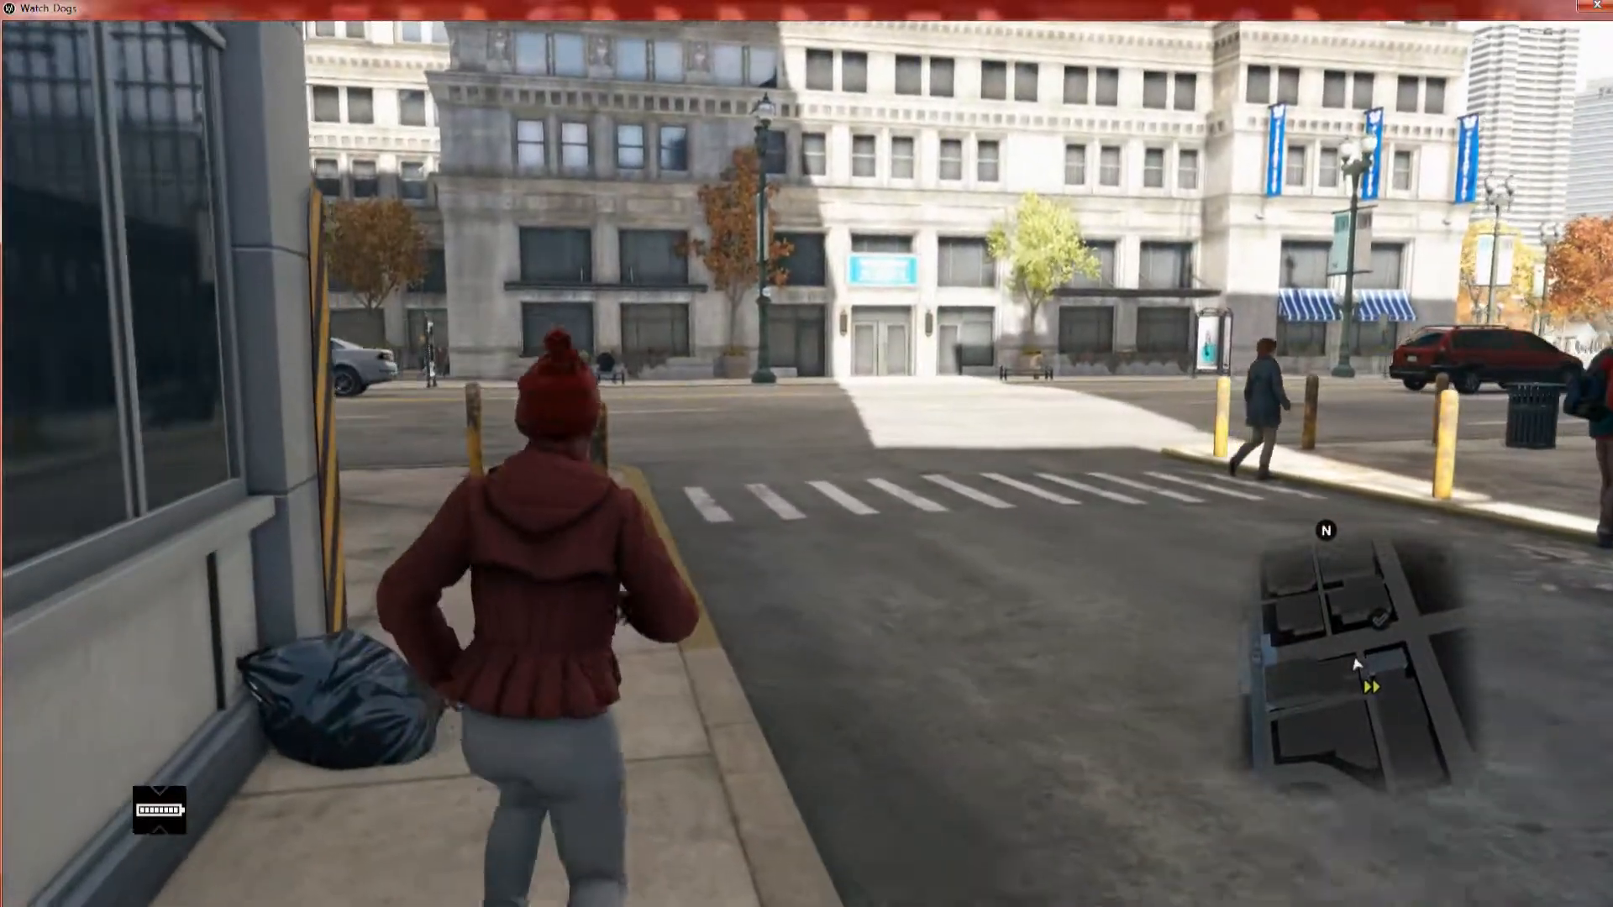
# Switch to the file explorer, return to WDmodding and open graphickit_models down to the files starting with fil_m_CG
pyautogui.hotkey('alt', 'Tab')
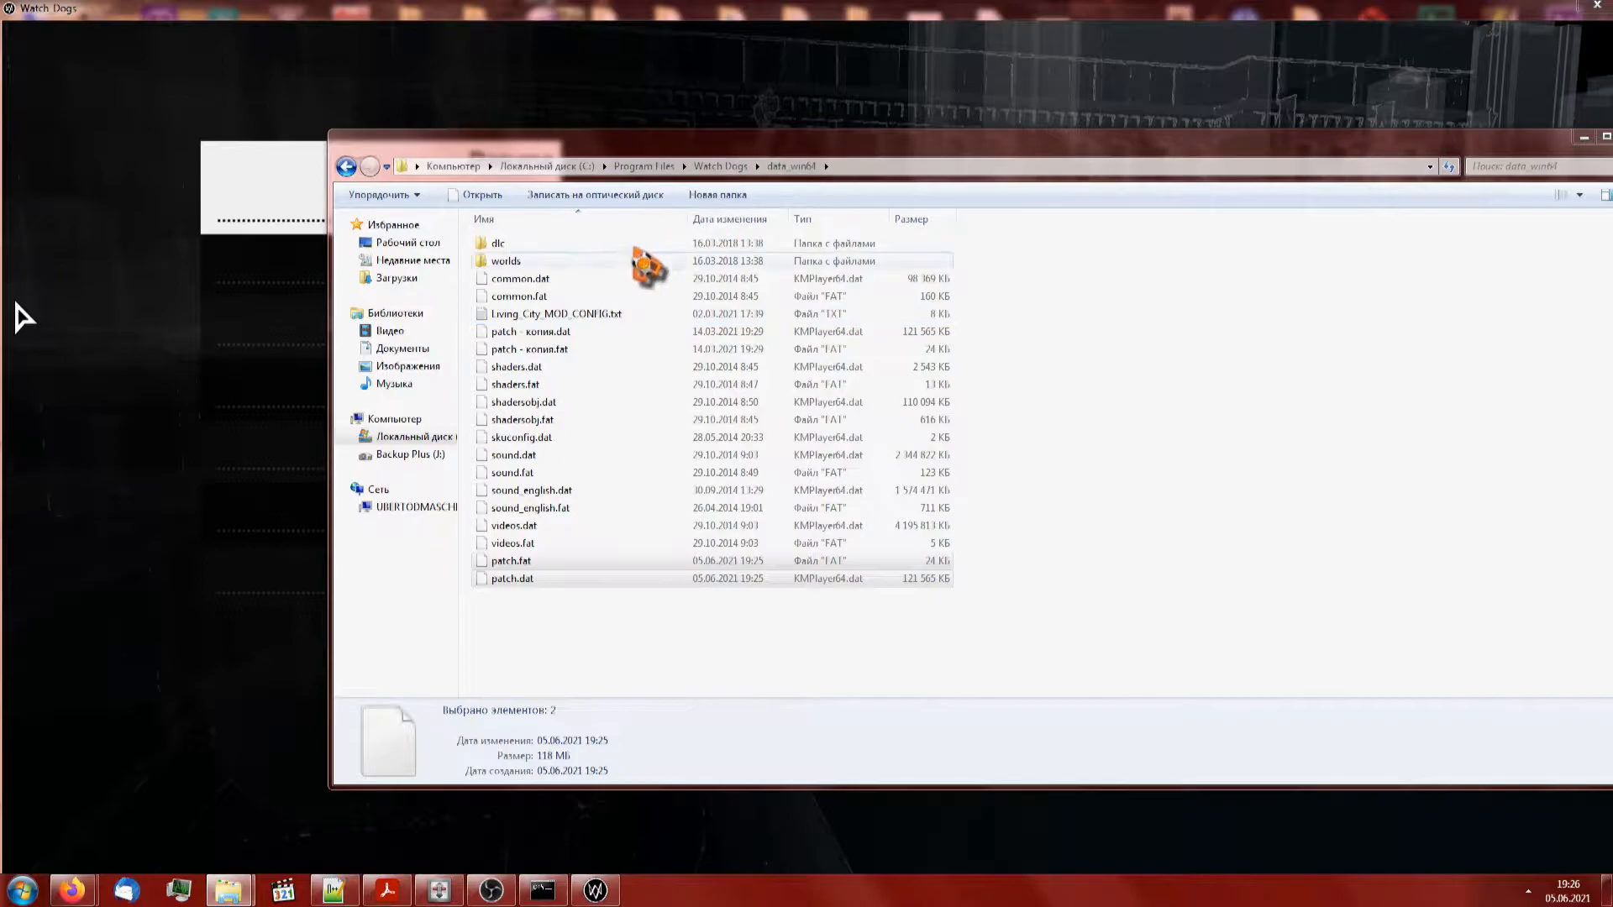
pyautogui.click(351, 167)
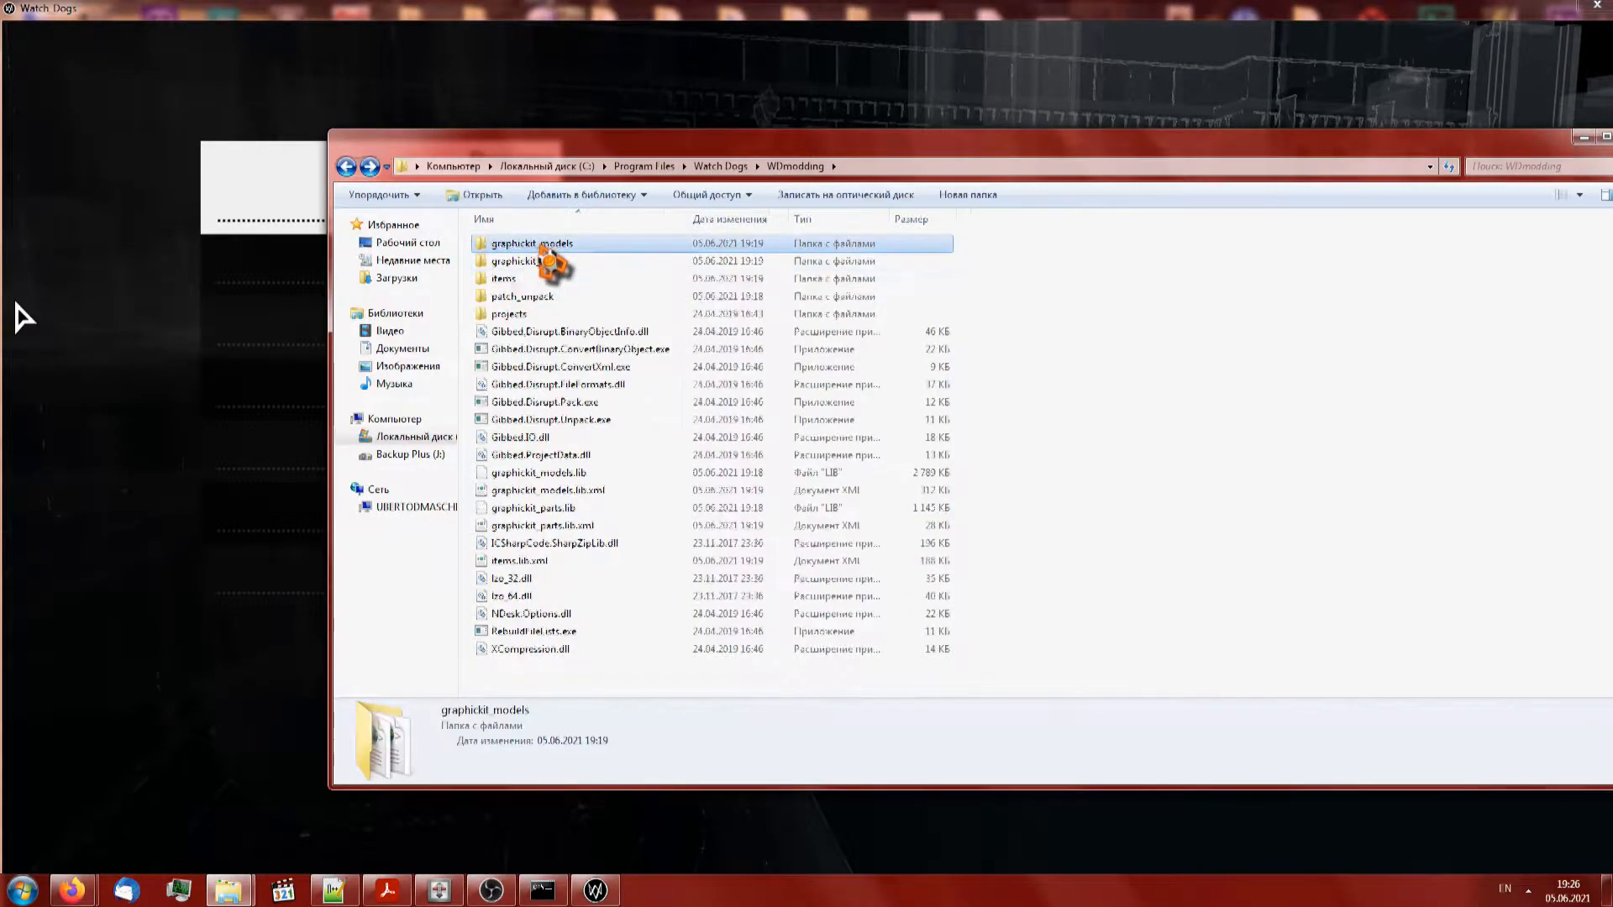
pyautogui.doubleClick(539, 245)
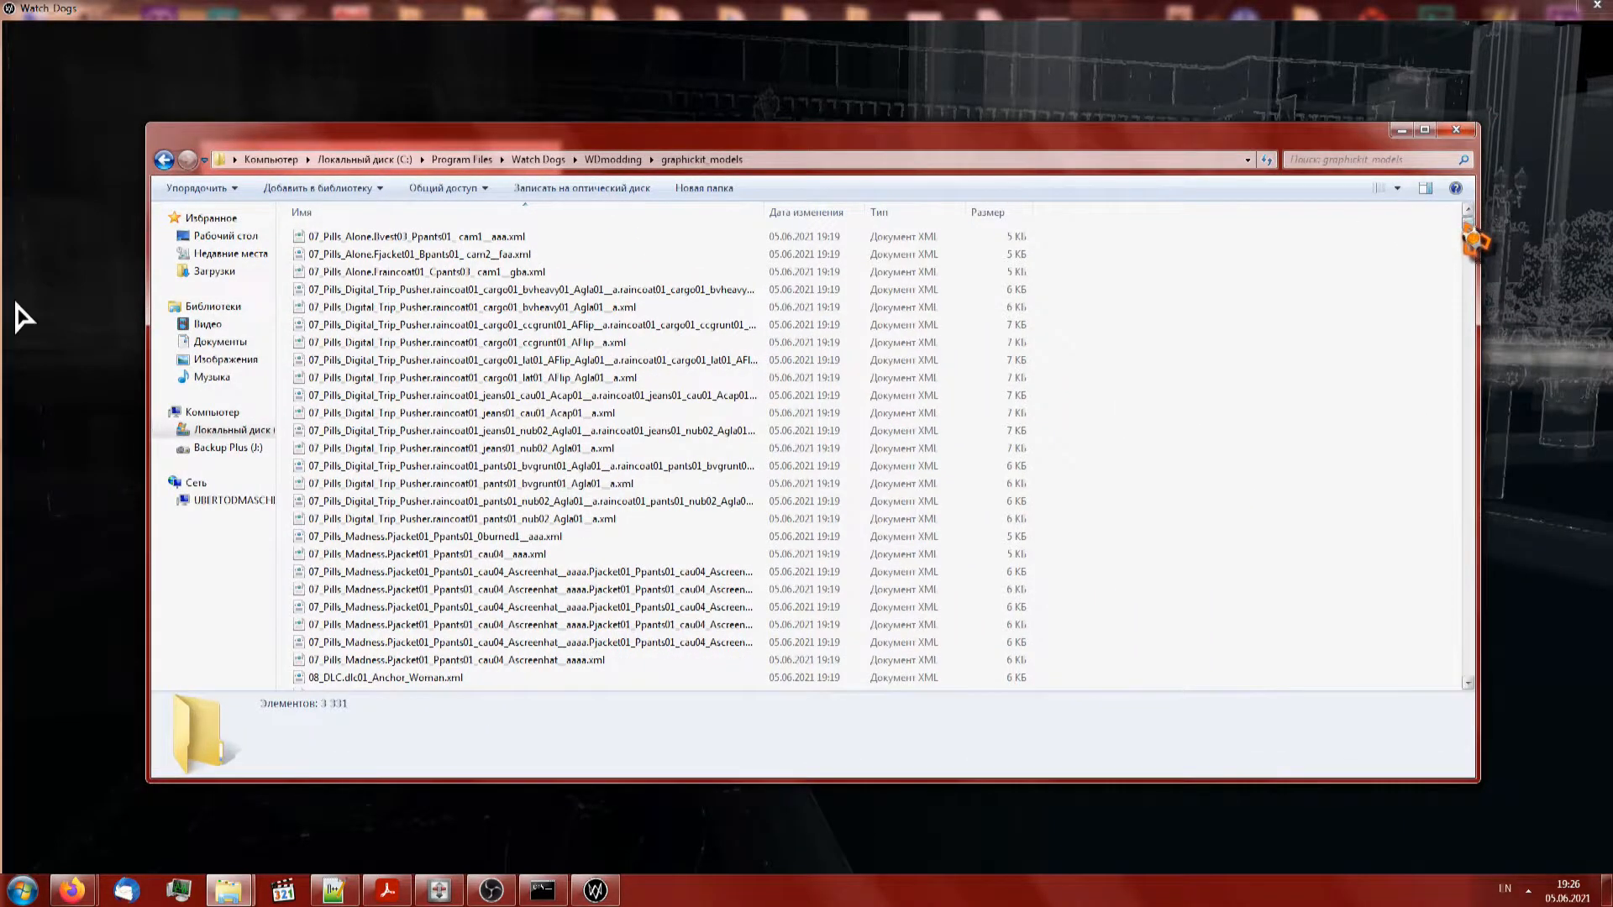
pyautogui.moveTo(1467, 227); pyautogui.dragTo(1413, 502)
# Switch back to Watch Dogs, resume play and run along the street to examine the character's movement and model
pyautogui.hotkey('alt', 'Tab')
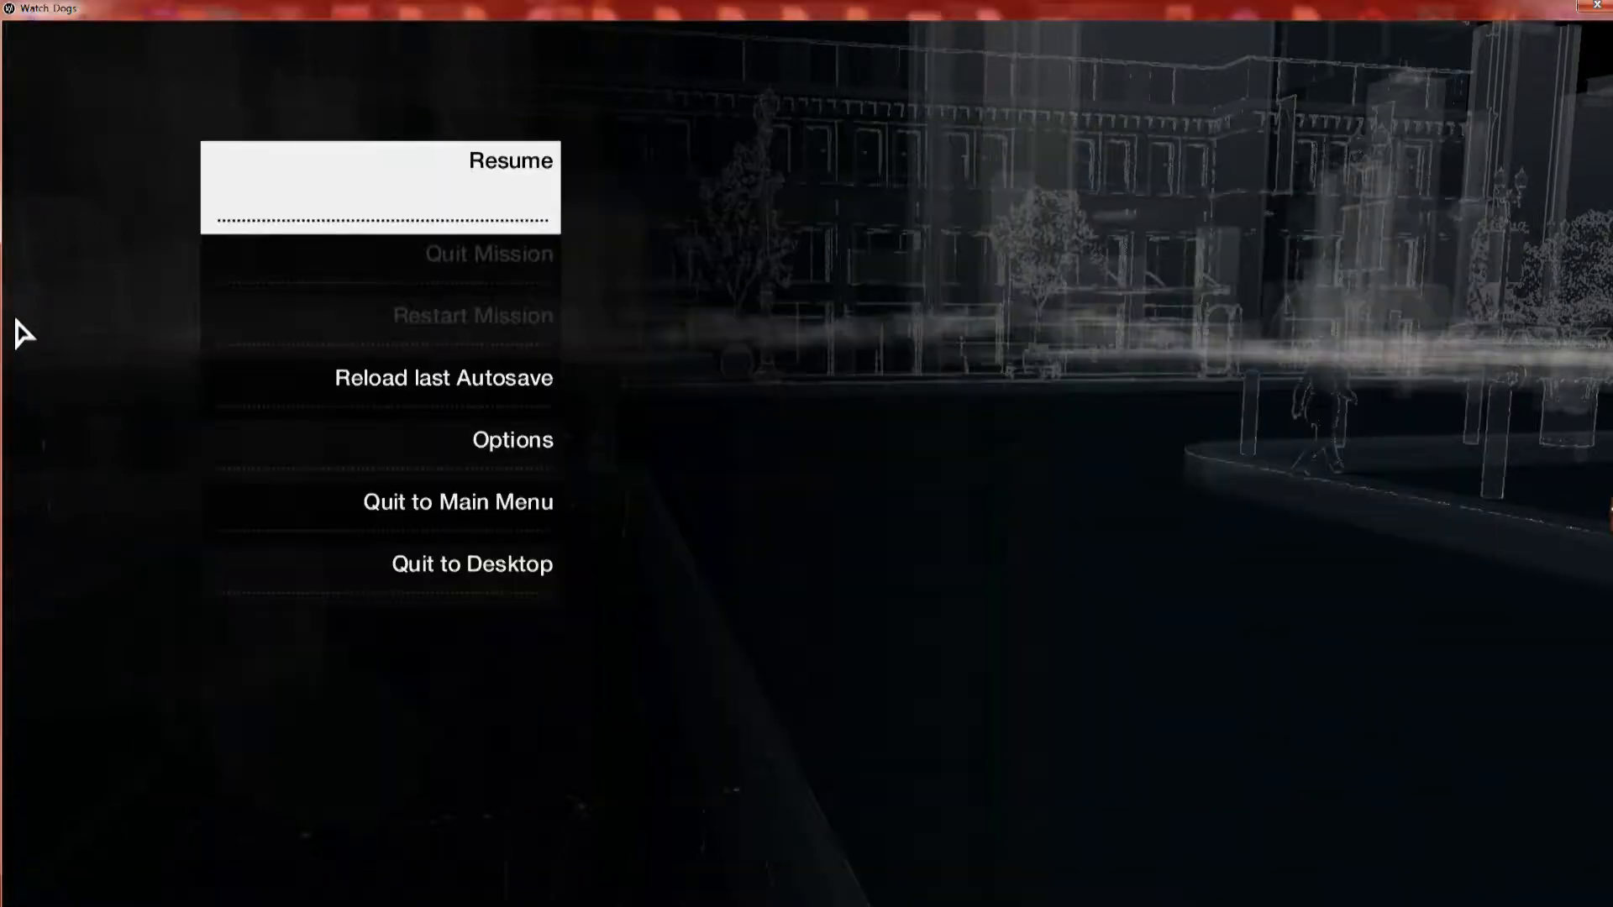
pyautogui.press('Escape')
pyautogui.press('w')
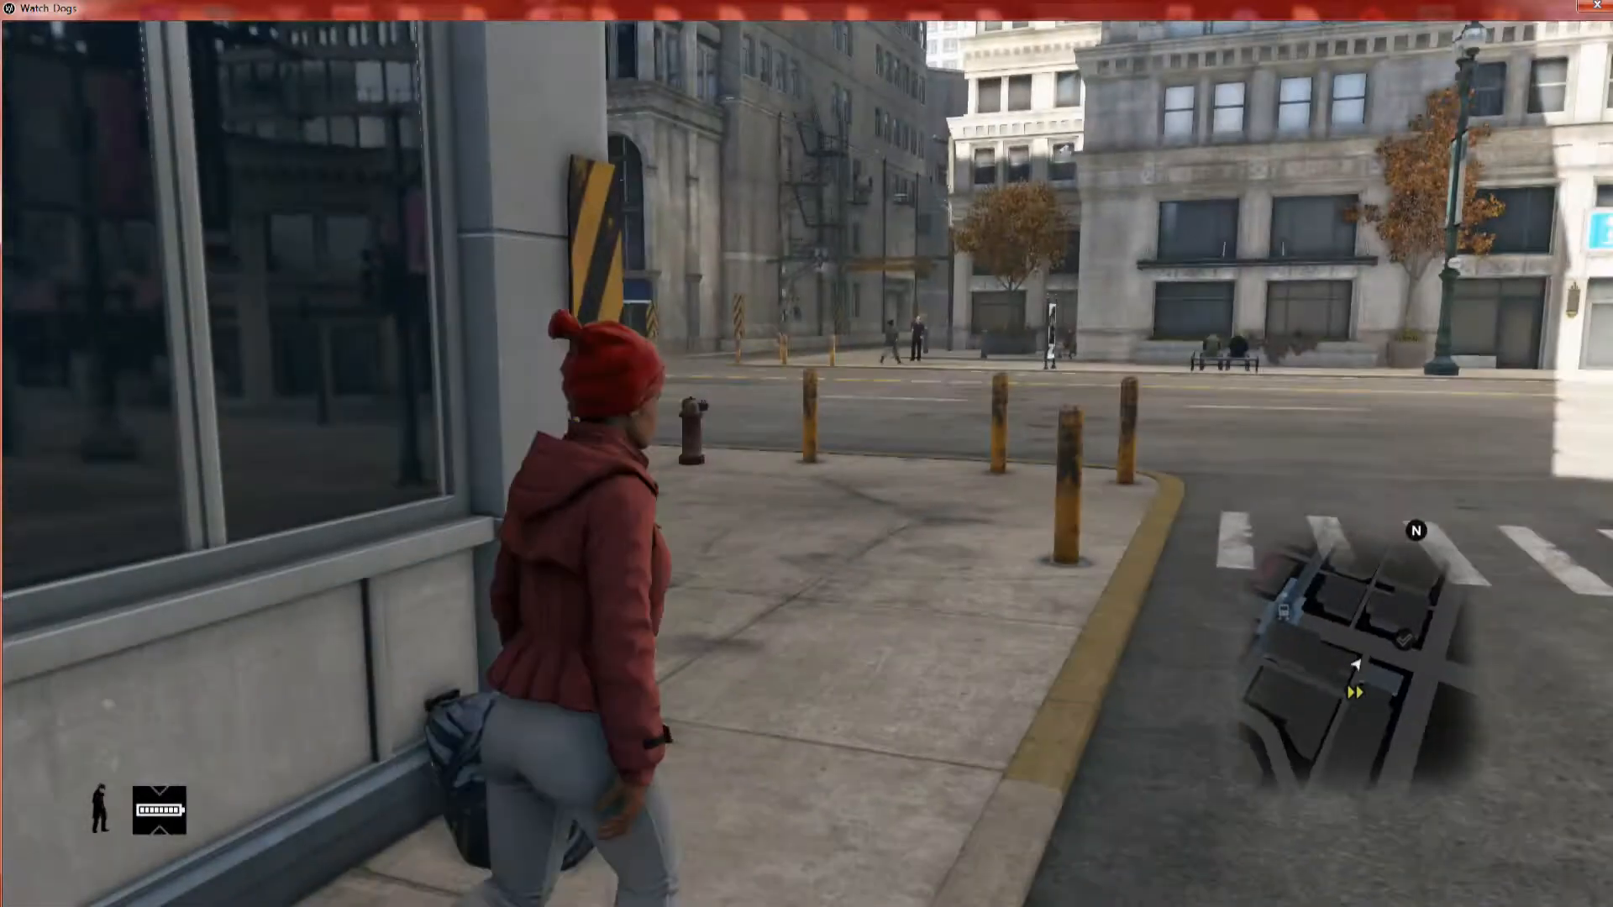
pyautogui.press('shift')
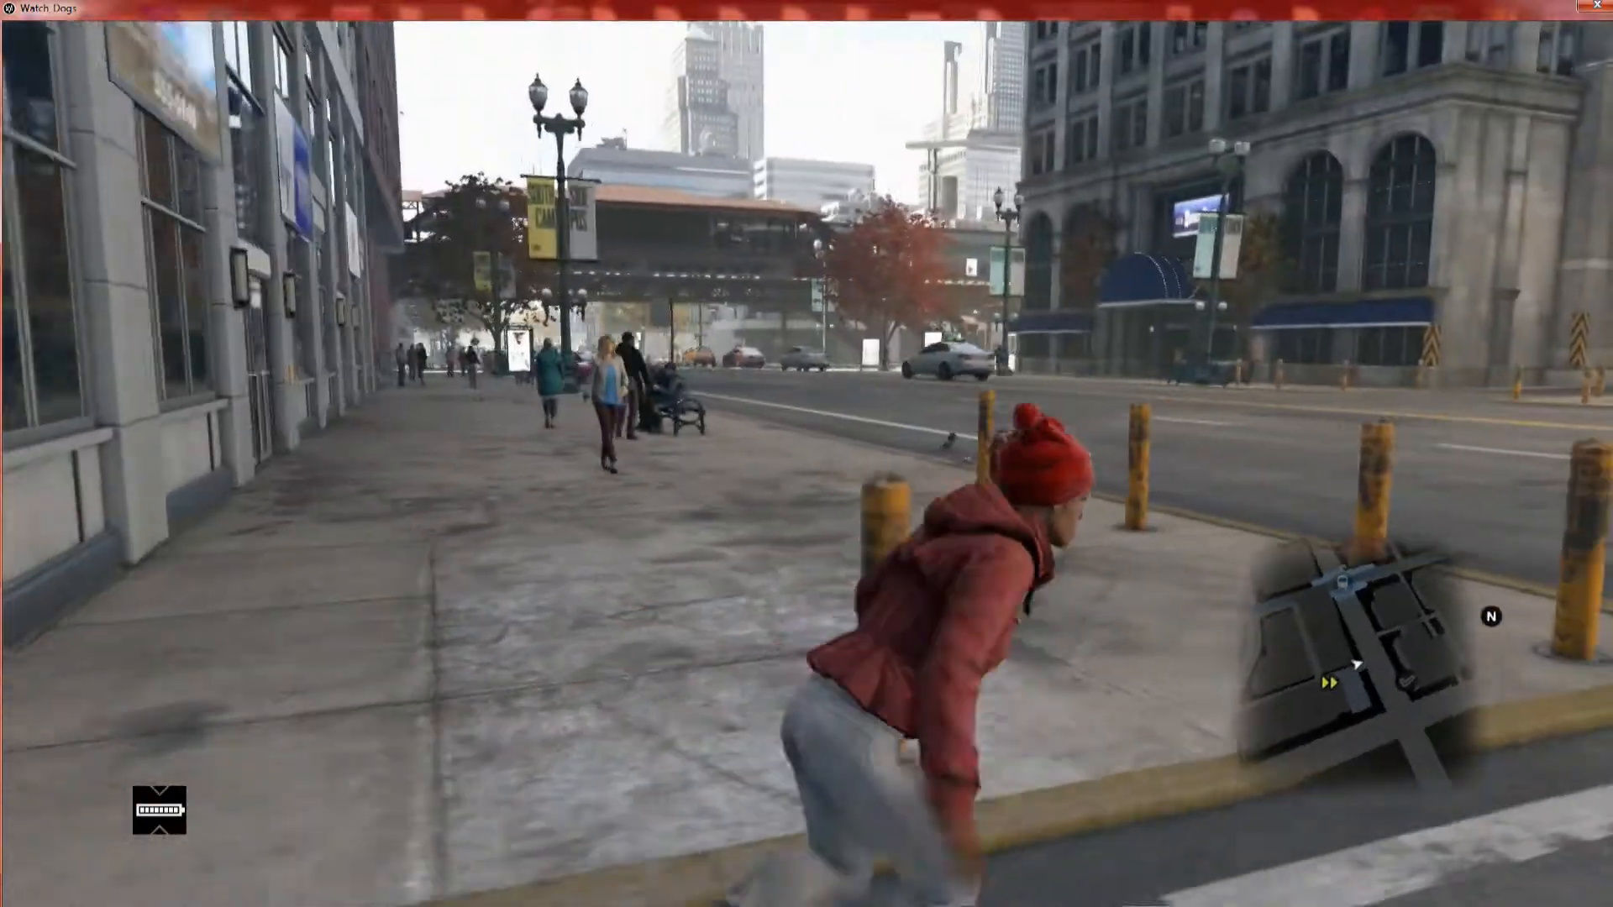
pyautogui.press('s')
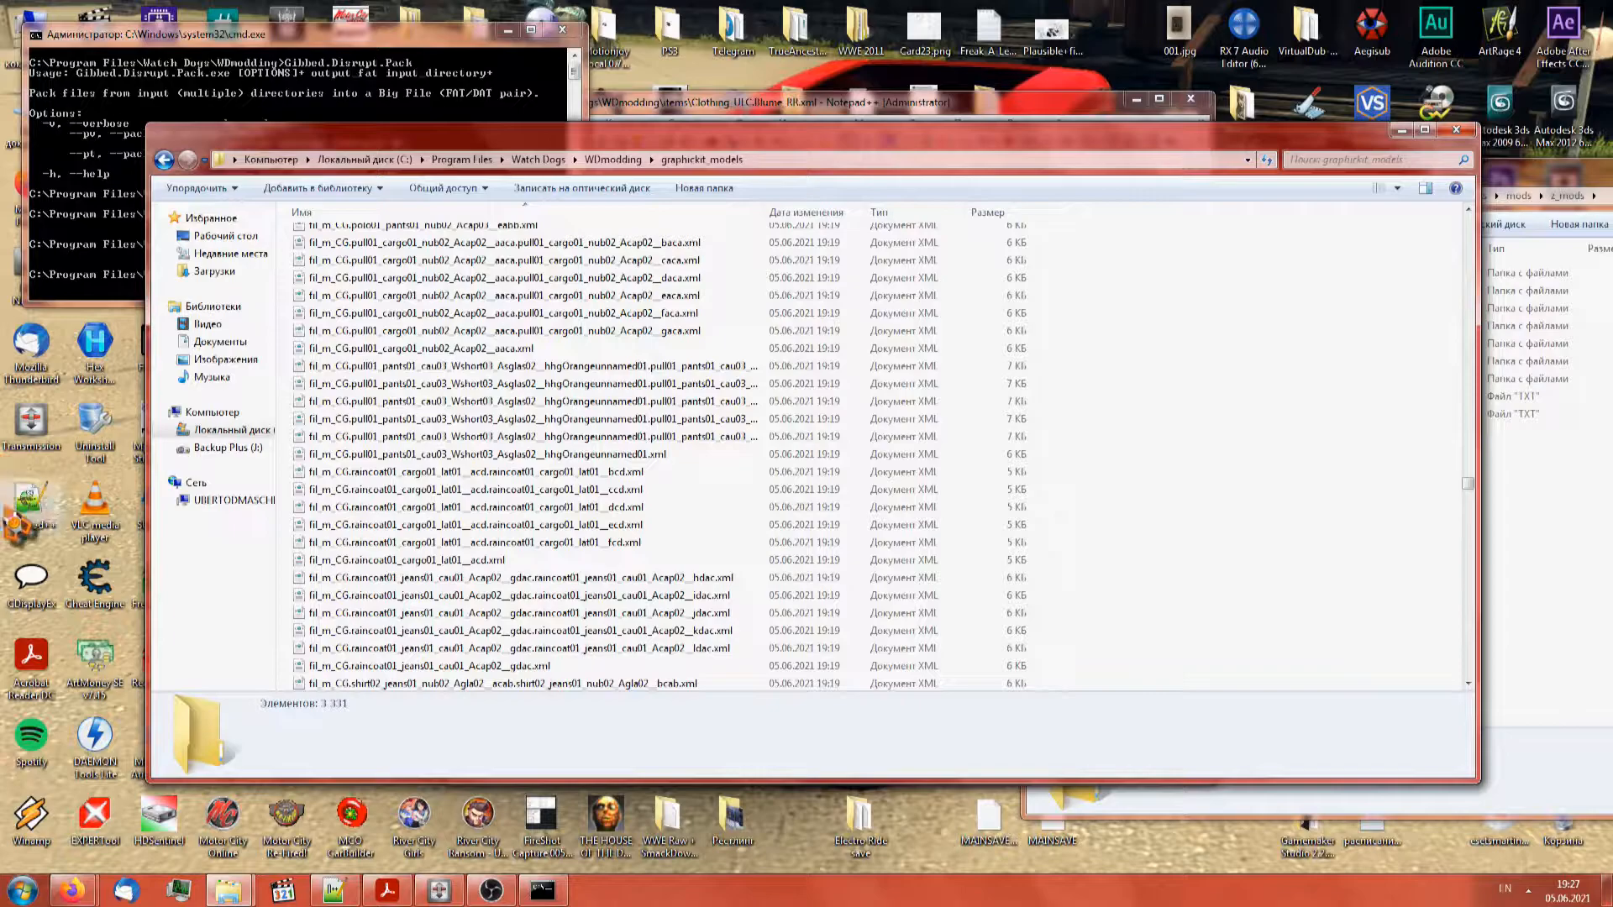
# Examine the graphickit_models file names, comparing the fil_m, low_f and low_m entries to find another character model
pyautogui.click(402, 507)
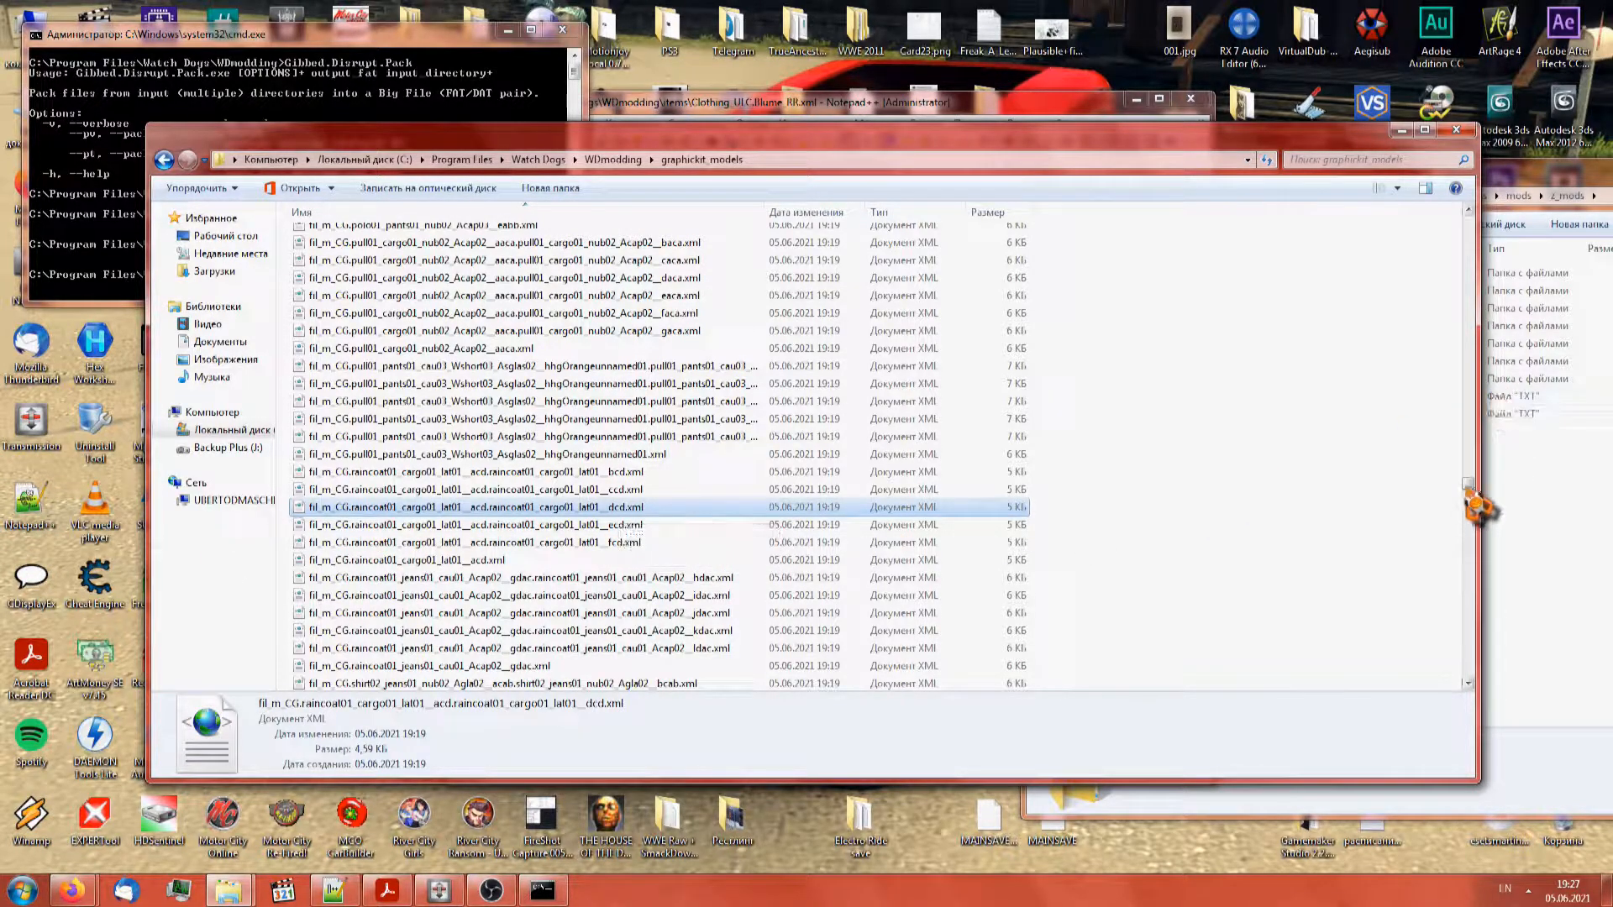
pyautogui.scroll(10, 1474, 502)
pyautogui.scroll(-15, 1474, 502)
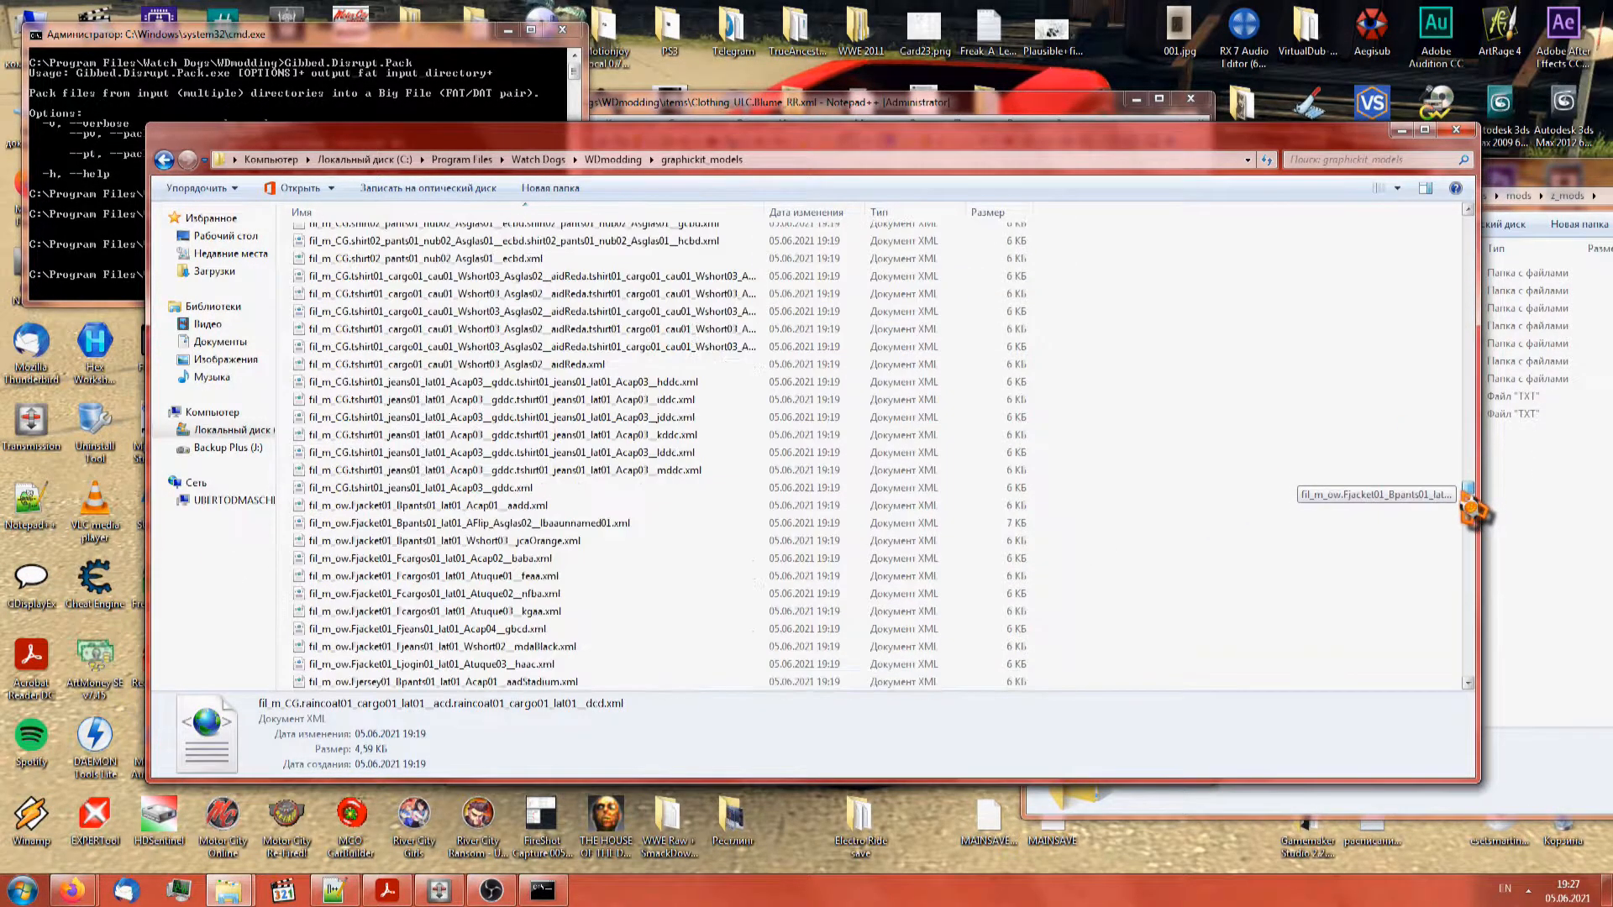
pyautogui.scroll(-15, 1463, 523)
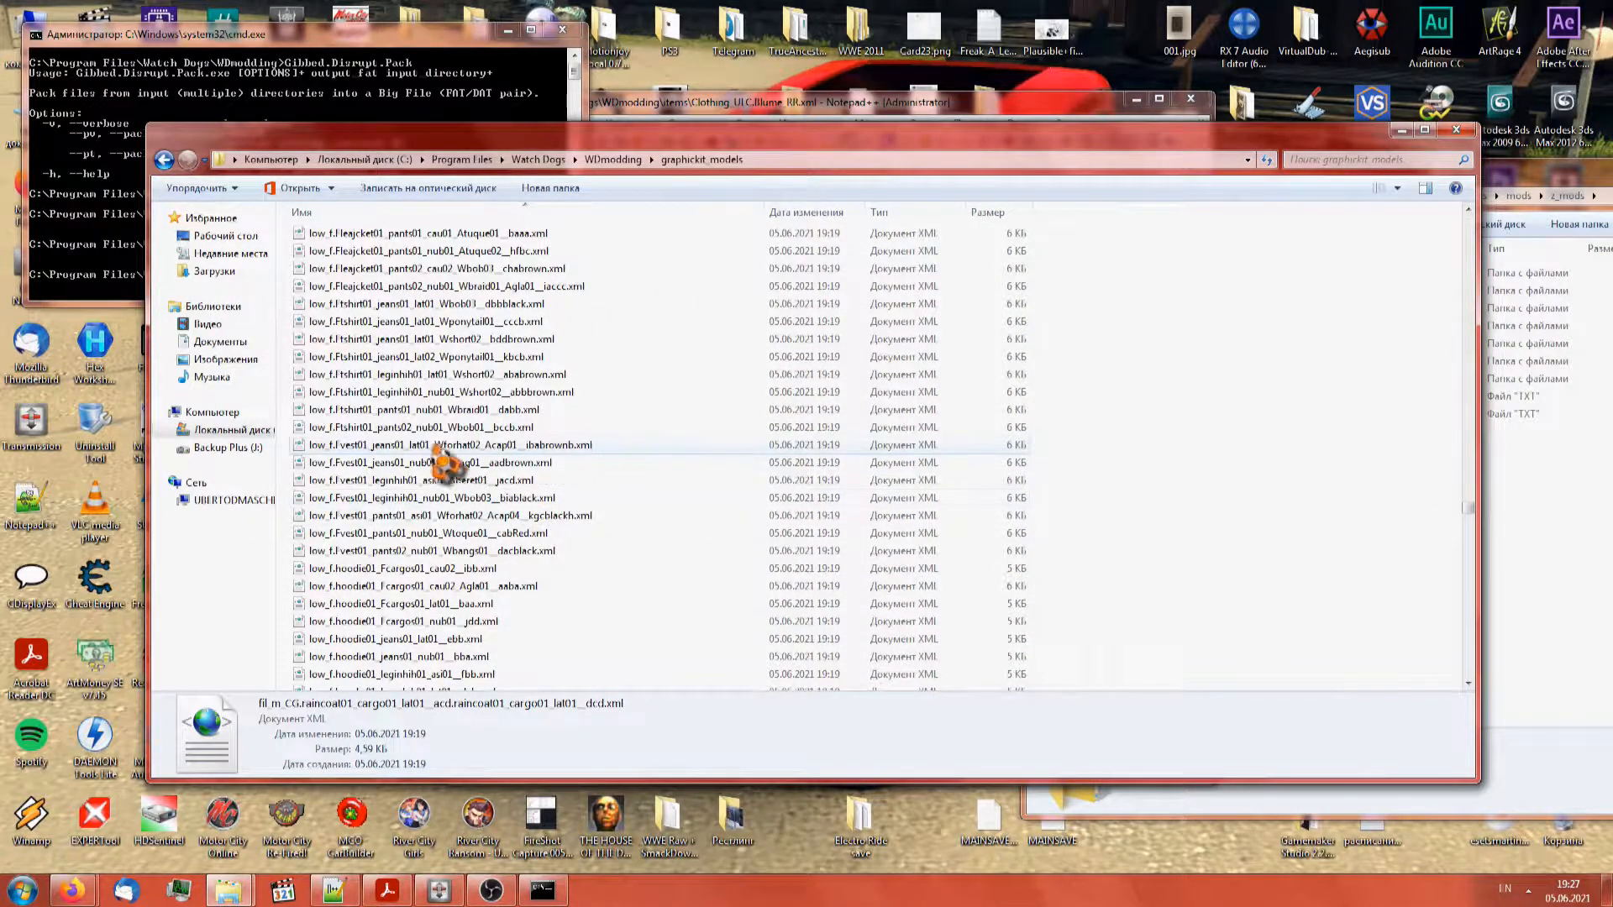
pyautogui.click(382, 446)
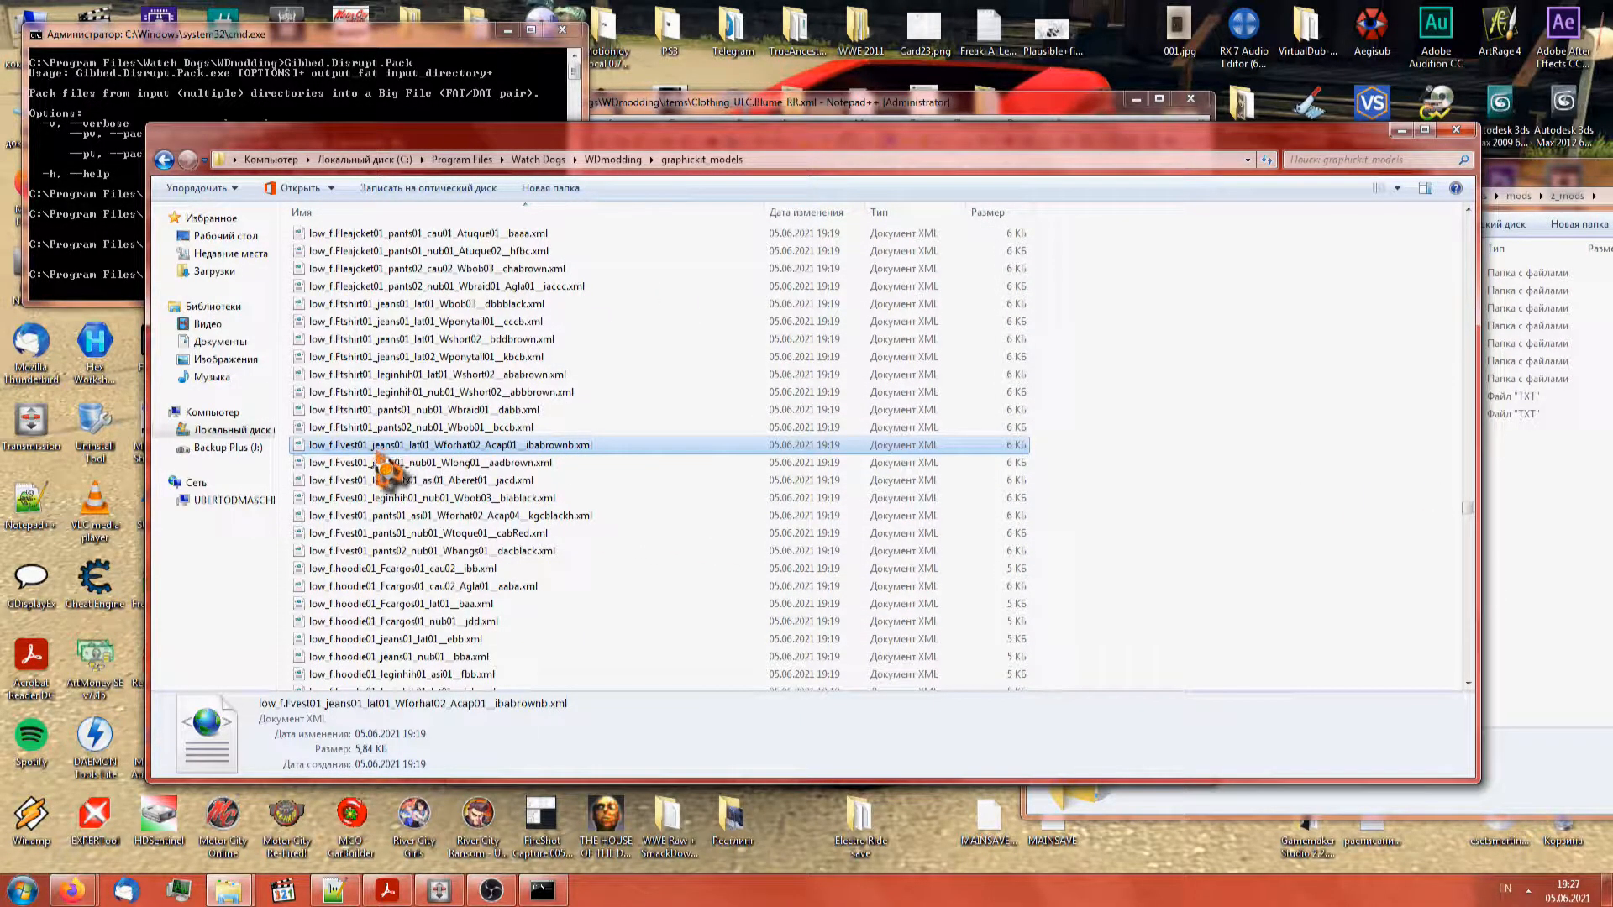
pyautogui.press('Up')
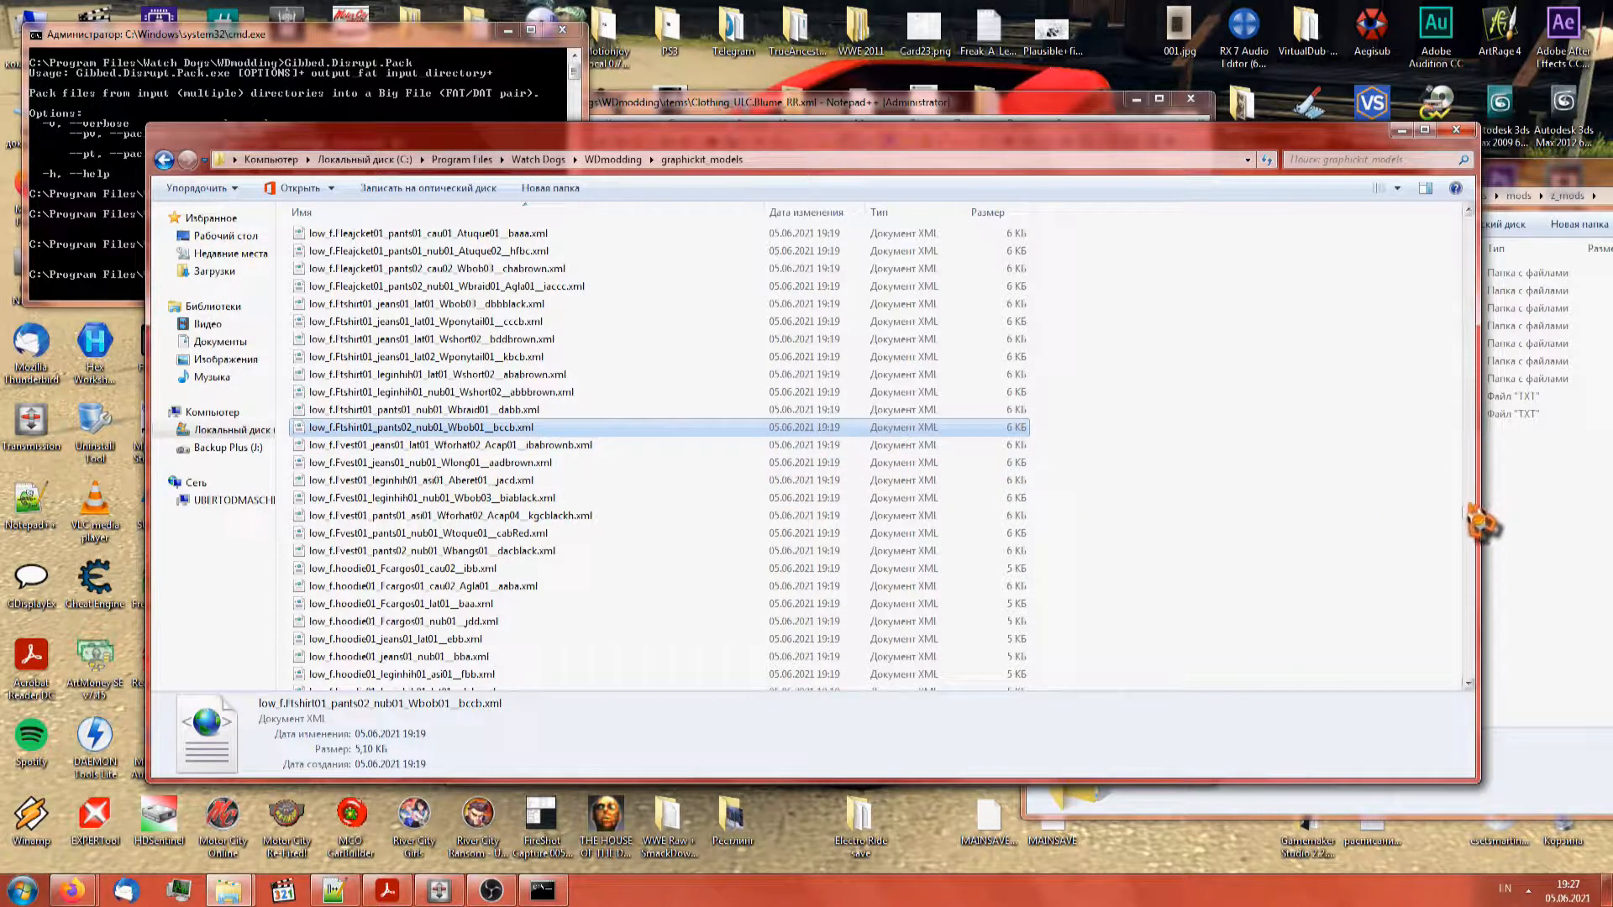
pyautogui.click(1468, 533)
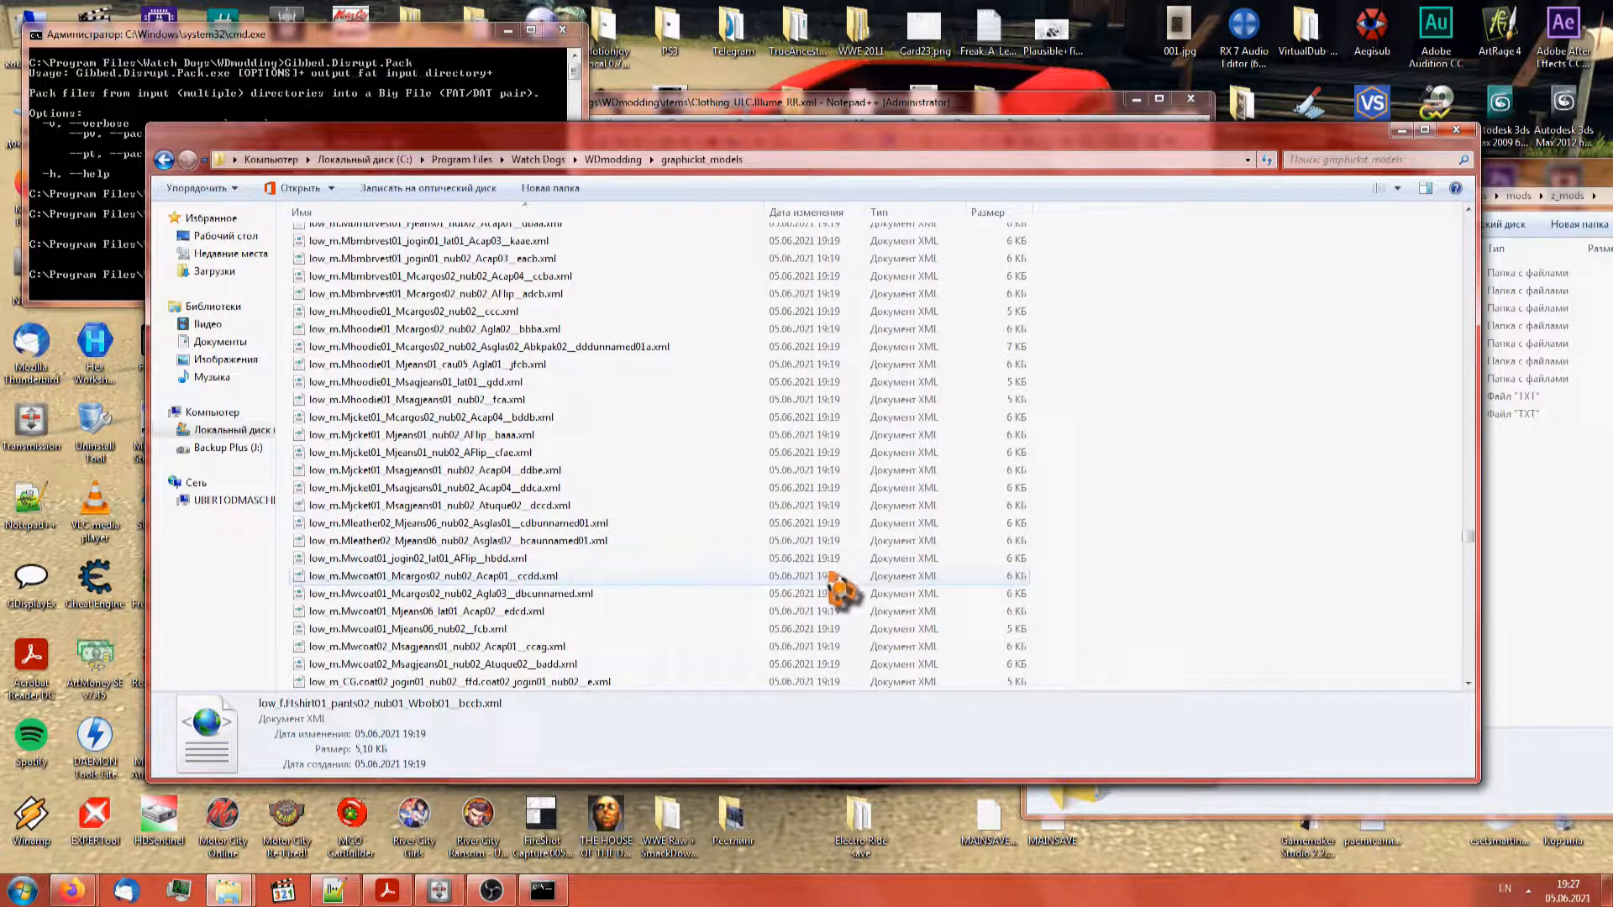
pyautogui.moveTo(1471, 544); pyautogui.dragTo(1440, 550)
pyautogui.scroll(-10, 1436, 548)
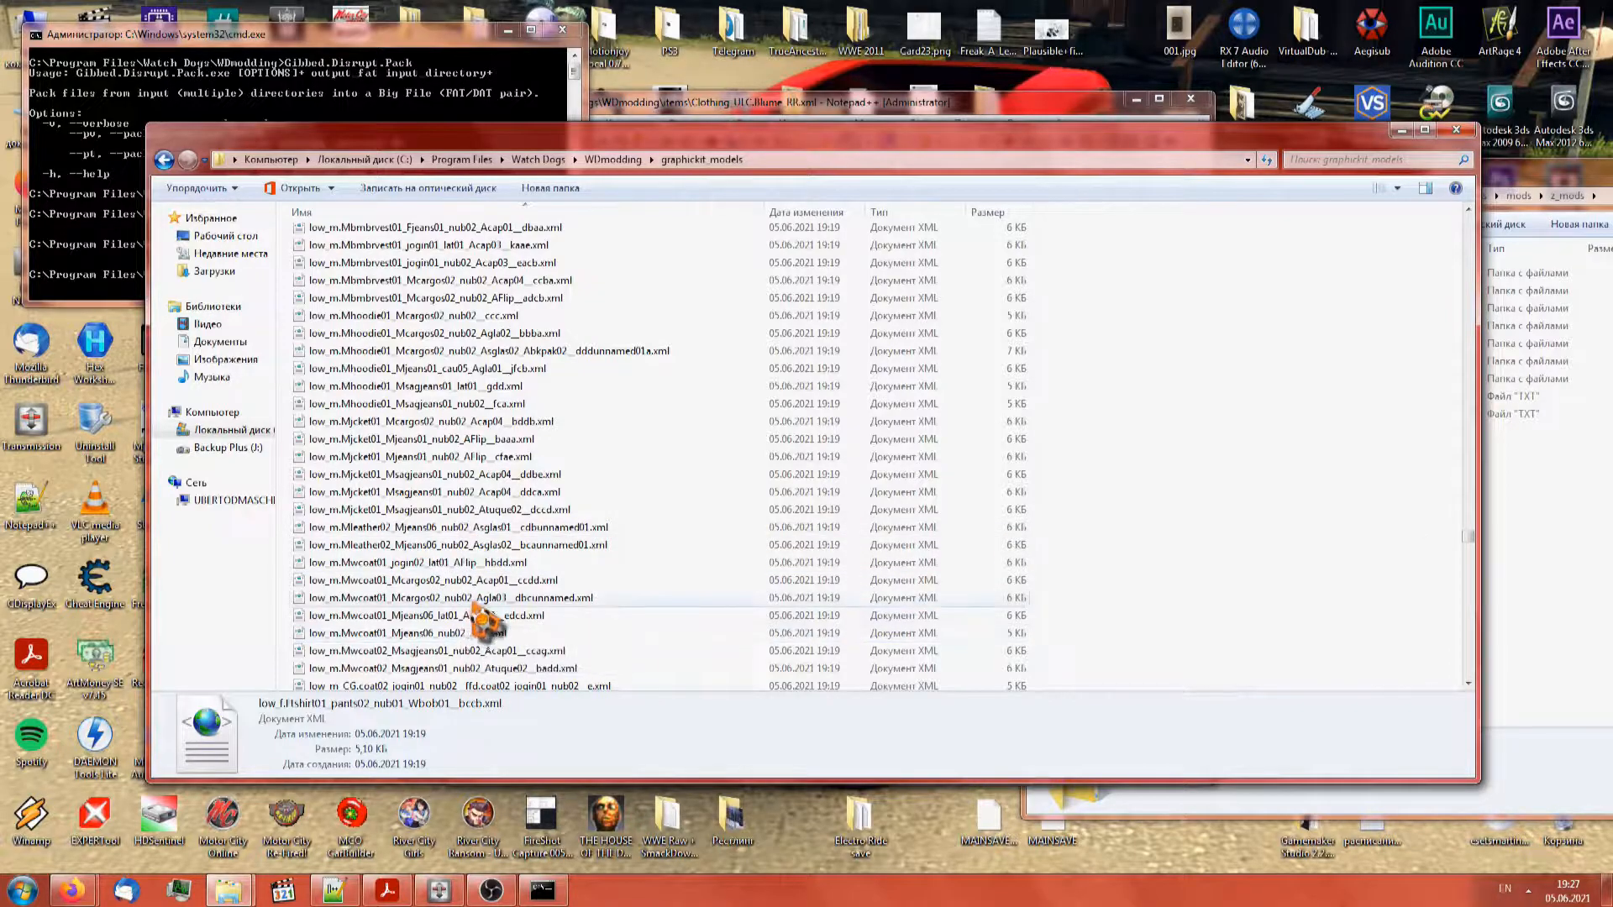
# Copy the hidKey value from low_m.Mwcoat01_Mjeans06_nub02__fcb.xml into the graphickitmodelModel field of Clothing_ULC.Blume_RR.xml and save
pyautogui.click(443, 634)
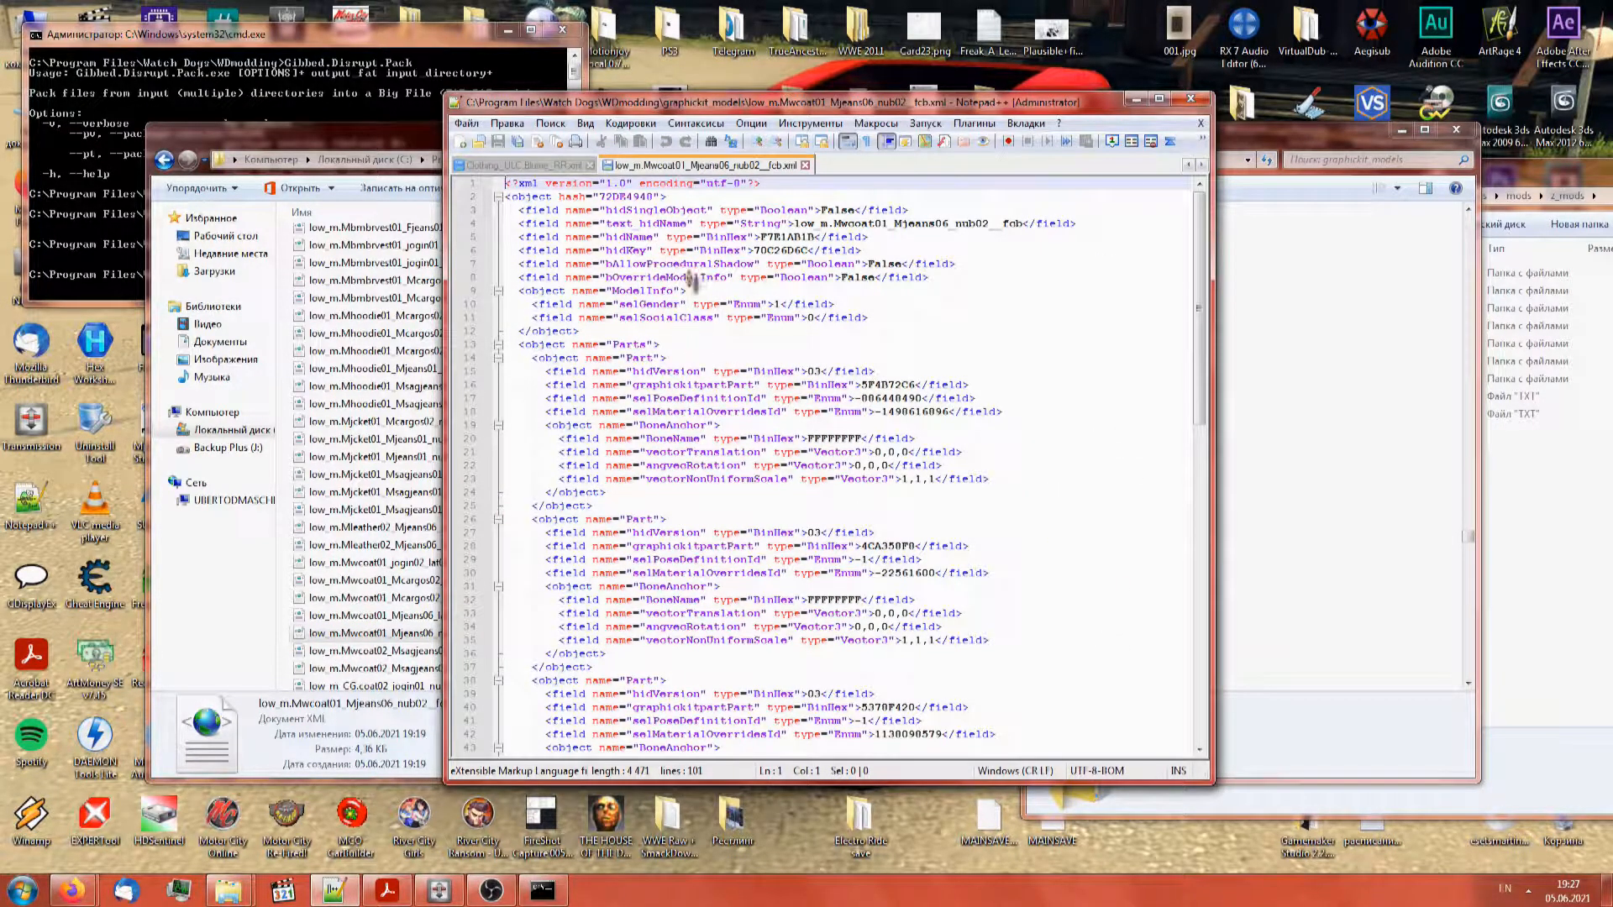
pyautogui.doubleClick(766, 249)
pyautogui.hotkey('ctrl', 'c')
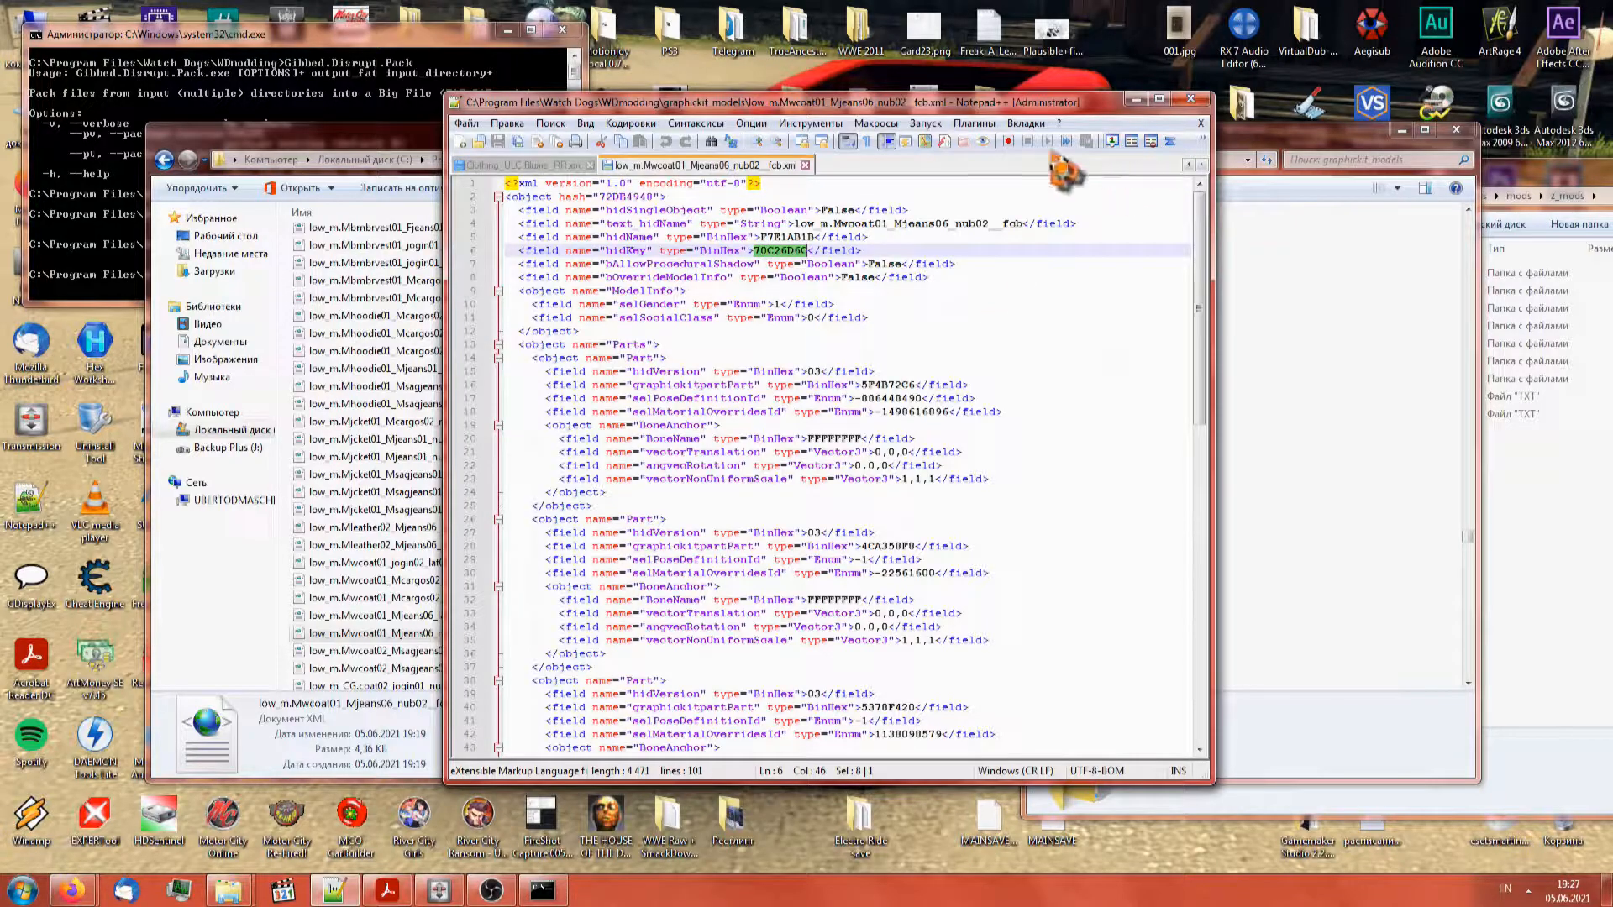
pyautogui.click(578, 166)
pyautogui.hotkey('ctrl', 'v')
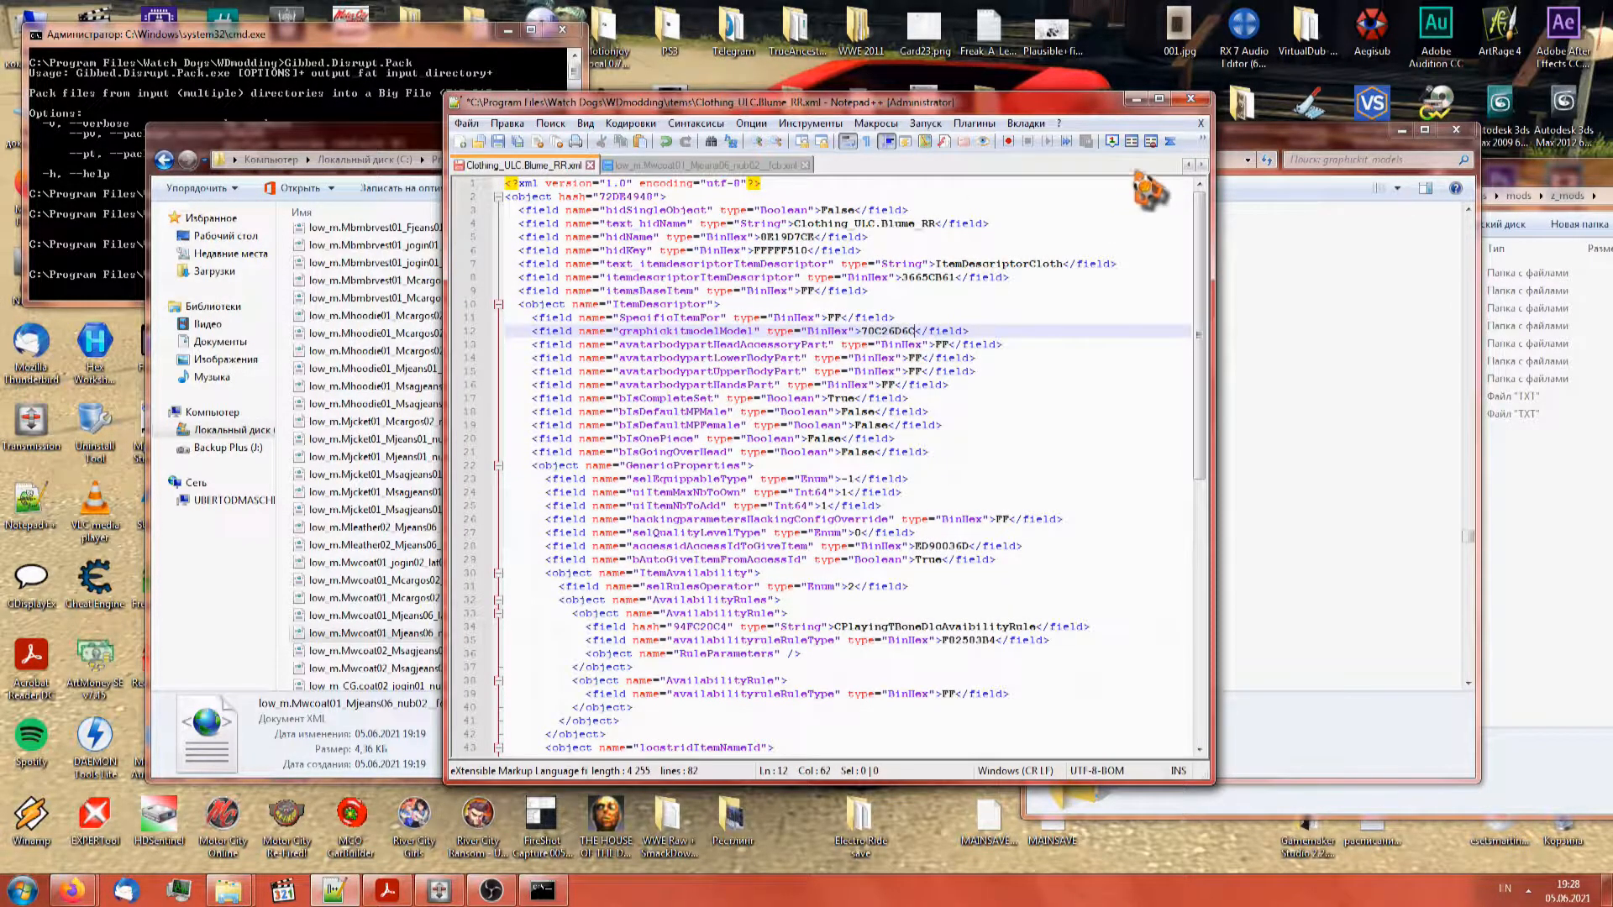
pyautogui.click(1188, 164)
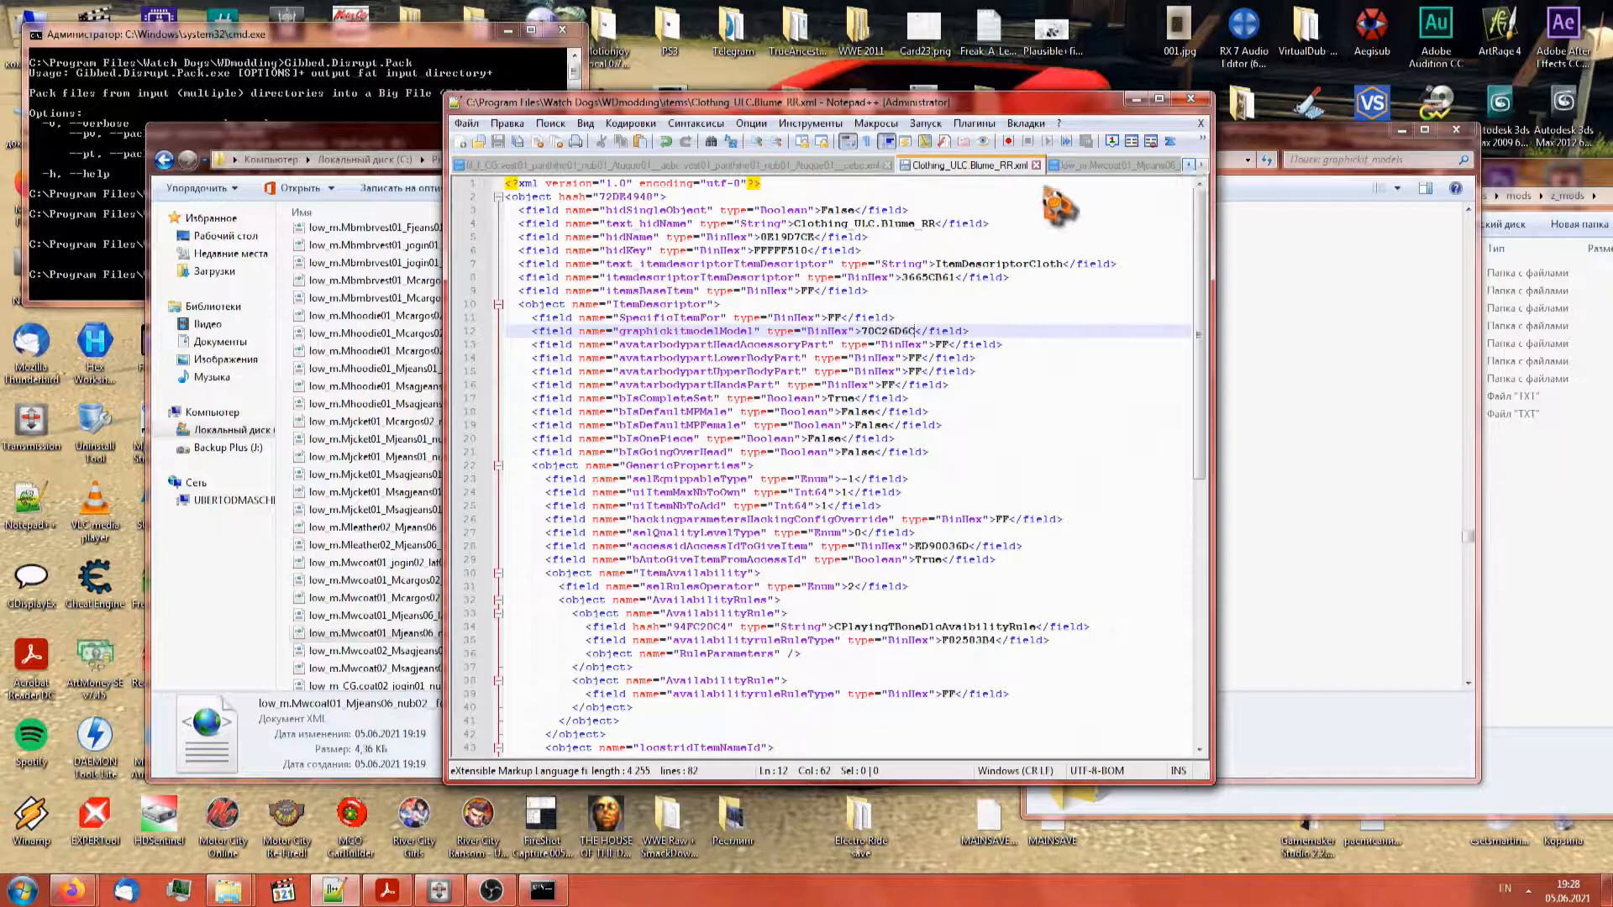
pyautogui.click(840, 168)
pyautogui.click(1271, 313)
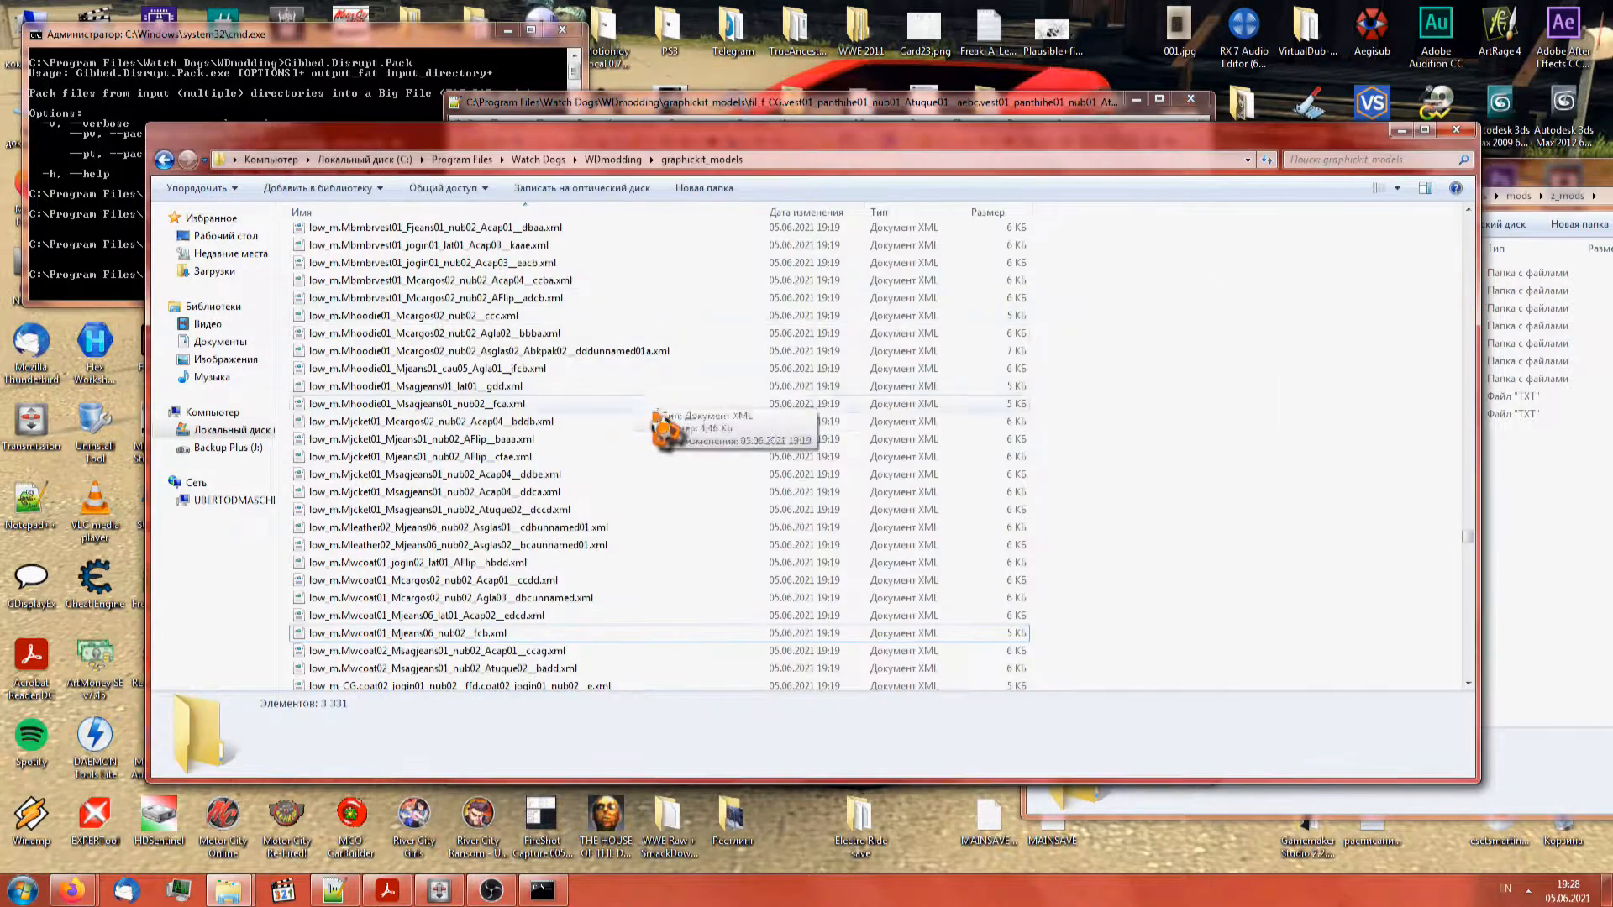
# Return to WDmodding, convert items.lib.xml with Gibbed.Disrupt.ConvertBinaryObject.exe and pick up the resulting items.lib for moving
pyautogui.click(165, 160)
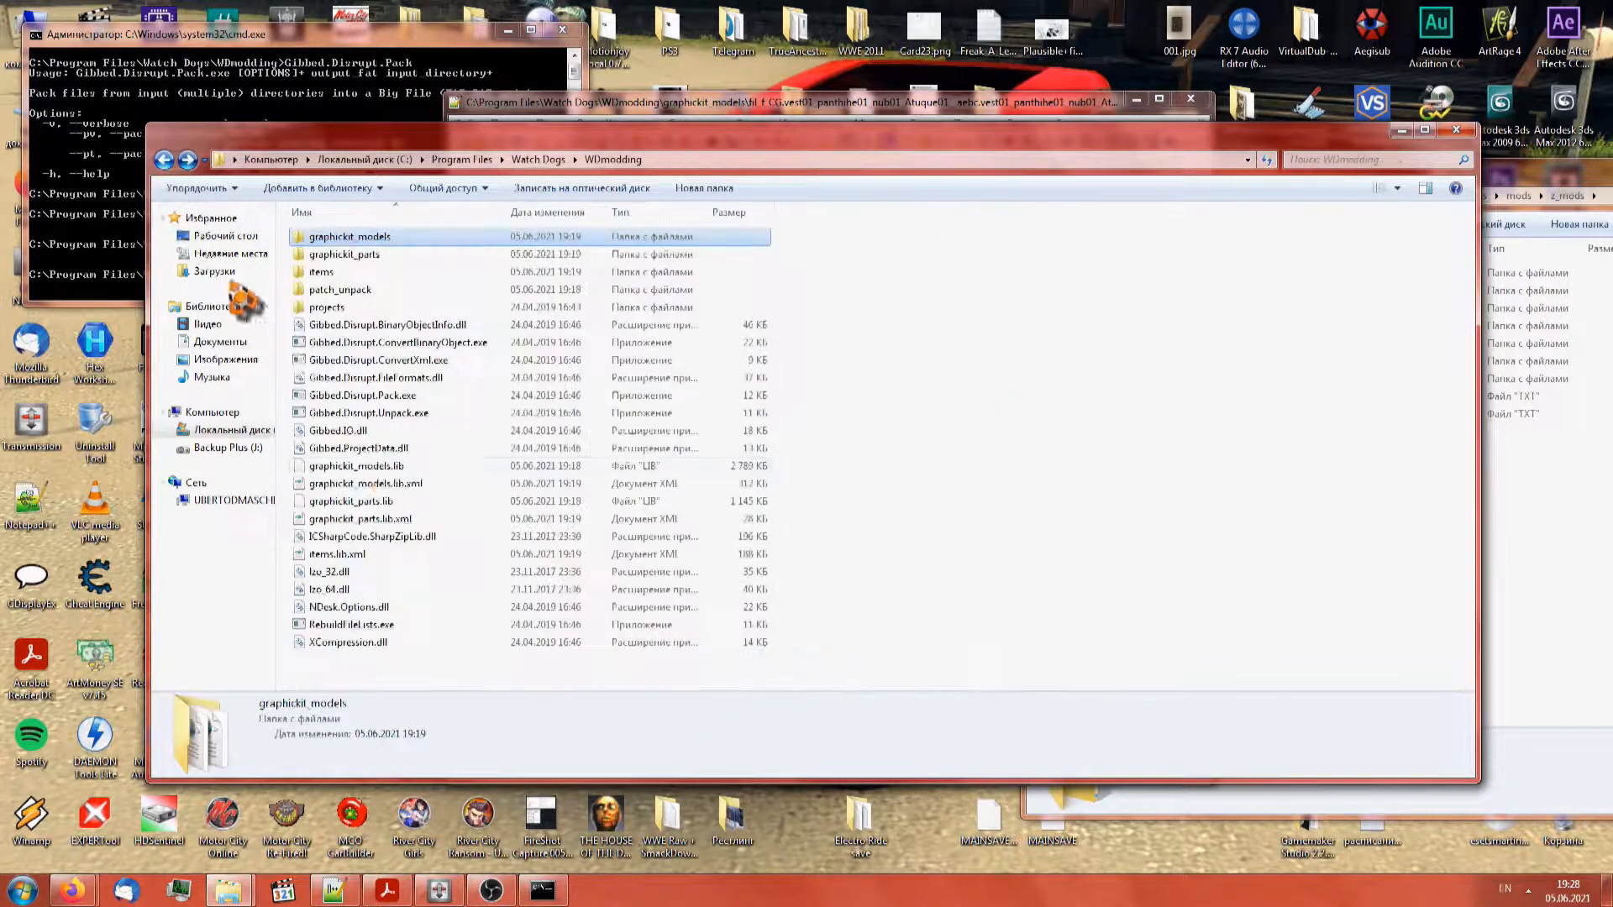
pyautogui.moveTo(344, 556); pyautogui.dragTo(431, 343)
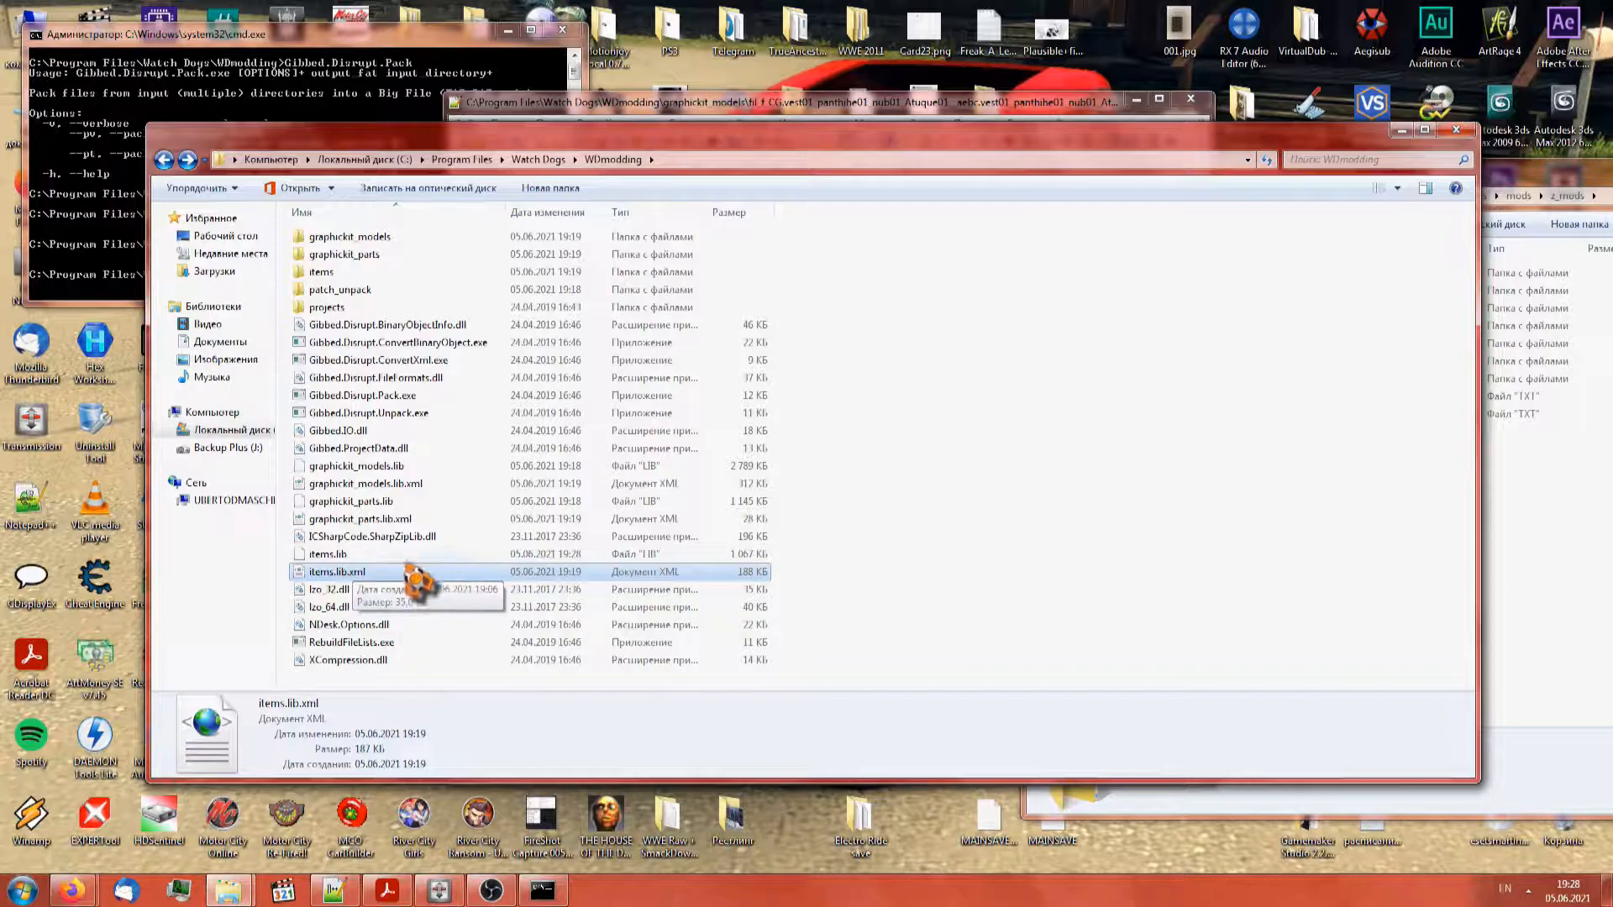
pyautogui.click(403, 555)
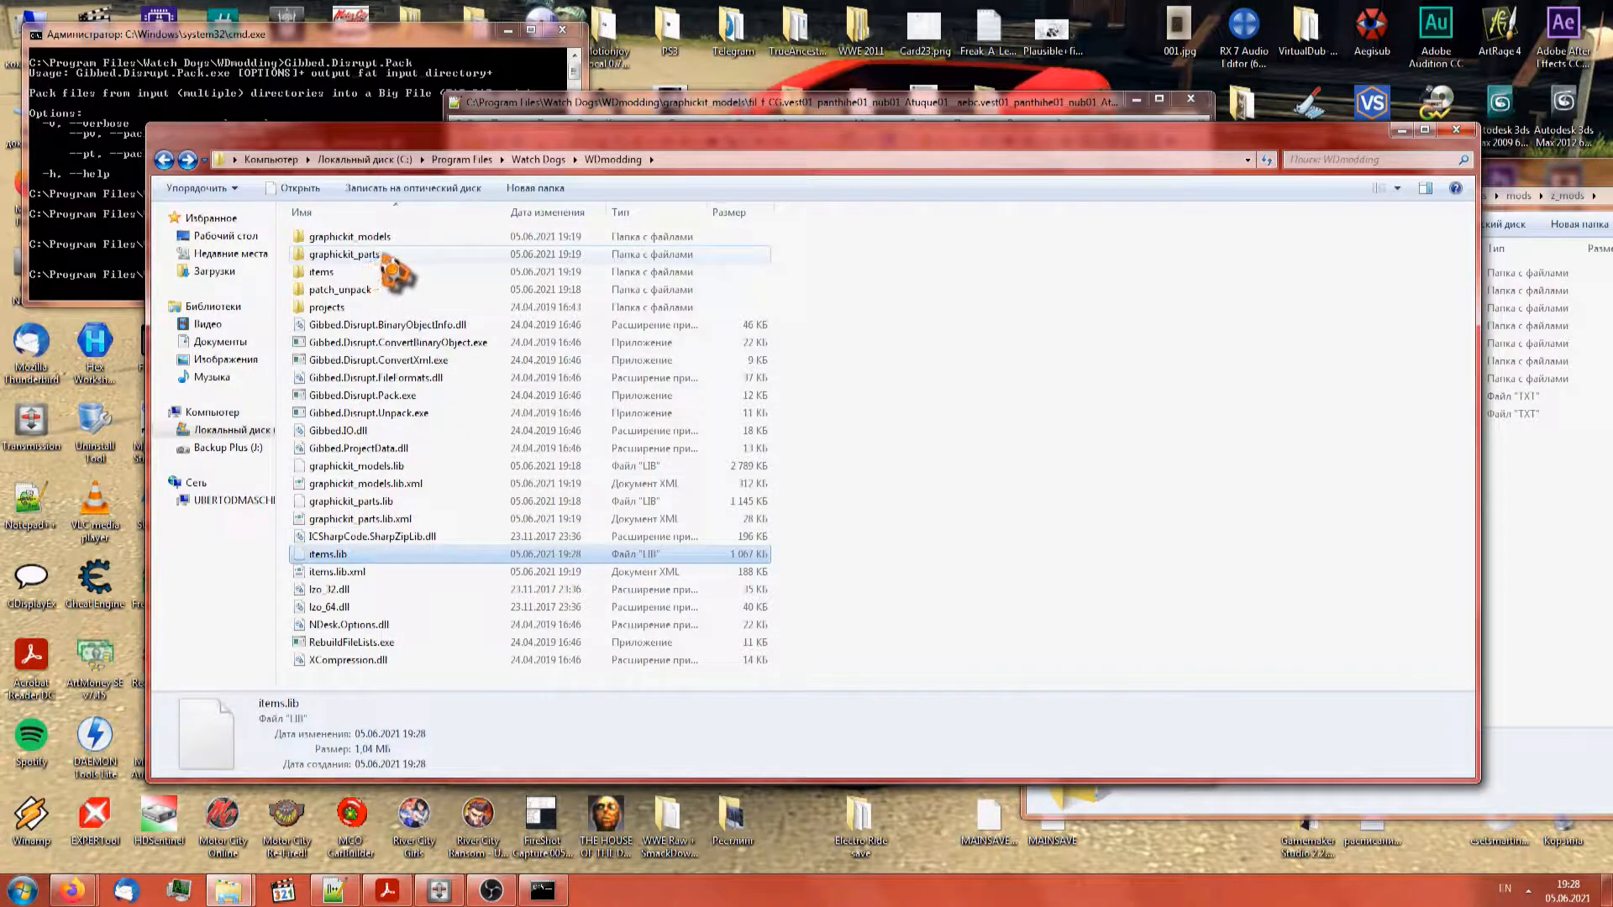
# Move the new items.lib into patch_unpack\generated\databases\generic, replacing the existing file
pyautogui.doubleClick(375, 289)
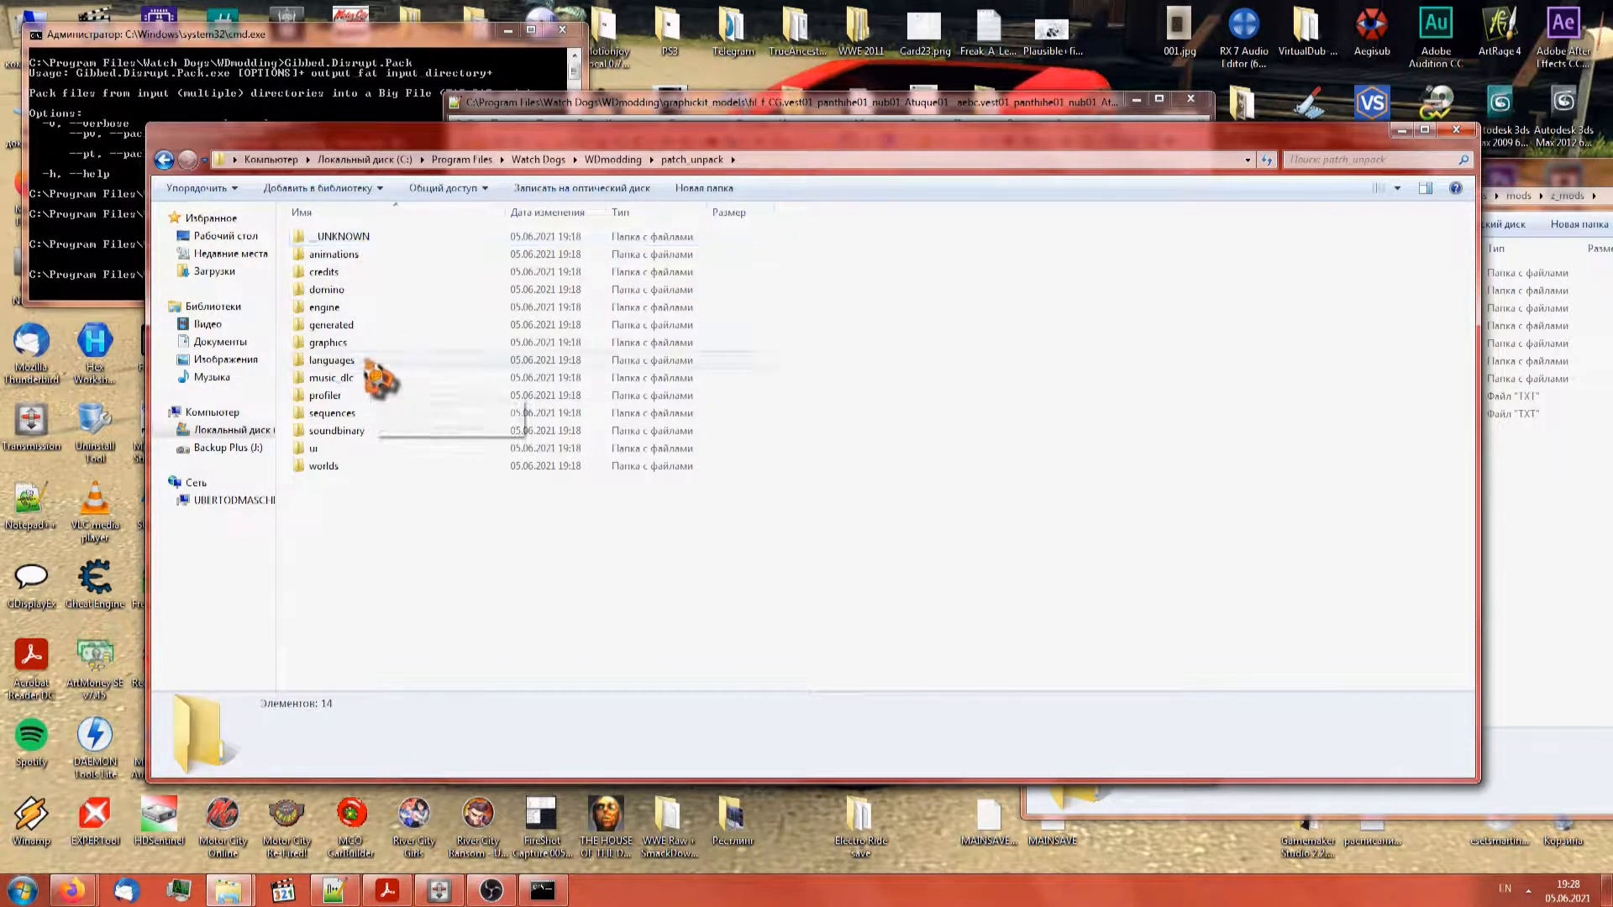
pyautogui.doubleClick(370, 325)
pyautogui.doubleClick(361, 238)
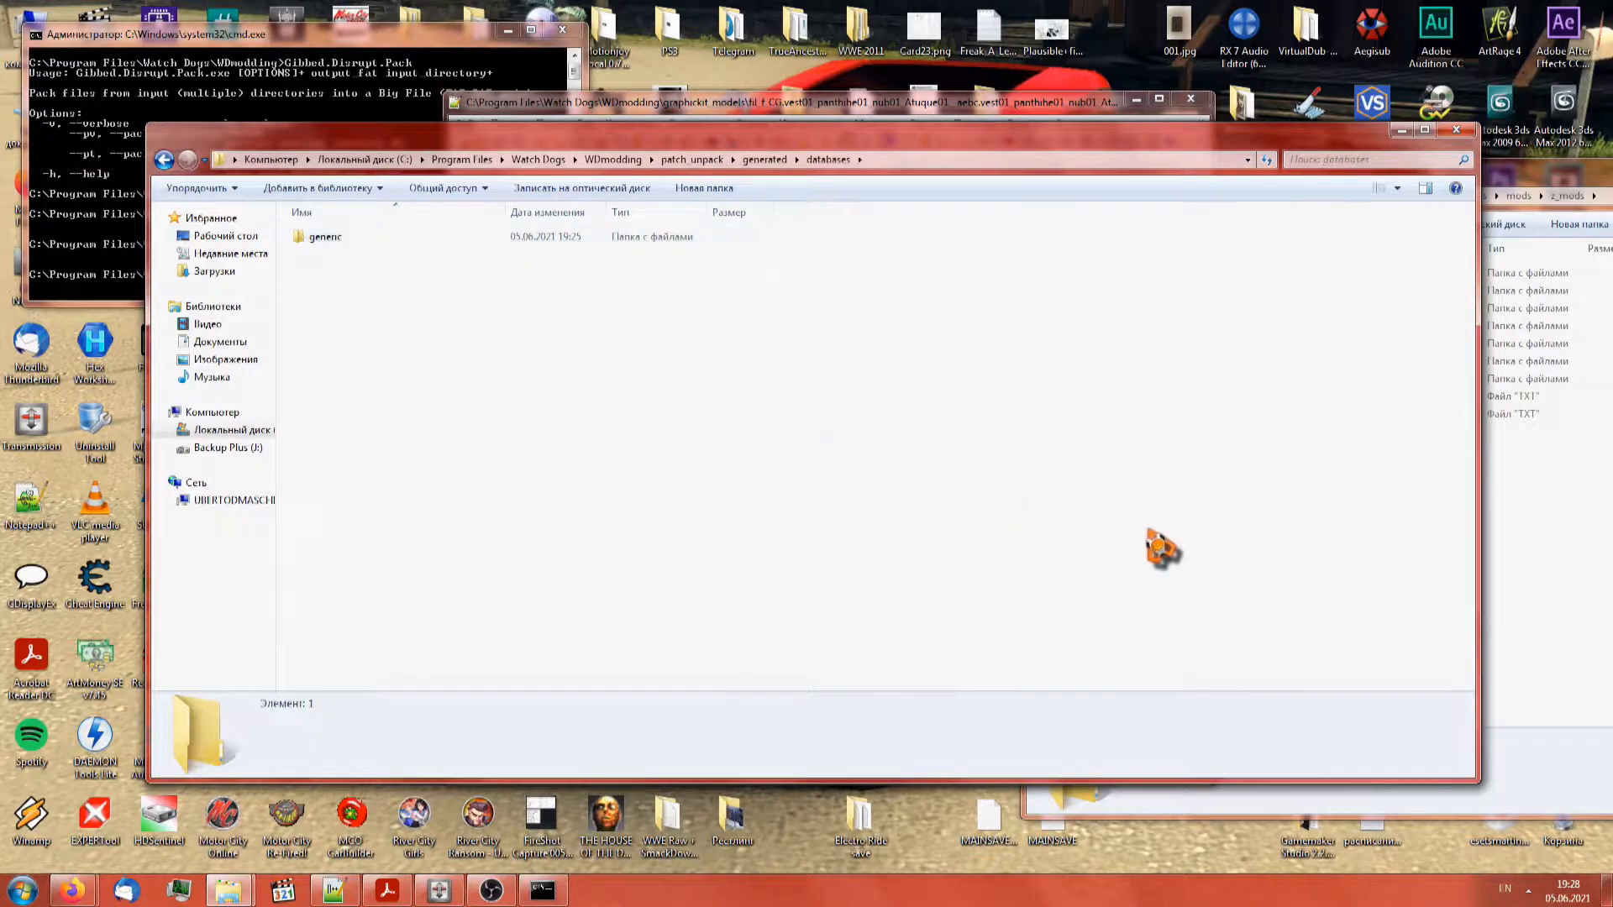
pyautogui.doubleClick(369, 239)
pyautogui.hotkey('ctrl', 'v')
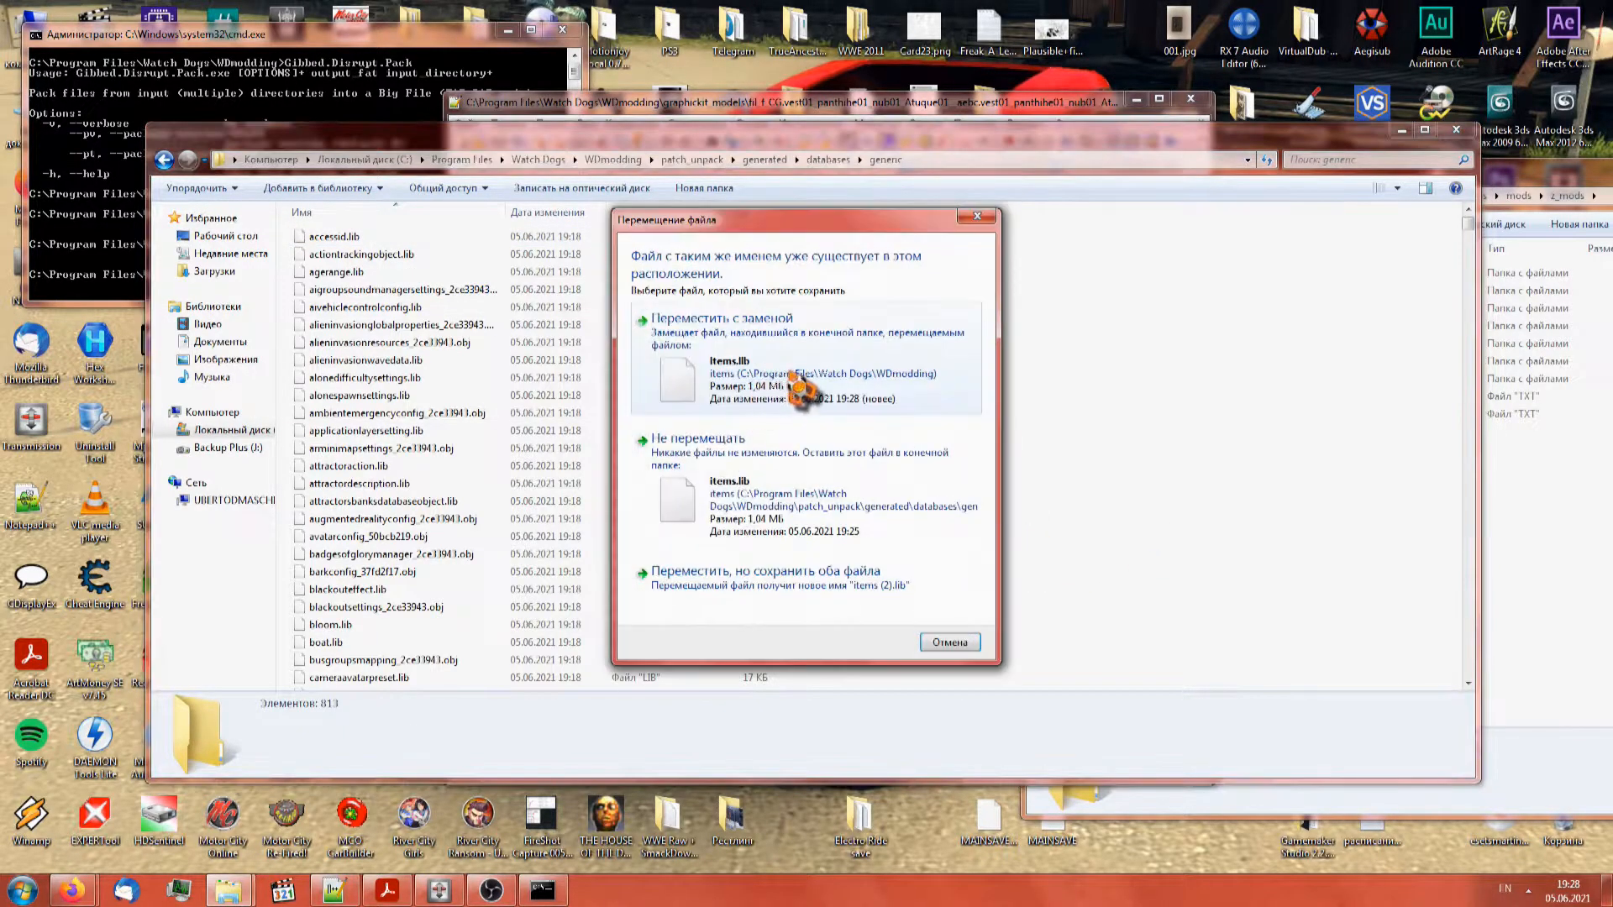
pyautogui.click(796, 385)
# Repack patch_unpack into patch.fat with Gibbed.Disrupt.Pack, and pick up the new patch.dat and patch.fat from WDmodding for moving
pyautogui.click(349, 90)
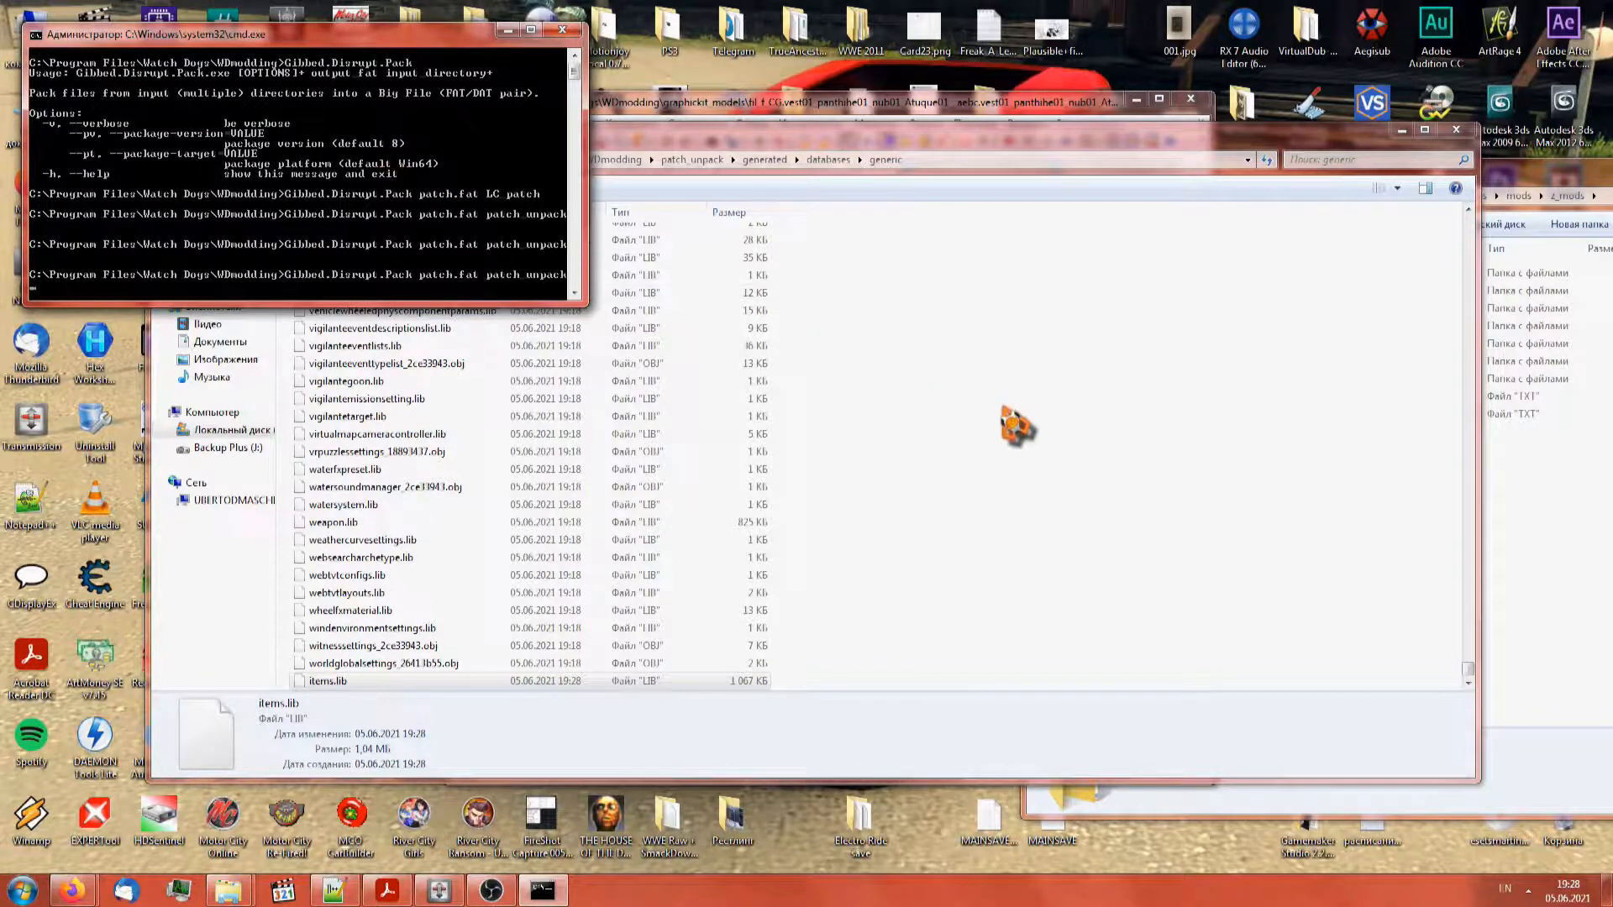
pyautogui.click(1017, 427)
pyautogui.press('BackSpace')
pyautogui.press('BackSpace')
pyautogui.press('BackSpace')
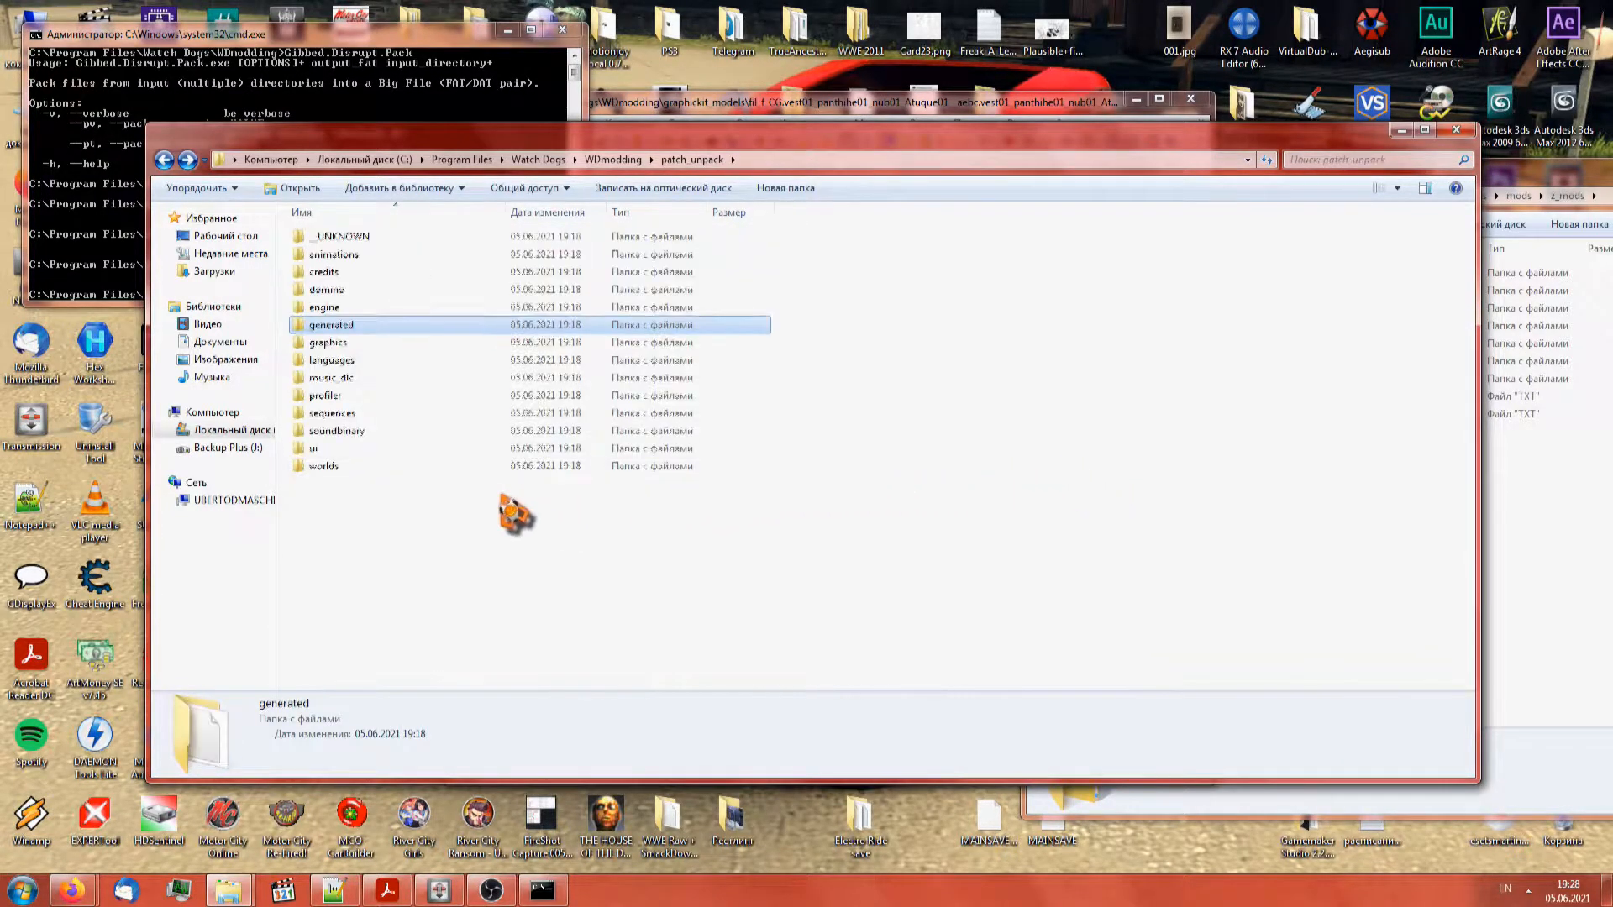
pyautogui.press('BackSpace')
pyautogui.click(386, 624)
pyautogui.keyDown('shift'); pyautogui.click(382, 643); pyautogui.keyUp('shift')
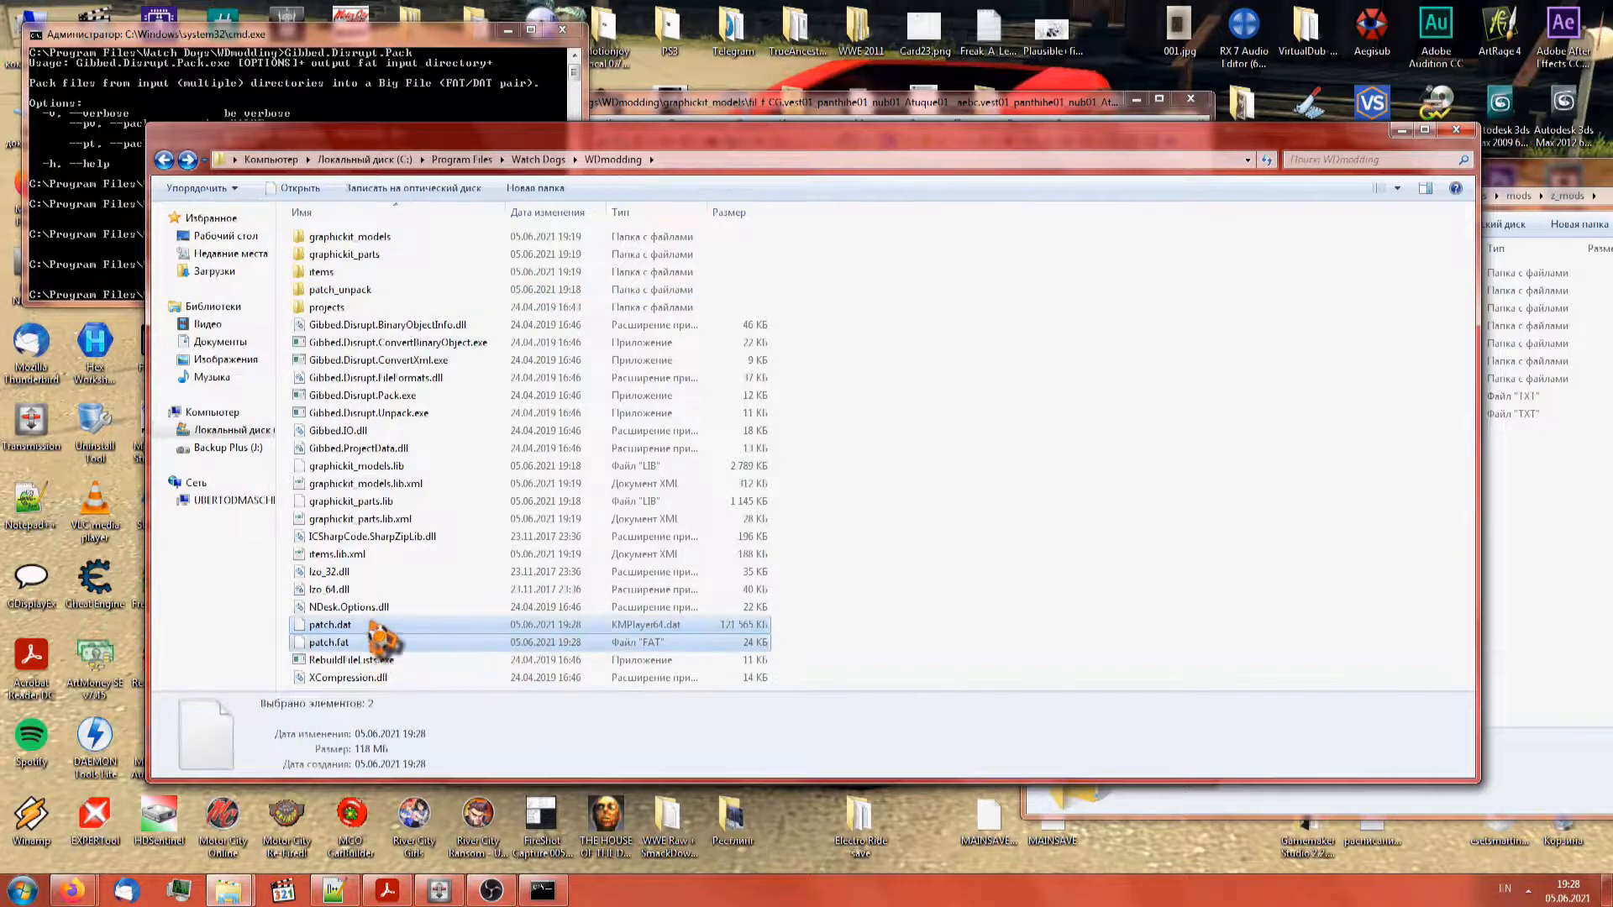
# Move the new patch.dat and patch.fat into the data_win64 folder of Watch Dogs, replacing the existing files
pyautogui.click(187, 160)
pyautogui.click(188, 159)
pyautogui.click(187, 160)
pyautogui.click(188, 160)
pyautogui.click(164, 160)
pyautogui.click(164, 159)
pyautogui.click(164, 160)
pyautogui.click(164, 159)
pyautogui.click(164, 159)
pyautogui.click(163, 159)
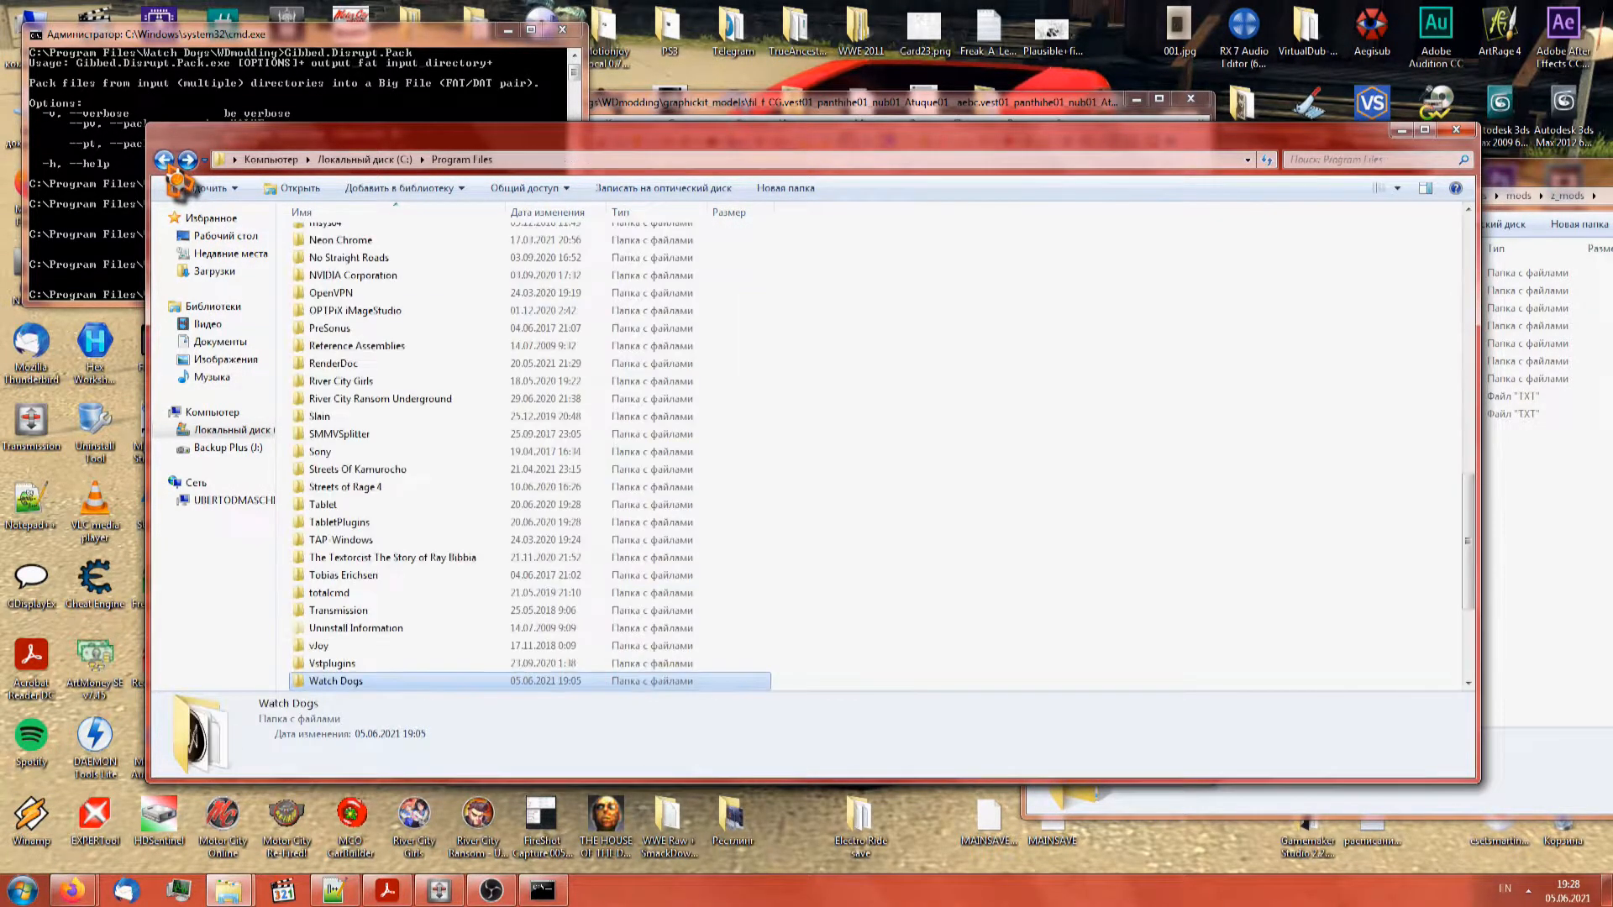
pyautogui.click(188, 160)
pyautogui.doubleClick(336, 254)
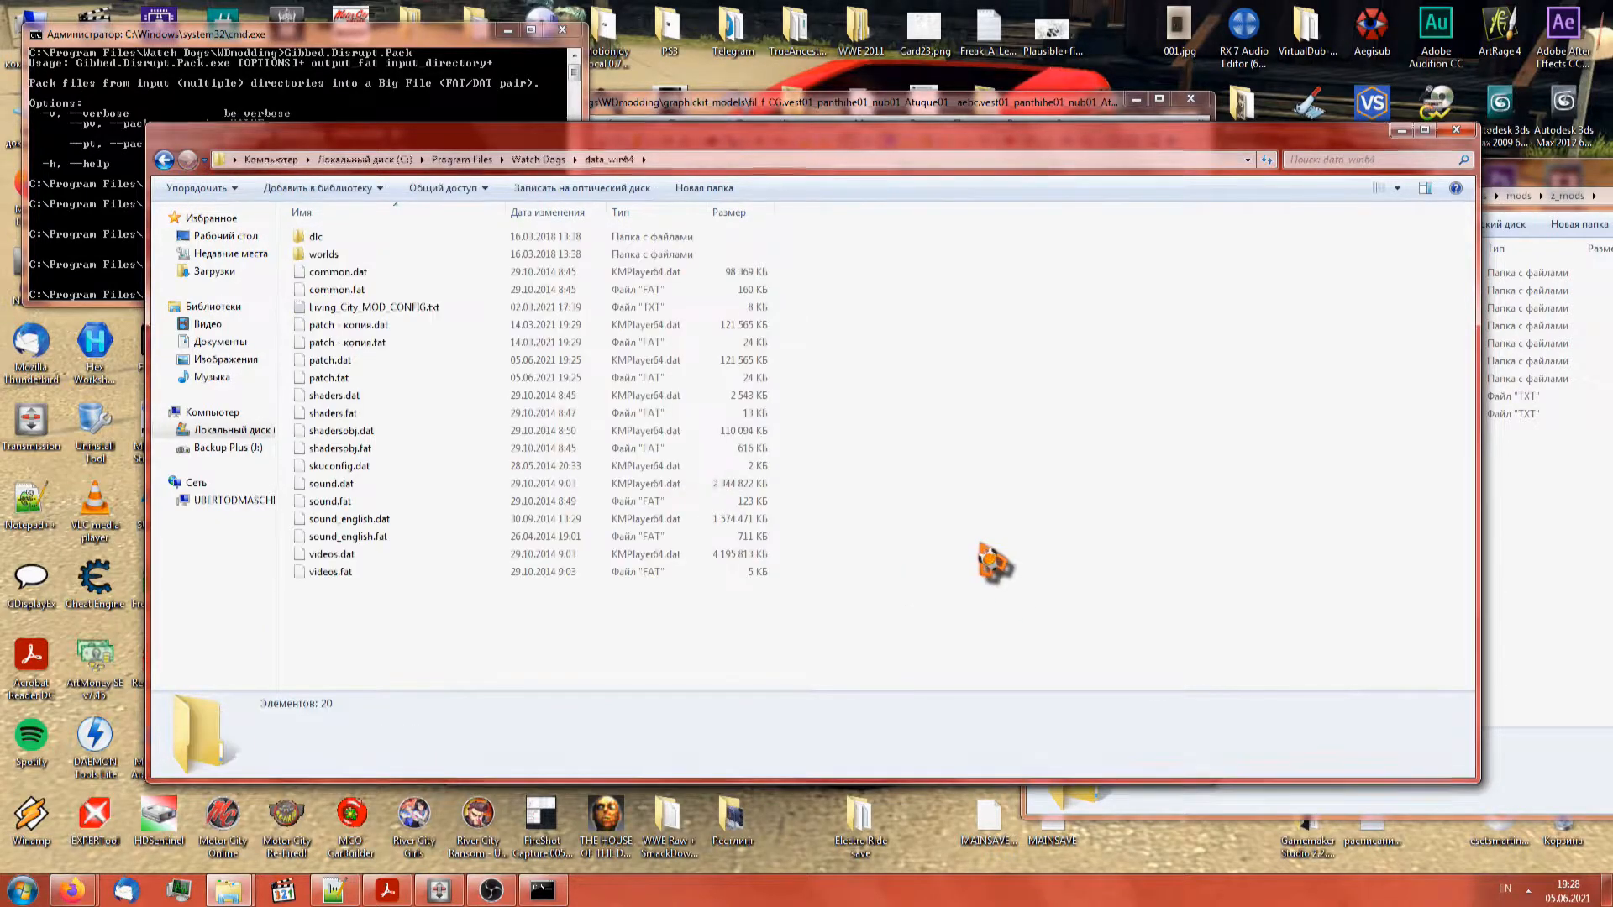
pyautogui.hotkey('ctrl', 'v')
pyautogui.click(756, 416)
# Launch Watch Dogs and skip the intro screens to load into the game
pyautogui.press('super')
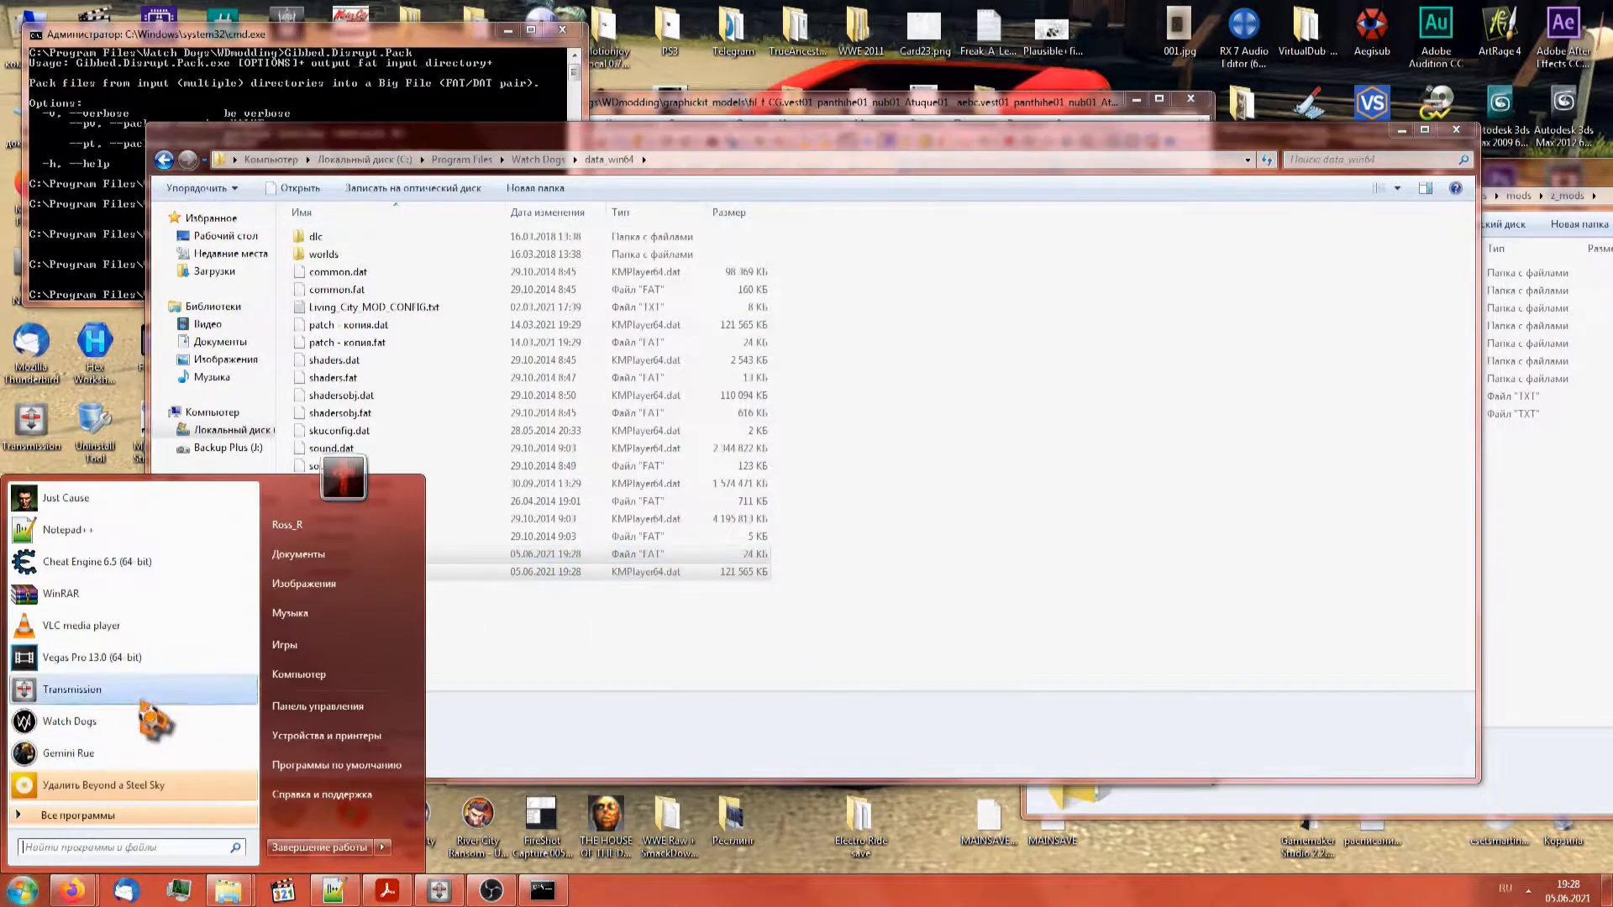
pyautogui.press('super')
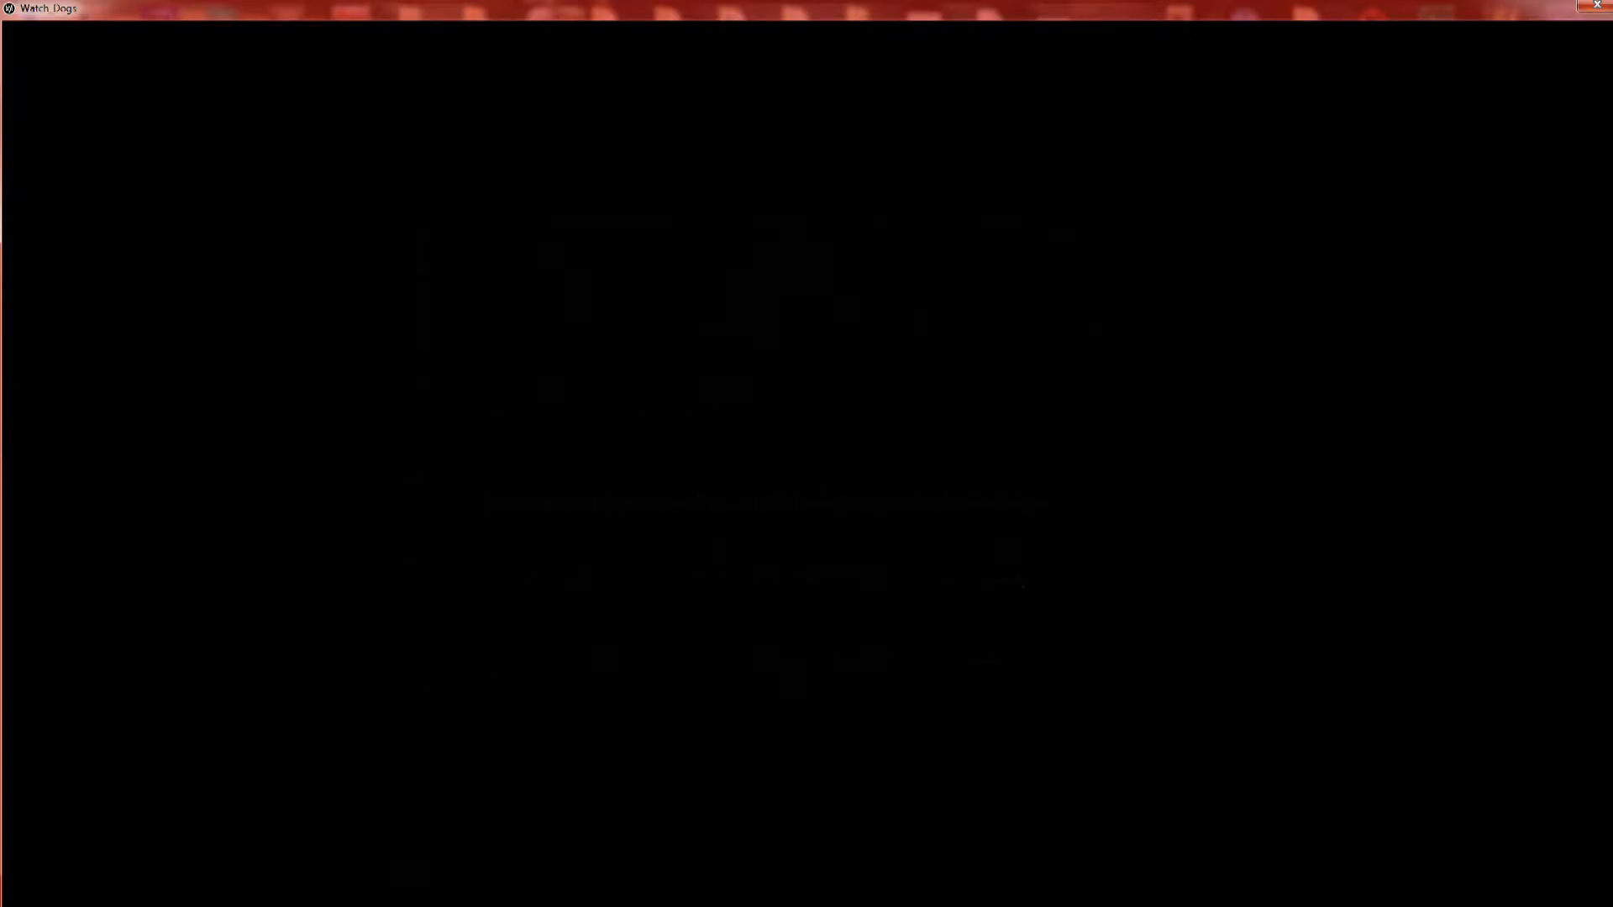
pyautogui.press('Return')
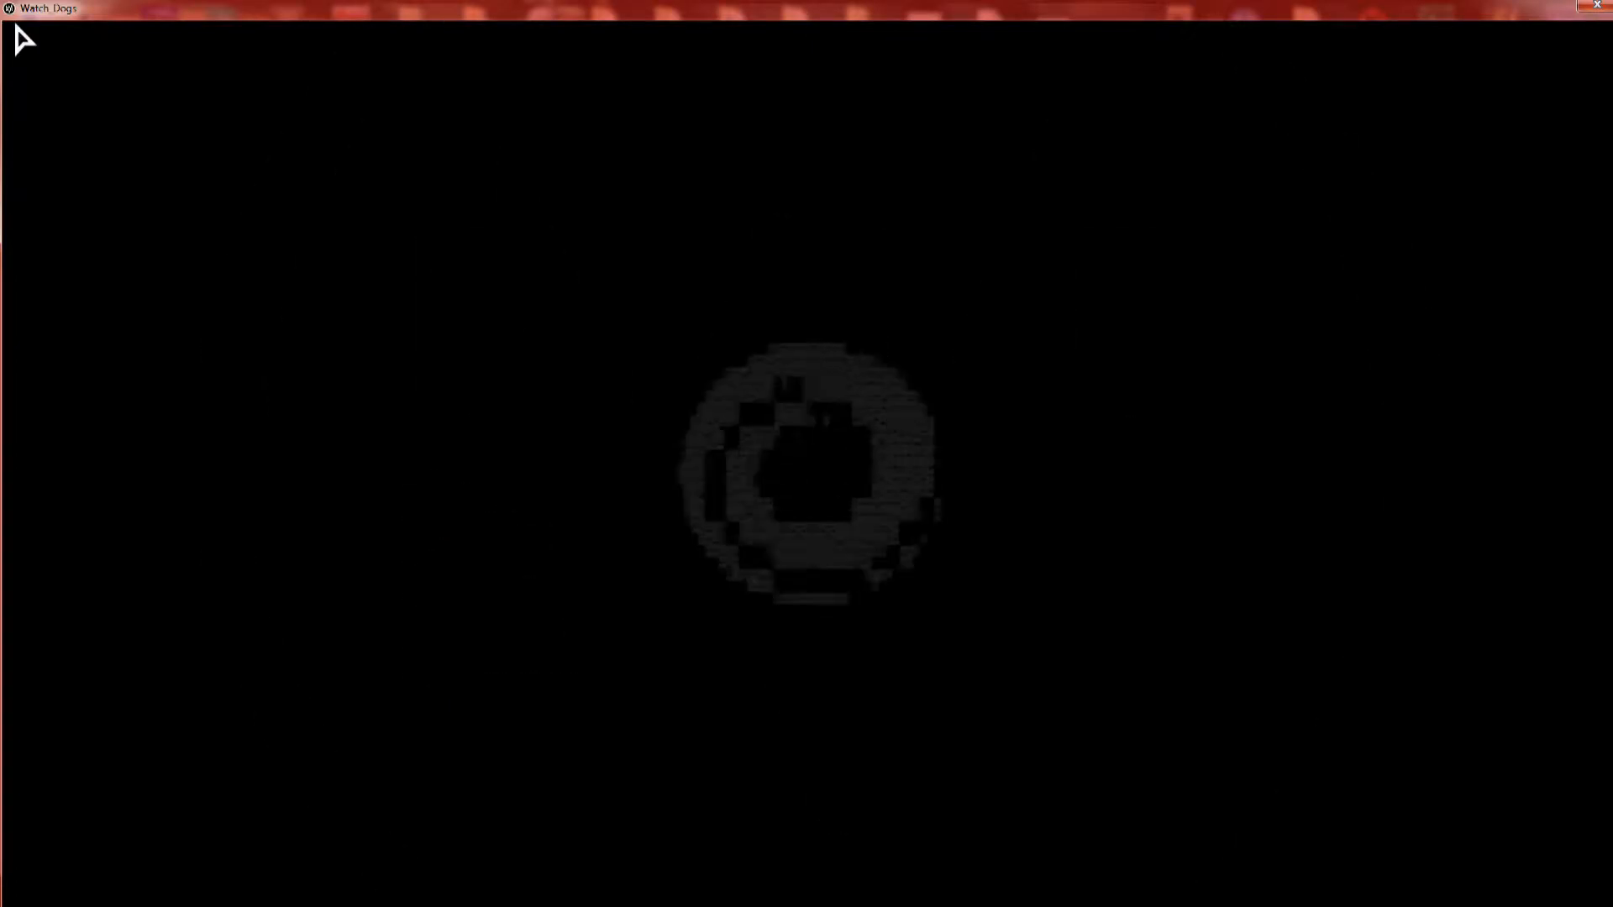
pyautogui.press('Return')
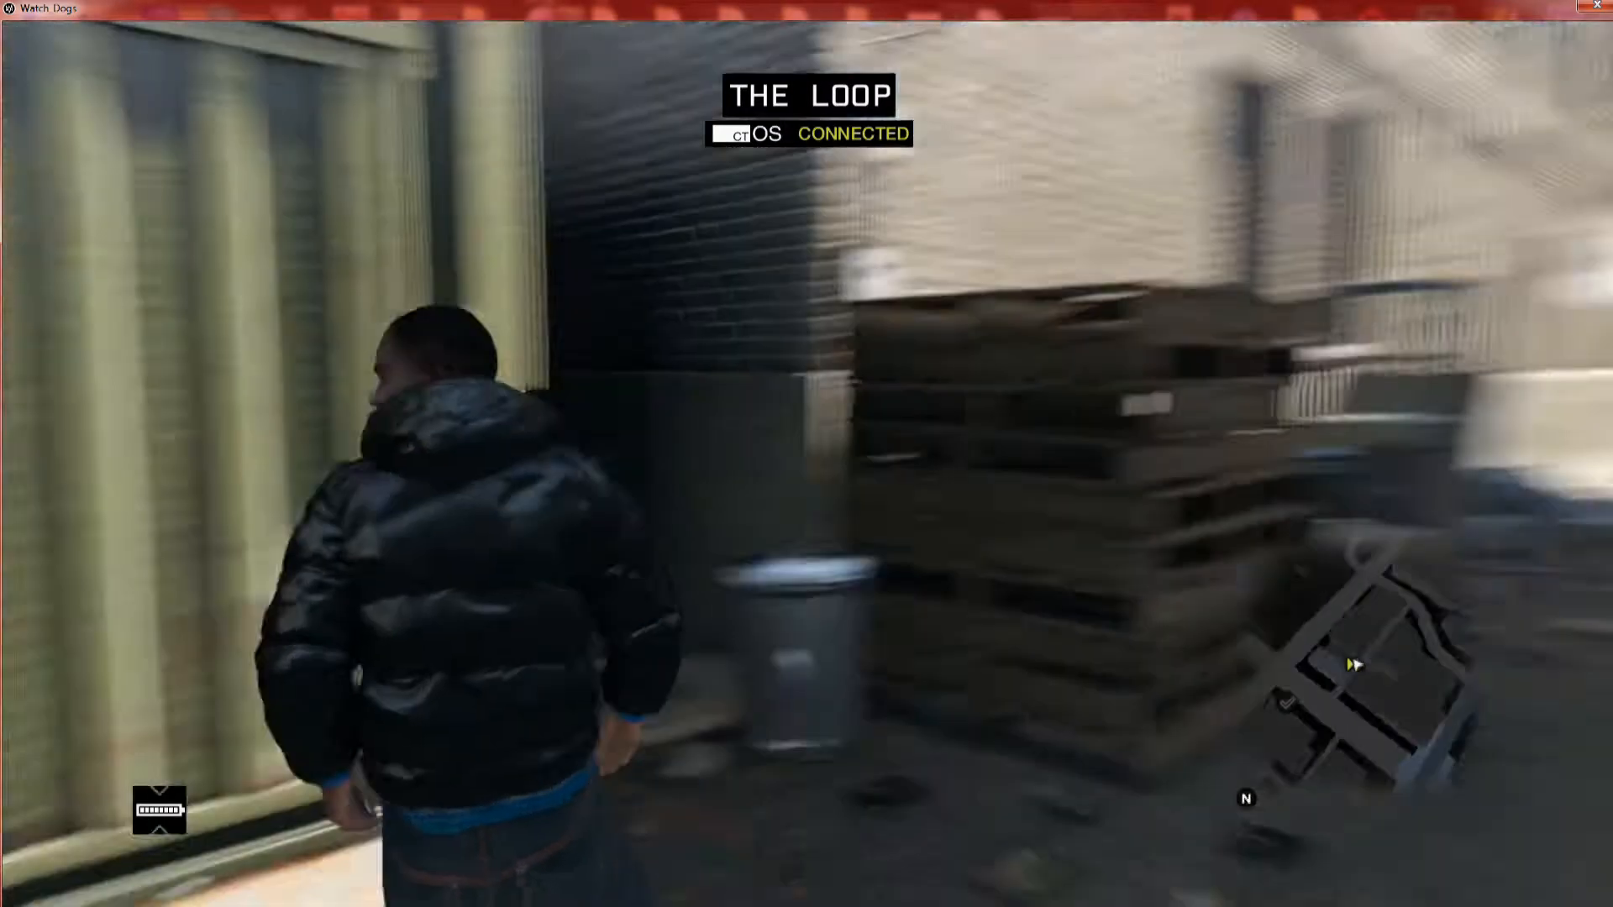
# Run through the alley in The Loop to examine the swapped character model from the front and back
pyautogui.press('w')
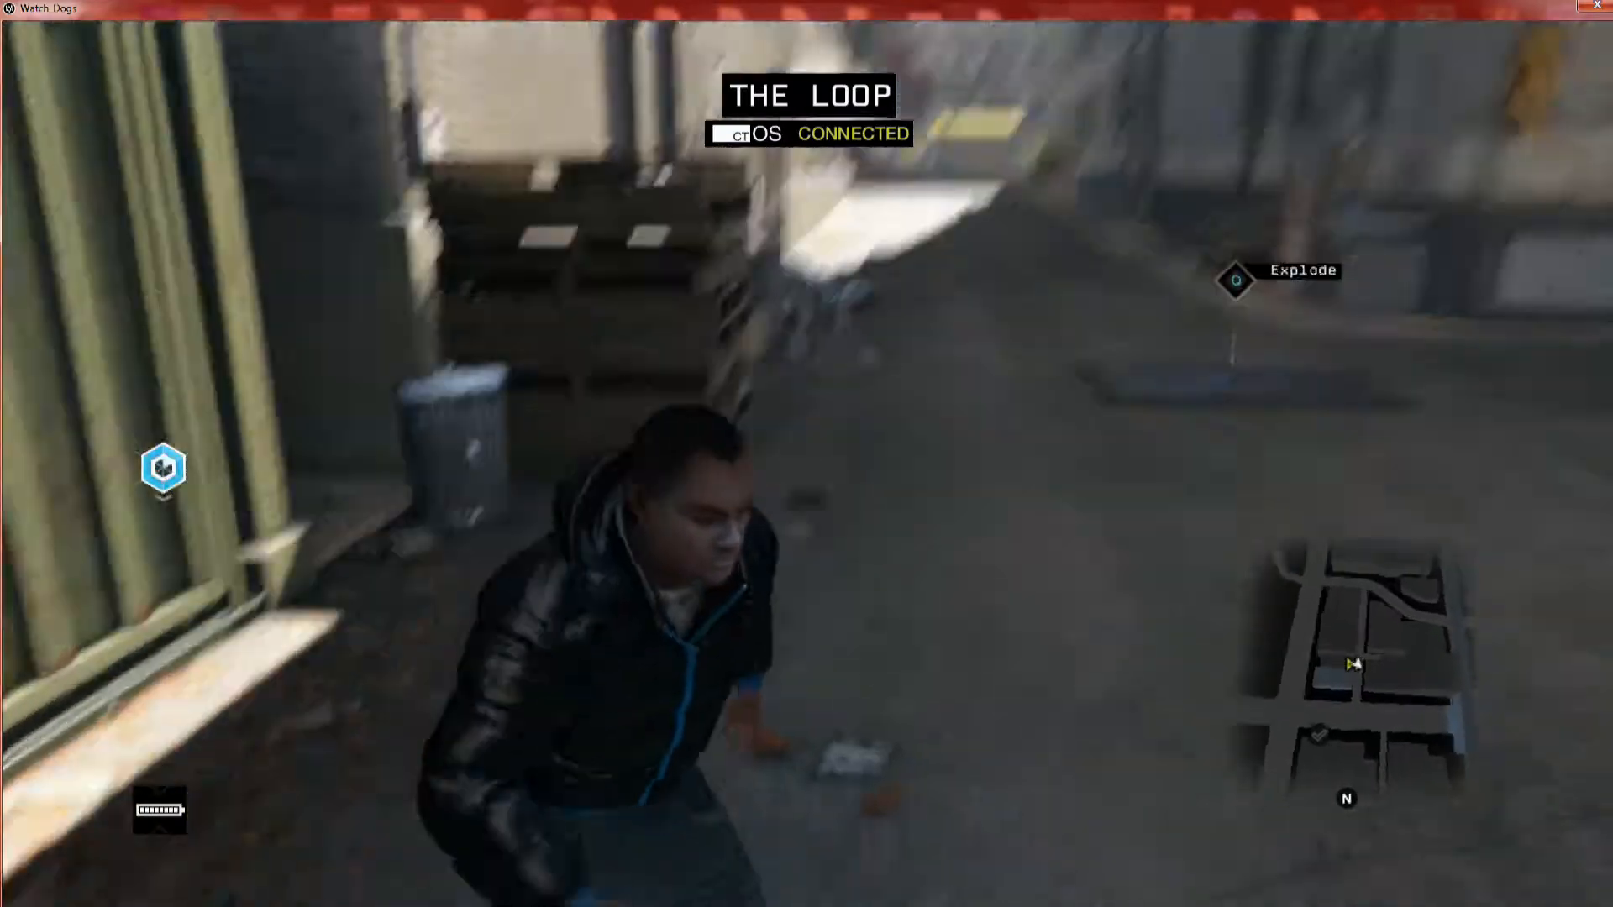
pyautogui.press('w')
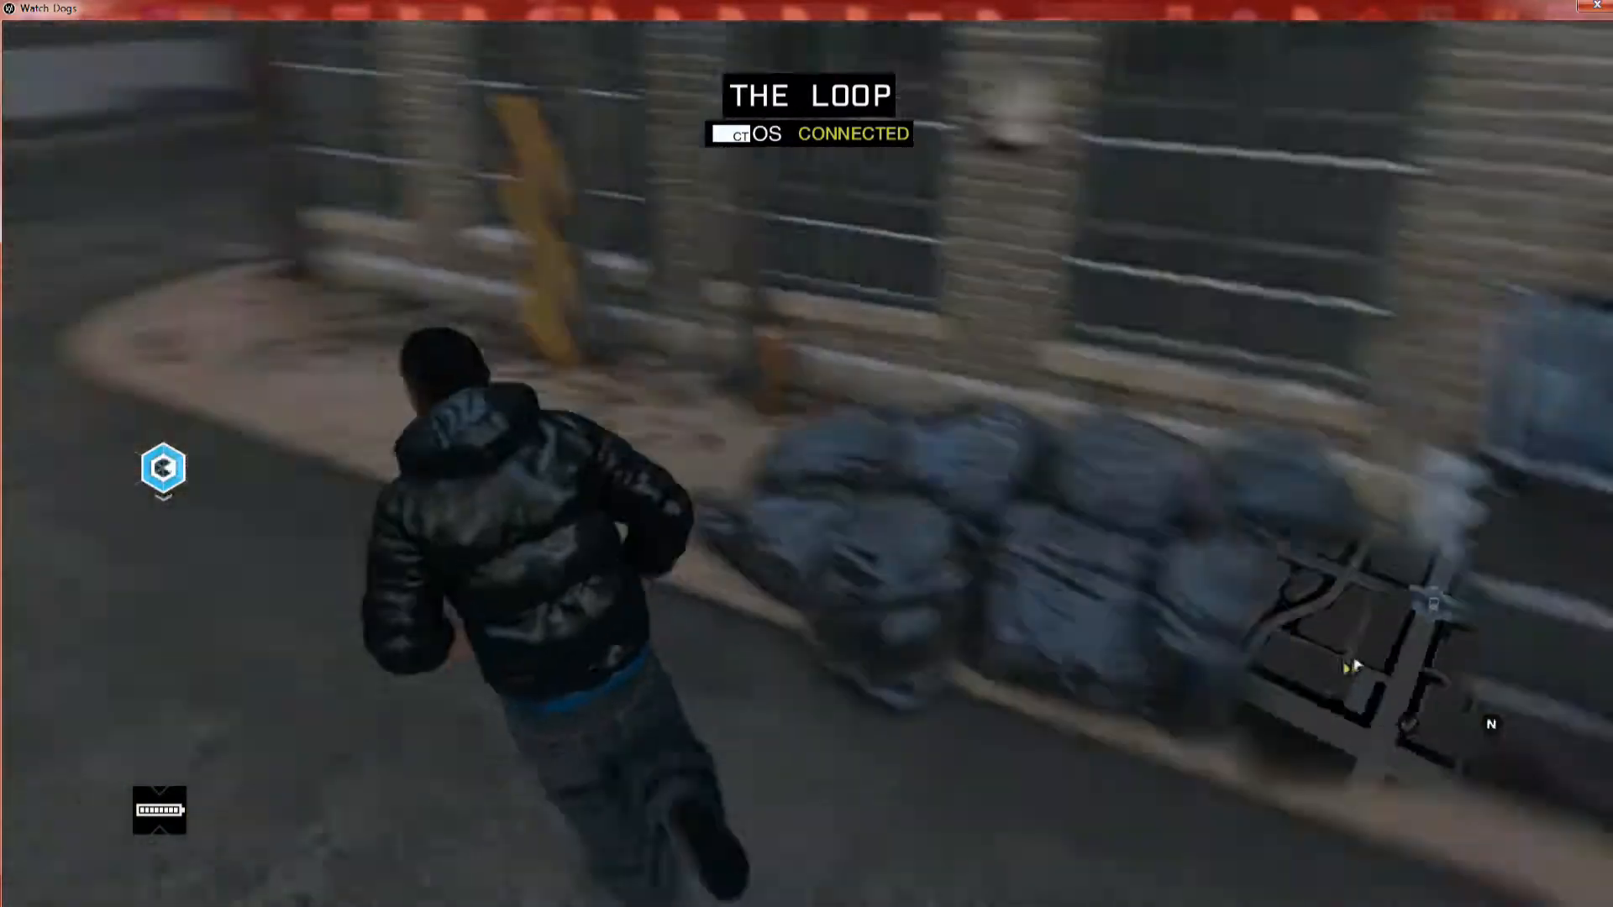
pyautogui.press('w')
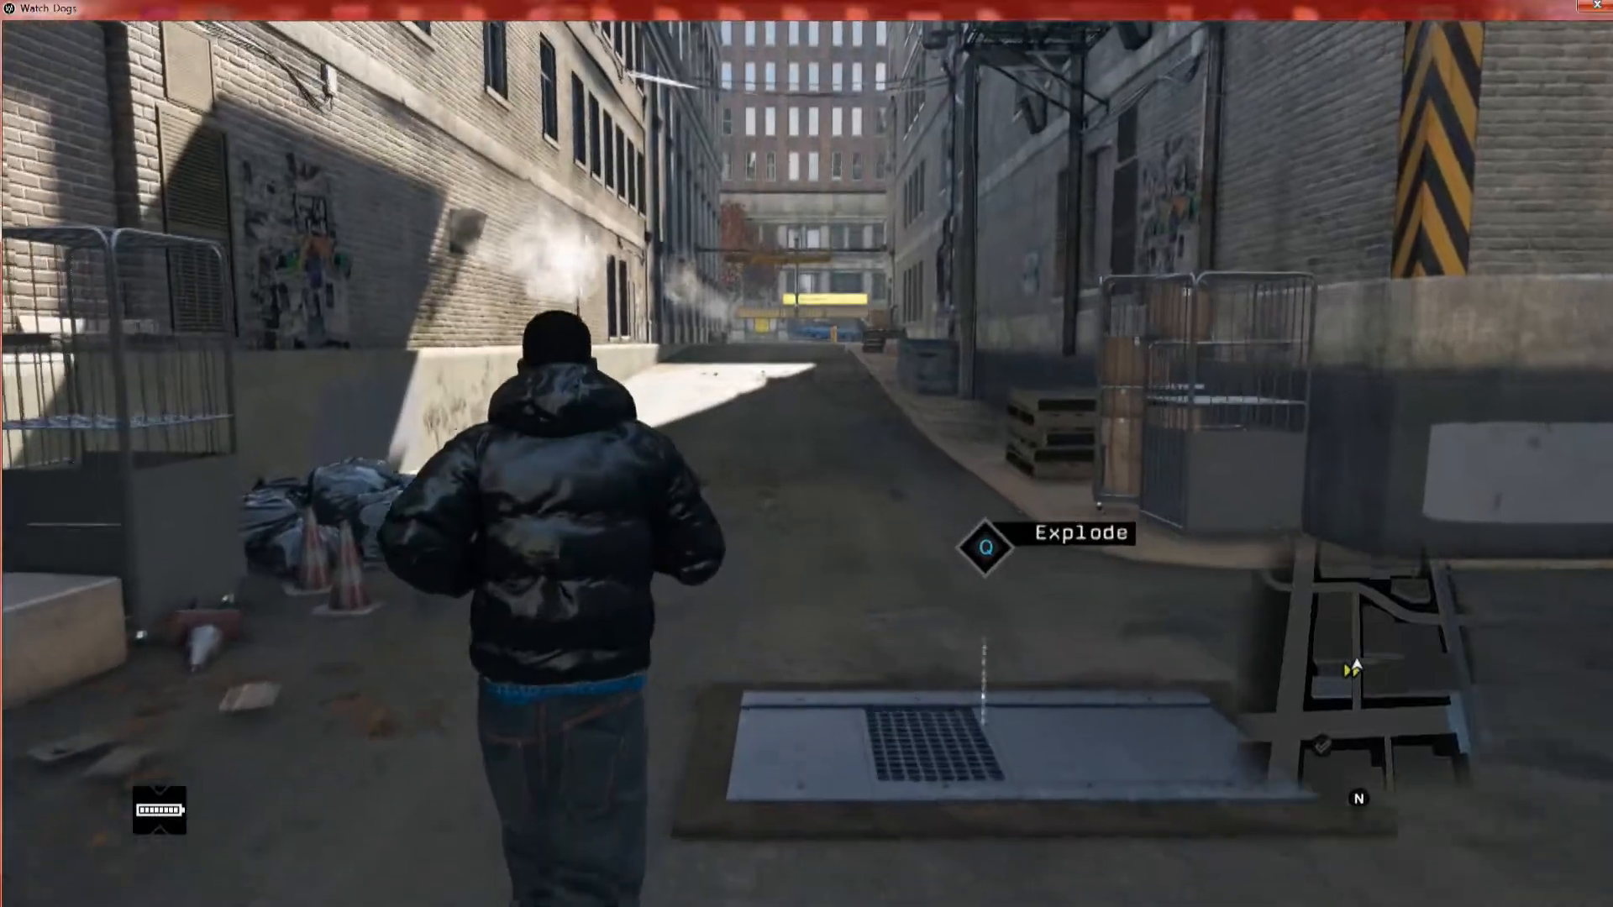
pyautogui.press('w')
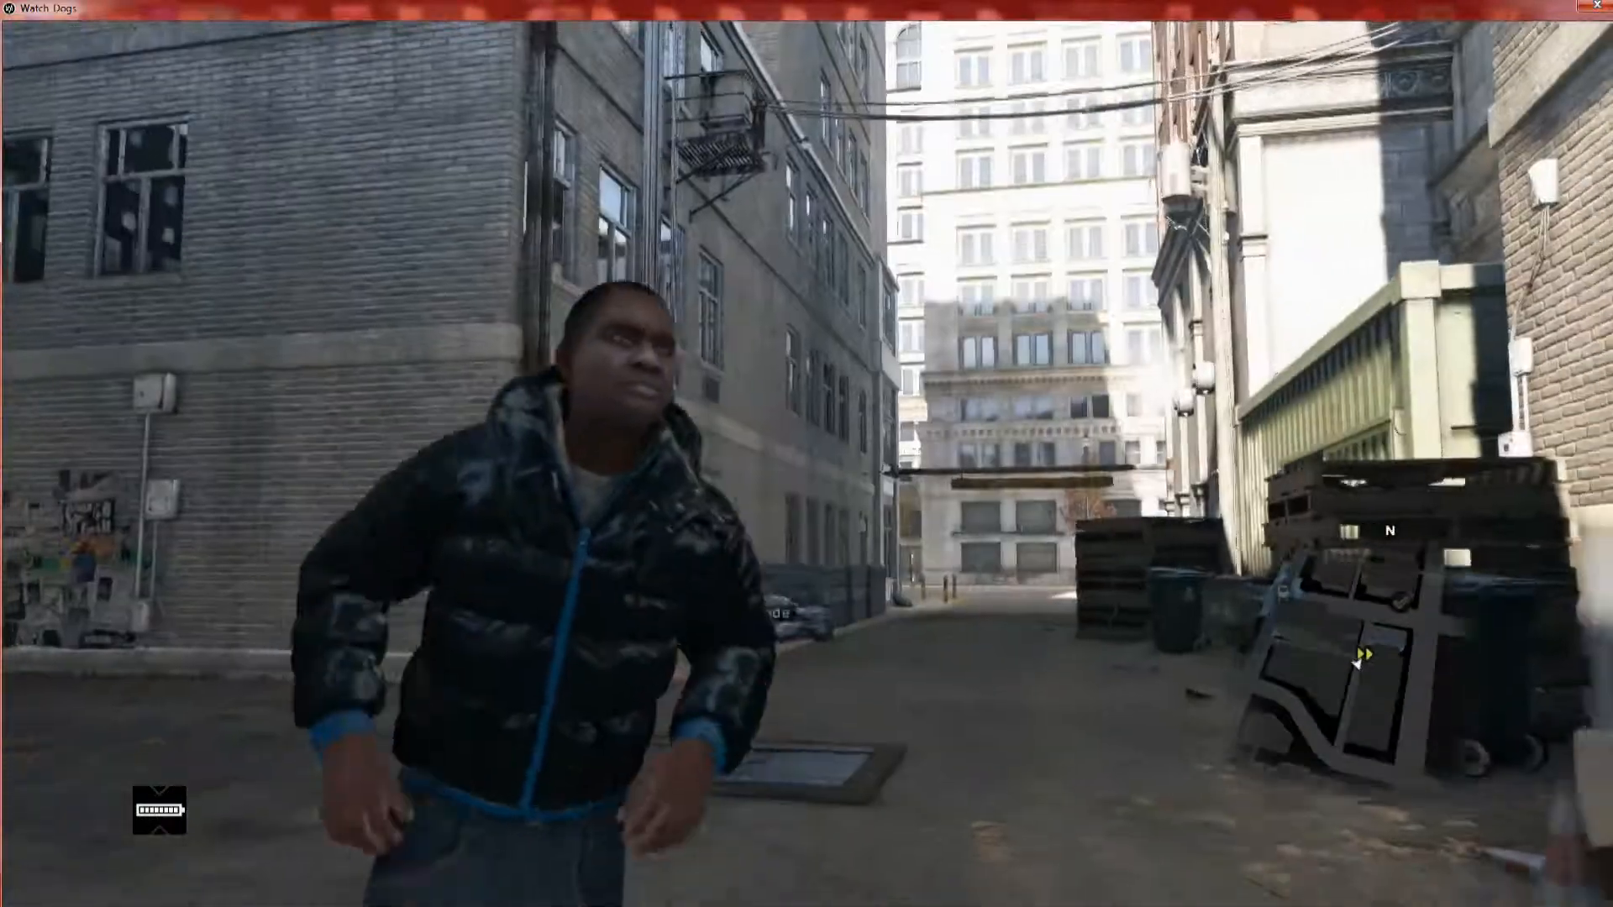
pyautogui.press('w')
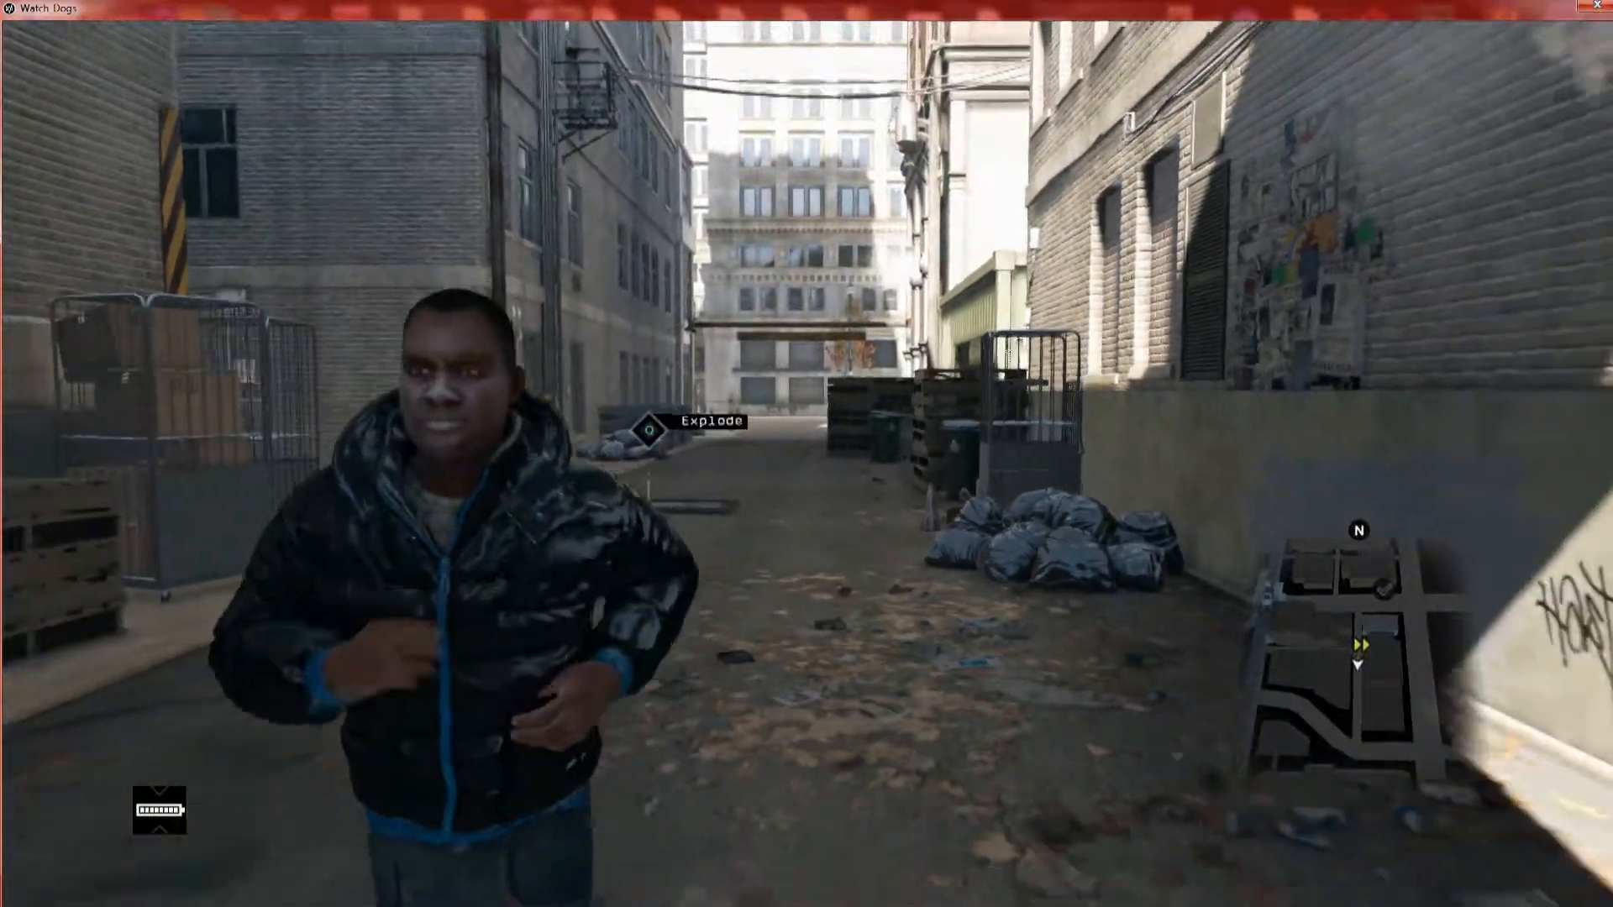
pyautogui.press('w')
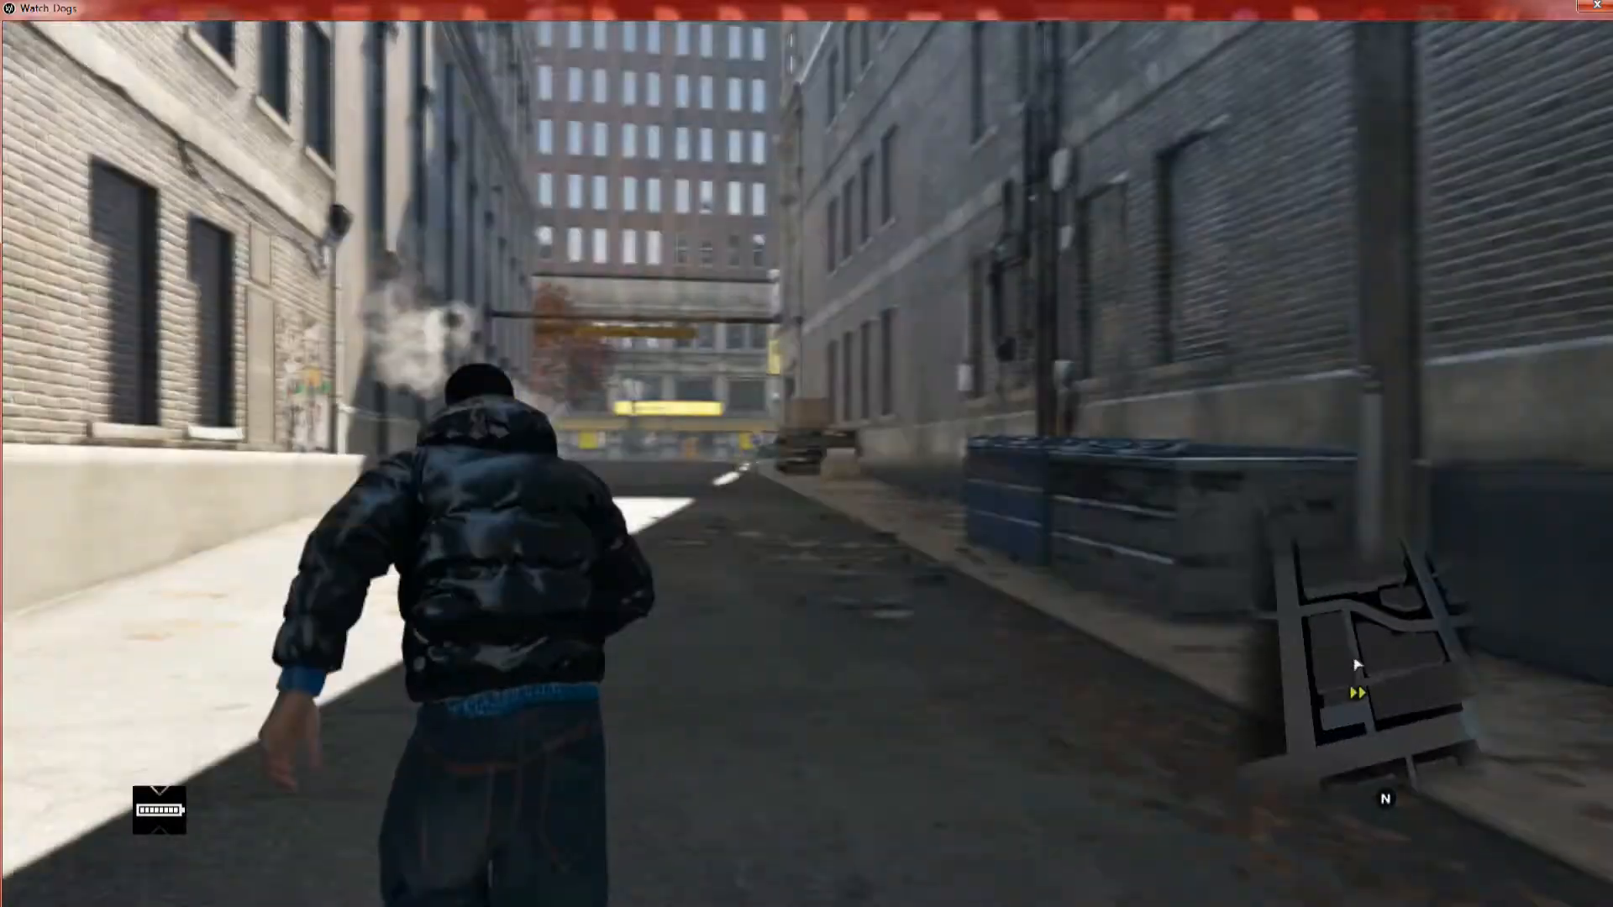
pyautogui.press('w')
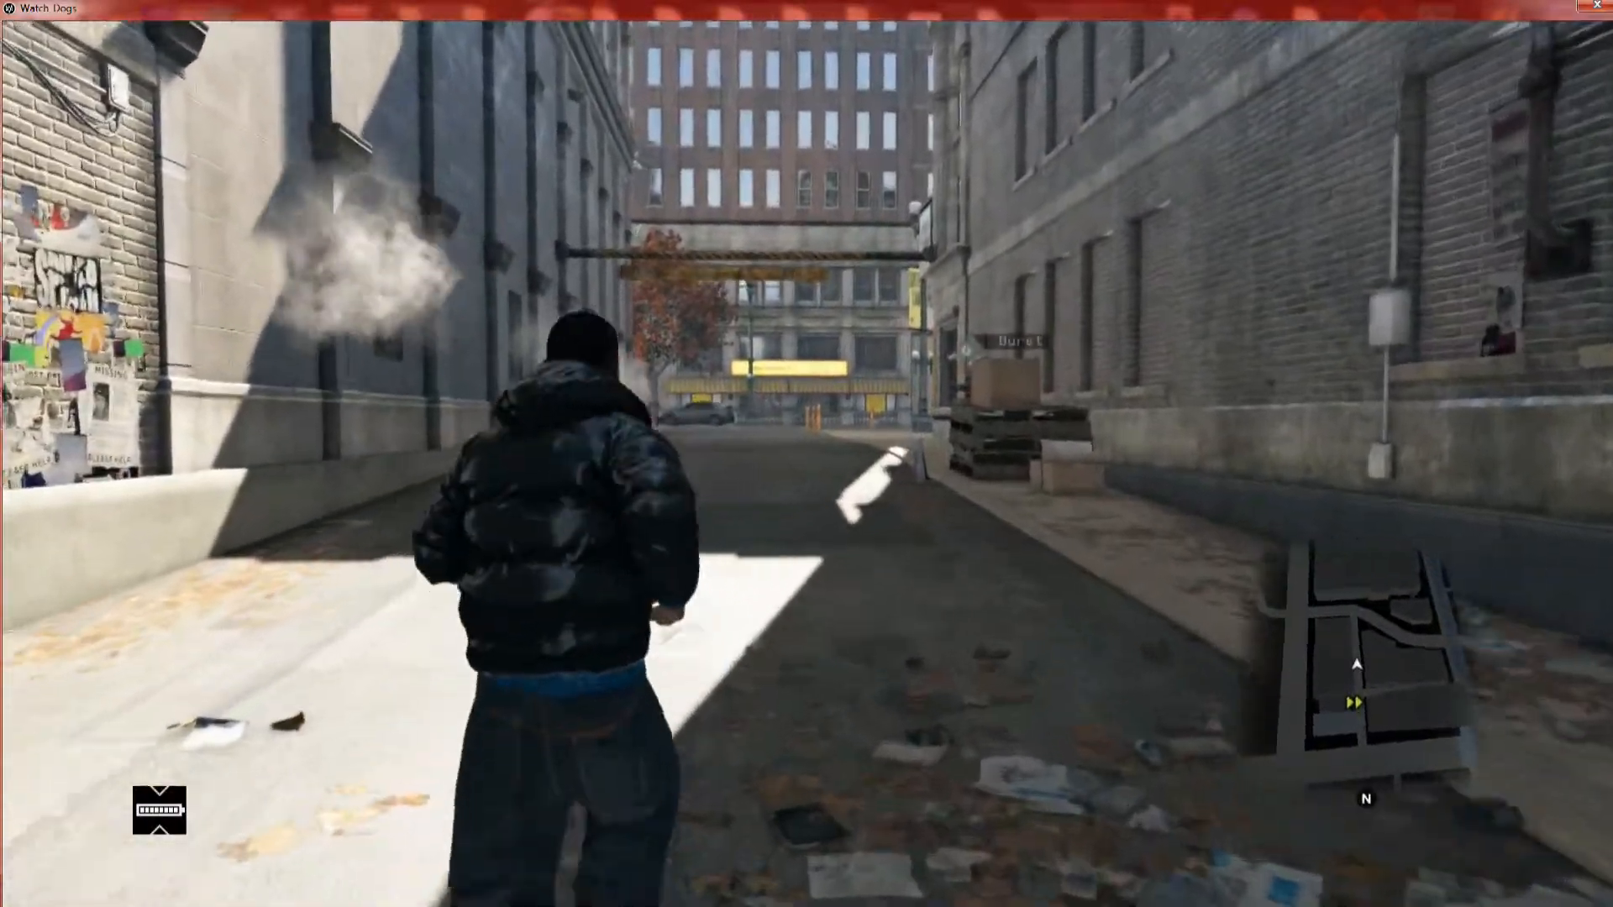
pyautogui.press('w')
pyautogui.scroll(-1, 807, 454)
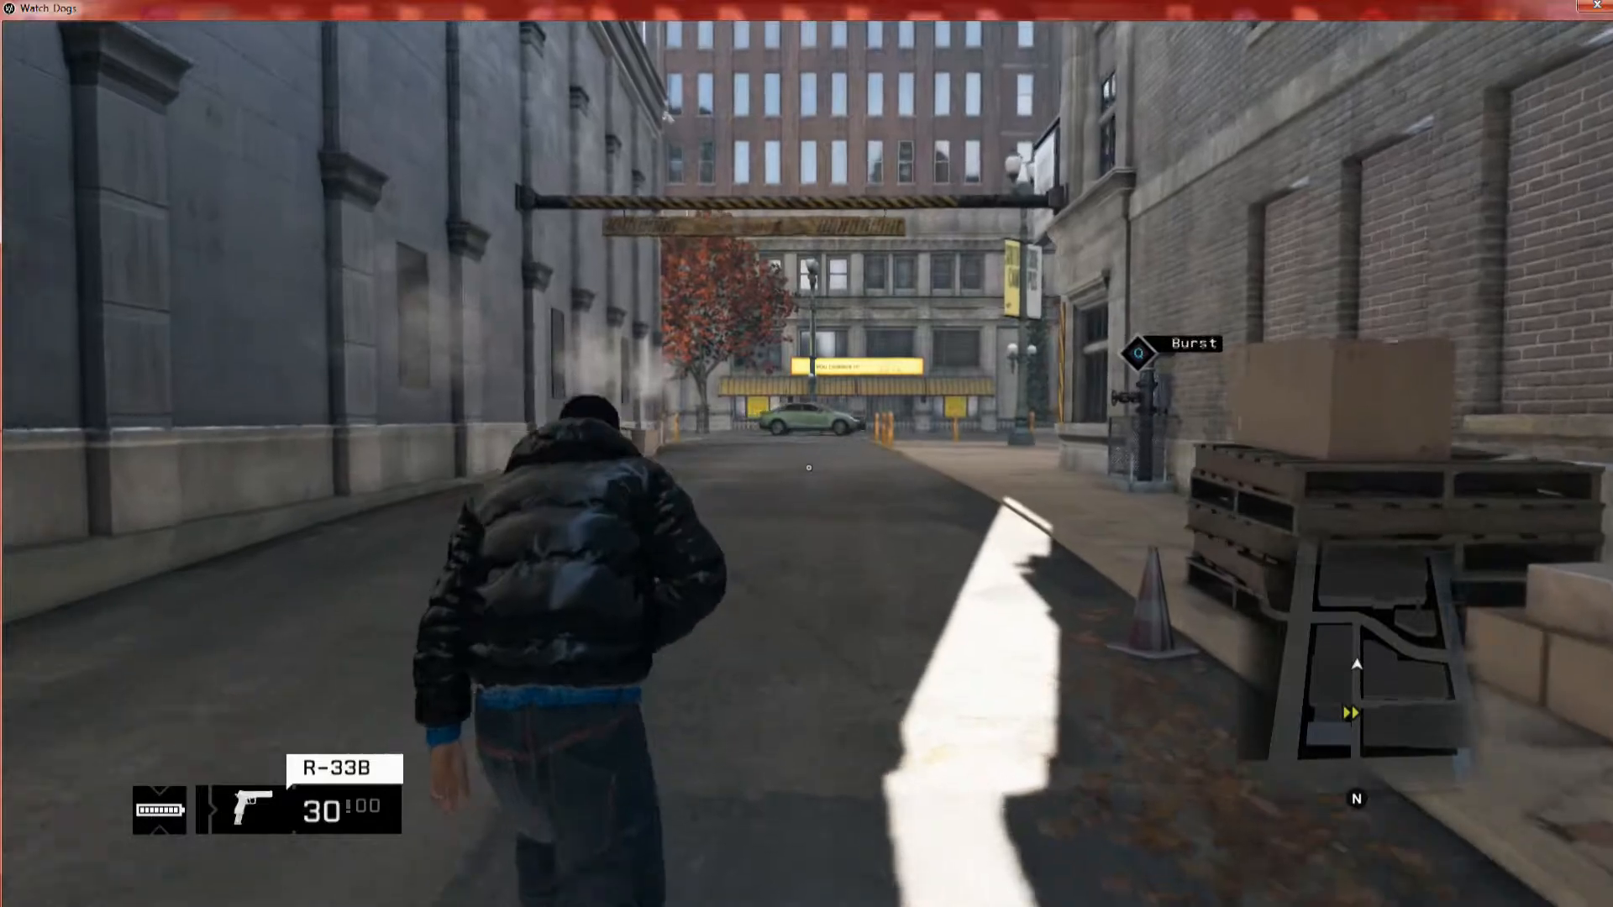
pyautogui.scroll(-1, 808, 467)
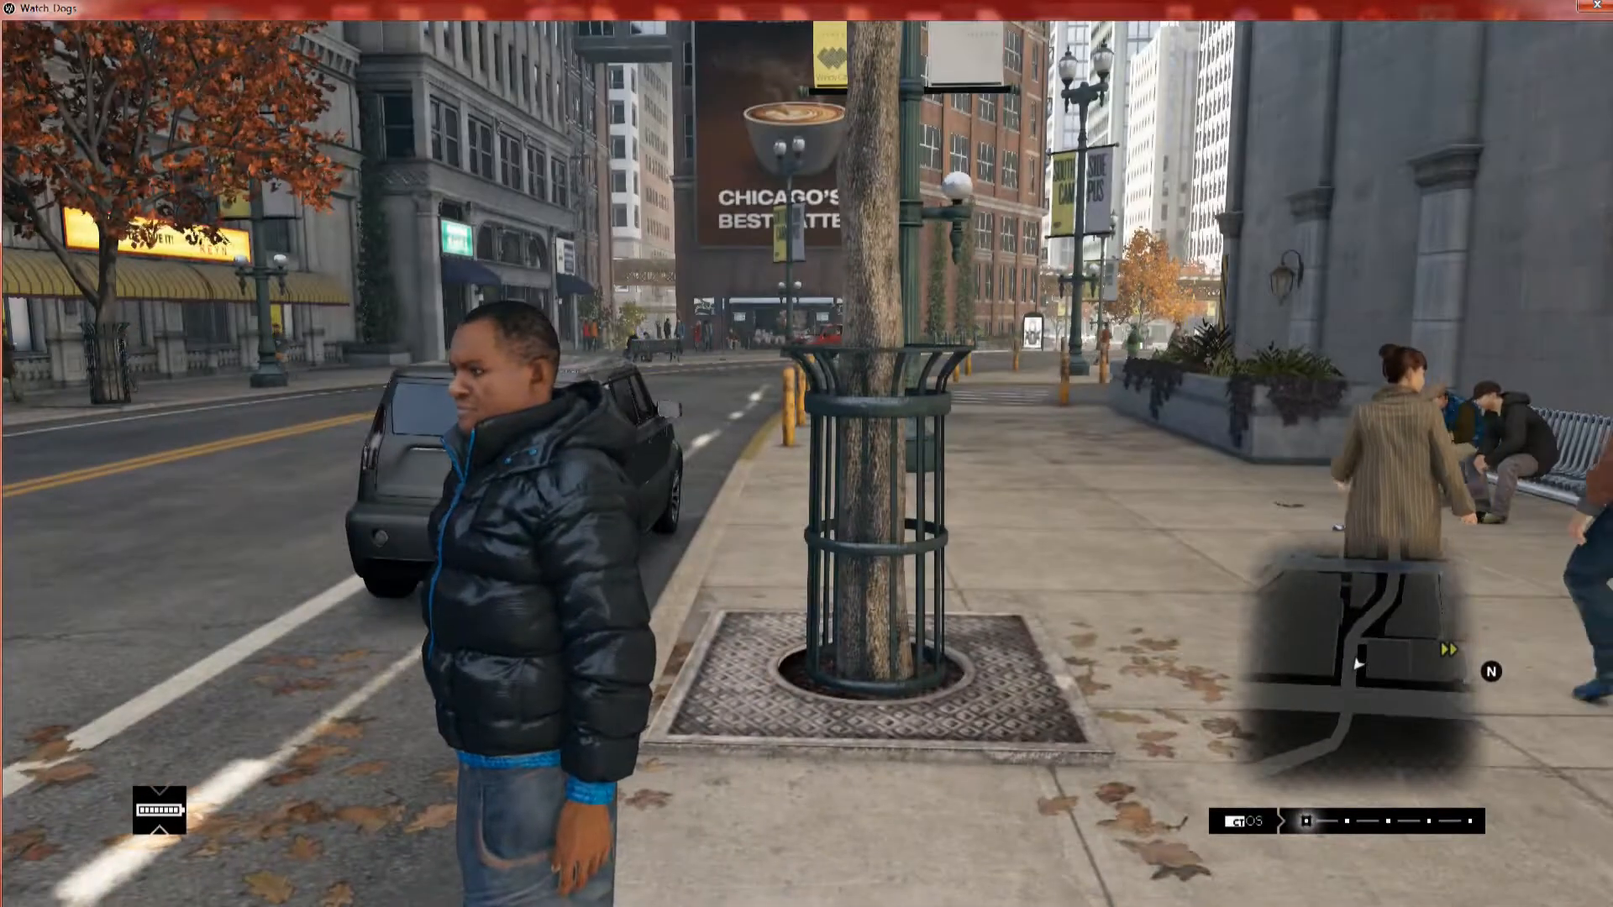
# Run along the street past the pedestrians and cars to check the swapped character model in motion
pyautogui.press('w')
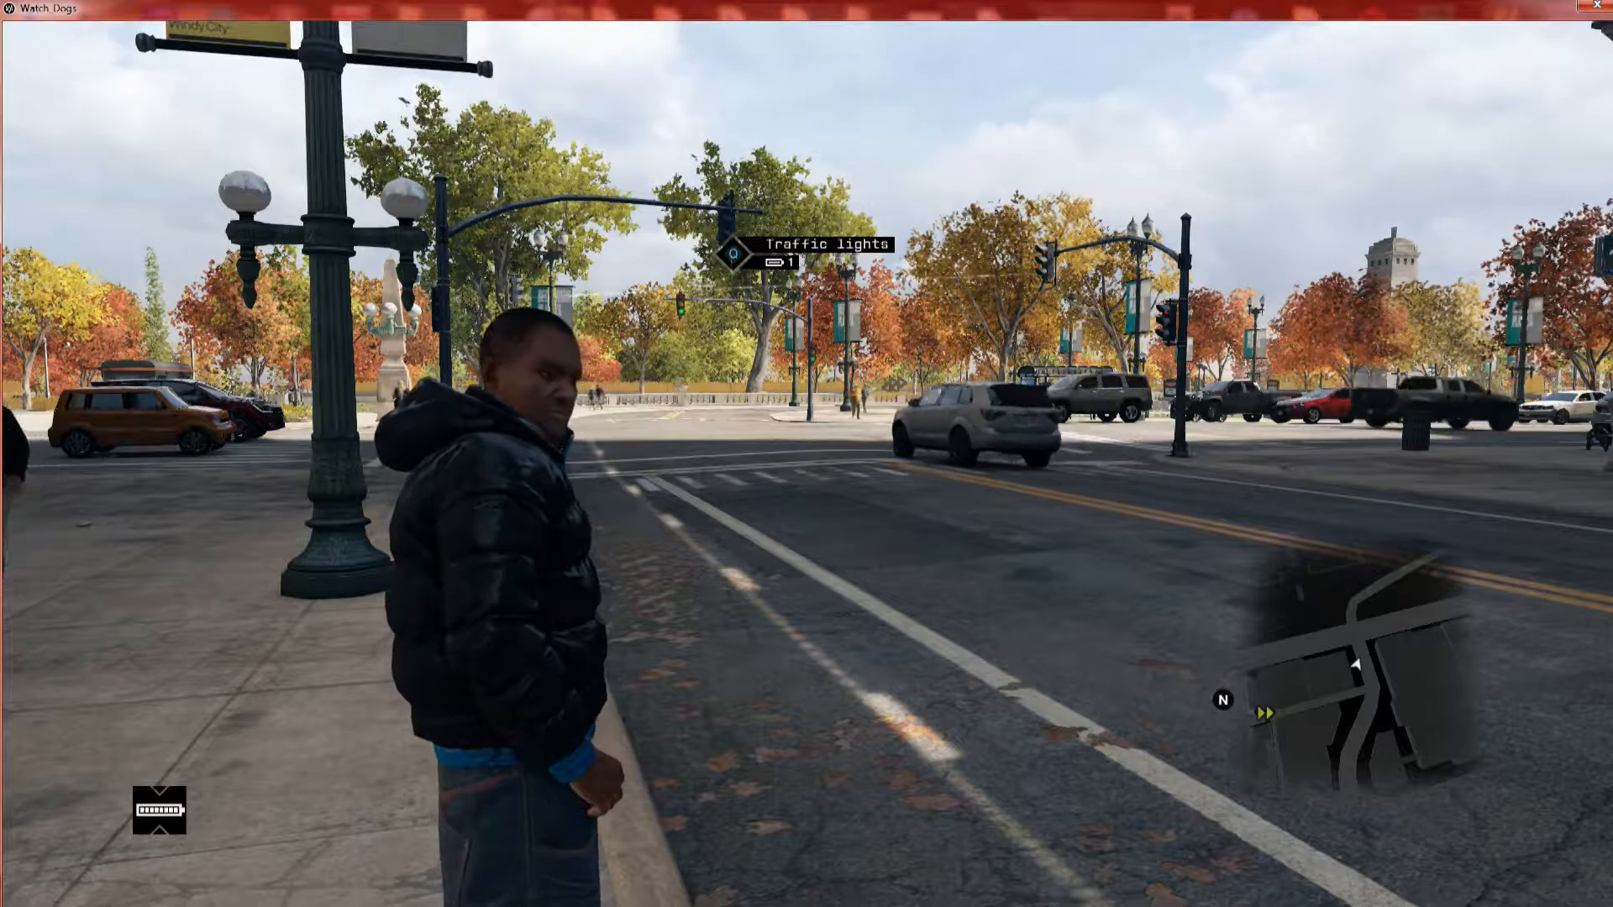
pyautogui.press('w')
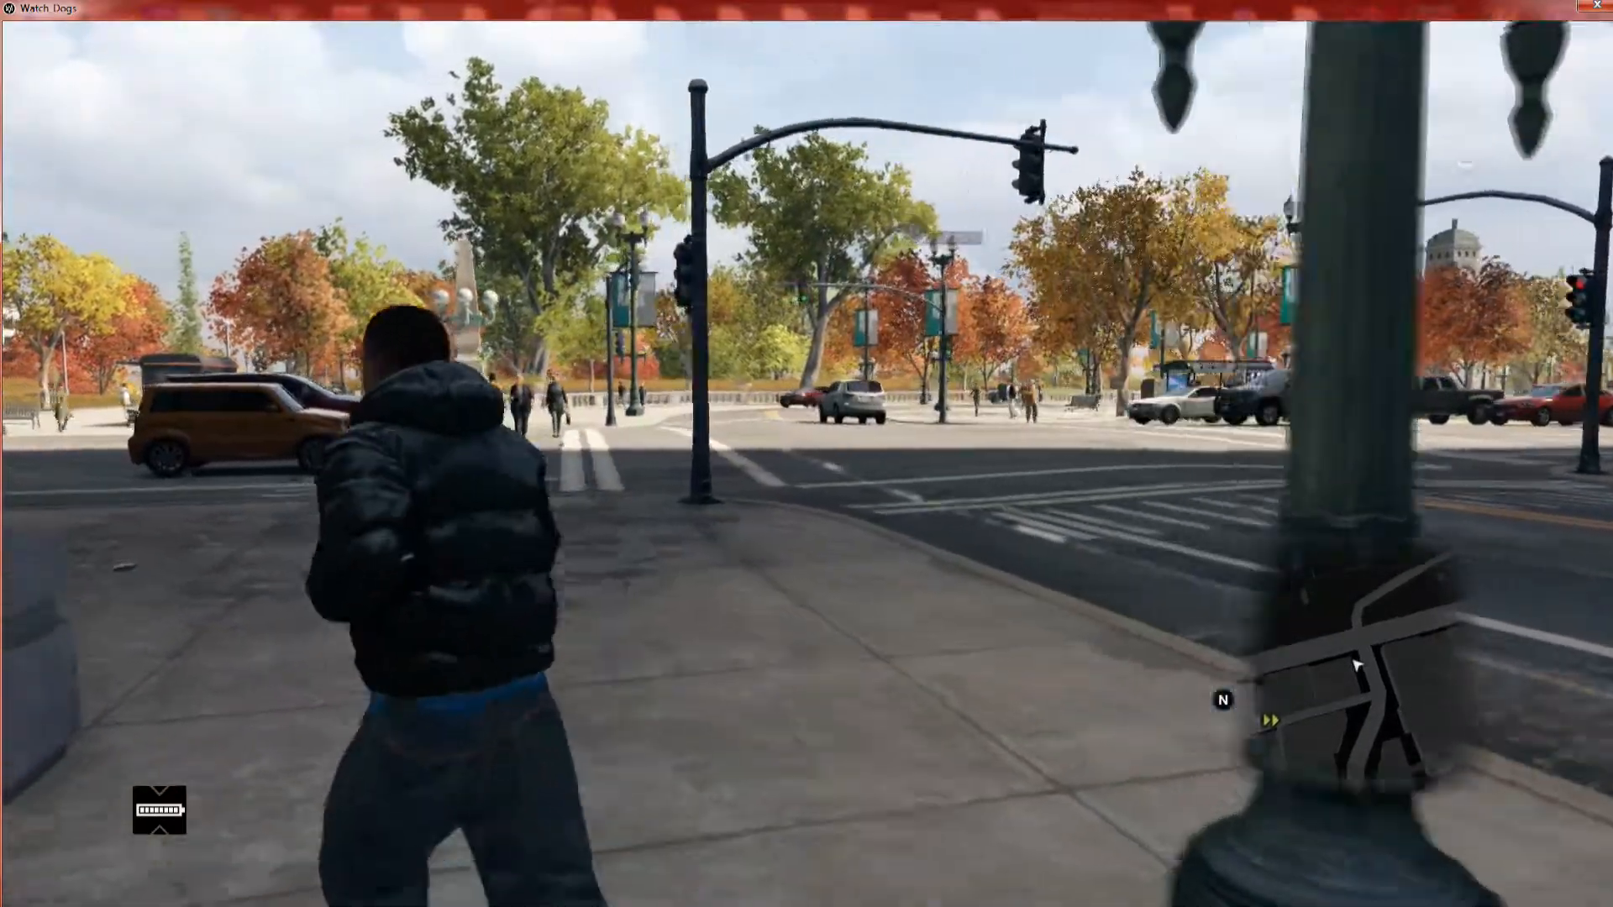
pyautogui.moveTo(806, 453)
pyautogui.press('w')
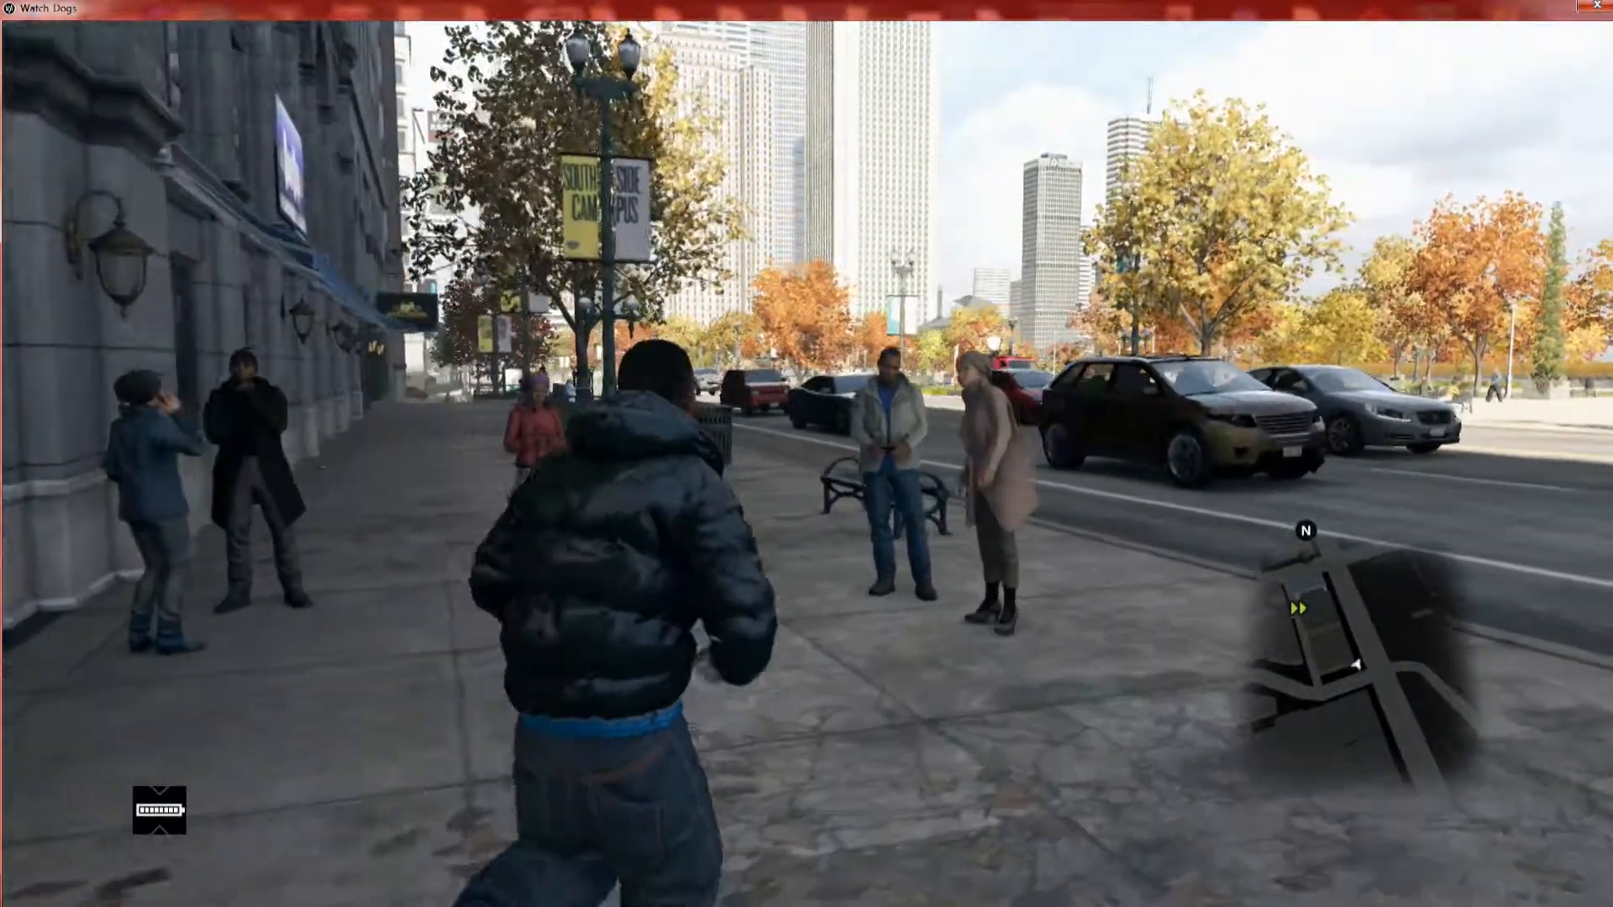
pyautogui.press('w')
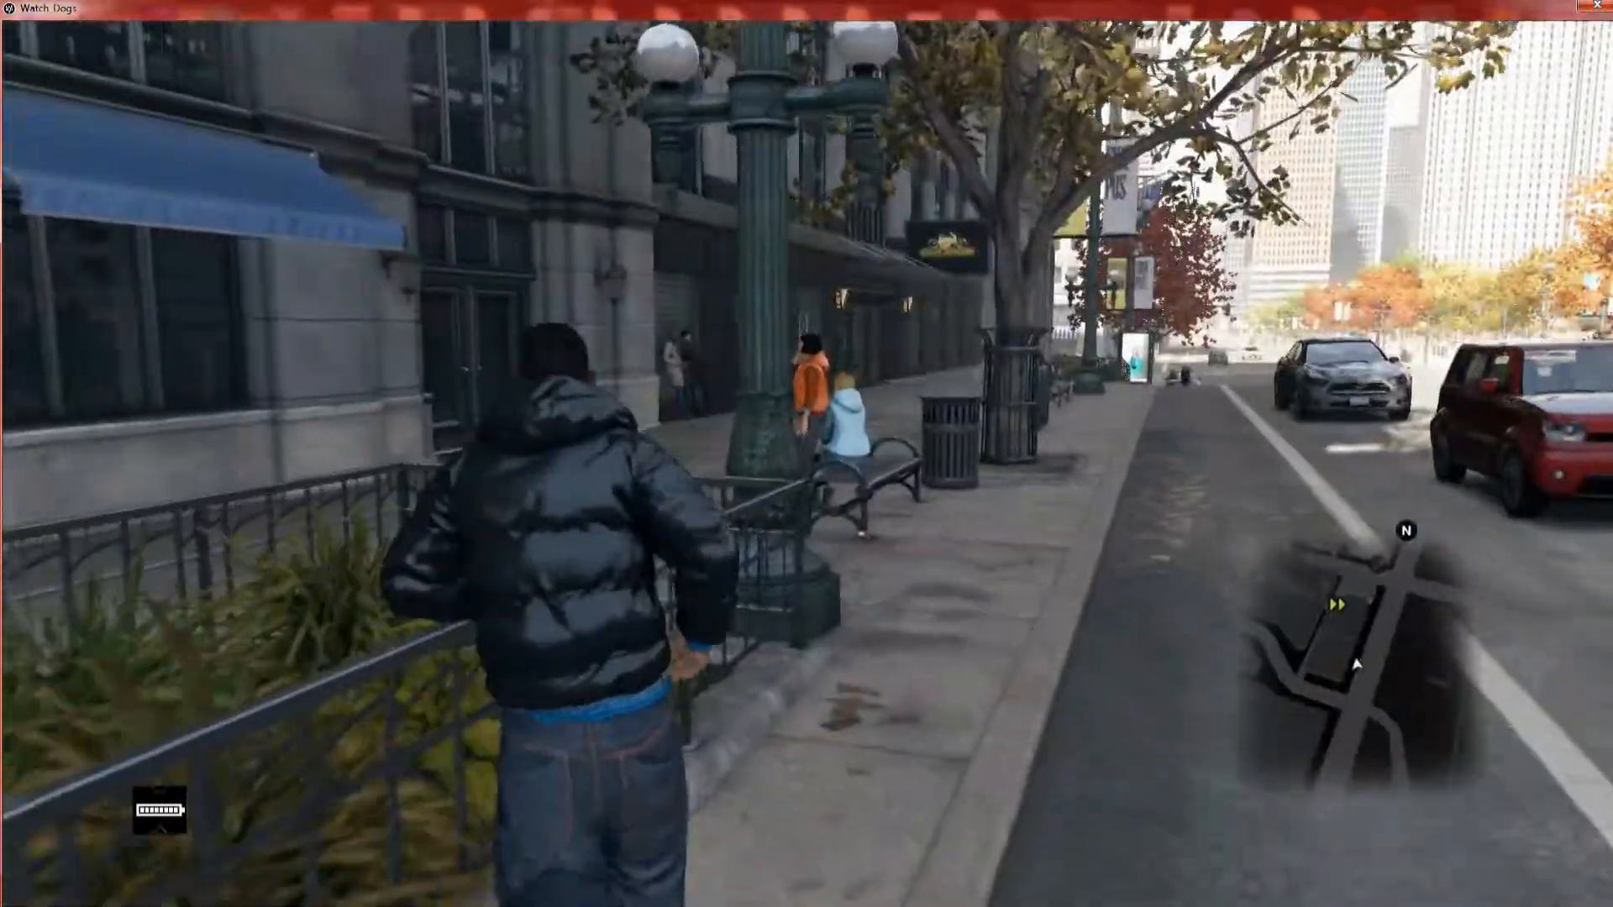
pyautogui.press('w')
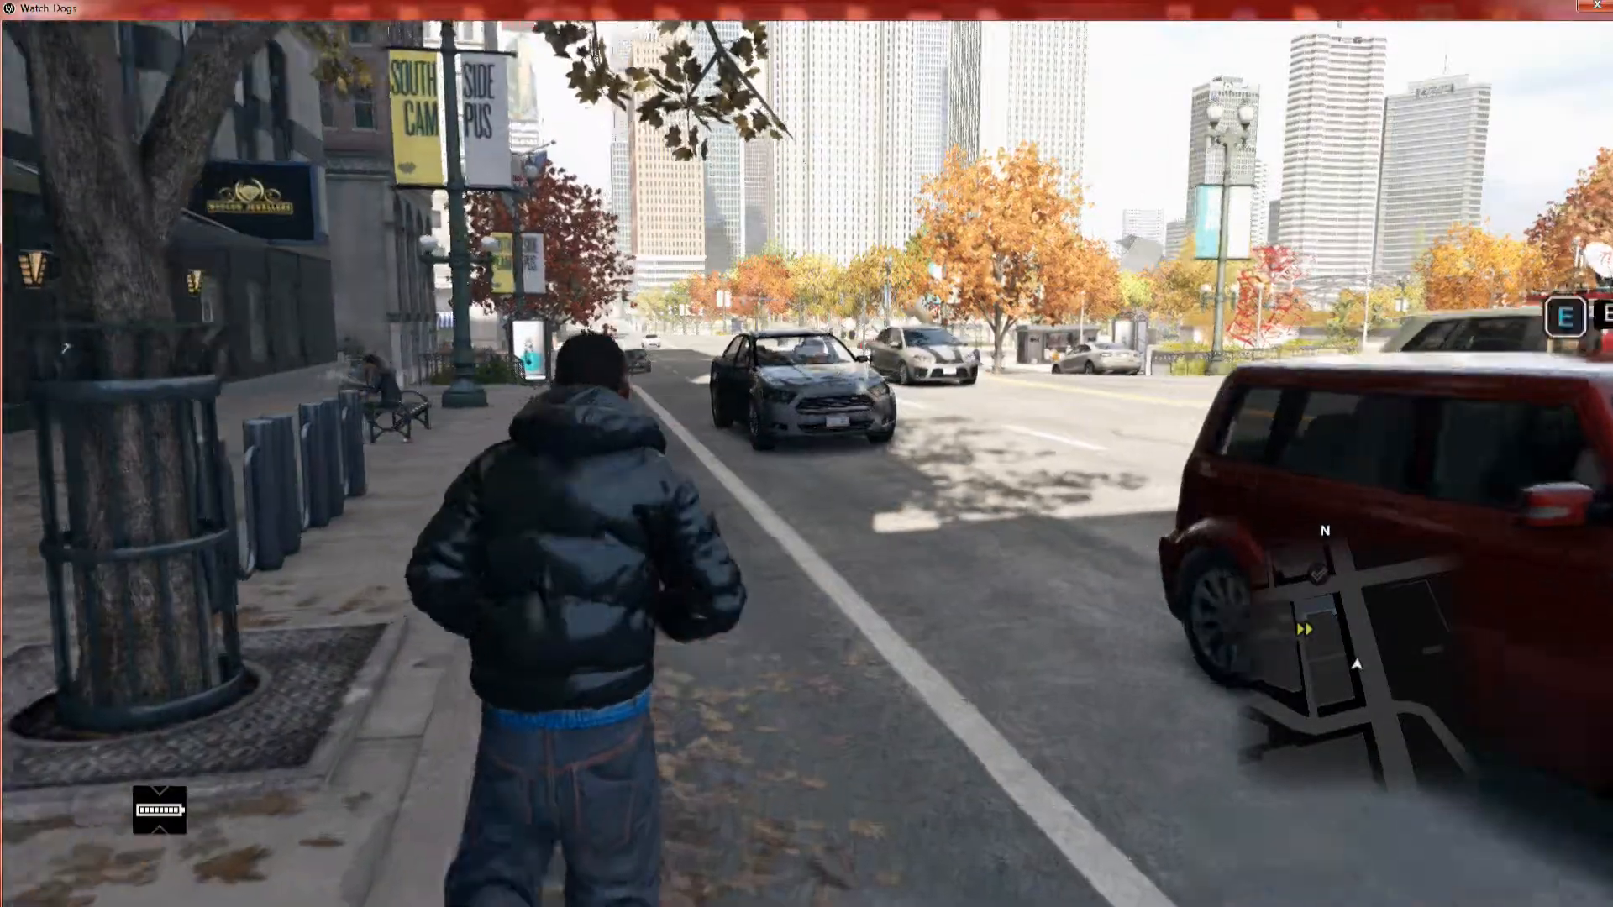
pyautogui.press('w')
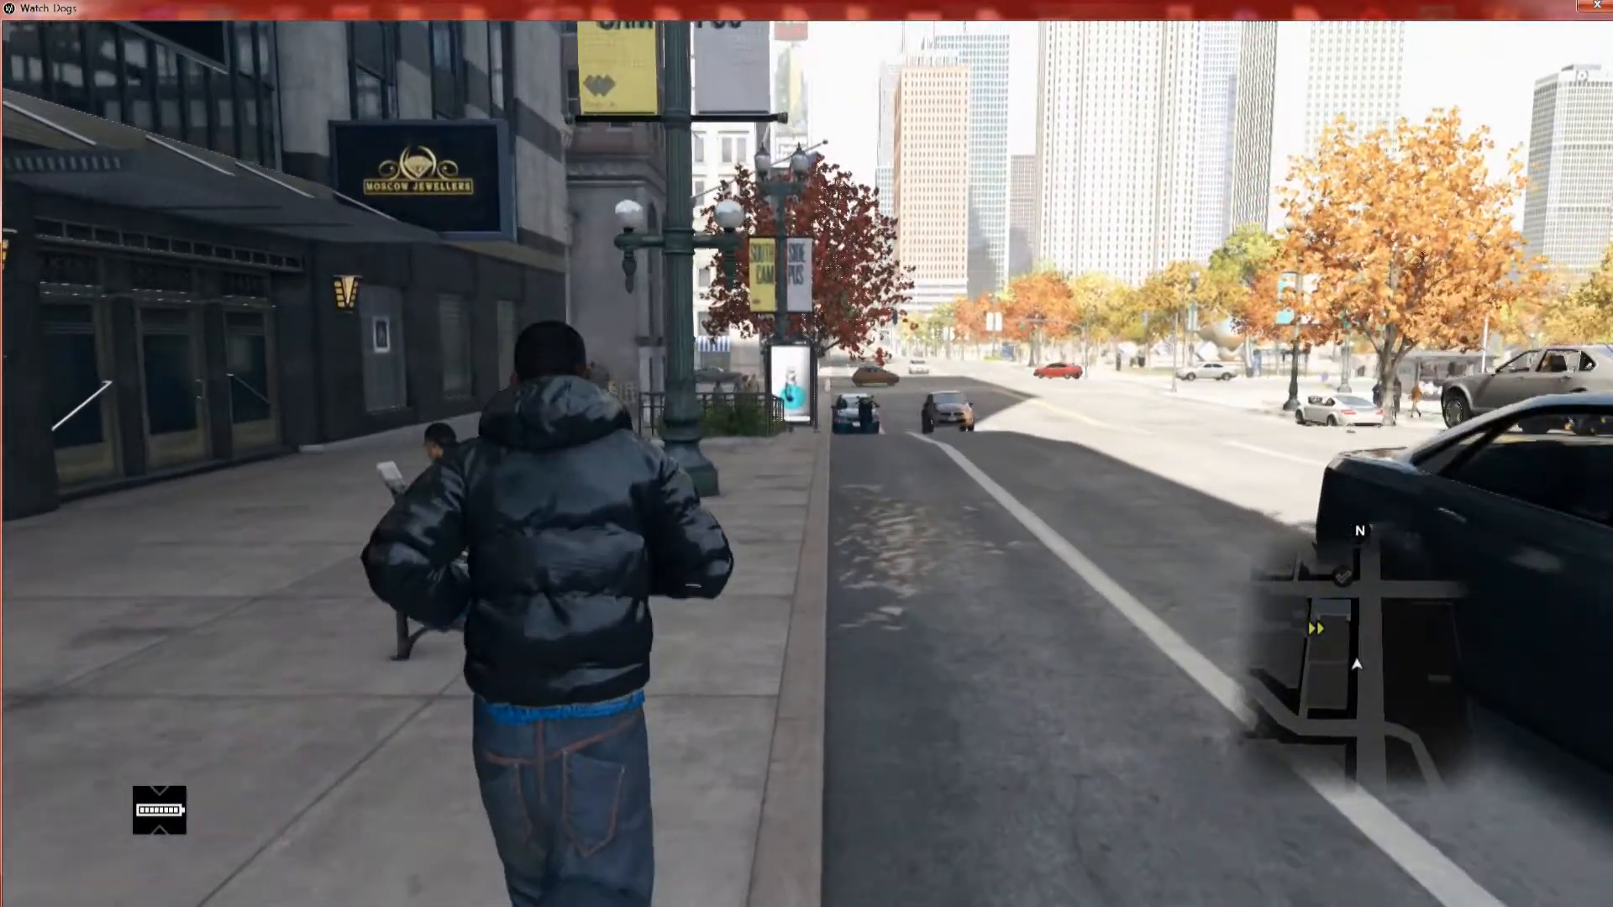
# Walk to the Moscow Jewellers storefront and examine the character model from the side
pyautogui.press('a')
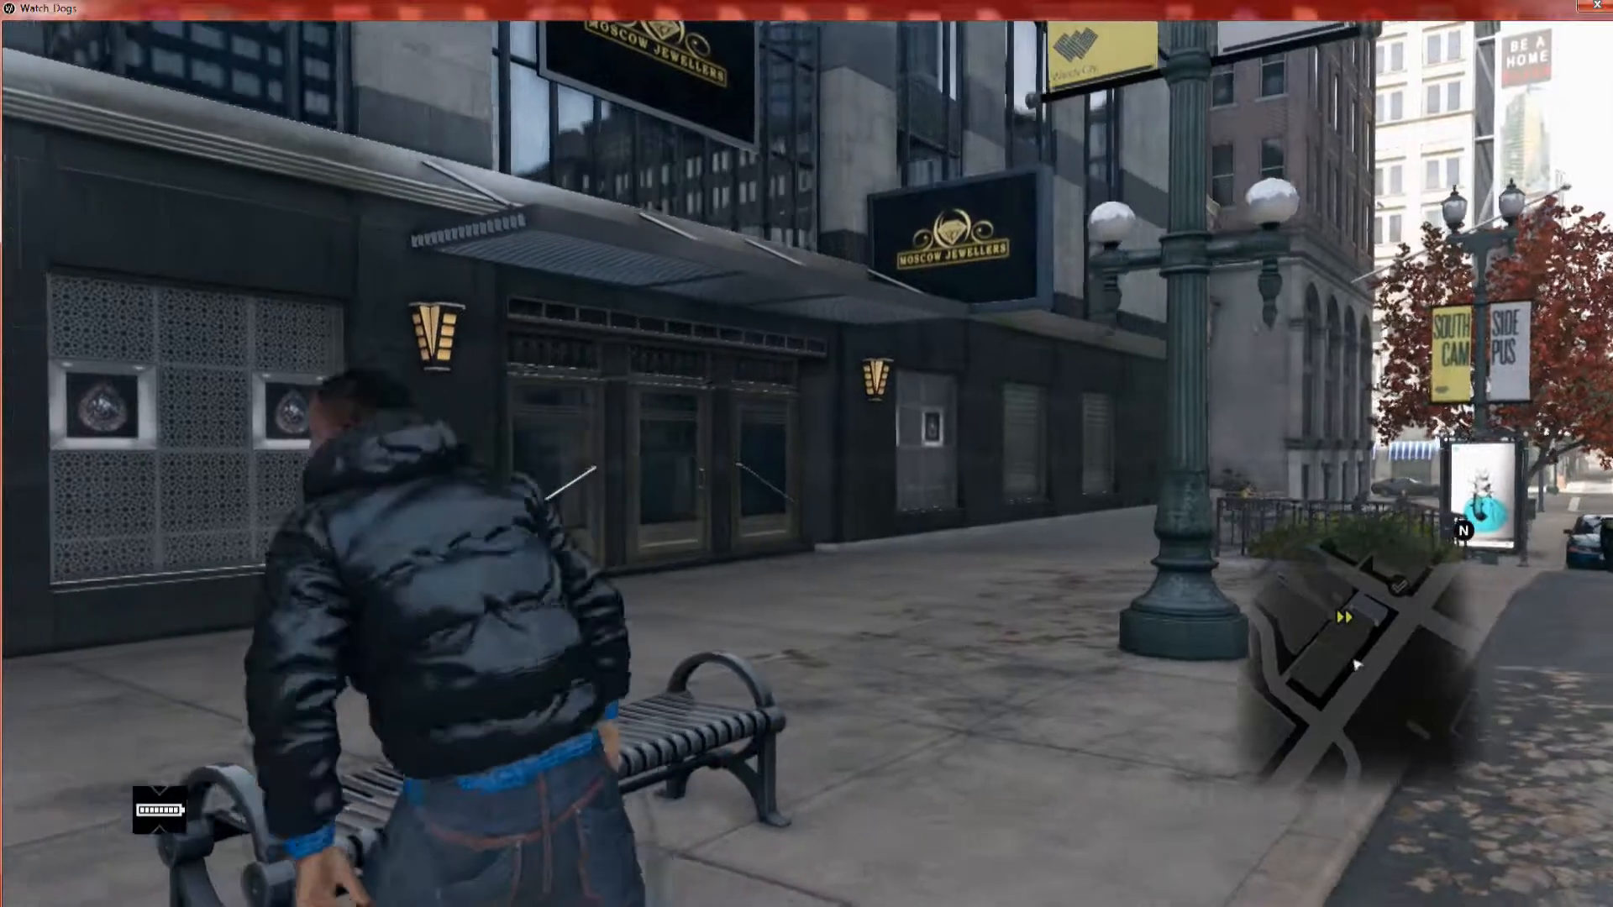
pyautogui.press('w')
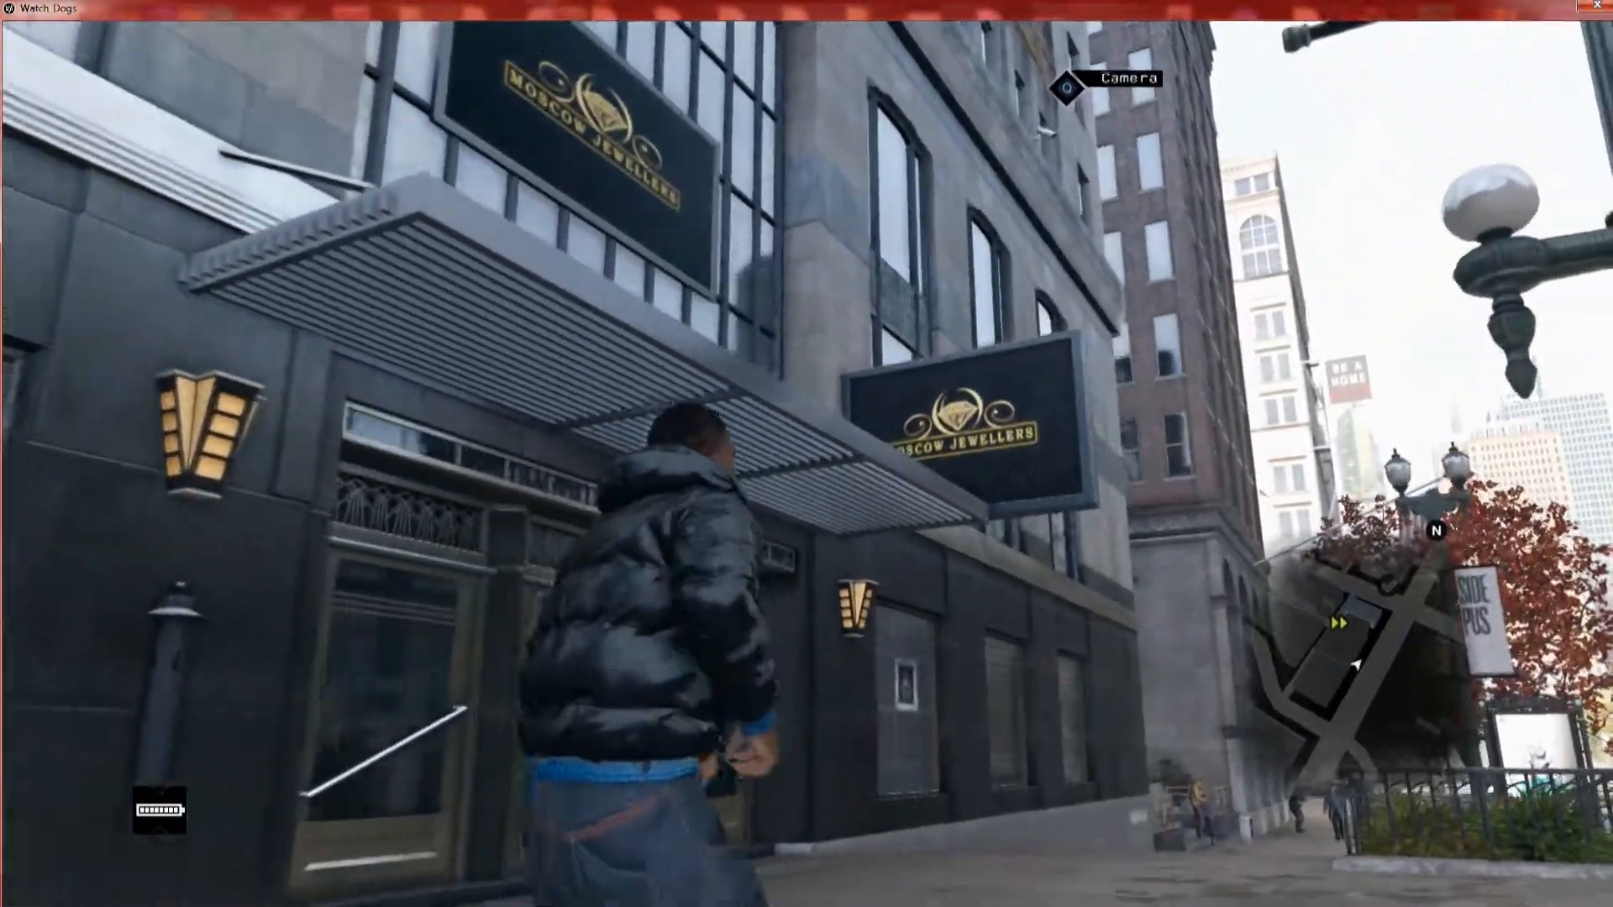
pyautogui.press('d')
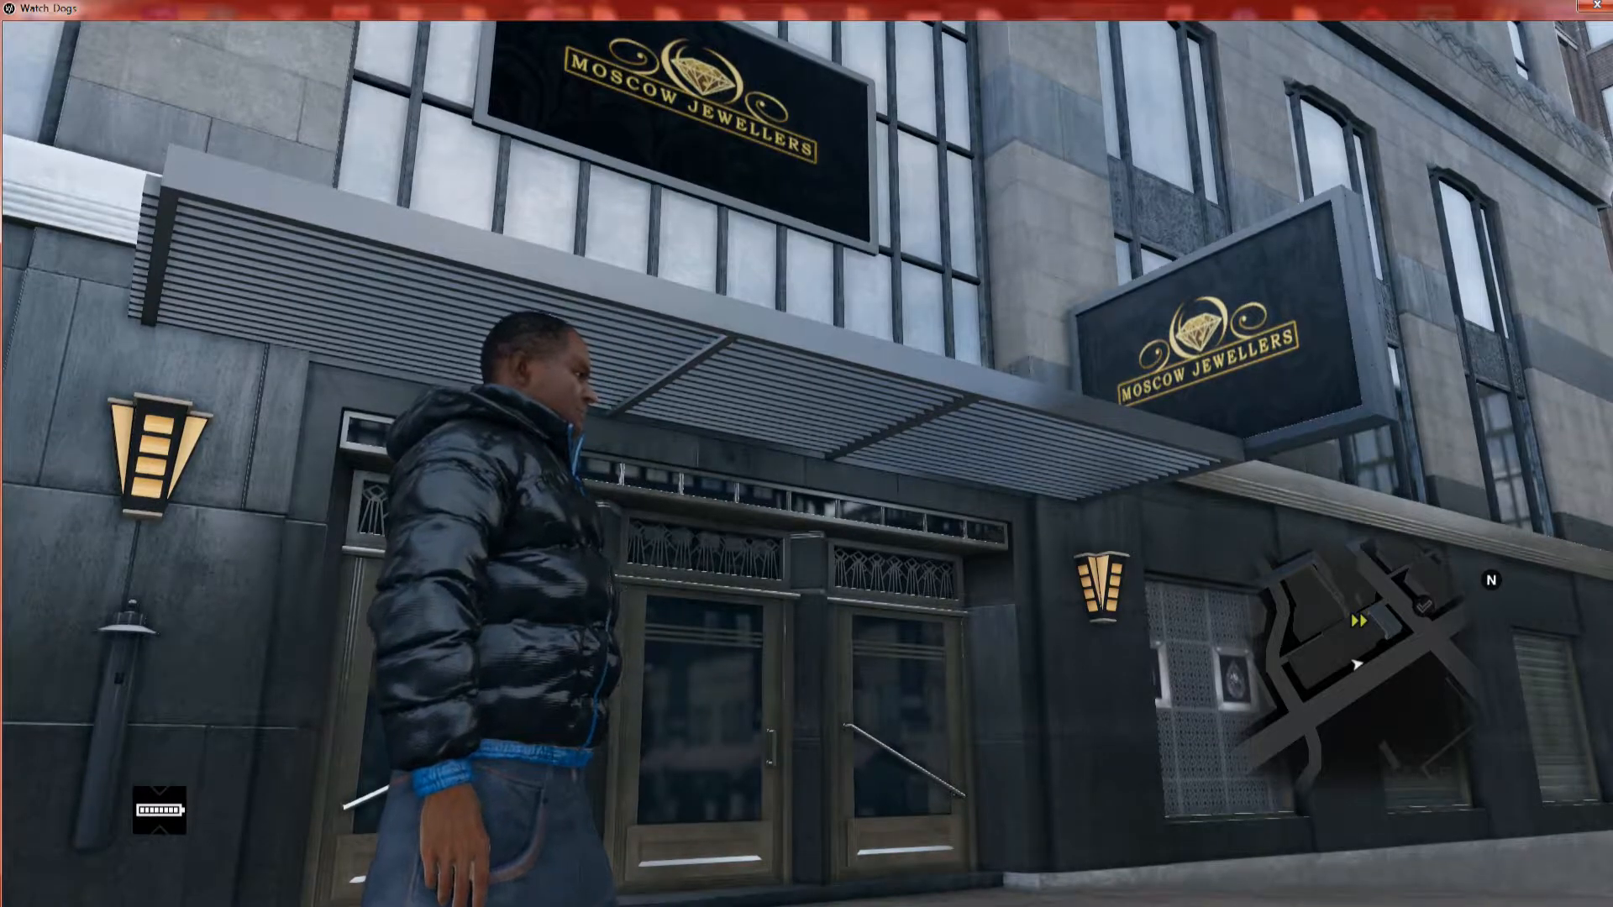
pyautogui.press('w')
pyautogui.press('w')
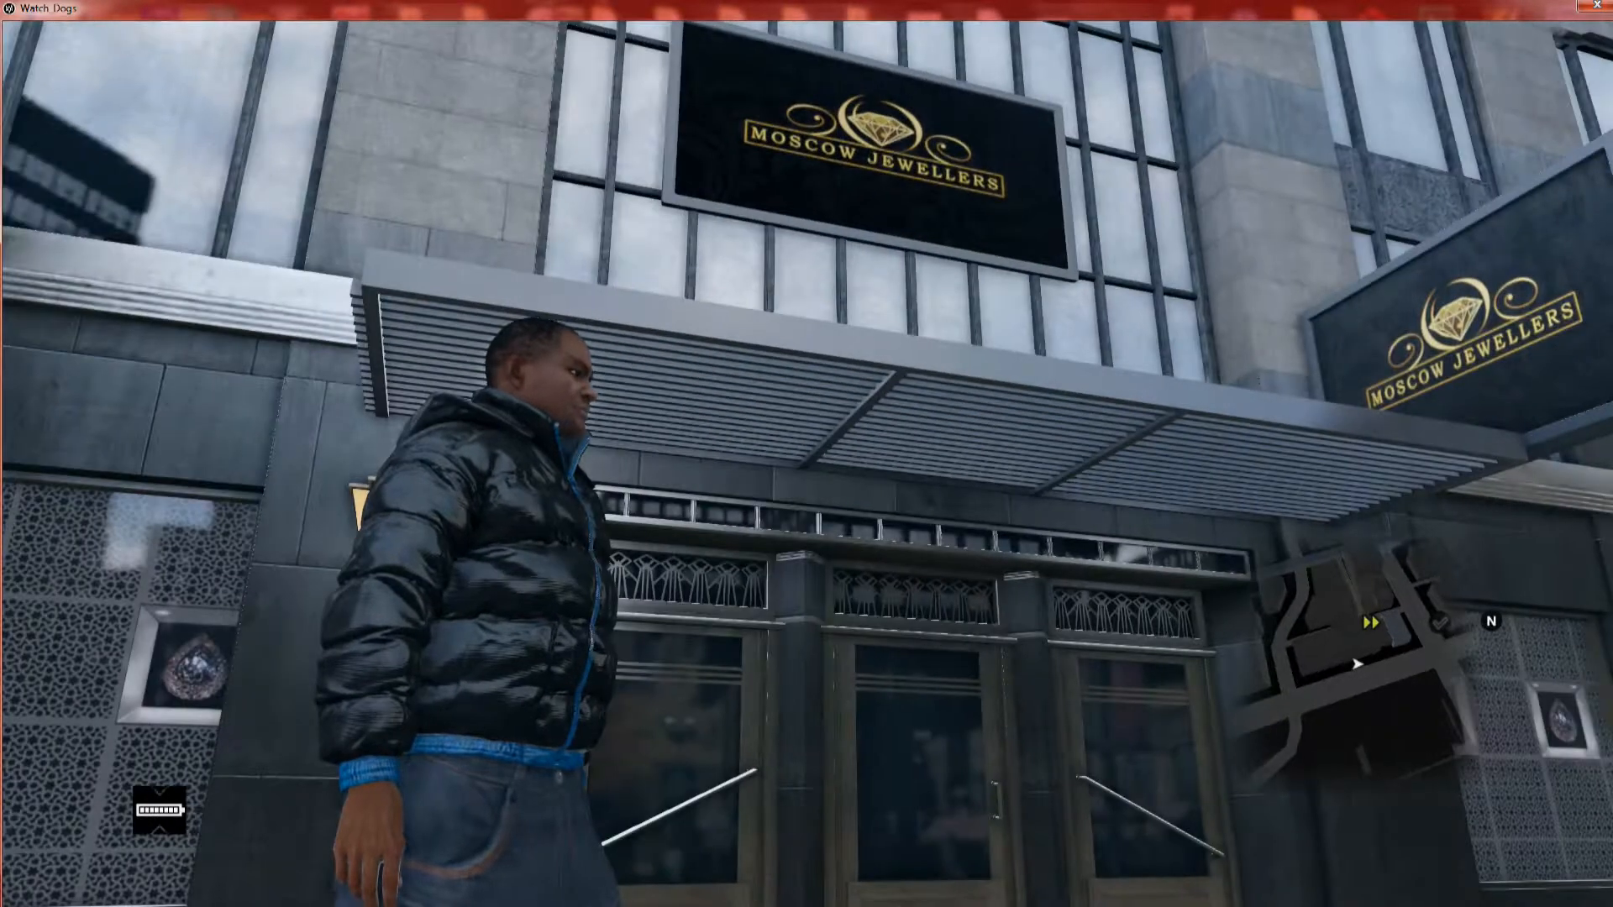